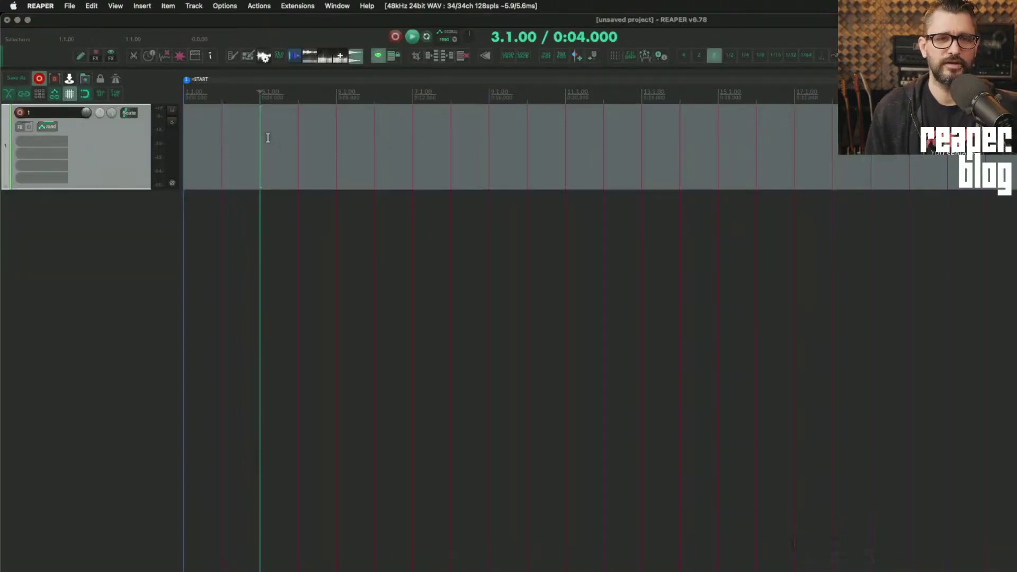
Draw an empty MIDI item on track 1 from bar 2 to bar 12.
{"action": "left_click_drag", "start_coordinate": [224, 151], "coordinate": [590, 177]}
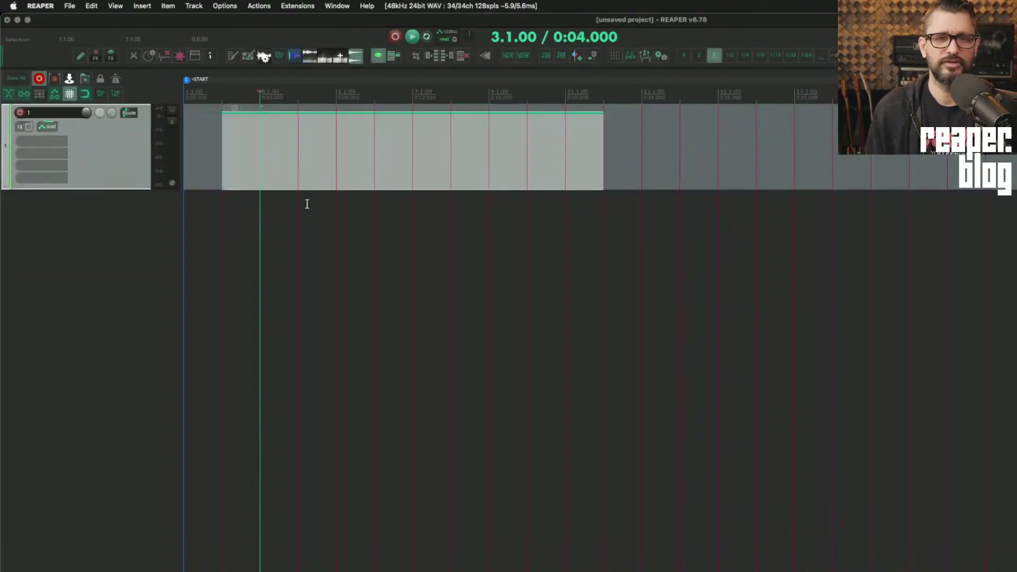
{"action": "left_click", "coordinate": [638, 169]}
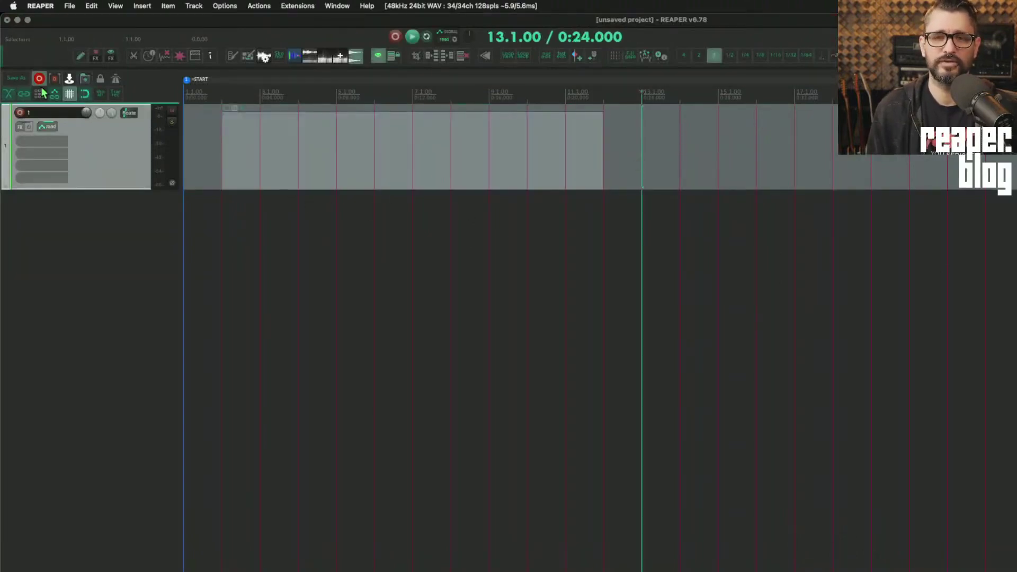
{"action": "key", "text": "ctrl+z"}
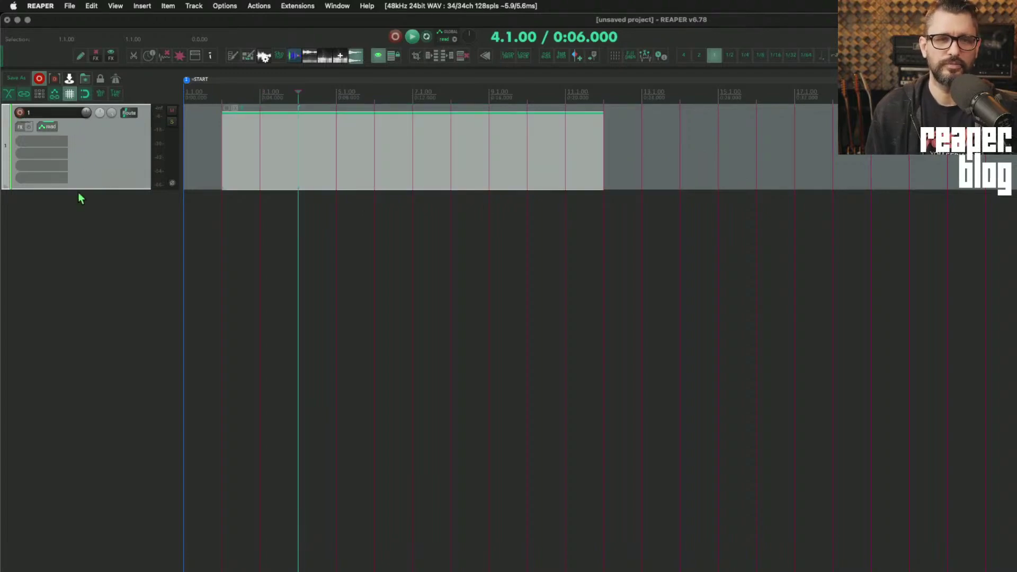
Add a second track below track 1 and name it "chords".
{"action": "double_click", "coordinate": [47, 248]}
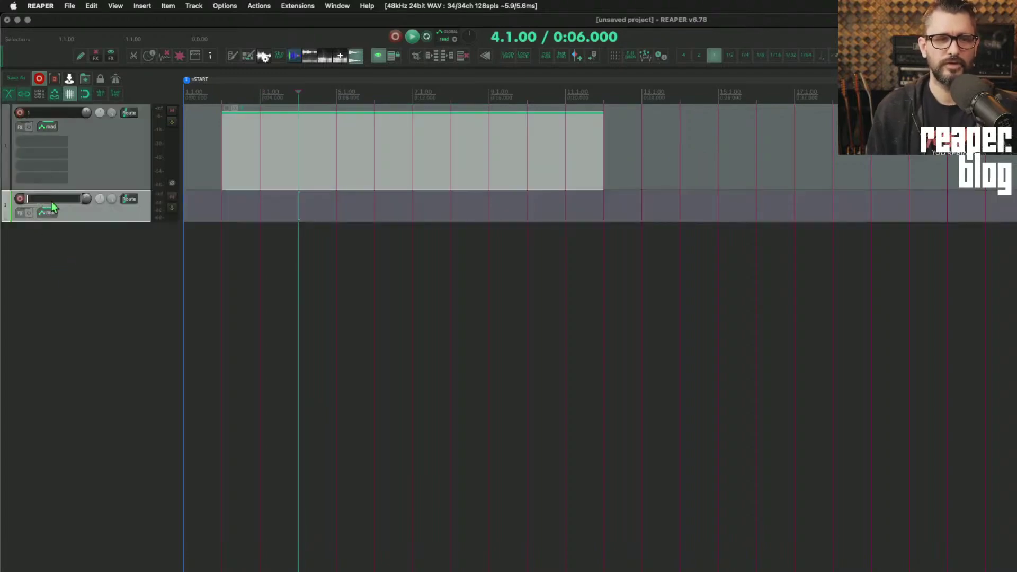
{"action": "double_click", "coordinate": [74, 204]}
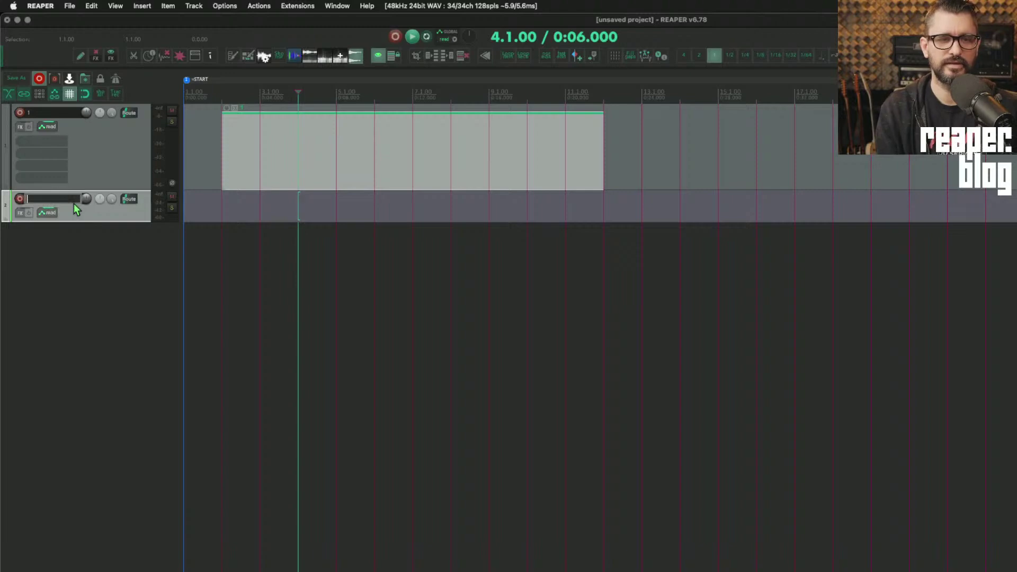
{"action": "type", "text": "chords"}
{"action": "key", "text": "Return"}
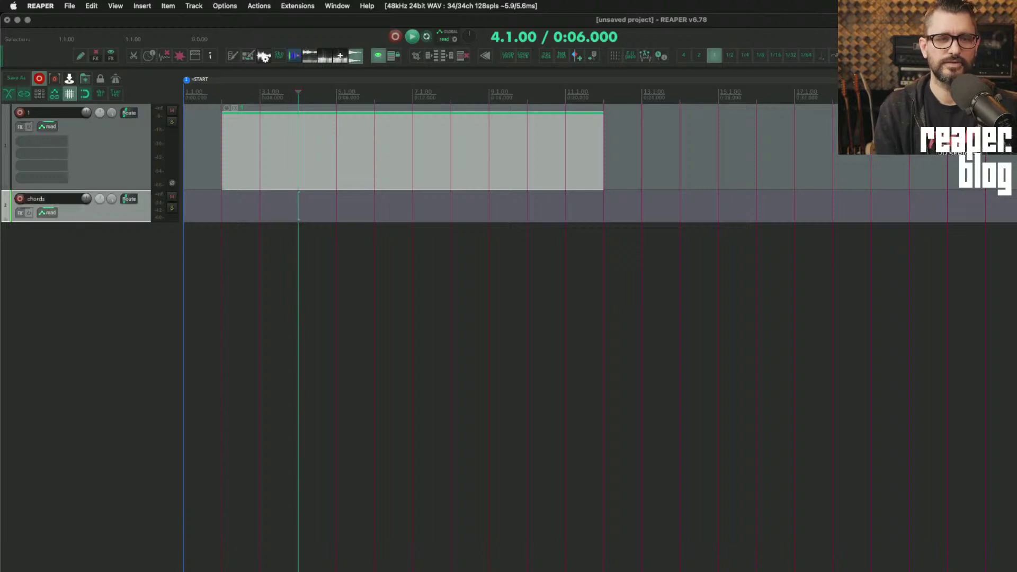
Arm the chords track for recording and set its record input to the Novation MIDI device.
{"action": "left_click", "coordinate": [19, 198]}
{"action": "left_click", "coordinate": [68, 215]}
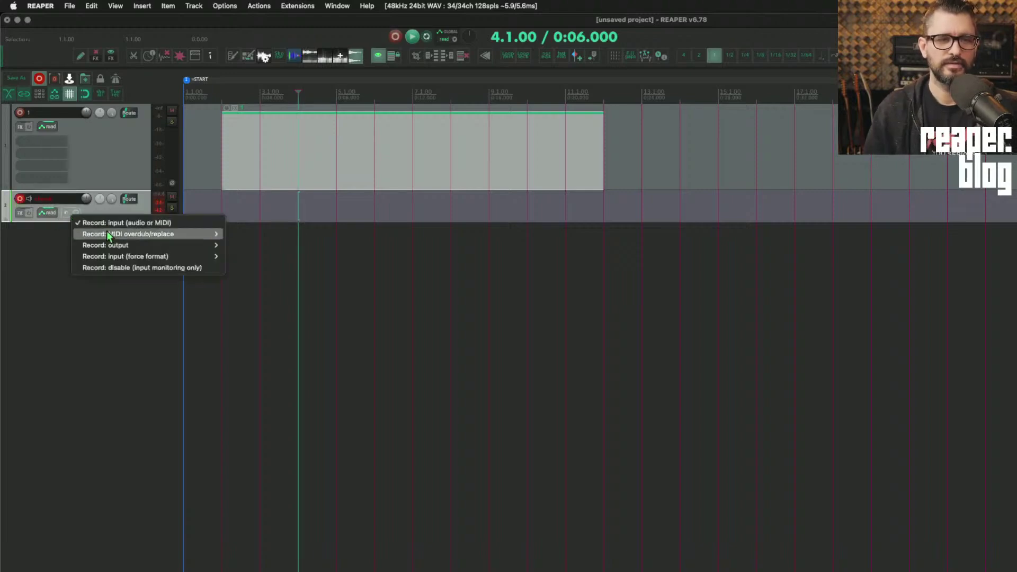
{"action": "left_click", "coordinate": [9, 250]}
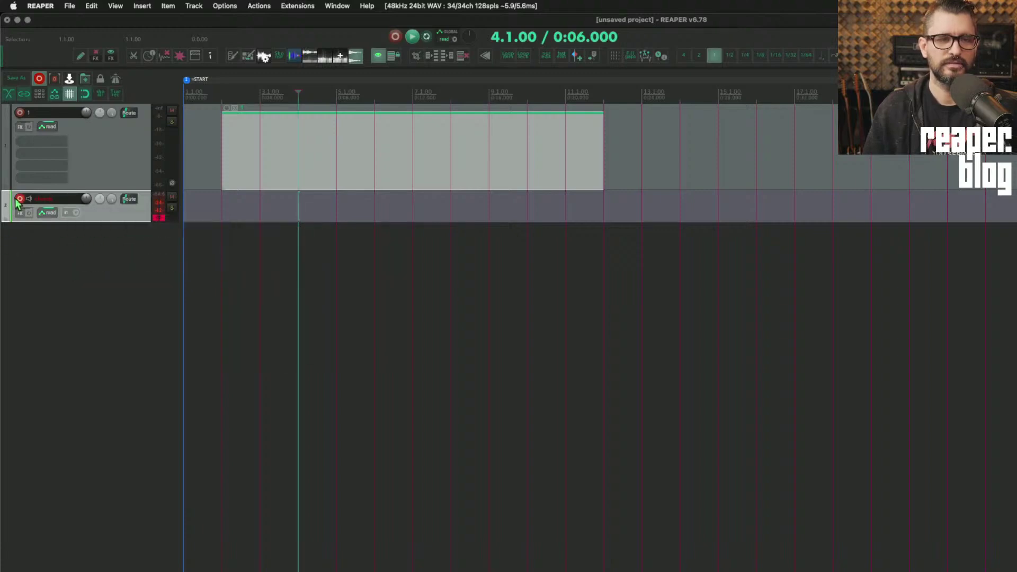
{"action": "right_click", "coordinate": [19, 199]}
{"action": "mouse_move", "coordinate": [120, 335]}
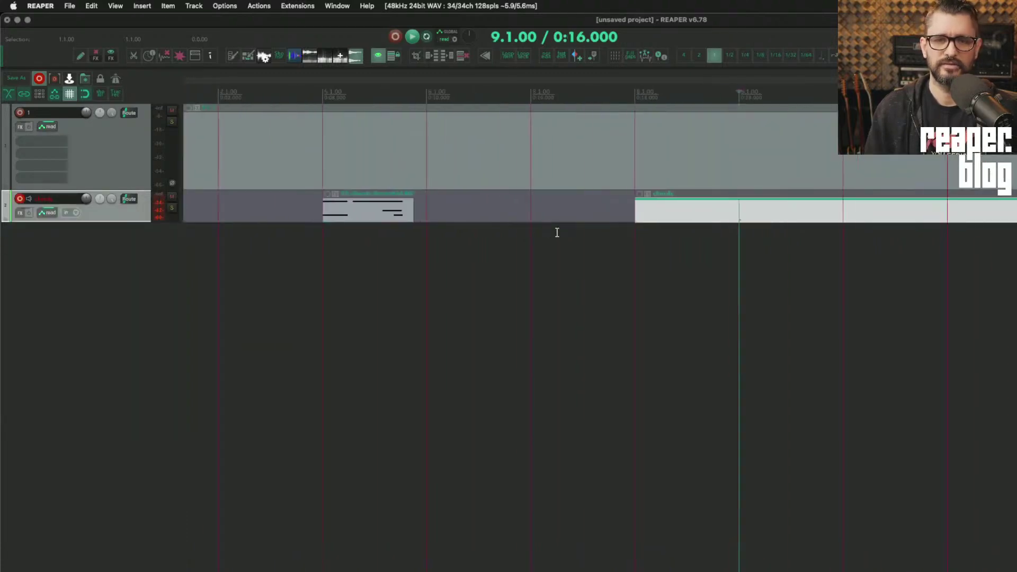
Review the filename format for recorded files in the Recording preferences.
{"action": "scroll", "coordinate": [627, 234], "scroll_direction": "up", "scroll_amount": 3}
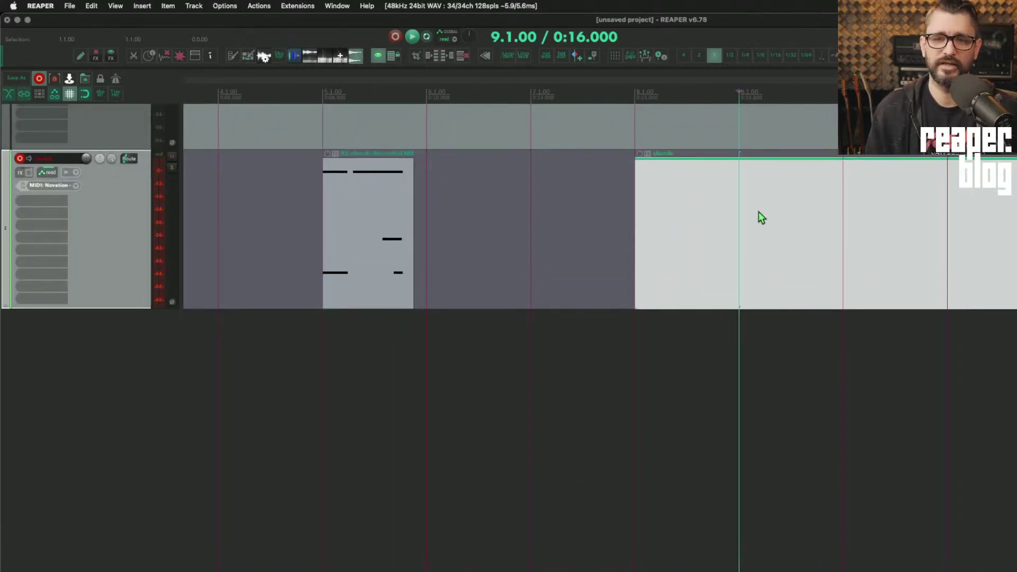
{"action": "scroll", "coordinate": [742, 218], "scroll_direction": "down", "scroll_amount": 4}
{"action": "left_click", "coordinate": [524, 208]}
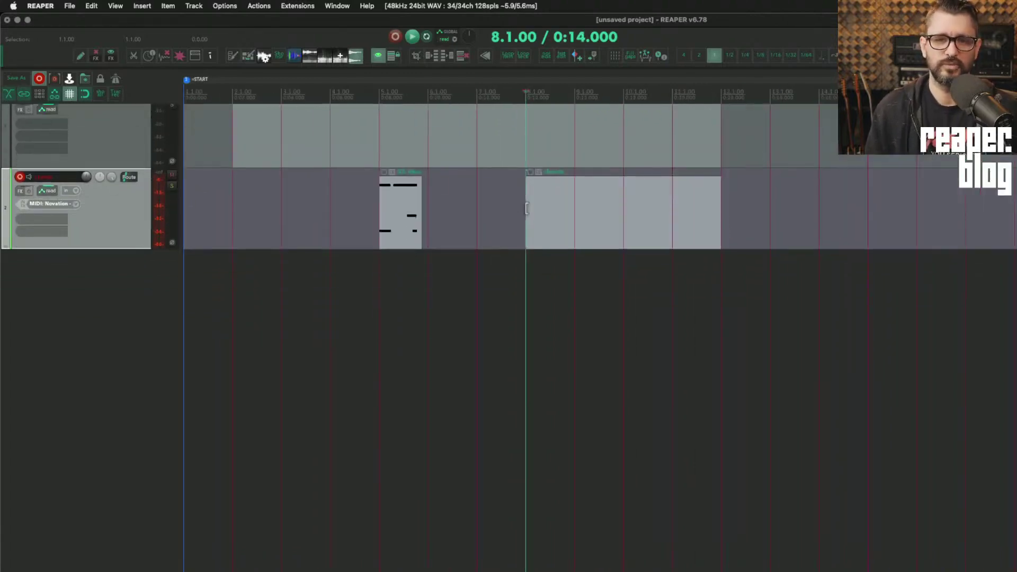
{"action": "key", "text": "super+comma"}
{"action": "left_click_drag", "start_coordinate": [507, 272], "coordinate": [272, 95]}
{"action": "scroll", "coordinate": [305, 241], "scroll_direction": "down", "scroll_amount": 5}
{"action": "scroll", "coordinate": [305, 241], "scroll_direction": "up", "scroll_amount": 5}
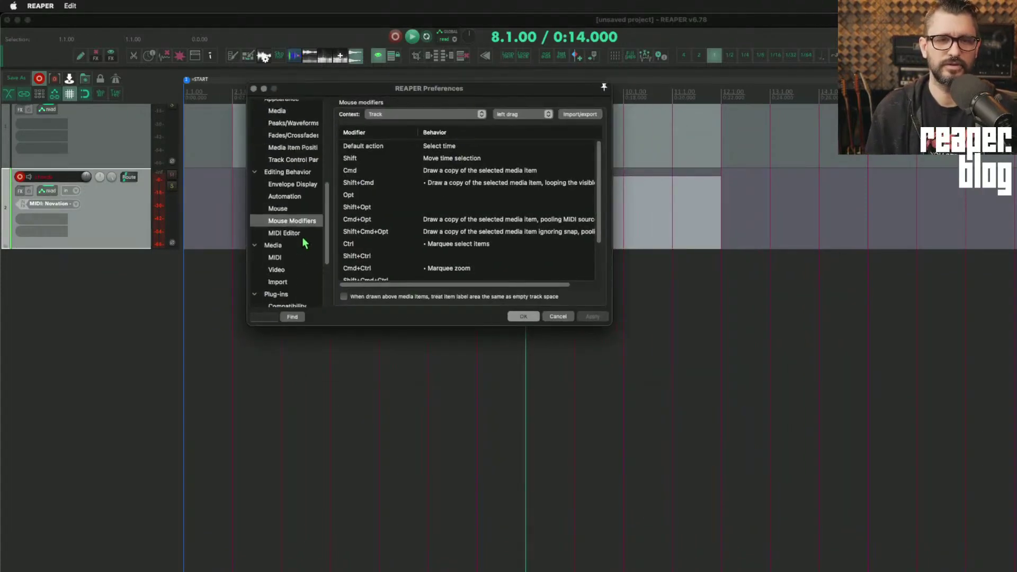
{"action": "scroll", "coordinate": [302, 222], "scroll_direction": "up", "scroll_amount": 5}
{"action": "left_click", "coordinate": [283, 150]}
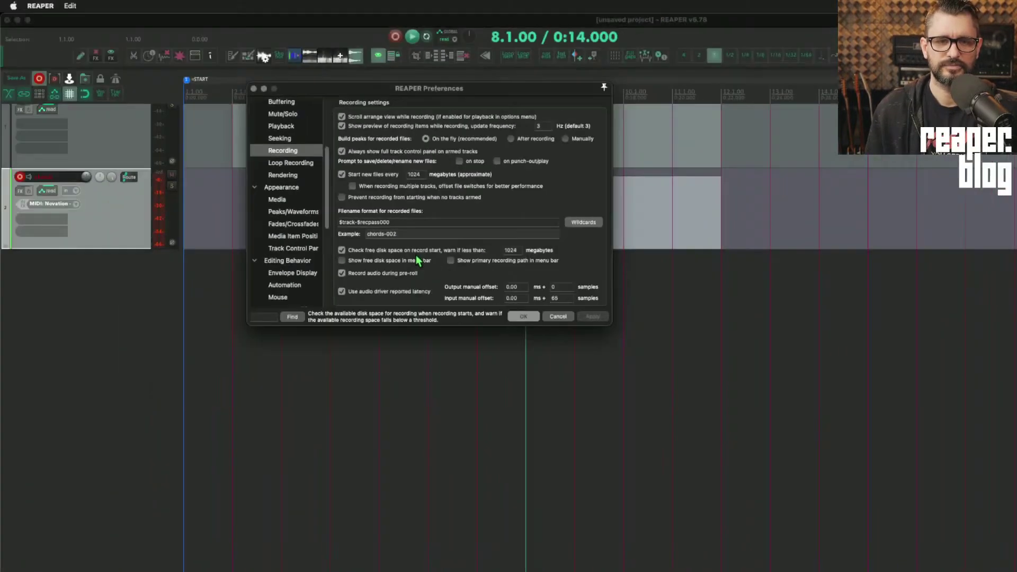
{"action": "left_click", "coordinate": [524, 316]}
Record a MIDI item about one bar long on the chords track, starting at bar 13.
{"action": "left_click", "coordinate": [573, 241]}
{"action": "scroll", "coordinate": [567, 256], "scroll_direction": "down", "scroll_amount": 3}
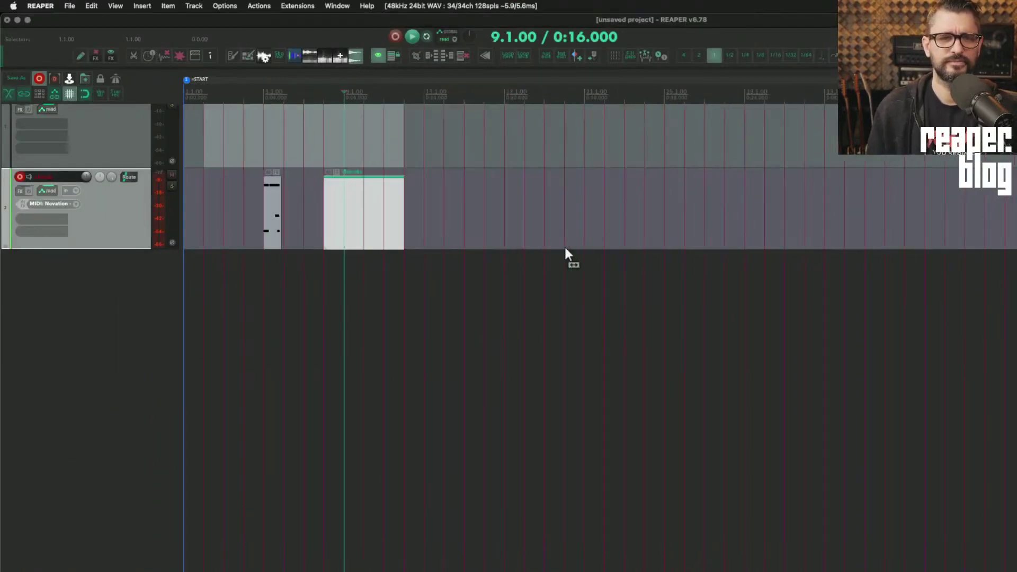
{"action": "scroll", "coordinate": [838, 226], "scroll_direction": "up", "scroll_amount": 5}
{"action": "scroll", "coordinate": [862, 233], "scroll_direction": "right", "scroll_amount": 5}
{"action": "left_click", "coordinate": [860, 231]}
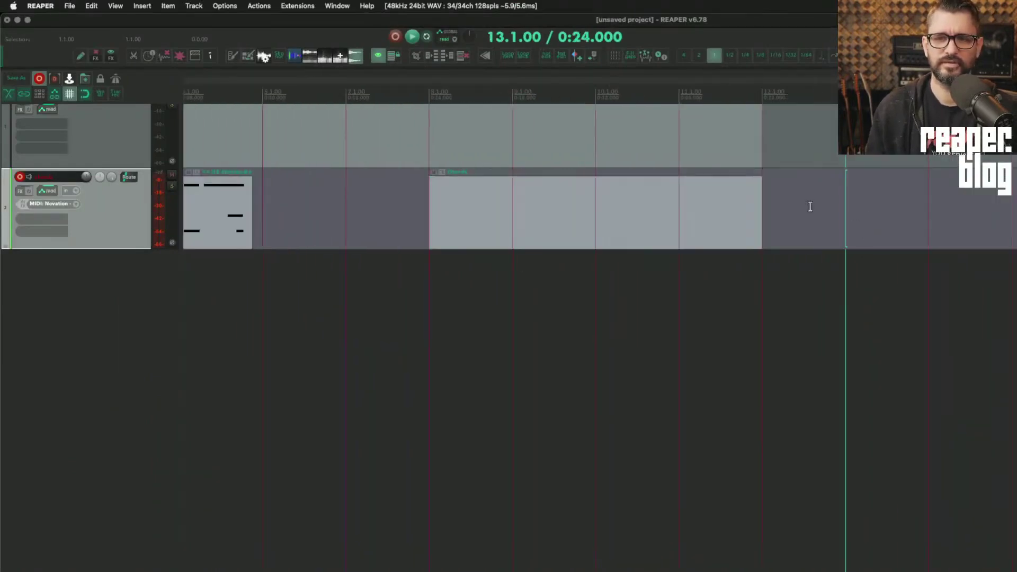
{"action": "key", "text": "super+r"}
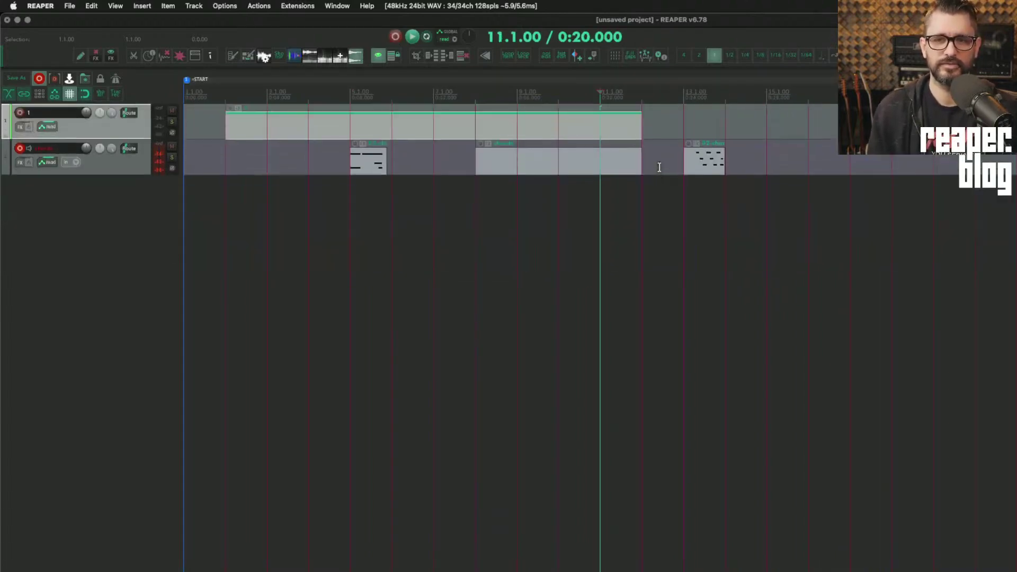
Switch to Firefox to read the MIDI naming entries in the v6.78 changelog and return to REAPER.
{"action": "scroll", "coordinate": [664, 170], "scroll_direction": "down", "scroll_amount": 5}
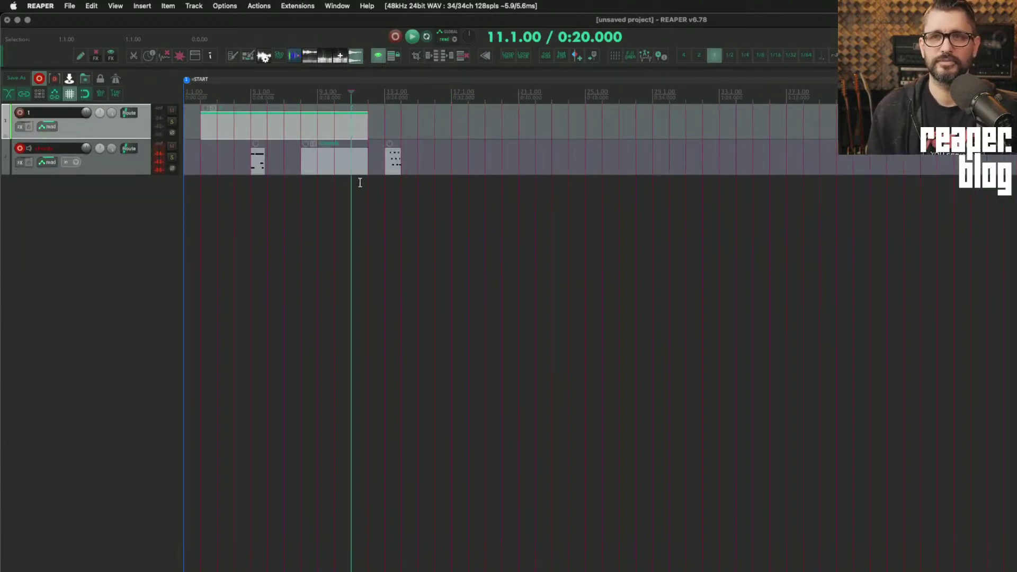
{"action": "key", "text": "super+Tab"}
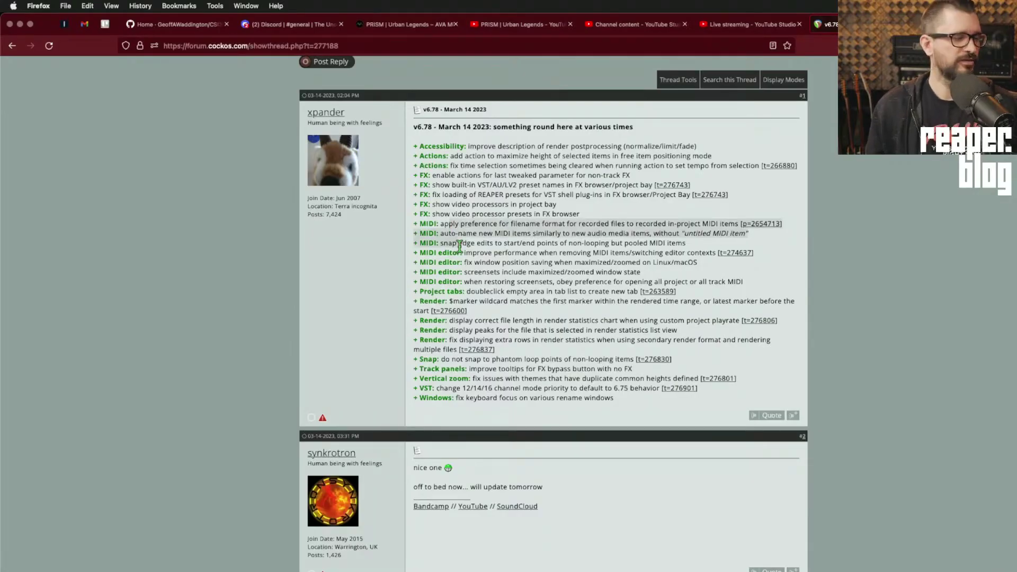
{"action": "left_click", "coordinate": [439, 231]}
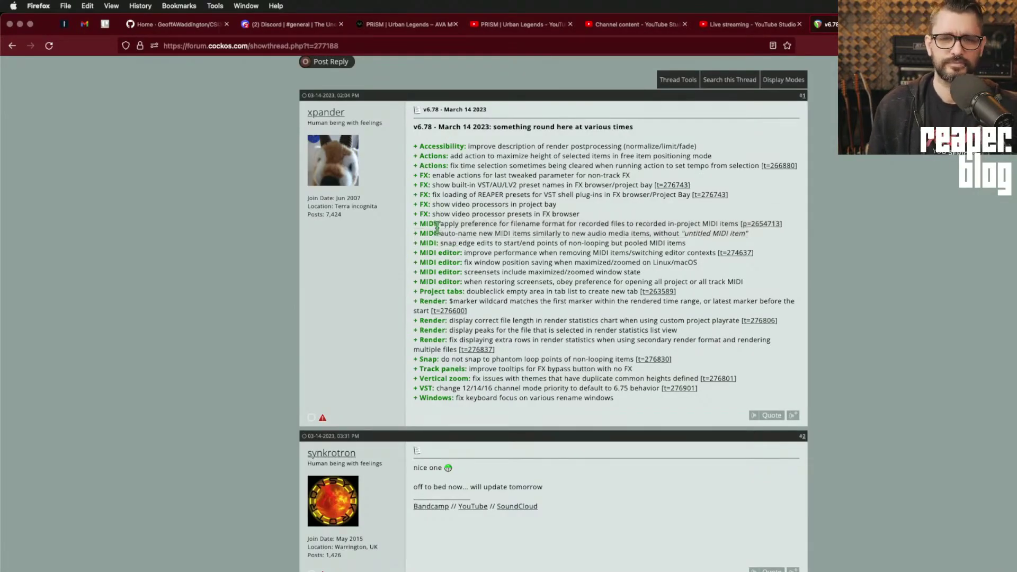
{"action": "key", "text": "super+Tab"}
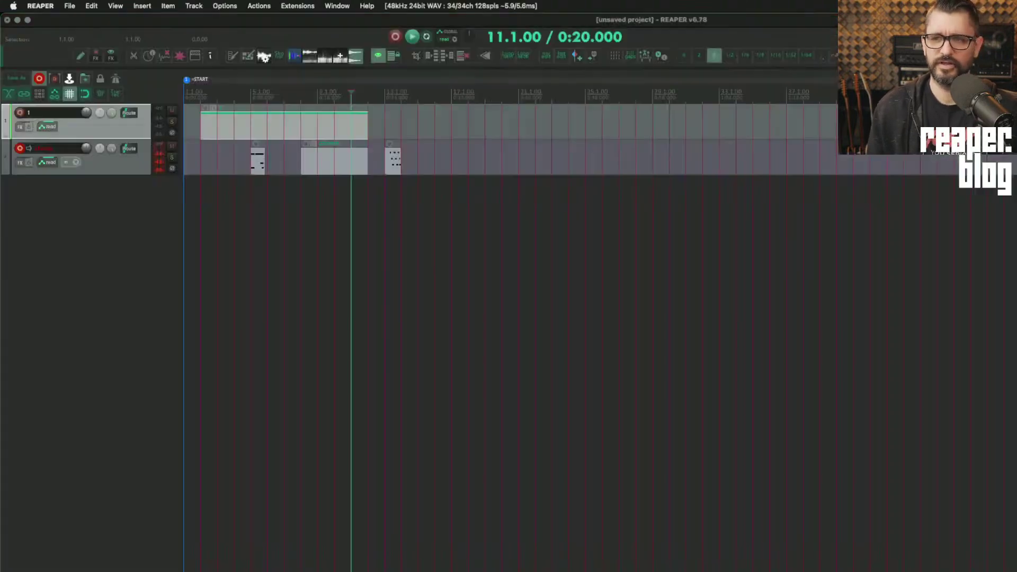
Open the FX browser for the chords track and switch to Firefox to read the changelog's video processor entries.
{"action": "left_click", "coordinate": [531, 151]}
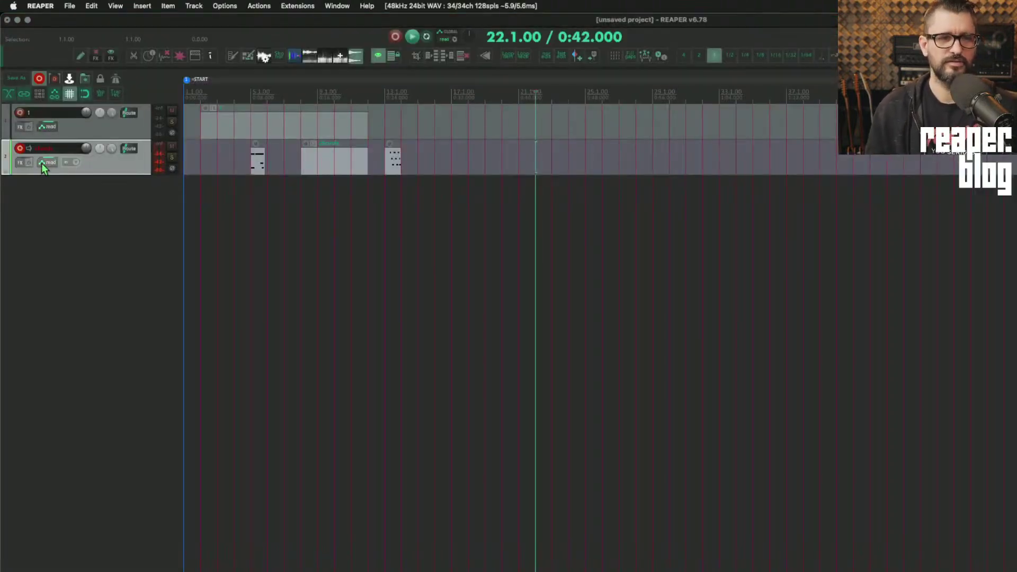
{"action": "left_click", "coordinate": [19, 164]}
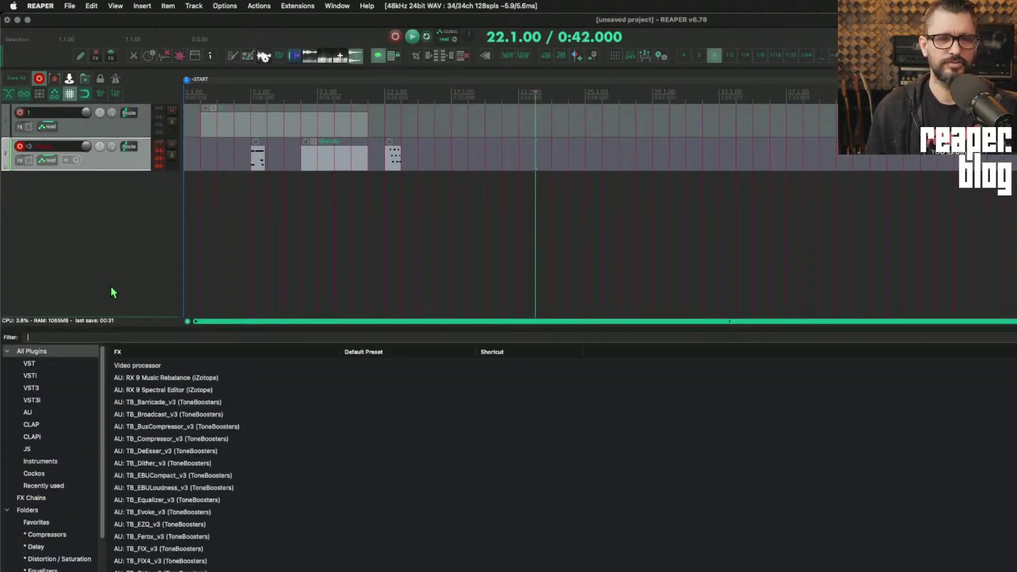
{"action": "left_click", "coordinate": [55, 486]}
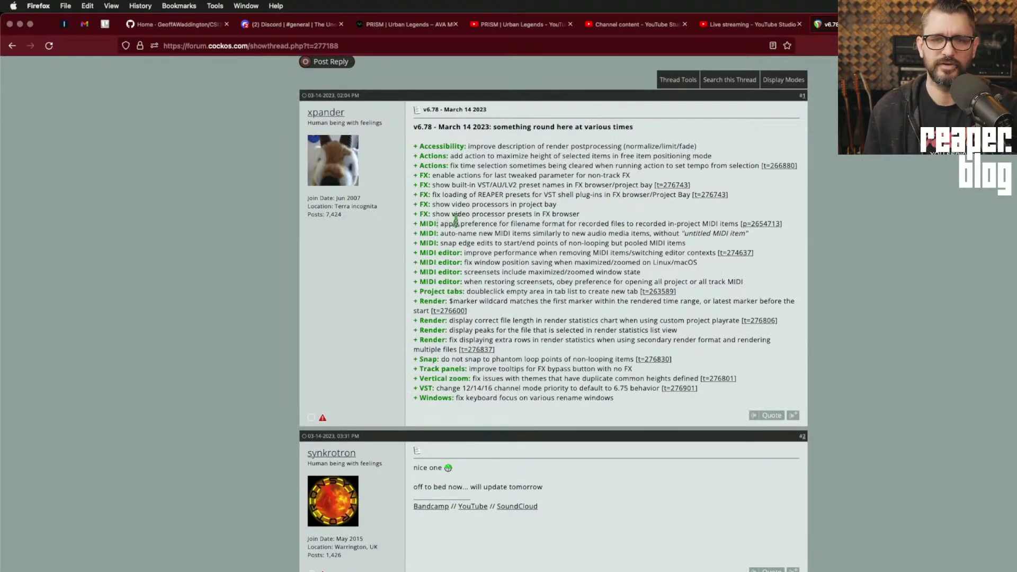
{"action": "left_click_drag", "start_coordinate": [456, 219], "coordinate": [538, 216]}
{"action": "left_click", "coordinate": [548, 240]}
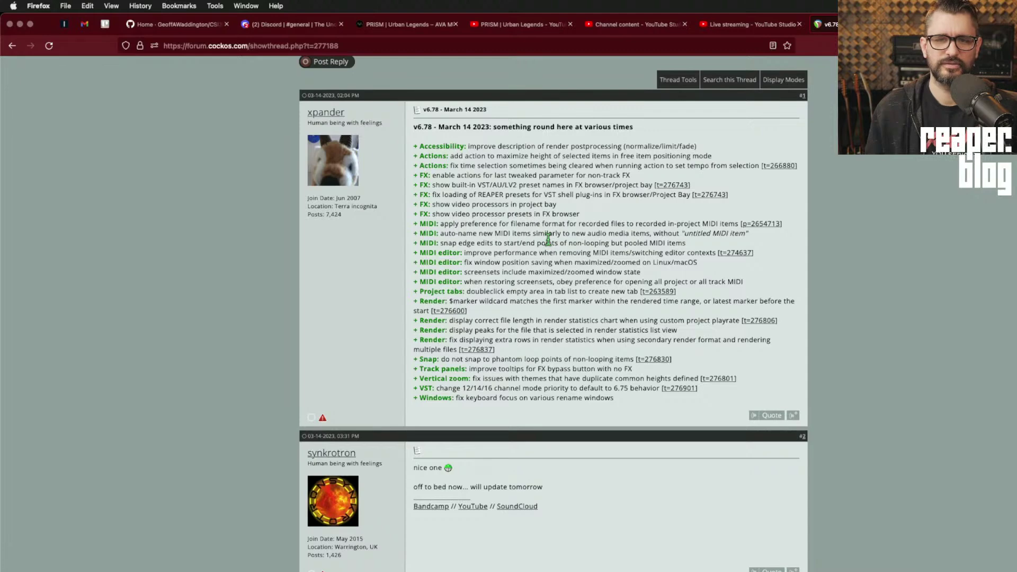
In REAPER, check which plug-in types the FX browser can list and browse the saved FX Chains.
{"action": "right_click", "coordinate": [55, 357]}
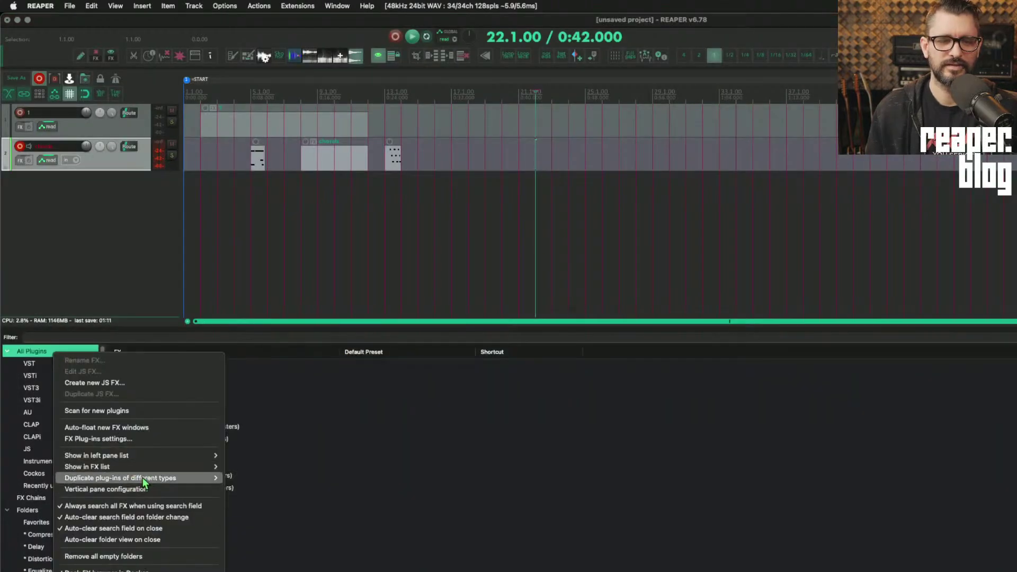
{"action": "mouse_move", "coordinate": [144, 466]}
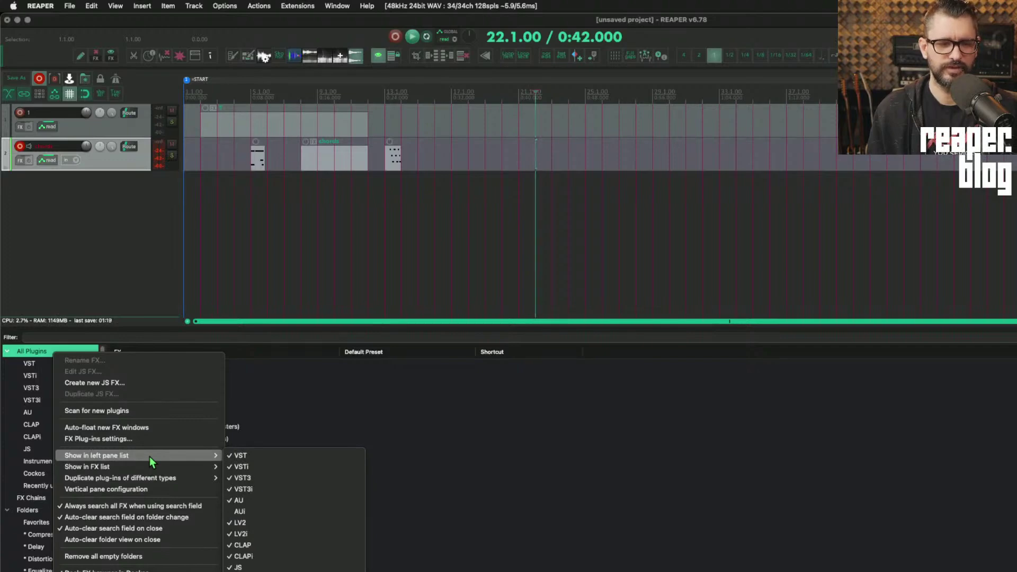
{"action": "left_click", "coordinate": [32, 510]}
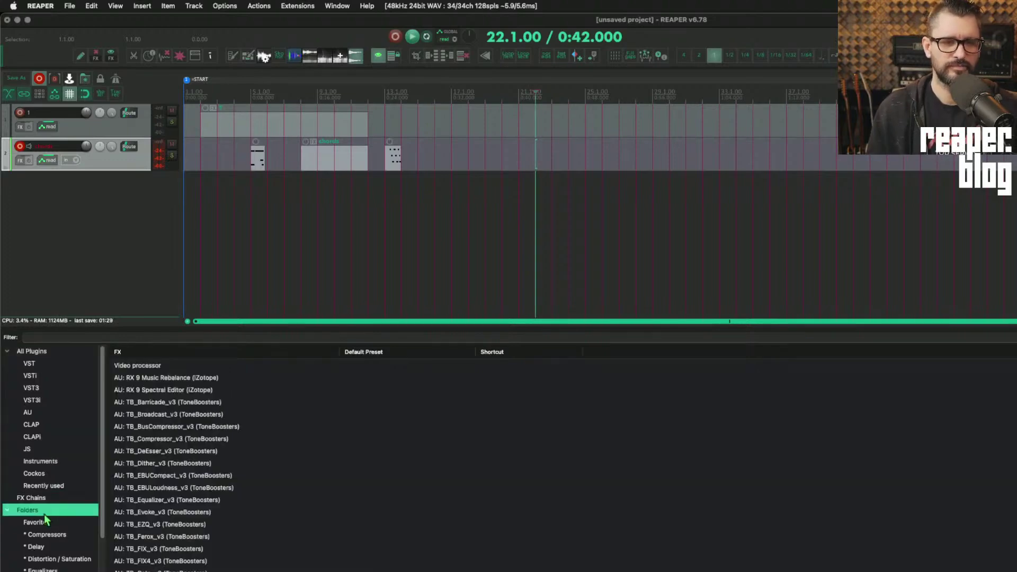
{"action": "left_click", "coordinate": [32, 497]}
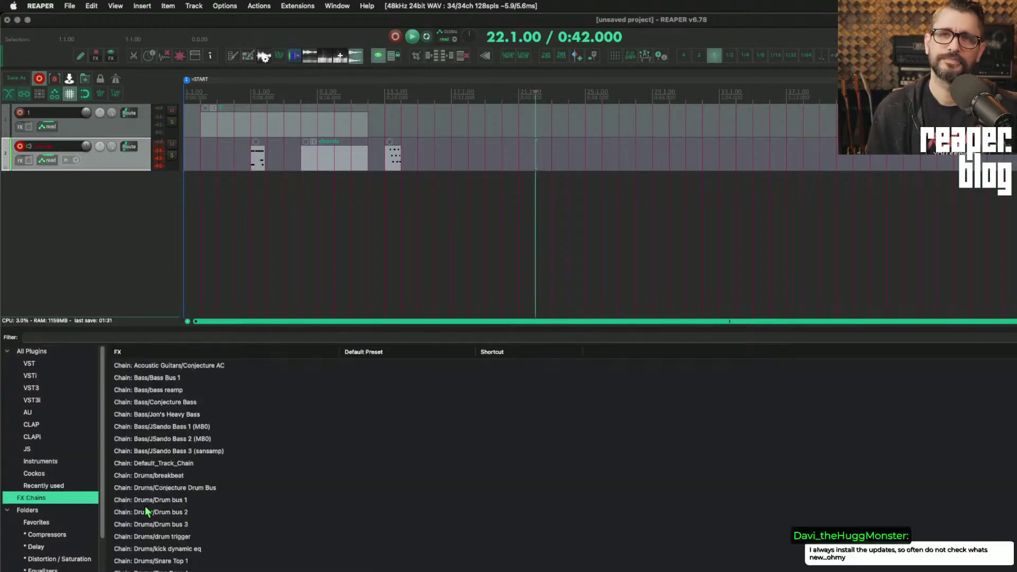
{"action": "scroll", "coordinate": [160, 523], "scroll_direction": "down", "scroll_amount": 10}
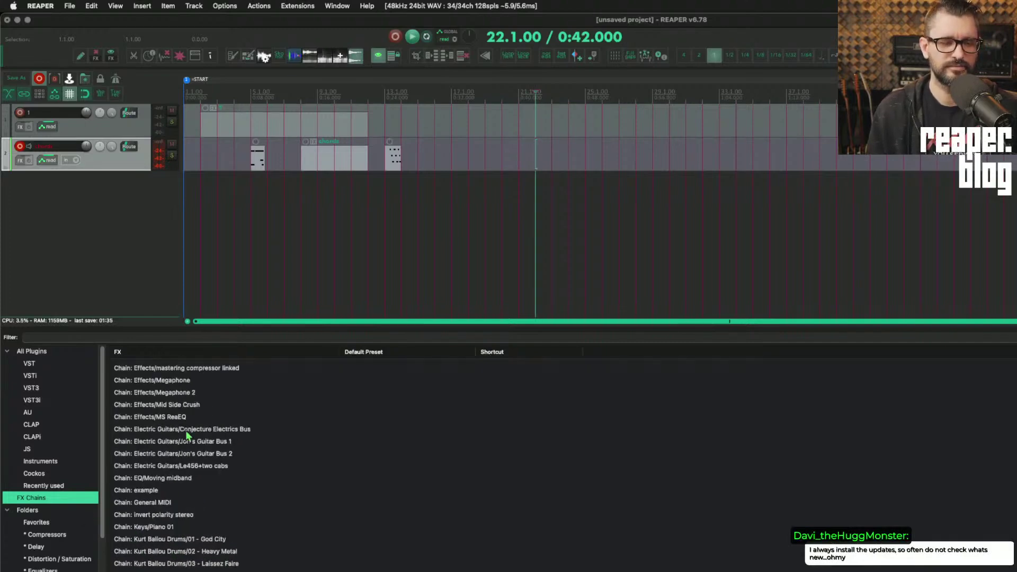
Reread the changelog's FX browser and MIDI filename entries in Firefox and return to REAPER.
{"action": "key", "text": "super+Tab"}
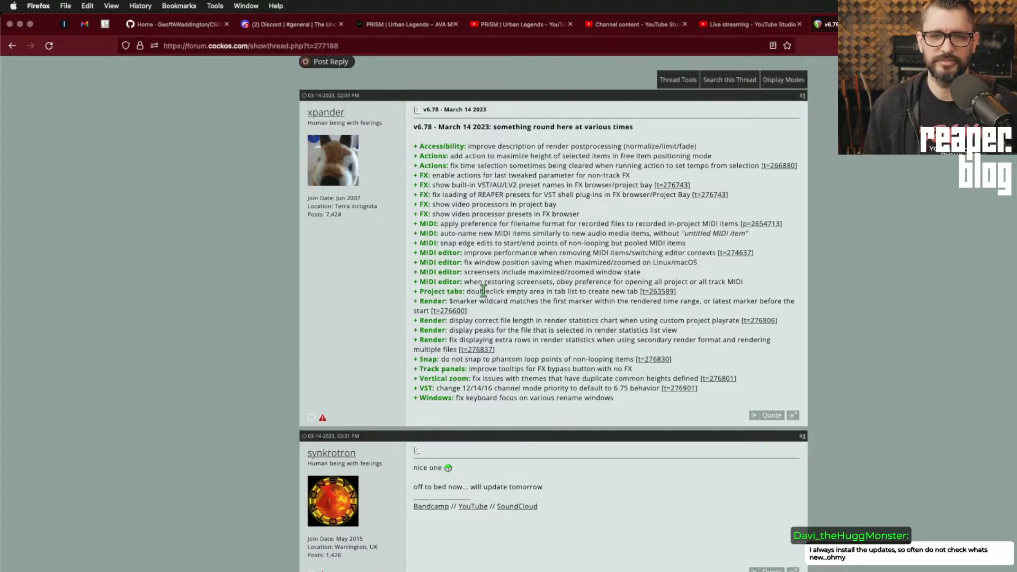
{"action": "left_click_drag", "start_coordinate": [543, 214], "coordinate": [634, 225]}
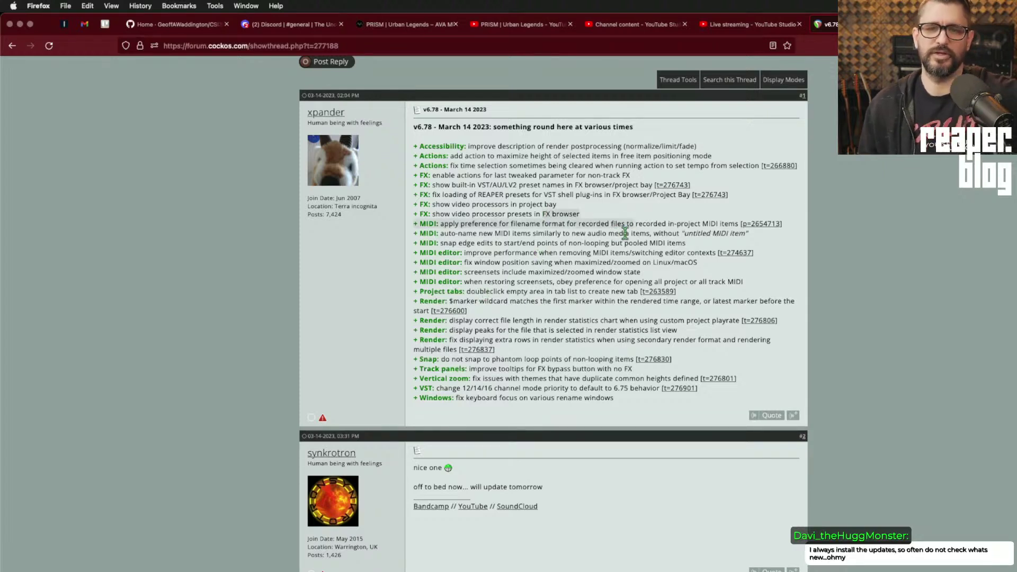
{"action": "key", "text": "super+Tab"}
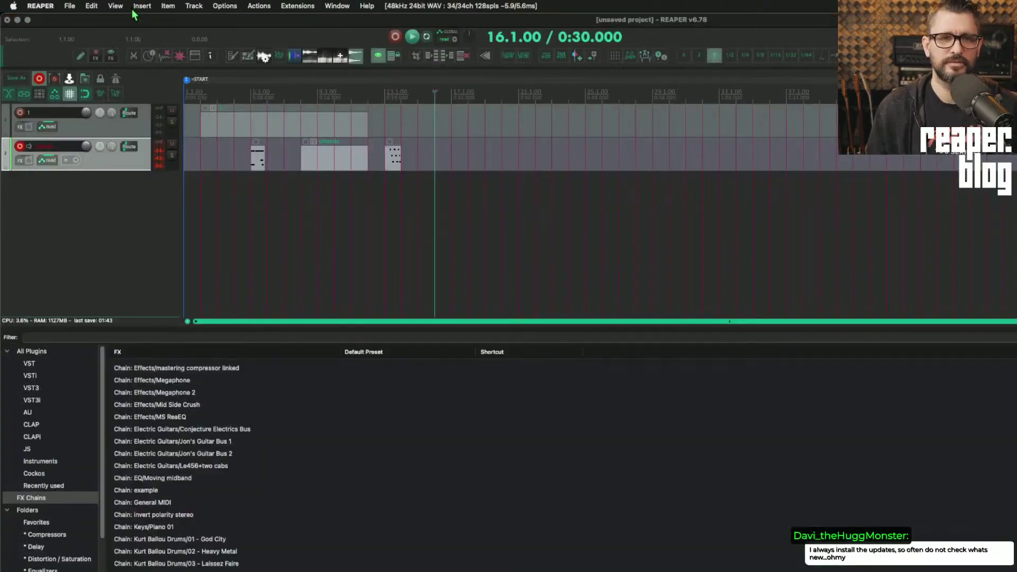
Add the Video processor to the chords track and load its REAPERBLOG: Video Controls preset.
{"action": "left_click", "coordinate": [43, 351]}
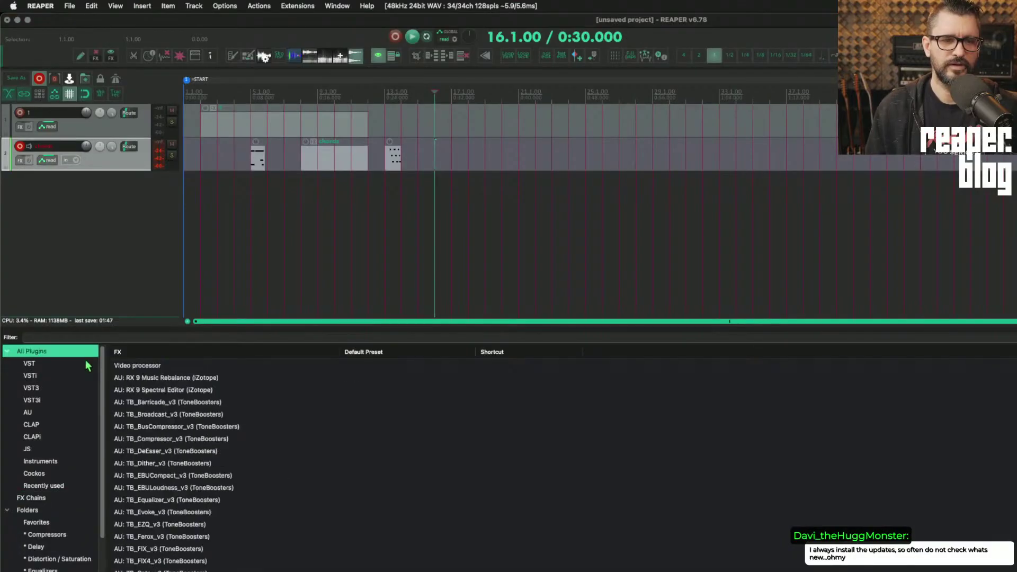
{"action": "left_click", "coordinate": [154, 367]}
{"action": "left_click_drag", "start_coordinate": [155, 367], "coordinate": [154, 163]}
{"action": "left_click", "coordinate": [199, 72]}
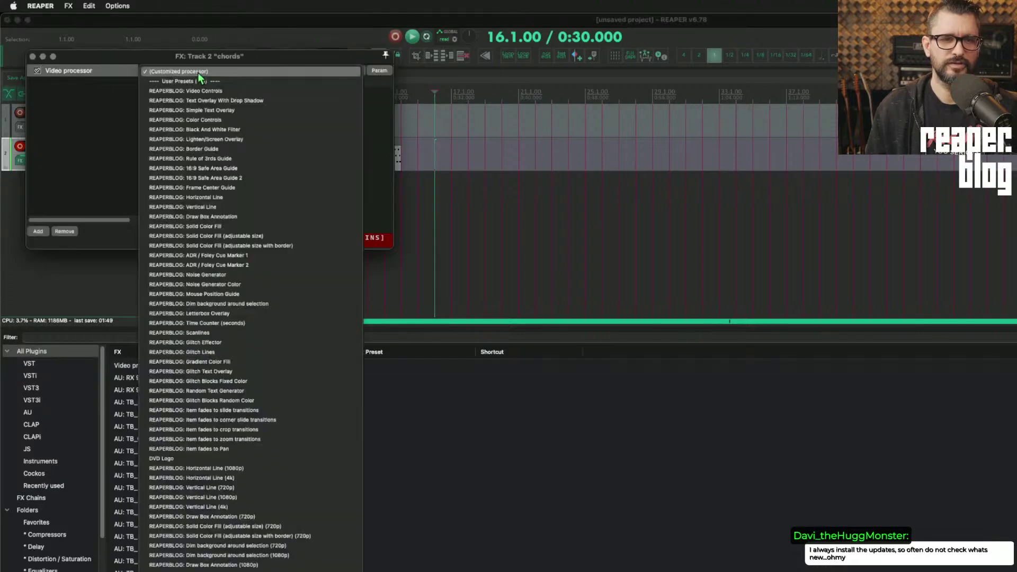
{"action": "left_click", "coordinate": [186, 91]}
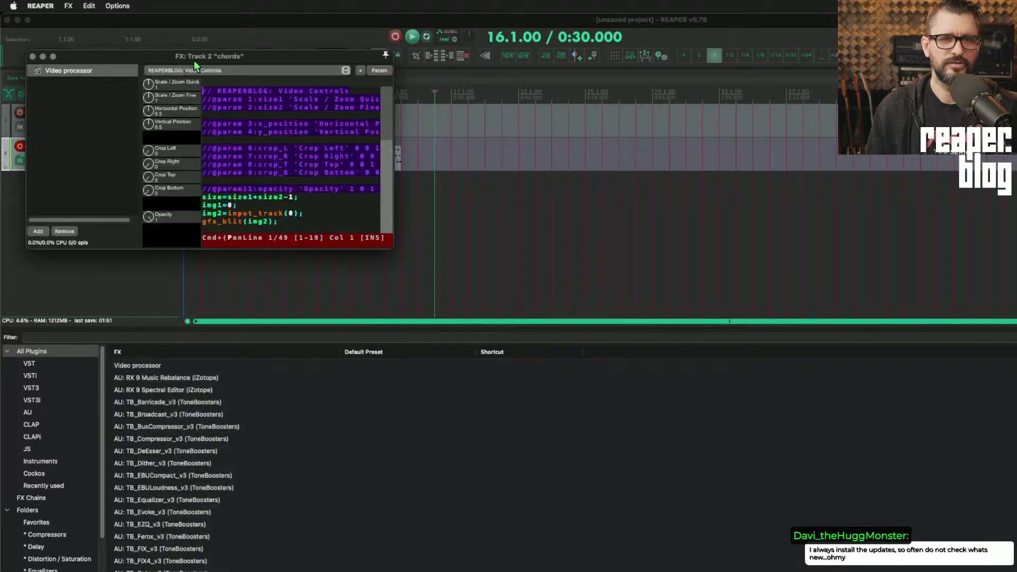
Move the chords track's FX window clear of the tracks and open the Project Bay on its FX list.
{"action": "left_click_drag", "start_coordinate": [193, 61], "coordinate": [365, 247]}
{"action": "left_click", "coordinate": [209, 158]}
{"action": "left_click", "coordinate": [114, 6]}
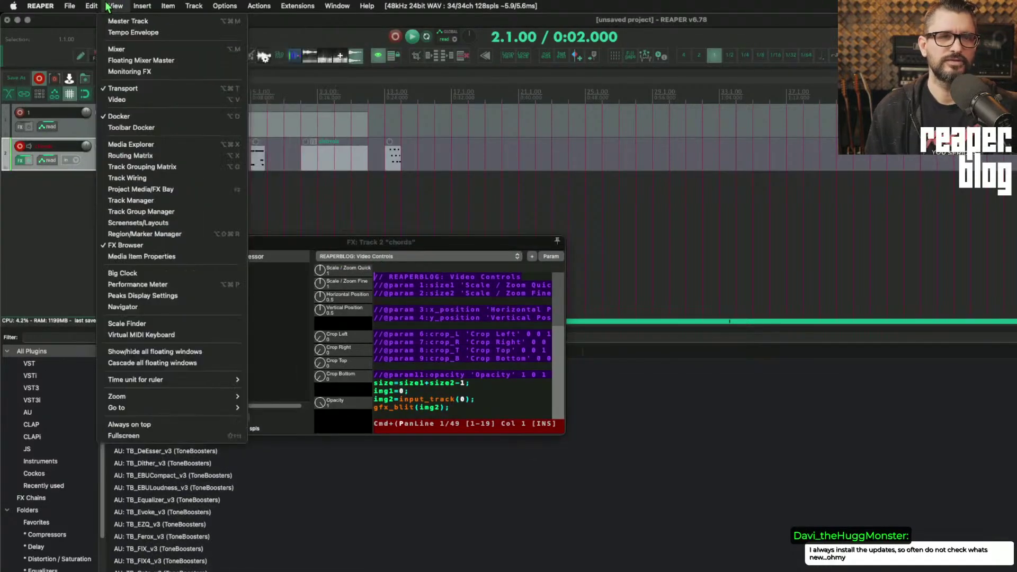
{"action": "left_click", "coordinate": [182, 190]}
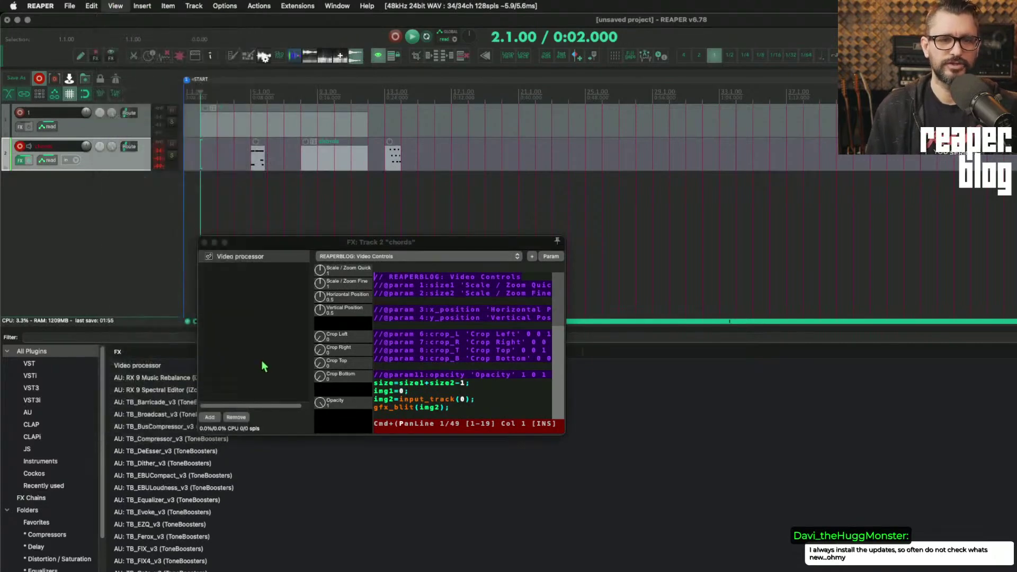
{"action": "left_click", "coordinate": [153, 330]}
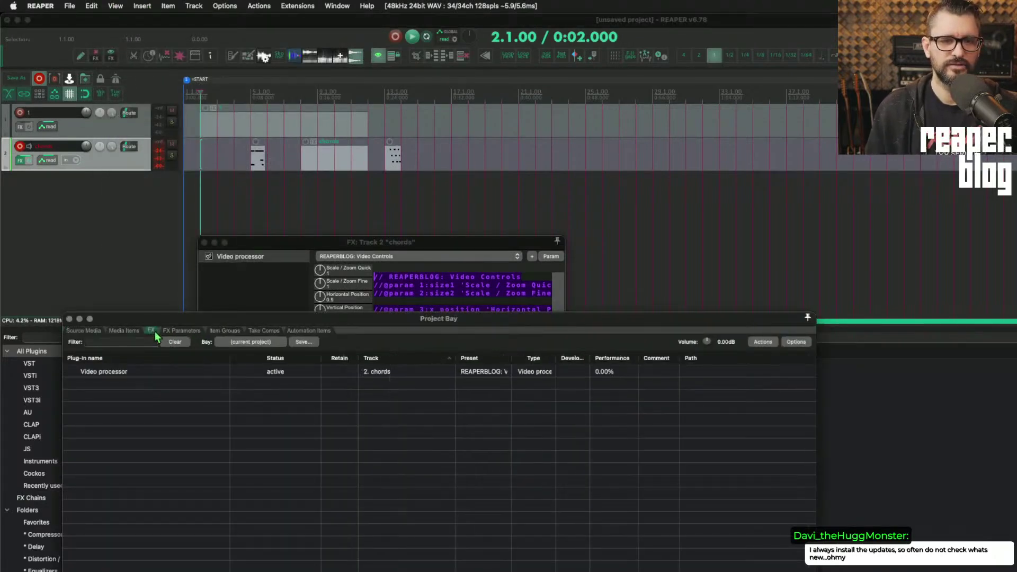
In the Project Bay, change the Video processor's preset to REAPERBLOG: Black And White Filter.
{"action": "left_click_drag", "start_coordinate": [232, 322], "coordinate": [300, 193]}
{"action": "left_click", "coordinate": [277, 243]}
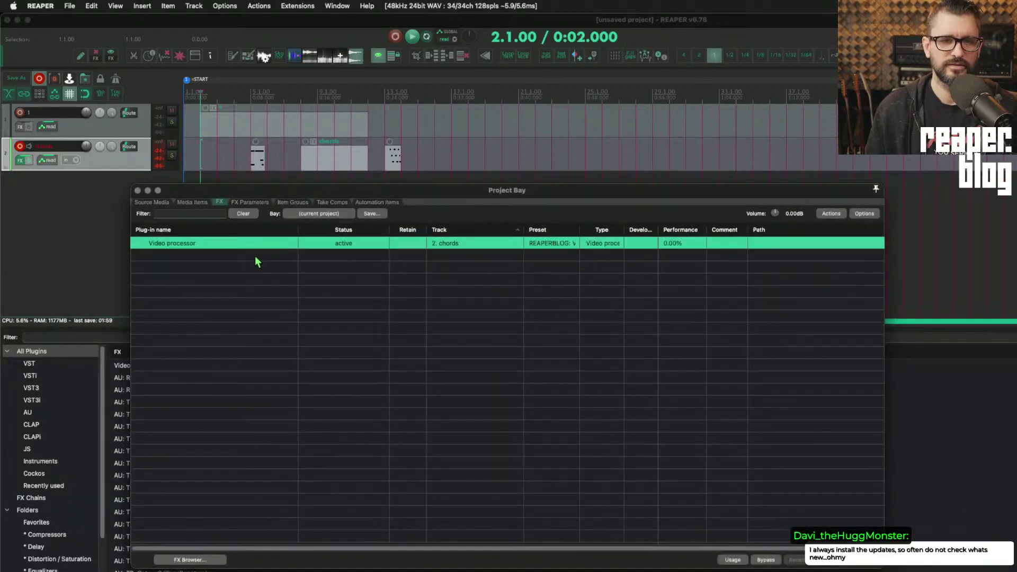
{"action": "left_click", "coordinate": [563, 246]}
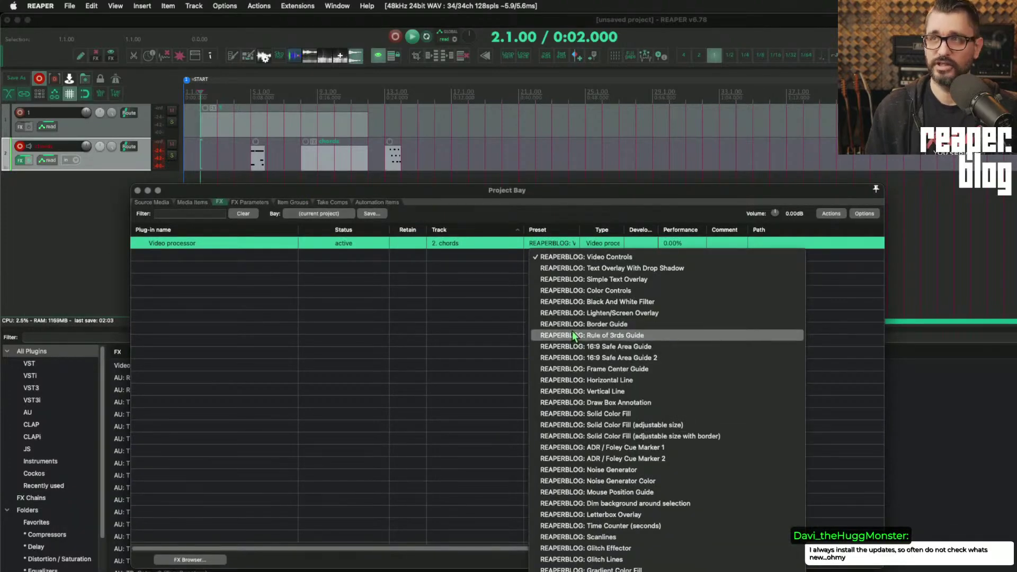
{"action": "left_click", "coordinate": [579, 306]}
Collapse and re-expand the All Plugins and Folders groups in the FX browser to check for a video processor category.
{"action": "left_click", "coordinate": [43, 352]}
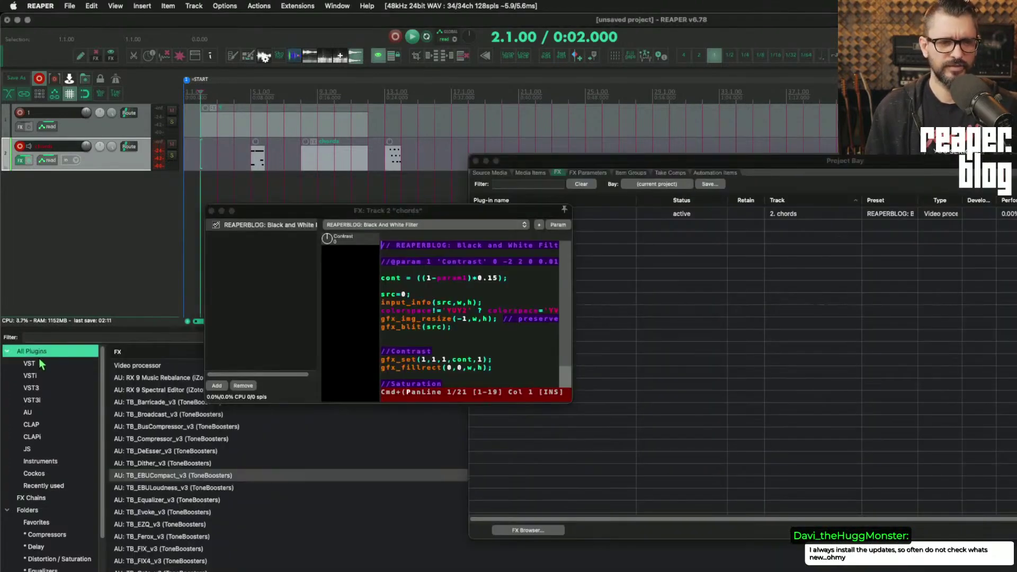
{"action": "left_click", "coordinate": [9, 353]}
{"action": "left_click", "coordinate": [8, 376]}
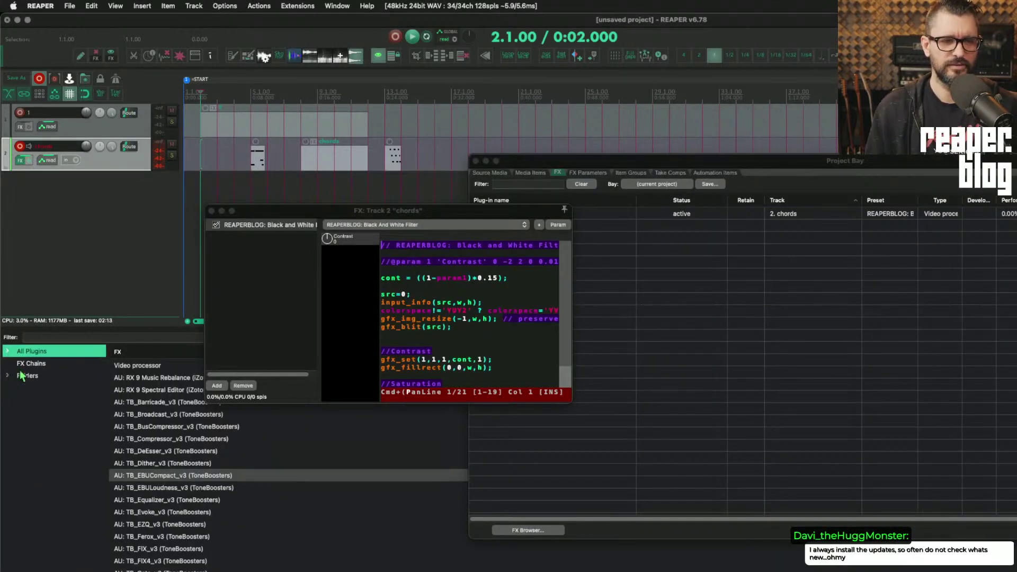
{"action": "right_click", "coordinate": [26, 352]}
{"action": "key", "text": "Escape"}
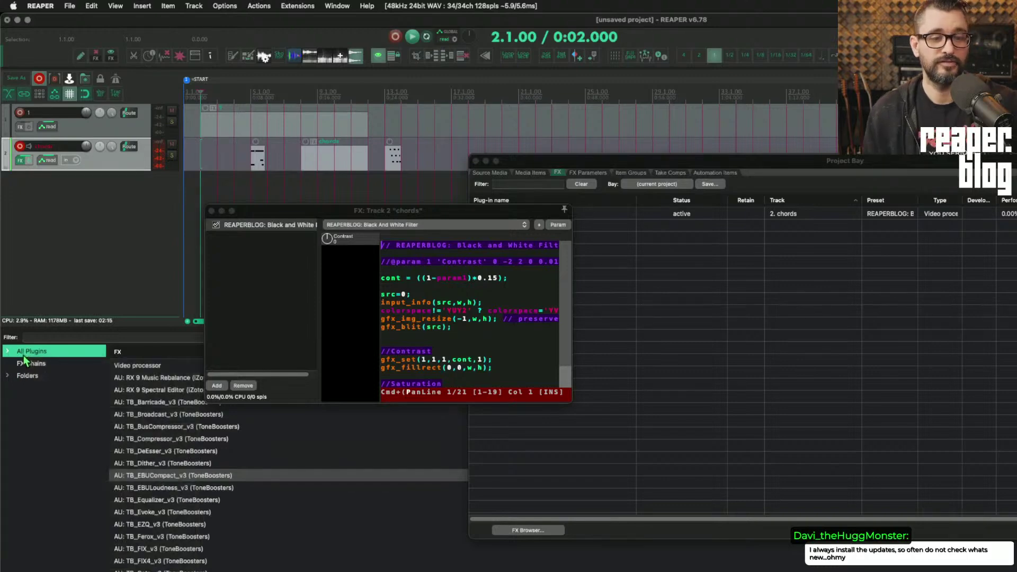
{"action": "left_click", "coordinate": [7, 375]}
{"action": "left_click", "coordinate": [8, 352]}
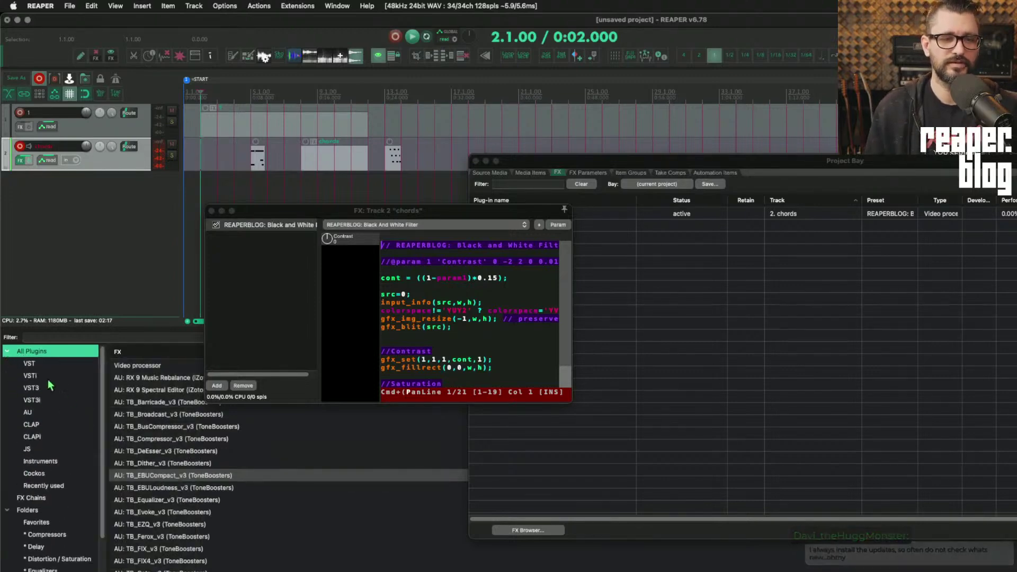
Switch to Firefox, read the changelog's MIDI editor, project tabs and $marker render entries, and return to REAPER.
{"action": "key", "text": "super+Tab"}
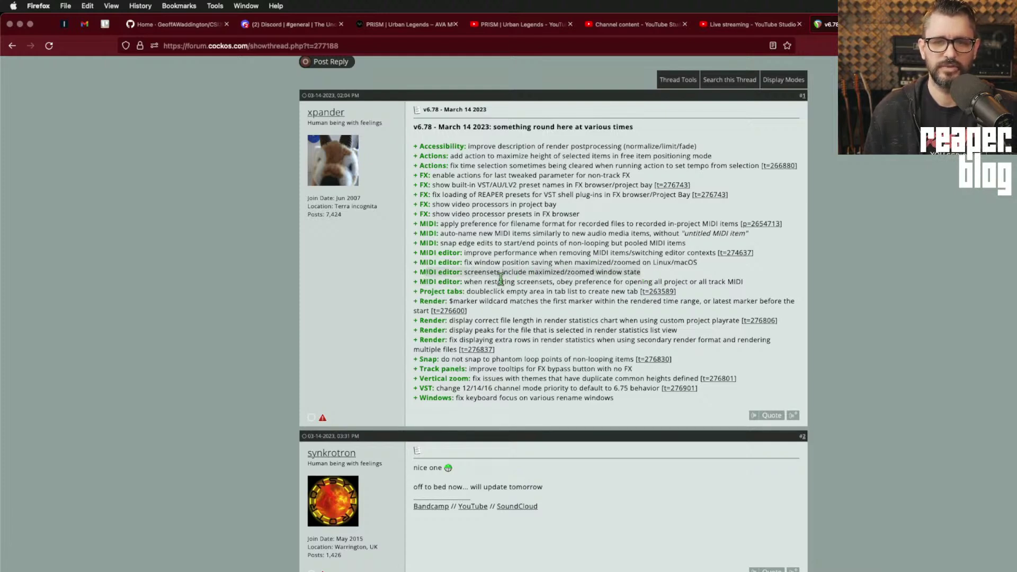
{"action": "left_click_drag", "start_coordinate": [463, 282], "coordinate": [621, 297]}
{"action": "left_click", "coordinate": [621, 298]}
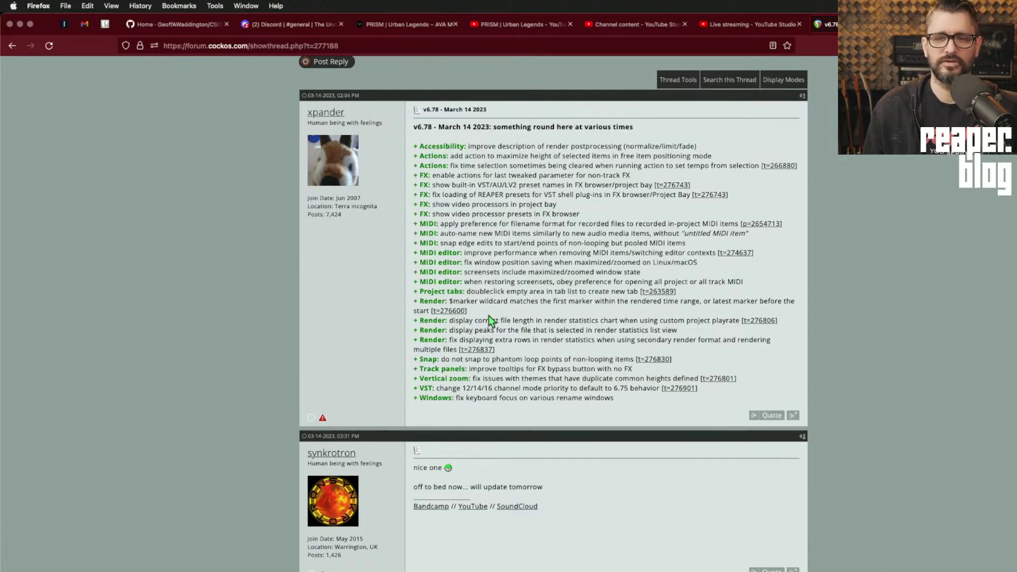
{"action": "scroll", "coordinate": [620, 288], "scroll_direction": "down", "scroll_amount": 1}
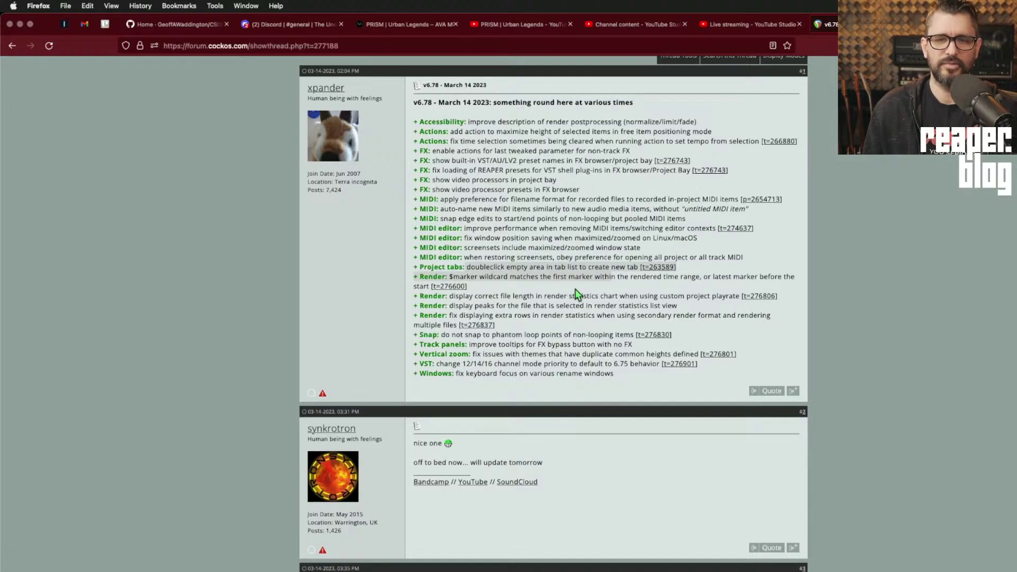
{"action": "key", "text": "super+Tab"}
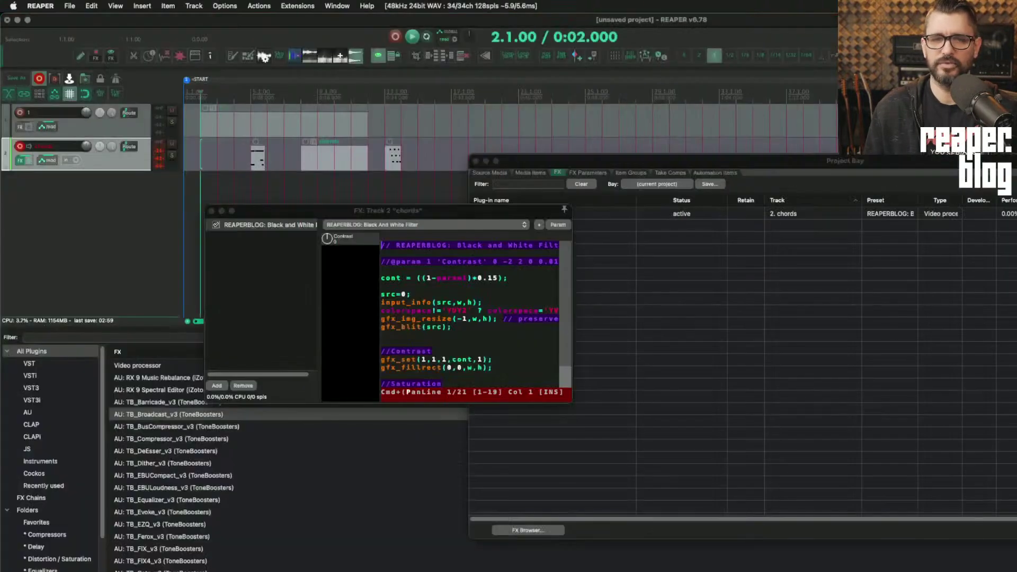
Create a new project tab and check which options project tabs offer.
{"action": "left_click", "coordinate": [71, 6]}
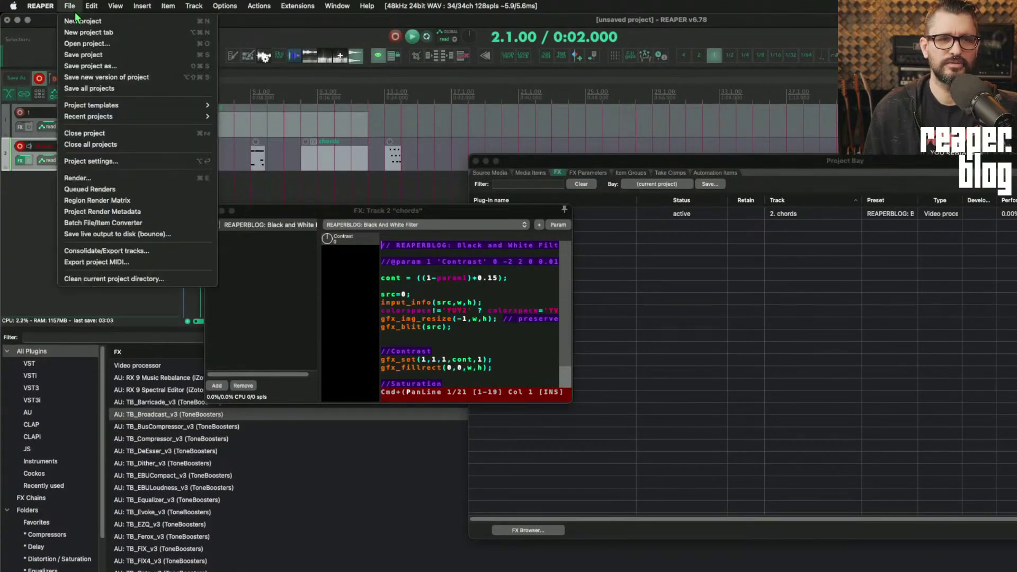
{"action": "left_click", "coordinate": [94, 35]}
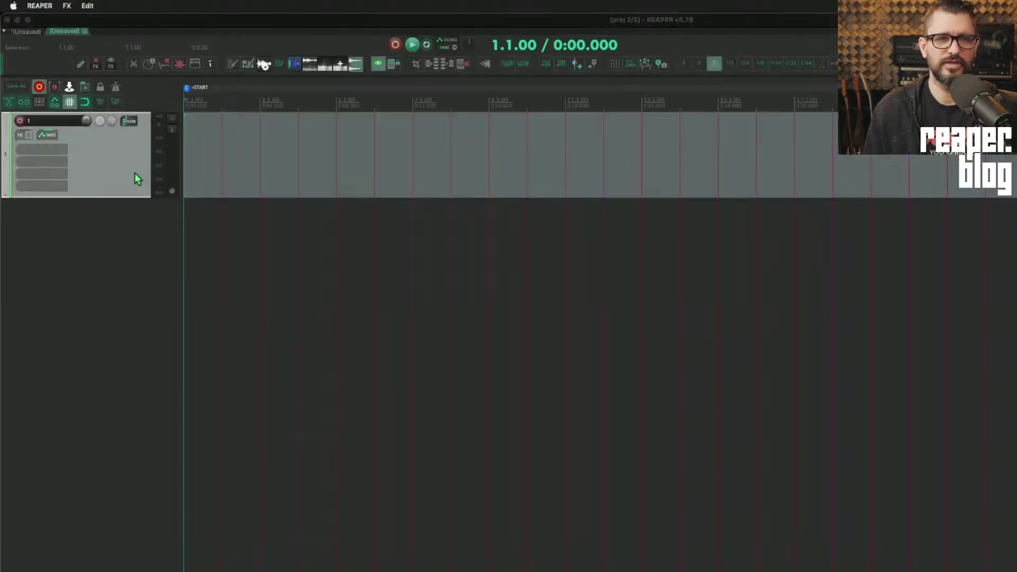
{"action": "right_click", "coordinate": [64, 31]}
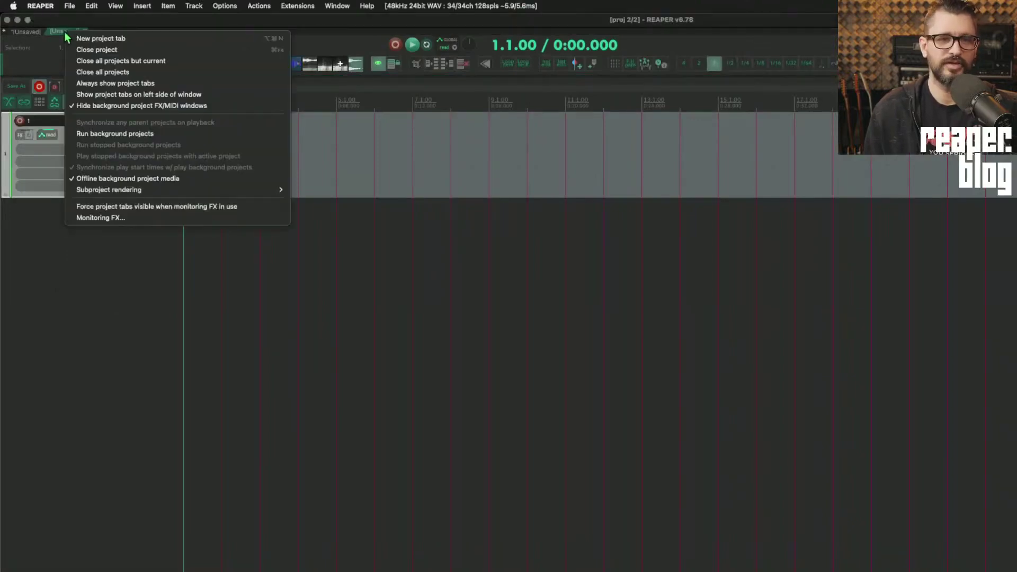
{"action": "left_click", "coordinate": [55, 298]}
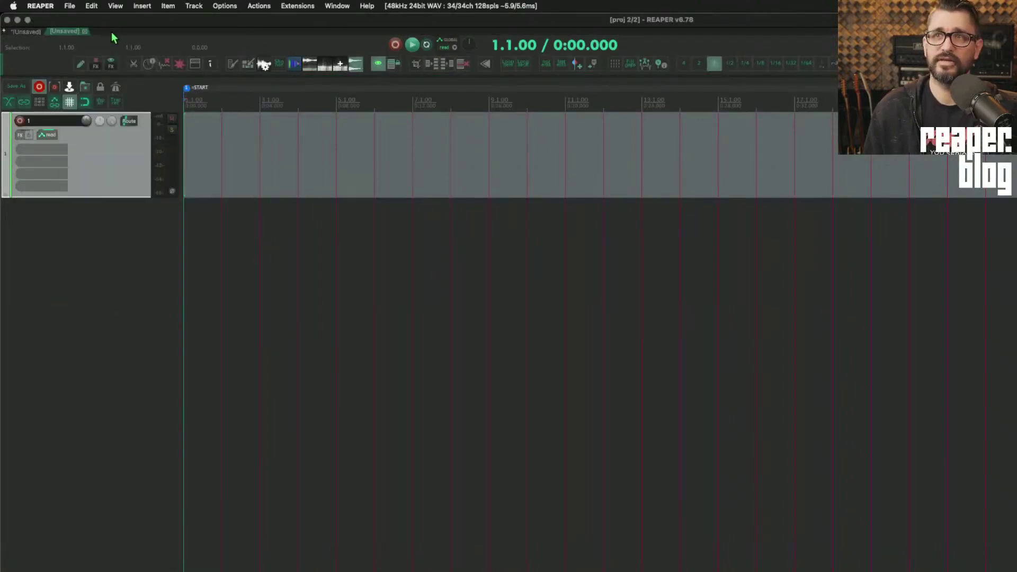
Add two project tabs using the empty area of the tab strip and close them without saving.
{"action": "double_click", "coordinate": [111, 32]}
{"action": "double_click", "coordinate": [144, 33]}
{"action": "left_click", "coordinate": [129, 253]}
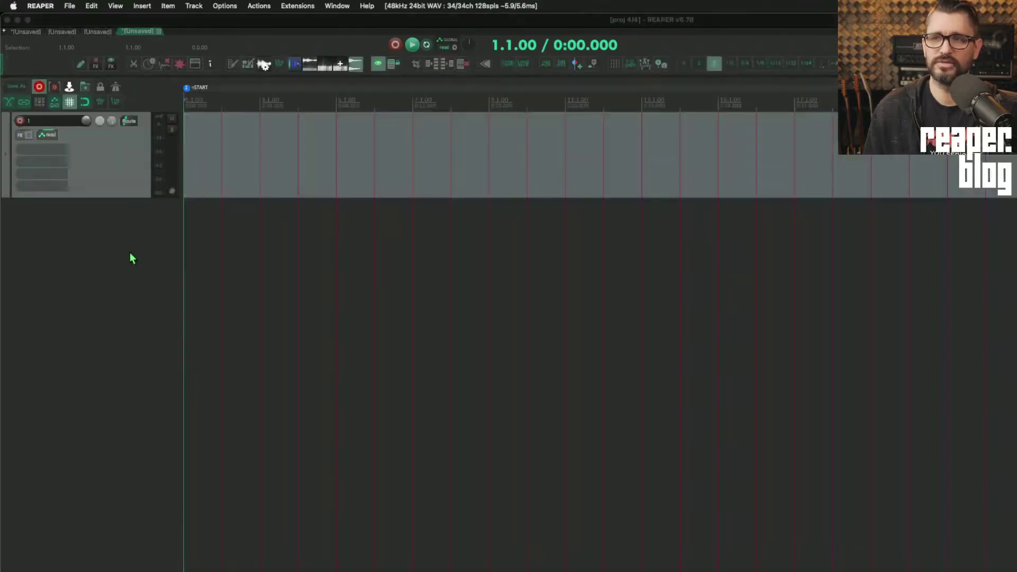
{"action": "left_click", "coordinate": [159, 32]}
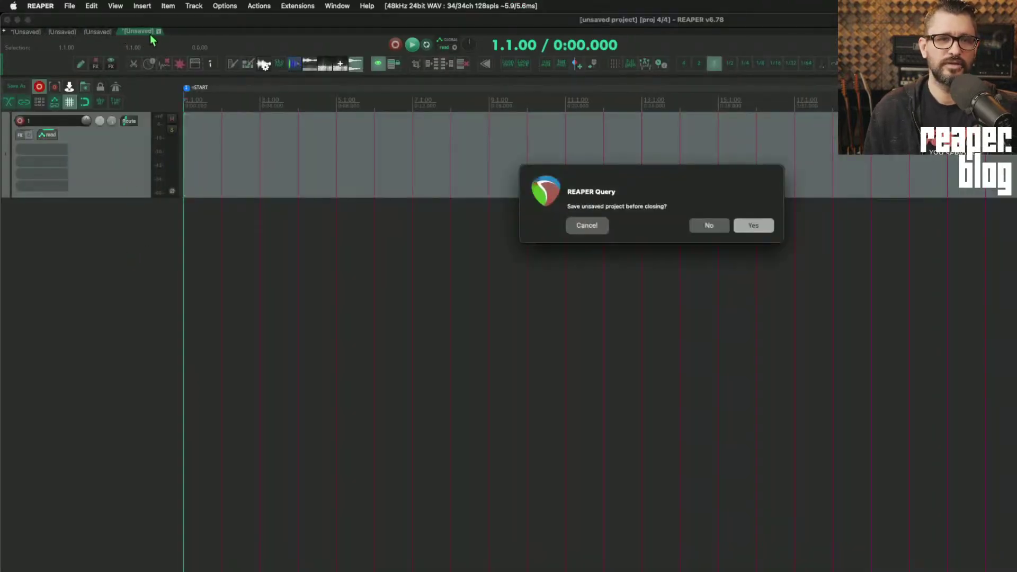
{"action": "left_click", "coordinate": [710, 226]}
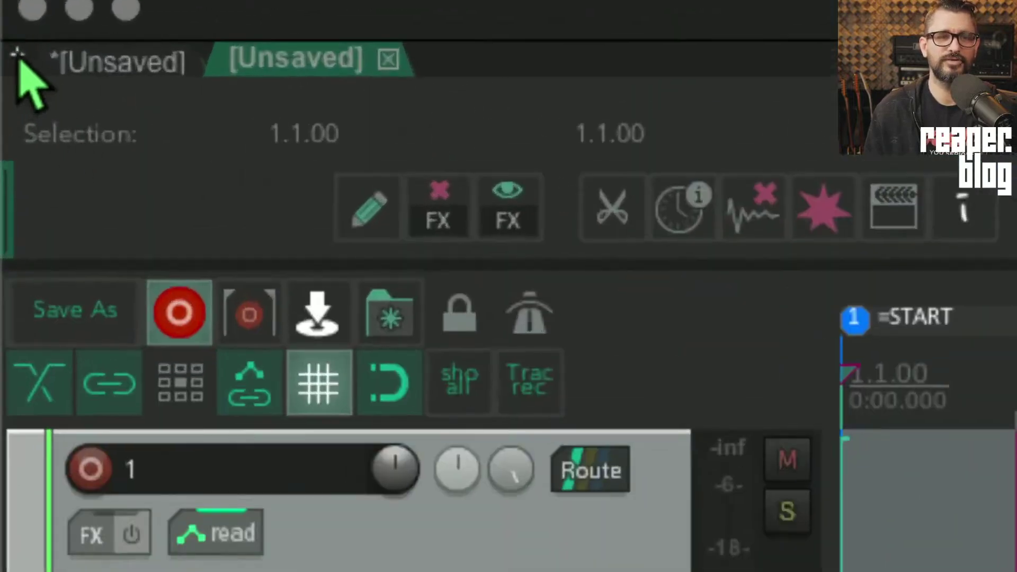
Add a third project tab using the tab strip's New project tab command.
{"action": "right_click", "coordinate": [15, 54]}
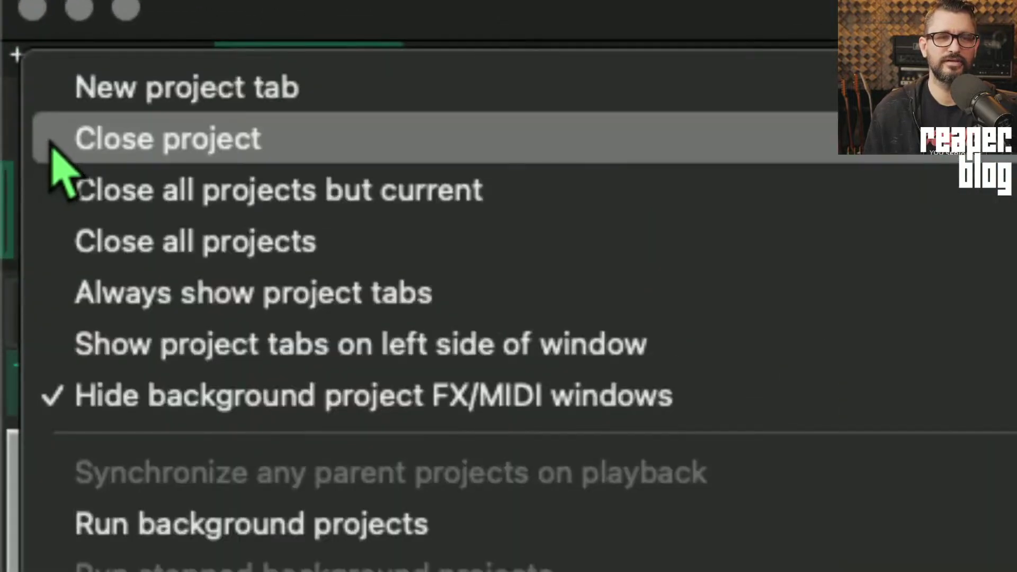
{"action": "left_click", "coordinate": [304, 88]}
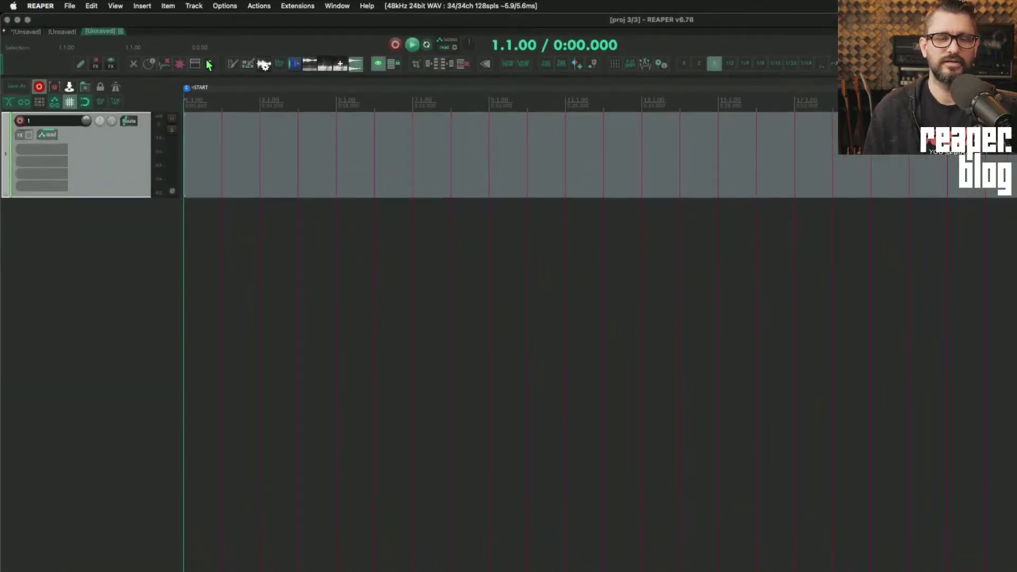
Switch to Firefox, move its window aside, try the empty area of its tab bar for comparison, and return to REAPER.
{"action": "key", "text": "super+Tab"}
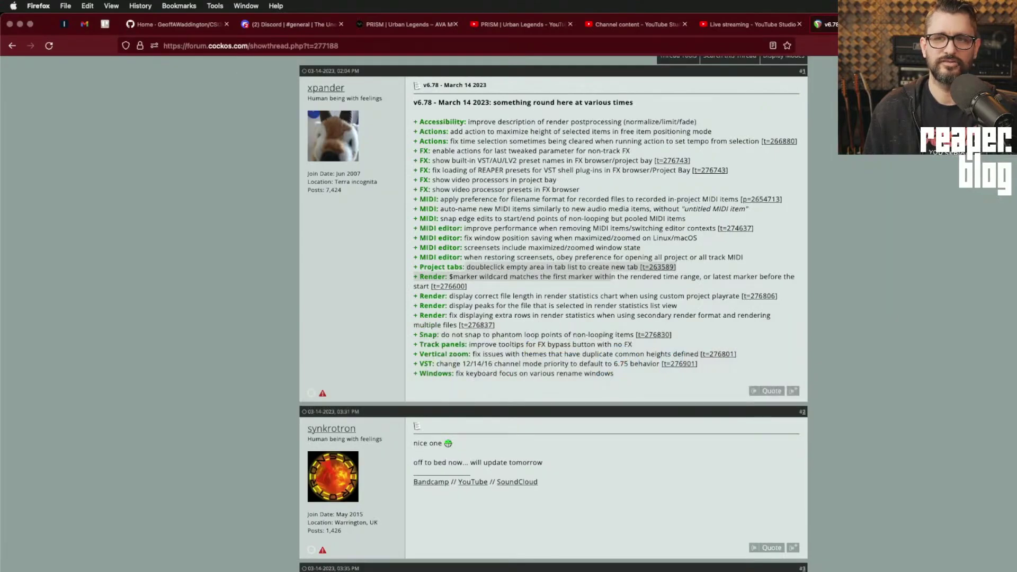
{"action": "left_click_drag", "start_coordinate": [898, 23], "coordinate": [493, 129]}
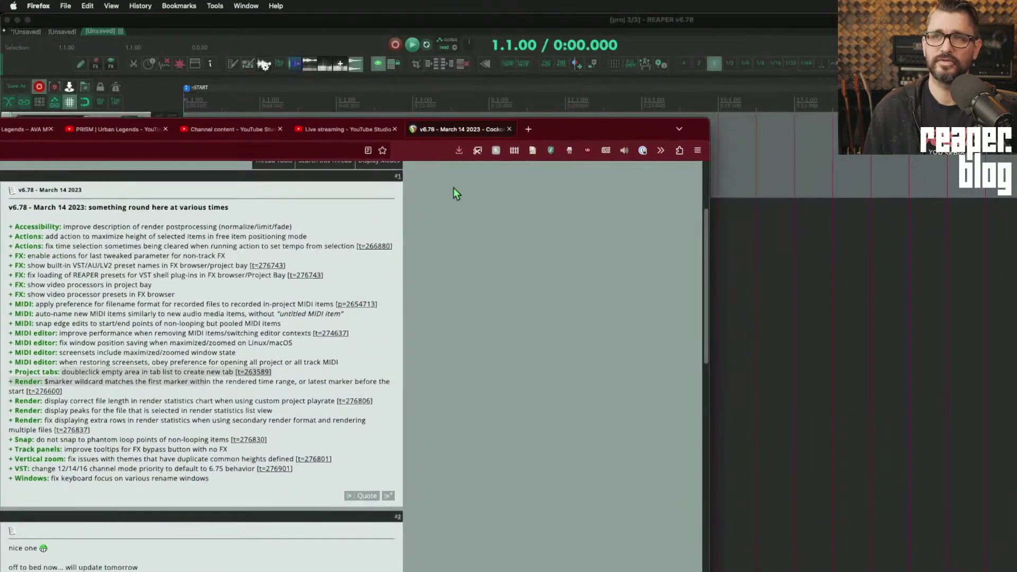
{"action": "double_click", "coordinate": [558, 129]}
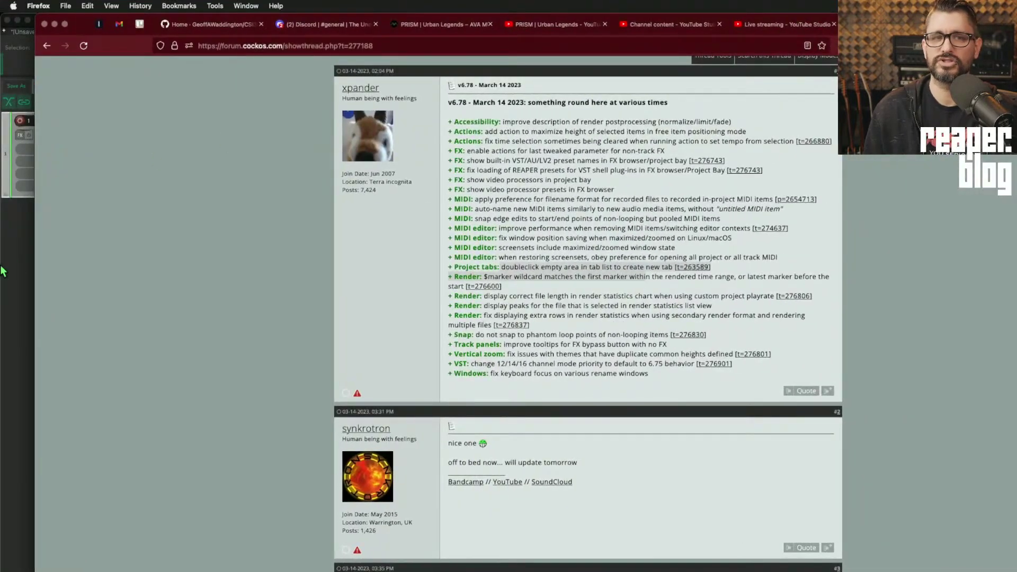
{"action": "left_click", "coordinate": [8, 255]}
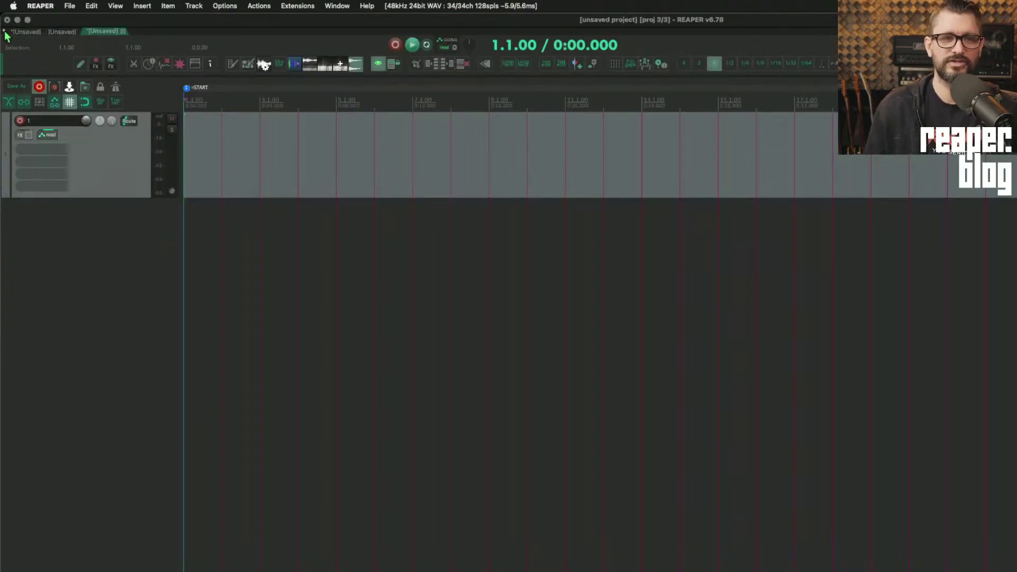
Create a fourth project tab from the empty area of the tab strip and switch back to Firefox.
{"action": "double_click", "coordinate": [150, 32]}
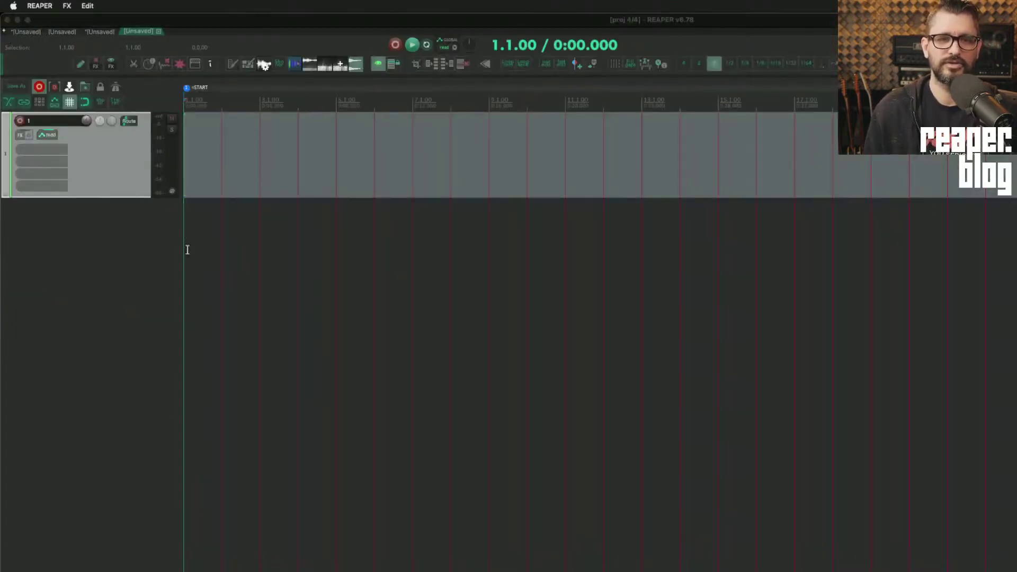
{"action": "left_click", "coordinate": [253, 215]}
{"action": "key", "text": "super+Tab"}
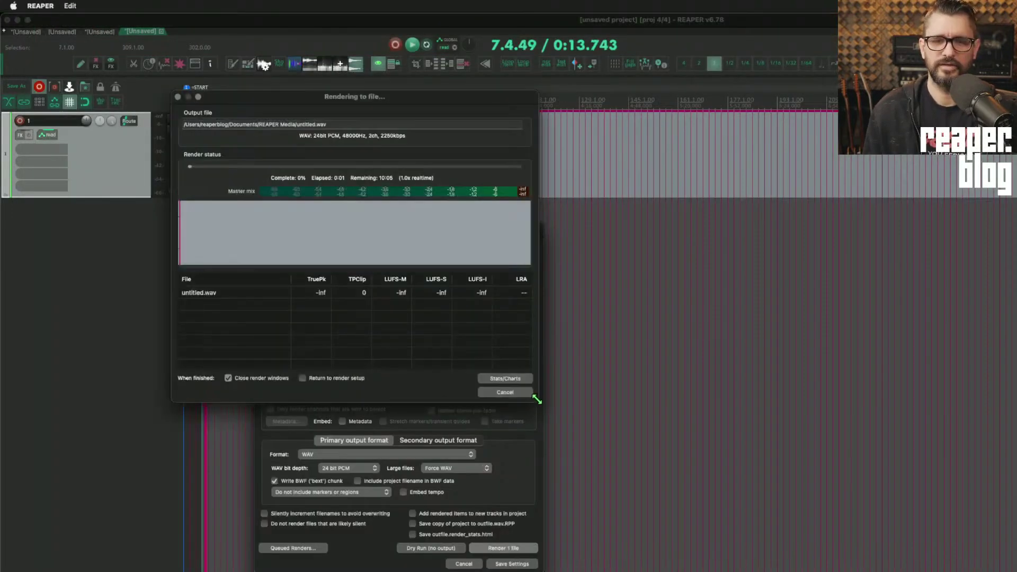
Enlarge and shrink the Rendering to file window to examine how its statistics file list resizes.
{"action": "left_click_drag", "start_coordinate": [537, 399], "coordinate": [771, 571]}
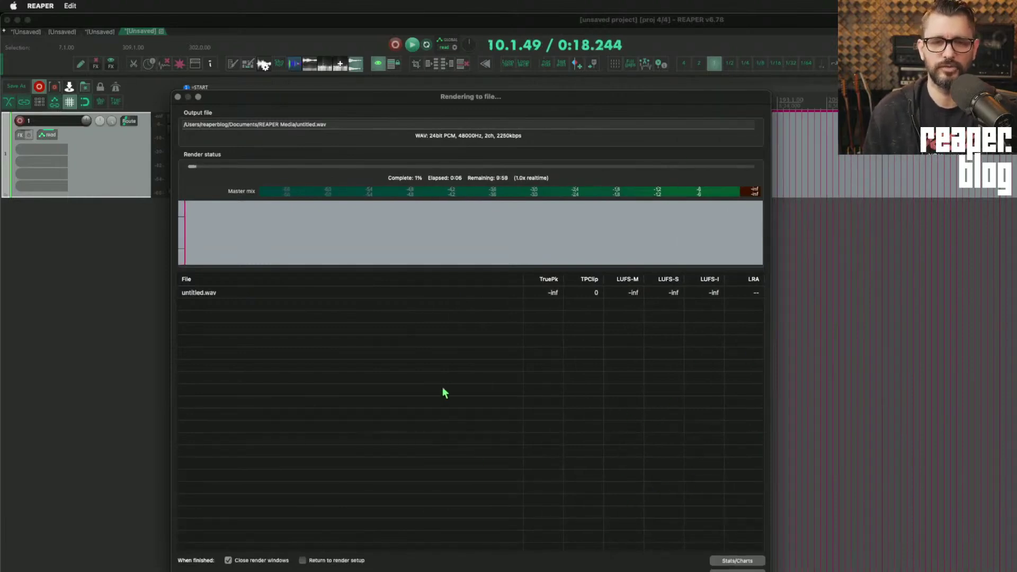
{"action": "left_click_drag", "start_coordinate": [771, 571], "coordinate": [633, 529]}
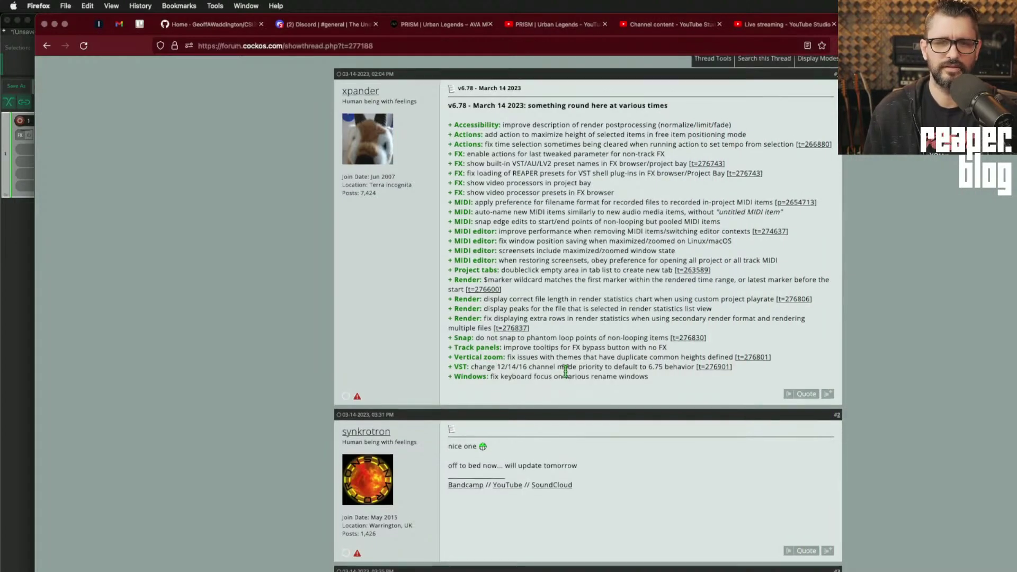
Review the remaining v6.78 changelog entries in Firefox and skim the forum replies below them.
{"action": "scroll", "coordinate": [566, 372], "scroll_direction": "up", "scroll_amount": 1}
{"action": "scroll", "coordinate": [565, 372], "scroll_direction": "up", "scroll_amount": 1}
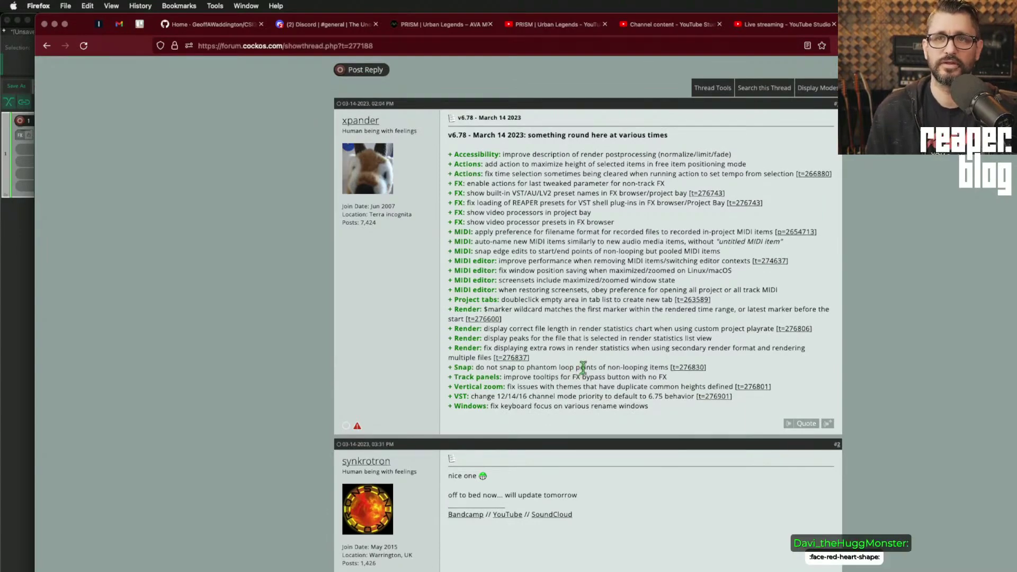
{"action": "scroll", "coordinate": [682, 419], "scroll_direction": "down", "scroll_amount": 7}
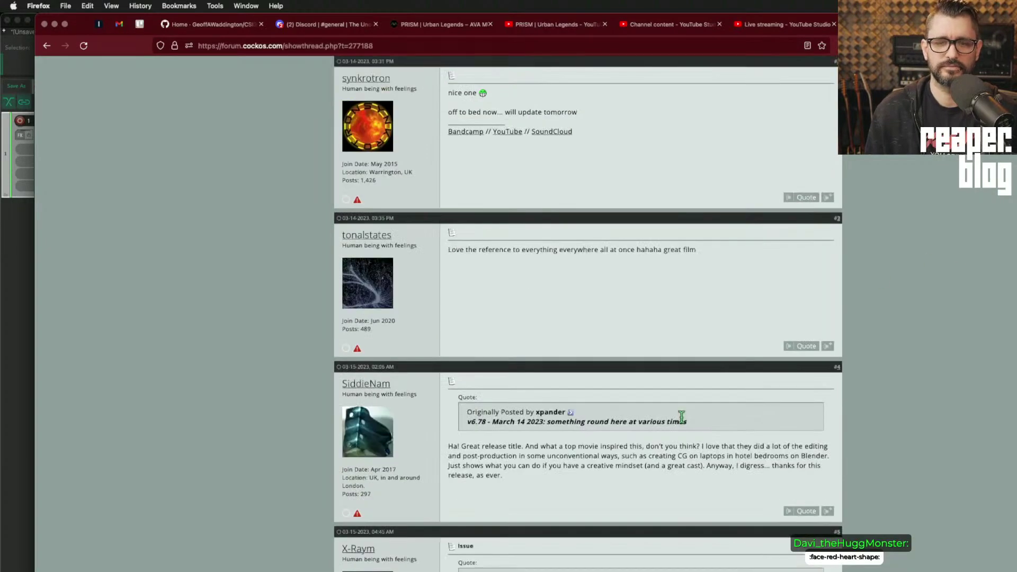
{"action": "scroll", "coordinate": [682, 419], "scroll_direction": "up", "scroll_amount": 10}
{"action": "scroll", "coordinate": [682, 418], "scroll_direction": "down", "scroll_amount": 3}
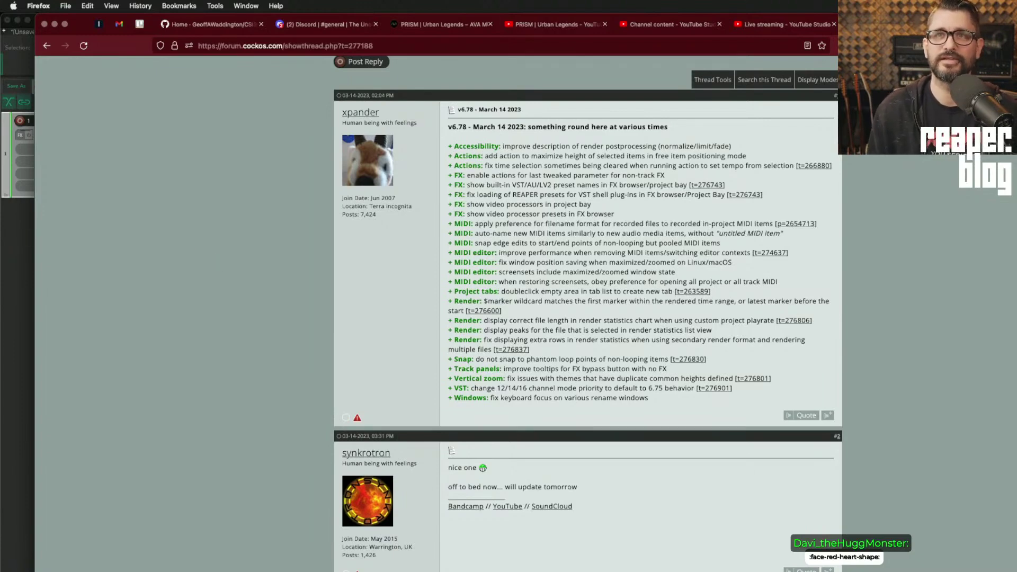
Switch to REAPER and open the recent project March 10 synthwave demo.RPP in the current project tab.
{"action": "key", "text": "super+Tab"}
{"action": "left_click", "coordinate": [69, 6]}
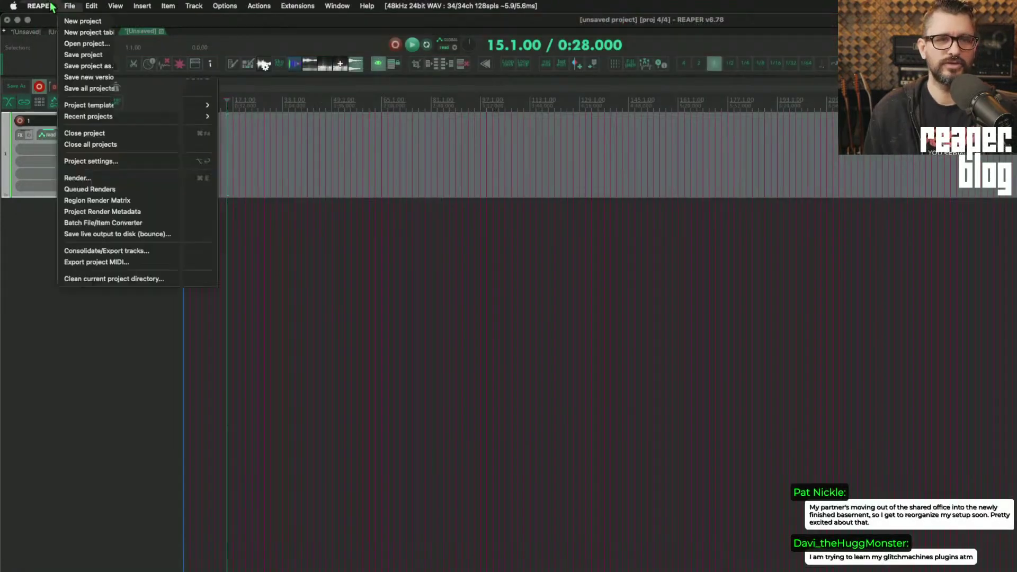
{"action": "mouse_move", "coordinate": [144, 119]}
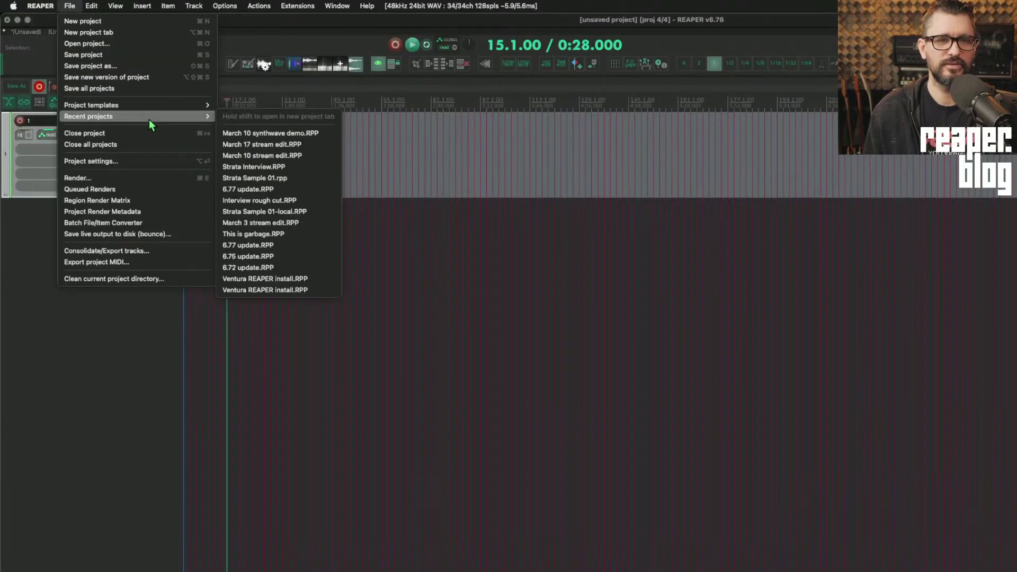
{"action": "left_click", "coordinate": [275, 133]}
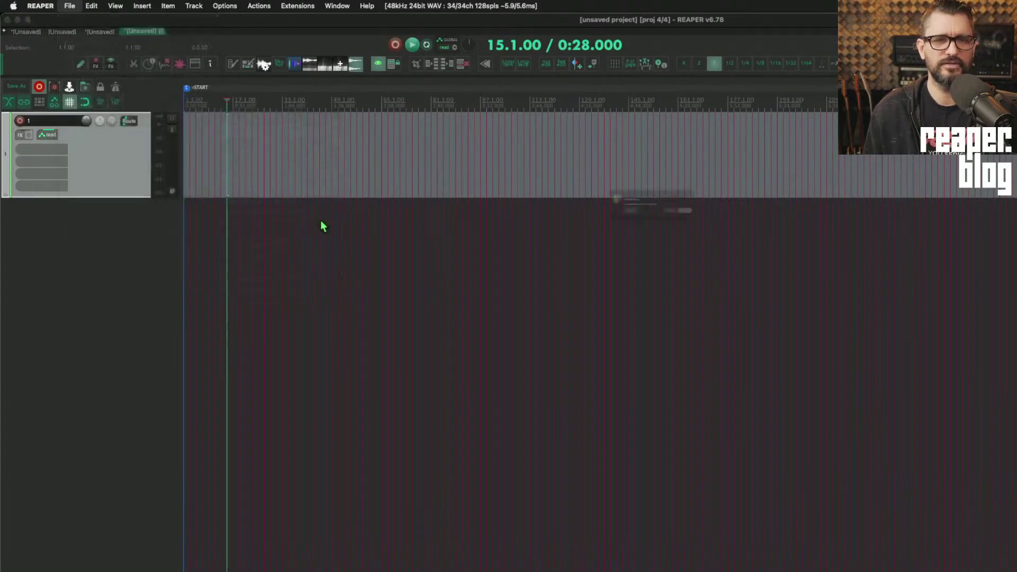
{"action": "left_click", "coordinate": [709, 224]}
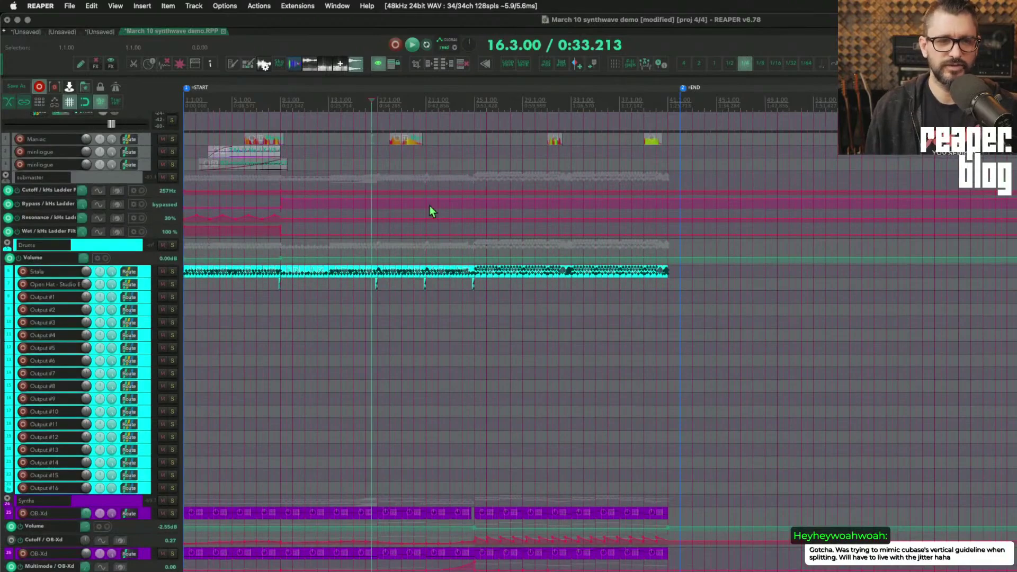
Return the edit cursor to the project start and slightly increase the submaster track's height.
{"action": "scroll", "coordinate": [427, 232], "scroll_direction": "down", "scroll_amount": 3}
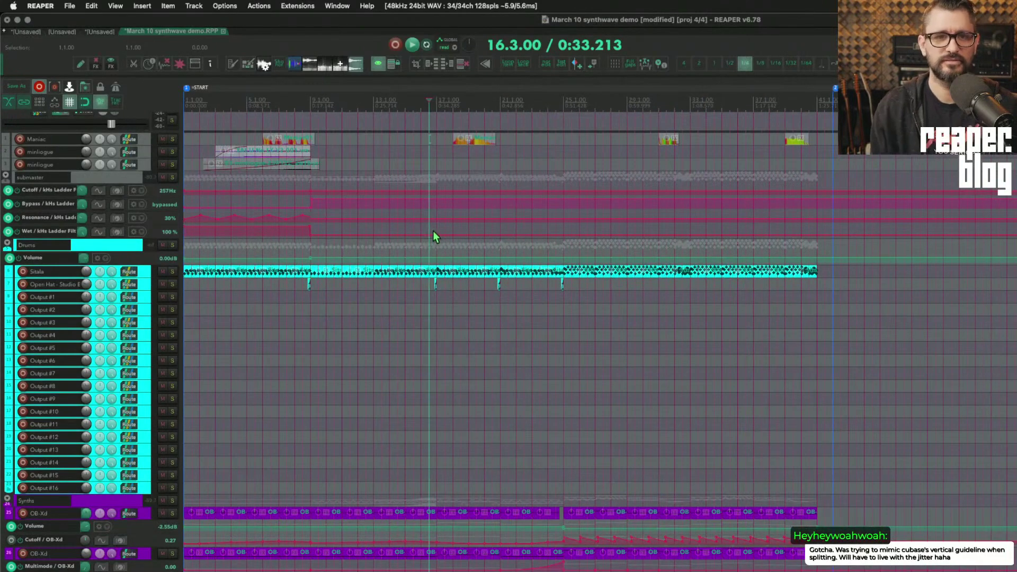
{"action": "key", "text": "Home"}
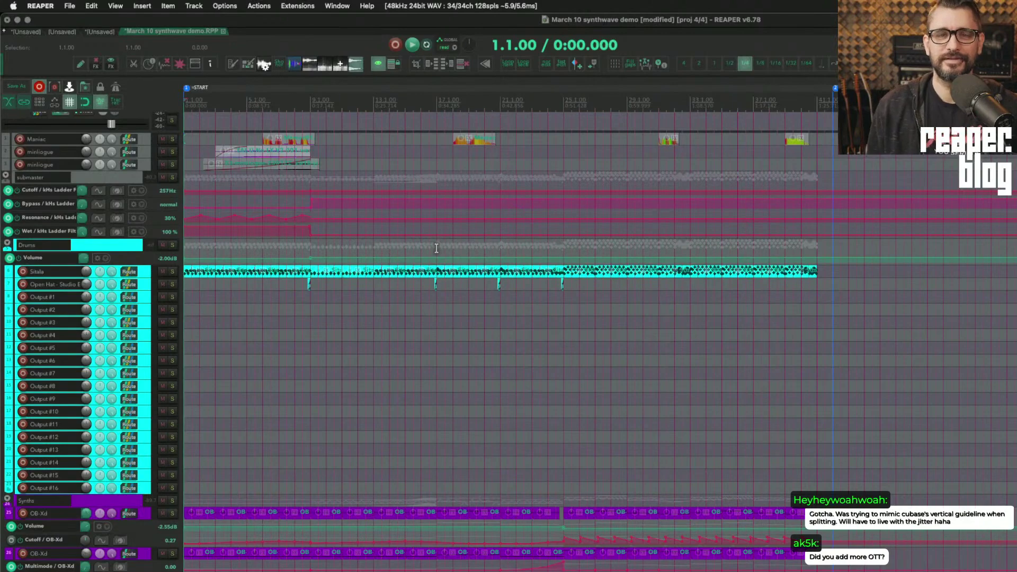
{"action": "scroll", "coordinate": [433, 269], "scroll_direction": "up", "scroll_amount": 1}
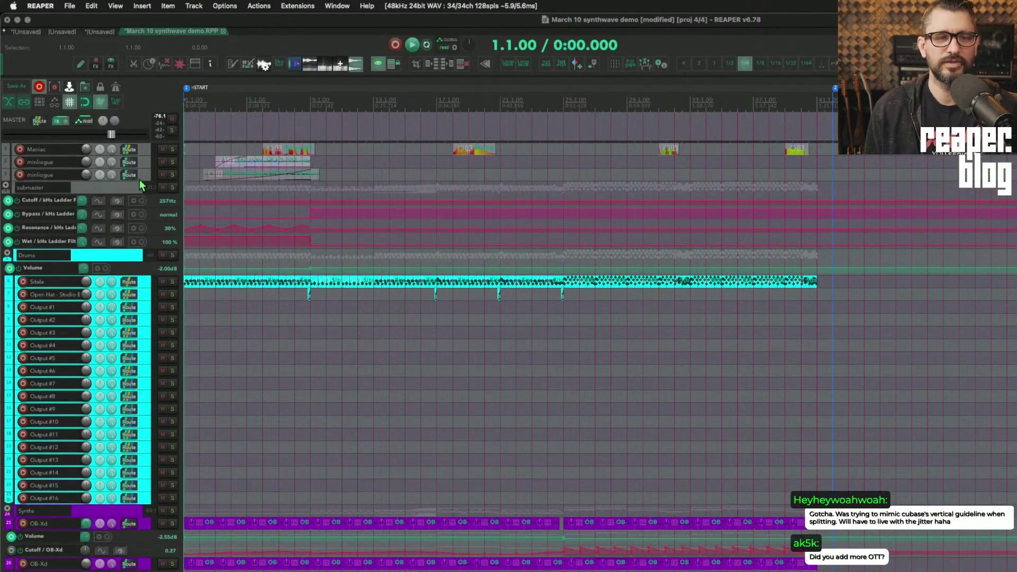
{"action": "mouse_move", "coordinate": [131, 194]}
{"action": "left_mouse_down"}
{"action": "mouse_move", "coordinate": [130, 222]}
{"action": "mouse_move", "coordinate": [134, 200]}
{"action": "left_mouse_up"}
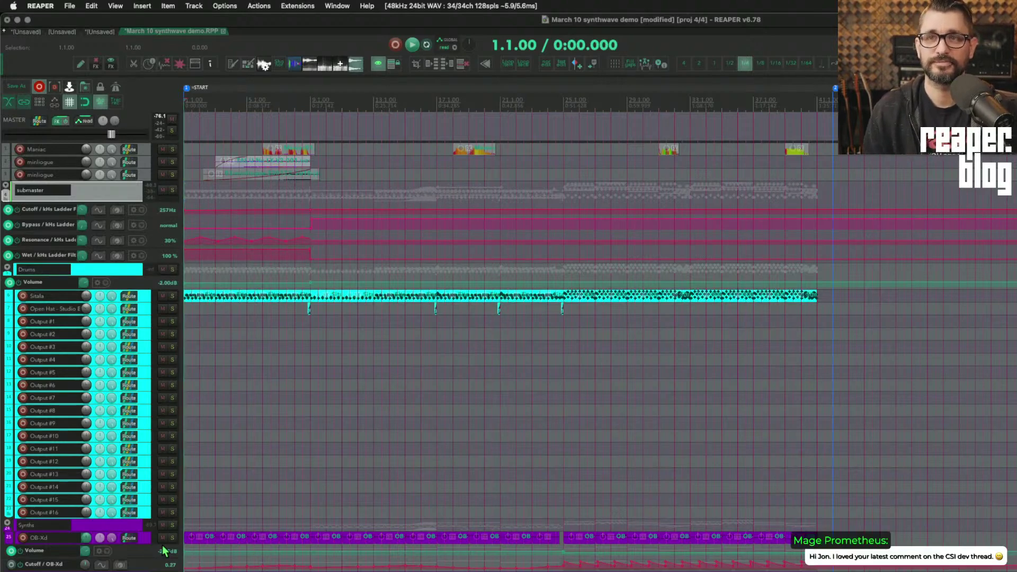
Play the whole synthwave demo from the project start and stop it after the end of the music.
{"action": "left_click", "coordinate": [149, 164]}
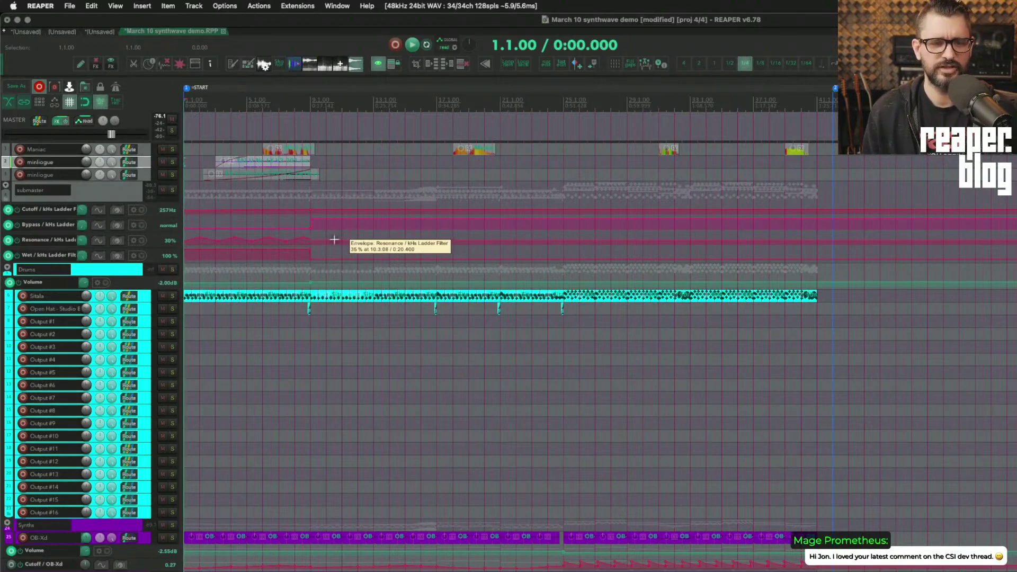
{"action": "left_click", "coordinate": [198, 106]}
{"action": "key", "text": "Home"}
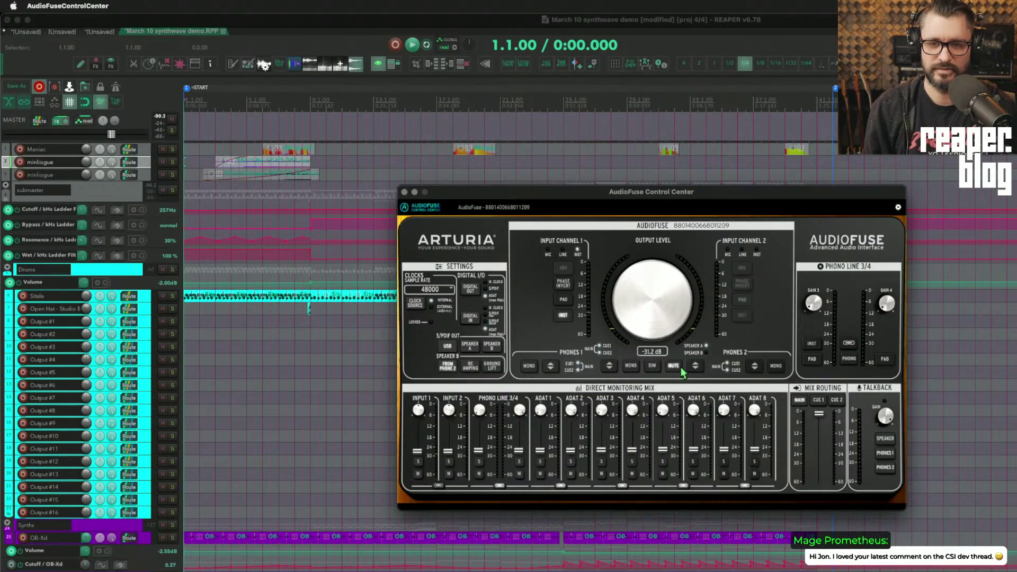
{"action": "left_click", "coordinate": [737, 47]}
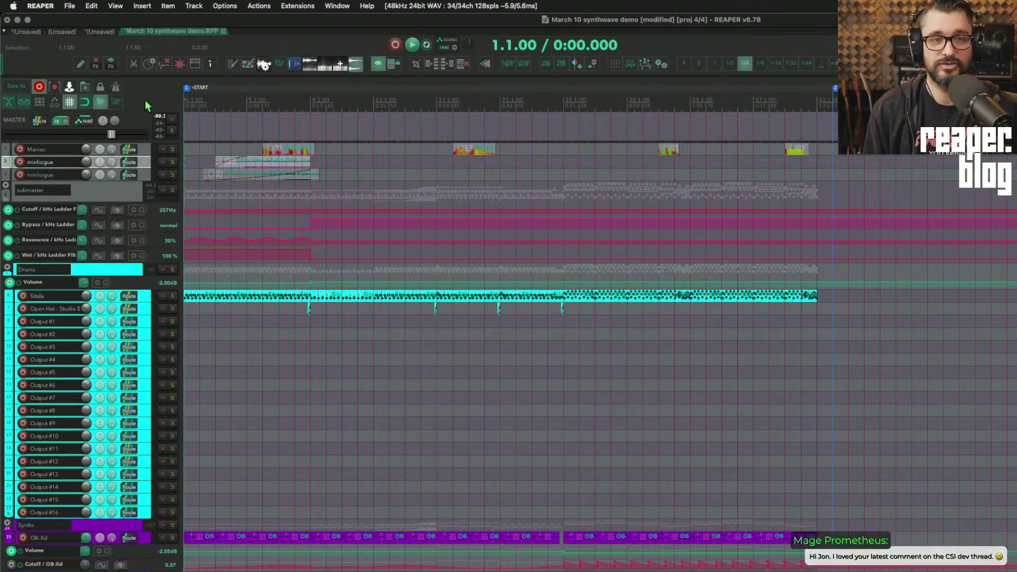
{"action": "key", "text": "space"}
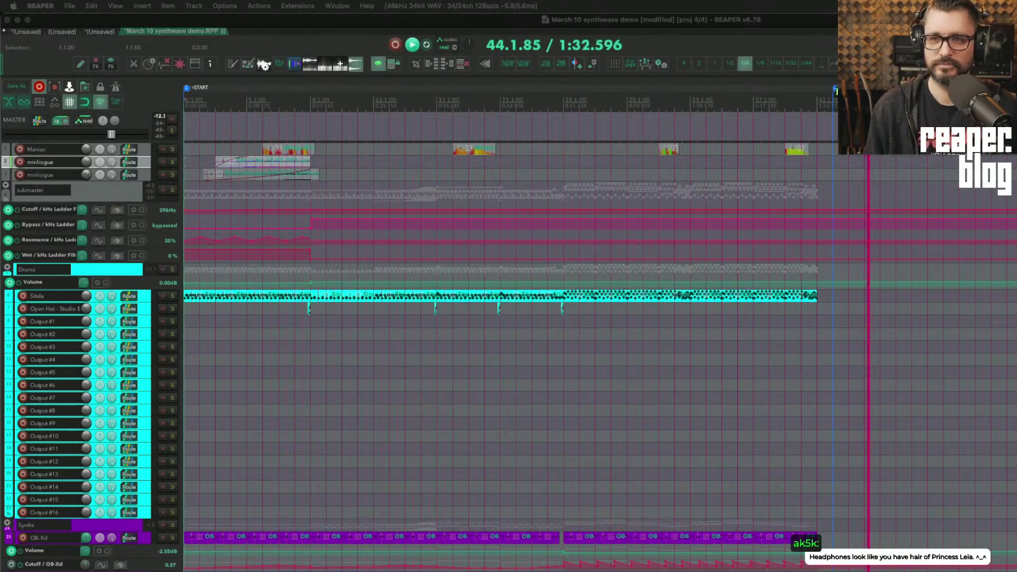
{"action": "left_click", "coordinate": [620, 120]}
{"action": "key", "text": "space"}
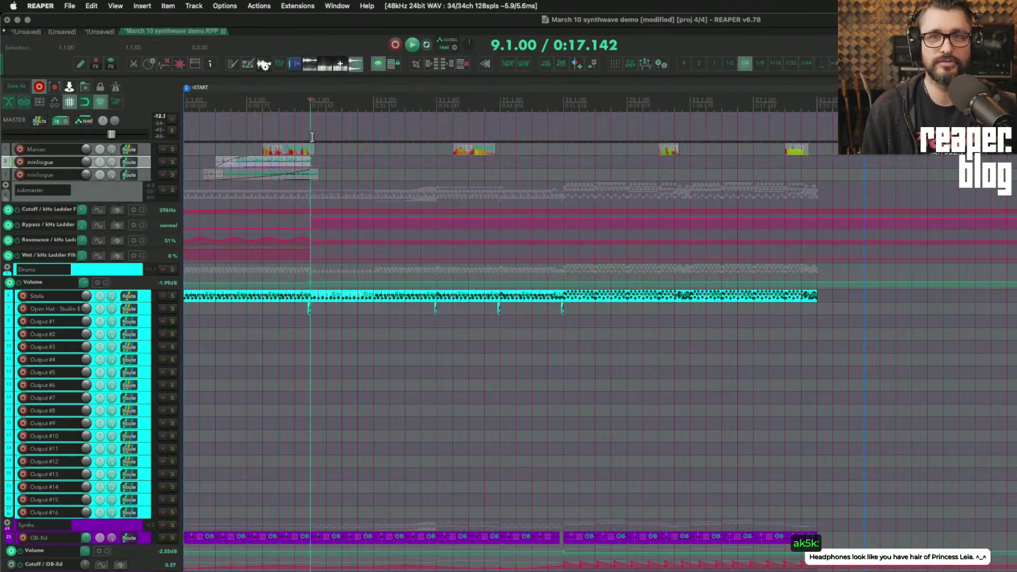
Enlarge and solo the upper minilogue track, and audition its item from 3.1.00.
{"action": "left_click", "coordinate": [149, 153]}
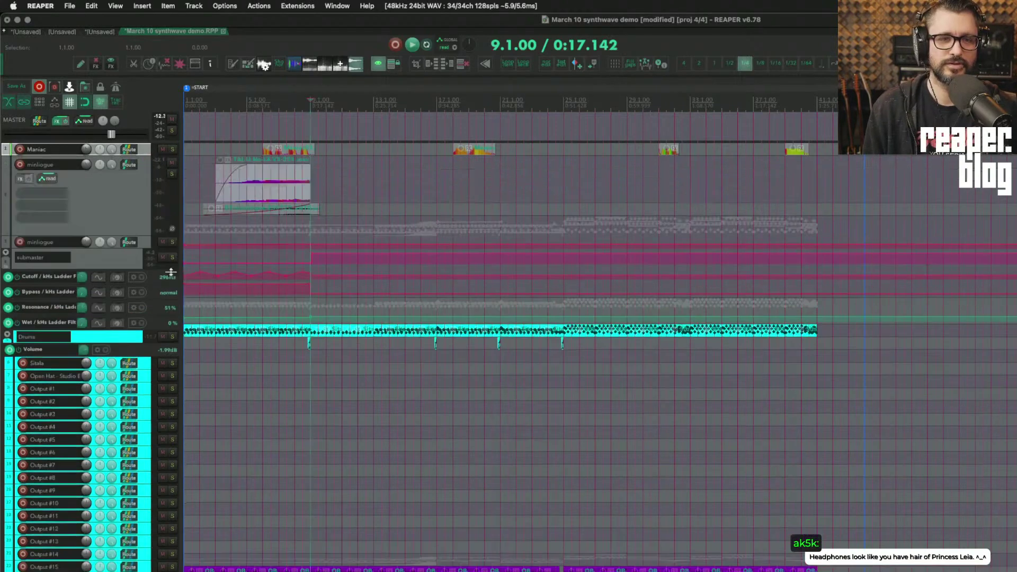
{"action": "left_click", "coordinate": [272, 255]}
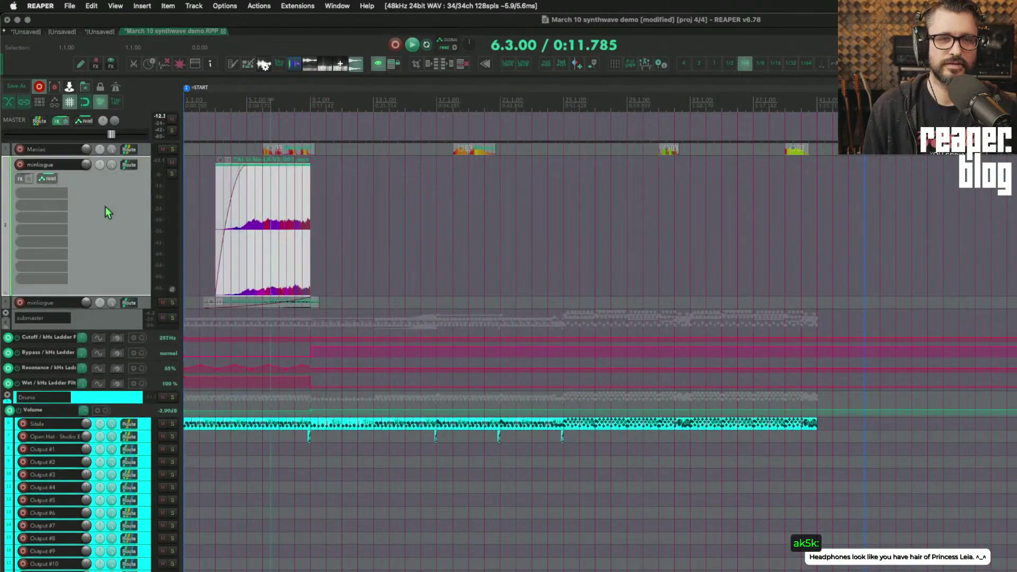
{"action": "left_click", "coordinate": [172, 175]}
{"action": "left_click", "coordinate": [217, 195]}
{"action": "key", "text": "space"}
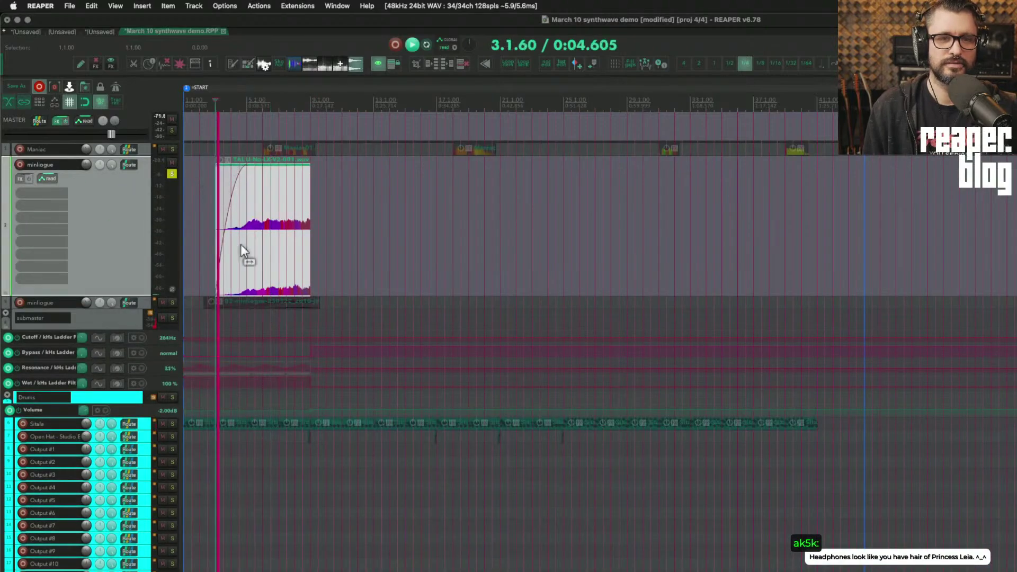
{"action": "scroll", "coordinate": [240, 245], "scroll_direction": "up", "scroll_amount": 8}
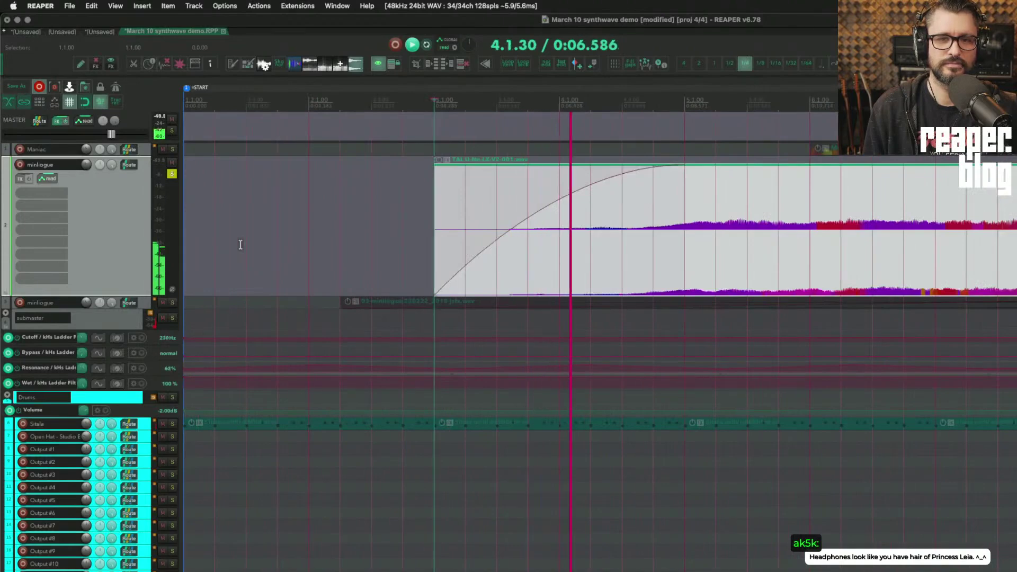
{"action": "scroll", "coordinate": [240, 244], "scroll_direction": "down", "scroll_amount": 2}
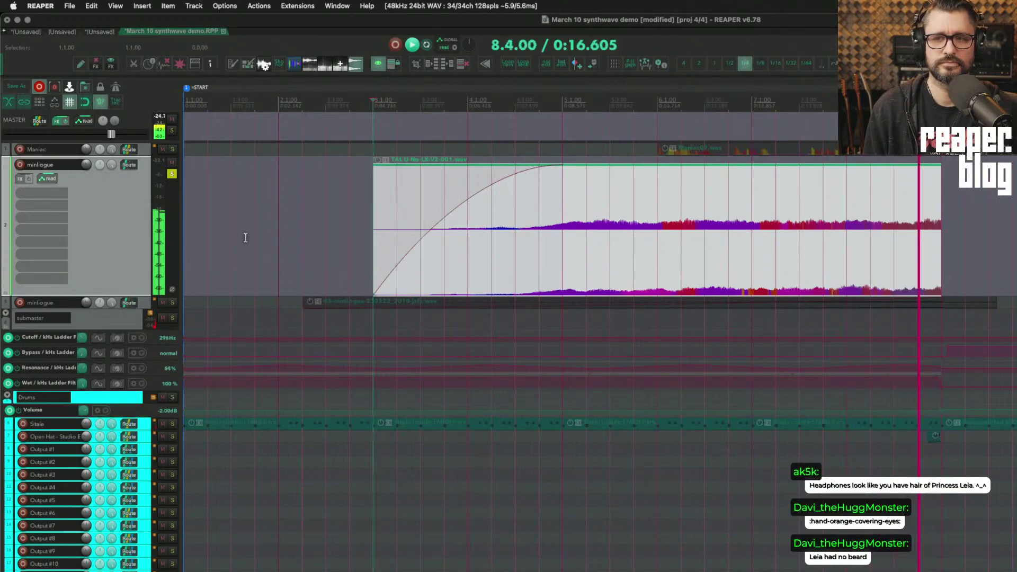
{"action": "key", "text": "space"}
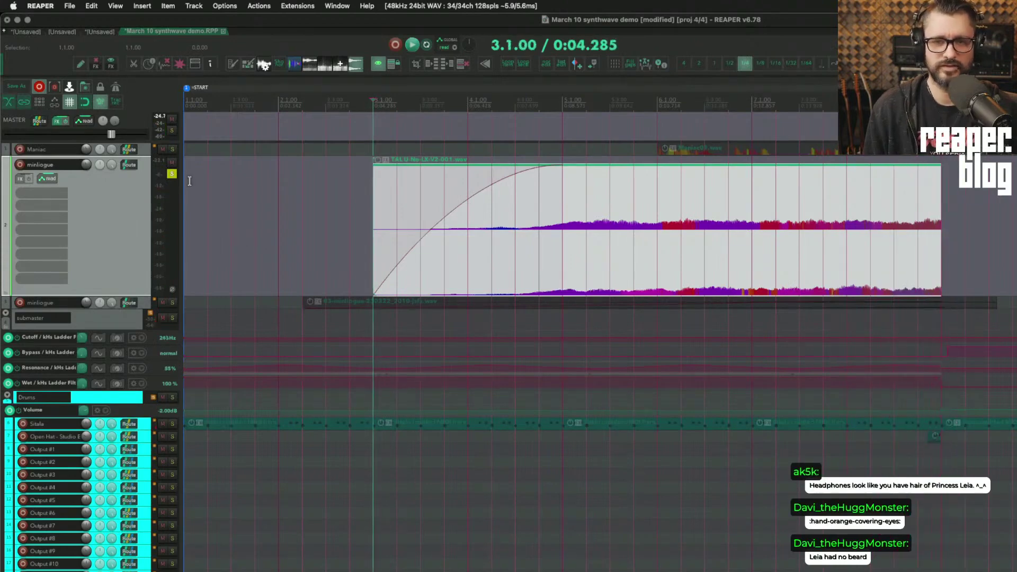
Unsolo the upper minilogue track, solo and enlarge the lower one, and audition it from 3.1.00.
{"action": "left_click", "coordinate": [171, 175]}
{"action": "left_click", "coordinate": [172, 302]}
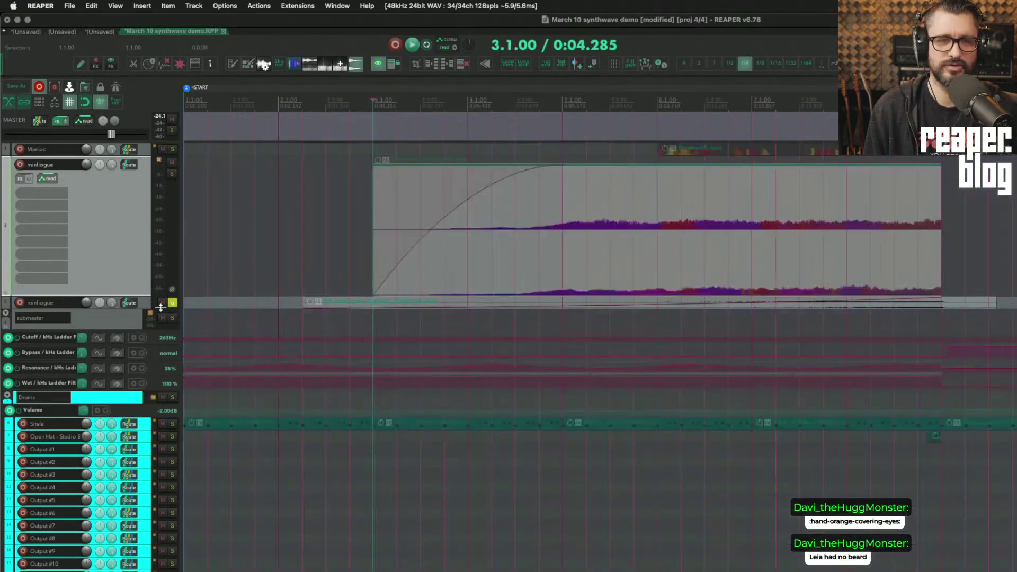
{"action": "left_click_drag", "start_coordinate": [147, 307], "coordinate": [148, 425]}
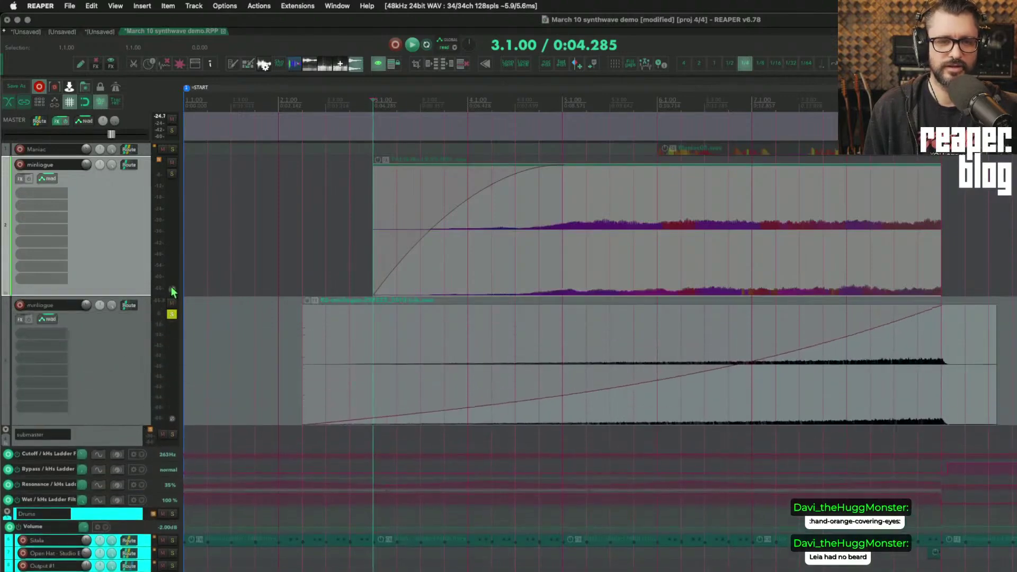
{"action": "left_click", "coordinate": [140, 346]}
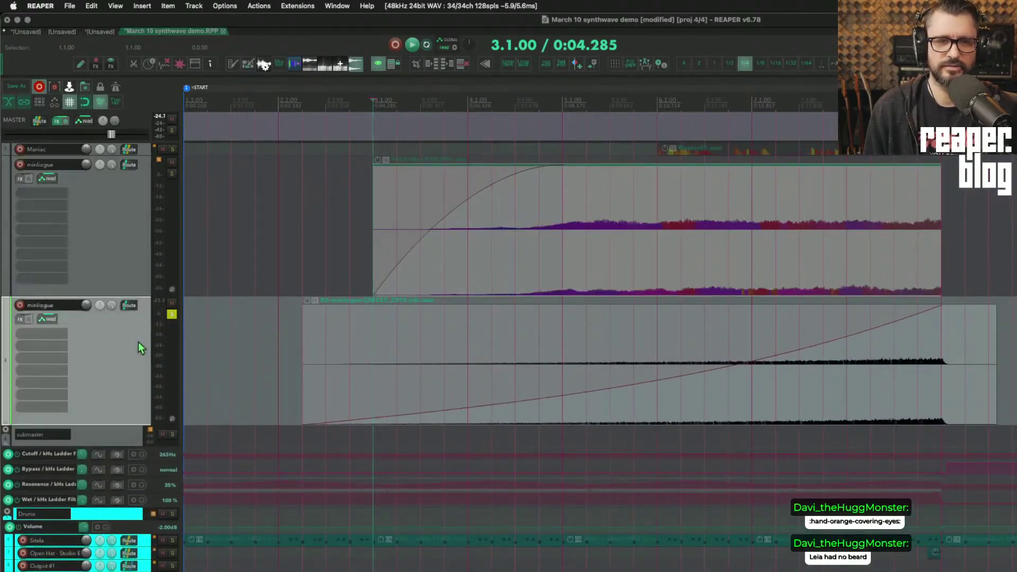
{"action": "left_click", "coordinate": [378, 359]}
{"action": "key", "text": "space"}
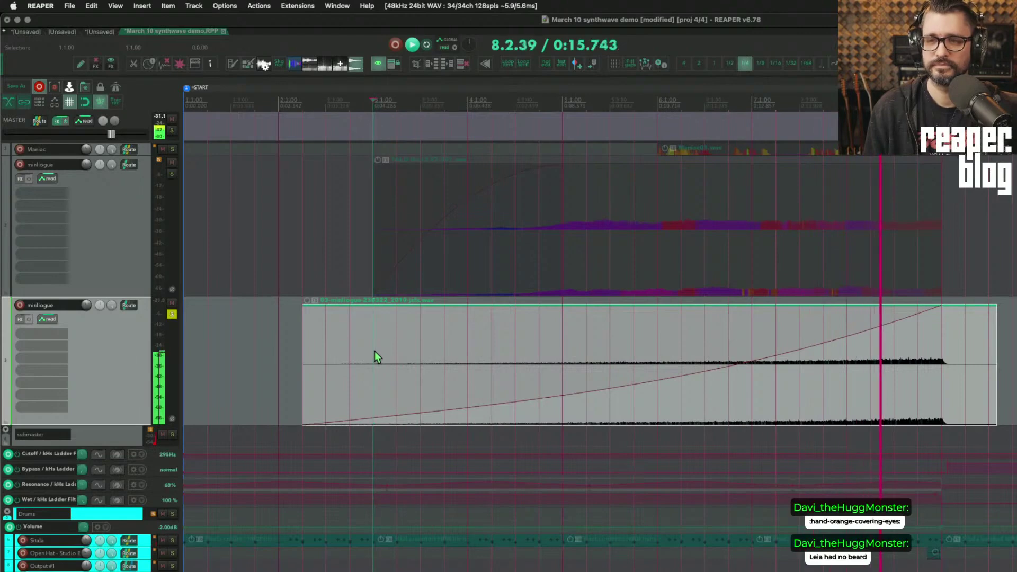
{"action": "key", "text": "space"}
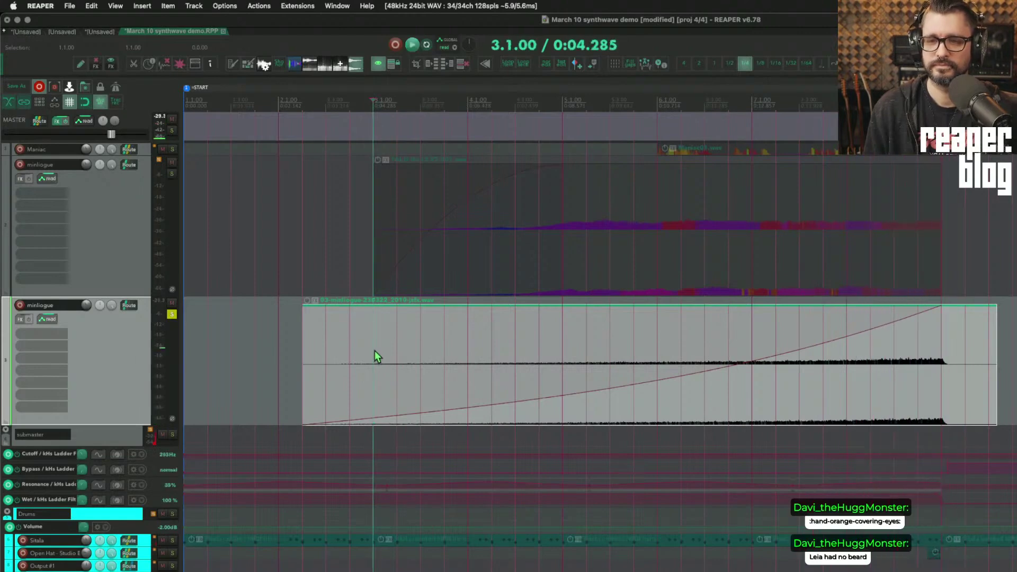
Examine the end of the lower minilogue item and the drum and synth tracks below it.
{"action": "scroll", "coordinate": [374, 351], "scroll_direction": "right", "scroll_amount": 10}
{"action": "left_click", "coordinate": [522, 392]}
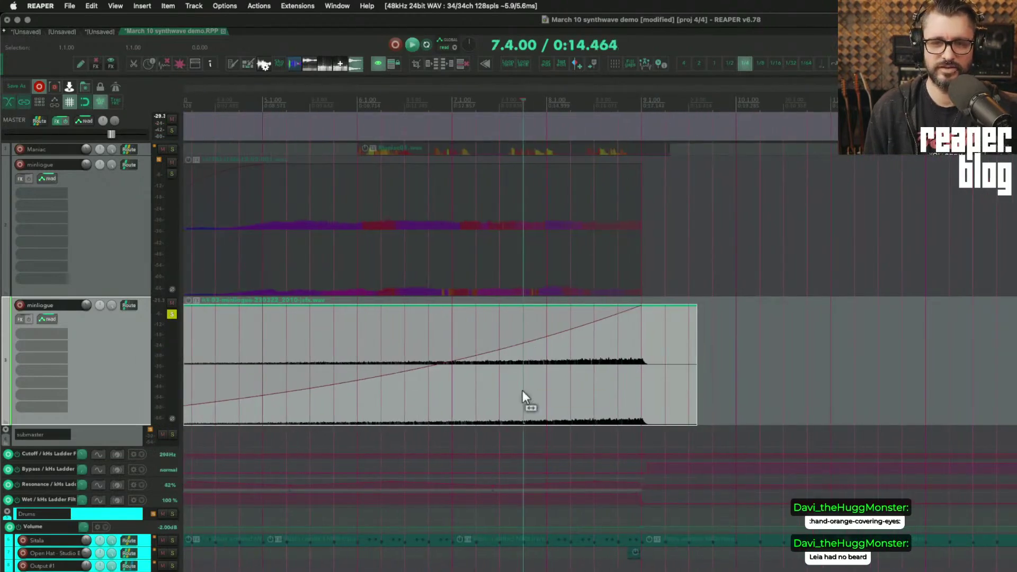
{"action": "scroll", "coordinate": [723, 309], "scroll_direction": "down", "scroll_amount": 2}
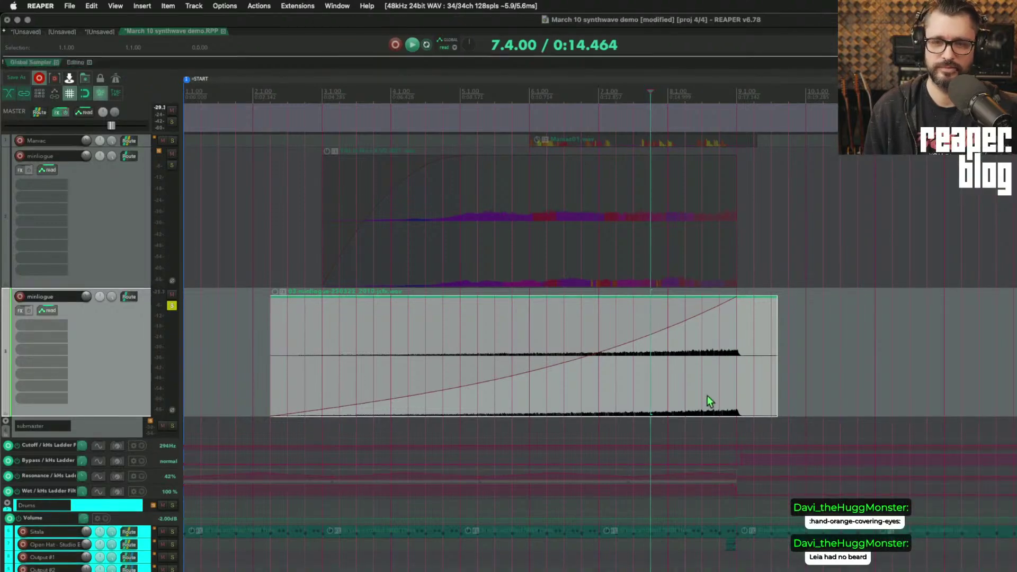
{"action": "scroll", "coordinate": [707, 396], "scroll_direction": "down", "scroll_amount": 2}
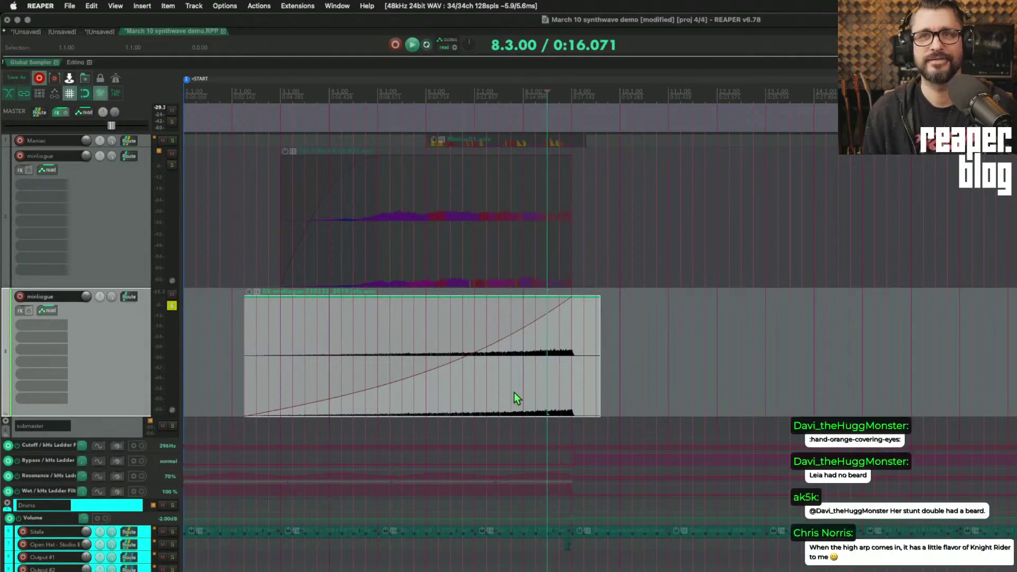
{"action": "scroll", "coordinate": [313, 463], "scroll_direction": "down", "scroll_amount": 5}
{"action": "scroll", "coordinate": [313, 463], "scroll_direction": "right", "scroll_amount": 5}
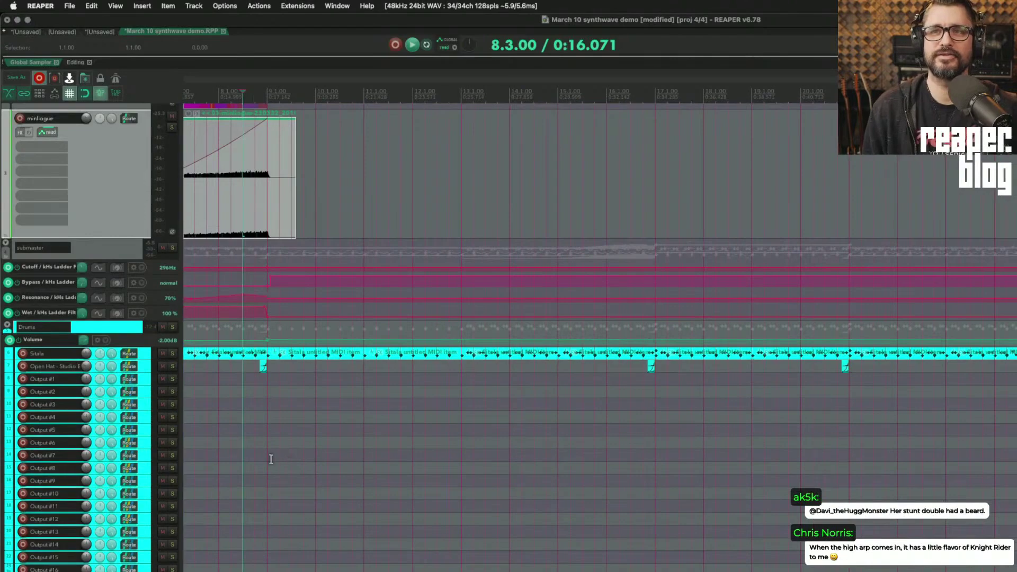
{"action": "scroll", "coordinate": [310, 478], "scroll_direction": "left", "scroll_amount": 5}
{"action": "scroll", "coordinate": [413, 479], "scroll_direction": "down", "scroll_amount": 3}
{"action": "scroll", "coordinate": [391, 482], "scroll_direction": "down", "scroll_amount": 3}
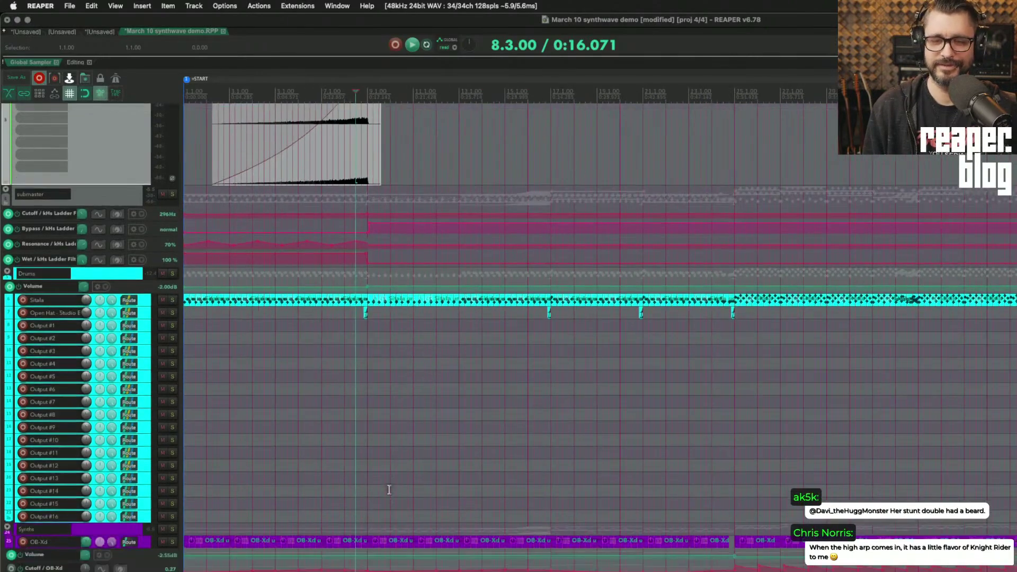
Place the edit cursor at 24.4.00 and audition the section that follows.
{"action": "left_click", "coordinate": [742, 509]}
{"action": "left_click", "coordinate": [730, 509]}
{"action": "key", "text": "space"}
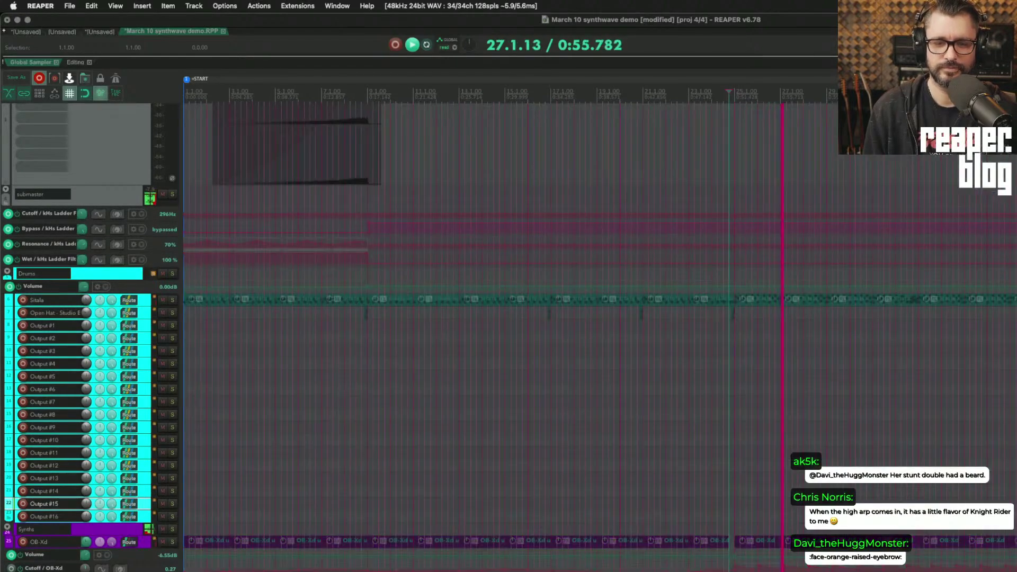
{"action": "key", "text": "space"}
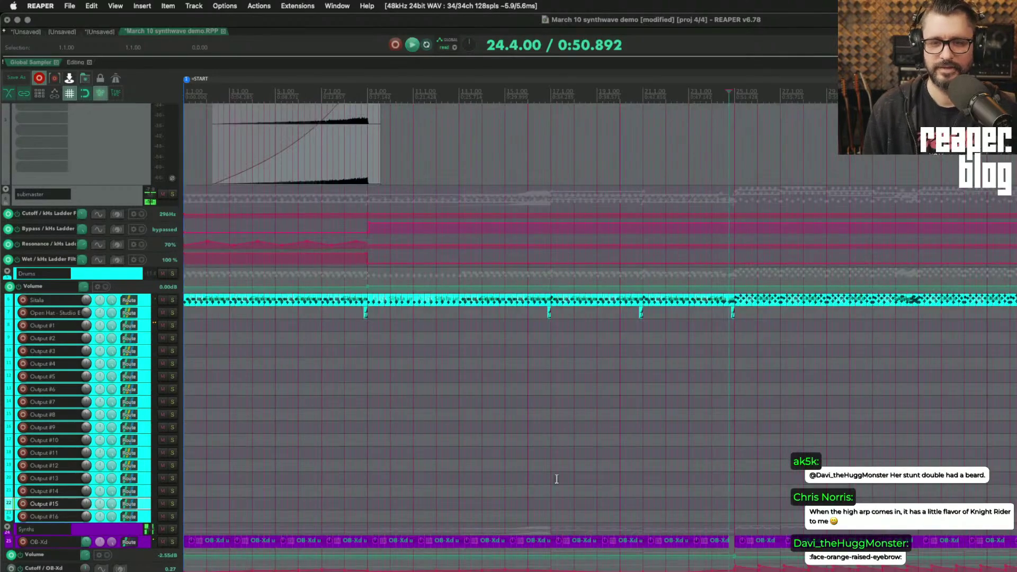
Select the second item on the Maniac track at 18.1.00, then solo and enlarge that track.
{"action": "left_click", "coordinate": [556, 479]}
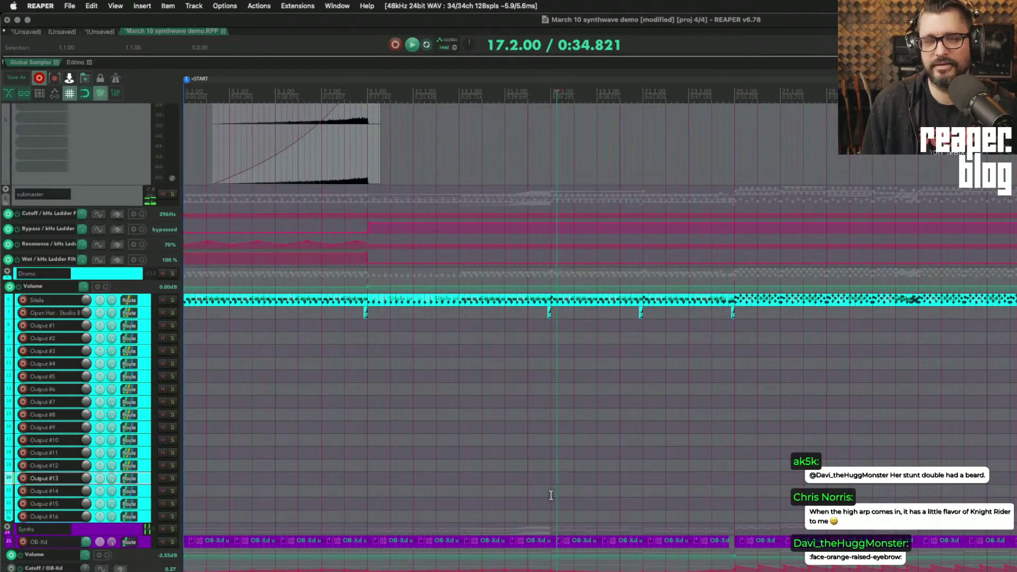
{"action": "scroll", "coordinate": [551, 495], "scroll_direction": "down", "scroll_amount": 2}
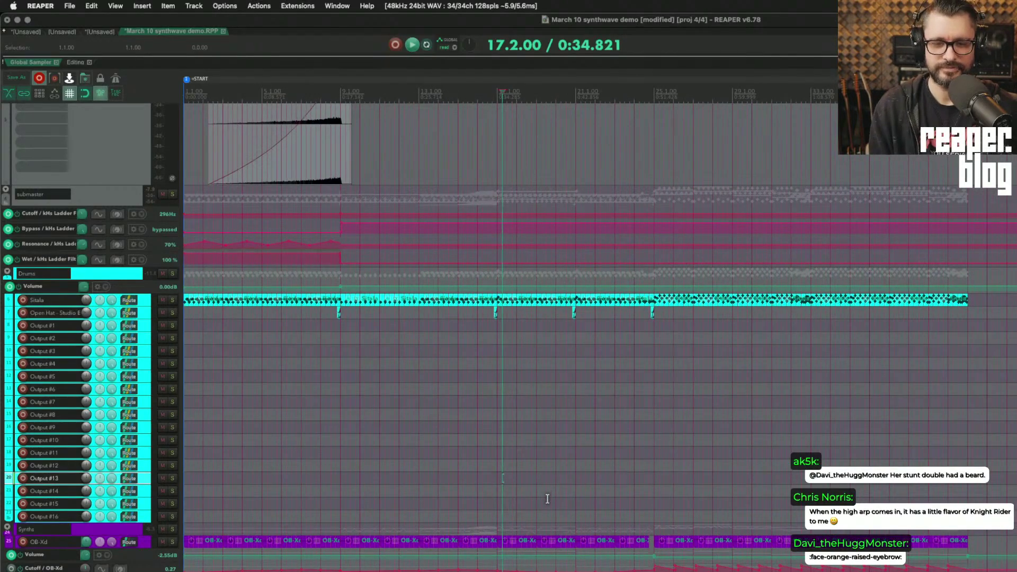
{"action": "scroll", "coordinate": [547, 499], "scroll_direction": "up", "scroll_amount": 5}
{"action": "left_click", "coordinate": [530, 180]}
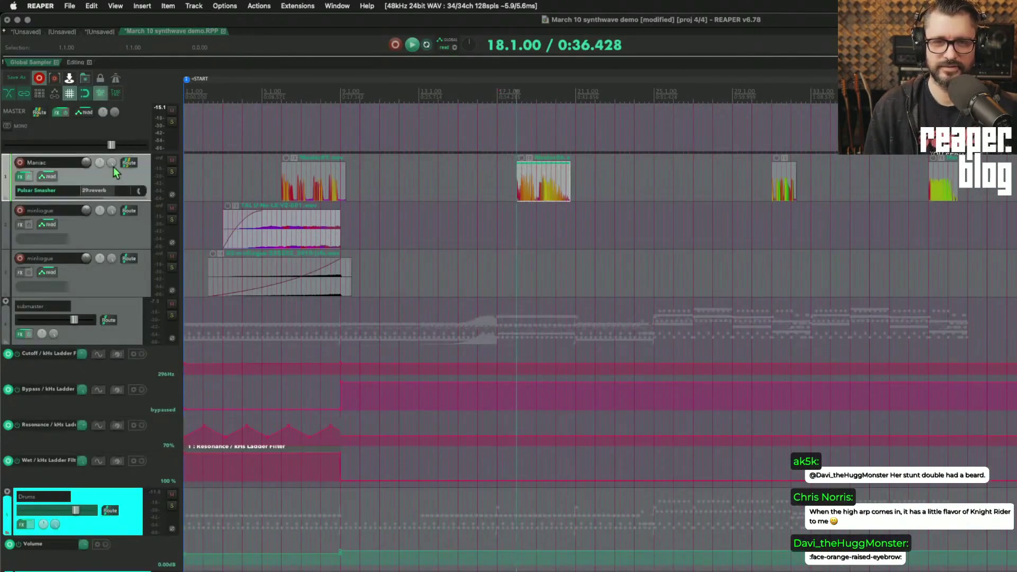
{"action": "left_click", "coordinate": [171, 173]}
{"action": "left_click_drag", "start_coordinate": [148, 203], "coordinate": [149, 258]}
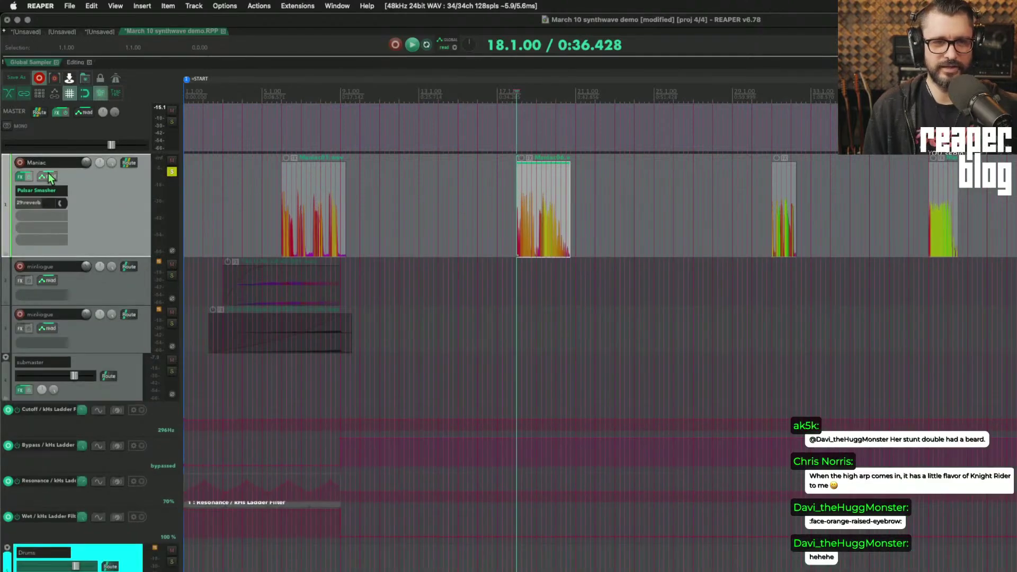
Open the Pulsar Smasher plugin on the Maniac track, move its window below the items, and audition the track from 17.3.00.
{"action": "left_click", "coordinate": [49, 191]}
{"action": "left_click_drag", "start_coordinate": [287, 33], "coordinate": [450, 121]}
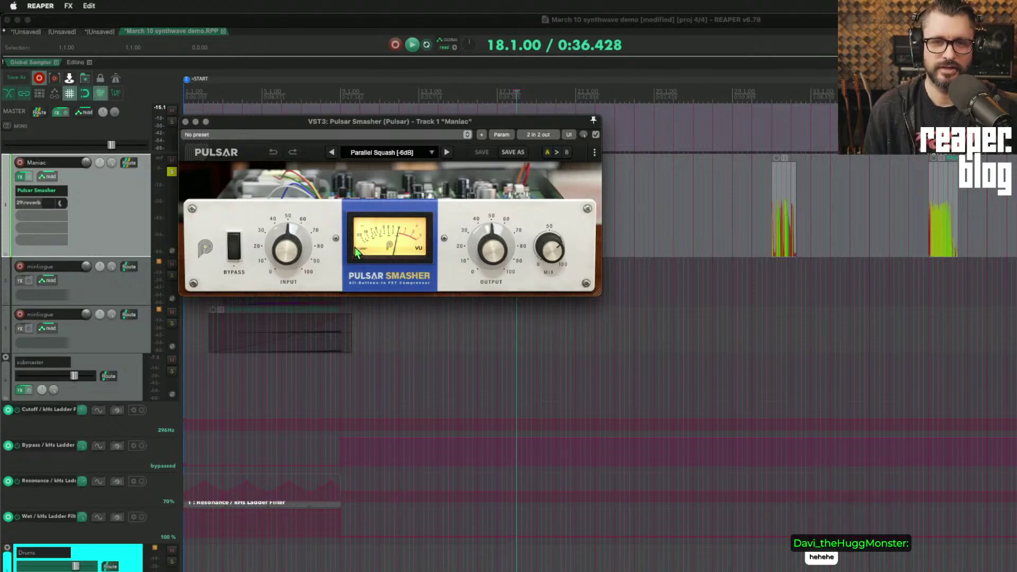
{"action": "mouse_move", "coordinate": [357, 249]}
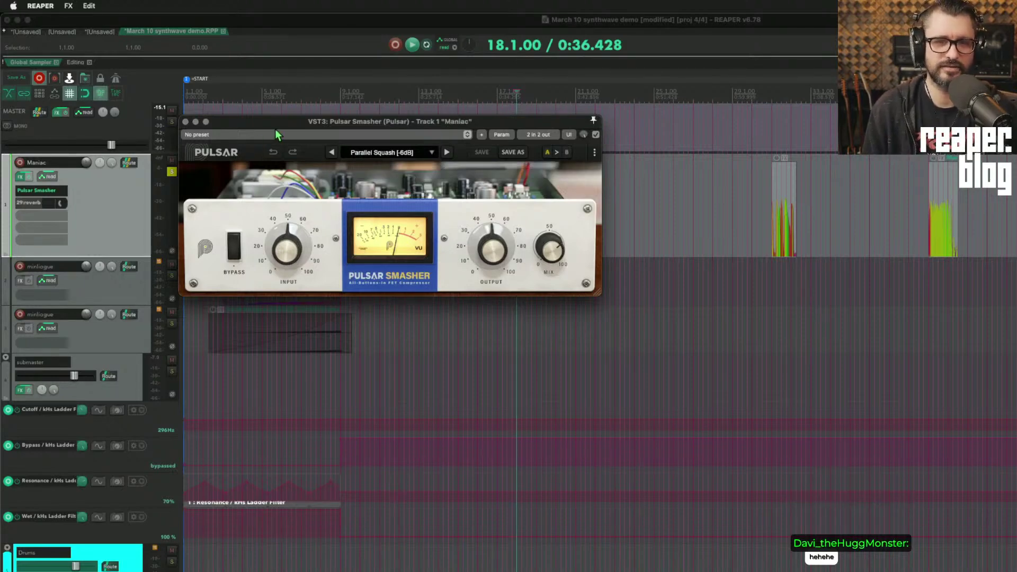
{"action": "left_click_drag", "start_coordinate": [275, 128], "coordinate": [283, 367]}
{"action": "left_click", "coordinate": [508, 198]}
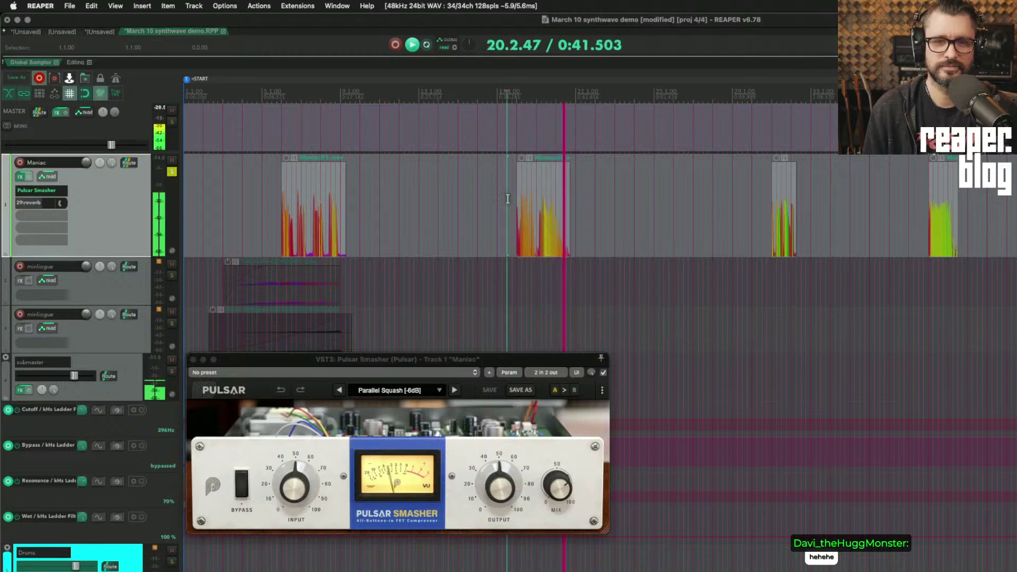
{"action": "key", "text": "space"}
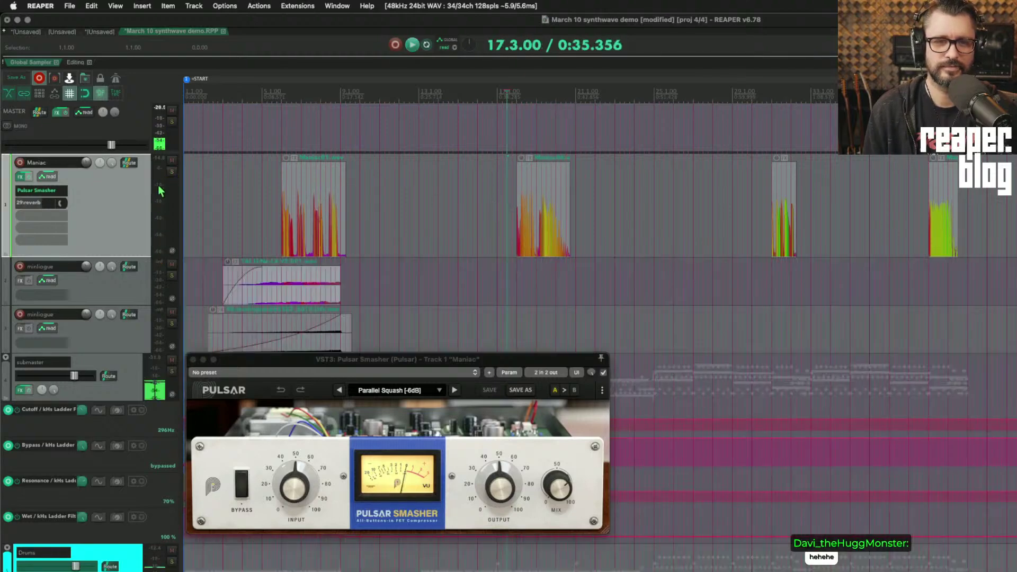
Reduce the track heights, save the March 10 synthwave demo project and close it.
{"action": "left_click", "coordinate": [467, 227]}
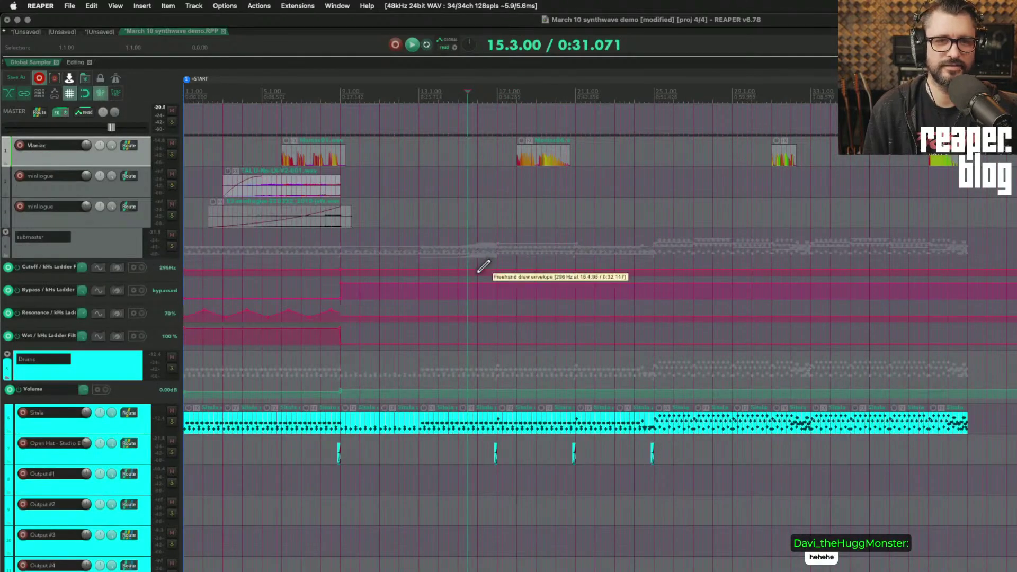
{"action": "scroll", "coordinate": [483, 267], "scroll_direction": "down", "scroll_amount": 3}
{"action": "key", "text": "super+s"}
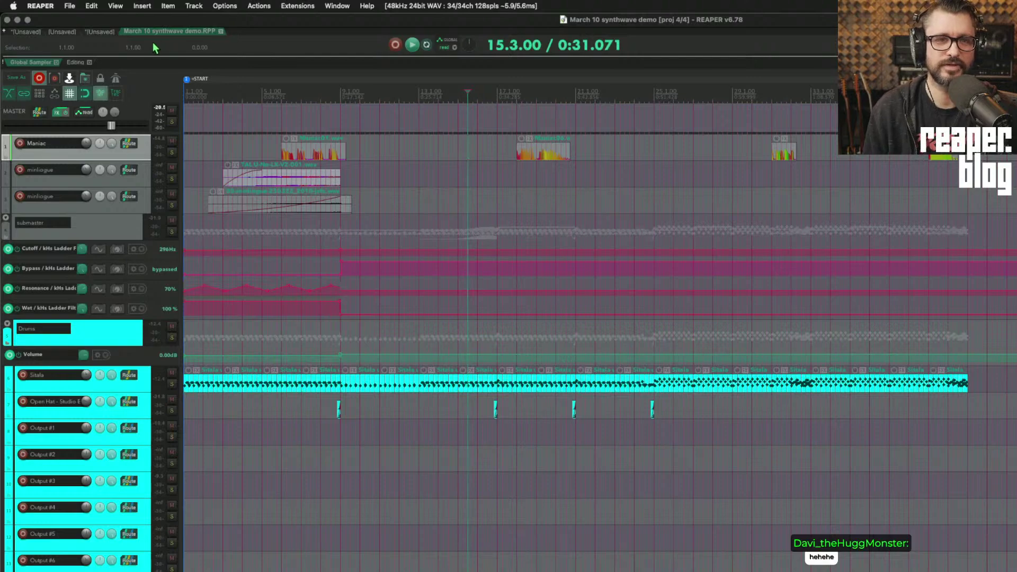
{"action": "key", "text": "super+w"}
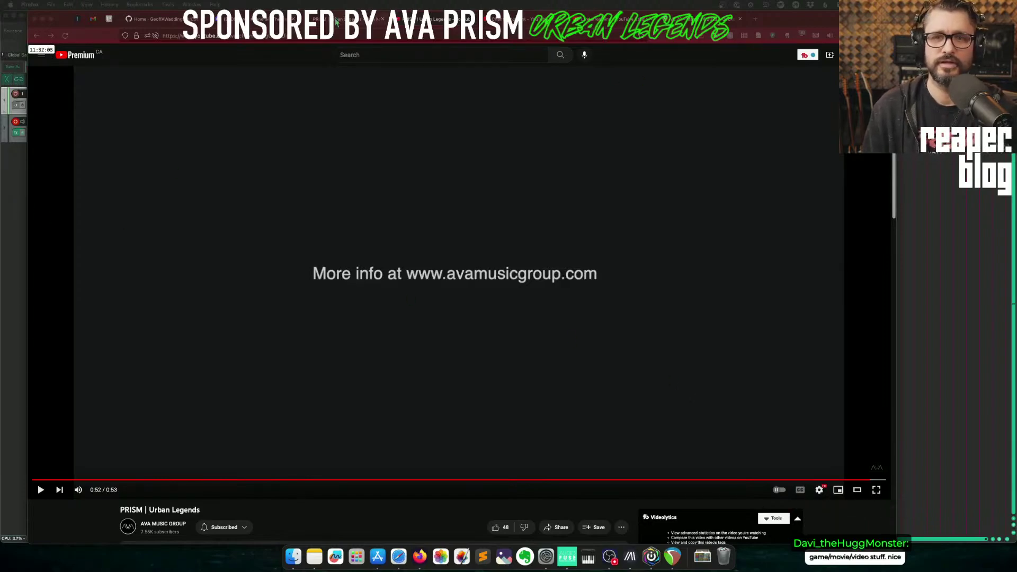
Switch to the PRISM Urban Legends product page in Firefox and examine the instrument image and the list of demo tracks.
{"action": "key", "text": "ctrl+shift+Tab"}
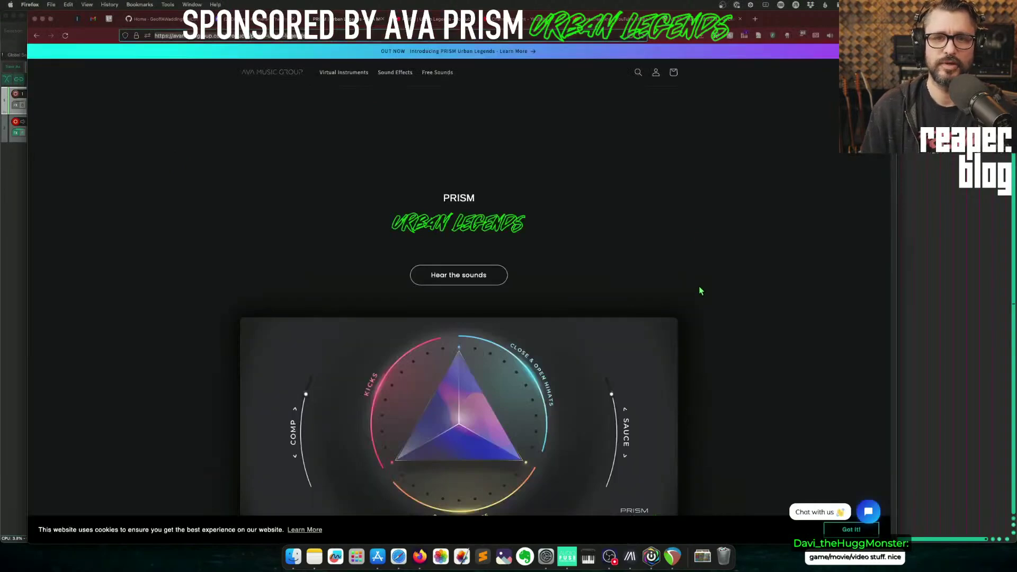
{"action": "scroll", "coordinate": [701, 291], "scroll_direction": "down", "scroll_amount": 1}
{"action": "scroll", "coordinate": [703, 285], "scroll_direction": "down", "scroll_amount": 5}
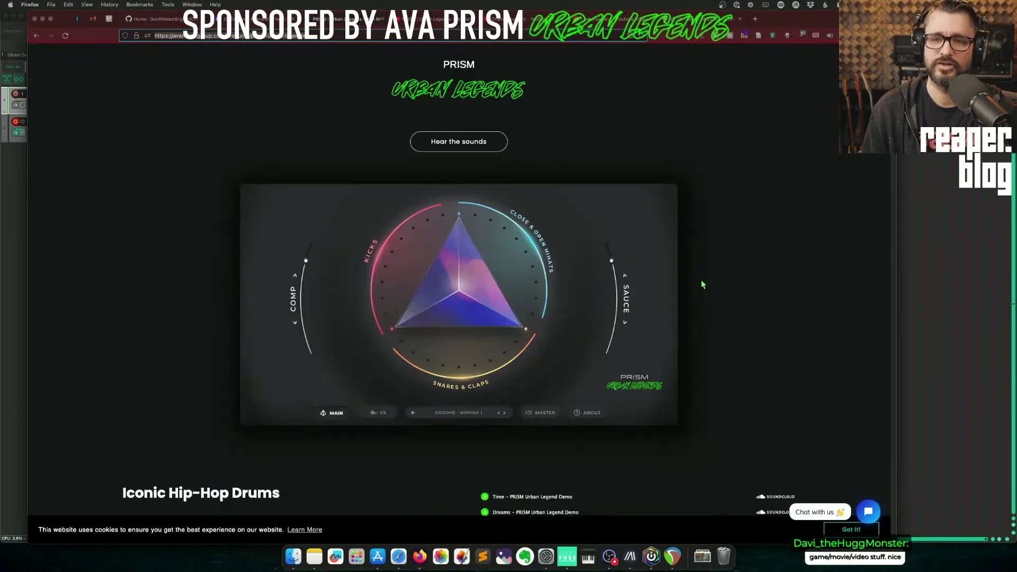
{"action": "scroll", "coordinate": [703, 285], "scroll_direction": "down", "scroll_amount": 1}
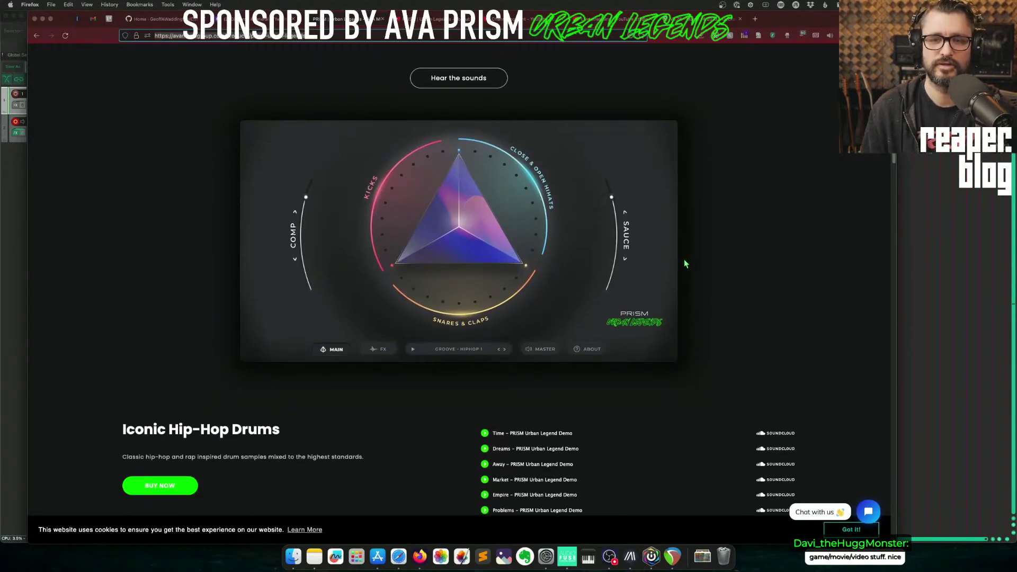
{"action": "scroll", "coordinate": [685, 262], "scroll_direction": "down", "scroll_amount": 1}
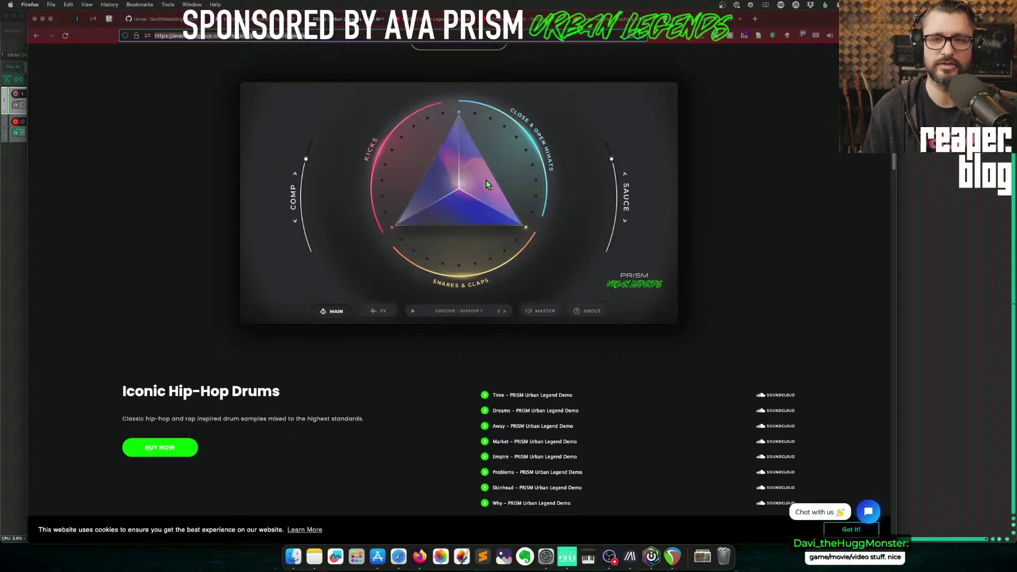
{"action": "scroll", "coordinate": [486, 181], "scroll_direction": "down", "scroll_amount": 2}
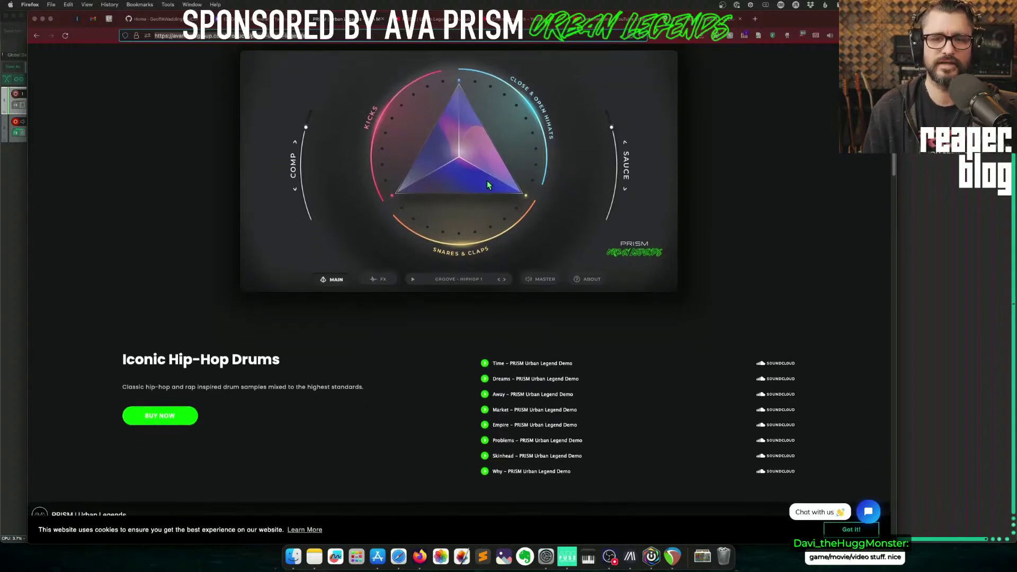
{"action": "scroll", "coordinate": [488, 184], "scroll_direction": "down", "scroll_amount": 1}
{"action": "scroll", "coordinate": [487, 183], "scroll_direction": "down", "scroll_amount": 5}
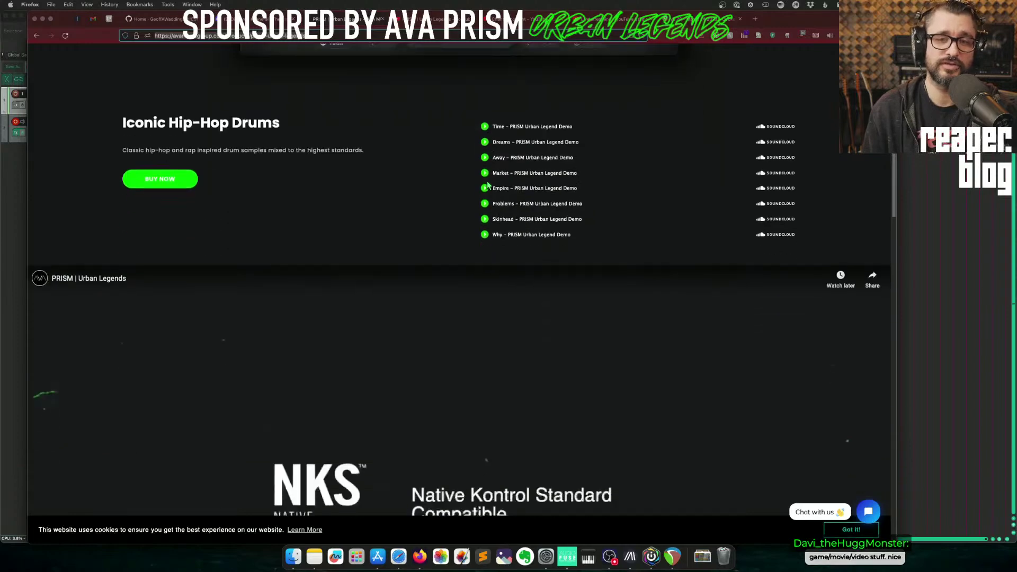
{"action": "scroll", "coordinate": [487, 184], "scroll_direction": "up", "scroll_amount": 3}
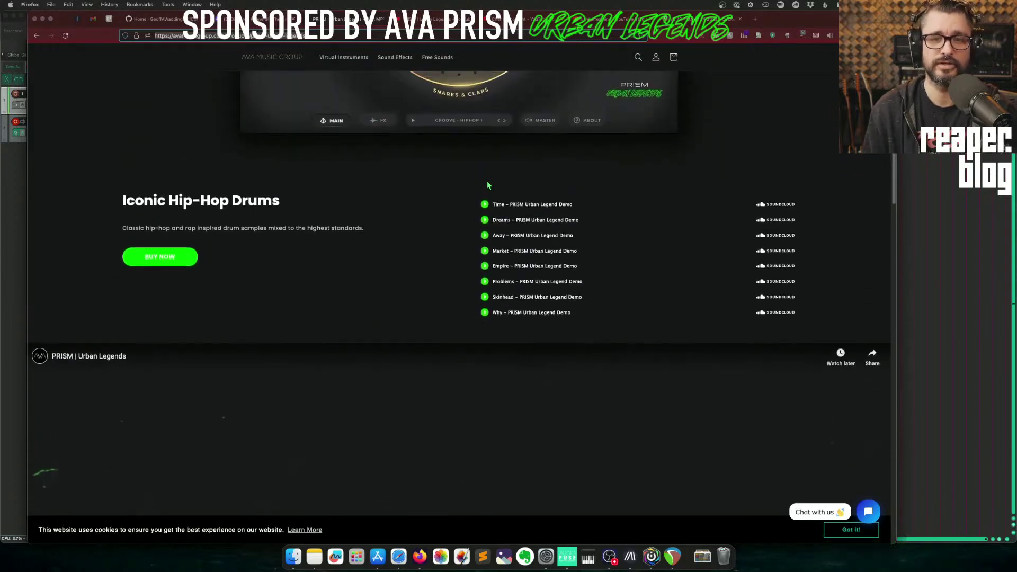
Examine the key features, built-in drum processing, Groove Browser and Master Effects sections of the product page.
{"action": "scroll", "coordinate": [488, 185], "scroll_direction": "down", "scroll_amount": 14}
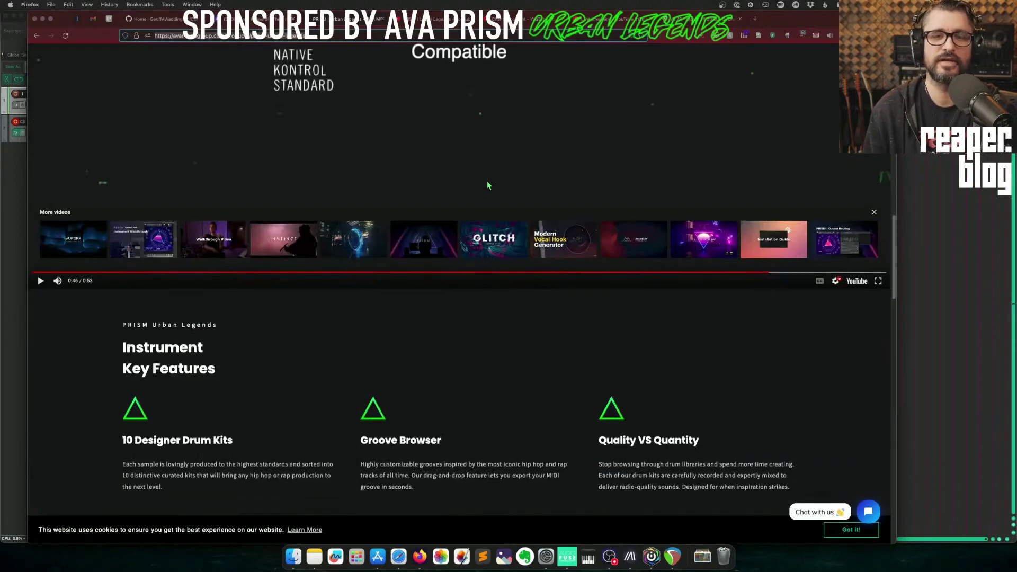
{"action": "scroll", "coordinate": [488, 185], "scroll_direction": "down", "scroll_amount": 7}
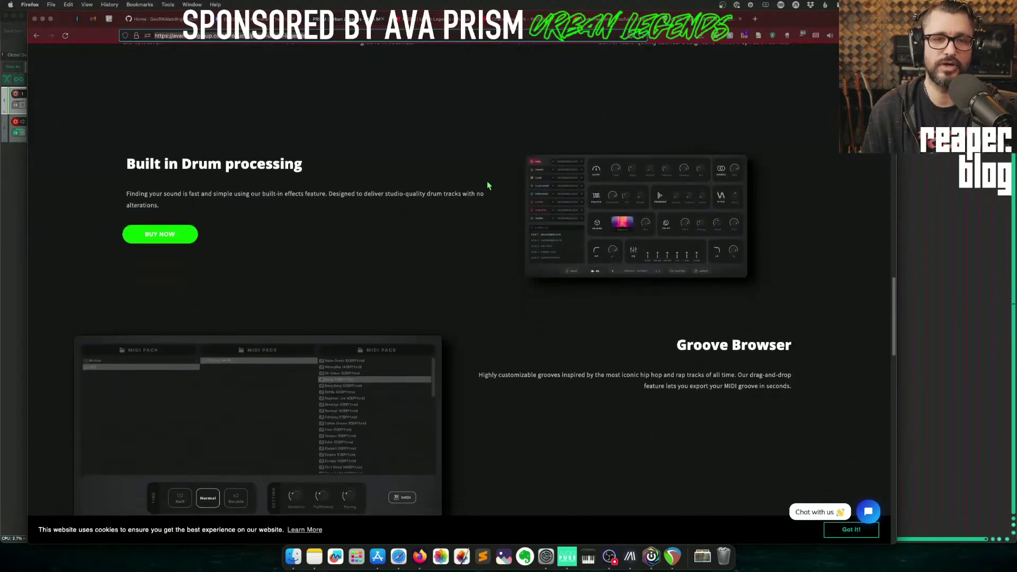
{"action": "scroll", "coordinate": [488, 185], "scroll_direction": "down", "scroll_amount": 5}
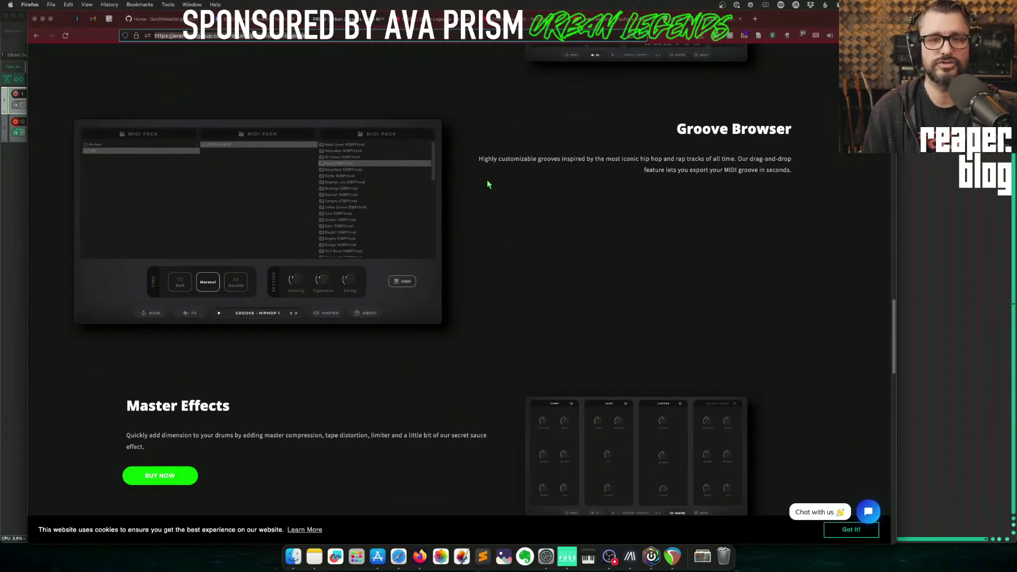
{"action": "scroll", "coordinate": [488, 184], "scroll_direction": "up", "scroll_amount": 1}
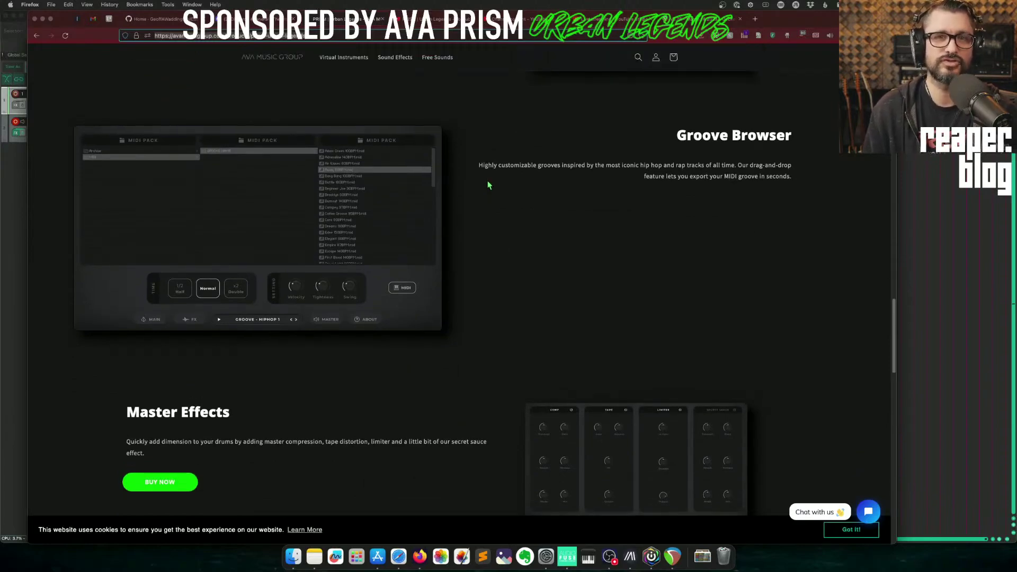
{"action": "scroll", "coordinate": [488, 185], "scroll_direction": "down", "scroll_amount": 15}
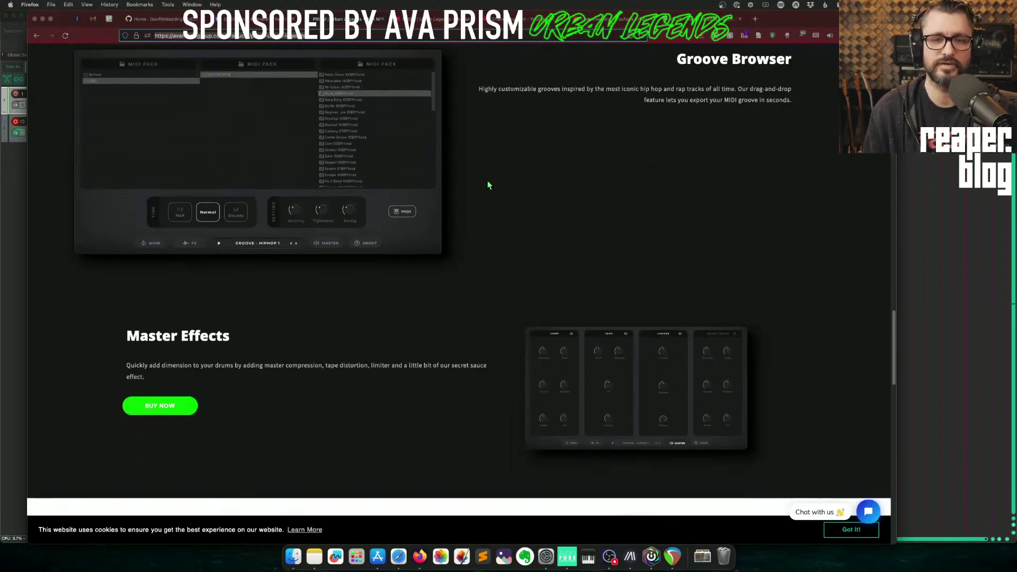
Examine the Kontakt Player and NKS compatibility notes, the kit summary and the intro offer on the product page.
{"action": "scroll", "coordinate": [489, 185], "scroll_direction": "down", "scroll_amount": 1}
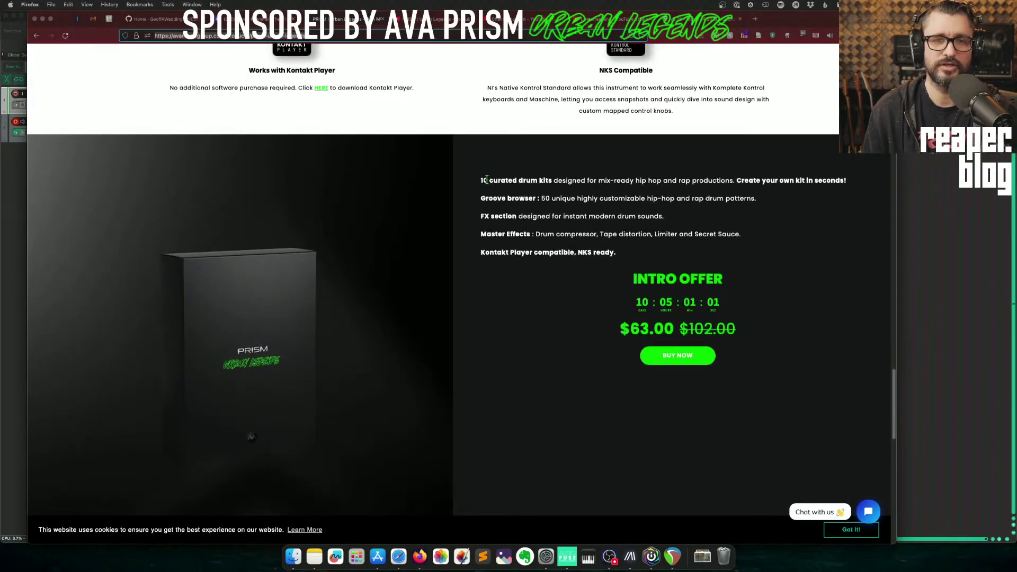
{"action": "scroll", "coordinate": [487, 181], "scroll_direction": "up", "scroll_amount": 3}
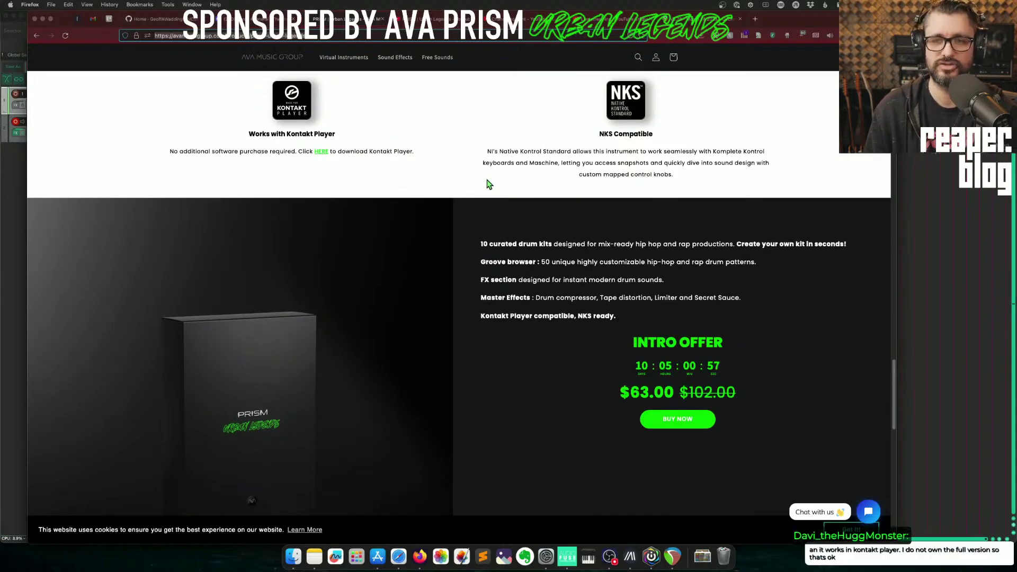
{"action": "scroll", "coordinate": [488, 184], "scroll_direction": "down", "scroll_amount": 3}
{"action": "scroll", "coordinate": [488, 184], "scroll_direction": "down", "scroll_amount": 4}
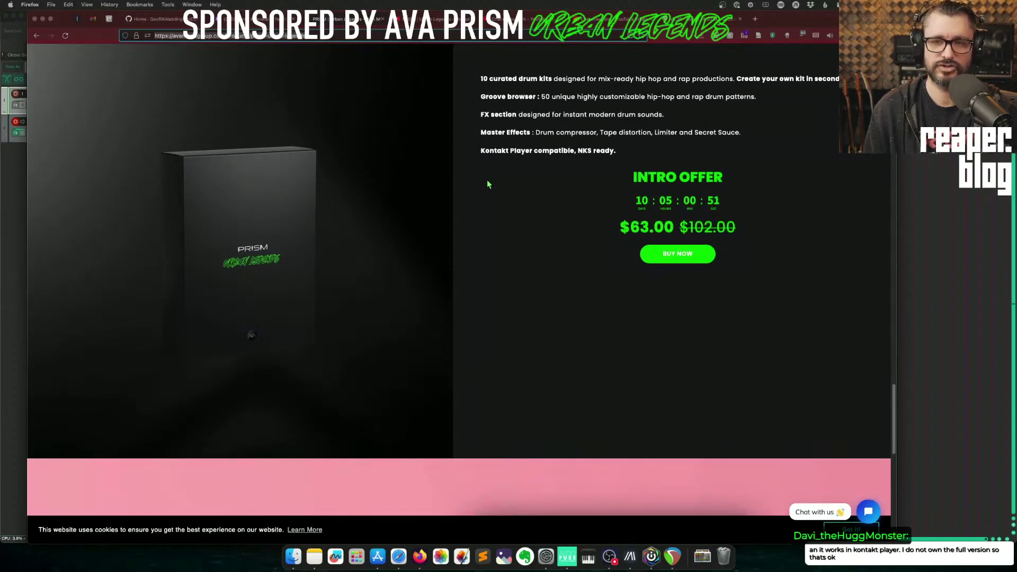
{"action": "scroll", "coordinate": [488, 183], "scroll_direction": "down", "scroll_amount": 2}
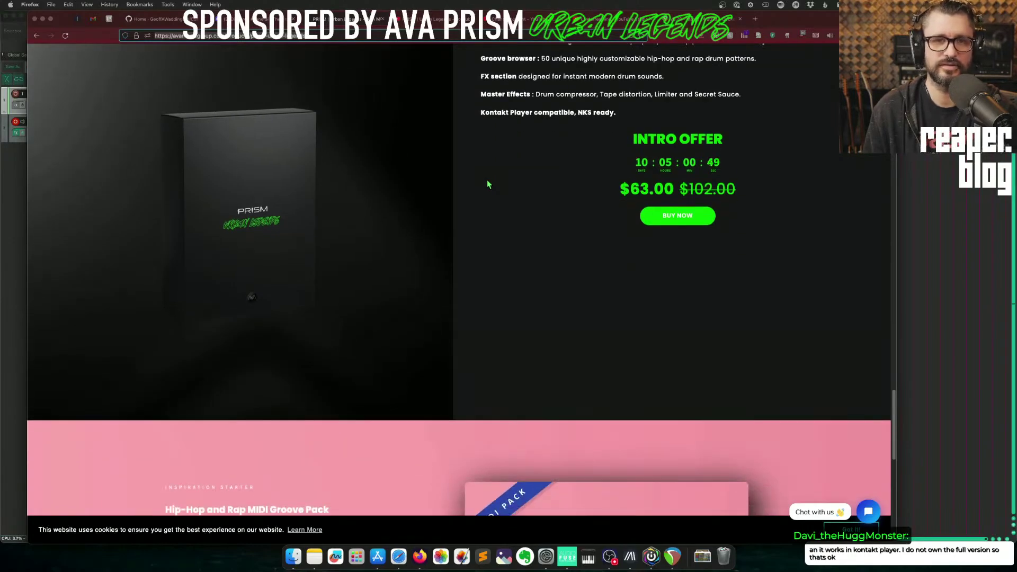
Return to the start of the product page and look over the PRISM Urban Legends interface image again.
{"action": "scroll", "coordinate": [487, 180], "scroll_direction": "up", "scroll_amount": 15}
{"action": "scroll", "coordinate": [487, 180], "scroll_direction": "up", "scroll_amount": 8}
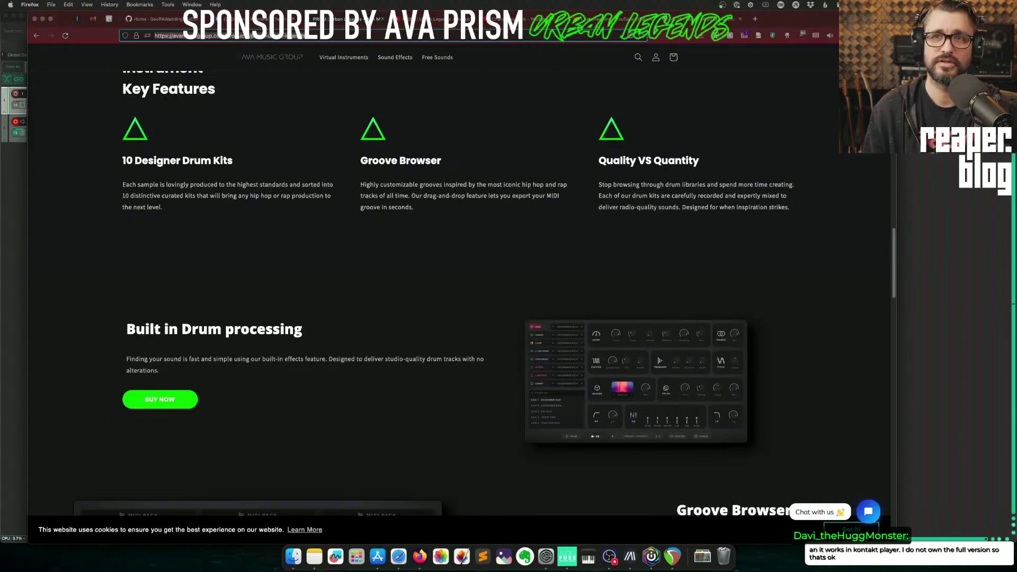
{"action": "scroll", "coordinate": [461, 288], "scroll_direction": "up", "scroll_amount": 15}
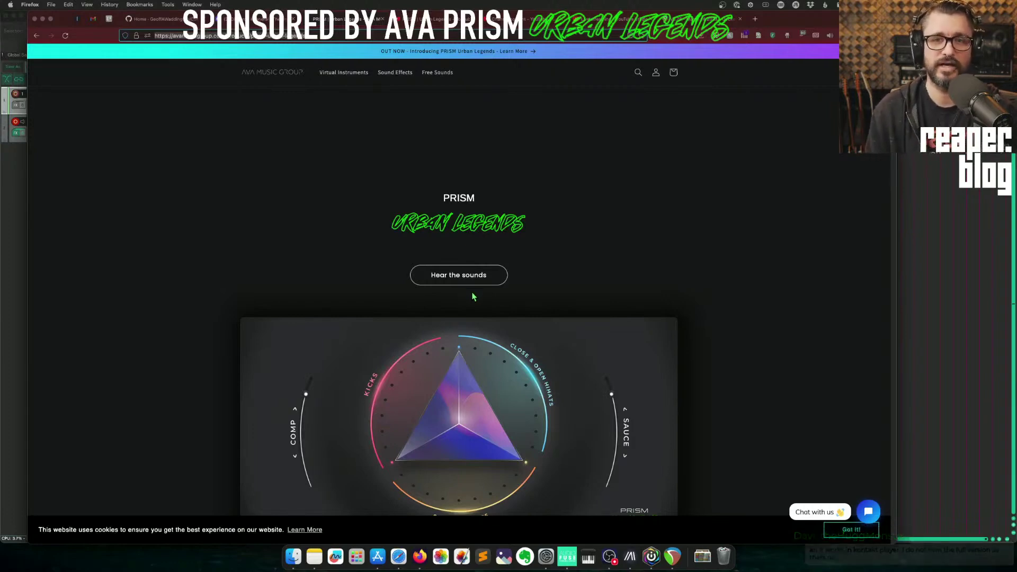
{"action": "scroll", "coordinate": [473, 293], "scroll_direction": "down", "scroll_amount": 5}
{"action": "scroll", "coordinate": [473, 296], "scroll_direction": "down", "scroll_amount": 1}
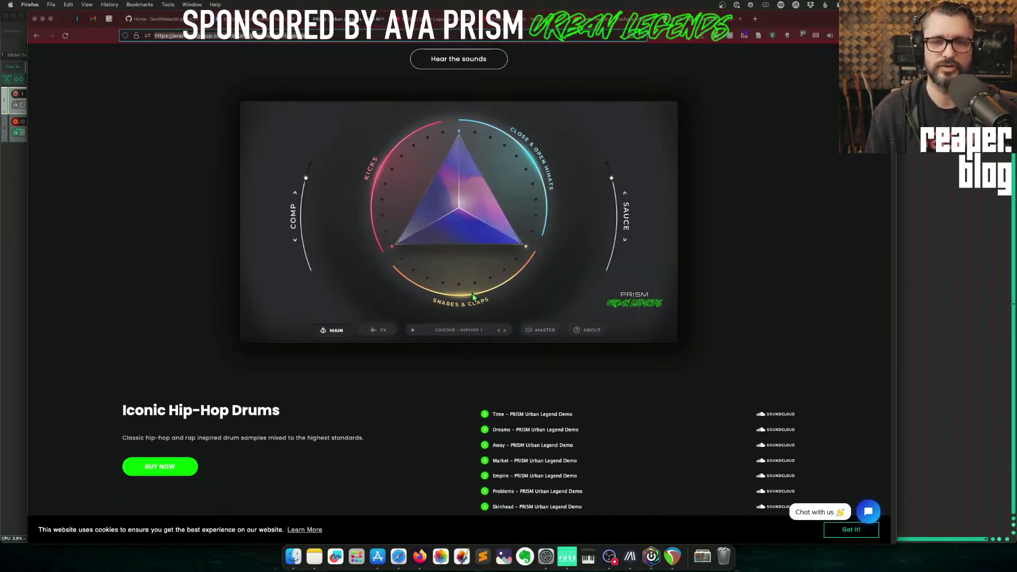
Switch to REAPER and close the unsaved two-track project without saving it.
{"action": "left_click", "coordinate": [2, 179]}
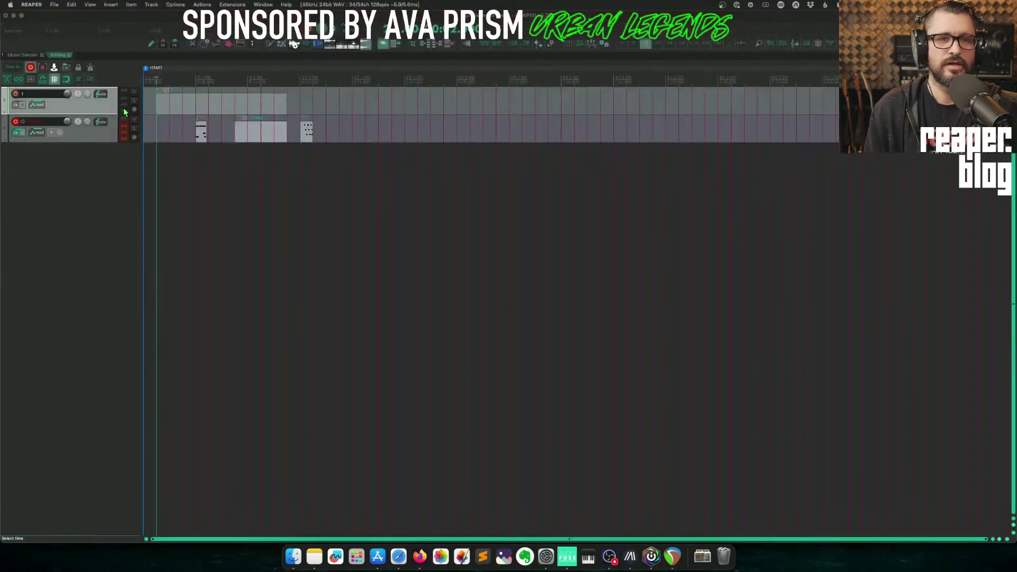
{"action": "left_click", "coordinate": [100, 94]}
{"action": "key", "text": "f"}
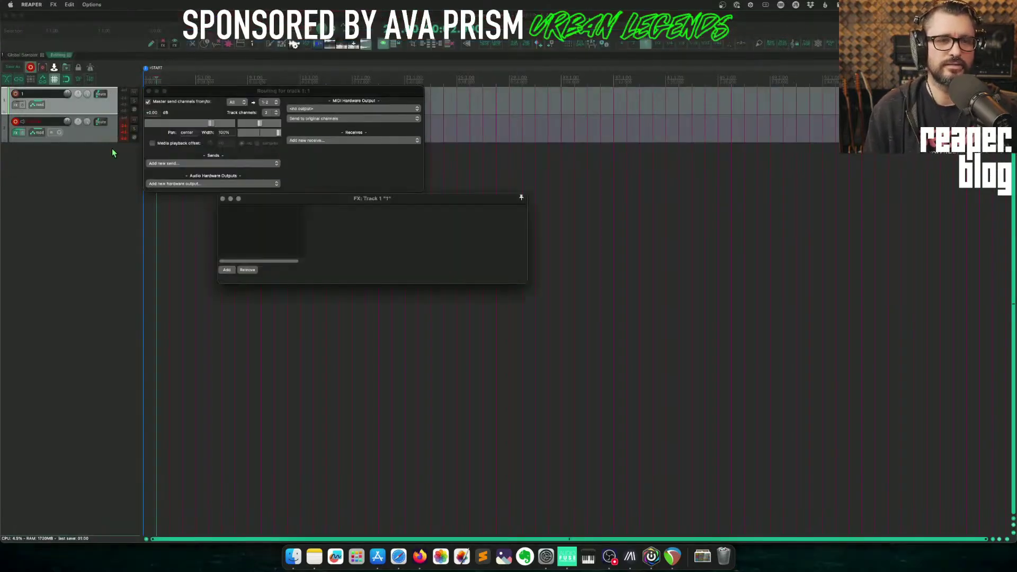
{"action": "left_click", "coordinate": [99, 146]}
{"action": "key", "text": "super+w"}
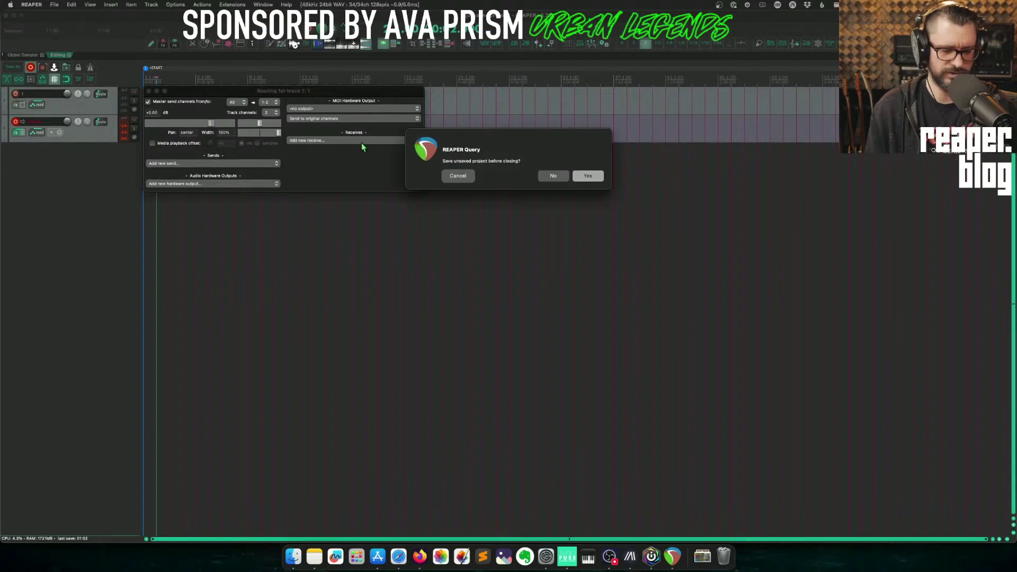
{"action": "left_click", "coordinate": [555, 176]}
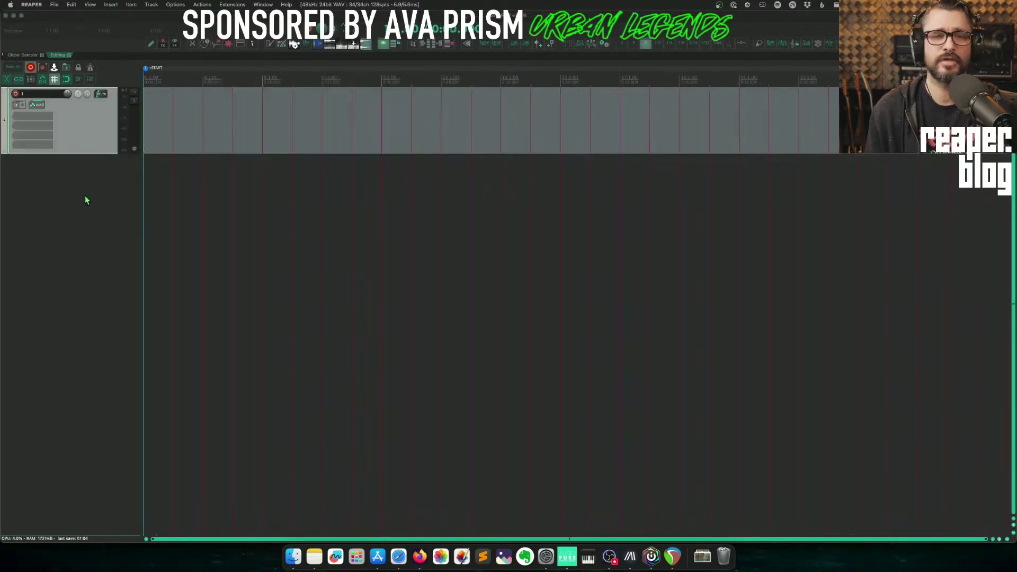
Insert Kontakt 7 on a new track without building the extra output tracks, and load the PRISM - Urban Legends instrument into it.
{"action": "right_click", "coordinate": [64, 221]}
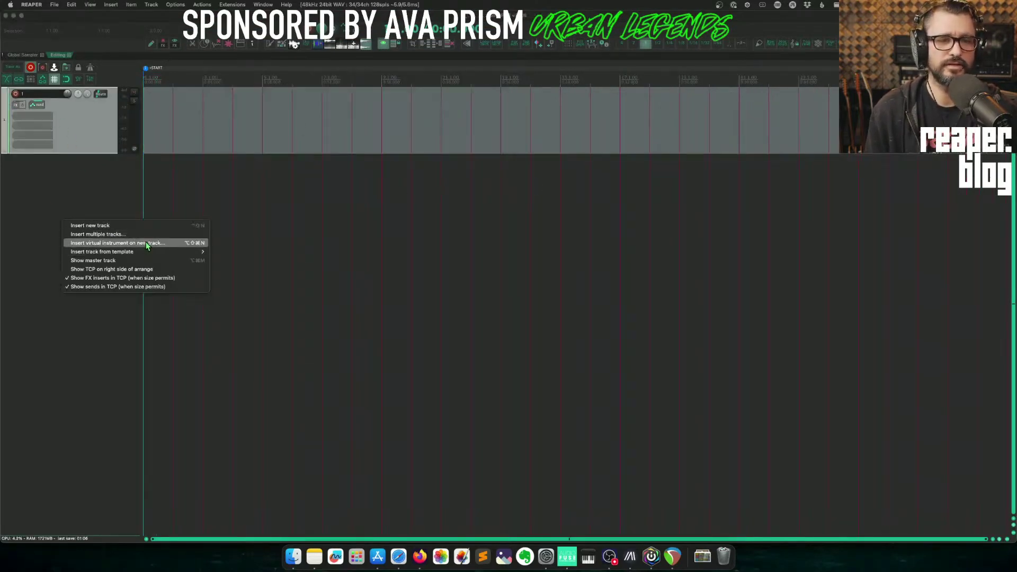
{"action": "left_click", "coordinate": [146, 243]}
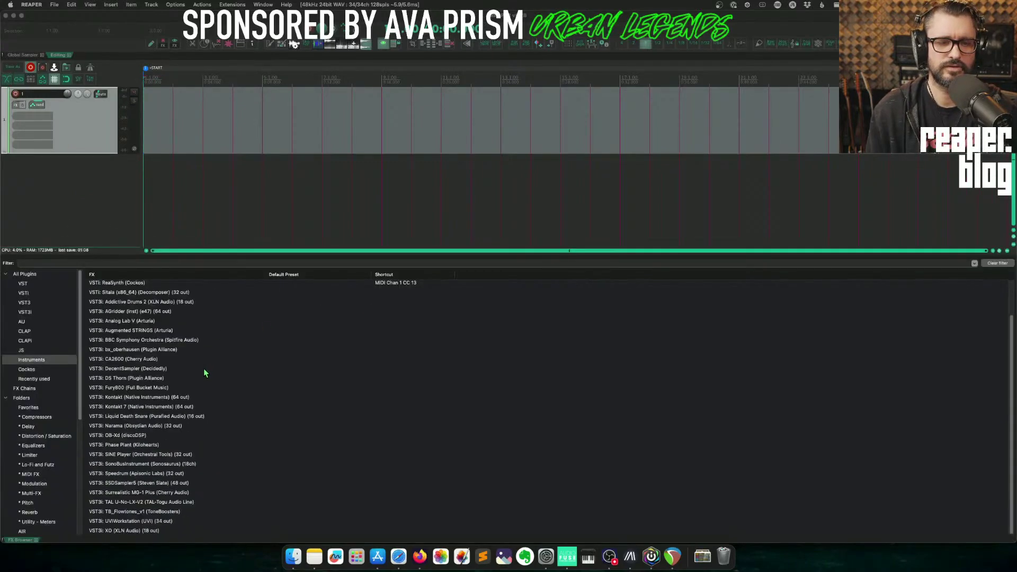
{"action": "double_click", "coordinate": [164, 407]}
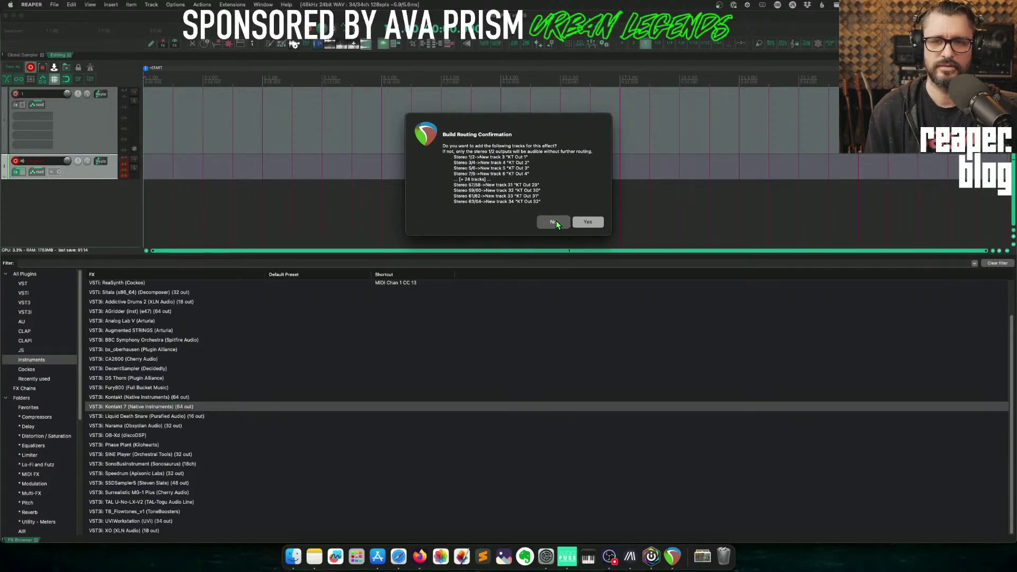
{"action": "left_click", "coordinate": [554, 221]}
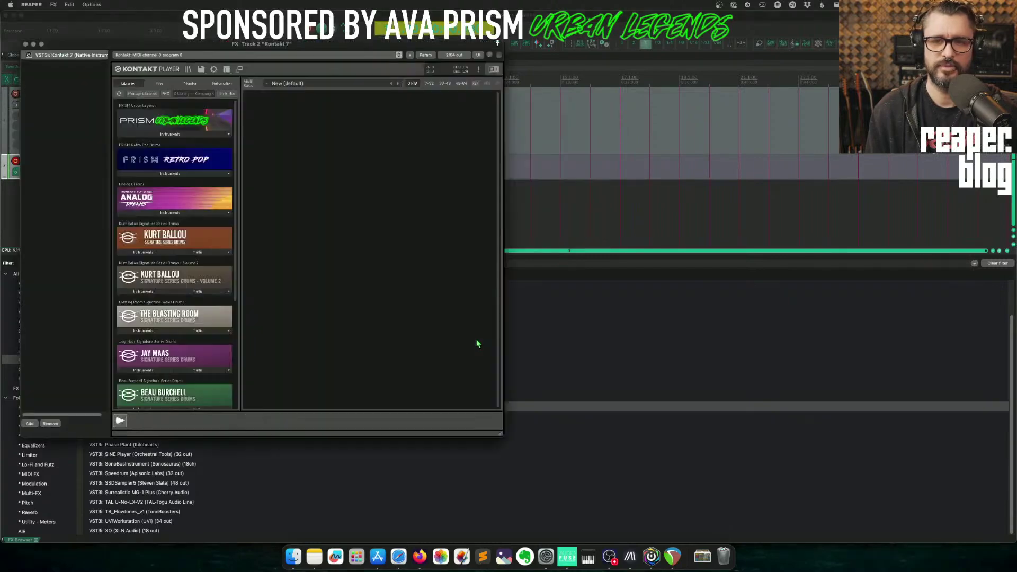
{"action": "left_click", "coordinate": [195, 130]}
{"action": "left_click_drag", "start_coordinate": [183, 144], "coordinate": [313, 143]}
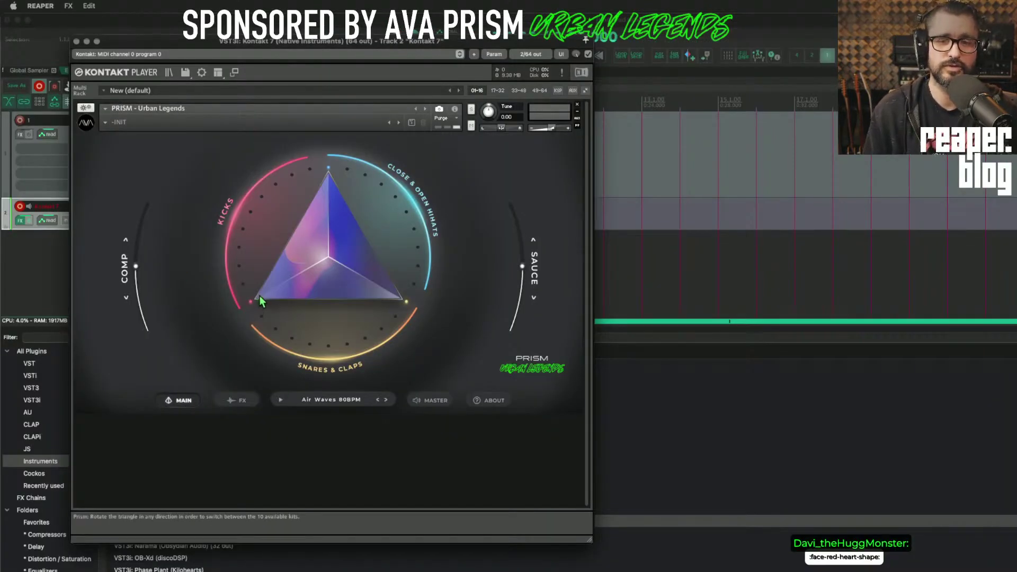
Rotate the prism around the kit circle and look through the list of factory snapshots without loading one.
{"action": "left_click_drag", "start_coordinate": [260, 301], "coordinate": [207, 320]}
{"action": "left_click", "coordinate": [105, 123]}
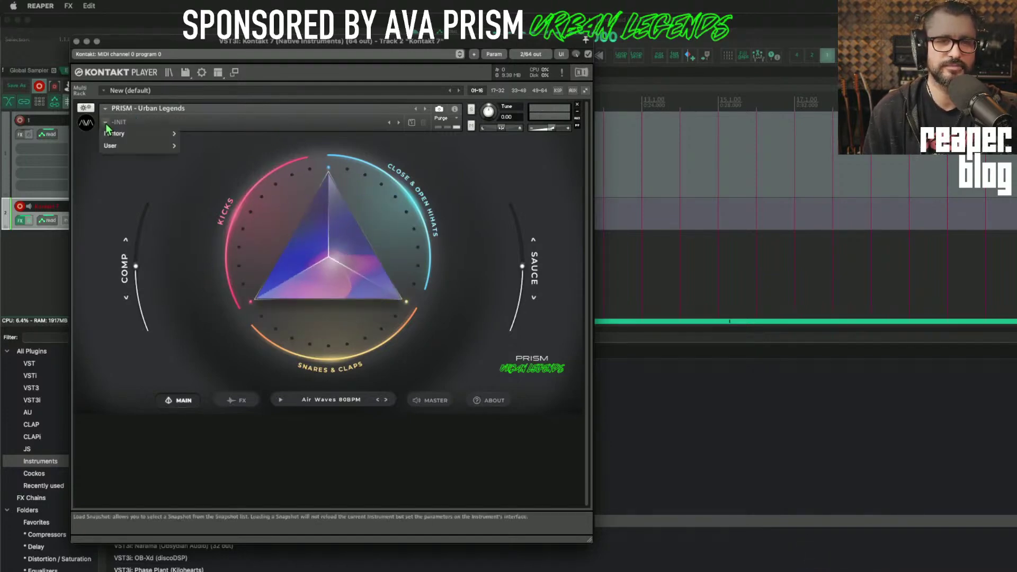
{"action": "mouse_move", "coordinate": [141, 133]}
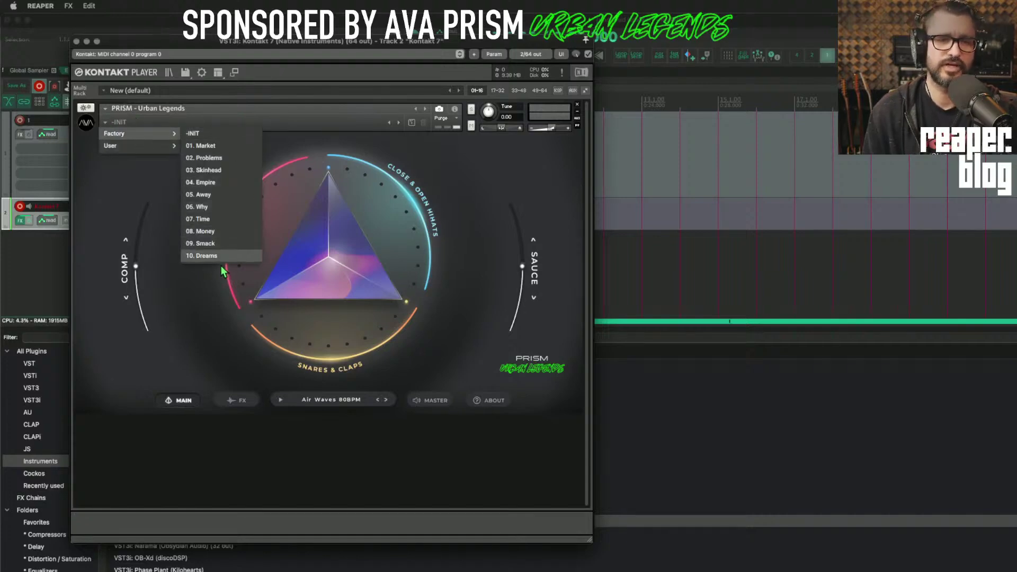
{"action": "key", "text": "Down"}
{"action": "key", "text": "Down"}
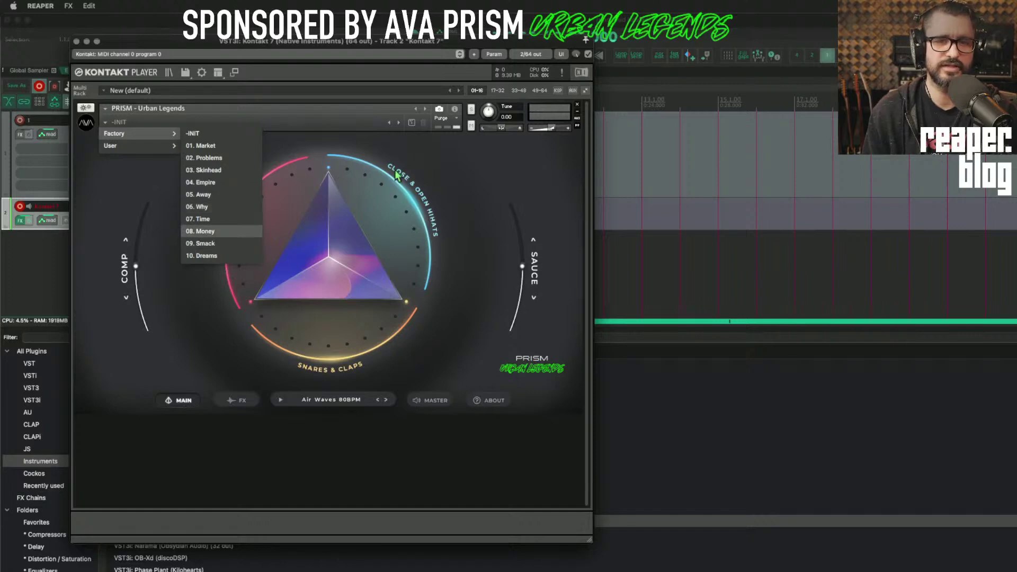
{"action": "left_click", "coordinate": [541, 186]}
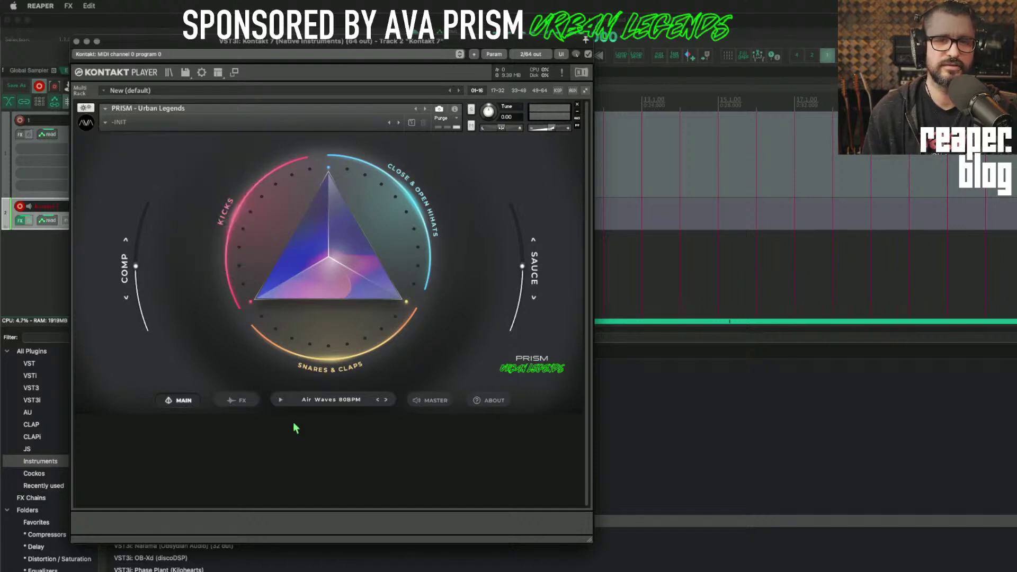
View the FX page's settings for the clap and the kick, and audition the Market, Kick 1 sample.
{"action": "left_click", "coordinate": [239, 401]}
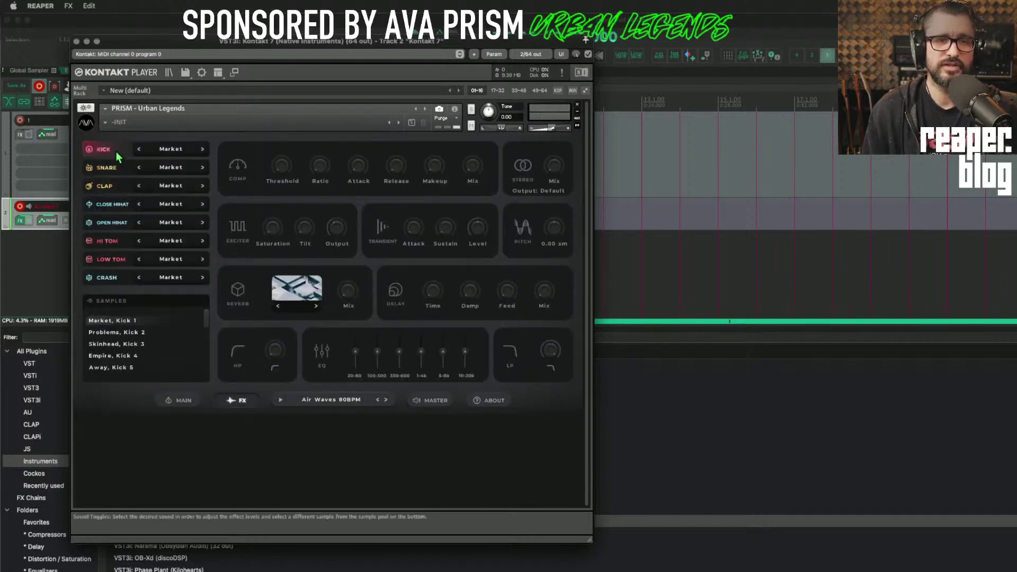
{"action": "left_click", "coordinate": [106, 189]}
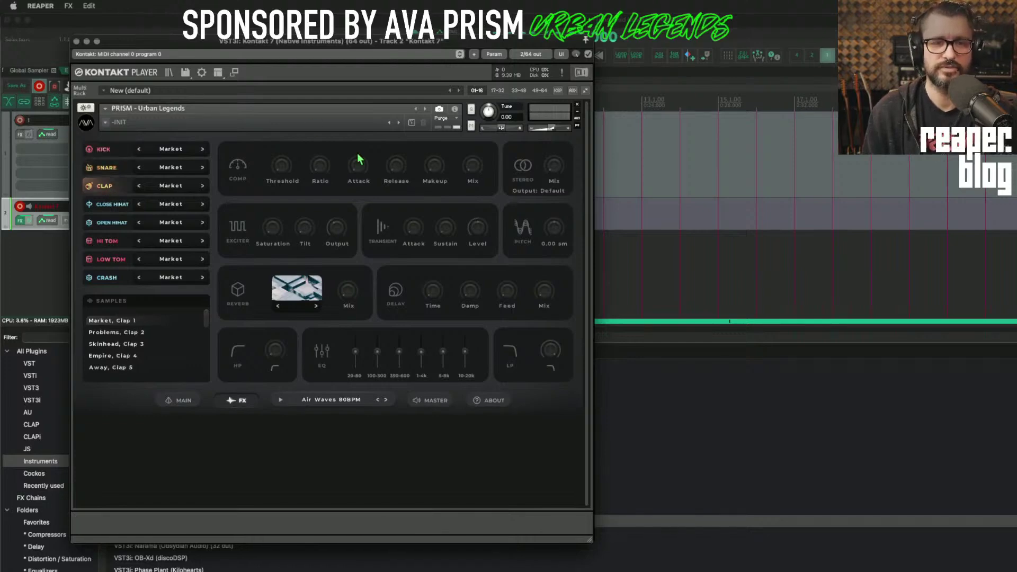
{"action": "left_click", "coordinate": [203, 151]}
{"action": "left_click", "coordinate": [113, 321]}
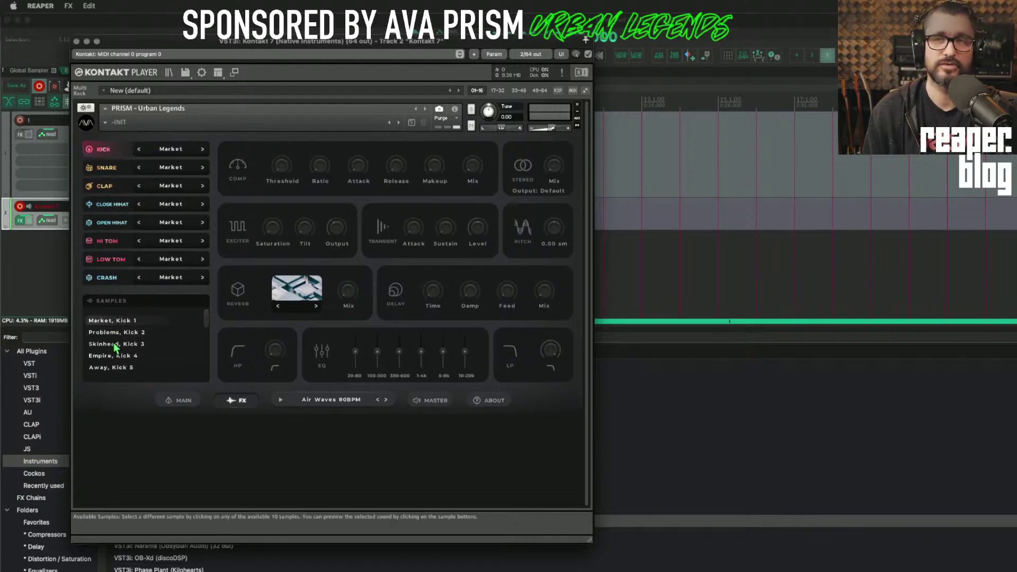
{"action": "left_click_drag", "start_coordinate": [207, 324], "coordinate": [216, 299]}
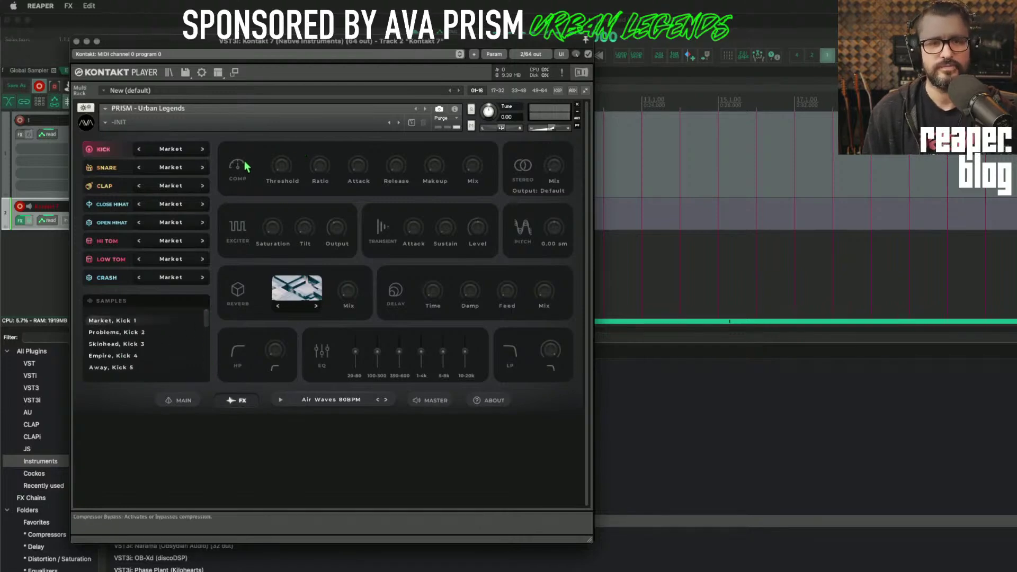
{"action": "left_click", "coordinate": [107, 330]}
{"action": "left_click", "coordinate": [106, 321]}
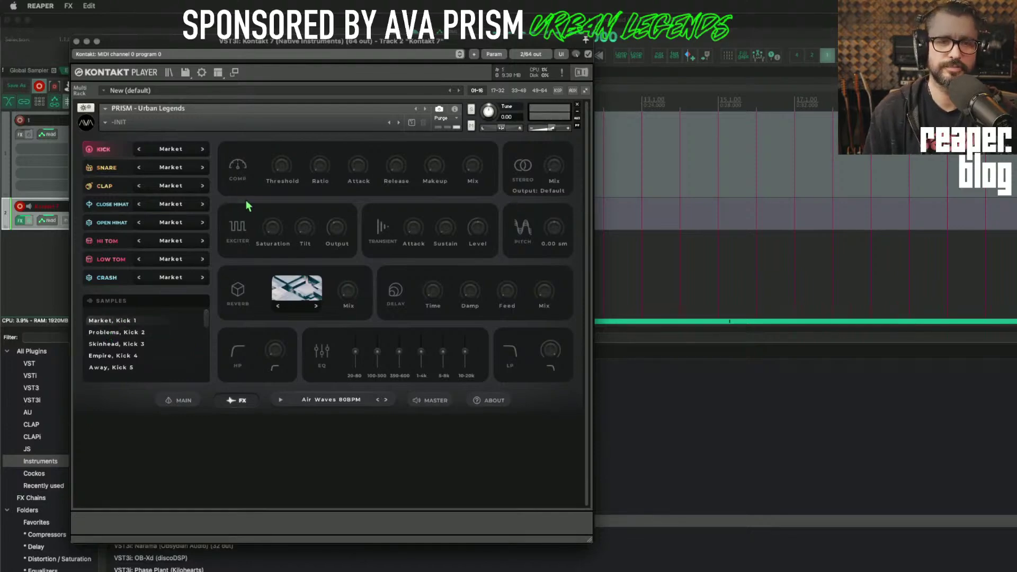
Enable the compressor, stereo and exciter effects for the kick, and set the exciter's saturation to 0.0 %.
{"action": "left_click", "coordinate": [238, 168]}
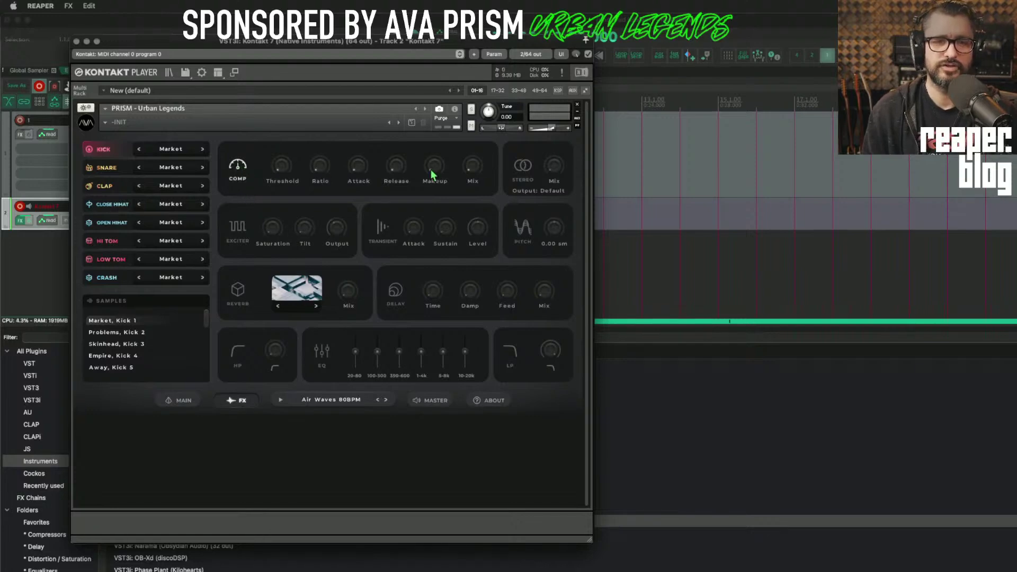
{"action": "left_click", "coordinate": [523, 165]}
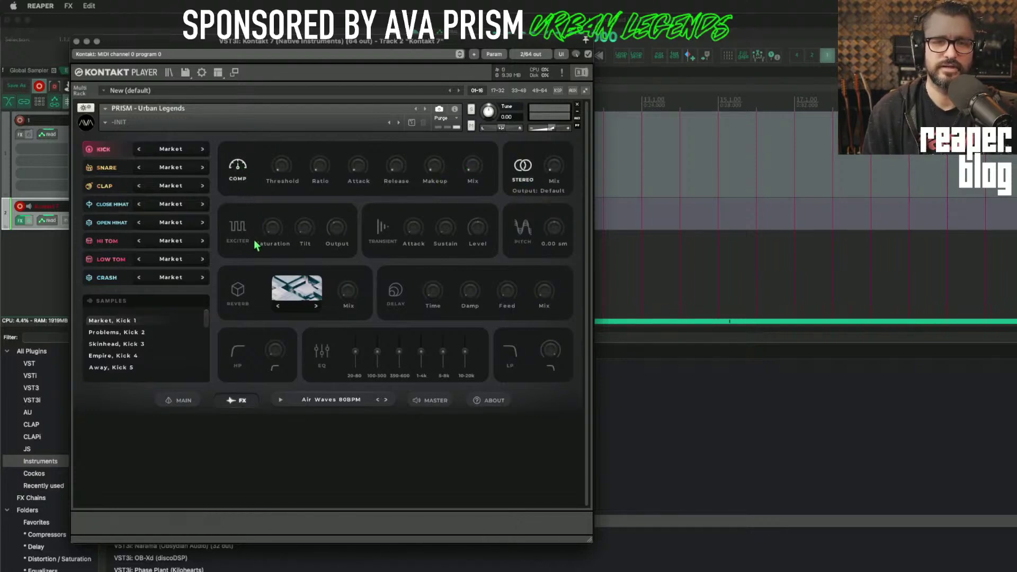
{"action": "left_click", "coordinate": [238, 226]}
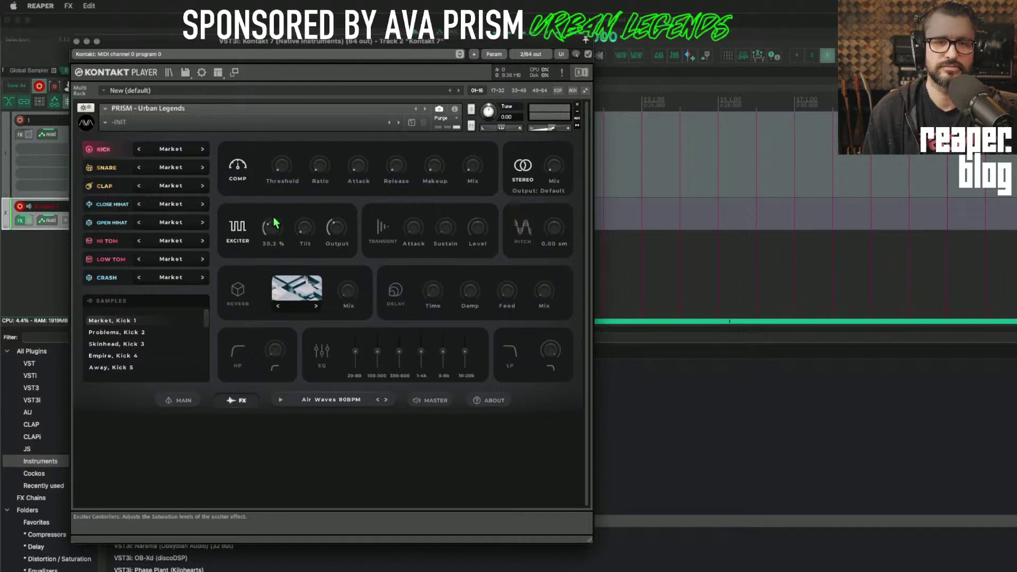
{"action": "double_click", "coordinate": [275, 225]}
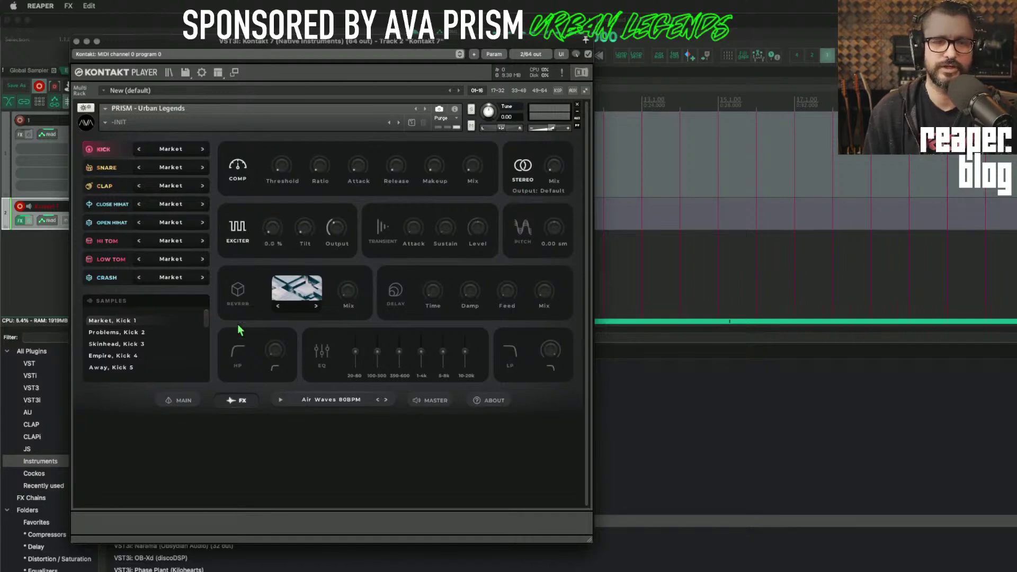
Change the kick's reverb type to the one with the blue light-burst image.
{"action": "left_click", "coordinate": [278, 307]}
{"action": "left_click", "coordinate": [277, 307]}
{"action": "left_click", "coordinate": [240, 353]}
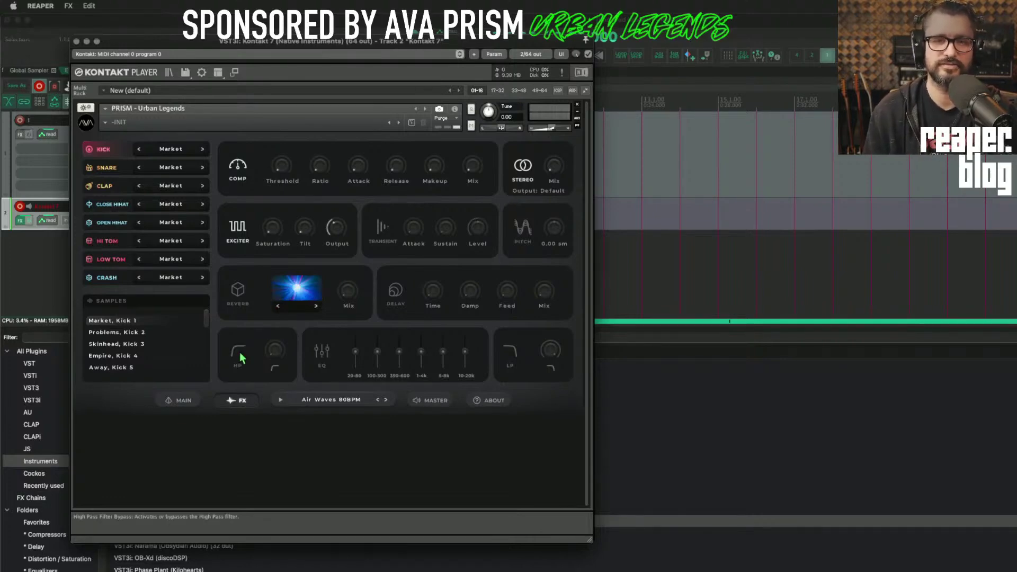
Enable the Comp, Tape, Limiter and Secret Sauce processors on the master effects page.
{"action": "left_click", "coordinate": [430, 400]}
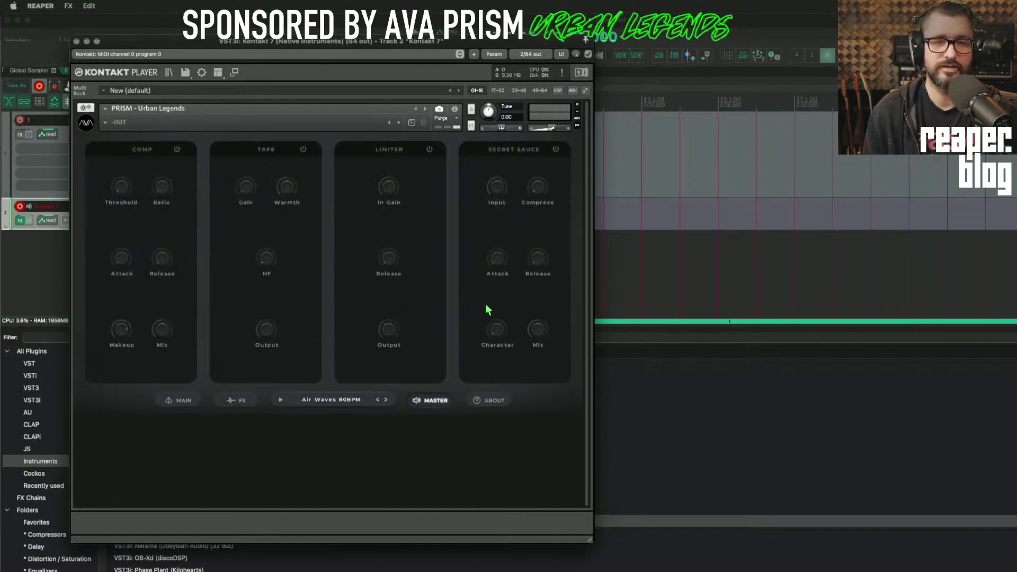
{"action": "left_click", "coordinate": [177, 149]}
{"action": "left_click", "coordinate": [303, 149]}
{"action": "left_click", "coordinate": [429, 149]}
{"action": "left_click", "coordinate": [556, 149]}
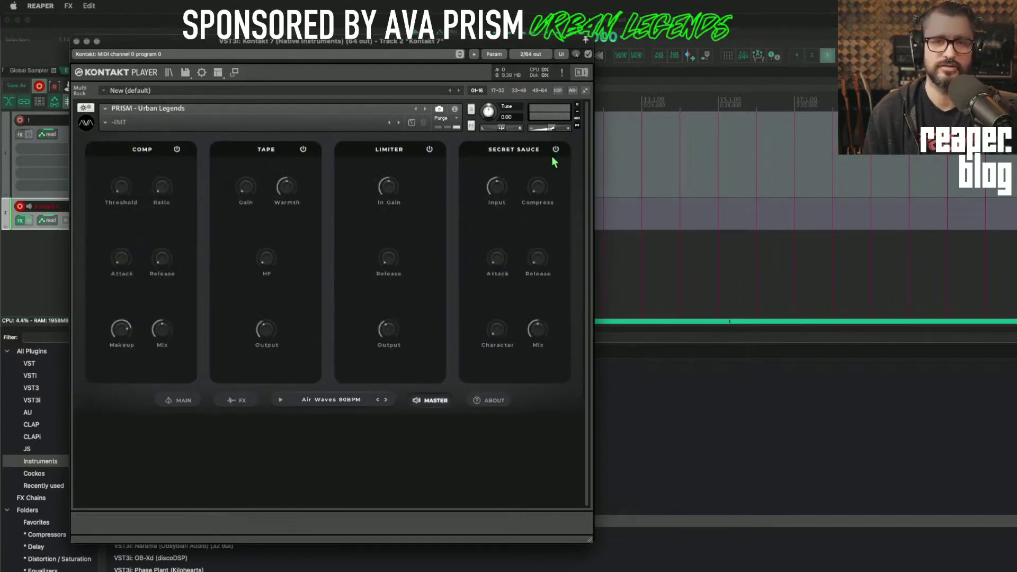
Switch the main page's COMP slider to TAPE and raise its amount slightly, and return to the master effects page.
{"action": "left_click", "coordinate": [180, 401]}
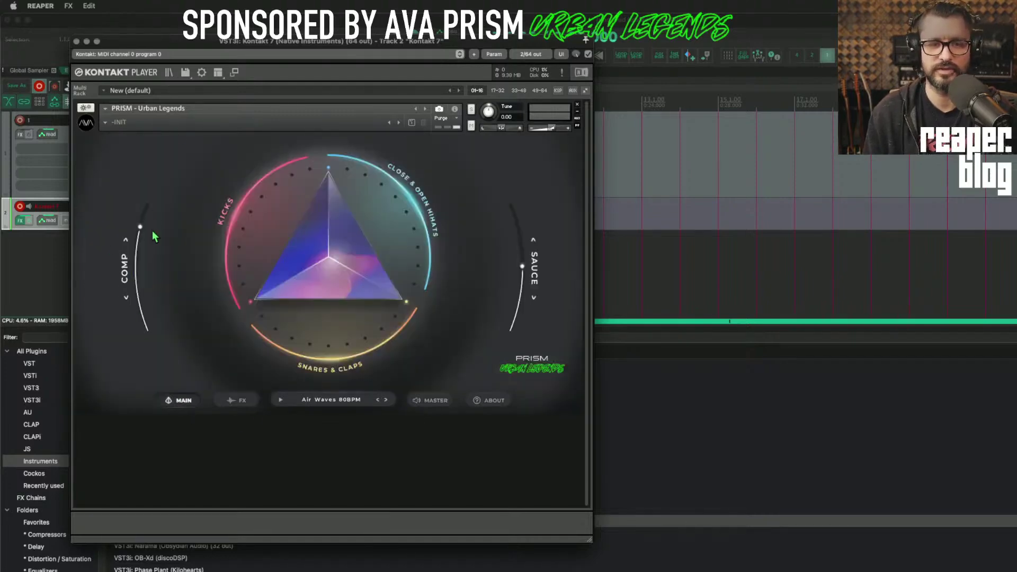
{"action": "left_click", "coordinate": [127, 241]}
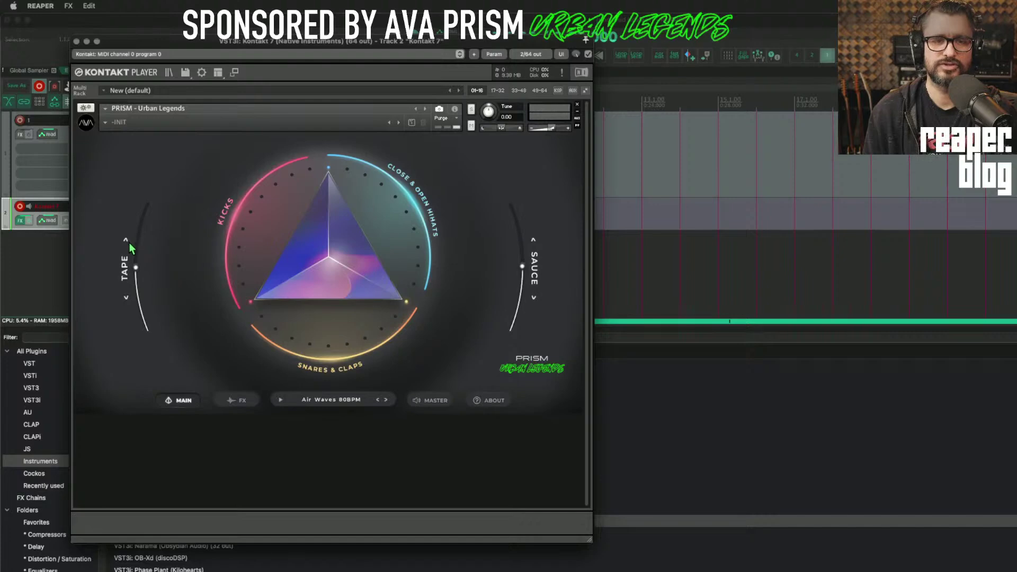
{"action": "mouse_move", "coordinate": [136, 268]}
{"action": "left_mouse_down"}
{"action": "mouse_move", "coordinate": [143, 332]}
{"action": "mouse_move", "coordinate": [139, 265]}
{"action": "left_mouse_up"}
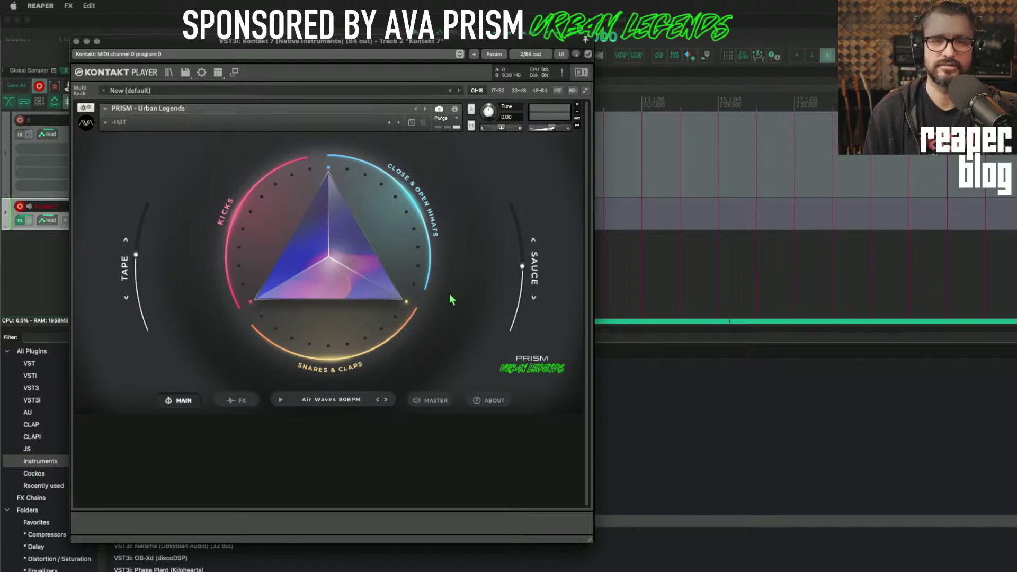
{"action": "left_click", "coordinate": [534, 240]}
{"action": "left_click", "coordinate": [430, 401]}
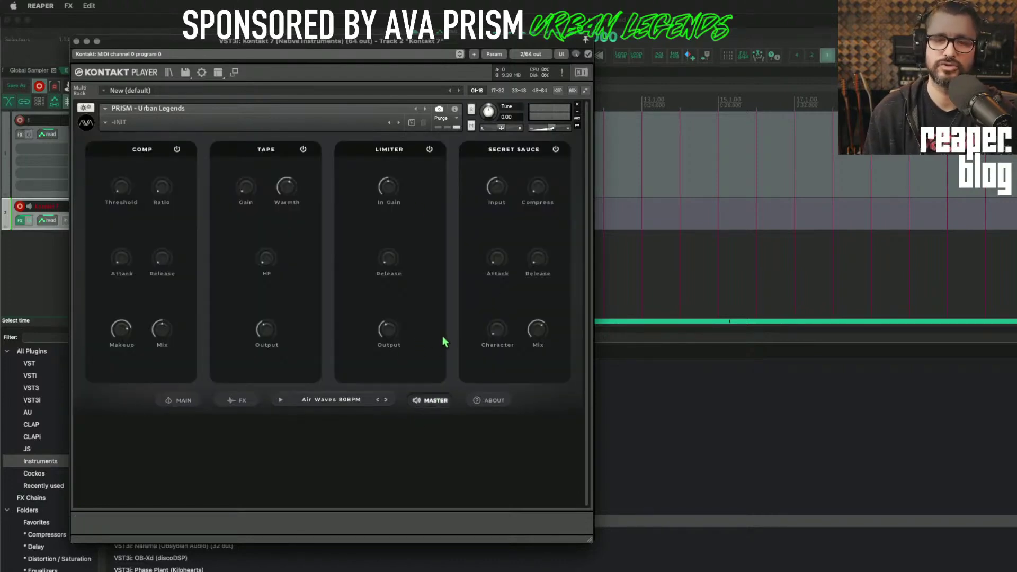
Load the factory snapshot 01. Market.
{"action": "left_click", "coordinate": [117, 121]}
{"action": "mouse_move", "coordinate": [135, 132]}
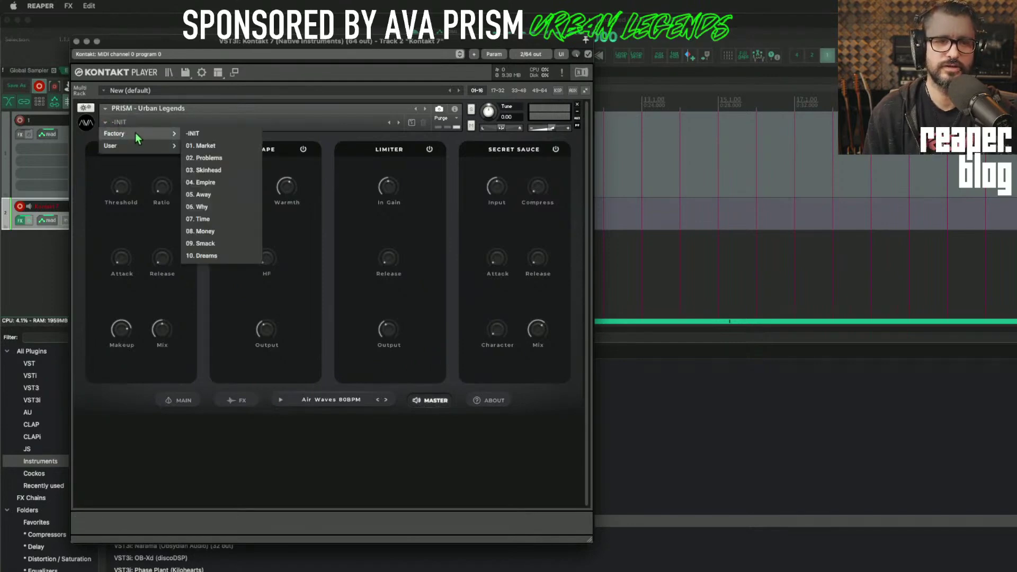
{"action": "left_click", "coordinate": [217, 146]}
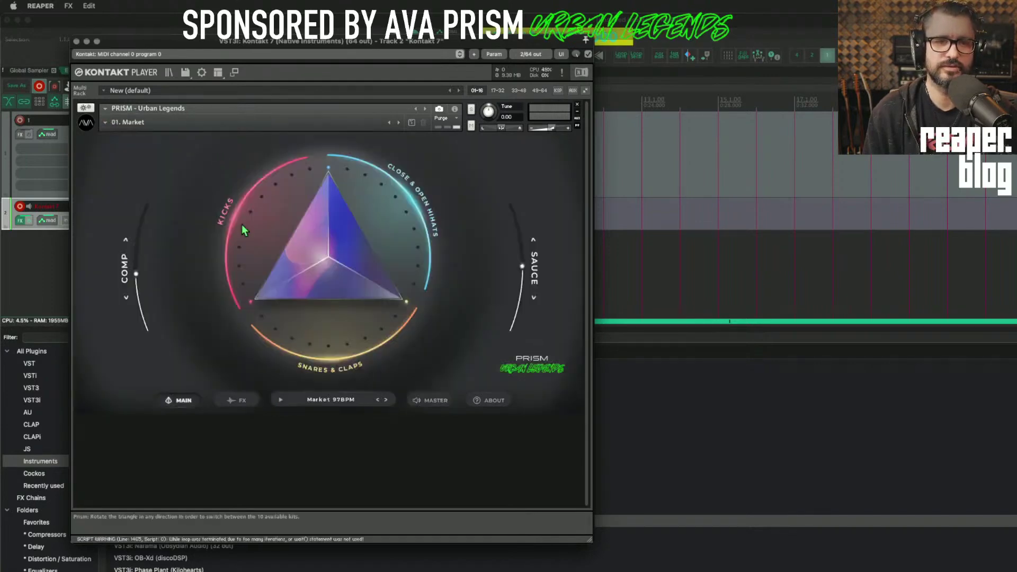
Select the Air Waves 80BPM pattern from the Urban Legends pack's slow grooves and start its playback.
{"action": "left_click", "coordinate": [342, 403]}
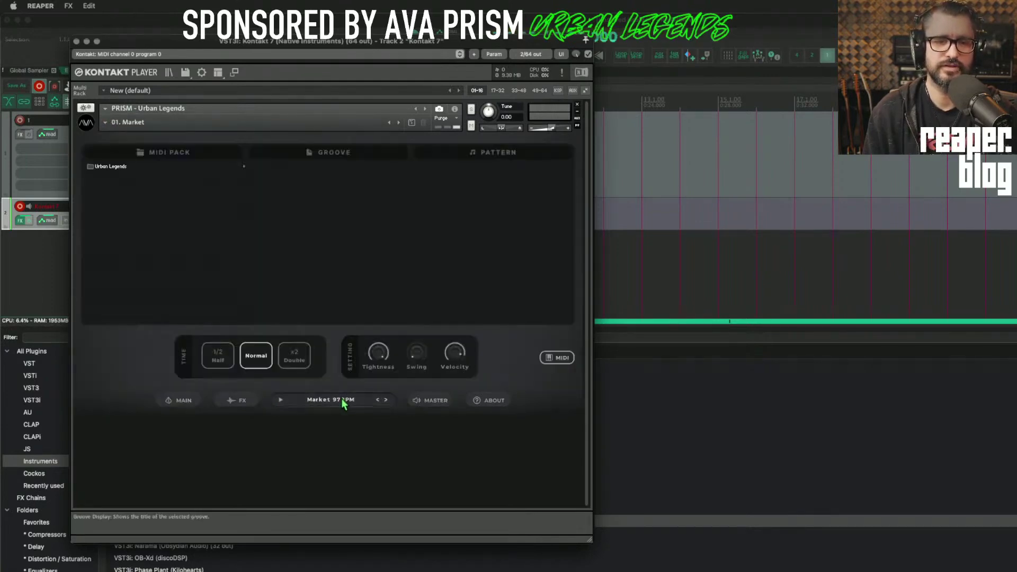
{"action": "left_click", "coordinate": [159, 169]}
{"action": "left_click", "coordinate": [311, 168]}
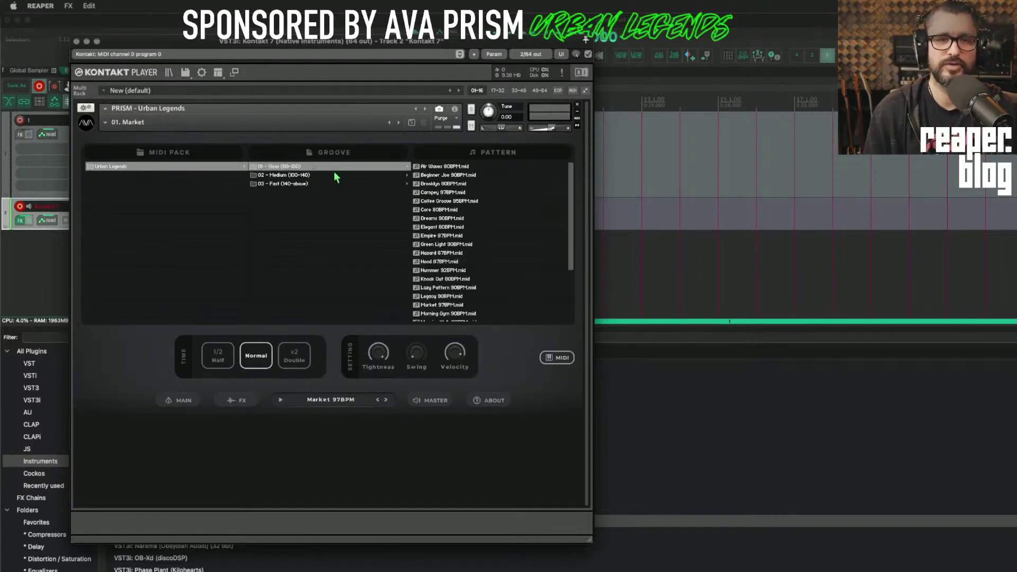
{"action": "left_click_drag", "start_coordinate": [572, 191], "coordinate": [551, 133]}
{"action": "left_click", "coordinate": [428, 167]}
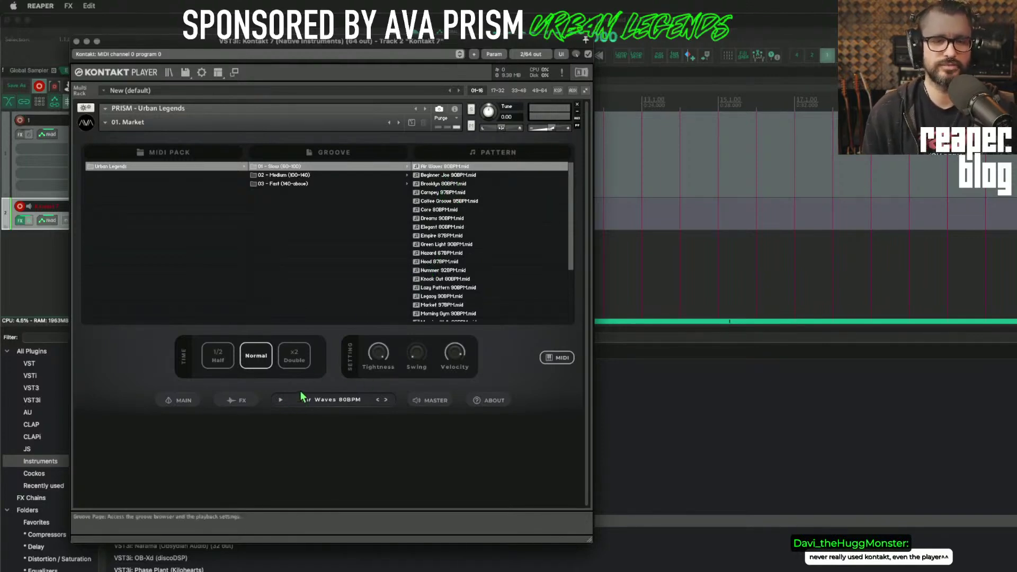
{"action": "left_click", "coordinate": [280, 400]}
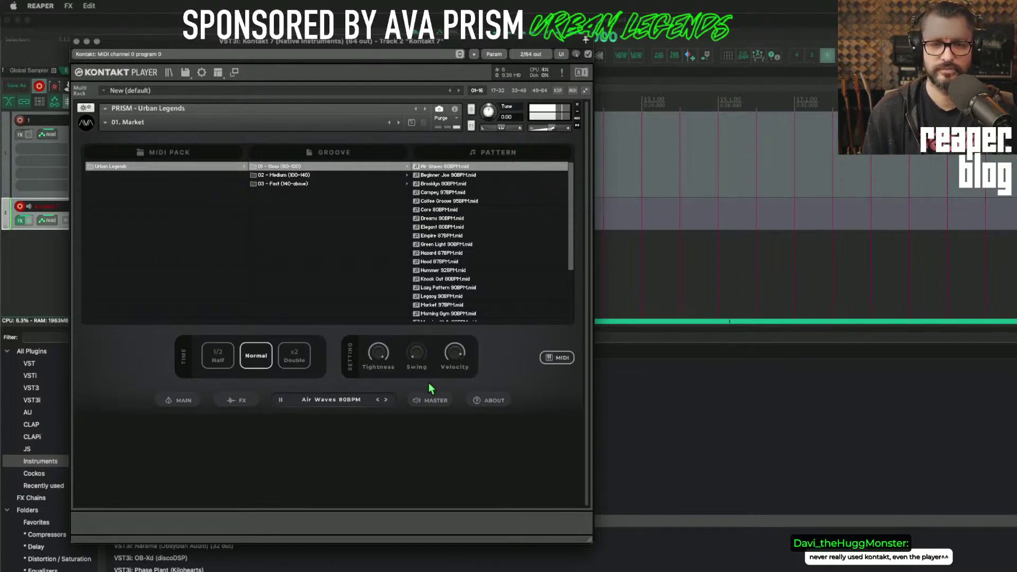
Adjust the playing groove's feel: set Tightness to 100, raise Swing, and set Velocity to 68.
{"action": "mouse_move", "coordinate": [383, 353]}
{"action": "left_mouse_down"}
{"action": "mouse_move", "coordinate": [385, 372]}
{"action": "mouse_move", "coordinate": [382, 365]}
{"action": "left_mouse_up"}
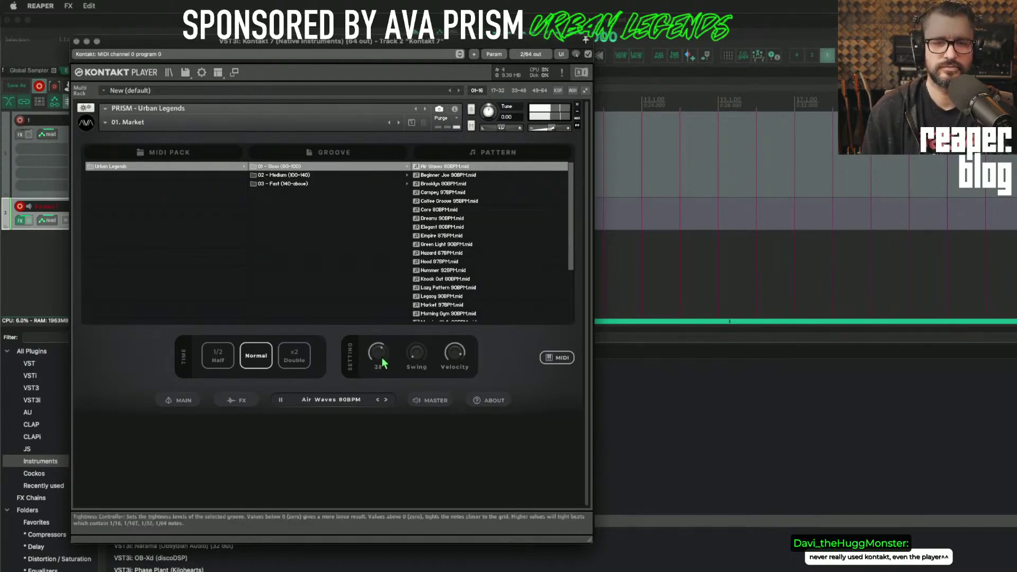
{"action": "left_click_drag", "start_coordinate": [375, 352], "coordinate": [401, 299]}
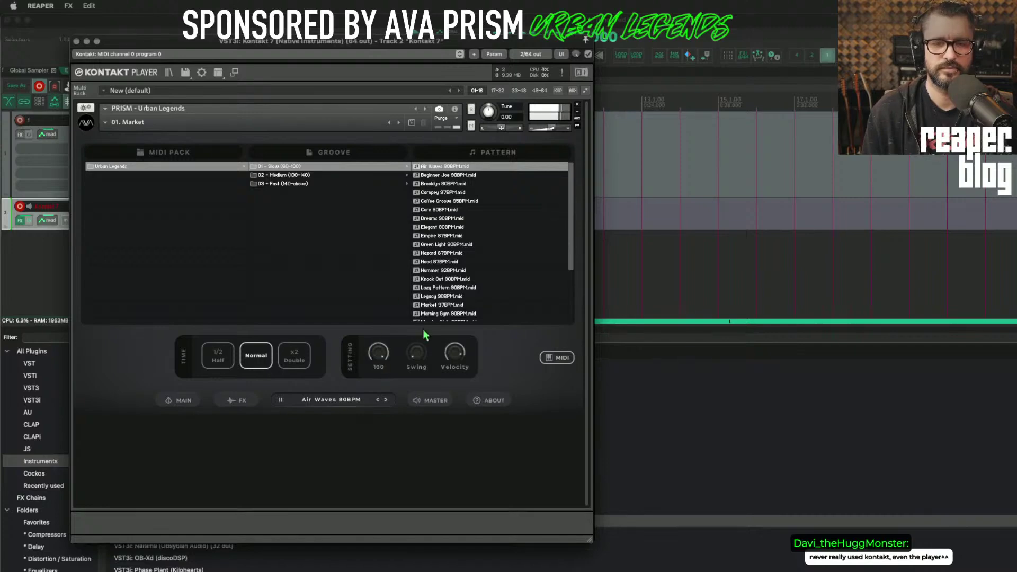
{"action": "left_click_drag", "start_coordinate": [416, 354], "coordinate": [461, 367]}
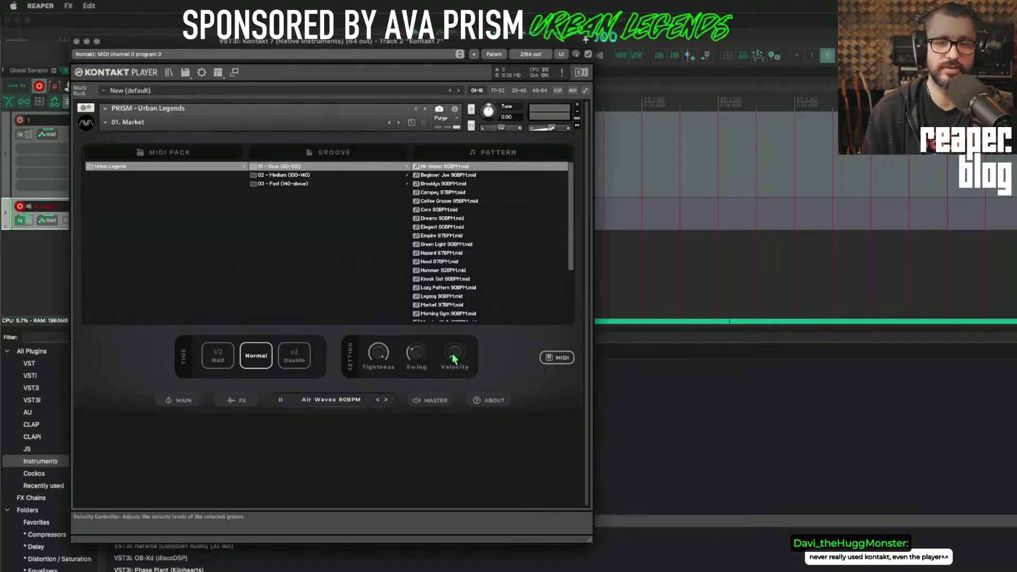
{"action": "mouse_move", "coordinate": [452, 353]}
{"action": "left_mouse_down"}
{"action": "mouse_move", "coordinate": [454, 345]}
{"action": "mouse_move", "coordinate": [458, 361]}
{"action": "left_mouse_up"}
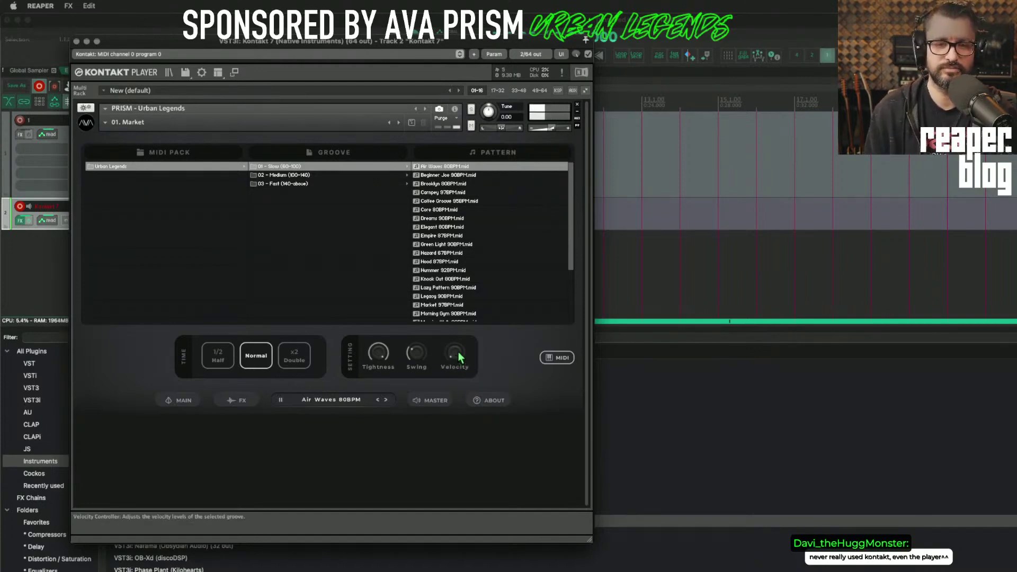
{"action": "left_click_drag", "start_coordinate": [456, 359], "coordinate": [462, 323]}
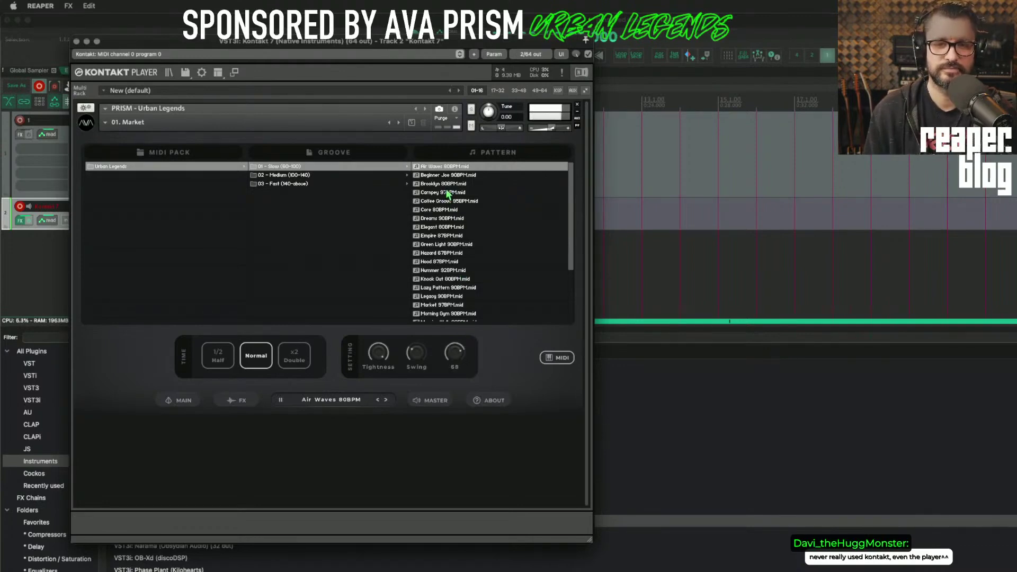
Audition the Beginner Joe 90BPM groove while adjusting its velocity, and change the pattern to Carnpey 97BPM.
{"action": "left_click", "coordinate": [386, 400]}
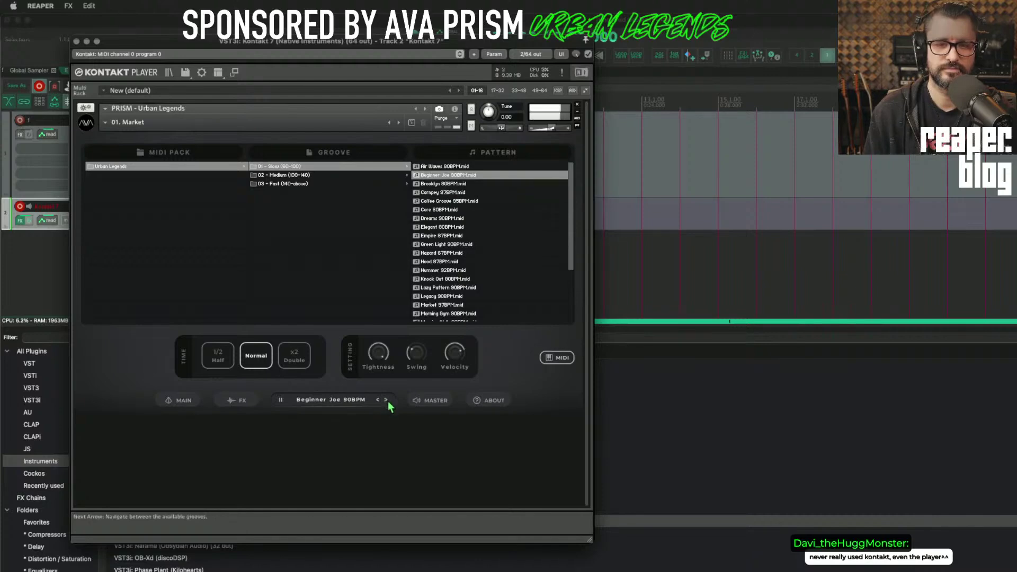
{"action": "left_click_drag", "start_coordinate": [454, 360], "coordinate": [459, 336]}
{"action": "left_click", "coordinate": [440, 192]}
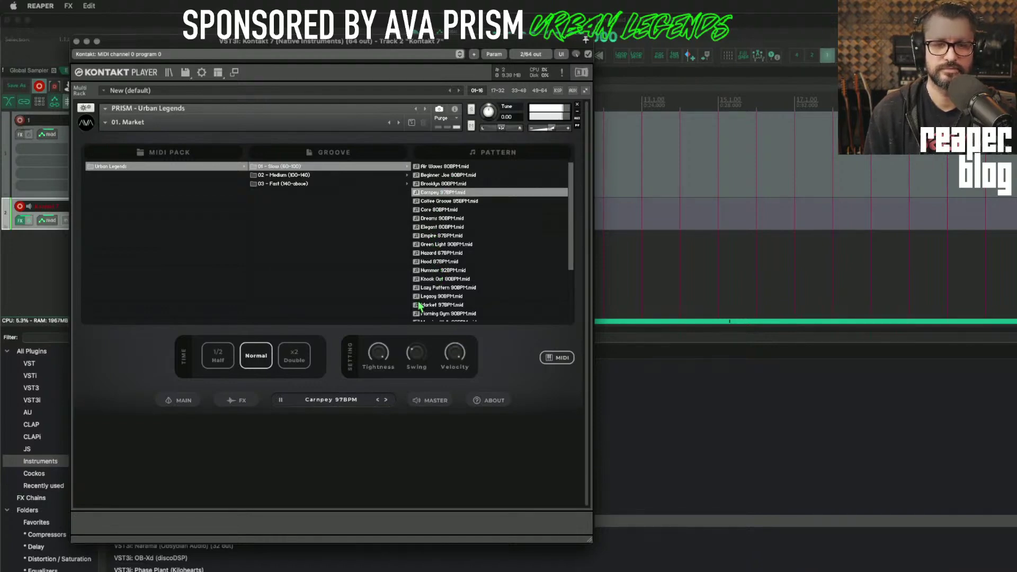
On the main page, rotate the prism step by step through the available kits while the Carnpey 97BPM groove plays.
{"action": "left_click", "coordinate": [183, 402]}
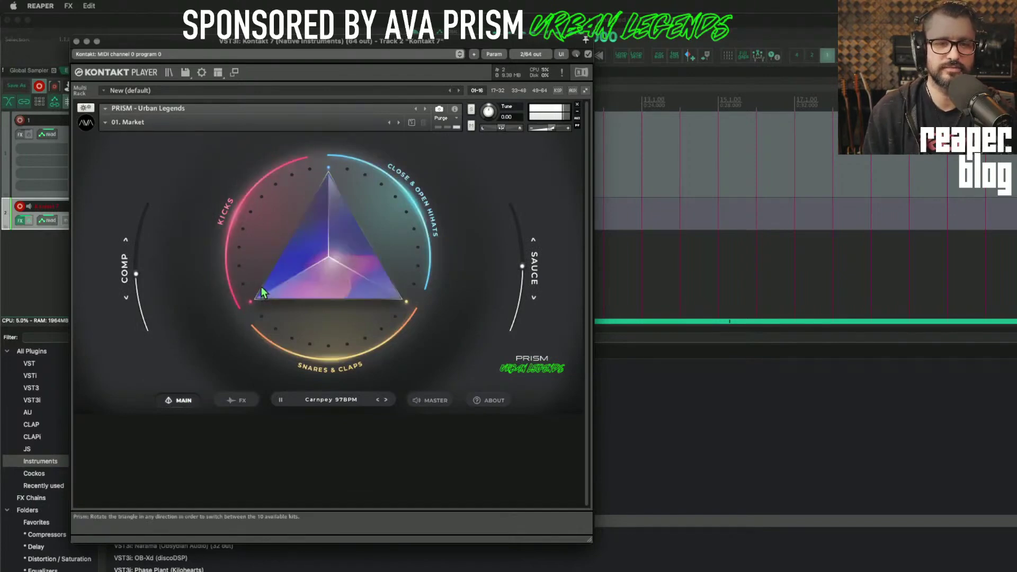
{"action": "left_click_drag", "start_coordinate": [262, 294], "coordinate": [259, 279]}
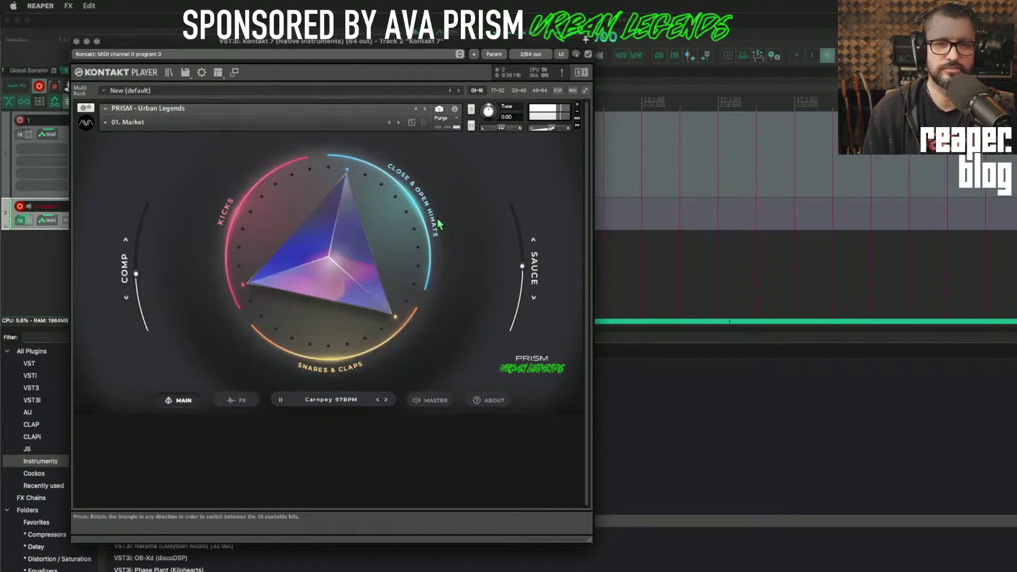
{"action": "left_click_drag", "start_coordinate": [254, 287], "coordinate": [254, 274]}
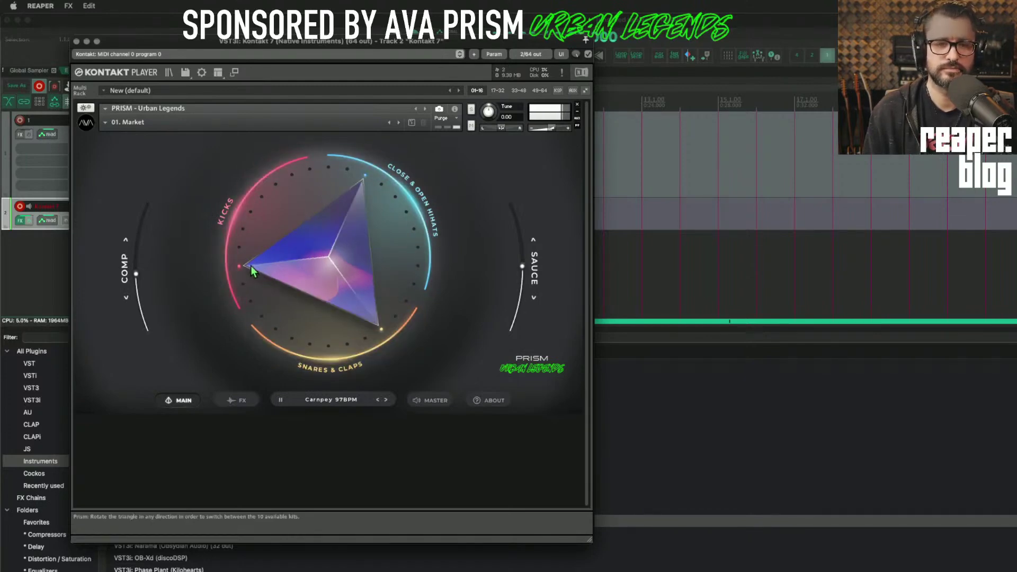
{"action": "left_click_drag", "start_coordinate": [251, 267], "coordinate": [250, 260]}
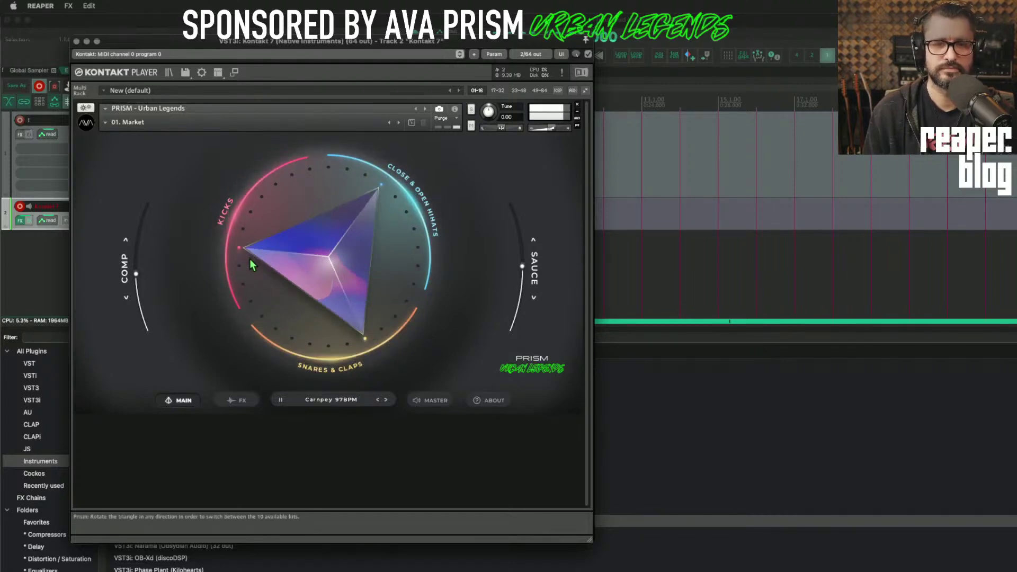
{"action": "left_click_drag", "start_coordinate": [256, 257], "coordinate": [257, 249]}
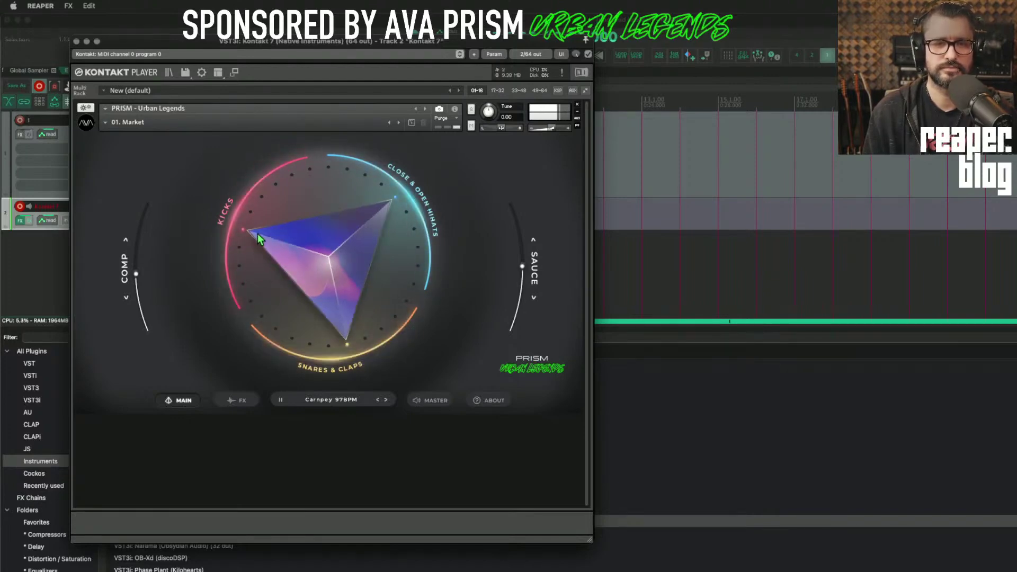
{"action": "left_click_drag", "start_coordinate": [258, 235], "coordinate": [260, 224]}
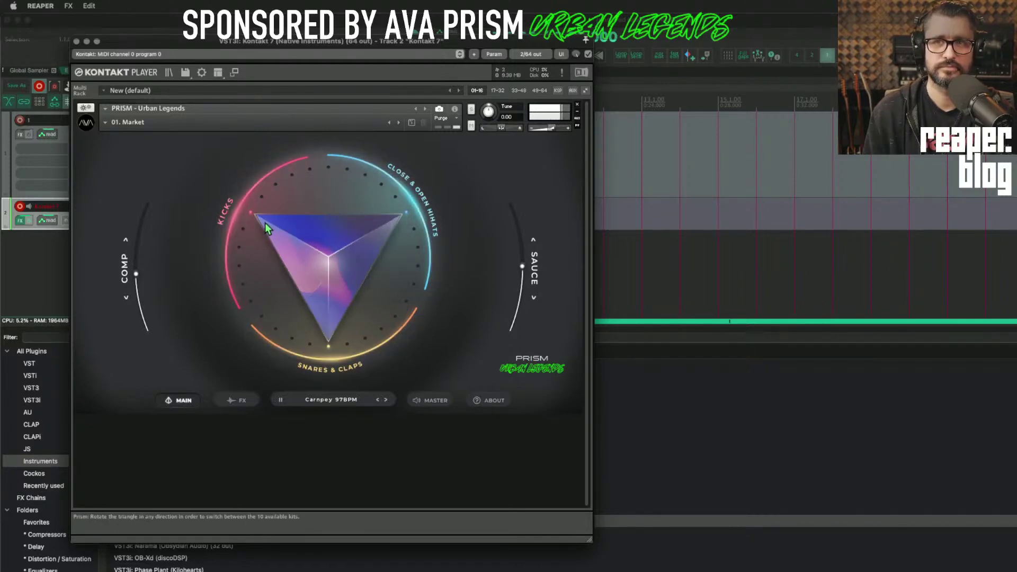
{"action": "left_click_drag", "start_coordinate": [266, 227], "coordinate": [271, 221]}
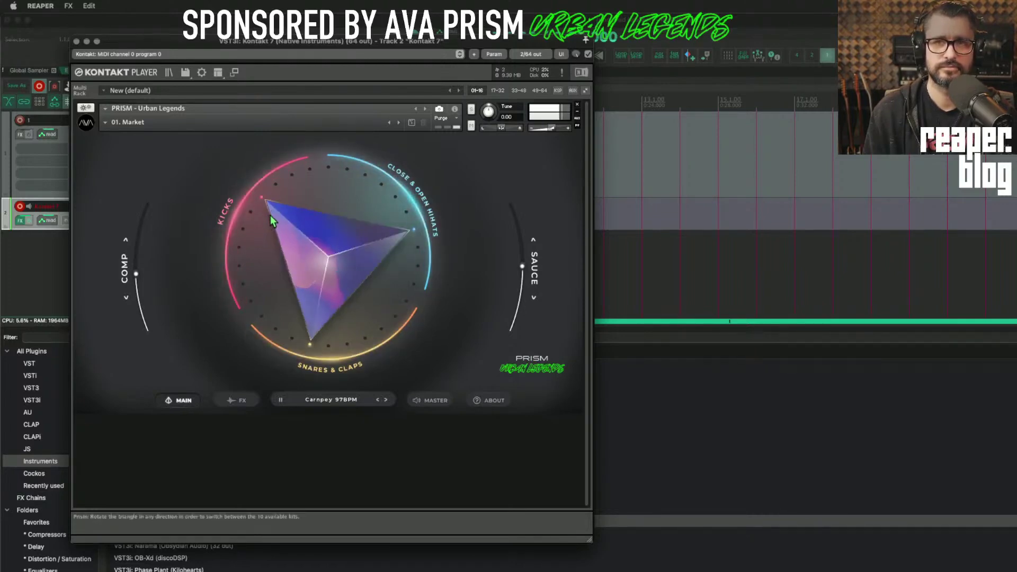
{"action": "left_click_drag", "start_coordinate": [270, 223], "coordinate": [288, 202]}
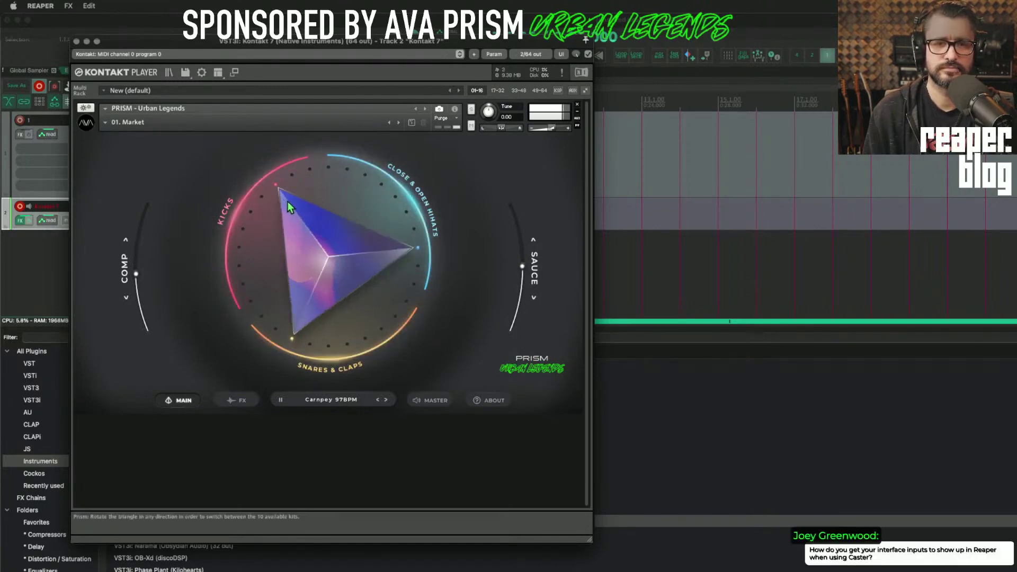
{"action": "left_click_drag", "start_coordinate": [295, 208], "coordinate": [303, 193]}
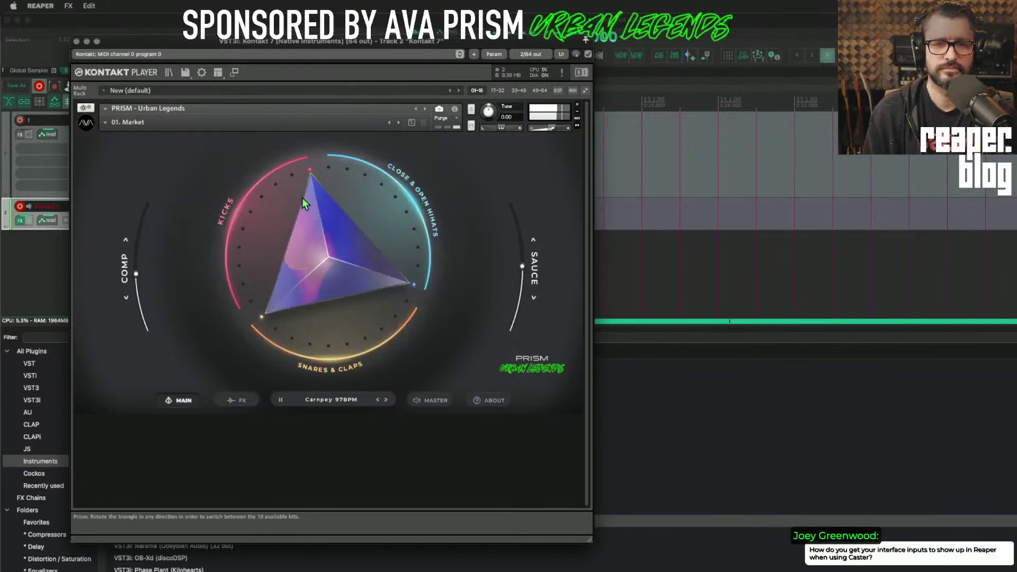
Stop the groove, preview the Dreams, Kick 10 sample on the FX page, and change the kick to Smack, Kick 9.
{"action": "left_click", "coordinate": [239, 402]}
{"action": "left_click", "coordinate": [281, 400]}
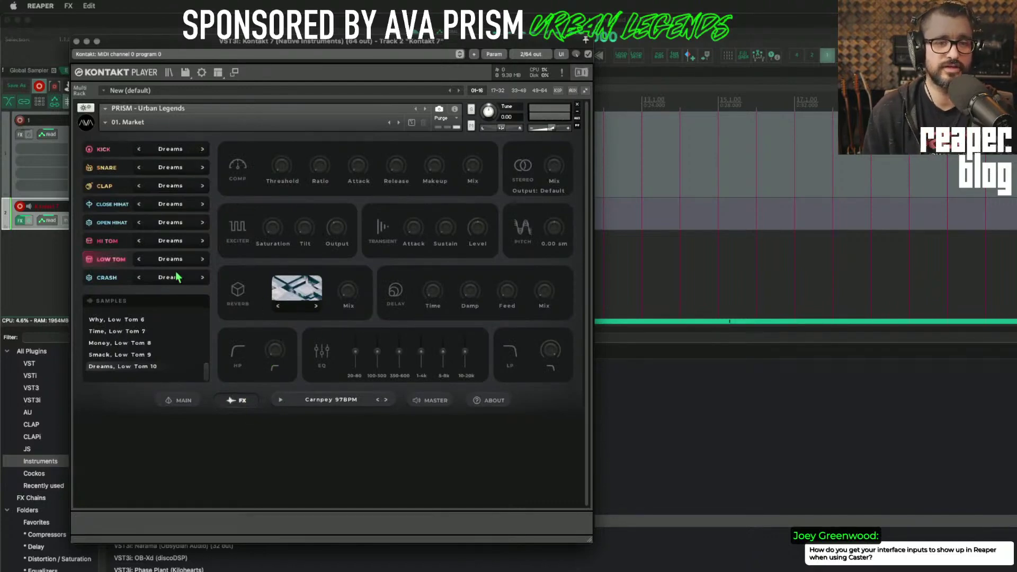
{"action": "left_click", "coordinate": [109, 152]}
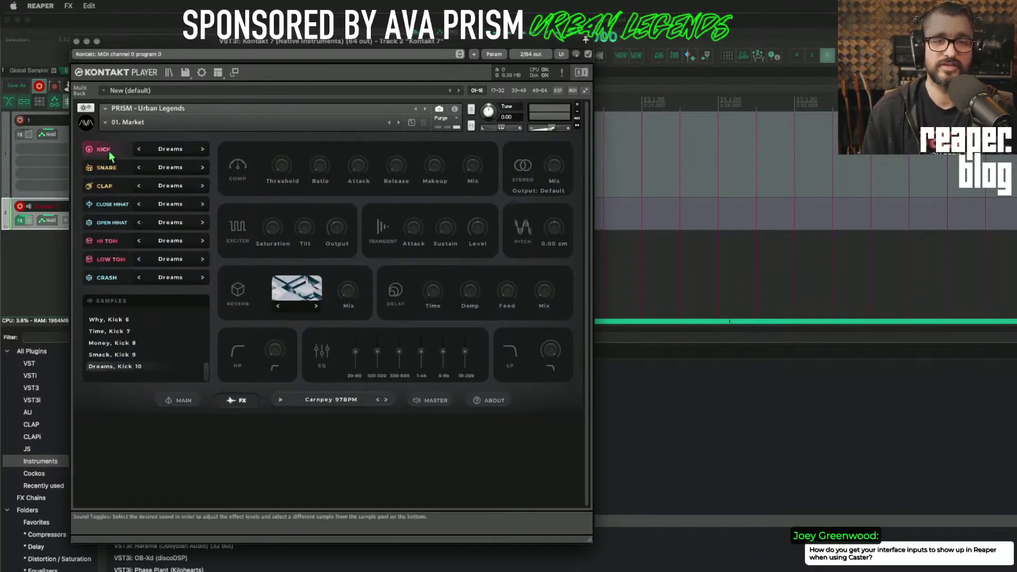
{"action": "left_click", "coordinate": [111, 367]}
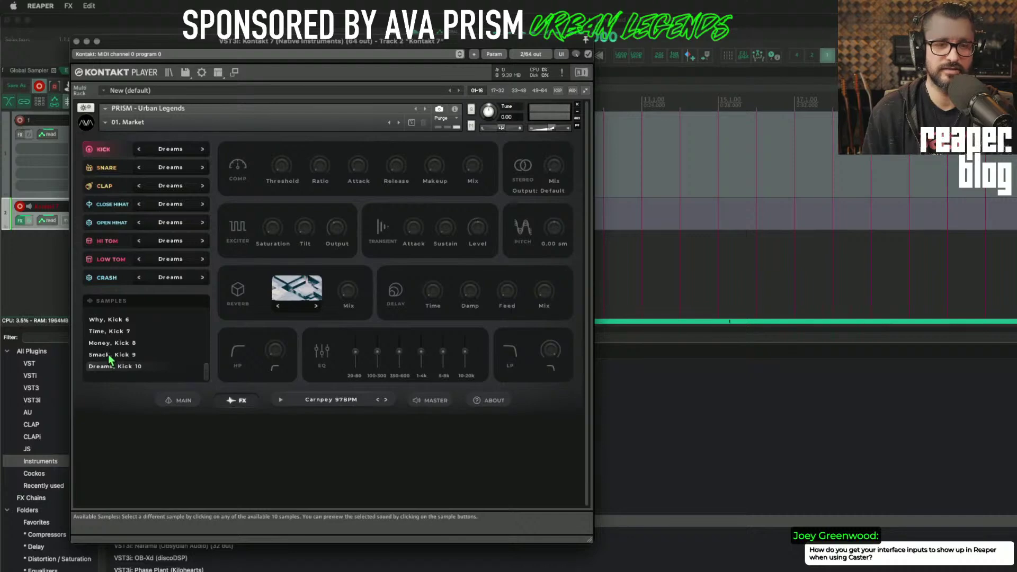
{"action": "left_click", "coordinate": [109, 354]}
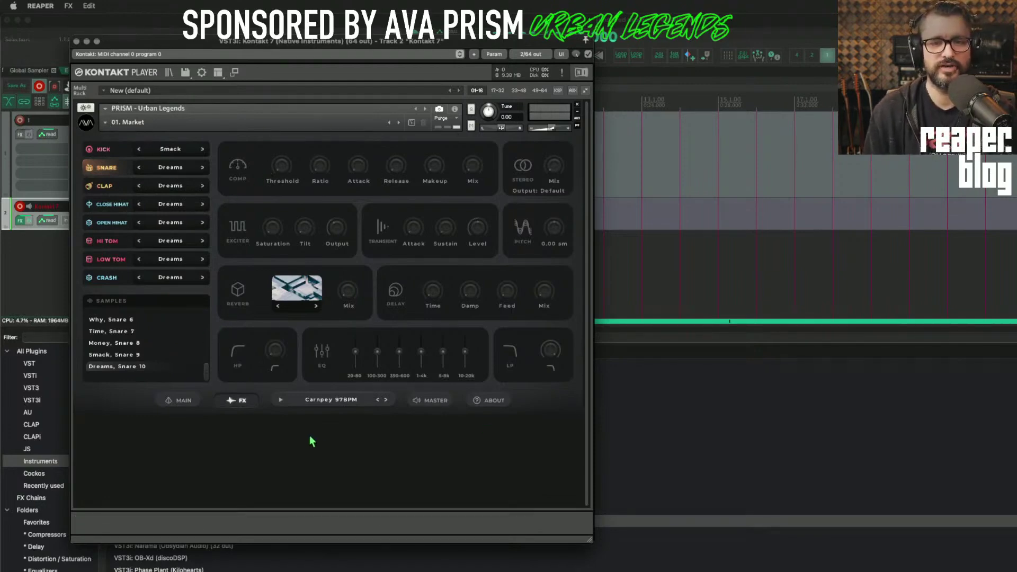
Load the first user snapshot, numbered 00.
{"action": "left_click", "coordinate": [124, 122]}
{"action": "mouse_move", "coordinate": [122, 145]}
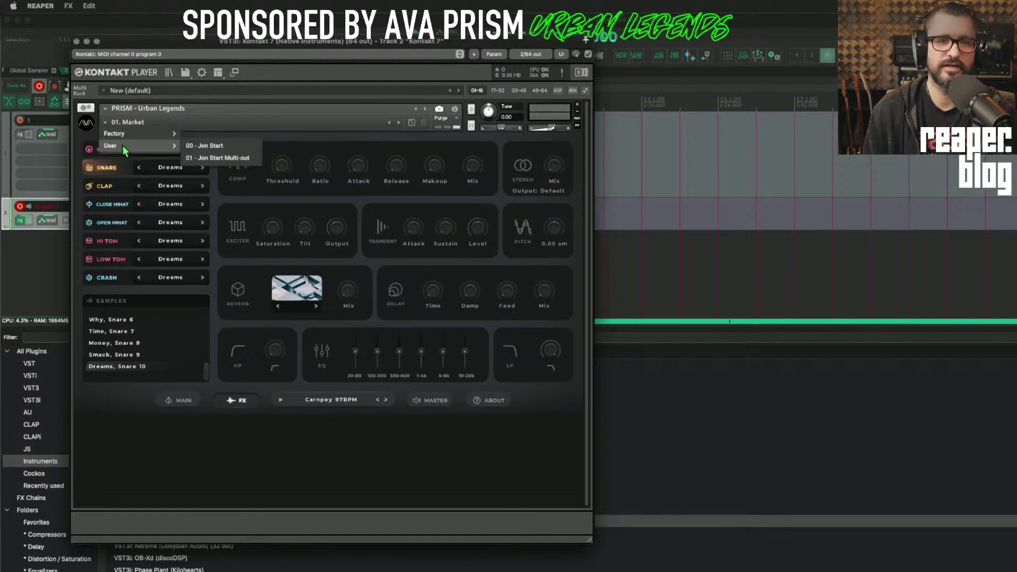
{"action": "left_click", "coordinate": [224, 151]}
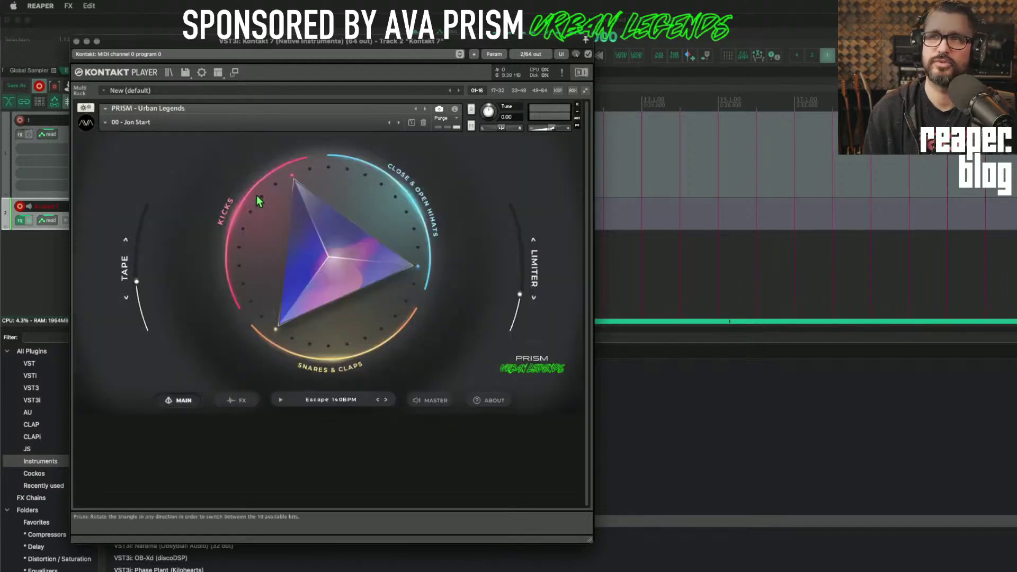
On the FX page, sweep the crash's transient Attack down to -100.0 ms and return it to 0.00 ms.
{"action": "left_click", "coordinate": [236, 400]}
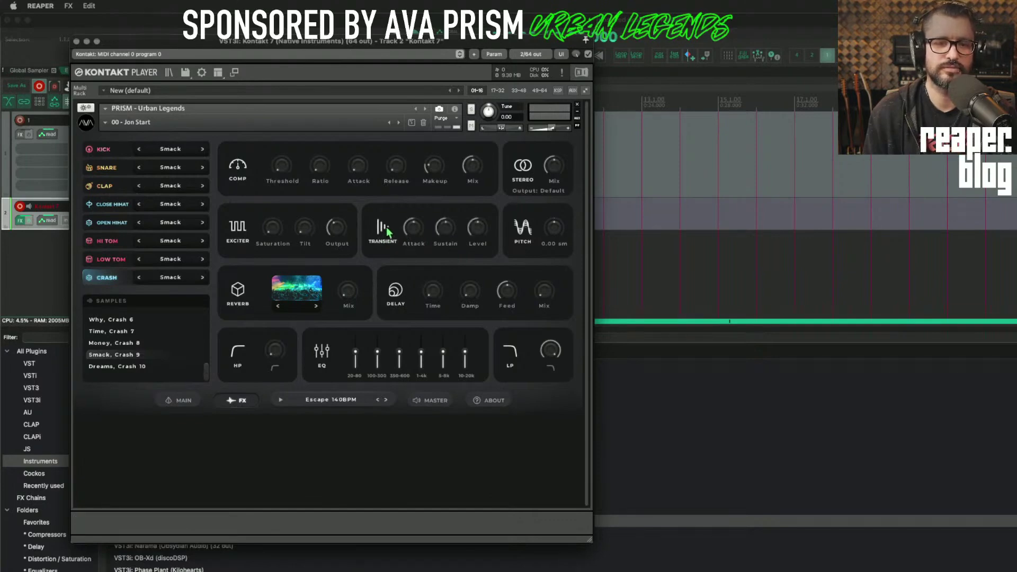
{"action": "left_click_drag", "start_coordinate": [415, 227], "coordinate": [408, 269]}
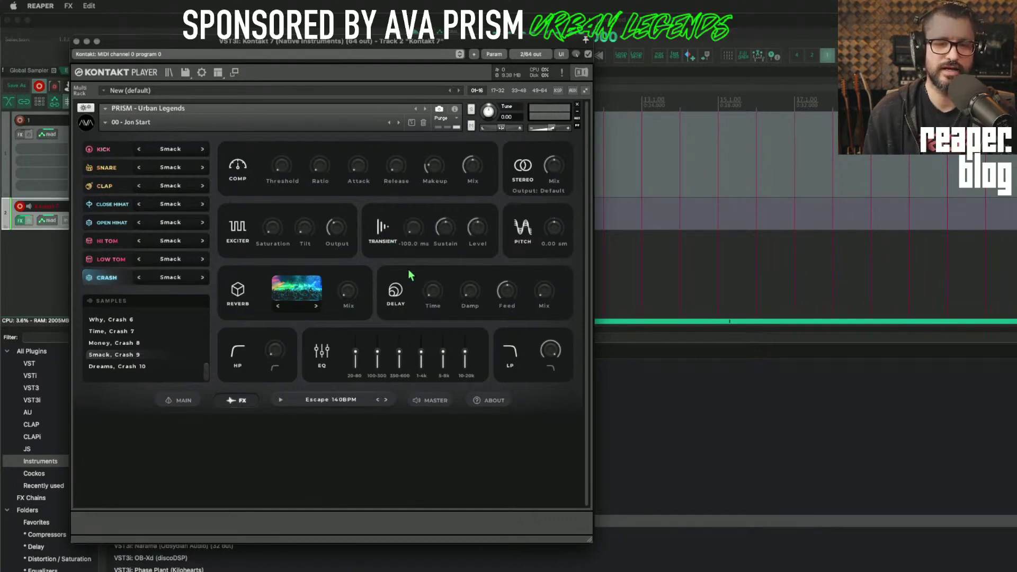
{"action": "left_click_drag", "start_coordinate": [412, 230], "coordinate": [415, 225]}
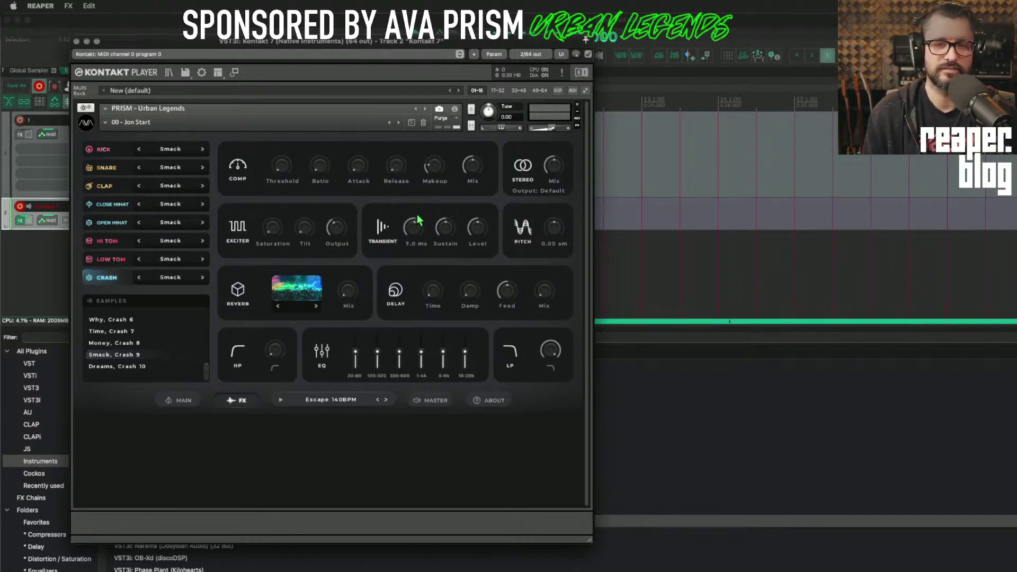
{"action": "left_click_drag", "start_coordinate": [417, 215], "coordinate": [399, 230]}
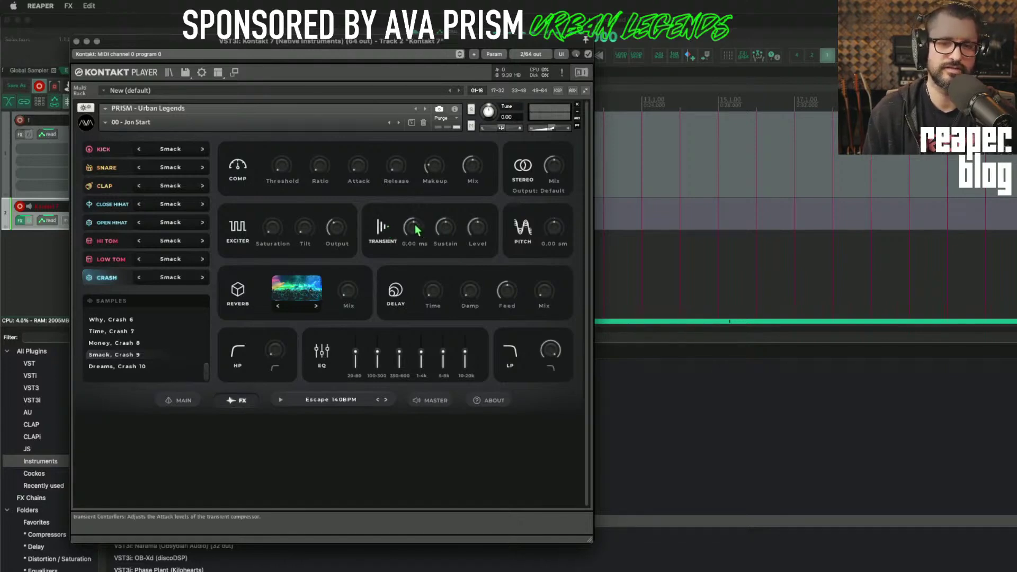
Play the Escape 140BPM groove and, on the main page, vary the Tape level, then switch that controller to Comp and adjust its level.
{"action": "left_click", "coordinate": [280, 400]}
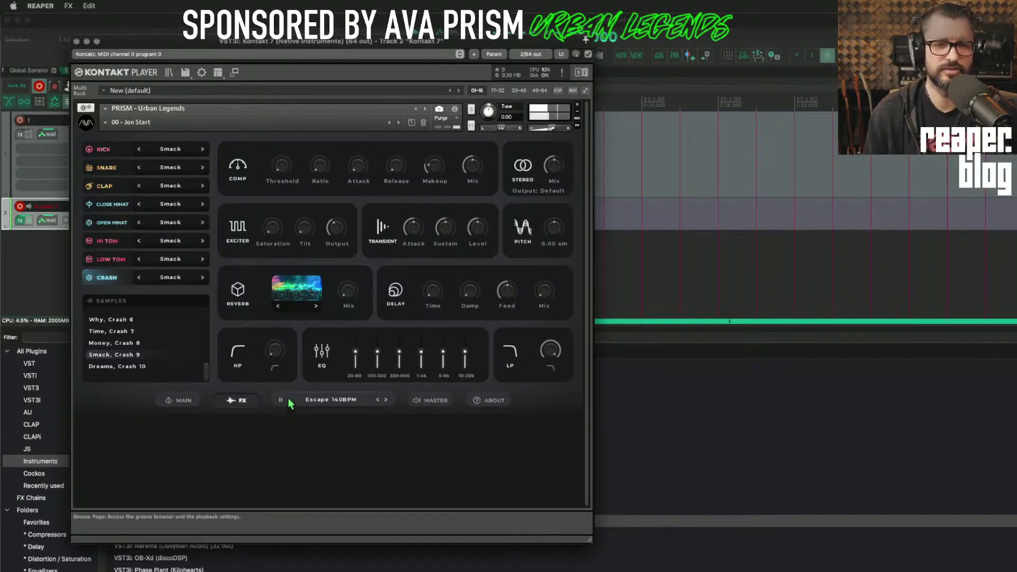
{"action": "left_click", "coordinate": [182, 402]}
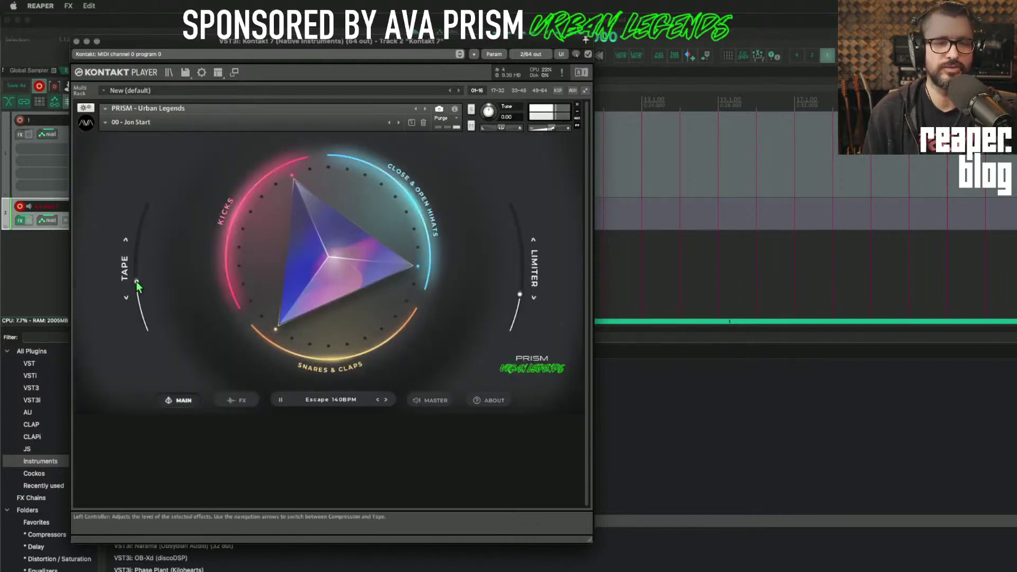
{"action": "left_click_drag", "start_coordinate": [136, 284], "coordinate": [124, 242]}
{"action": "left_click", "coordinate": [125, 241]}
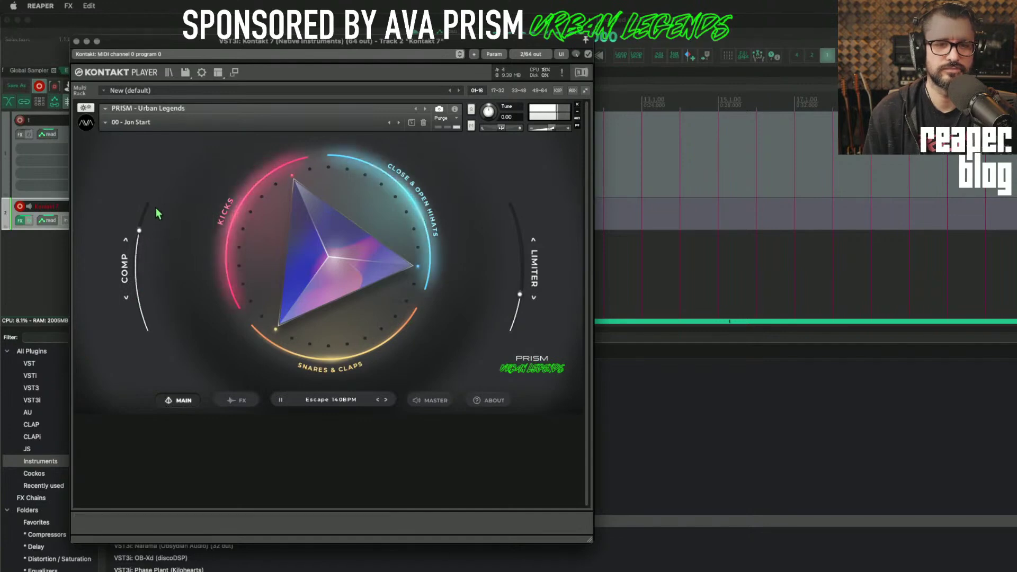
{"action": "left_click_drag", "start_coordinate": [157, 210], "coordinate": [174, 281]}
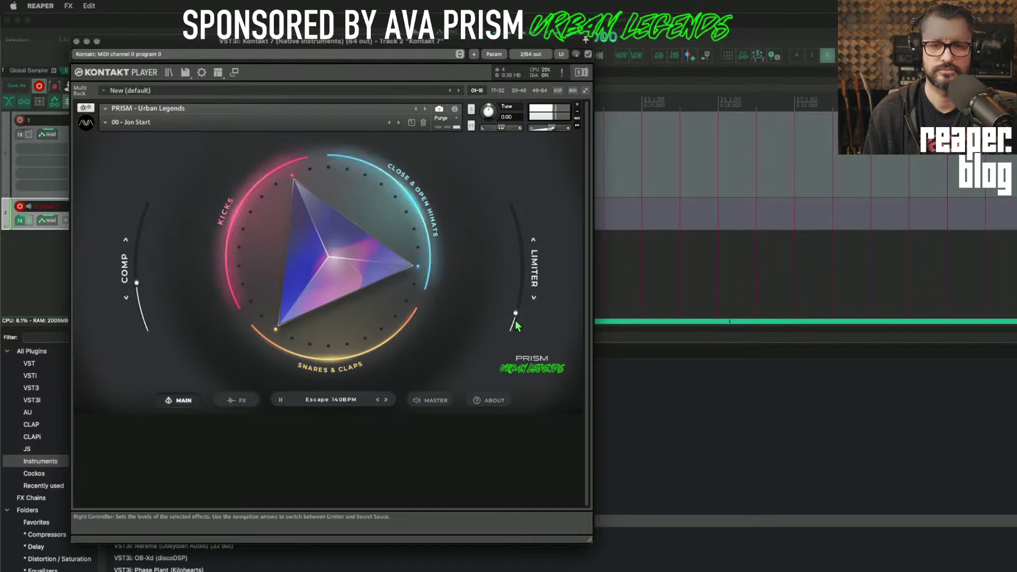
Vary the Limiter level while the groove plays, switch that controller to Sauce, and raise the Sauce level.
{"action": "left_click_drag", "start_coordinate": [515, 322], "coordinate": [531, 258]}
{"action": "left_click", "coordinate": [534, 298]}
{"action": "left_click_drag", "start_coordinate": [520, 292], "coordinate": [528, 212]}
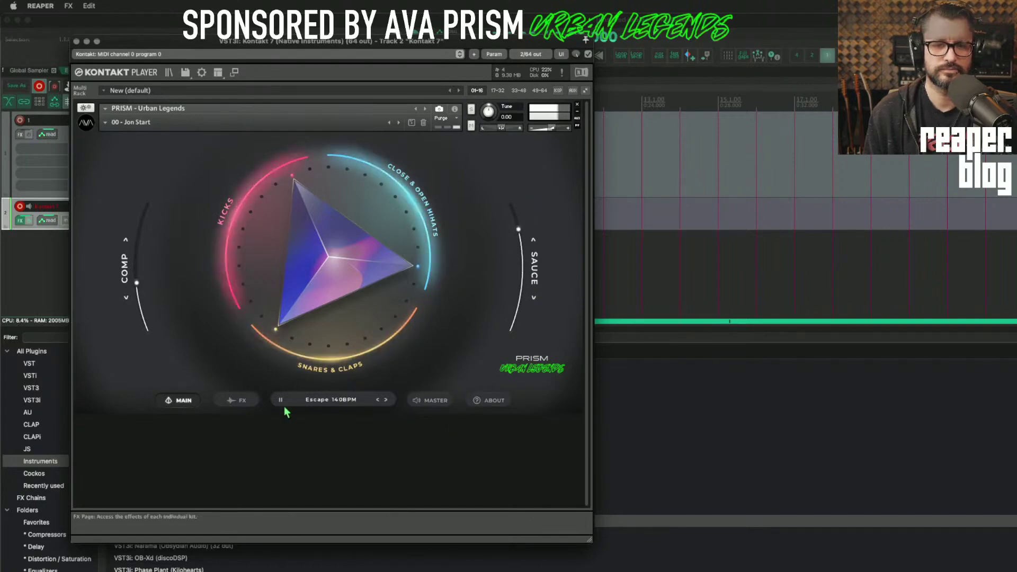
Adjust the Secret Sauce Mix on the master page while listening, and stop the groove.
{"action": "left_click", "coordinate": [436, 401]}
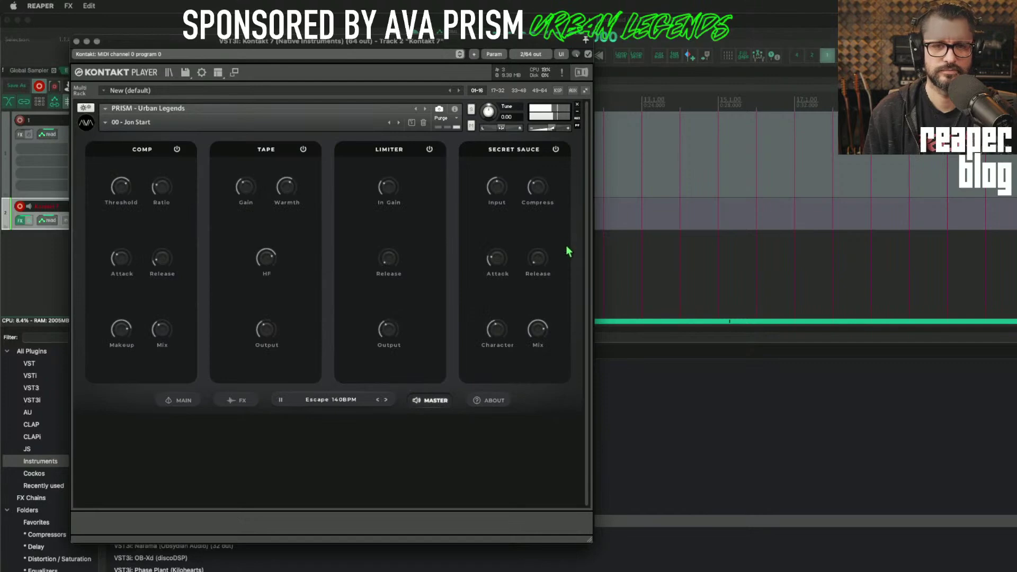
{"action": "left_click_drag", "start_coordinate": [547, 331], "coordinate": [541, 346]}
{"action": "left_click_drag", "start_coordinate": [546, 348], "coordinate": [538, 334]}
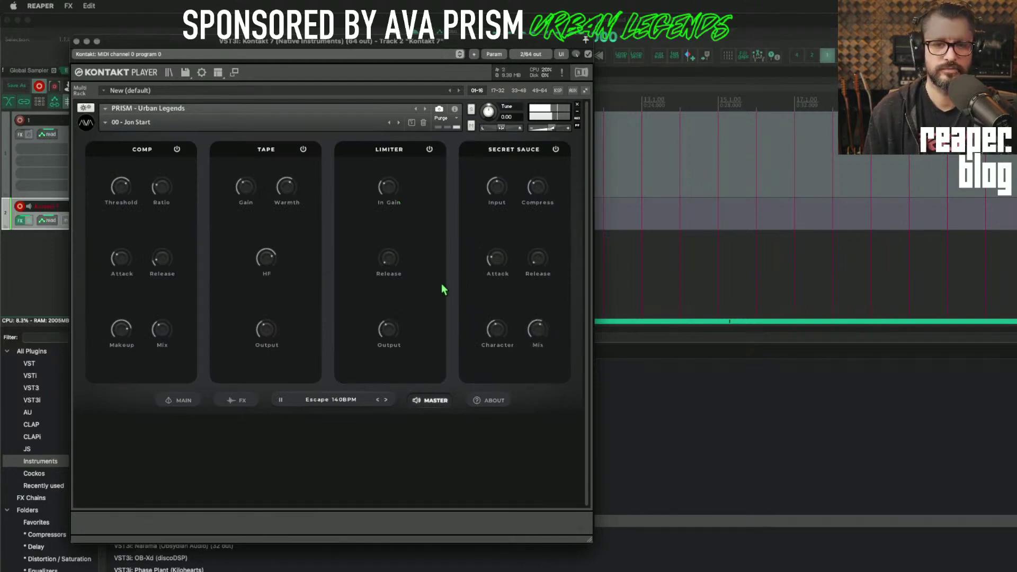
{"action": "left_click", "coordinate": [281, 402]}
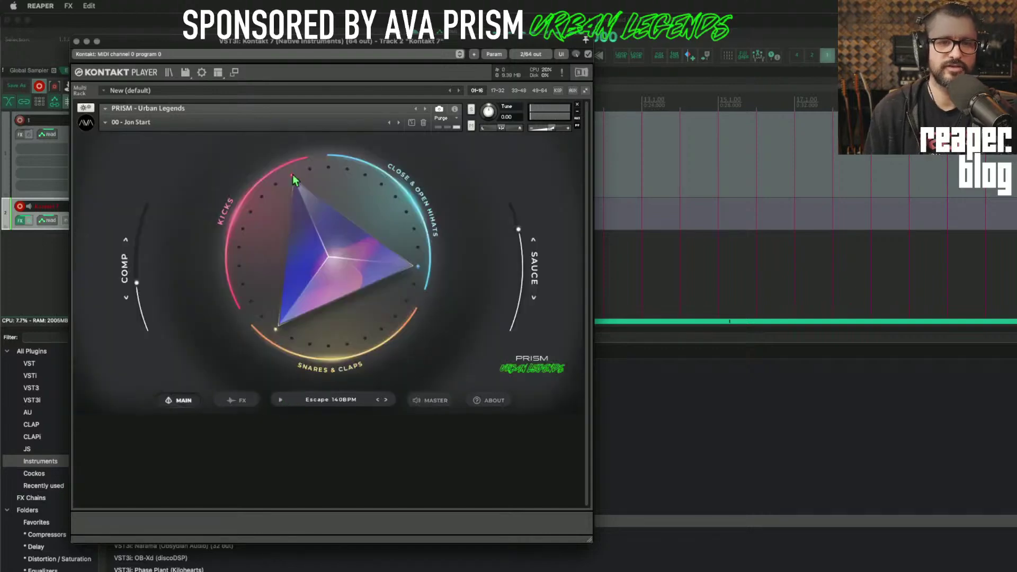
Examine the Tape Warmth and Secret Sauce Mix controls on the master page.
{"action": "left_click", "coordinate": [437, 405]}
{"action": "mouse_move", "coordinate": [285, 196]}
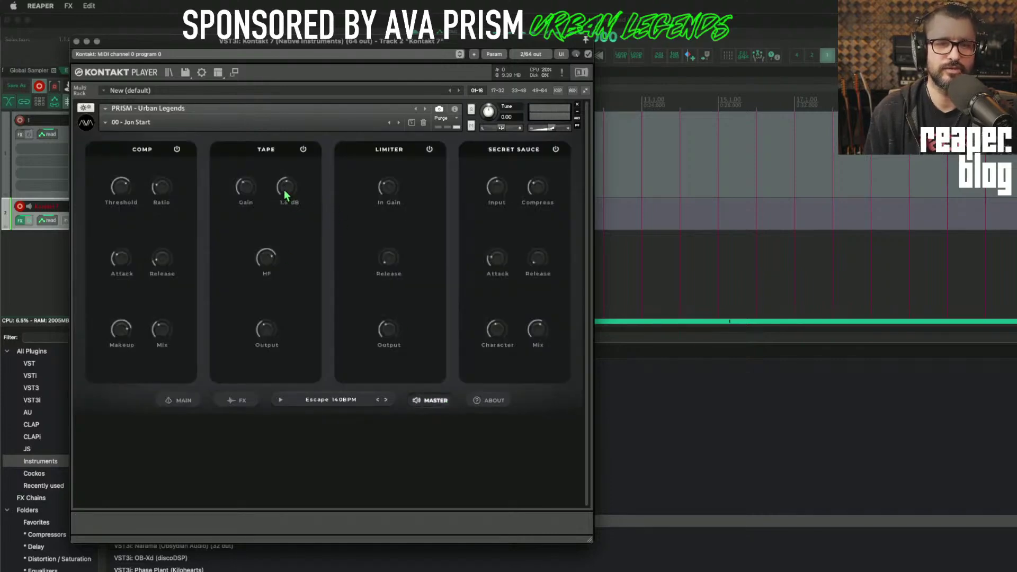
{"action": "mouse_move", "coordinate": [538, 328]}
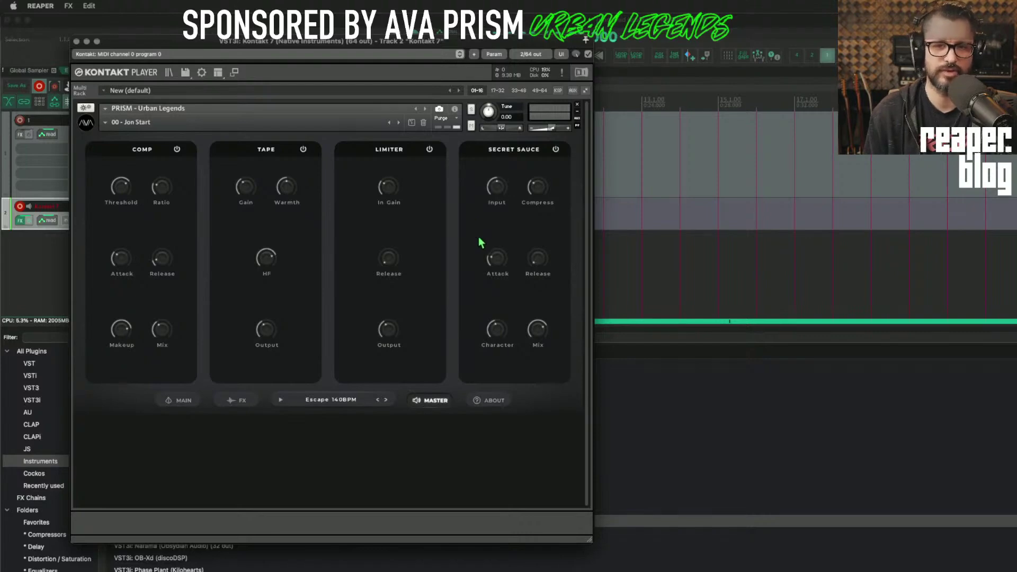
Examine the individual output options for the crash on the FX page, leaving its output on Default.
{"action": "left_click", "coordinate": [240, 404]}
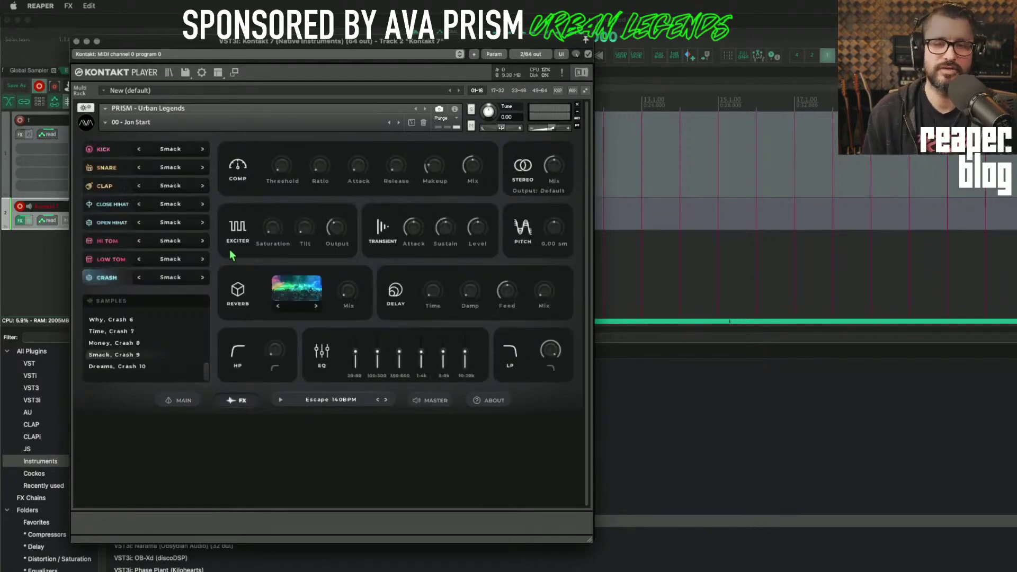
{"action": "left_click", "coordinate": [543, 192]}
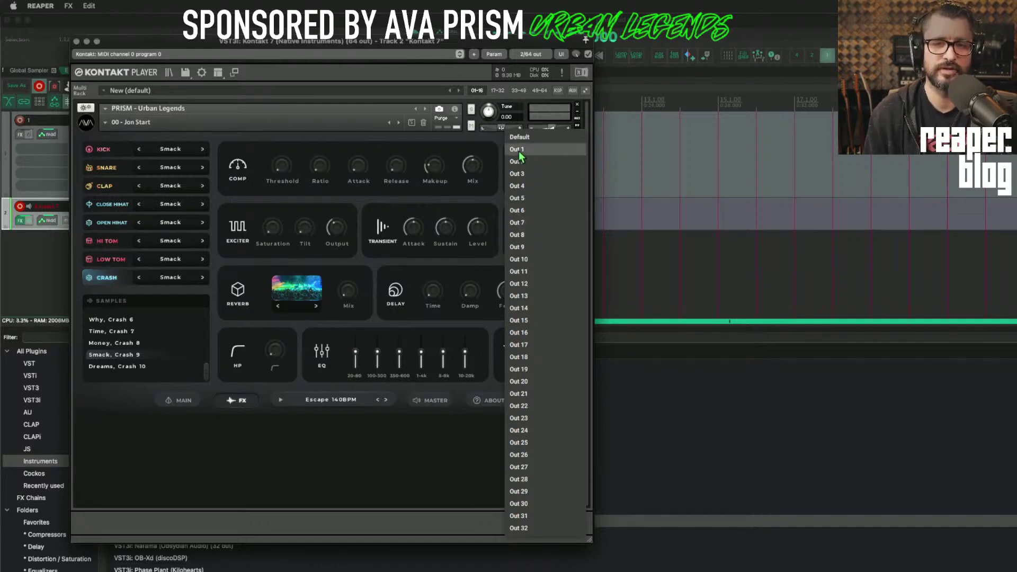
{"action": "left_click", "coordinate": [488, 148]}
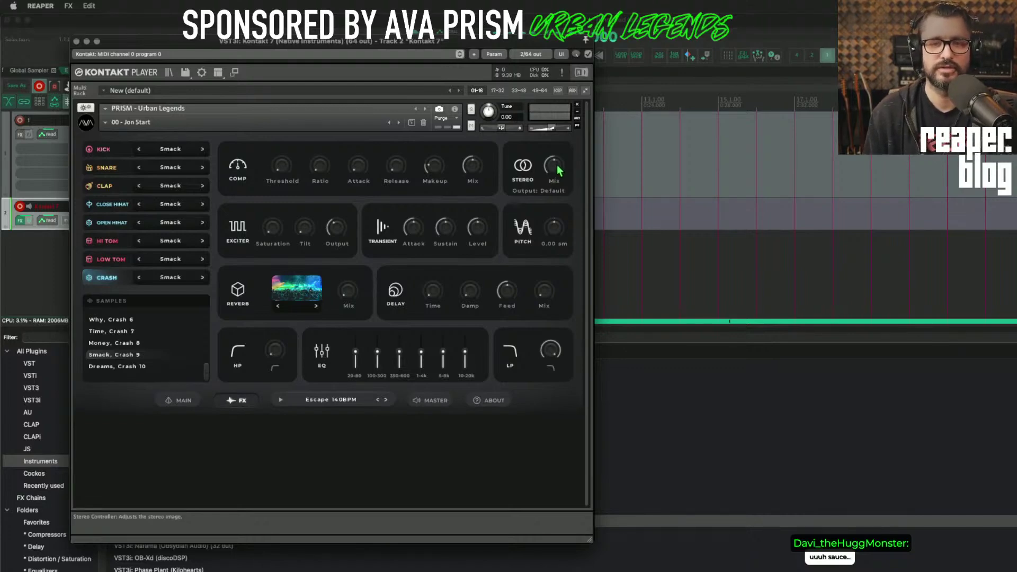
Bring the crash's Stereo Mix down to Mono and raise it again.
{"action": "left_click_drag", "start_coordinate": [557, 167], "coordinate": [547, 268]}
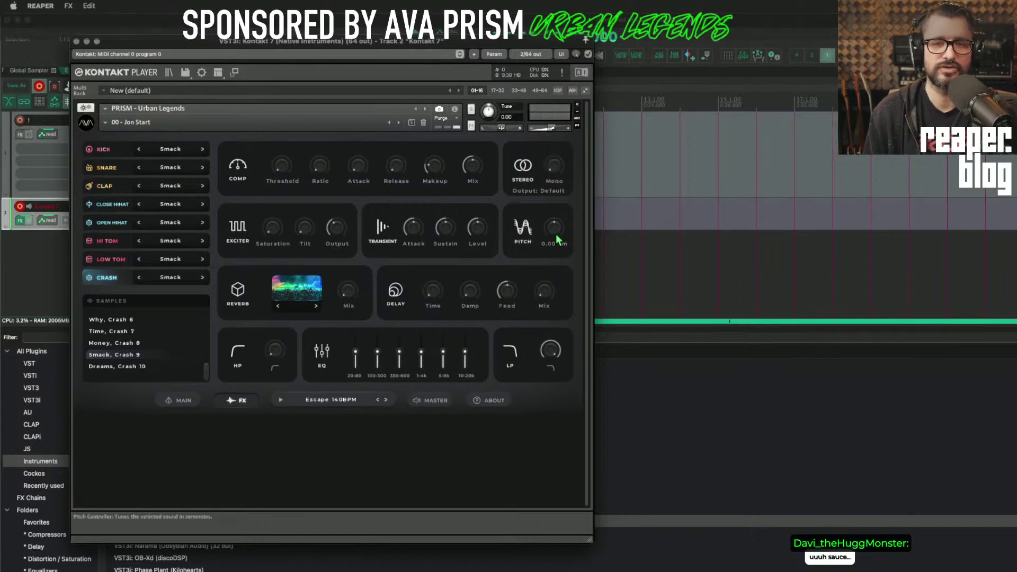
{"action": "left_click_drag", "start_coordinate": [564, 203], "coordinate": [557, 159]}
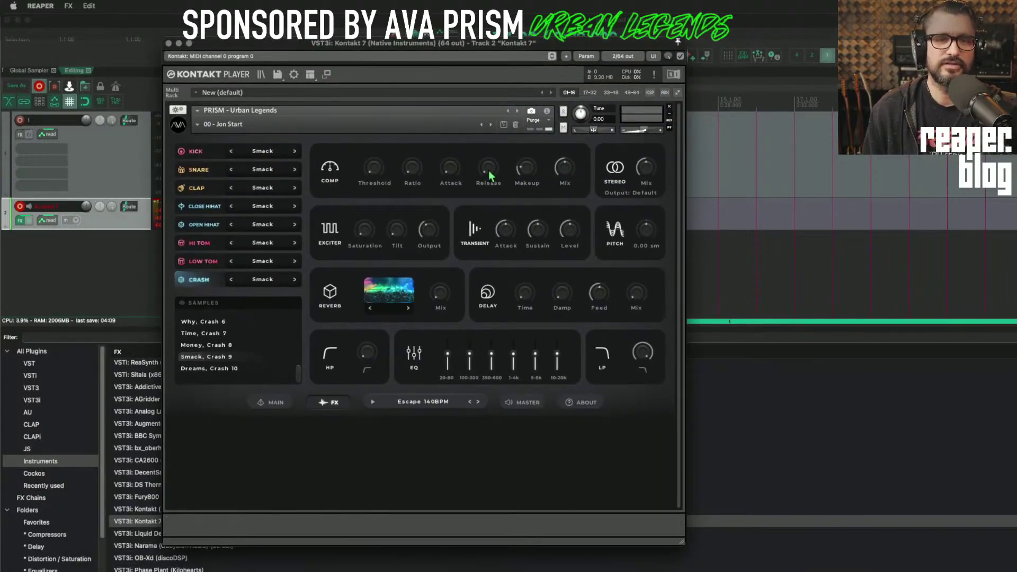
Examine the crash's individual output options and the plug-in pin connector of Kontakt 7 on track 2, keeping the existing routing.
{"action": "left_click", "coordinate": [635, 192]}
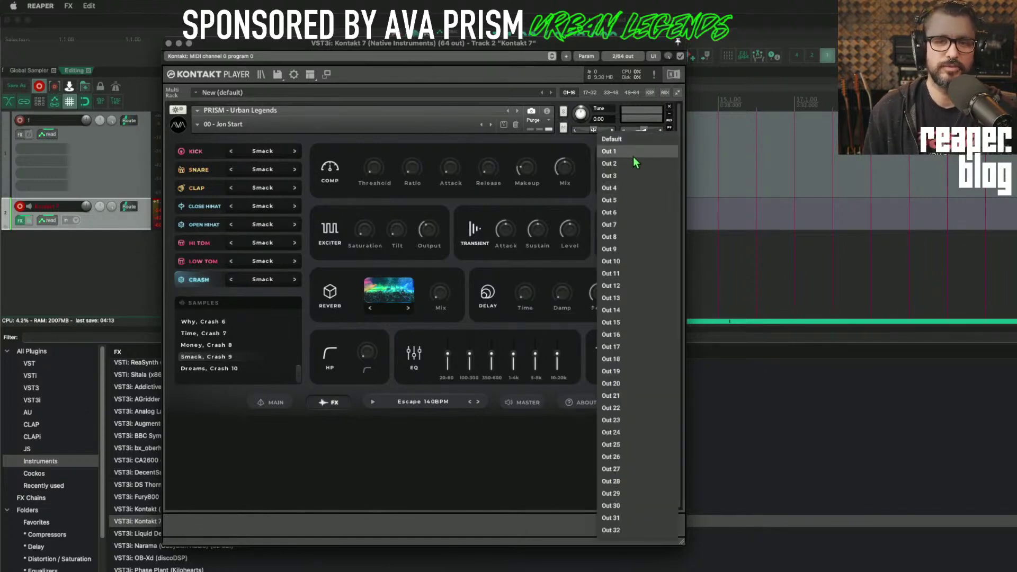
{"action": "left_click", "coordinate": [583, 152]}
{"action": "left_click_drag", "start_coordinate": [301, 43], "coordinate": [442, 64]}
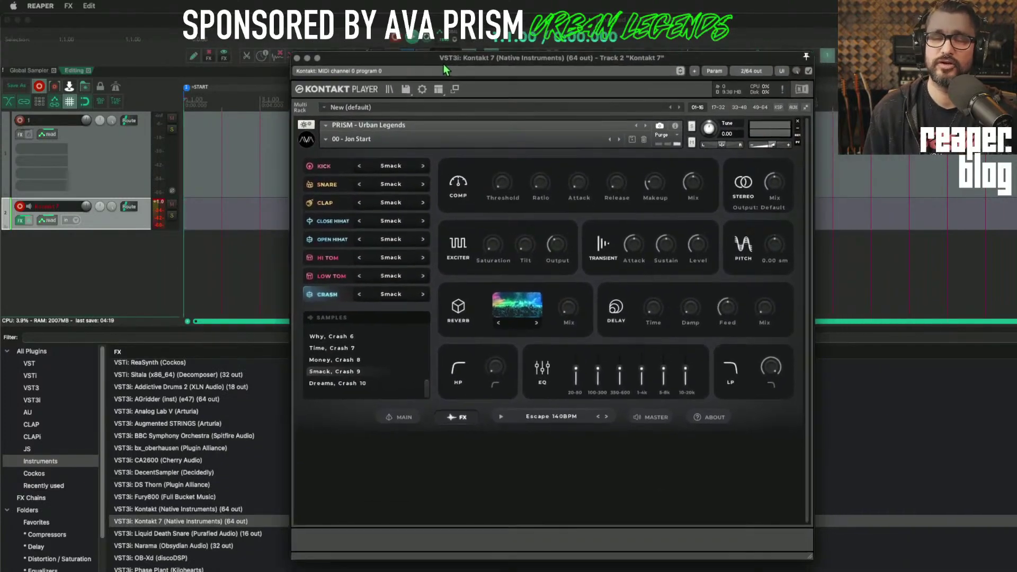
{"action": "left_click", "coordinate": [19, 220]}
{"action": "left_click_drag", "start_coordinate": [239, 59], "coordinate": [277, 142]}
{"action": "left_click", "coordinate": [758, 67]}
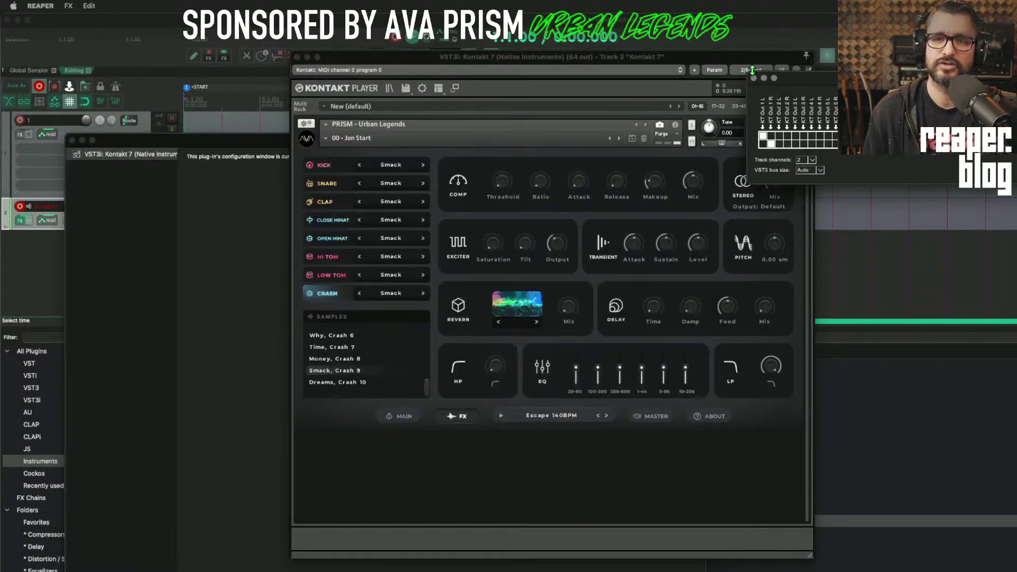
{"action": "left_click", "coordinate": [758, 67]}
{"action": "left_click_drag", "start_coordinate": [497, 134], "coordinate": [489, 137]}
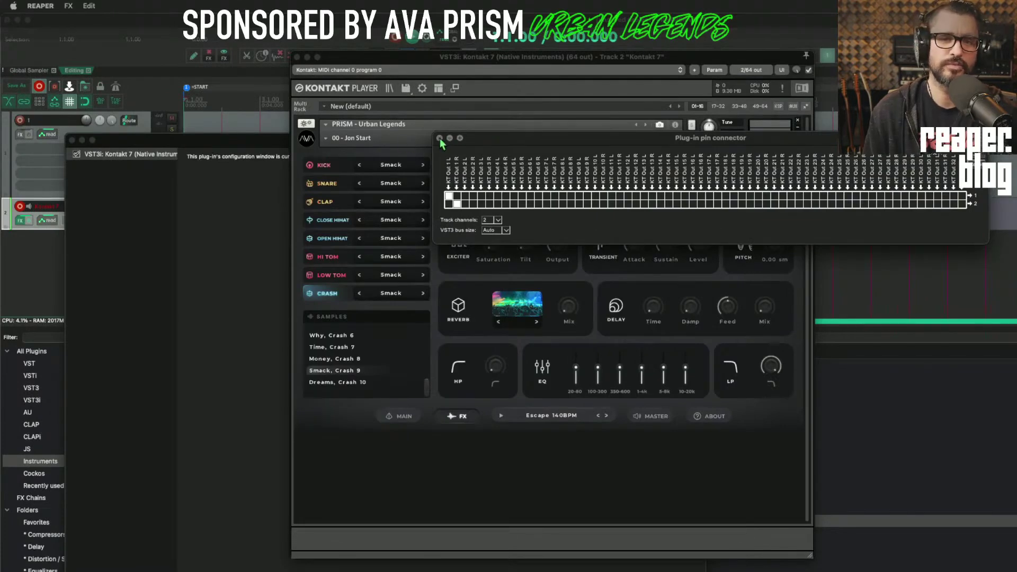
{"action": "left_click", "coordinate": [440, 138]}
Build multichannel routing for the output of Kontakt 7 on track 2, adding a new track for each of its 32 stereo outputs.
{"action": "left_click", "coordinate": [186, 143]}
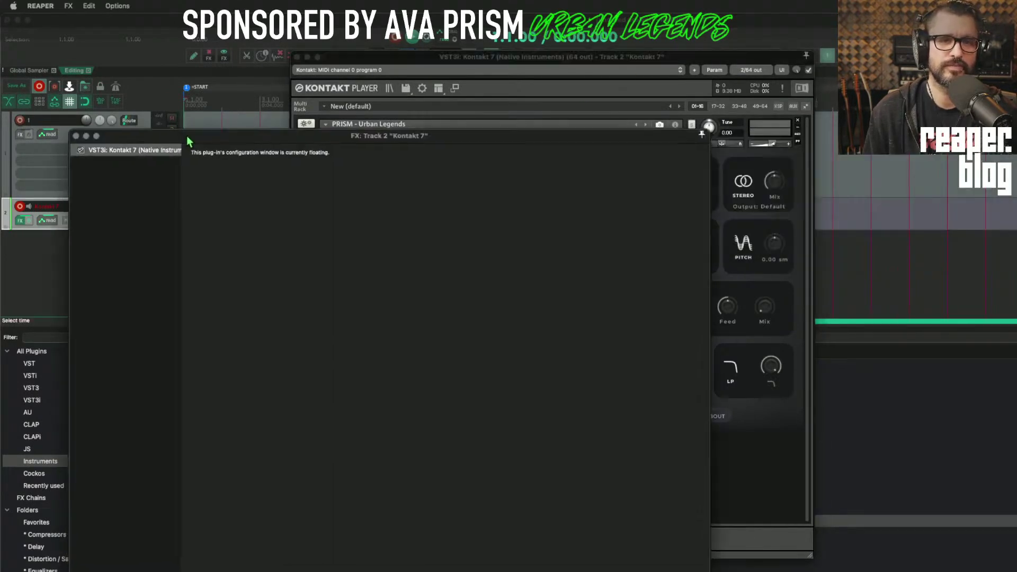
{"action": "left_click_drag", "start_coordinate": [186, 143], "coordinate": [208, 90]}
{"action": "right_click", "coordinate": [164, 103]}
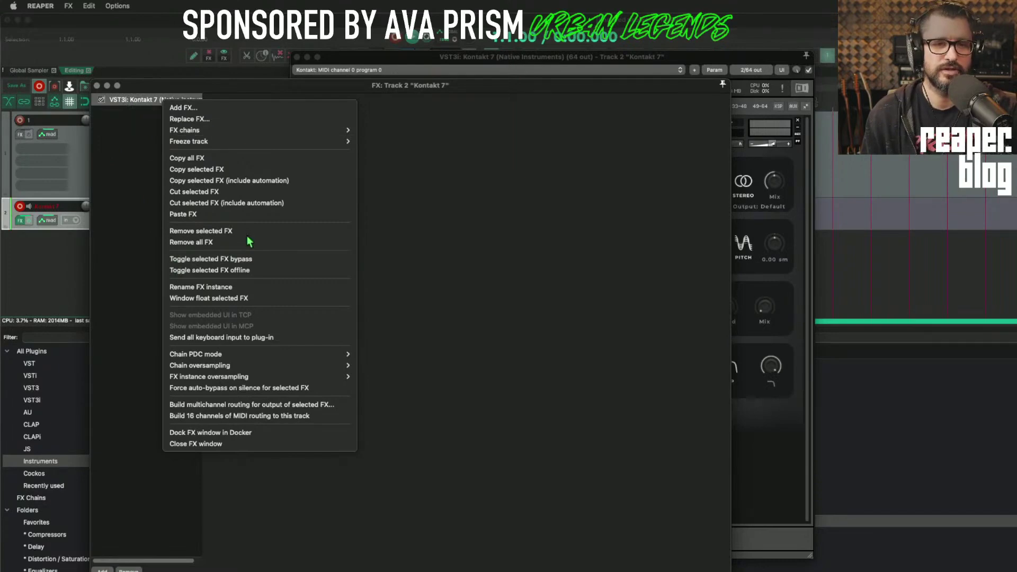
{"action": "mouse_move", "coordinate": [257, 377]}
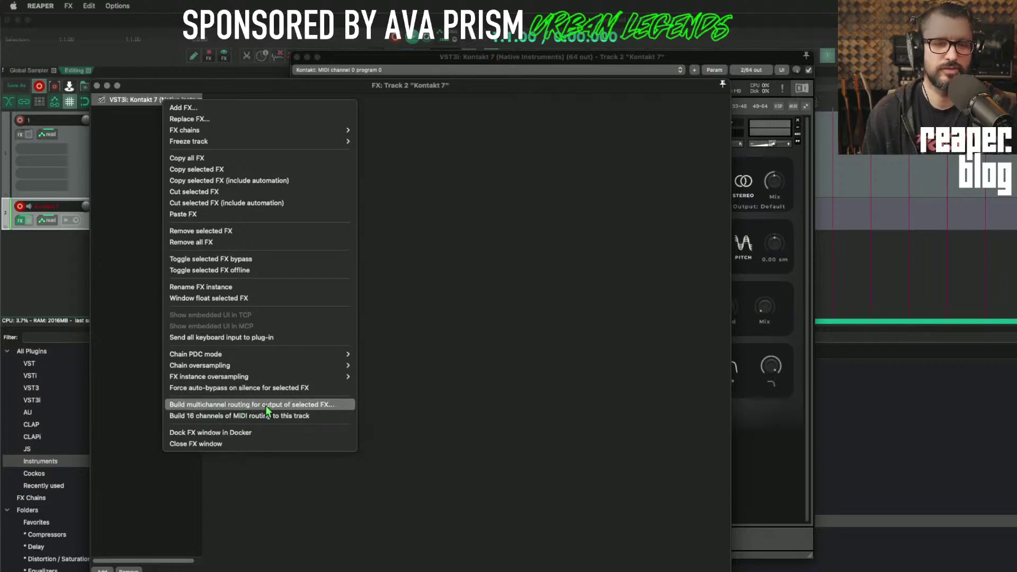
{"action": "left_click", "coordinate": [316, 406]}
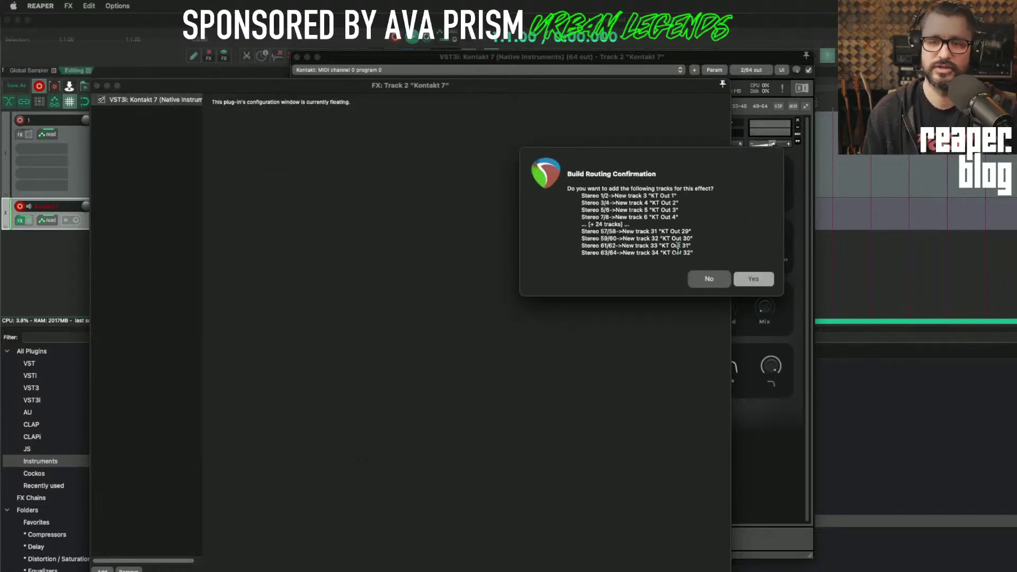
{"action": "left_click", "coordinate": [752, 283]}
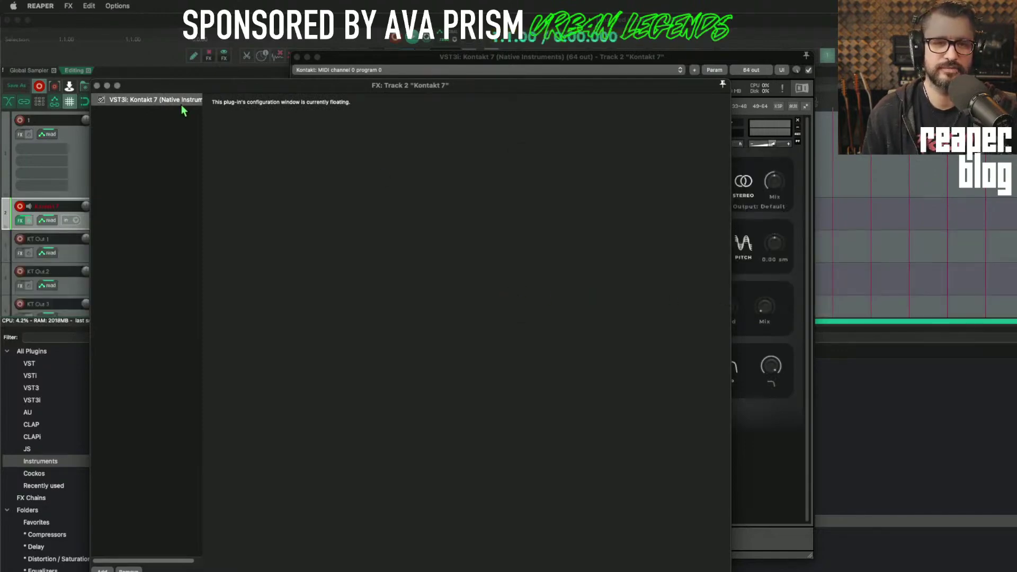
Close the FX chain window and load the user snapshot 01 - Jon Start Multi-out in PRISM Urban Legends.
{"action": "left_click", "coordinate": [97, 86]}
{"action": "left_click_drag", "start_coordinate": [361, 58], "coordinate": [187, 71]}
{"action": "left_click", "coordinate": [159, 150]}
{"action": "mouse_move", "coordinate": [177, 173]}
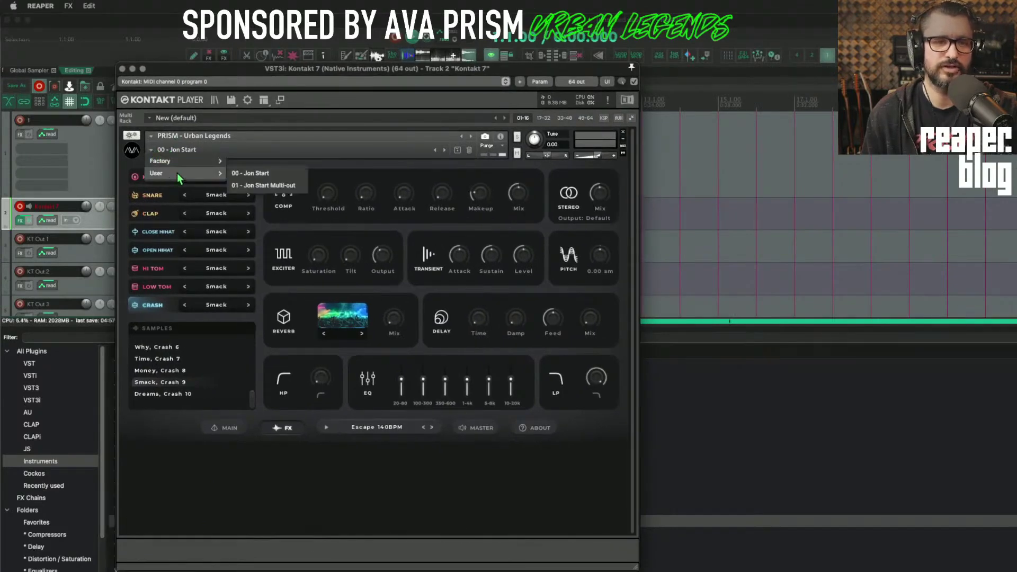
{"action": "left_click", "coordinate": [290, 186]}
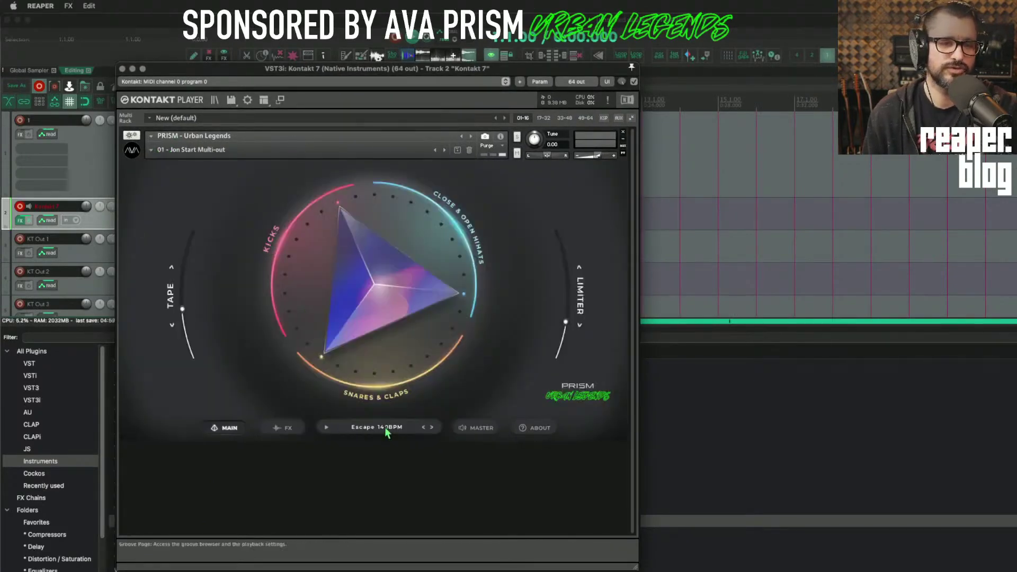
Examine the output assigned to the individual drums on the FX page, and review the master page.
{"action": "left_click", "coordinate": [283, 428]}
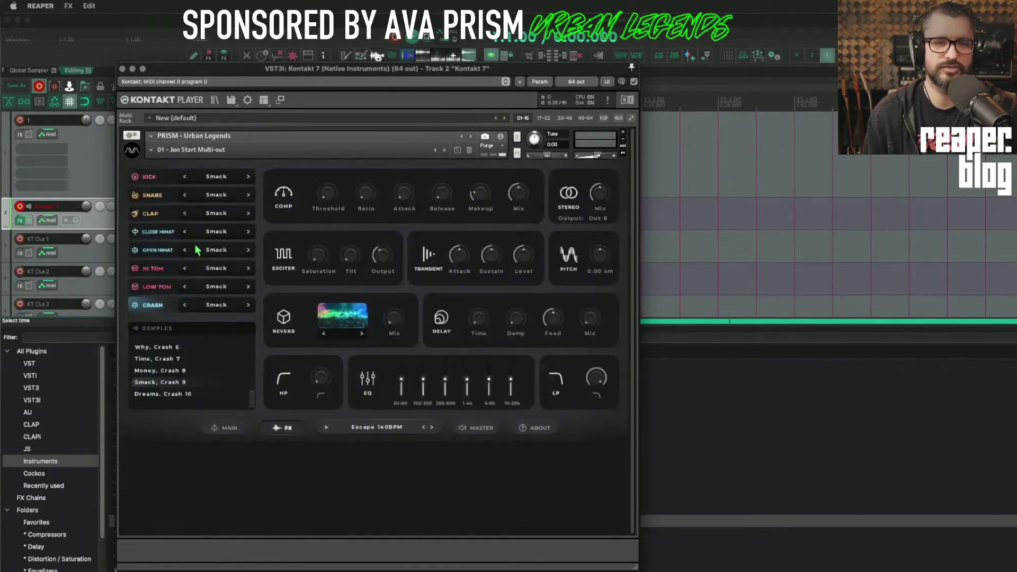
{"action": "left_click", "coordinate": [147, 179]}
{"action": "left_click", "coordinate": [151, 196]}
{"action": "left_click", "coordinate": [151, 214]}
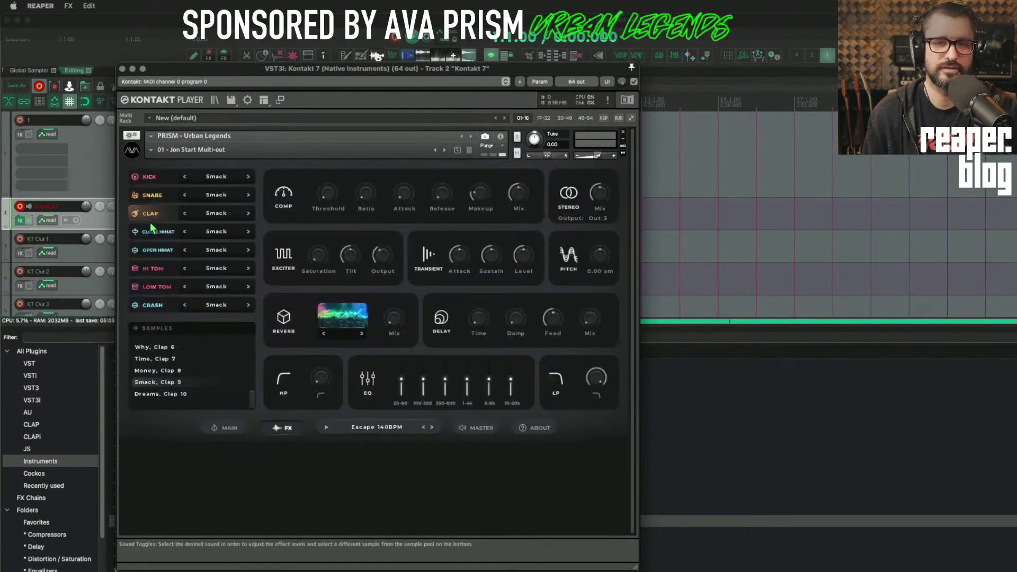
{"action": "left_click", "coordinate": [155, 233]}
{"action": "left_click", "coordinate": [158, 250]}
{"action": "left_click", "coordinate": [149, 178]}
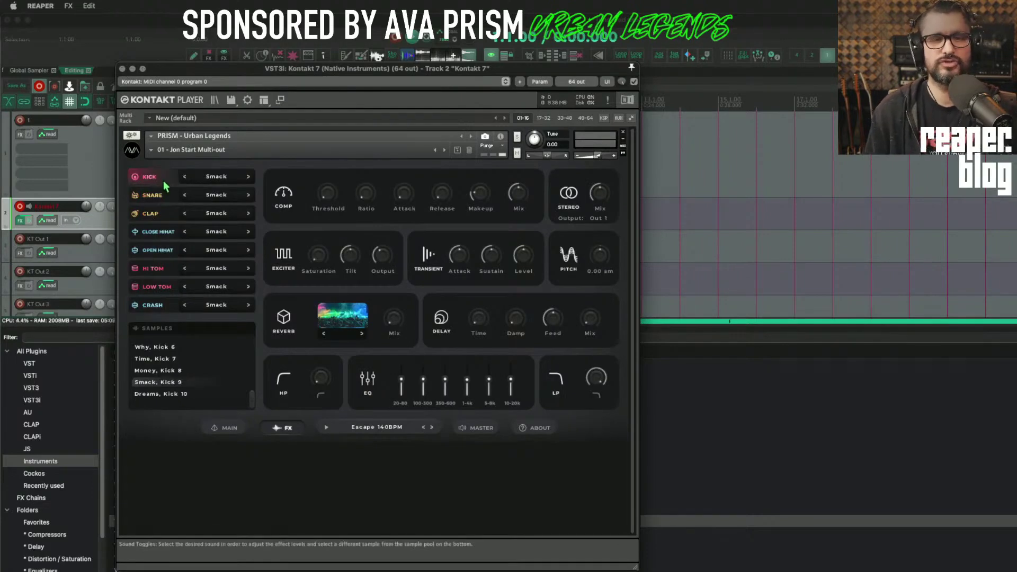
{"action": "left_click", "coordinate": [483, 428]}
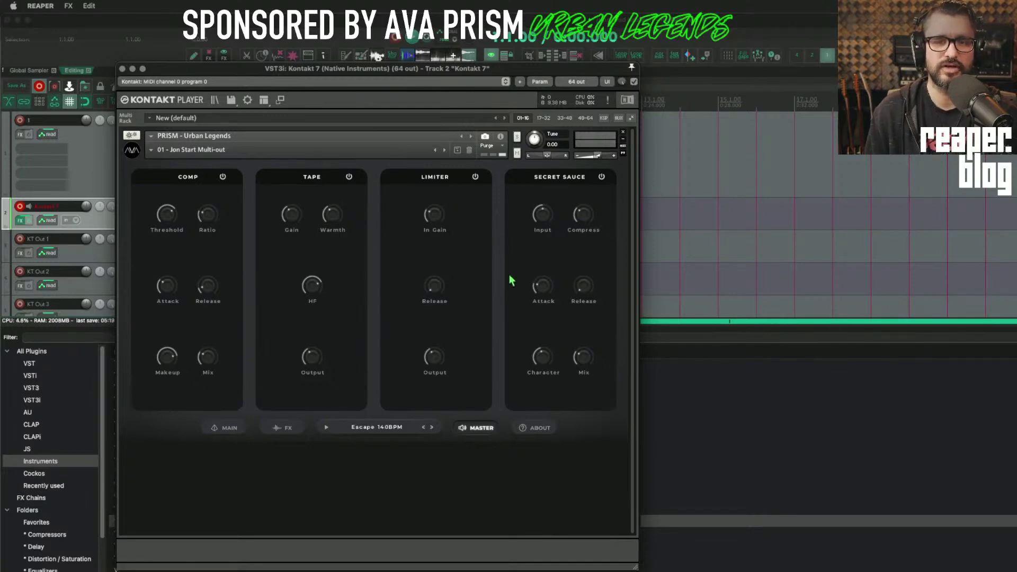
{"action": "left_click", "coordinate": [228, 428]}
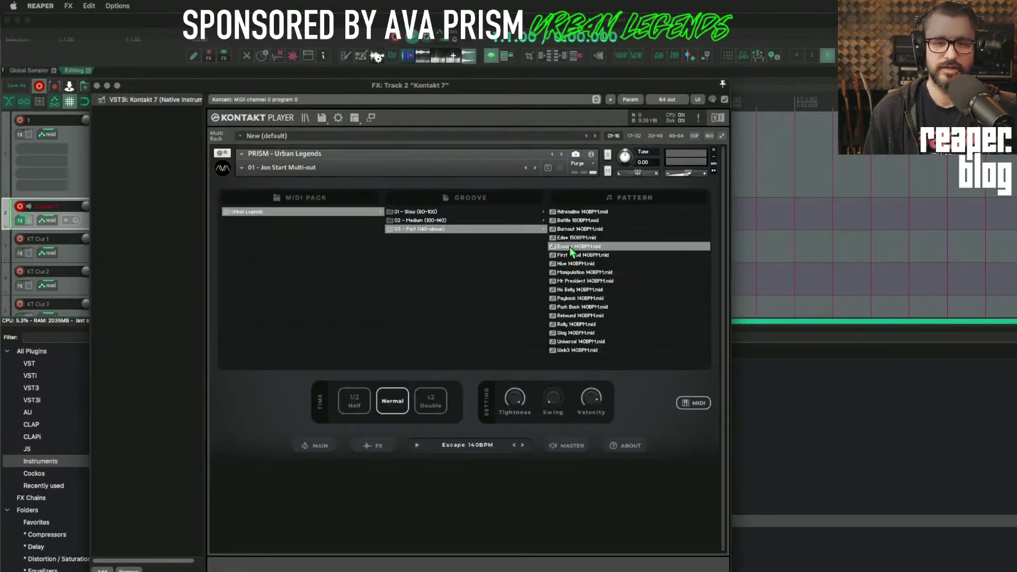
Place the Escape 140BPM groove at bar 5 and the Payback 140BPM groove at bar 14 on track 2 as MIDI items.
{"action": "left_click_drag", "start_coordinate": [506, 89], "coordinate": [472, 333]}
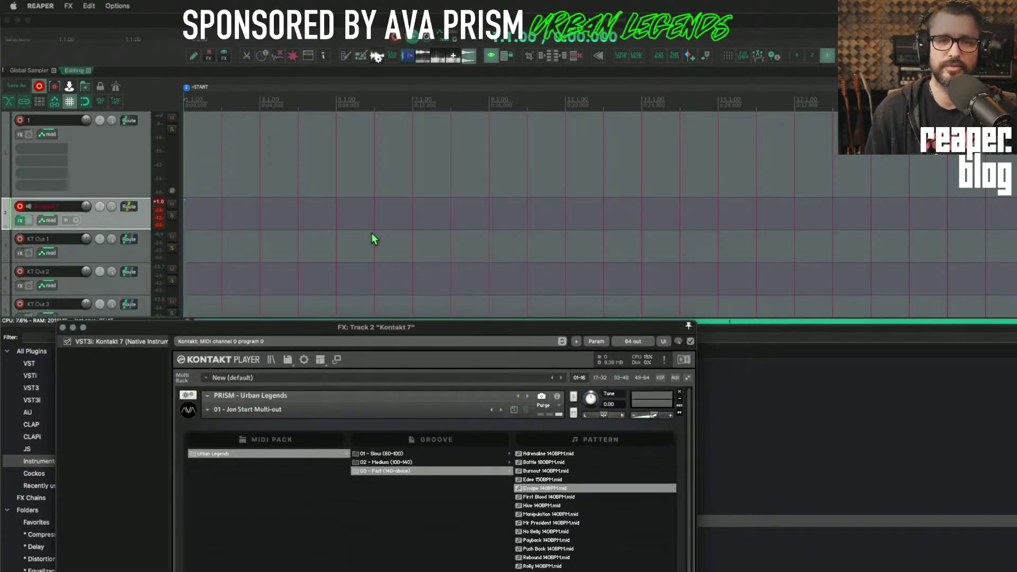
{"action": "left_click_drag", "start_coordinate": [417, 450], "coordinate": [340, 217]}
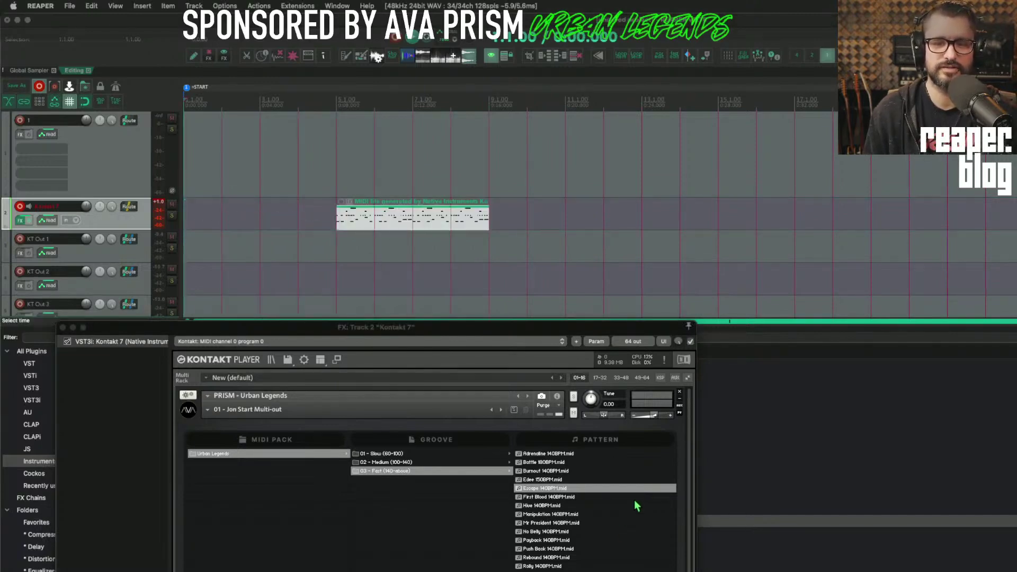
{"action": "left_click_drag", "start_coordinate": [634, 326], "coordinate": [563, 205]}
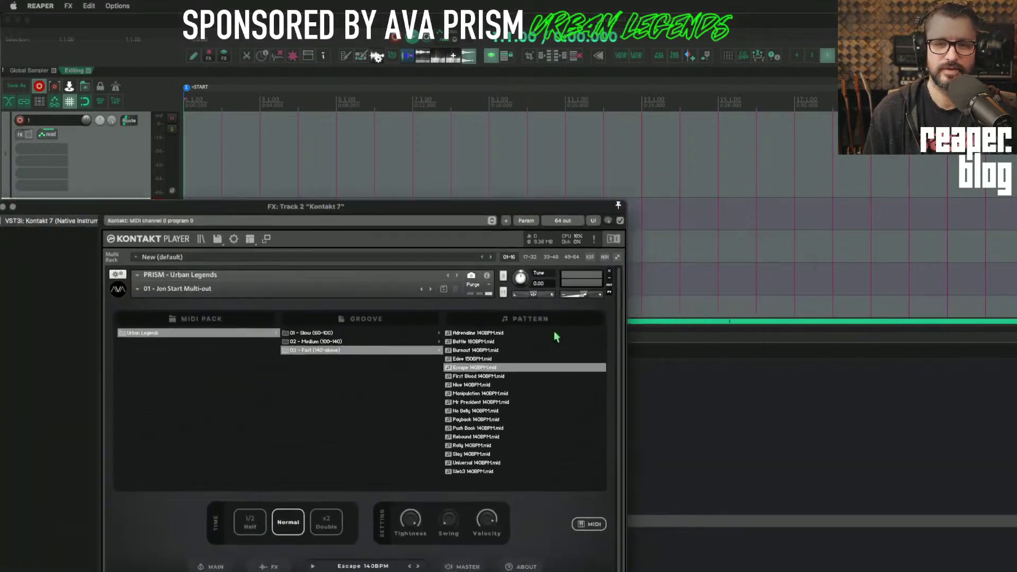
{"action": "left_click", "coordinate": [476, 418]}
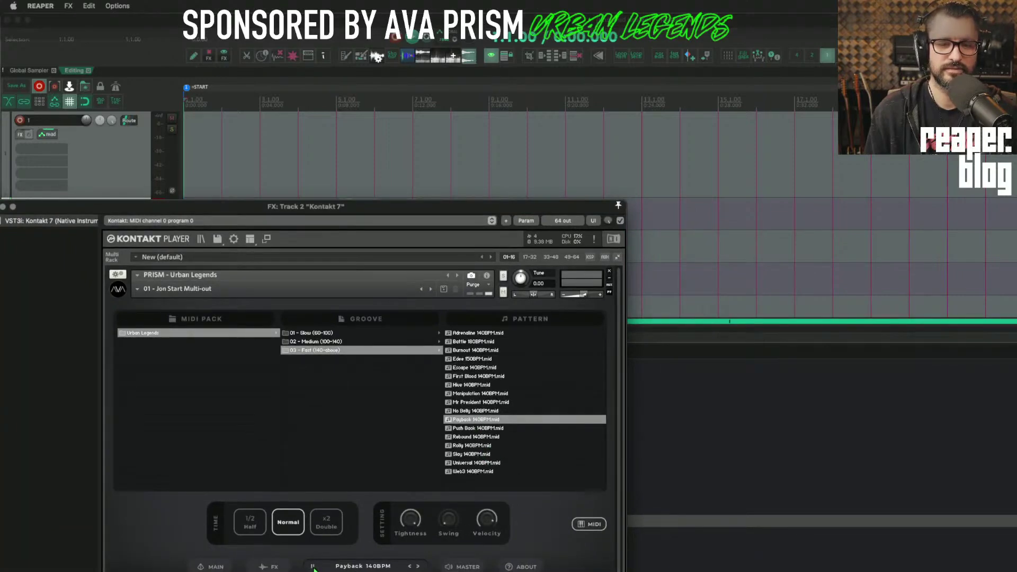
{"action": "left_click_drag", "start_coordinate": [585, 520], "coordinate": [690, 227]}
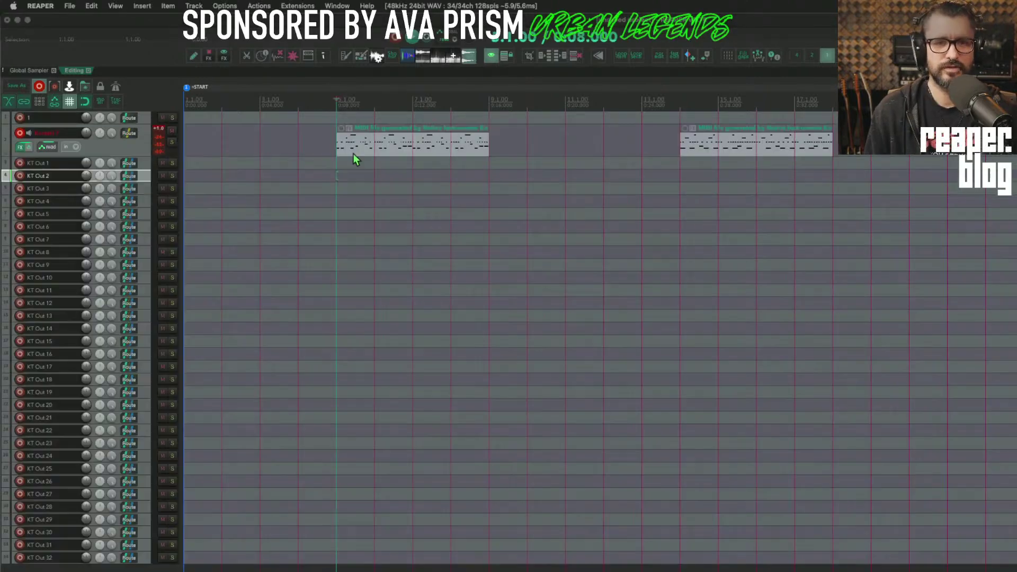
Play the first MIDI groove on track 2 and check the separate output channels in the mixer.
{"action": "left_click", "coordinate": [354, 154]}
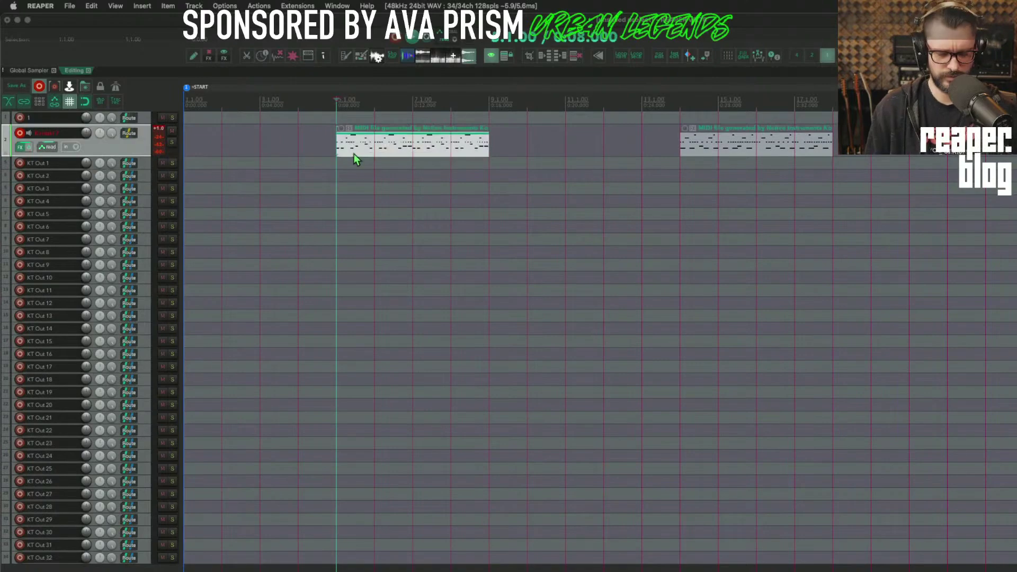
{"action": "key", "text": "space"}
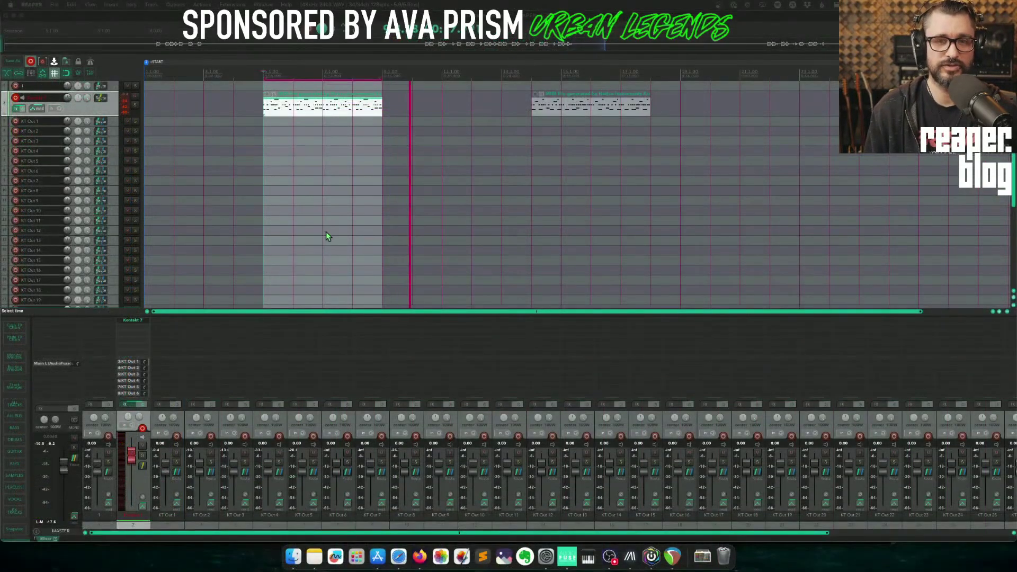
{"action": "left_click", "coordinate": [320, 288]}
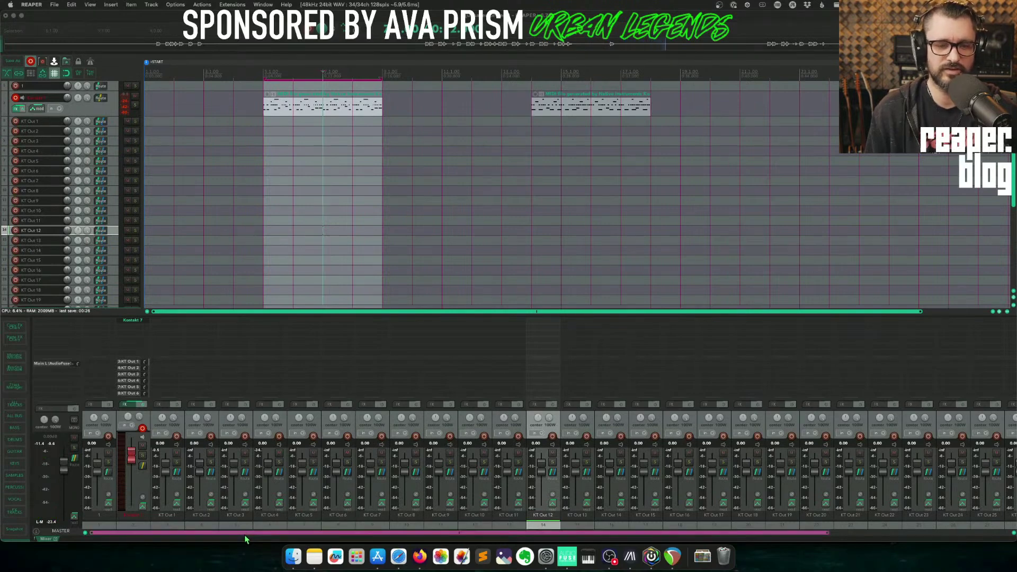
{"action": "left_click", "coordinate": [167, 524]}
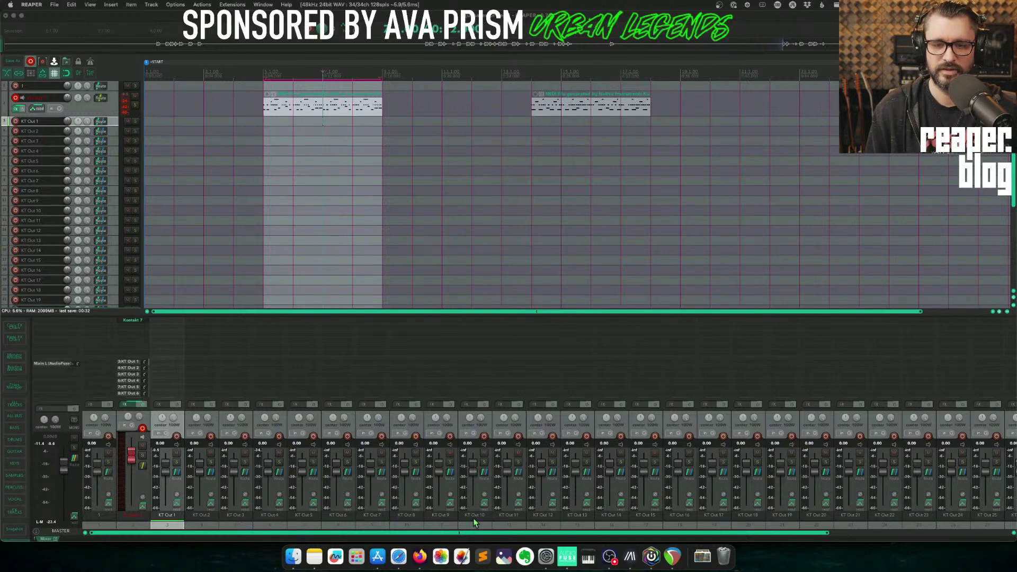
{"action": "key", "text": "Up"}
Delete the unused tracks KT Out 9 through KT Out 32.
{"action": "left_click", "coordinate": [441, 518]}
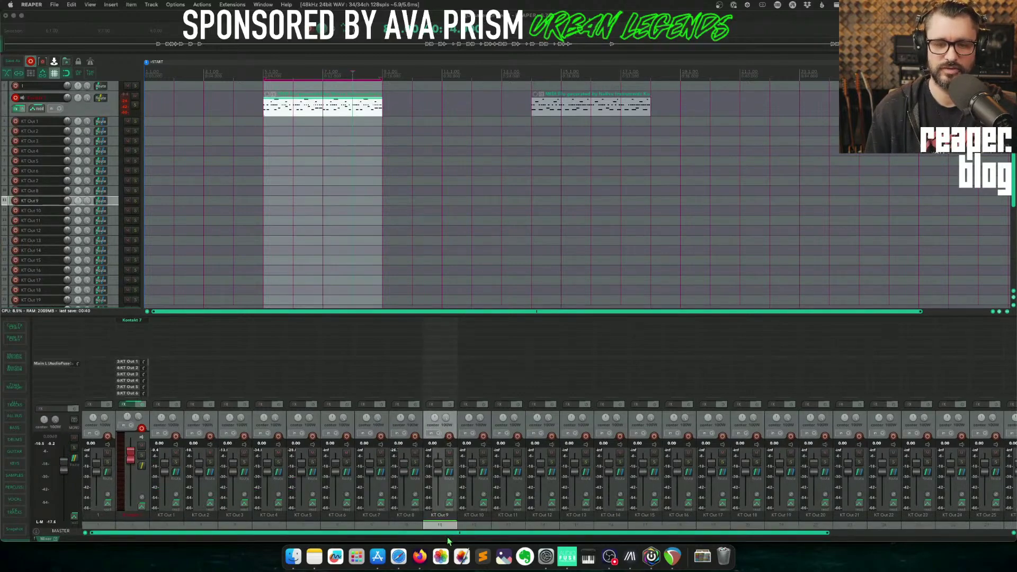
{"action": "left_click_drag", "start_coordinate": [440, 530], "coordinate": [898, 569]}
{"action": "key", "text": "super+a"}
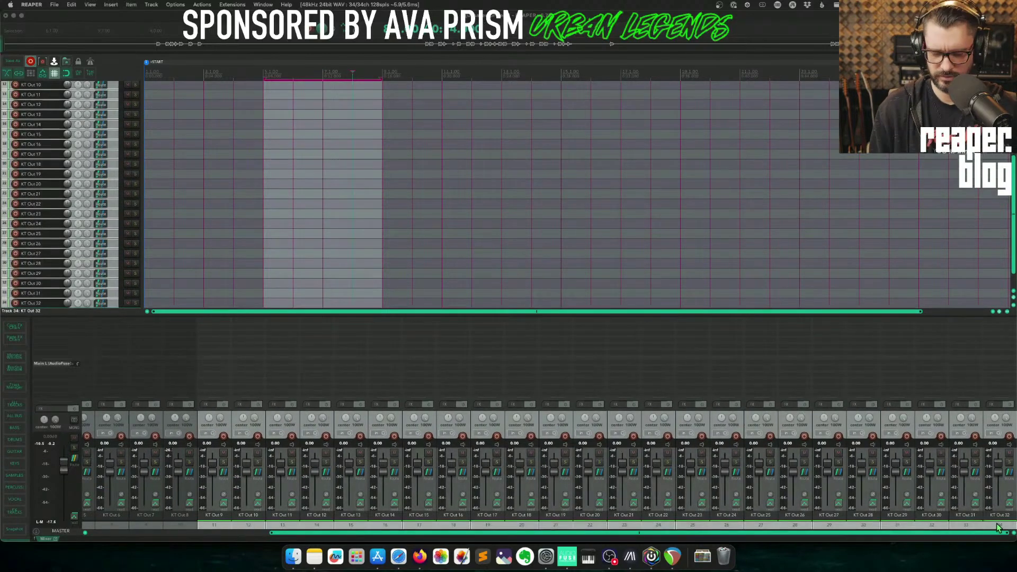
{"action": "key", "text": "Delete"}
{"action": "key", "text": "Return"}
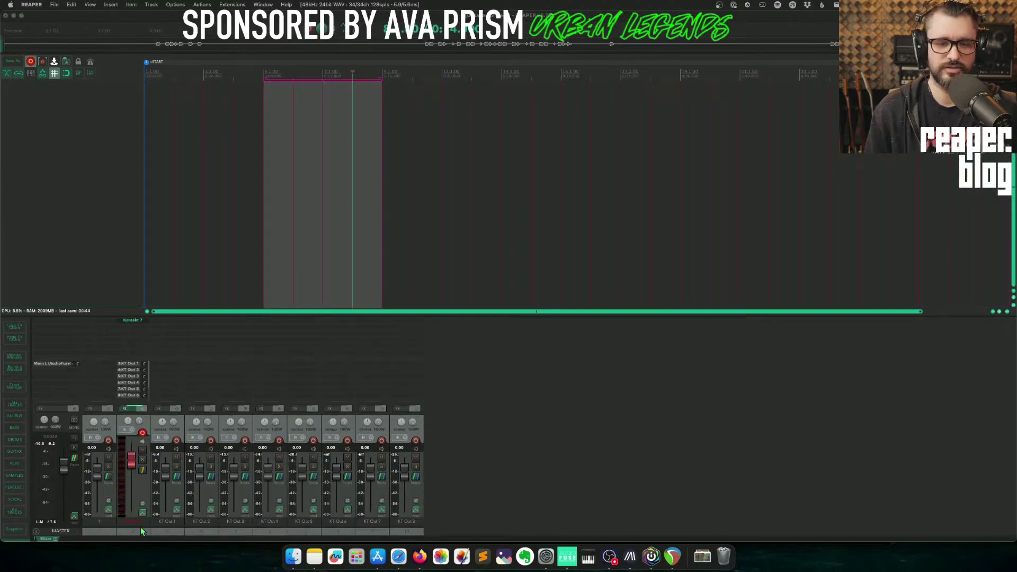
{"action": "key", "text": "super+z"}
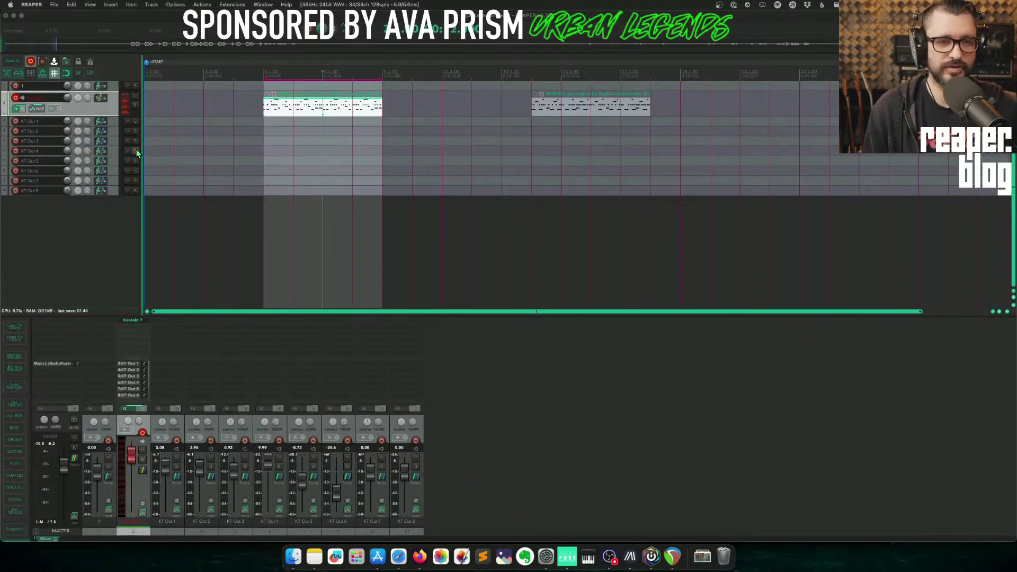
{"action": "left_click", "coordinate": [133, 228]}
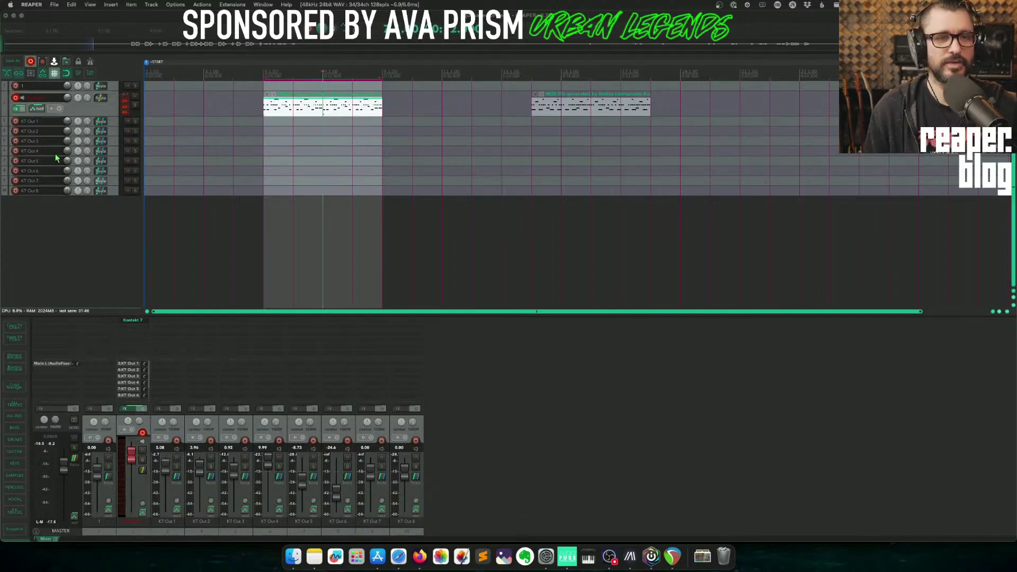
Reopen Kontakt 7 on track 2 and add the AVA - PRISM RETRO POP instrument to the rack below PRISM Urban Legends.
{"action": "left_click", "coordinate": [18, 108]}
{"action": "left_click", "coordinate": [301, 175]}
{"action": "left_click", "coordinate": [320, 188]}
{"action": "left_click", "coordinate": [267, 281]}
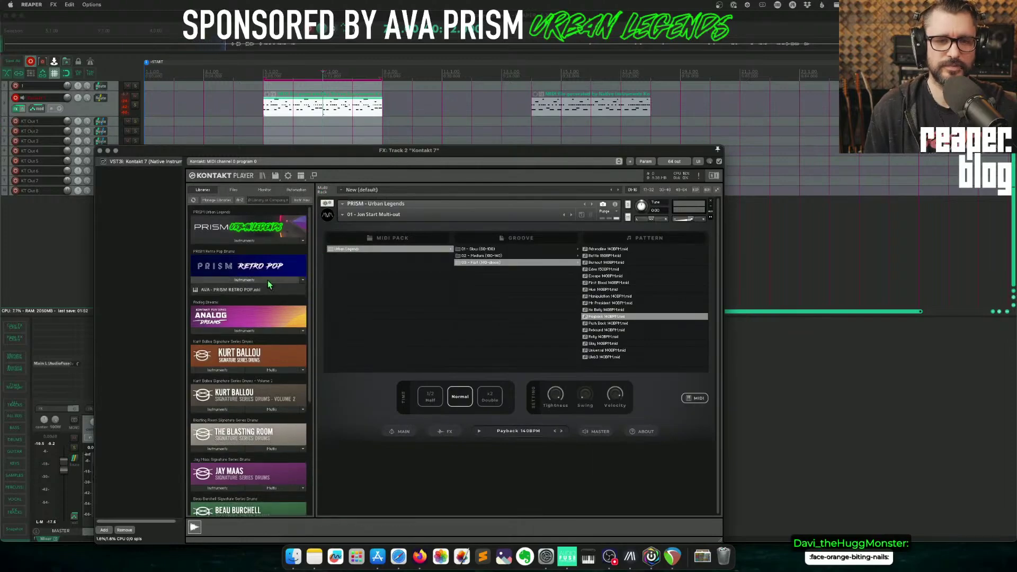
{"action": "left_click", "coordinate": [256, 295]}
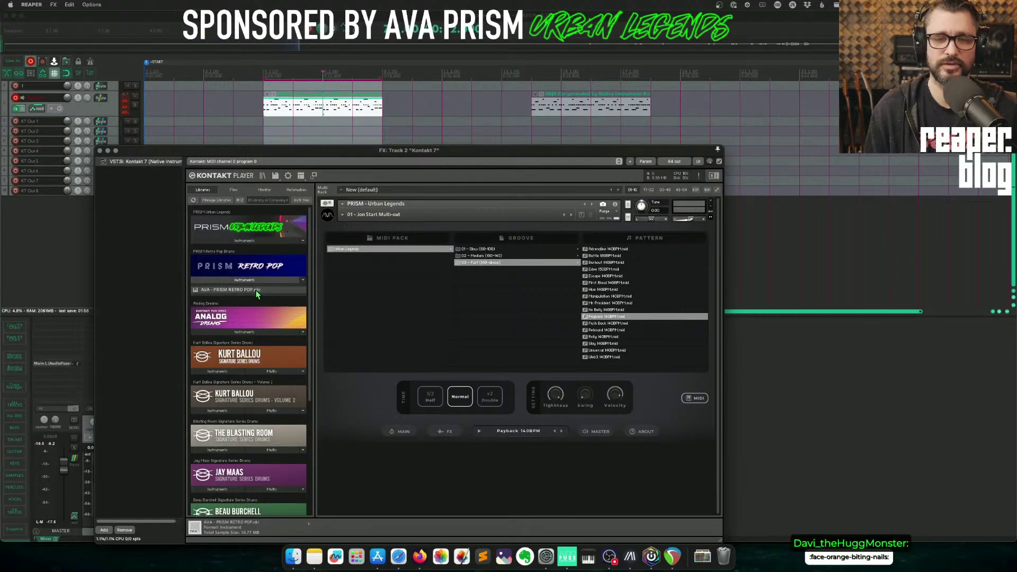
{"action": "left_click_drag", "start_coordinate": [256, 290], "coordinate": [420, 207]}
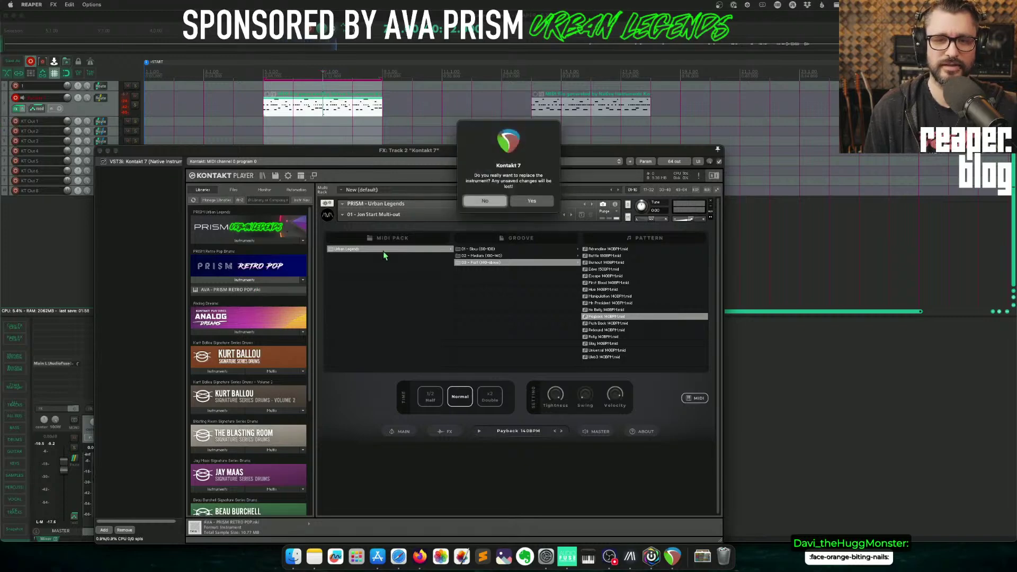
{"action": "left_click", "coordinate": [532, 201]}
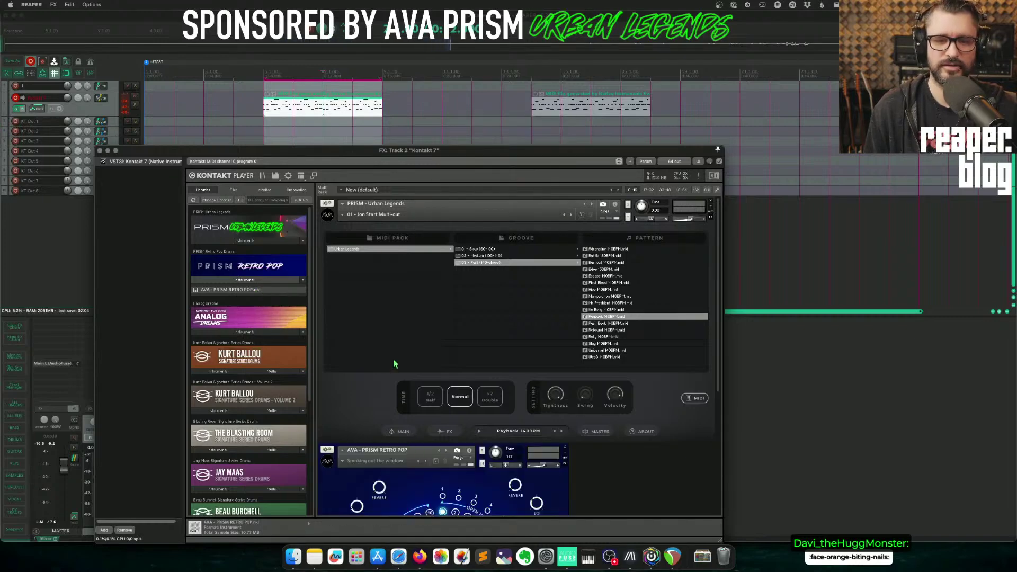
{"action": "scroll", "coordinate": [381, 330], "scroll_direction": "down", "scroll_amount": 3}
{"action": "scroll", "coordinate": [381, 329], "scroll_direction": "down", "scroll_amount": 2}
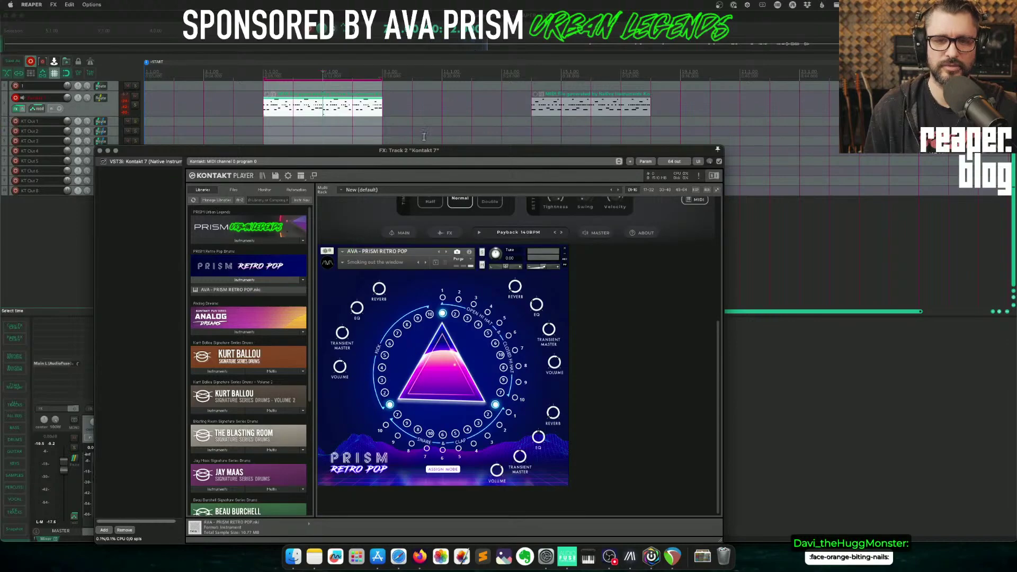
Compare the PRISM Retro Pop panel with the Main, FX and Master pages of PRISM Urban Legends in the maximized Kontakt 7 window.
{"action": "double_click", "coordinate": [422, 154]}
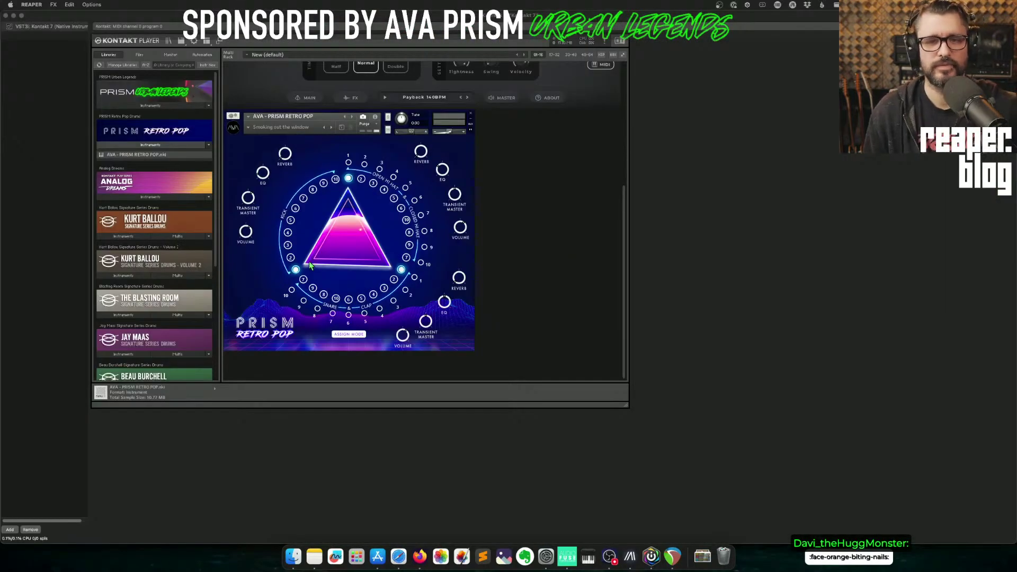
{"action": "left_click_drag", "start_coordinate": [311, 261], "coordinate": [312, 244]}
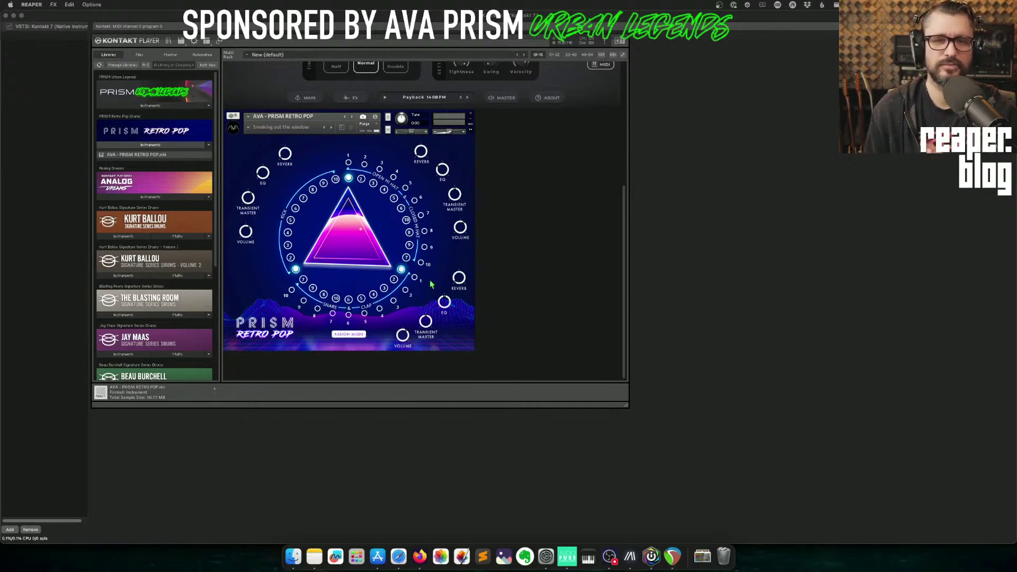
{"action": "left_click_drag", "start_coordinate": [624, 302], "coordinate": [633, 178]}
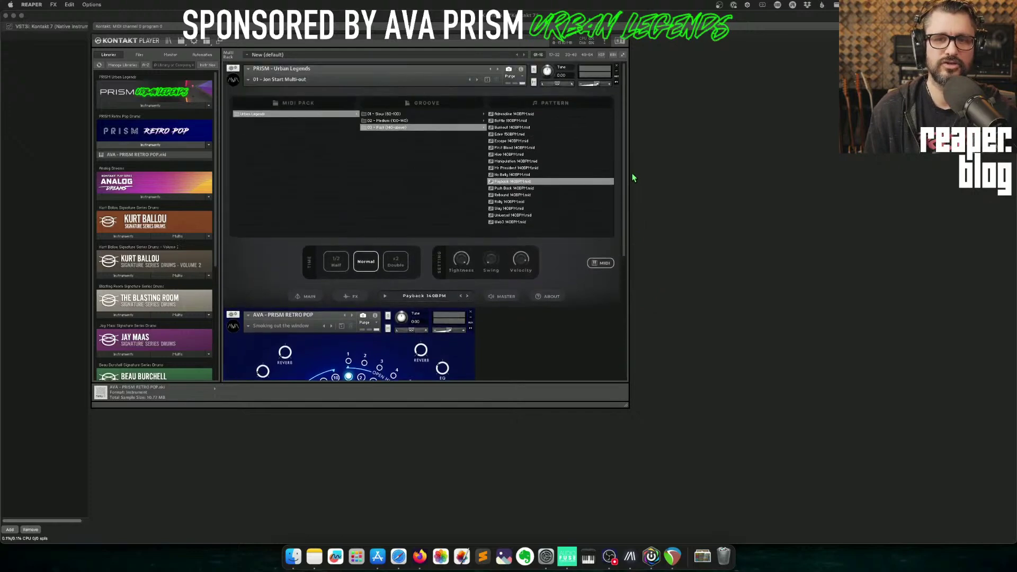
{"action": "left_click", "coordinate": [307, 296]}
{"action": "left_click", "coordinate": [357, 296]}
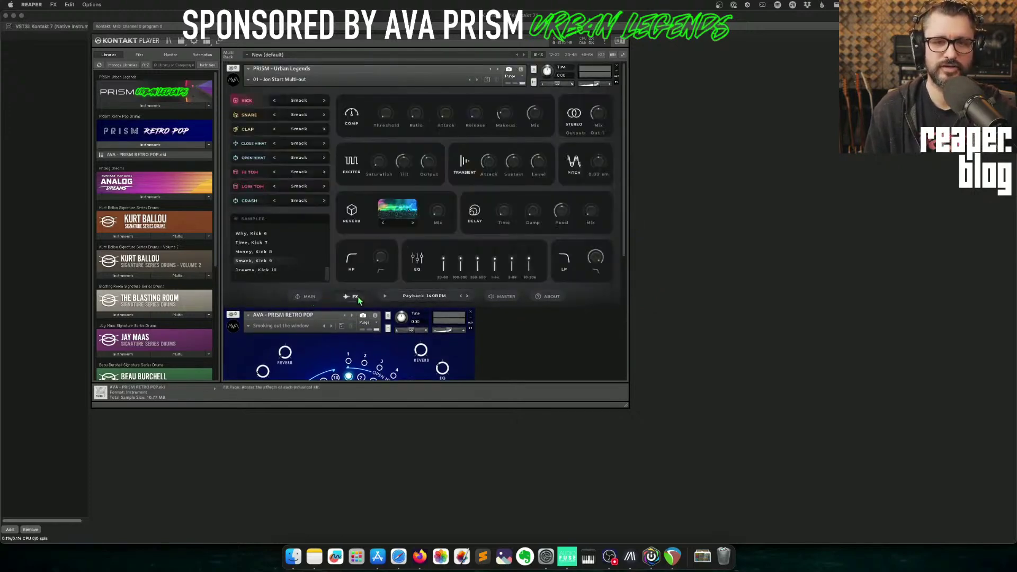
{"action": "left_click", "coordinate": [497, 296]}
{"action": "left_click", "coordinate": [318, 296]}
{"action": "scroll", "coordinate": [590, 327], "scroll_direction": "down", "scroll_amount": 6}
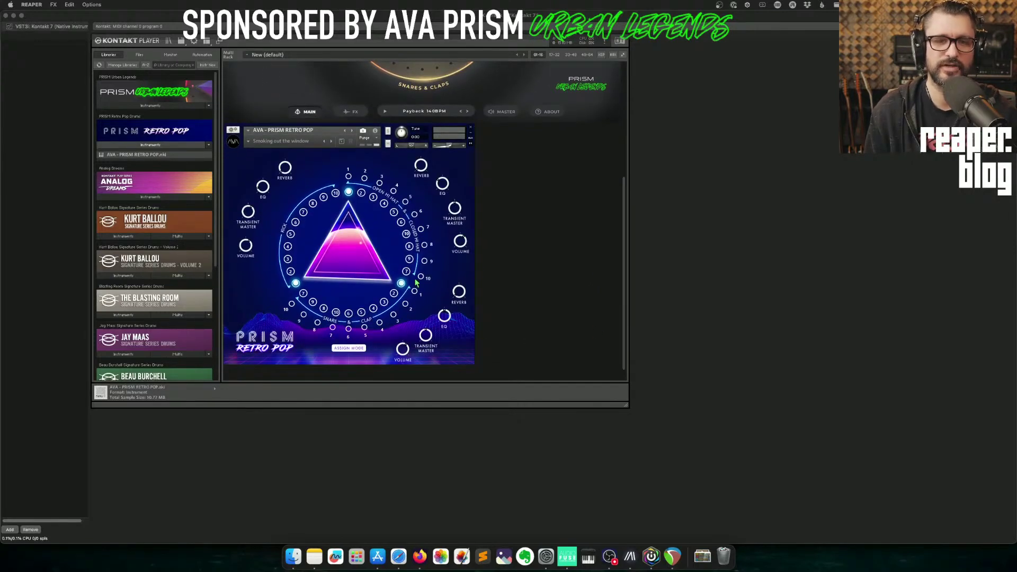
{"action": "left_click", "coordinate": [401, 283]}
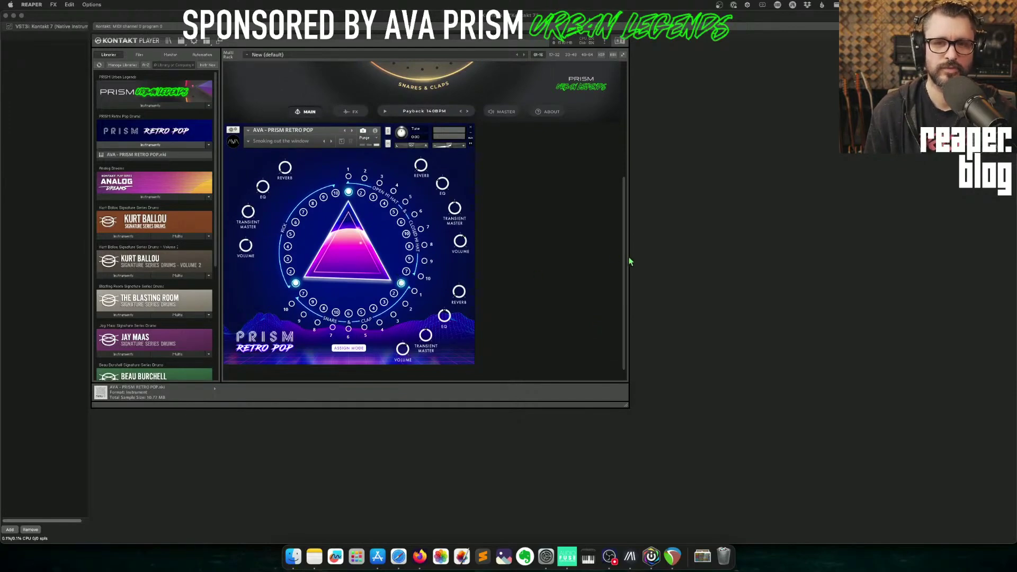
{"action": "scroll", "coordinate": [627, 266], "scroll_direction": "up", "scroll_amount": 6}
{"action": "left_click", "coordinate": [347, 296]}
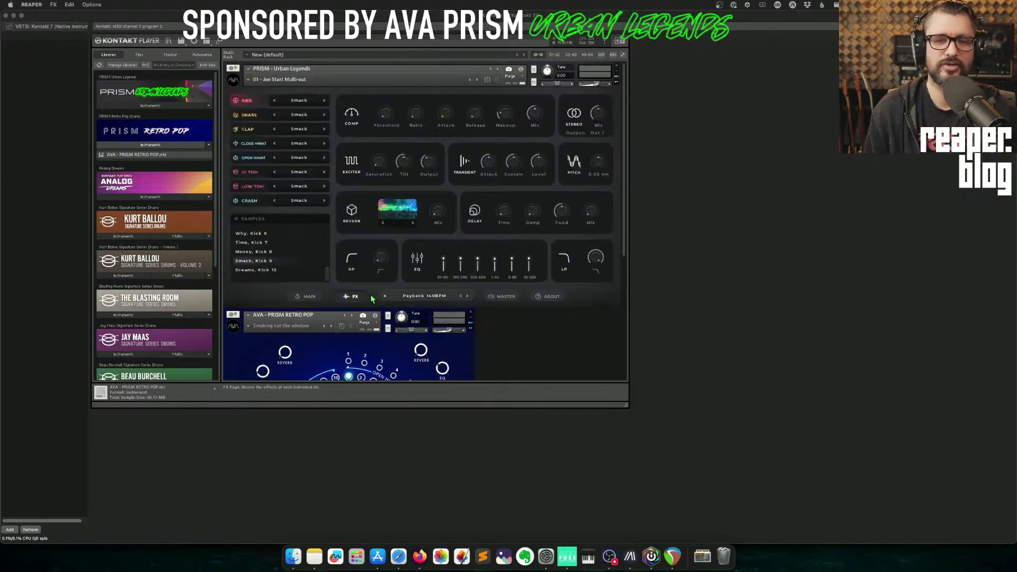
{"action": "left_click", "coordinate": [311, 298]}
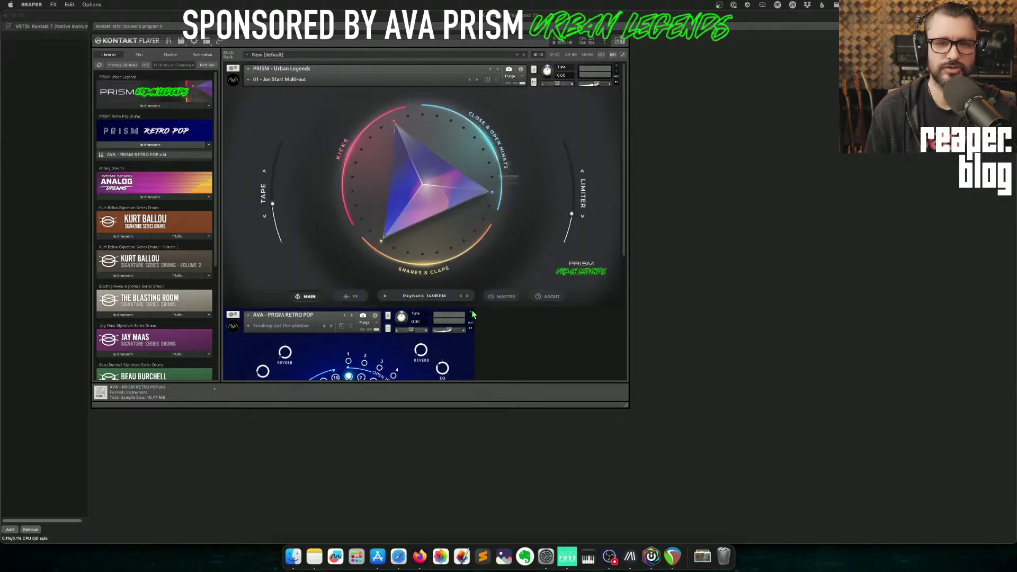
Remove AVA - PRISM RETRO POP from the Kontakt 7 rack, collapse its library's instrument list and restore the plugin window's size.
{"action": "left_click", "coordinate": [471, 312]}
{"action": "left_click", "coordinate": [534, 203]}
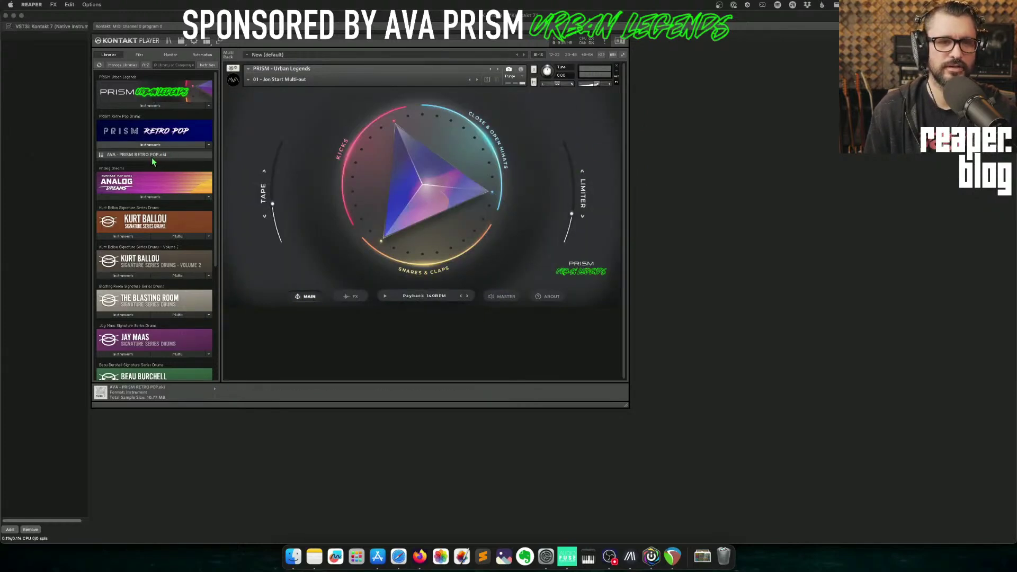
{"action": "left_click", "coordinate": [161, 146]}
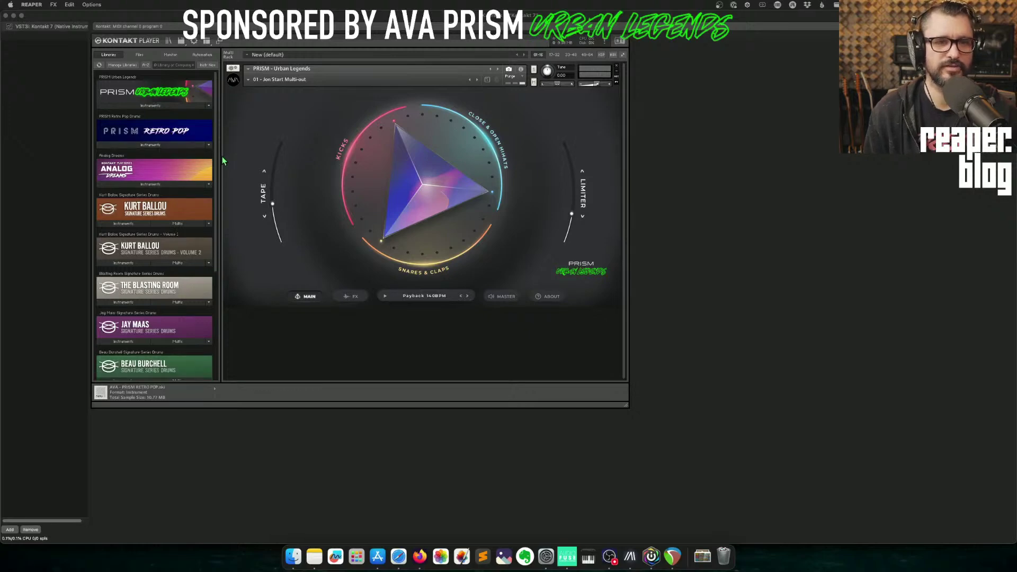
{"action": "double_click", "coordinate": [69, 16]}
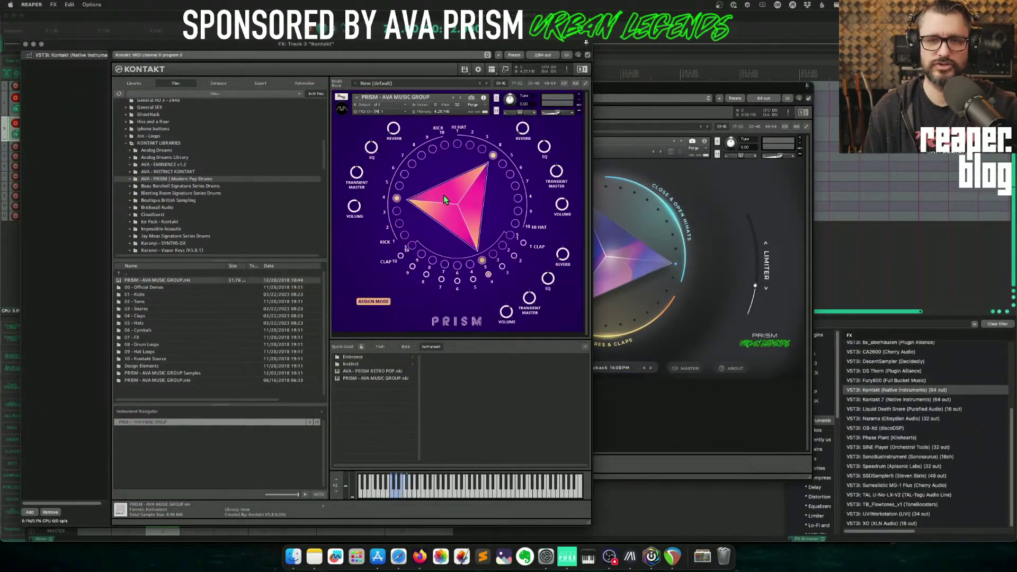
Try rotating the triangle of PRISM - AVA MUSIC GROUP in Kontakt and select the 01 - Kicks sample folder.
{"action": "left_click_drag", "start_coordinate": [419, 208], "coordinate": [410, 296]}
{"action": "left_click", "coordinate": [399, 494]}
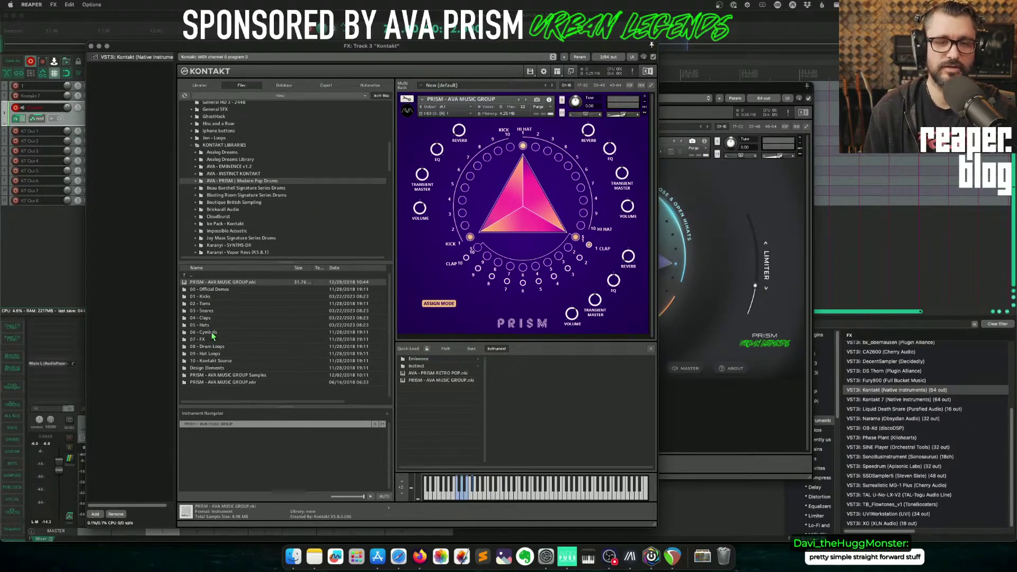
{"action": "left_click", "coordinate": [235, 297]}
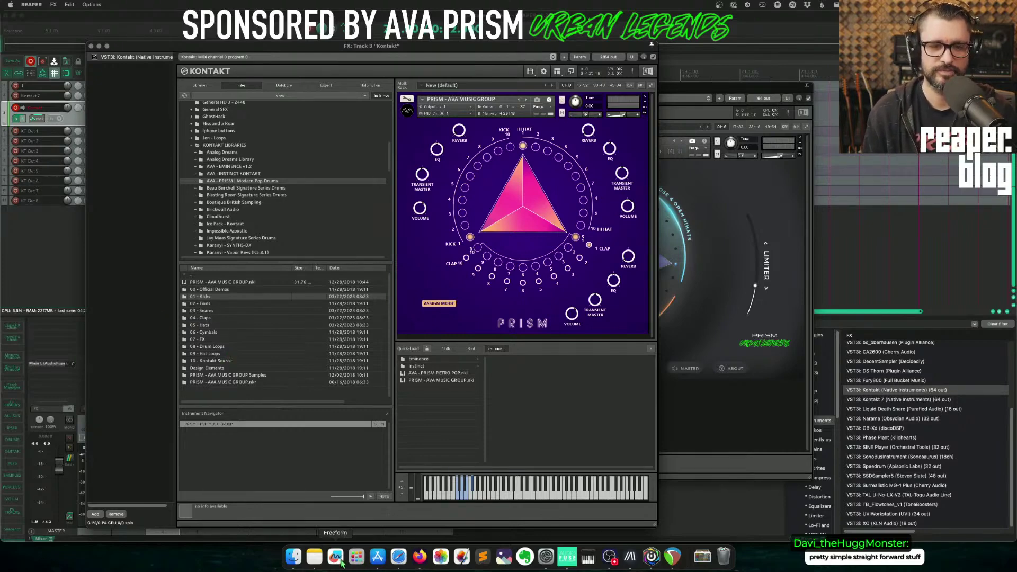
{"action": "left_click", "coordinate": [294, 558]}
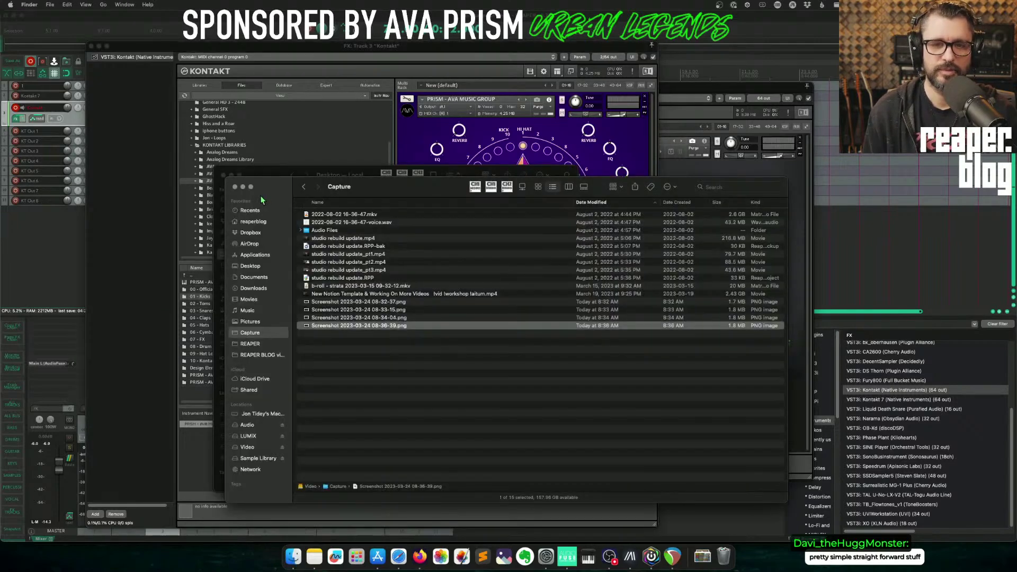
{"action": "left_click_drag", "start_coordinate": [276, 188], "coordinate": [349, 196]}
{"action": "key", "text": "super+Tab"}
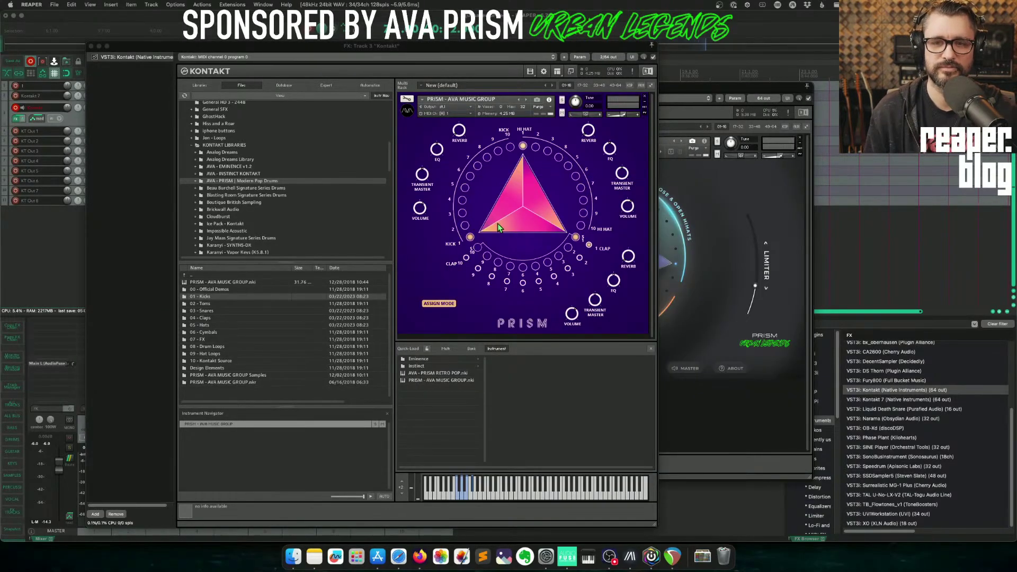
{"action": "mouse_move", "coordinate": [499, 221]}
{"action": "left_mouse_down"}
{"action": "mouse_move", "coordinate": [494, 192]}
{"action": "mouse_move", "coordinate": [501, 215]}
{"action": "left_mouse_up"}
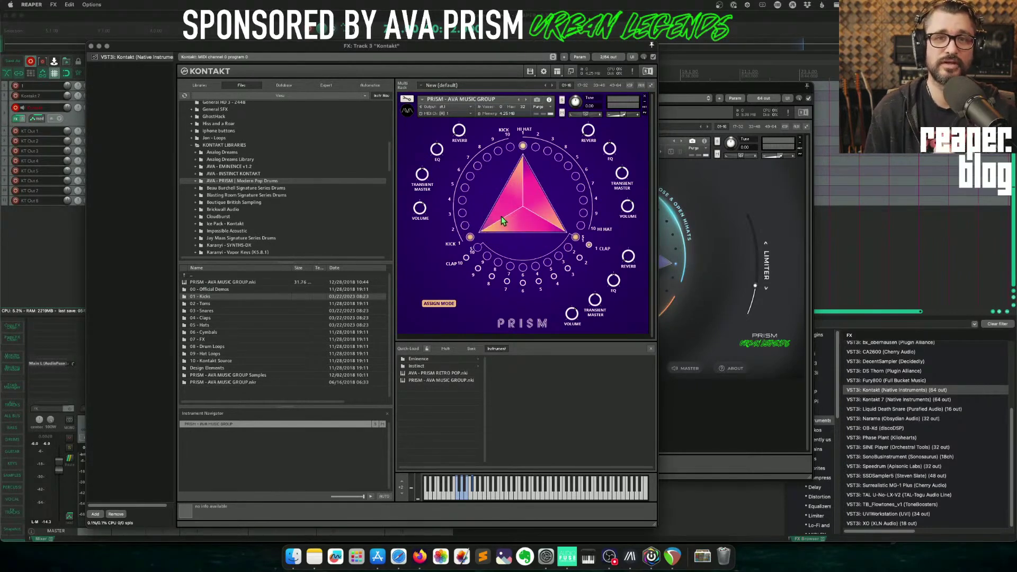
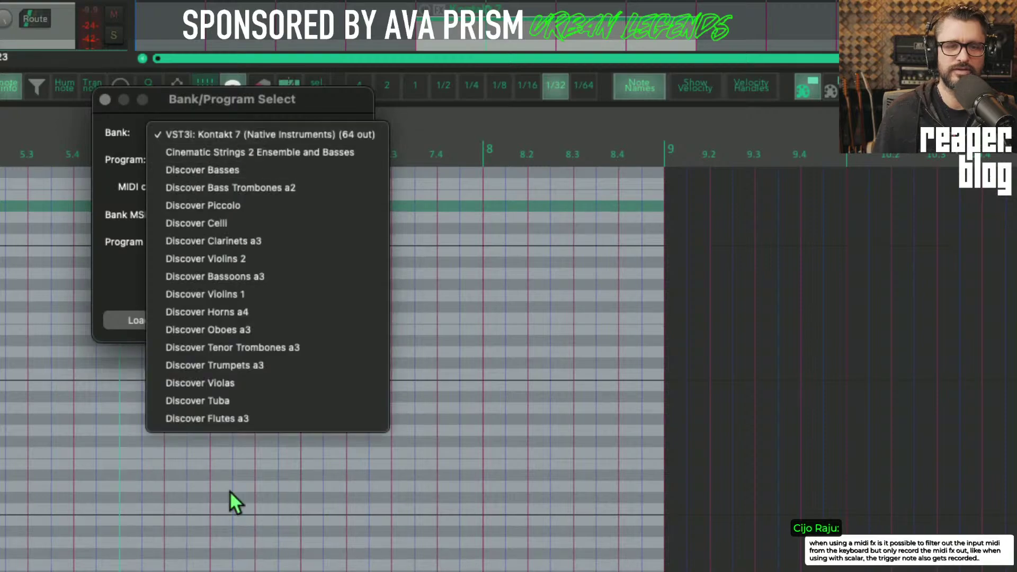
Review the Kontakt 7 bank and program choices, then close the Bank/Program Select lane and the MIDI editor.
{"action": "left_click", "coordinate": [159, 136]}
{"action": "left_click", "coordinate": [298, 160]}
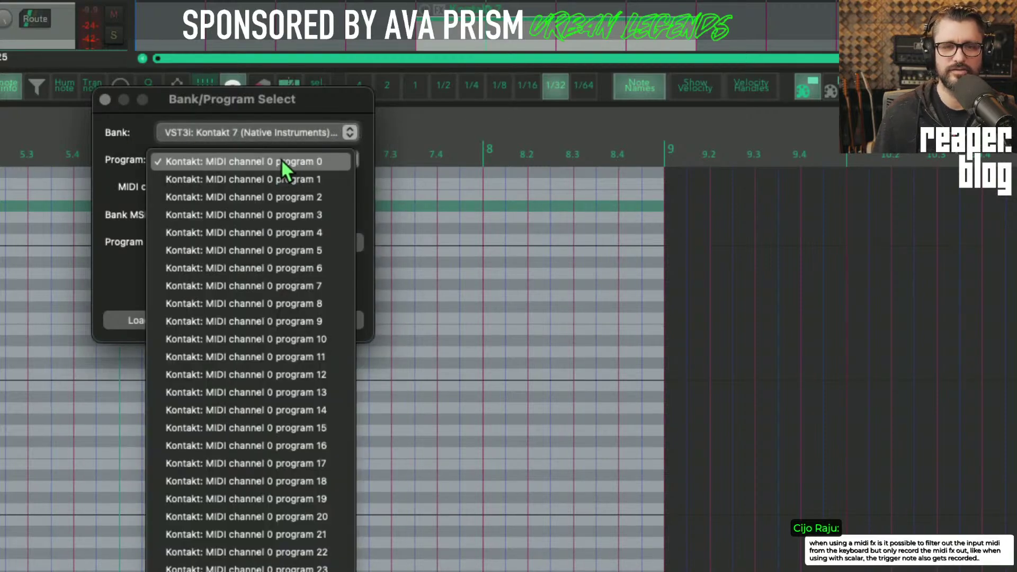
{"action": "left_click", "coordinate": [309, 120]}
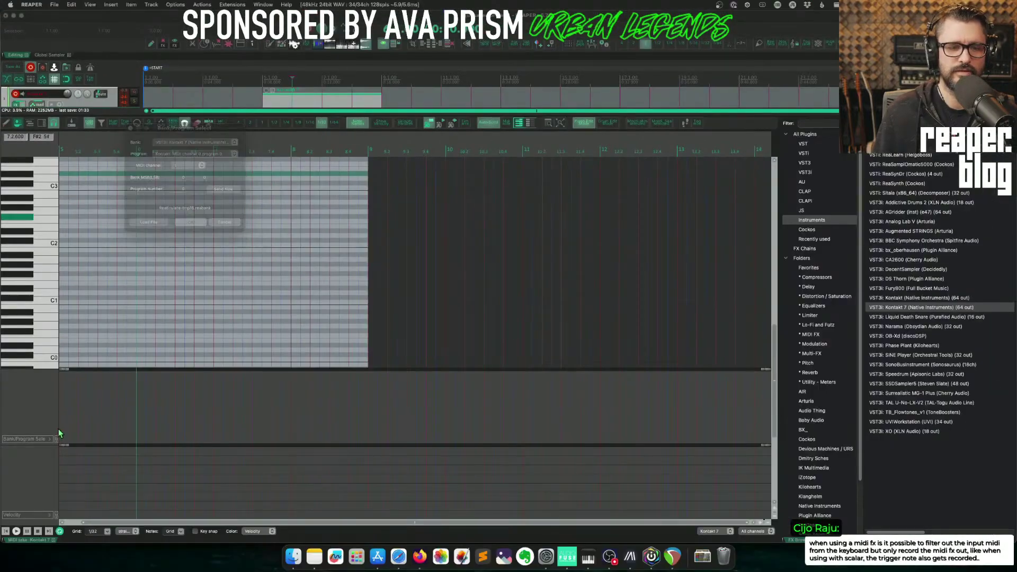
{"action": "left_click", "coordinate": [56, 439]}
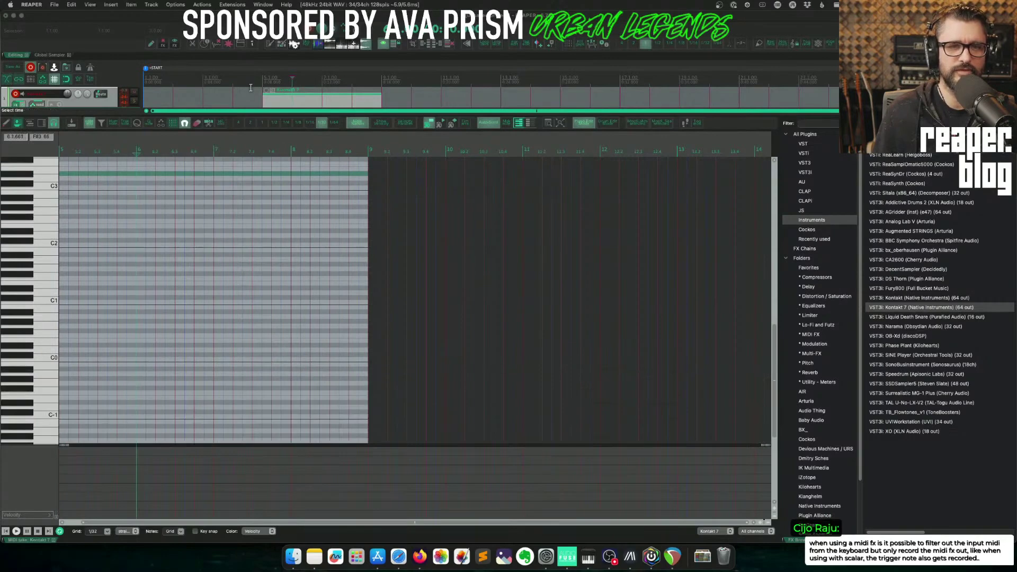
{"action": "key", "text": "alt+d"}
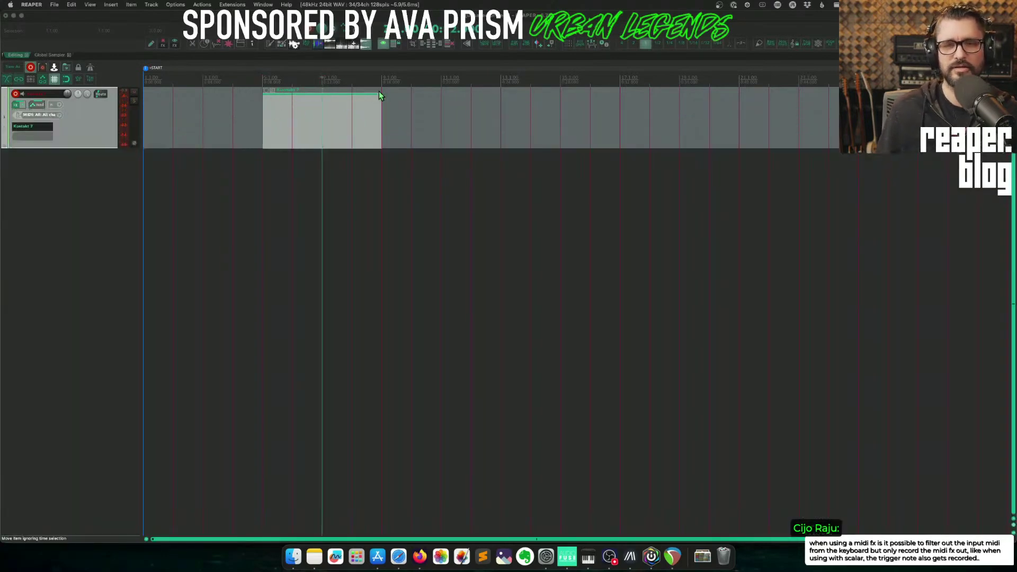
{"action": "left_click_drag", "start_coordinate": [383, 111], "coordinate": [560, 113]}
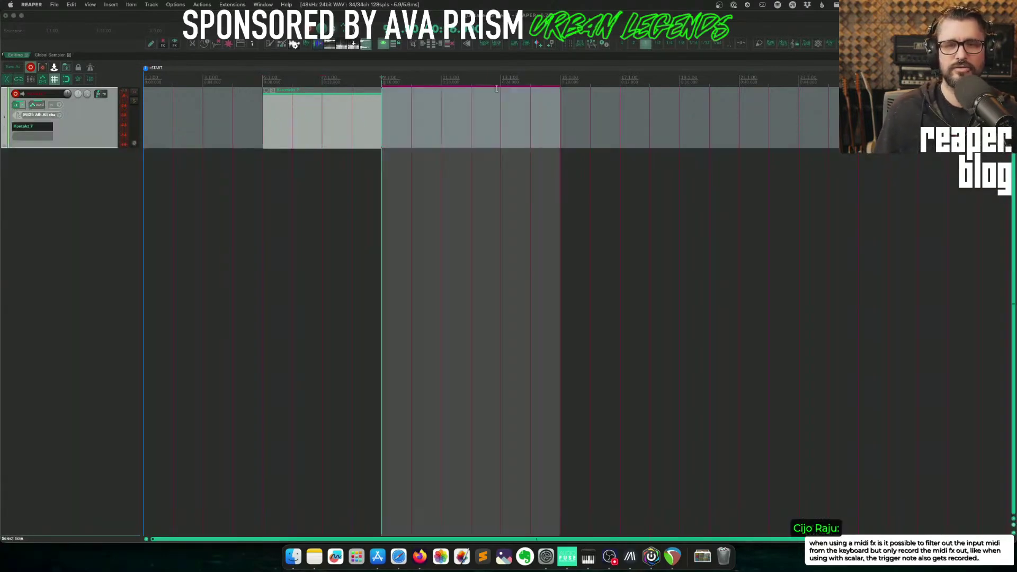
{"action": "left_click", "coordinate": [403, 124]}
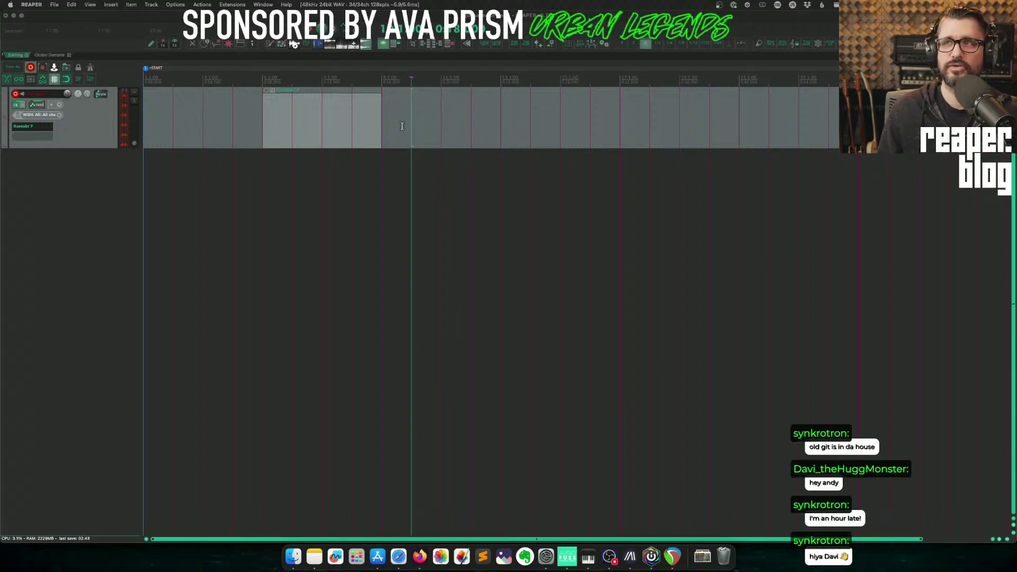
Set the Kontakt 7 track's recording mode to Record: output (MIDI).
{"action": "right_click", "coordinate": [16, 94]}
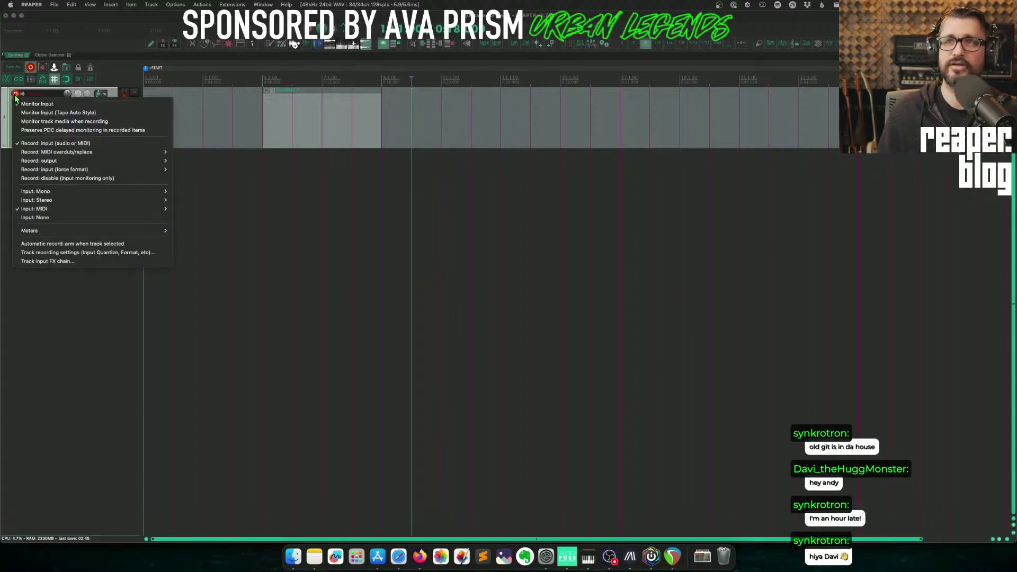
{"action": "right_click", "coordinate": [15, 94]}
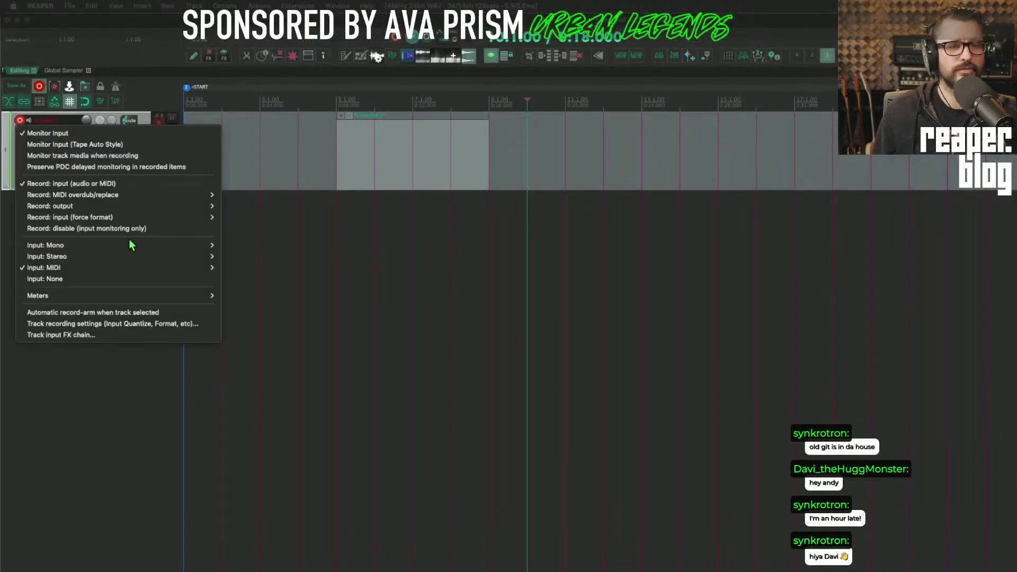
{"action": "mouse_move", "coordinate": [73, 161]}
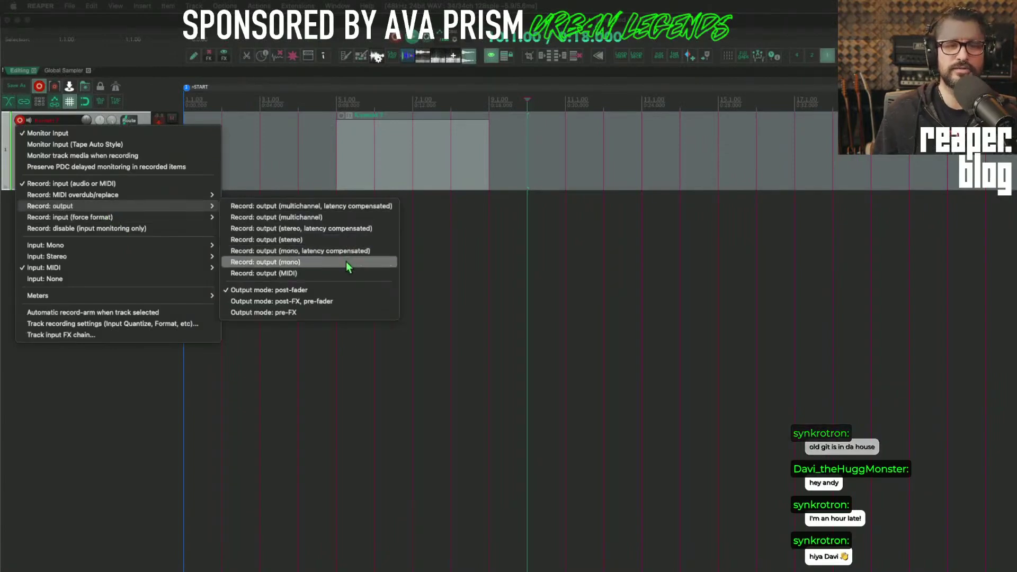
{"action": "left_click", "coordinate": [317, 273]}
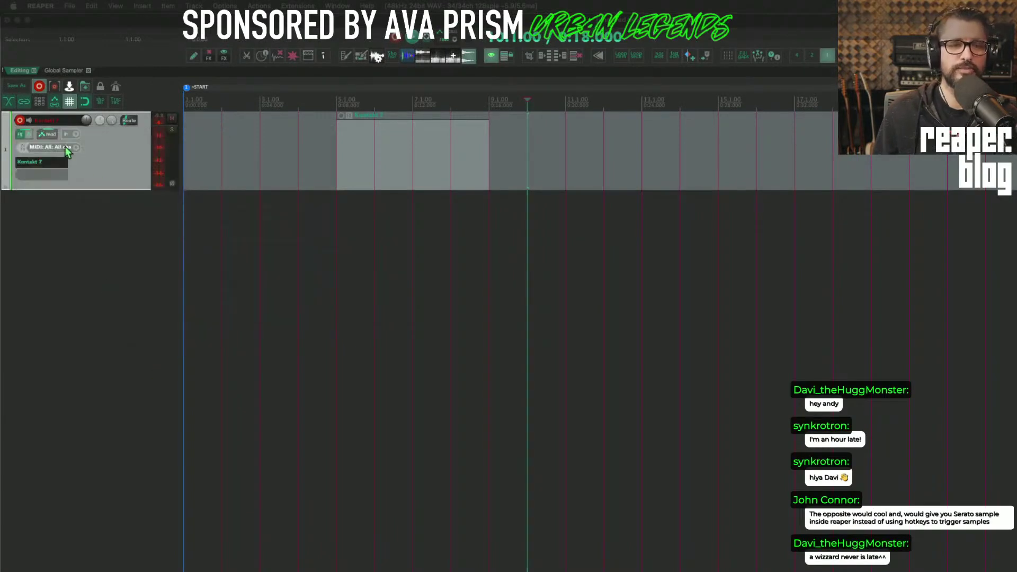
Stop the Skinhead 128BPM preview in Kontakt 7, place the groove as a MIDI item at bar 5 and close the plugin window.
{"action": "left_click", "coordinate": [22, 136]}
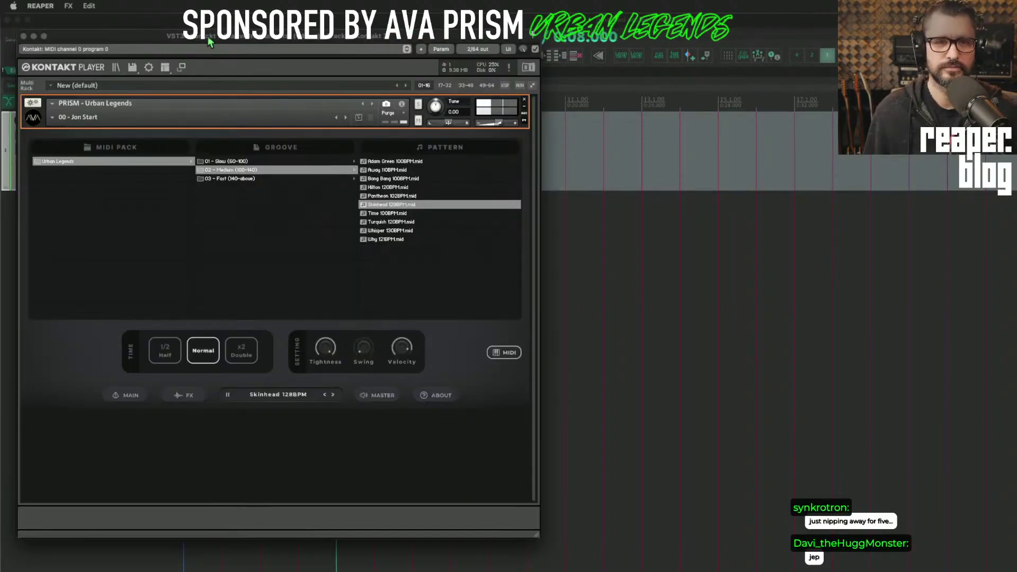
{"action": "left_click_drag", "start_coordinate": [208, 36], "coordinate": [542, 192]}
{"action": "left_click", "coordinate": [563, 551]}
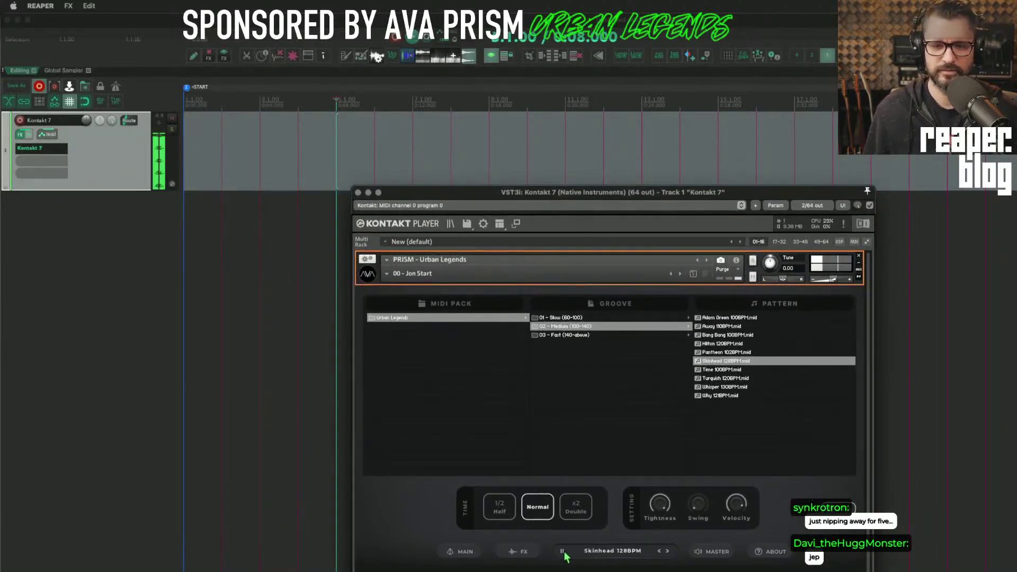
{"action": "left_click_drag", "start_coordinate": [585, 554], "coordinate": [350, 146]}
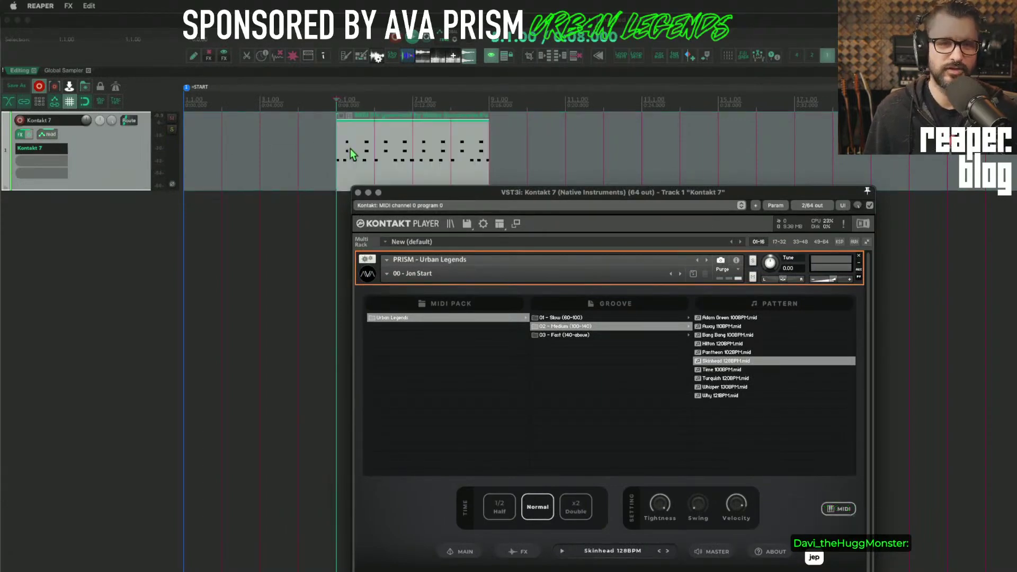
{"action": "left_click_drag", "start_coordinate": [402, 195], "coordinate": [473, 235]}
{"action": "left_click", "coordinate": [427, 240]}
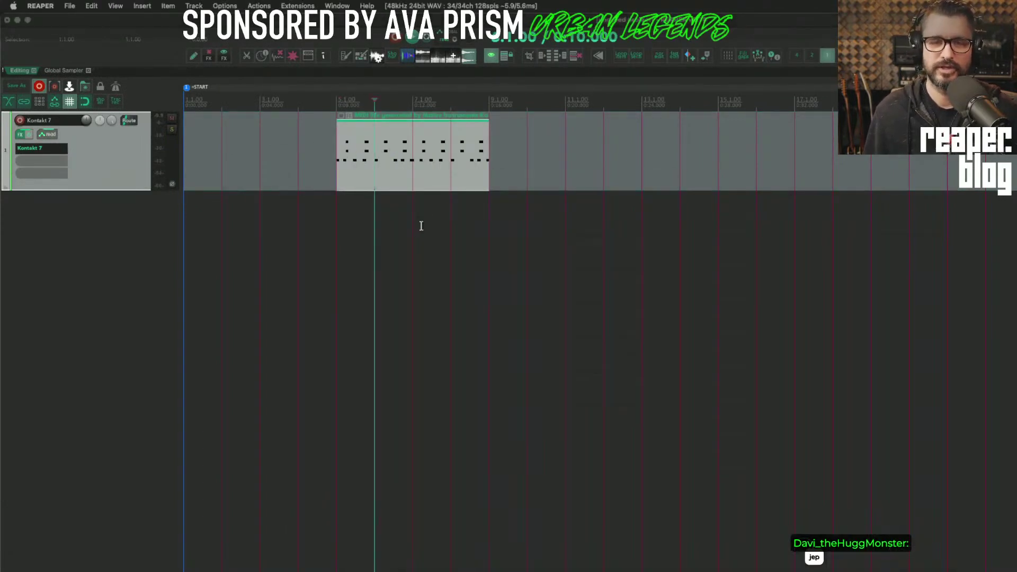
Duplicate the Skinhead 128BPM MIDI item three times, so four copies follow one another from bar 5.
{"action": "scroll", "coordinate": [383, 168], "scroll_direction": "down", "scroll_amount": 4}
{"action": "scroll", "coordinate": [245, 177], "scroll_direction": "up", "scroll_amount": 2}
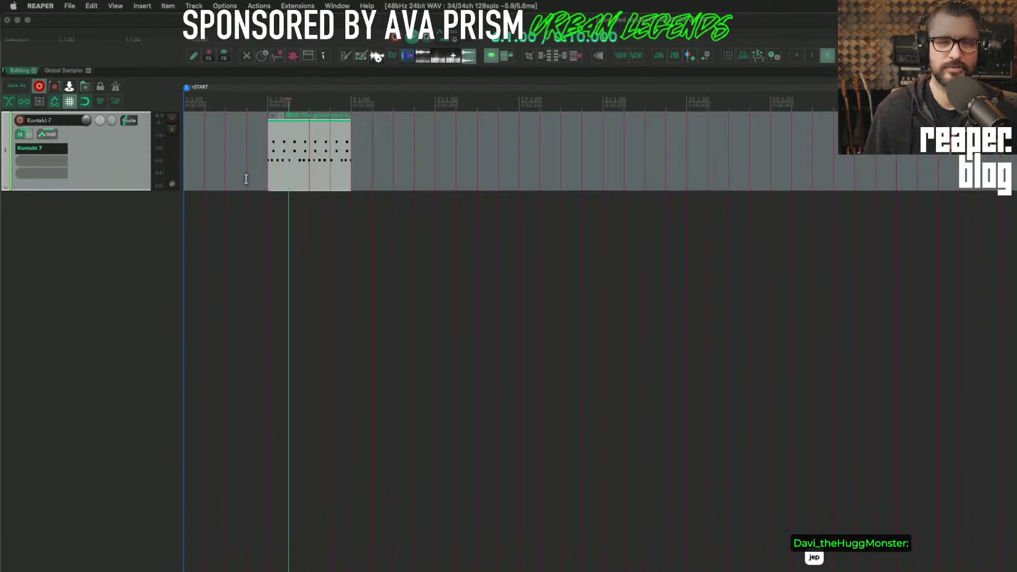
{"action": "left_click", "coordinate": [326, 170]}
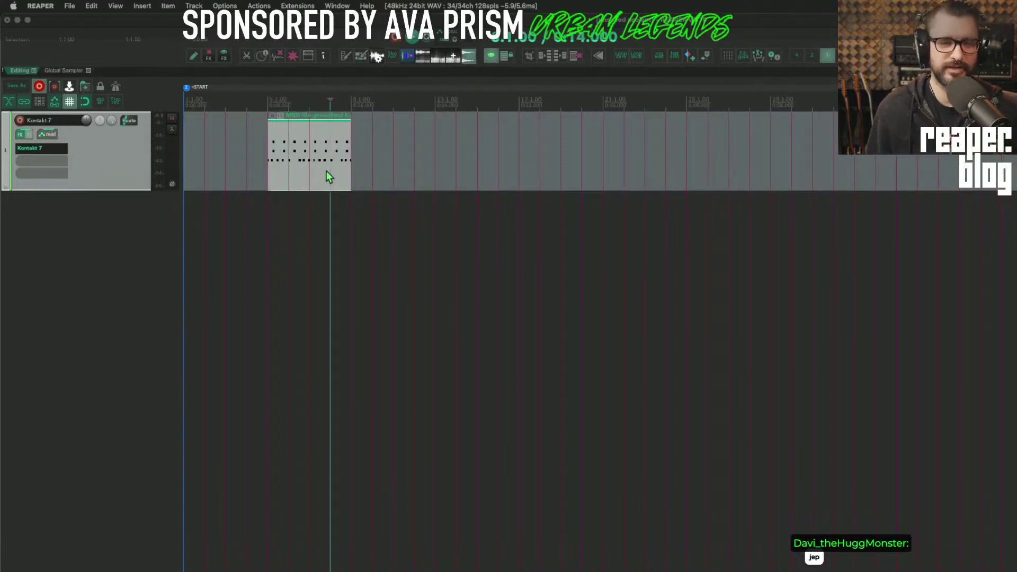
{"action": "key", "text": "ctrl+d"}
{"action": "key", "text": "ctrl+d"}
{"action": "key", "text": "ctrl+d"}
Insert a new virtual instrument track with Analog Lab V (Arturia) below the Kontakt 7 track.
{"action": "right_click", "coordinate": [30, 231]}
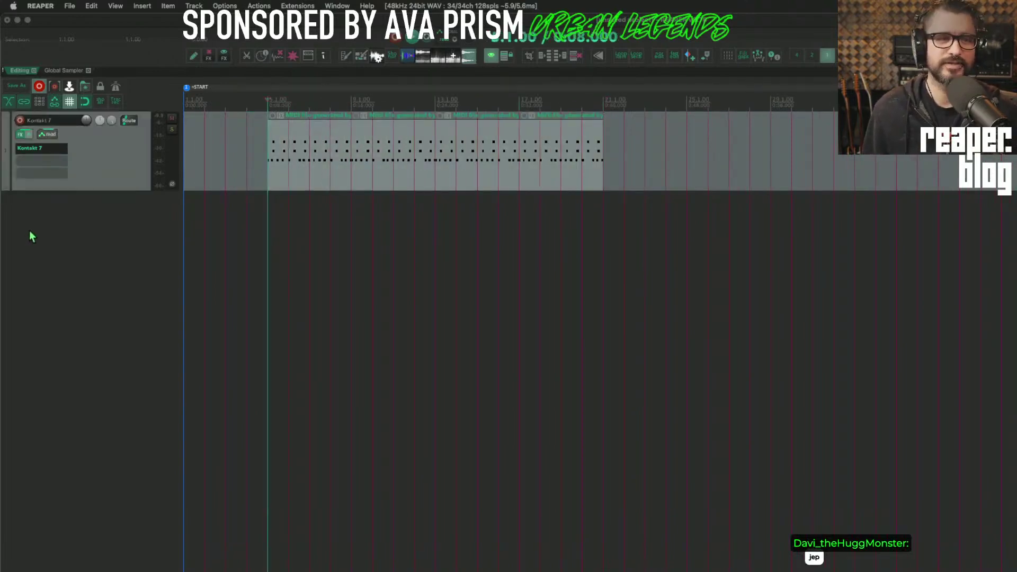
{"action": "left_click", "coordinate": [81, 260]}
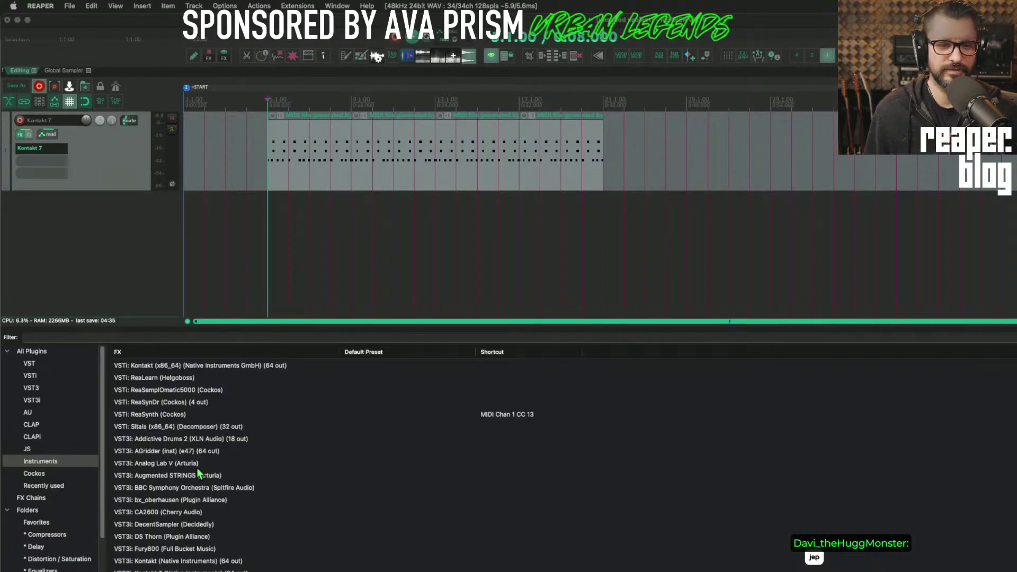
{"action": "left_click", "coordinate": [198, 468]}
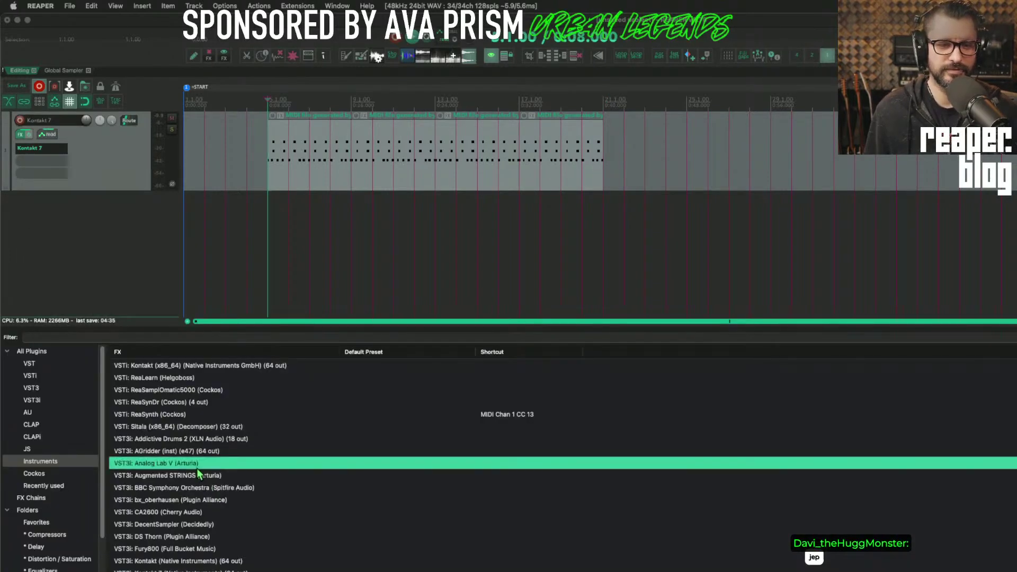
{"action": "double_click", "coordinate": [568, 463]}
Filter the Analog Lab V presets by Bass, audition 90's Club Bass, Smashing Filters and Goliath, and choose Thunder Bass.
{"action": "left_click", "coordinate": [290, 194]}
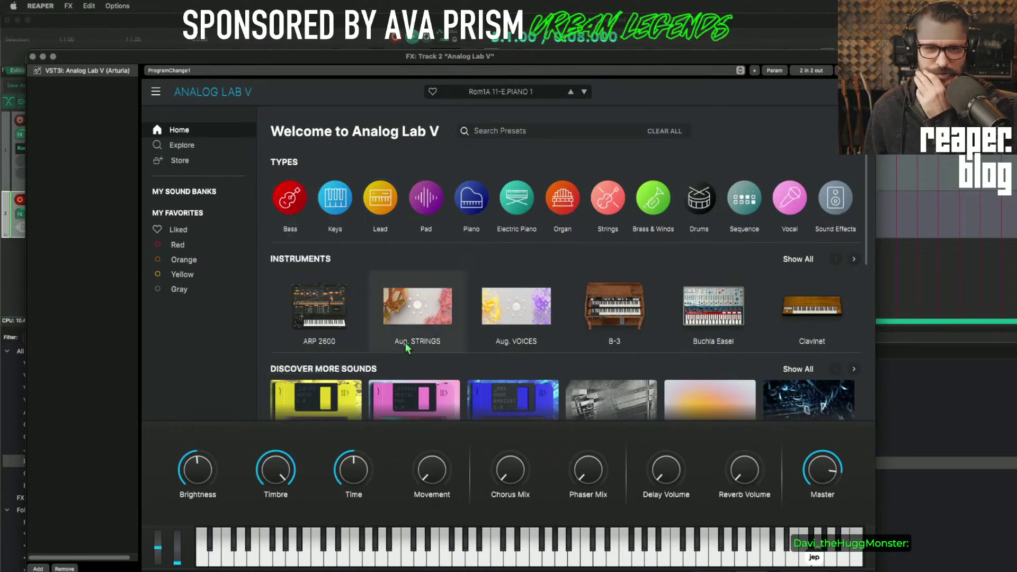
{"action": "scroll", "coordinate": [370, 318], "scroll_direction": "down", "scroll_amount": 5}
{"action": "left_click", "coordinate": [384, 307]}
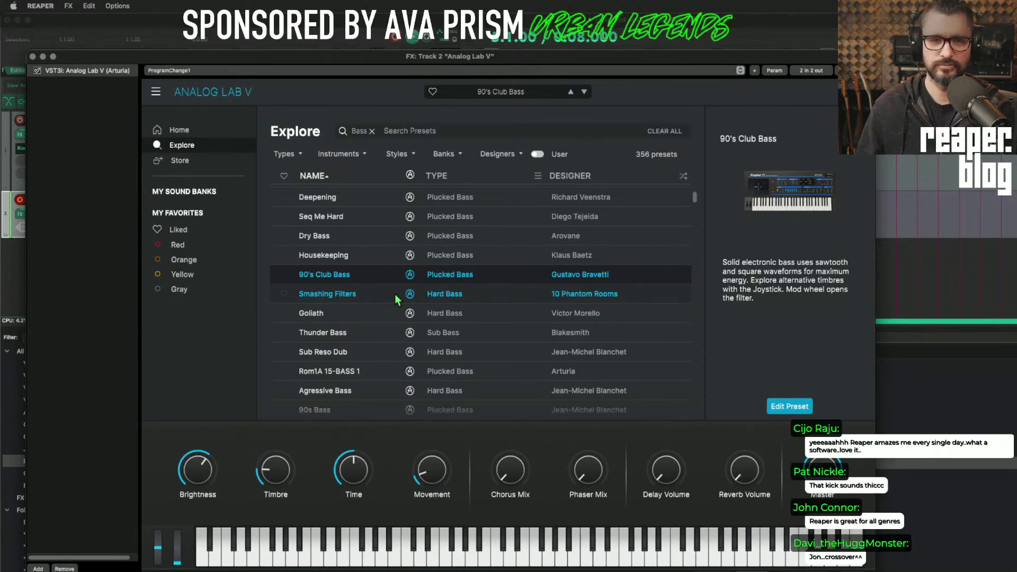
{"action": "left_click", "coordinate": [394, 294]}
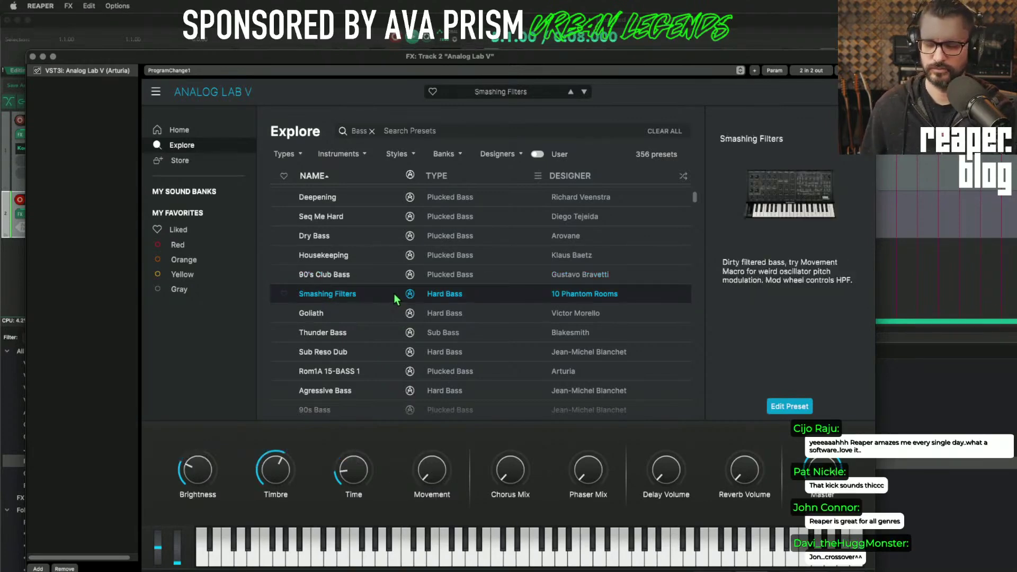
{"action": "left_click", "coordinate": [386, 315]}
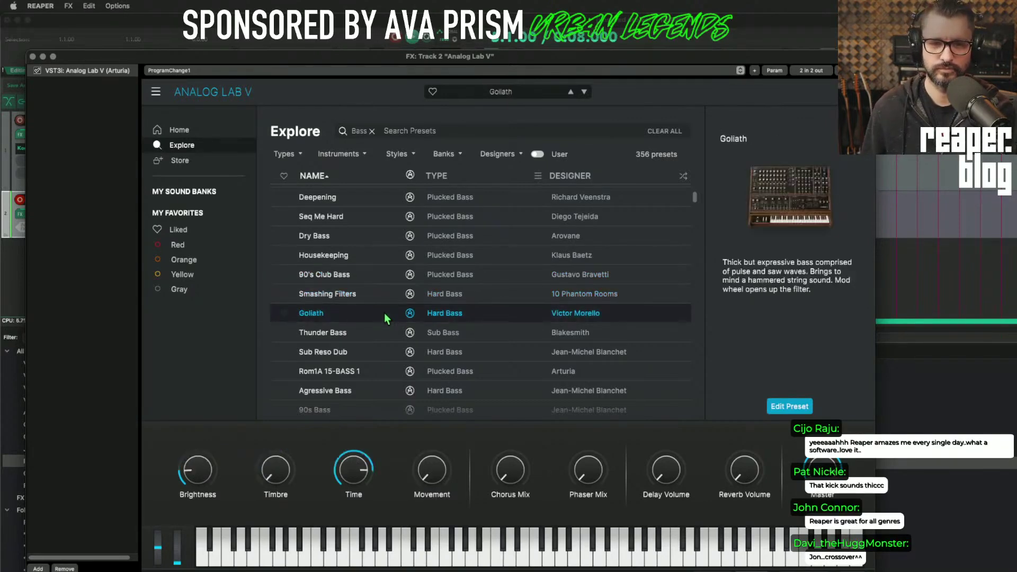
{"action": "left_click", "coordinate": [373, 334]}
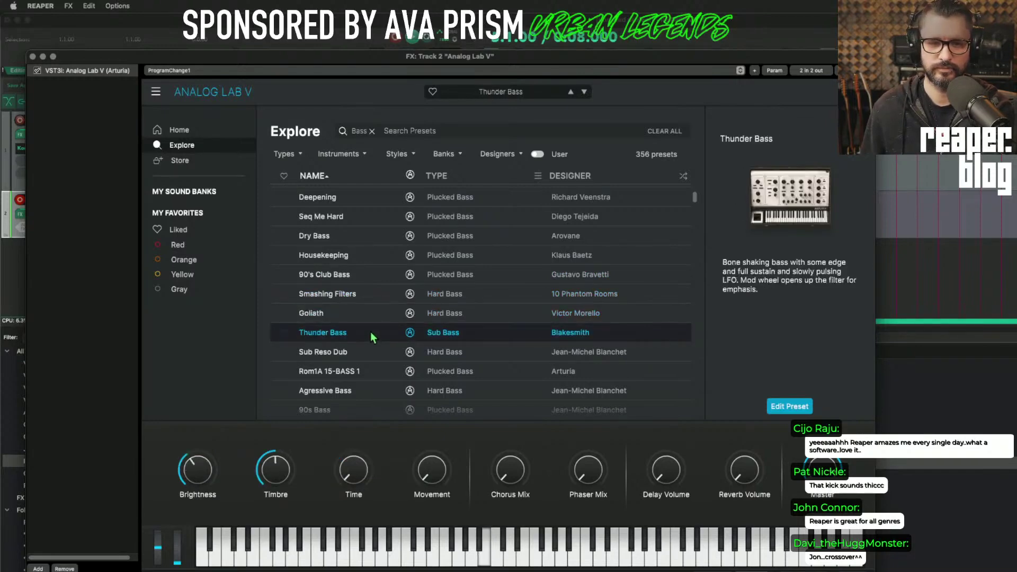
{"action": "left_click", "coordinate": [364, 358]}
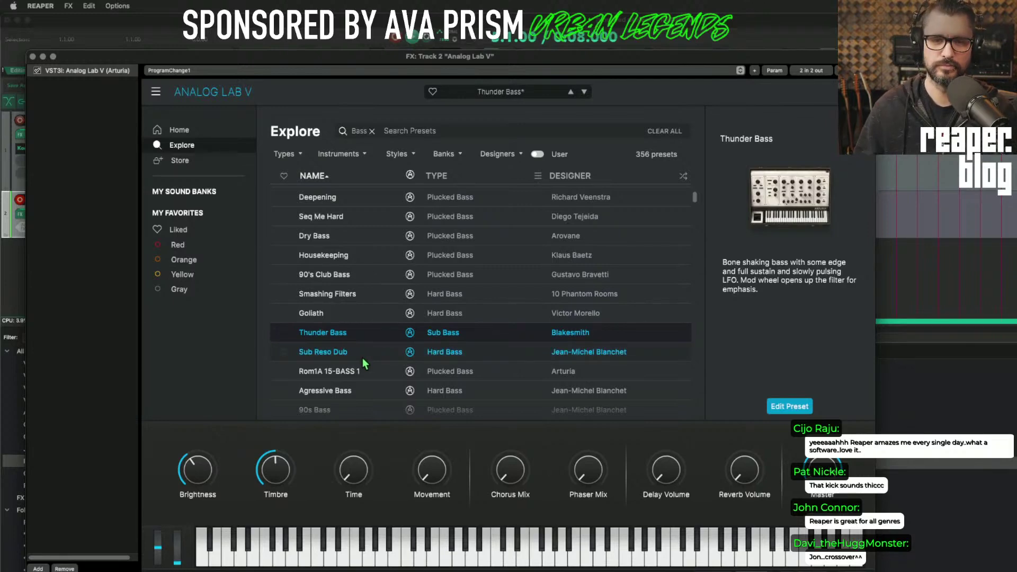
Rehearse Thunder Bass over the looped drums from bar 5 to bar 9, stop playback and bring up the Global Sampler.
{"action": "left_click_drag", "start_coordinate": [141, 57], "coordinate": [151, 330]}
{"action": "key", "text": "space"}
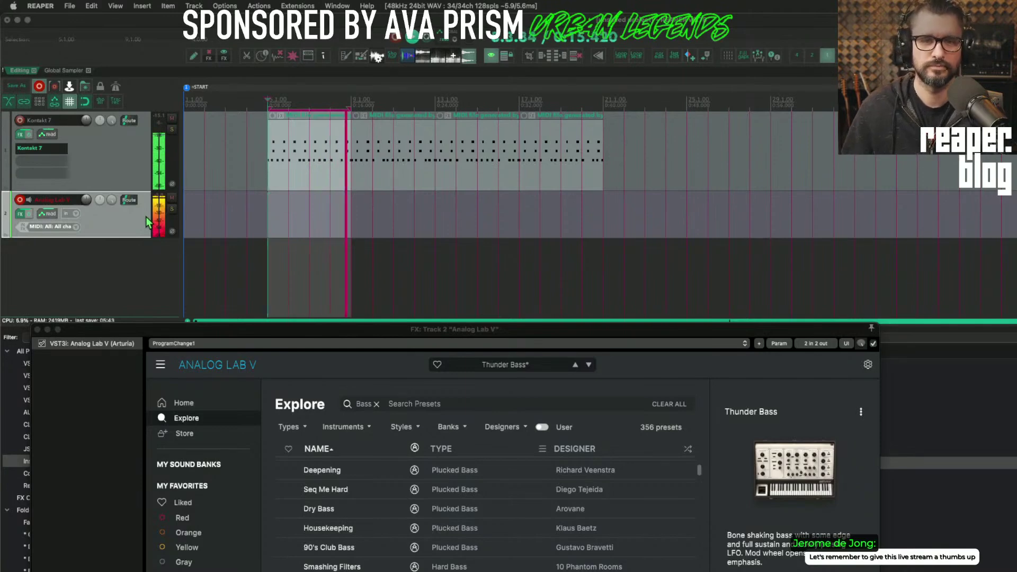
{"action": "key", "text": "space"}
{"action": "left_click", "coordinate": [290, 219]}
{"action": "key", "text": "ctrl+alt+g"}
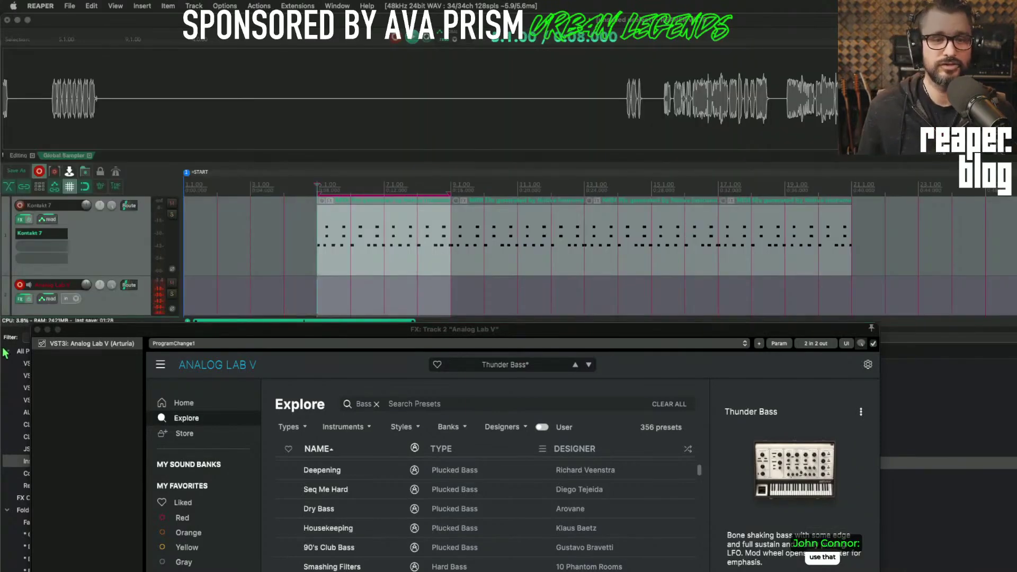
Close the Analog Lab V window and record looped MIDI takes on its track over bars 5 to 9.
{"action": "left_click", "coordinate": [35, 329]}
{"action": "scroll", "coordinate": [128, 252], "scroll_direction": "down", "scroll_amount": 2}
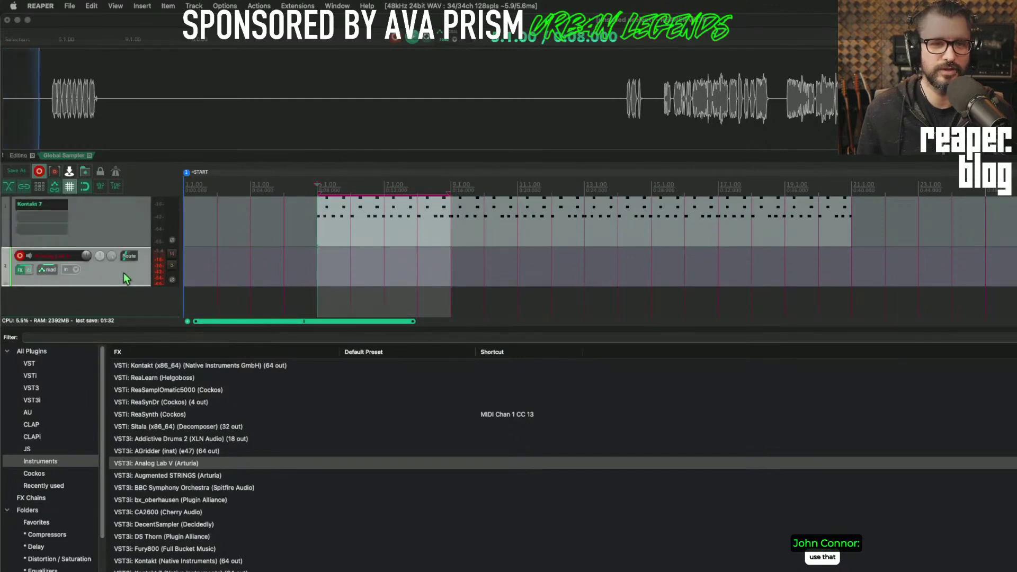
{"action": "key", "text": "alt+d"}
{"action": "key", "text": "ctrl+r"}
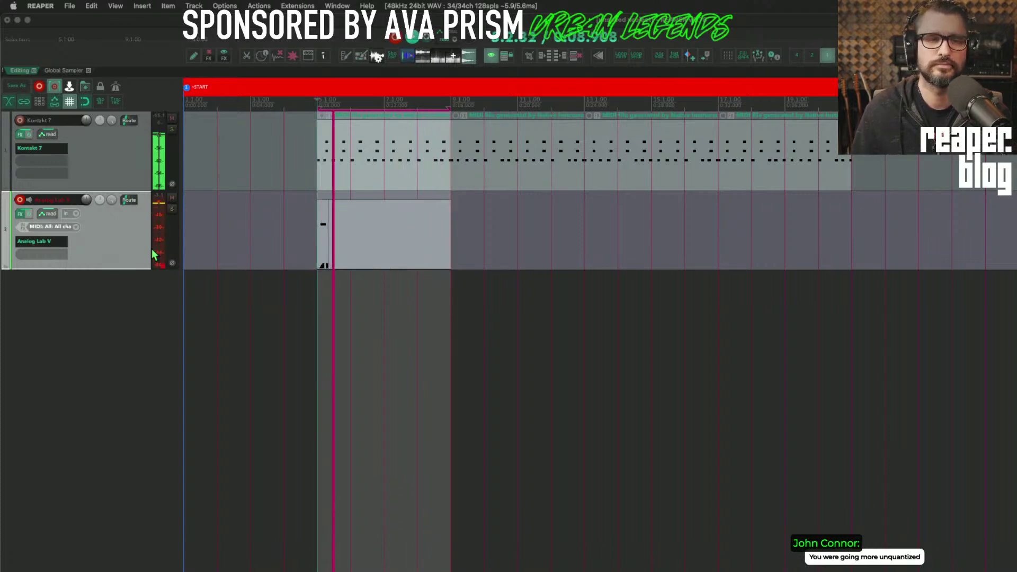
{"action": "key", "text": "space"}
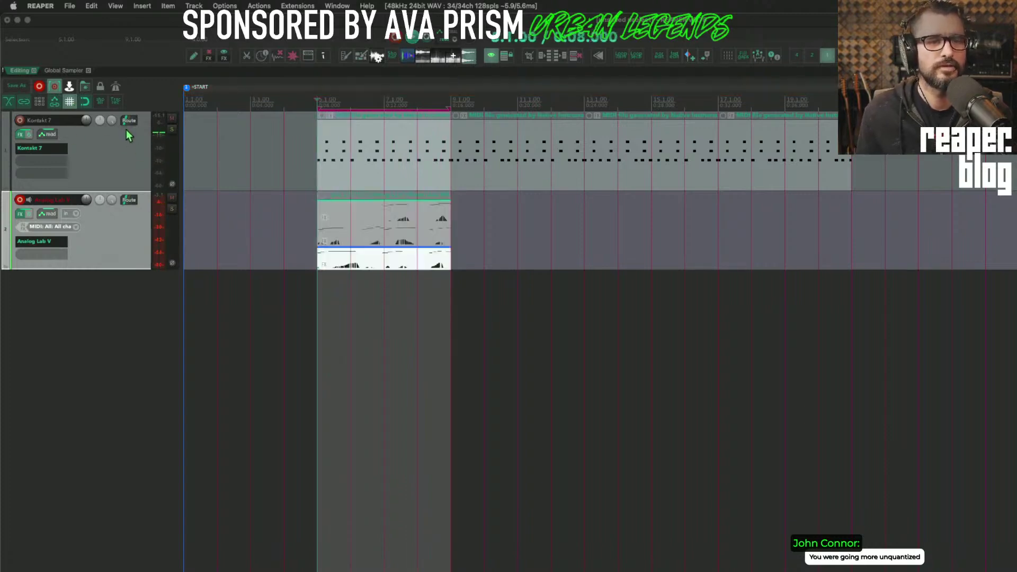
Enable MIDI recording quantize on the Analog Lab V track at 1/32 with note-offs included and 80% strength.
{"action": "left_click", "coordinate": [116, 101]}
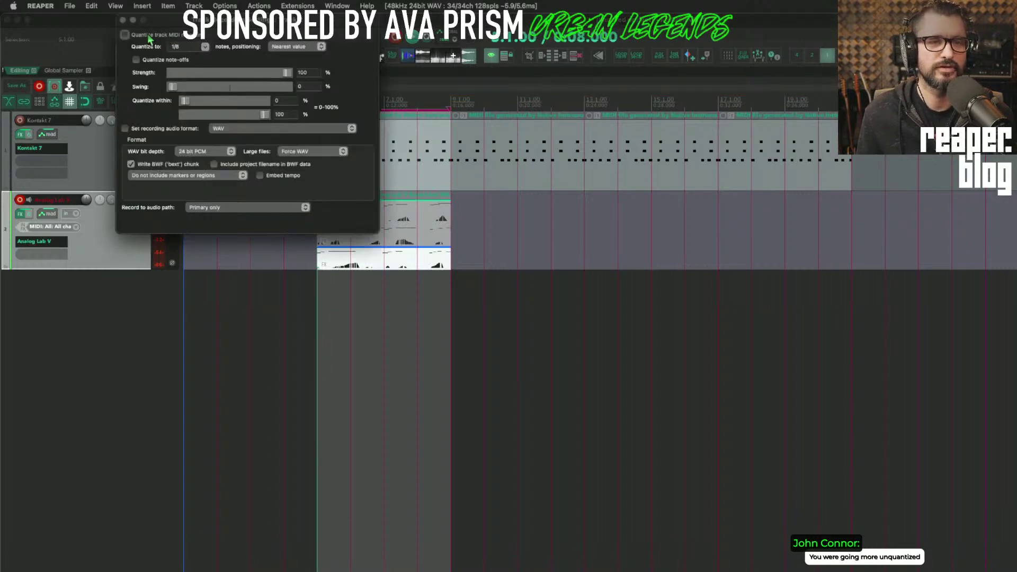
{"action": "left_click", "coordinate": [205, 47]}
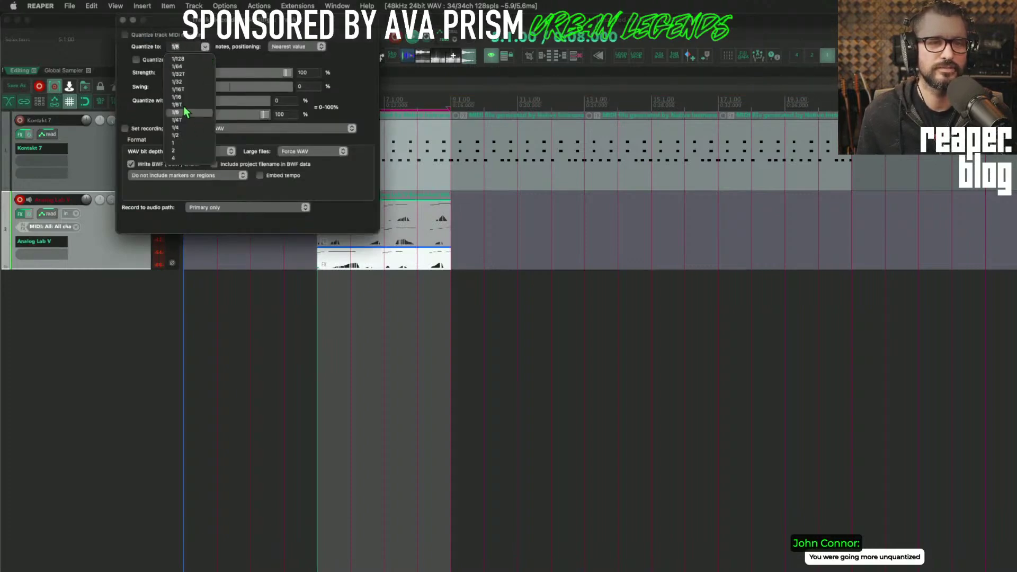
{"action": "left_click", "coordinate": [191, 82]}
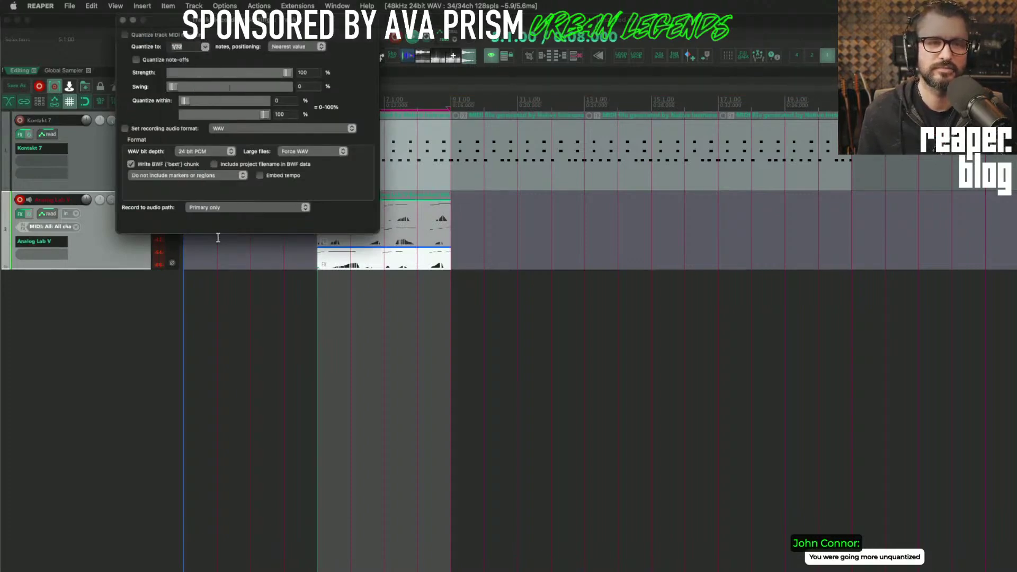
{"action": "left_click_drag", "start_coordinate": [278, 73], "coordinate": [274, 73]}
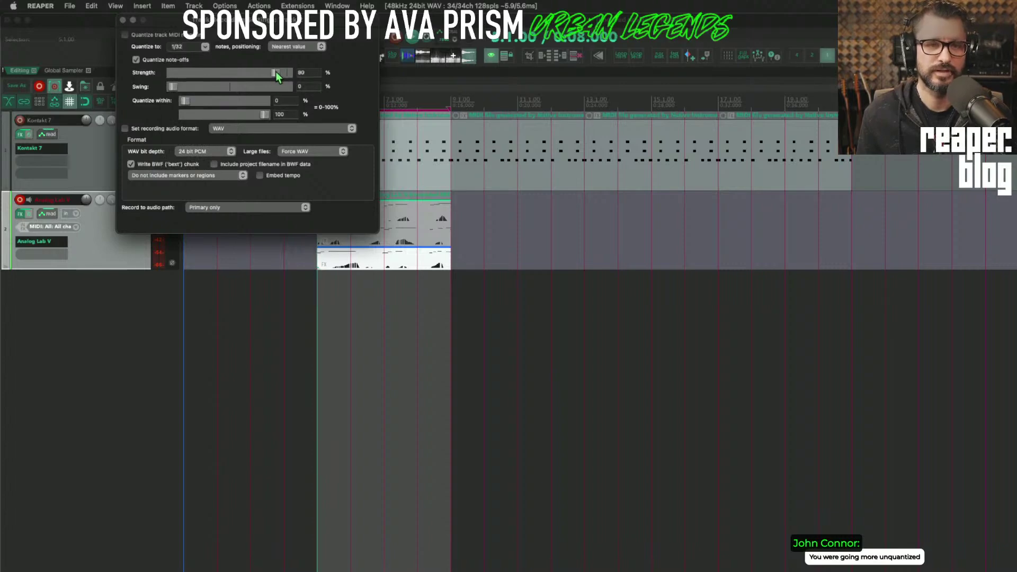
{"action": "key", "text": "Return"}
Record looped quantized takes on the Analog Lab V track over bars 9 to 13, and undo the recorded takes.
{"action": "key", "text": "super+r"}
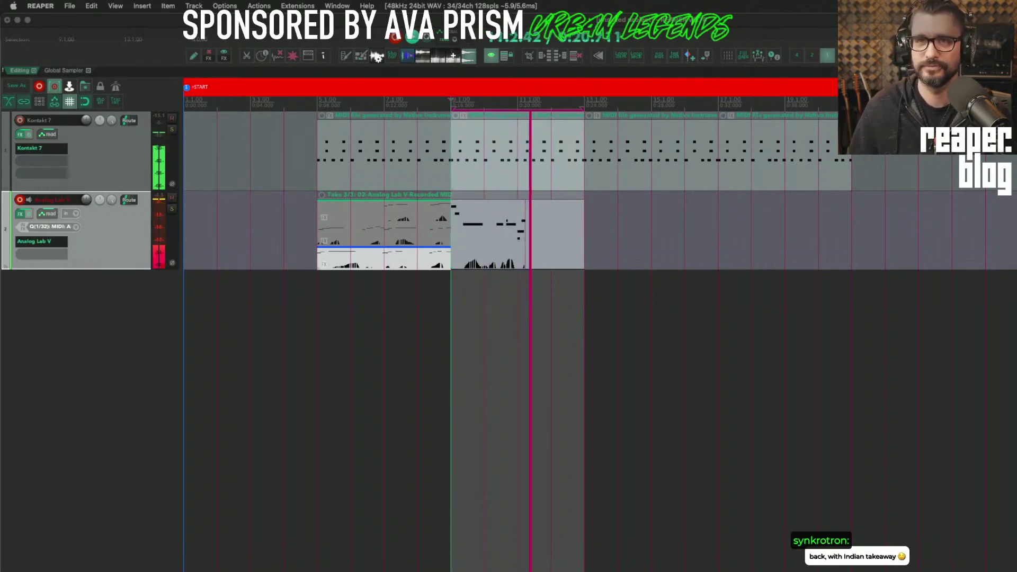
{"action": "key", "text": "space"}
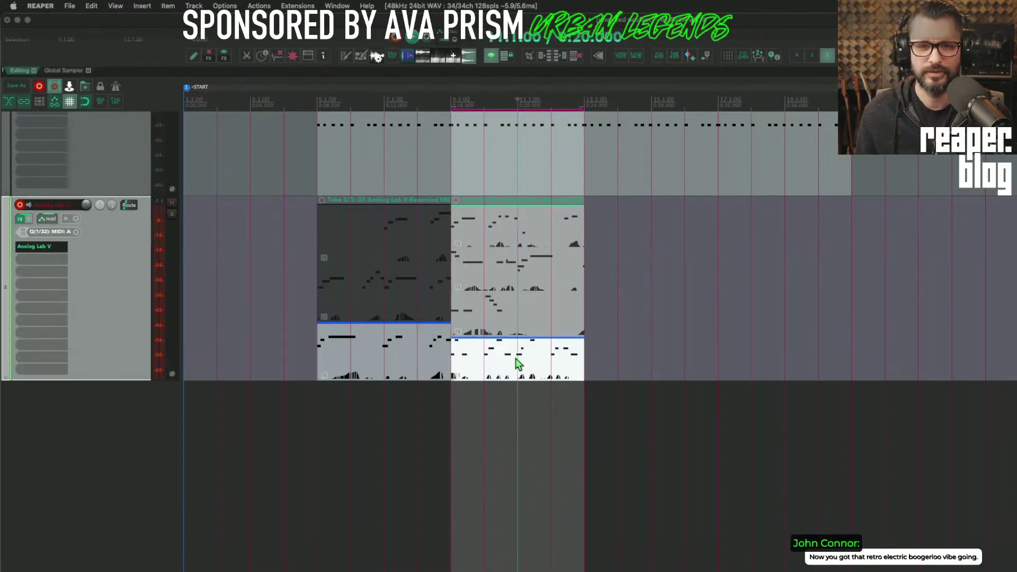
{"action": "key", "text": "super+z"}
{"action": "key", "text": "super+z"}
Put a bass line in a MIDI item spanning bars 5 to 9 on the Analog Lab V track, with the MIDI editor open.
{"action": "left_click_drag", "start_coordinate": [323, 239], "coordinate": [439, 255]}
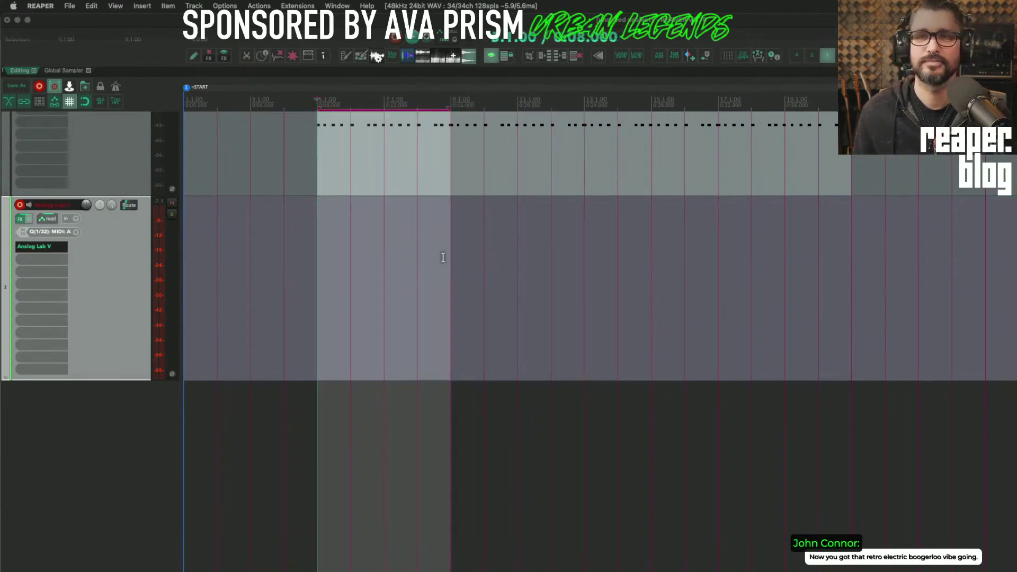
{"action": "double_click", "coordinate": [443, 257]}
{"action": "key", "text": "alt+shift+m"}
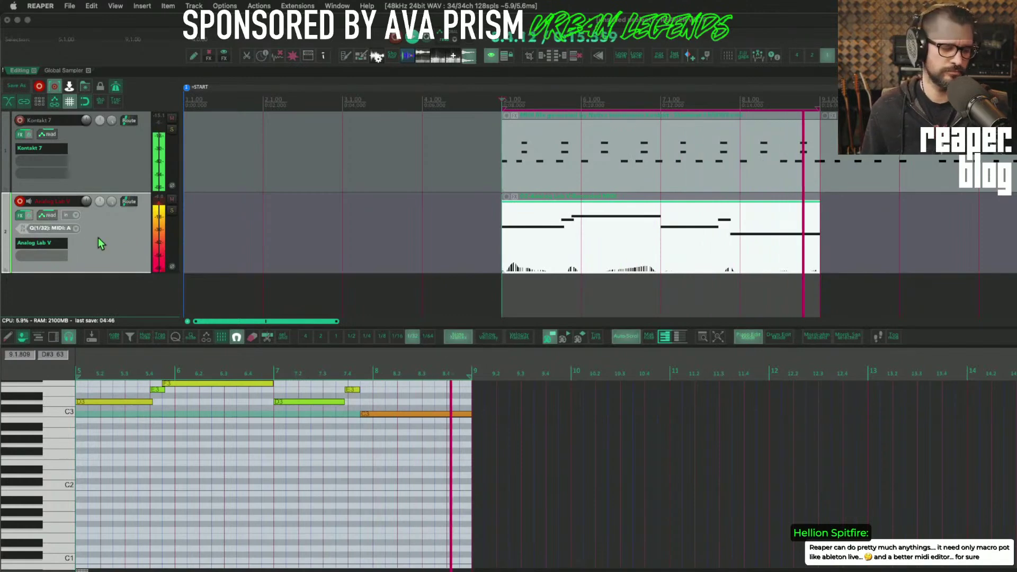
Open the Analog Lab V window, load the Sub Reso Dub preset and move the window lower.
{"action": "key", "text": "shift+f"}
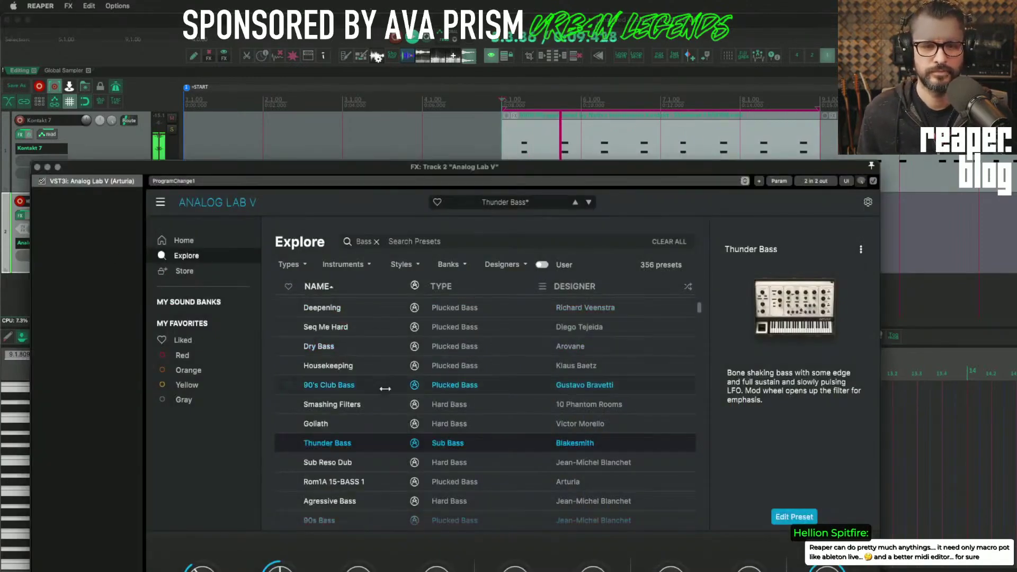
{"action": "left_click", "coordinate": [362, 469]}
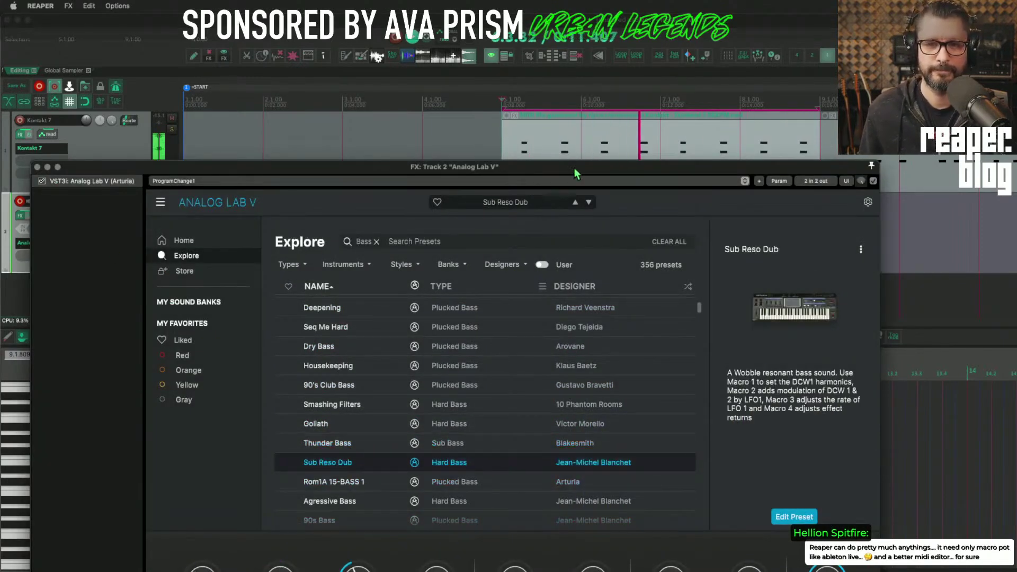
{"action": "left_click_drag", "start_coordinate": [575, 169], "coordinate": [634, 280]}
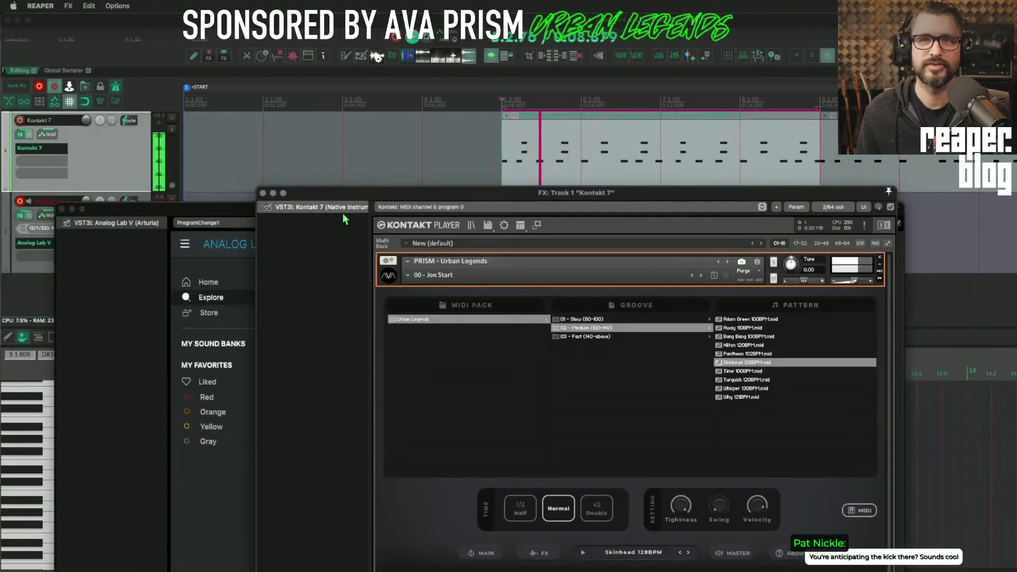
Add reverb to the Smack snare on the FX page of PRISM - Urban Legends, and close the Kontakt 7 window.
{"action": "left_click", "coordinate": [41, 148]}
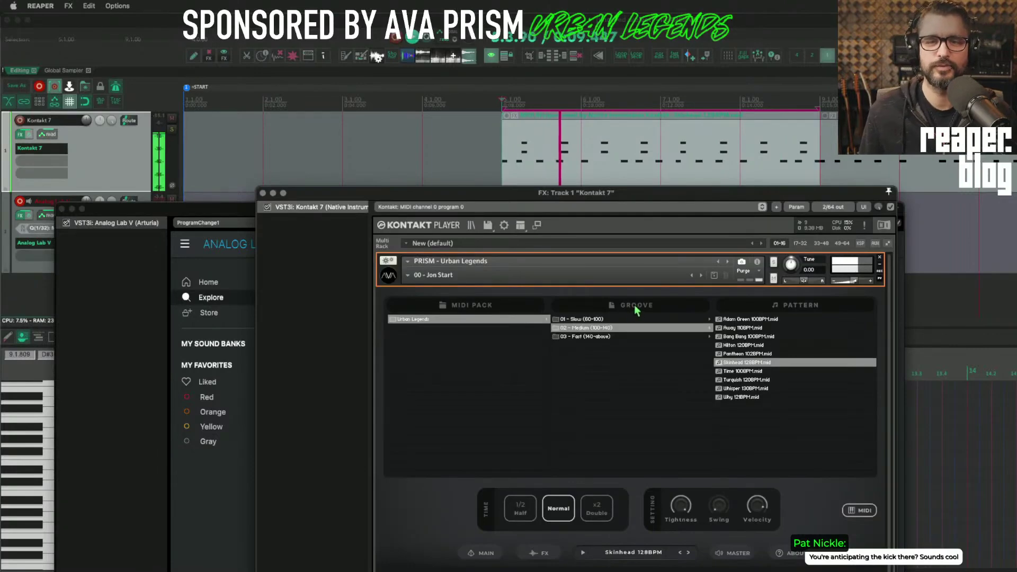
{"action": "left_click", "coordinate": [546, 553]}
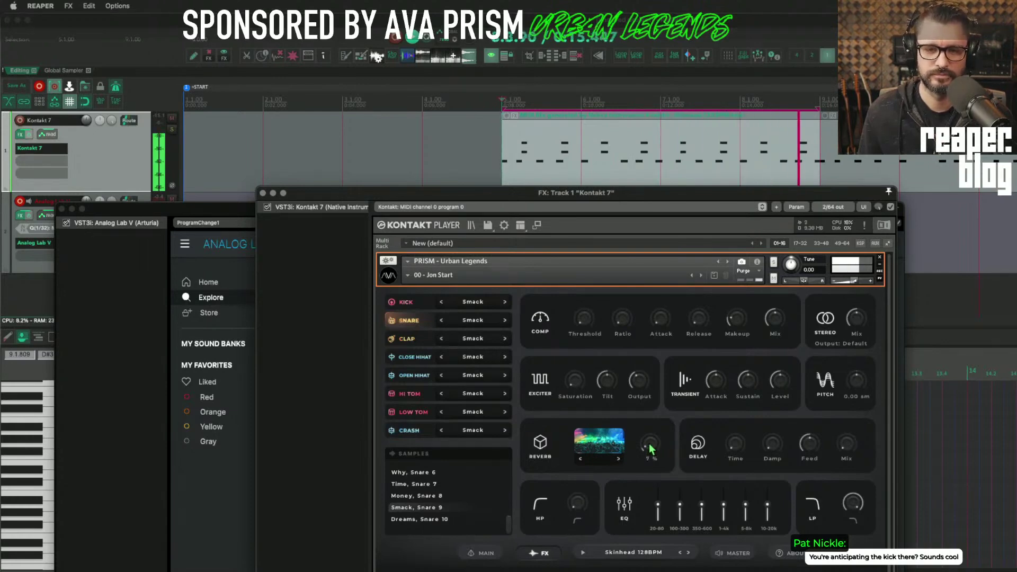
{"action": "left_click", "coordinate": [263, 193]}
Audition bass presets including AC-2 Bass I, Rom1A 15-BASS 1, 90s Bass, Hyper and Bad Boy over the loop, and return to Sub Reso Dub.
{"action": "scroll", "coordinate": [371, 519], "scroll_direction": "down", "scroll_amount": 2}
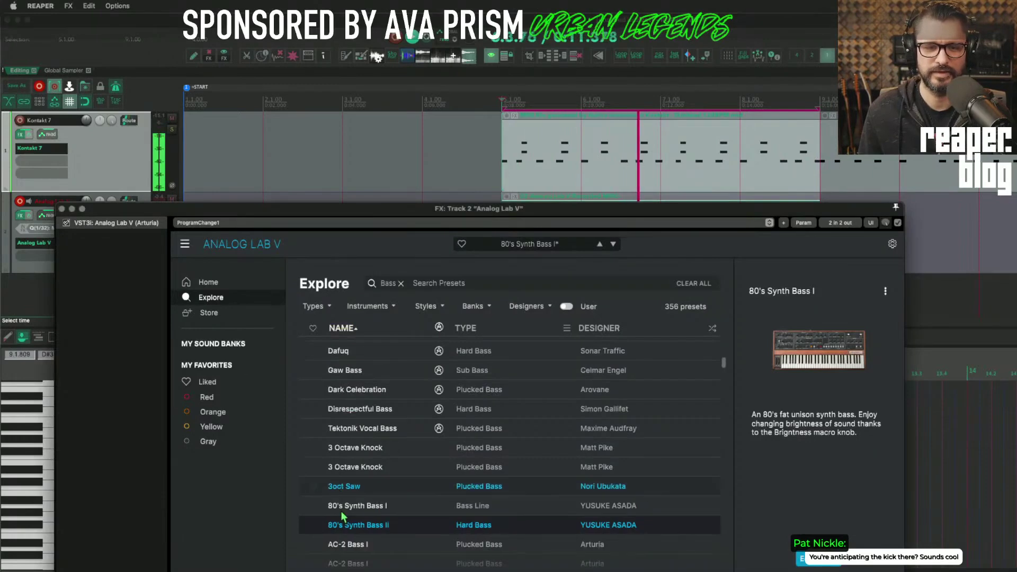
{"action": "left_click", "coordinate": [509, 550]}
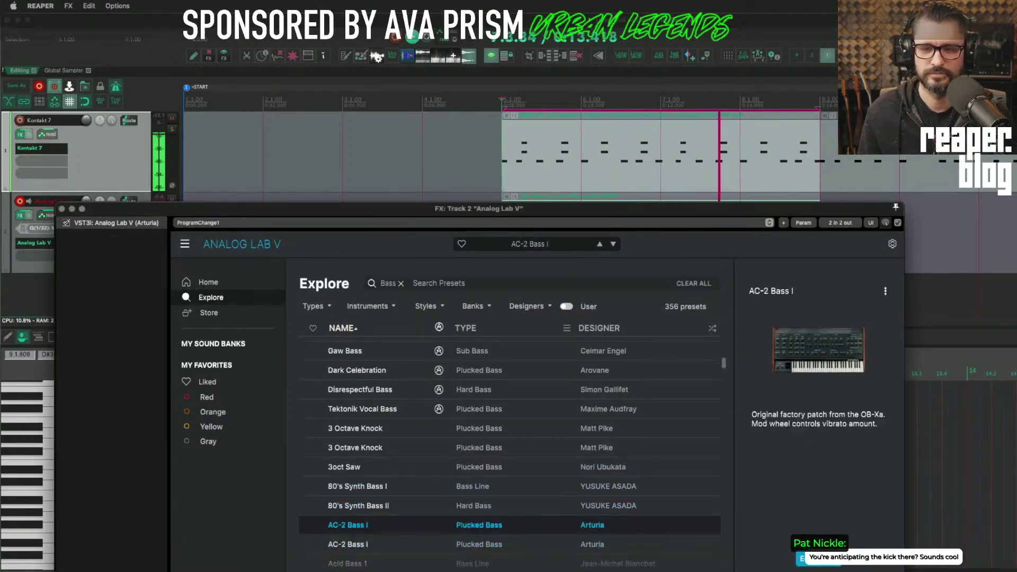
{"action": "scroll", "coordinate": [392, 415], "scroll_direction": "up", "scroll_amount": 5}
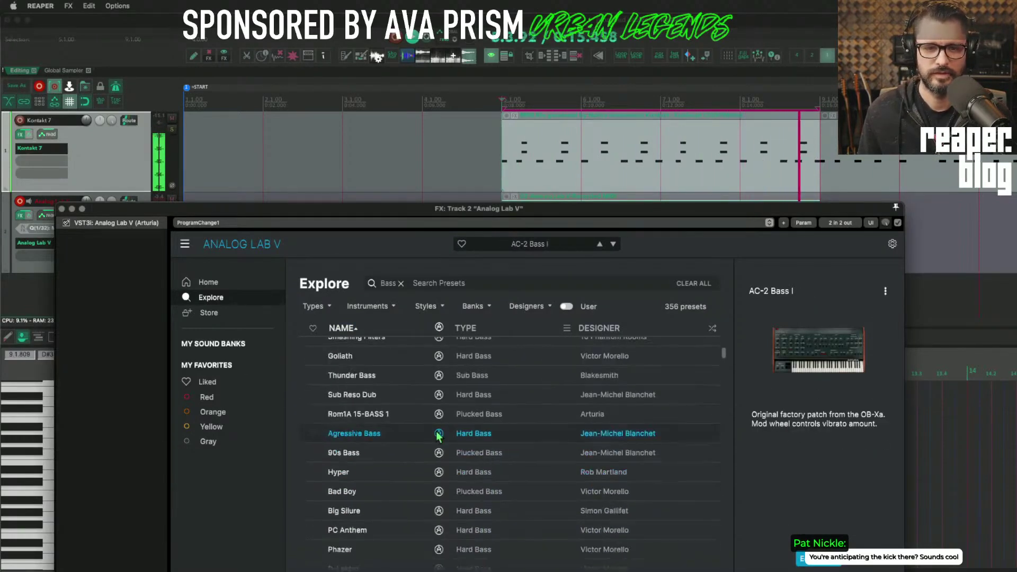
{"action": "left_click", "coordinate": [394, 417]}
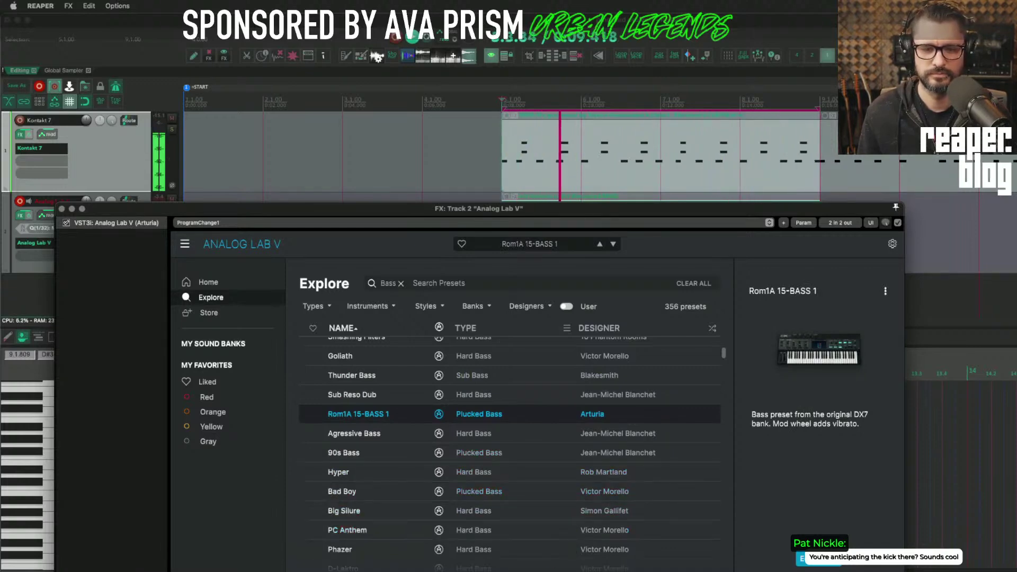
{"action": "key", "text": "Down"}
{"action": "key", "text": "Down"}
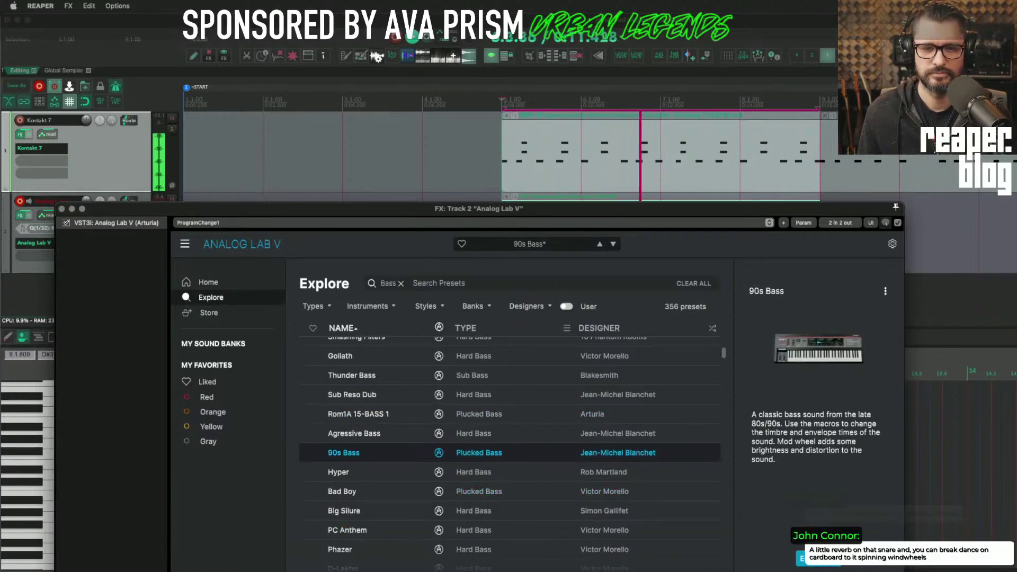
{"action": "key", "text": "Down"}
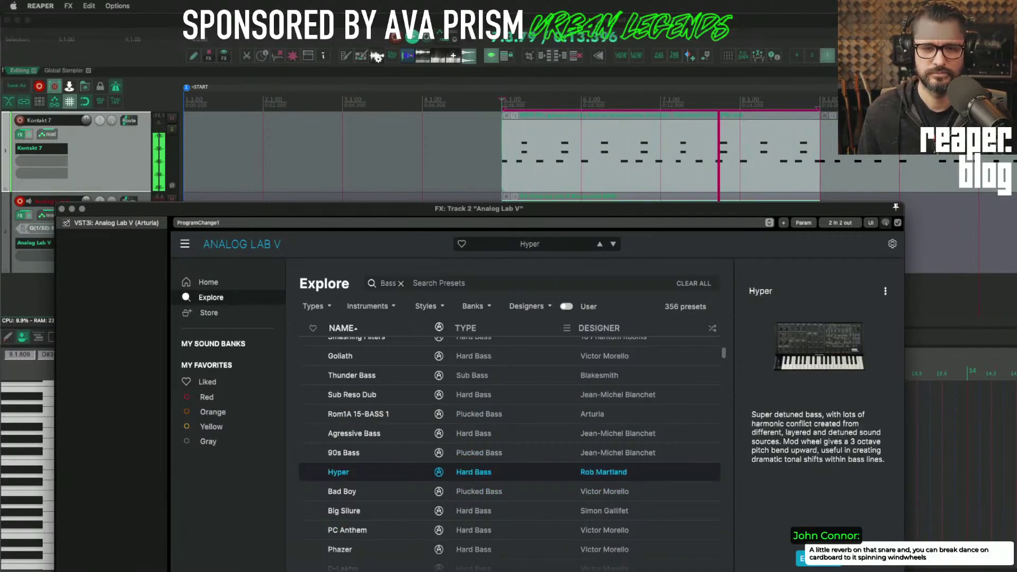
{"action": "key", "text": "Down"}
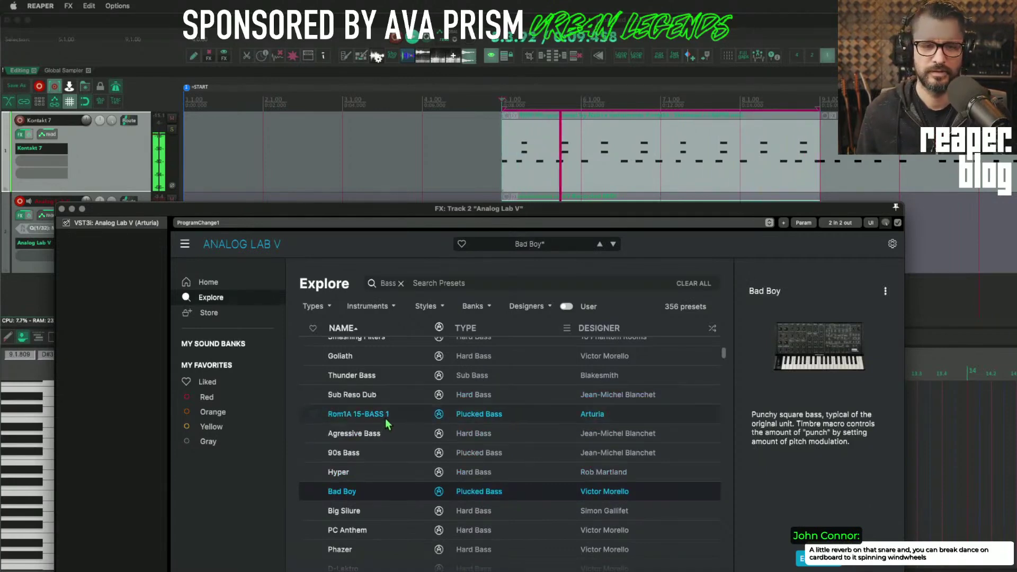
{"action": "left_click", "coordinate": [385, 398]}
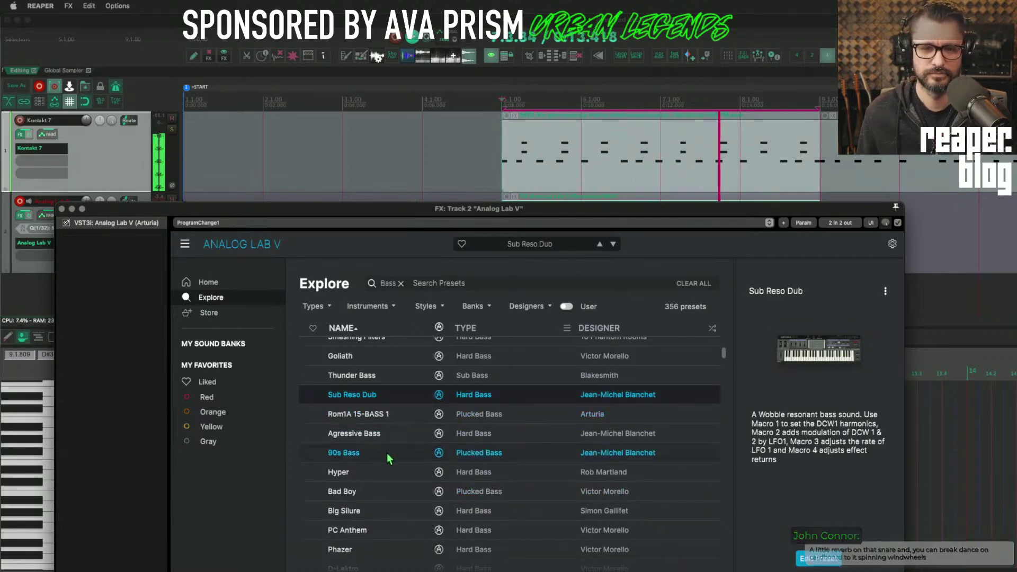
Load the Thunder Bass preset in Analog Lab V, close its window and select the Analog Lab V track.
{"action": "scroll", "coordinate": [387, 454], "scroll_direction": "up", "scroll_amount": 1}
{"action": "key", "text": "Up"}
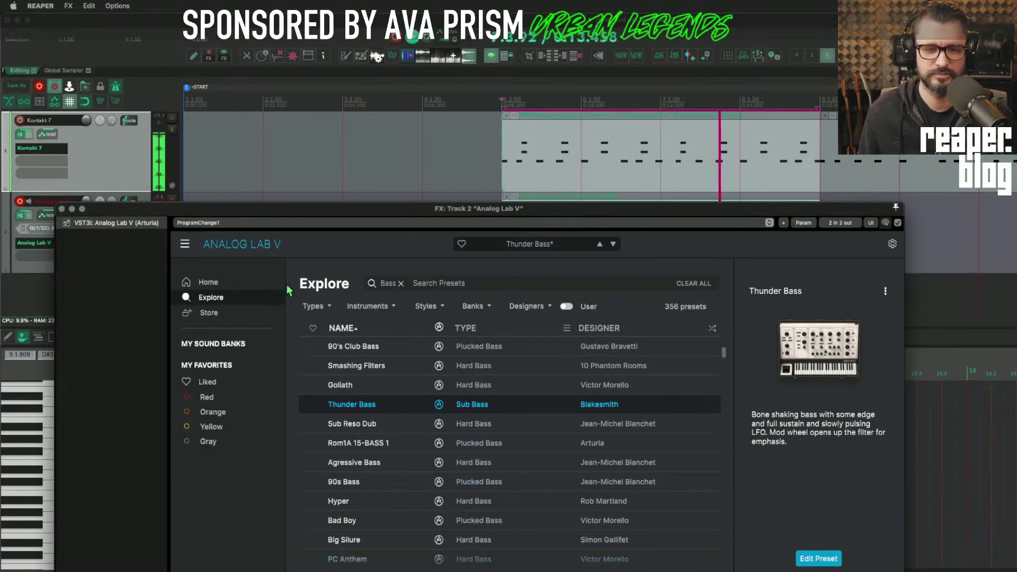
{"action": "left_click", "coordinate": [61, 209]}
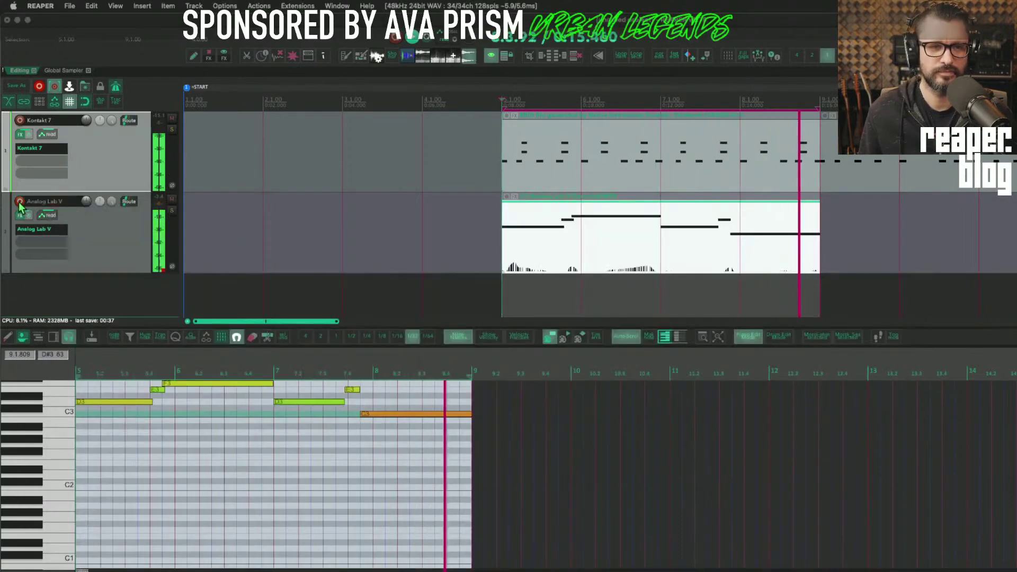
{"action": "left_click", "coordinate": [89, 256]}
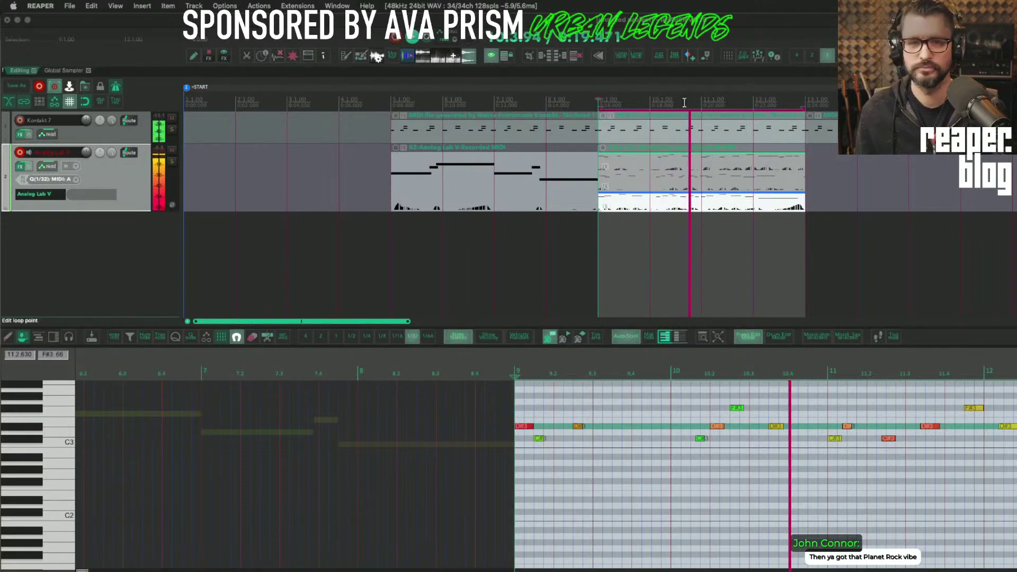
Stop playback and turn off the 1/32 input quantize on the Analog Lab V track, keeping its input on all MIDI channels.
{"action": "key", "text": "space"}
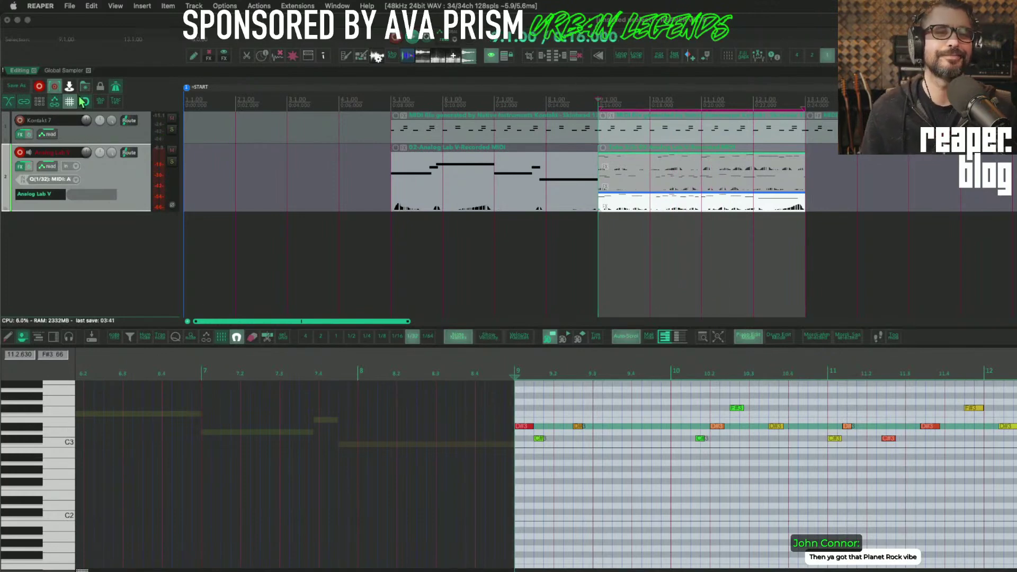
{"action": "left_click", "coordinate": [114, 102]}
{"action": "left_click", "coordinate": [121, 20]}
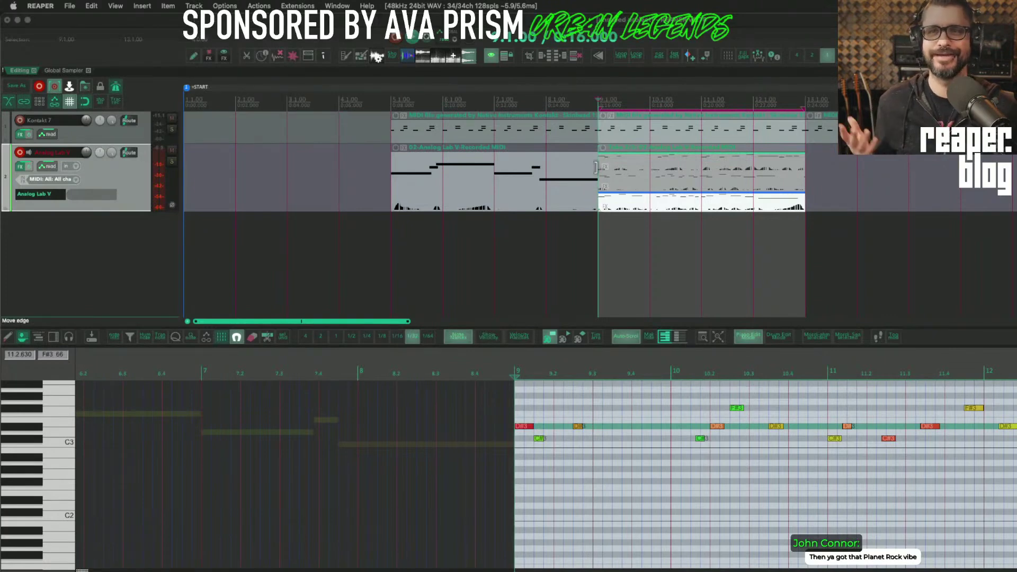
Record new looped bass takes over bars 9 to 13 on the Analog Lab V track and disarm it.
{"action": "key", "text": "super+r"}
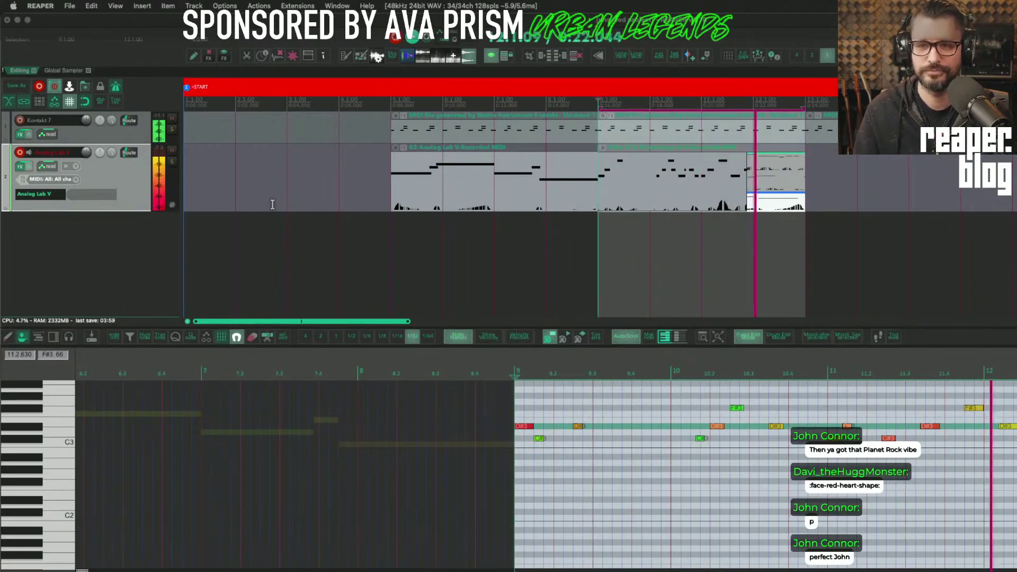
{"action": "key", "text": "space"}
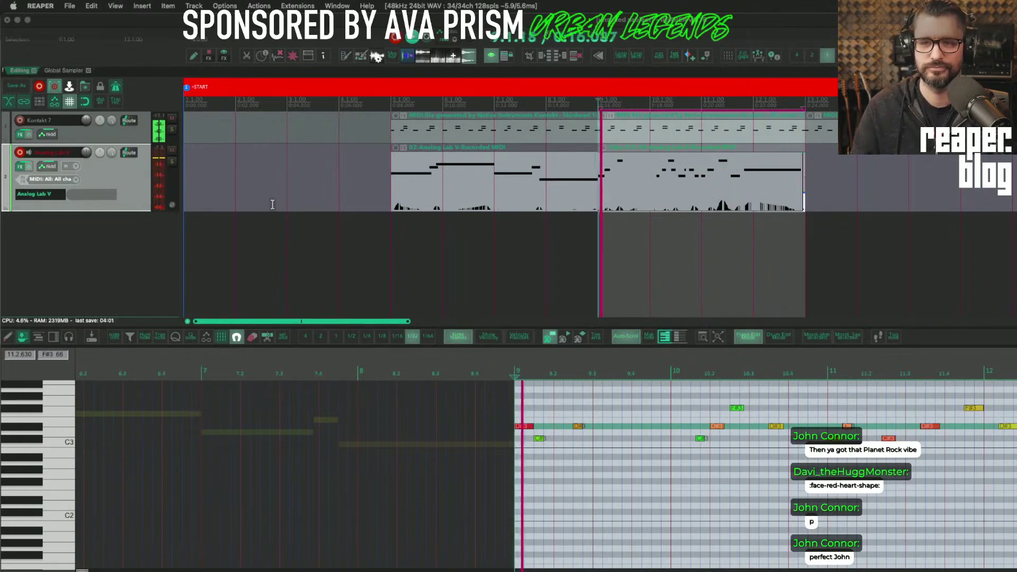
{"action": "left_click", "coordinate": [21, 153]}
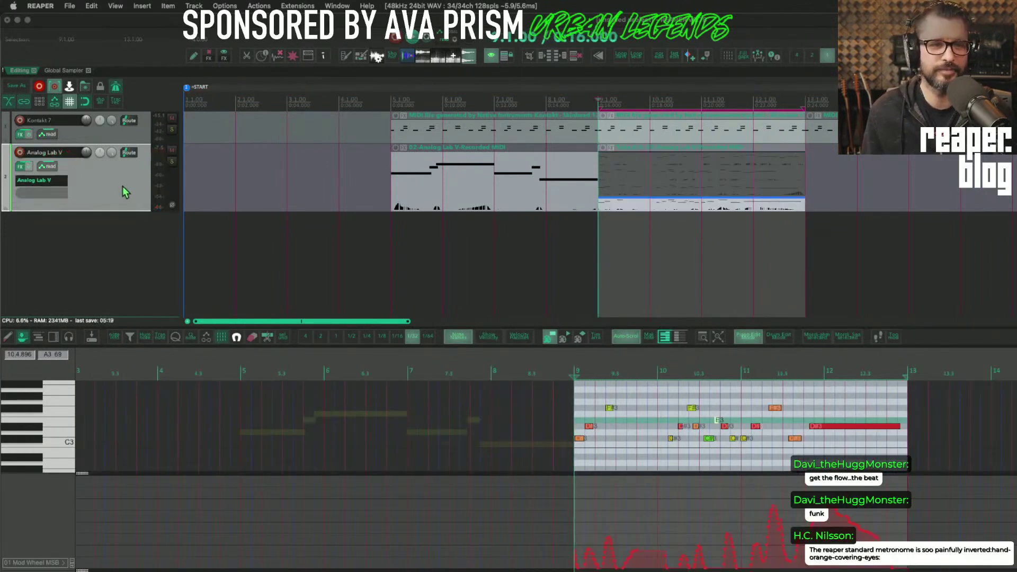
Delete the first bass item spanning bars 5 to 9 on the Analog Lab V track.
{"action": "scroll", "coordinate": [132, 212], "scroll_direction": "down", "scroll_amount": 3}
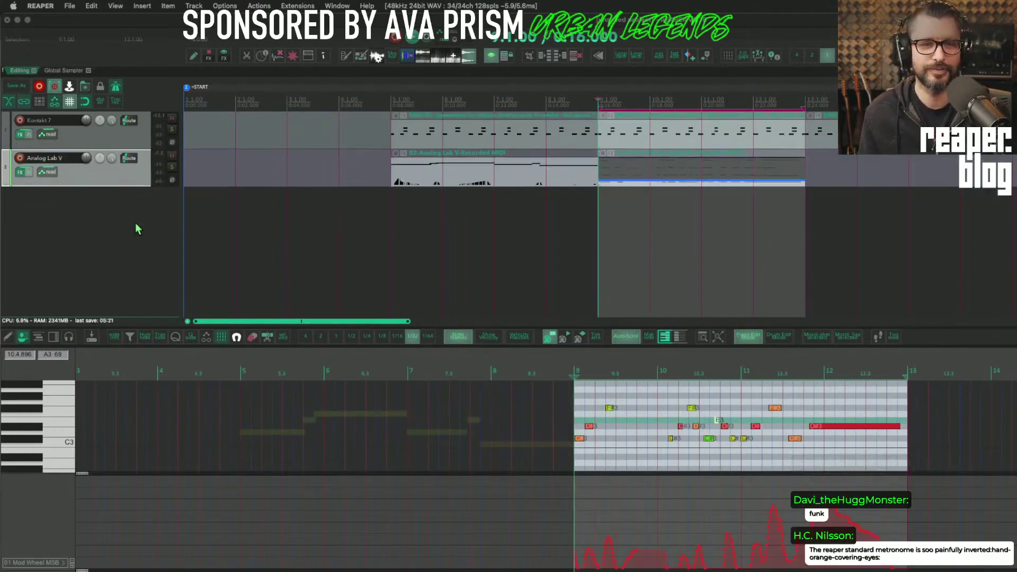
{"action": "scroll", "coordinate": [162, 242], "scroll_direction": "up", "scroll_amount": 3}
{"action": "left_click", "coordinate": [466, 198]}
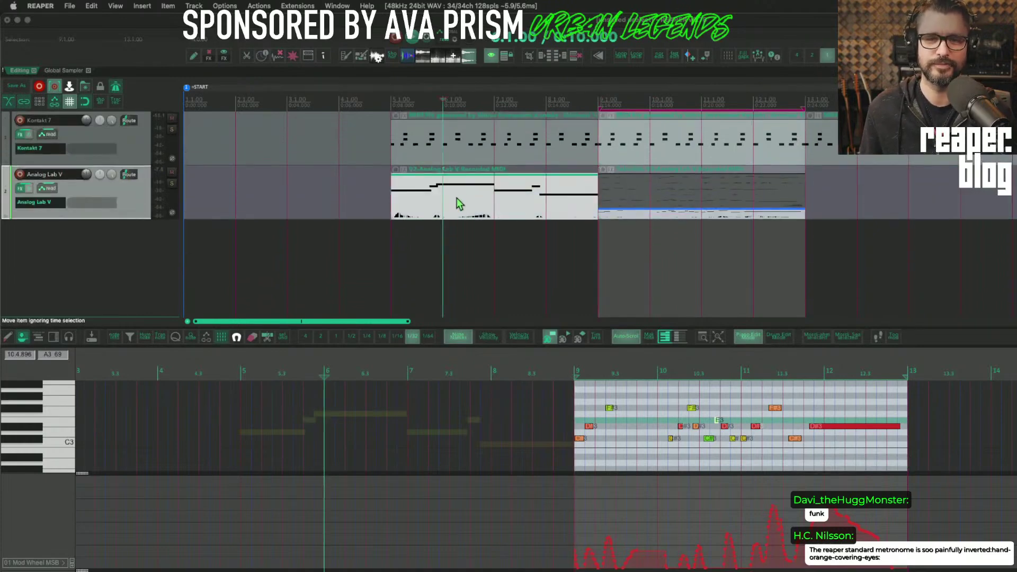
{"action": "key", "text": "Delete"}
Crop the new bass item to its active take and lay it end to end over bars 5 to 21 with three duplicates.
{"action": "left_click", "coordinate": [640, 216]}
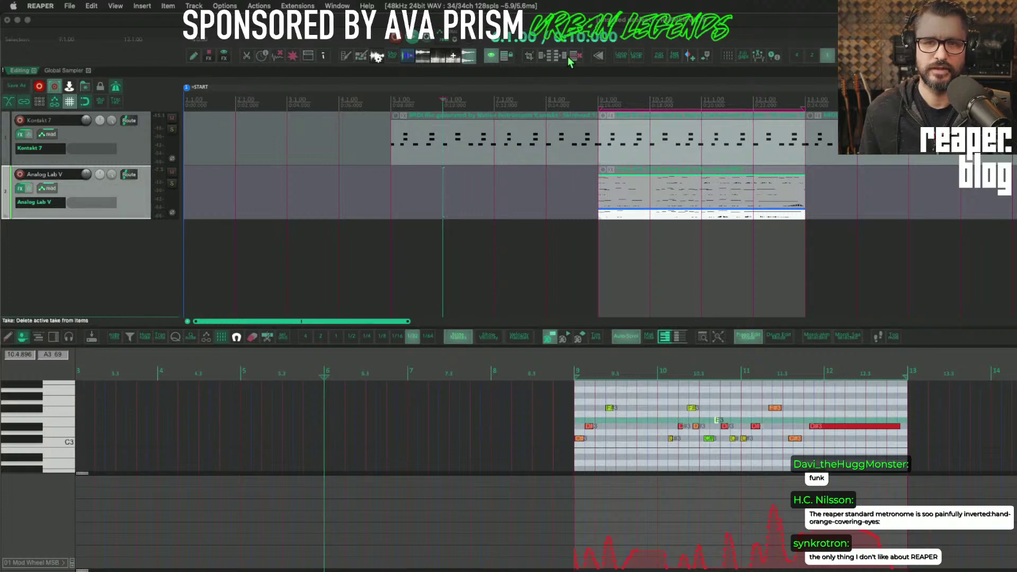
{"action": "scroll", "coordinate": [636, 196], "scroll_direction": "down", "scroll_amount": 3}
{"action": "left_click_drag", "start_coordinate": [393, 206], "coordinate": [309, 207]}
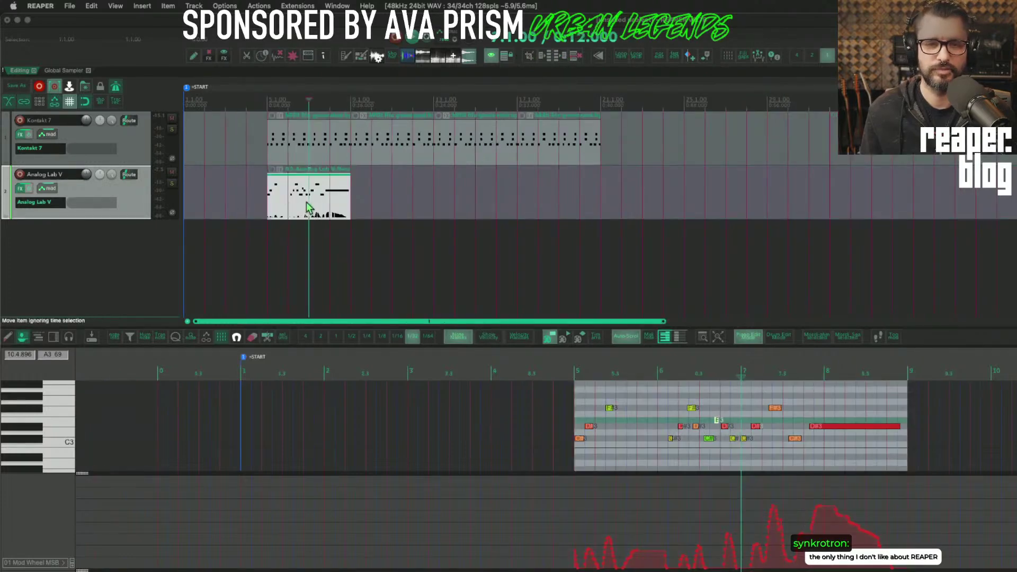
{"action": "key", "text": "super+d"}
{"action": "key", "text": "super+d"}
{"action": "key", "text": "super+d"}
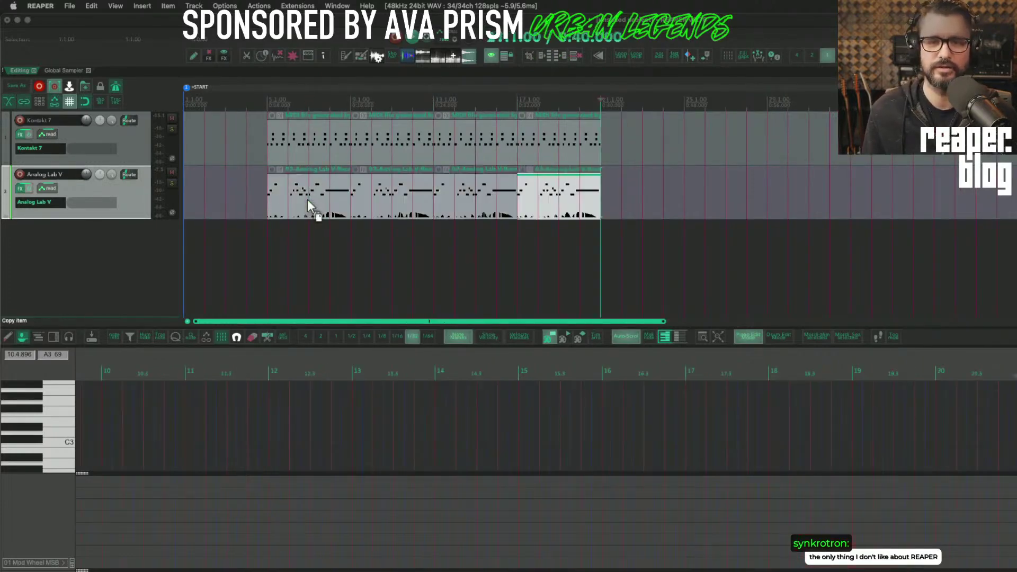
Add a second Analog Lab V track and record a MIDI part on it from bar 5 to bar 13.
{"action": "left_click", "coordinate": [261, 227]}
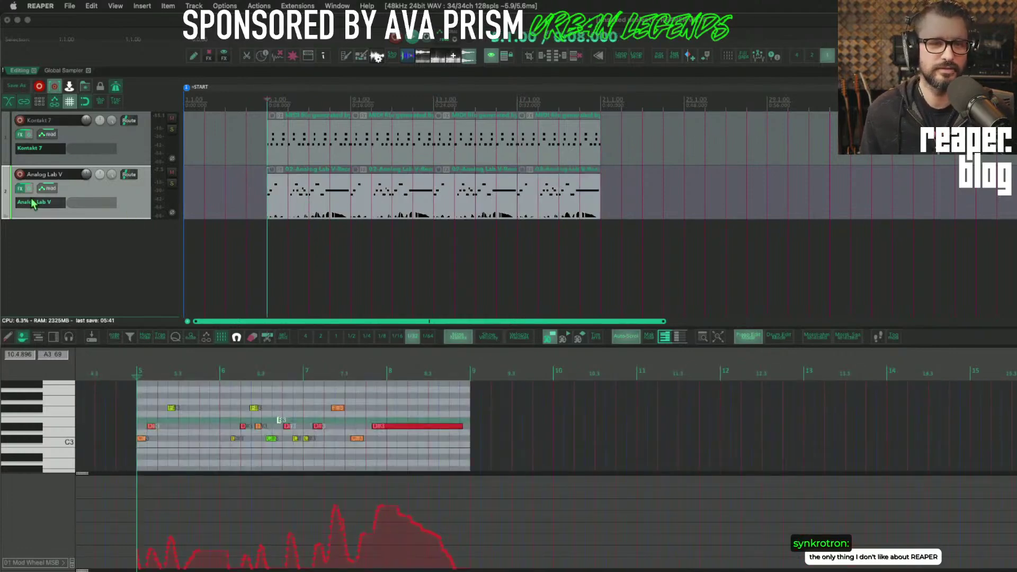
{"action": "left_click", "coordinate": [68, 246]}
{"action": "left_click", "coordinate": [130, 213]}
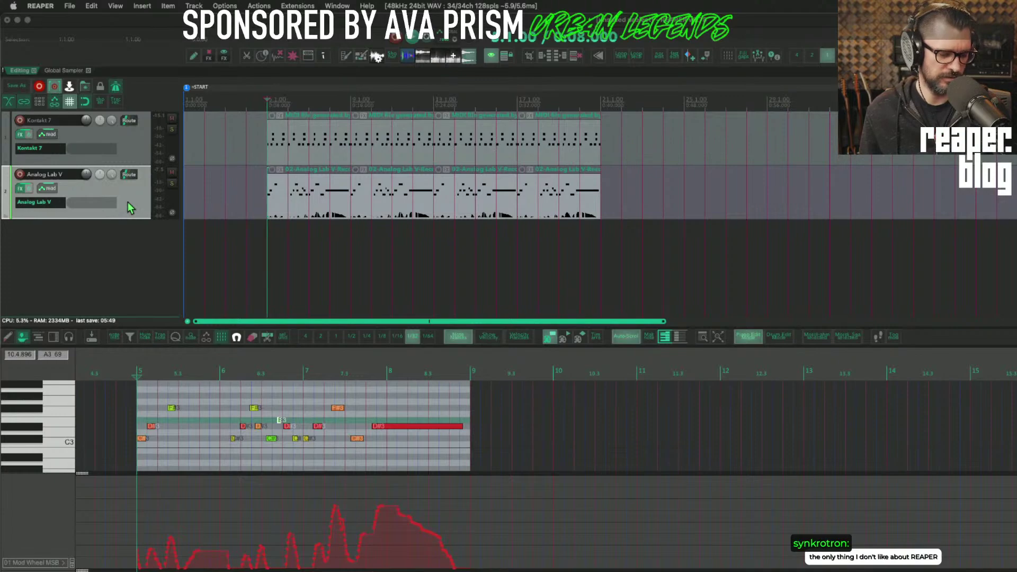
{"action": "double_click", "coordinate": [136, 243]}
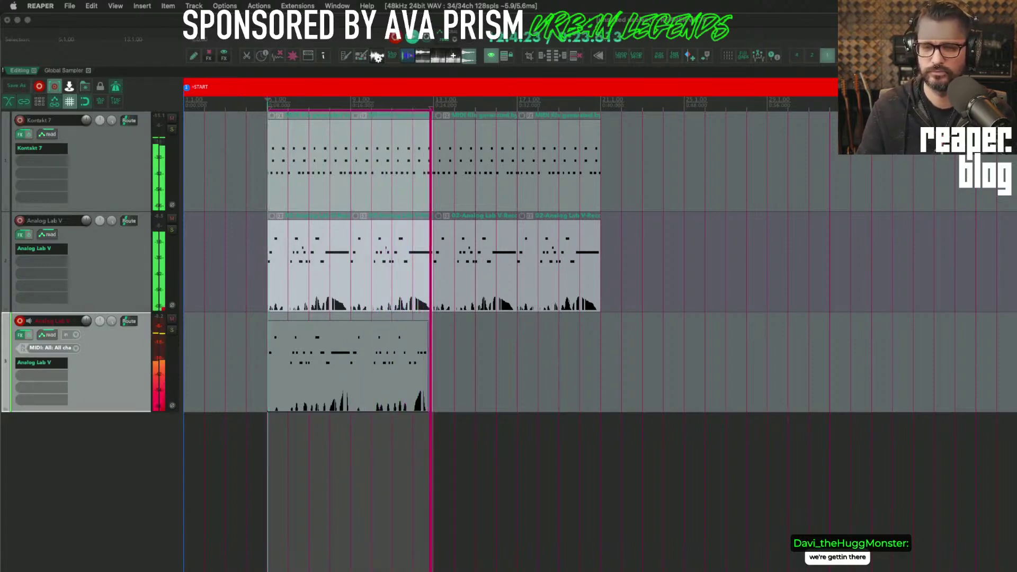
{"action": "key", "text": "space"}
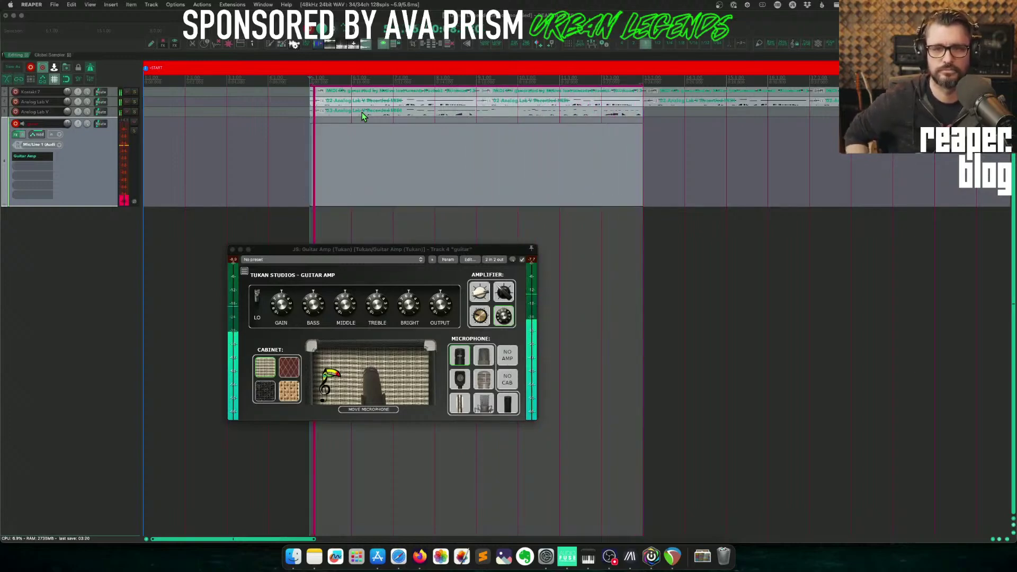
End the guitar recording and, in Guitar Amp, choose a different microphone, place it off-centre and select the tan woven cabinet.
{"action": "key", "text": "space"}
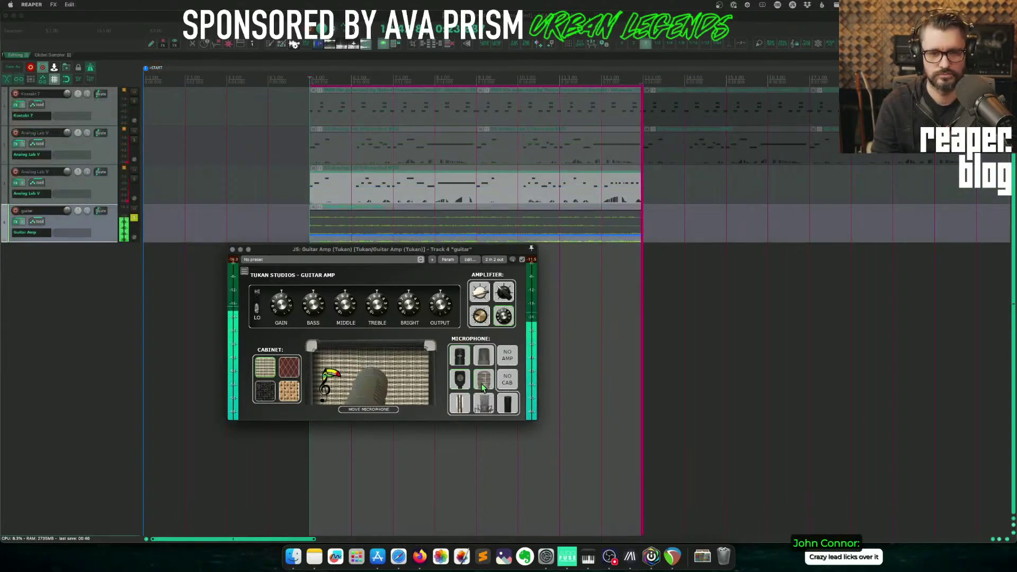
{"action": "left_click", "coordinate": [485, 404]}
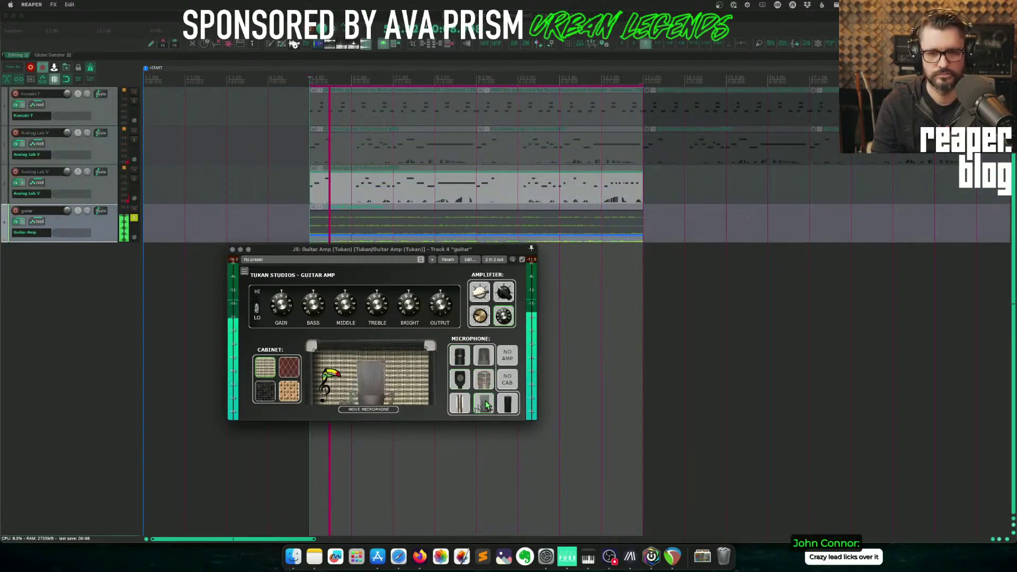
{"action": "left_click", "coordinate": [363, 410]}
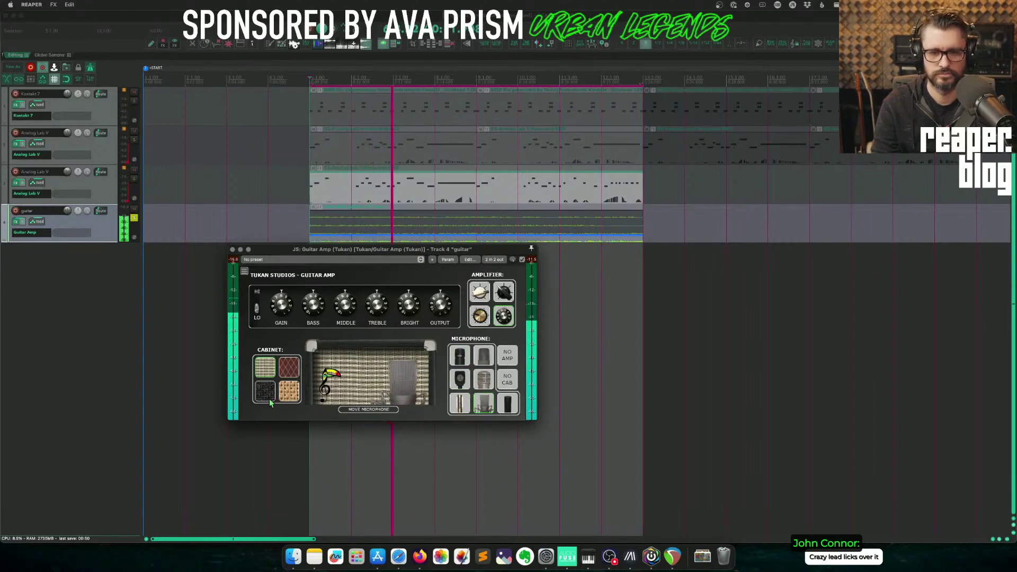
{"action": "left_click", "coordinate": [289, 386]}
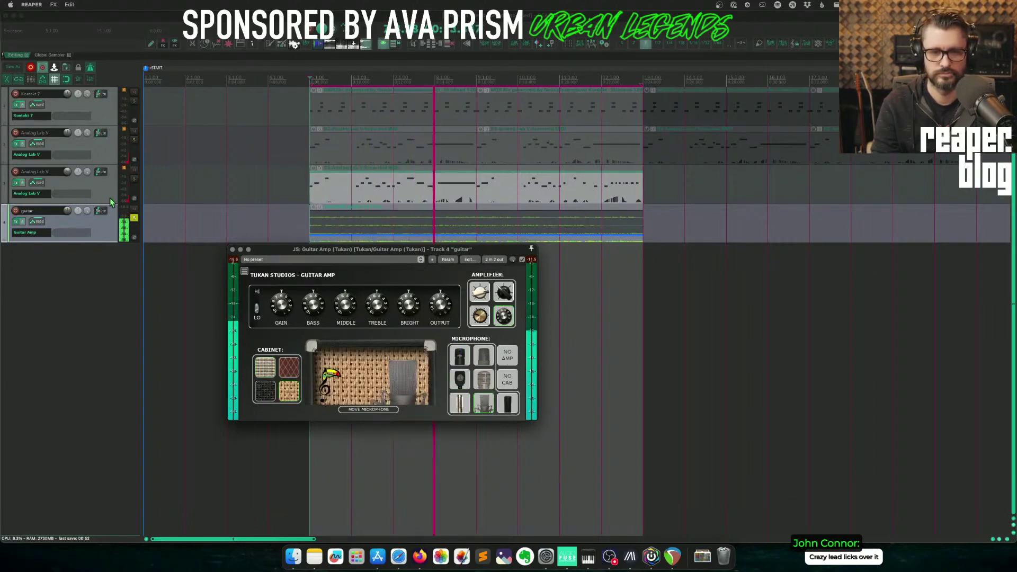
Solo the Kontakt 7 track alongside the guitar, return the amp microphone to the centre and choose No Cab.
{"action": "left_click", "coordinate": [135, 101]}
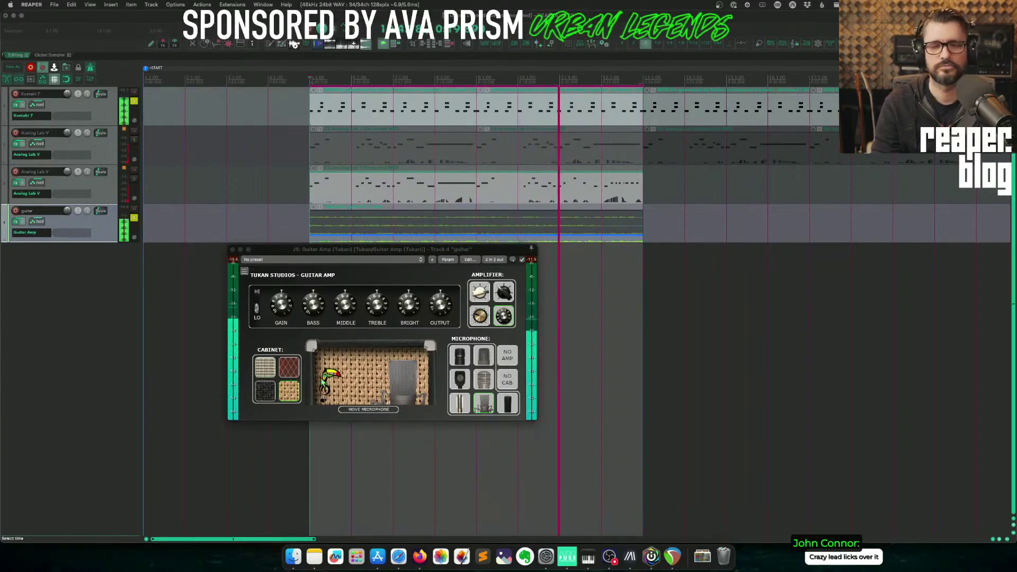
{"action": "left_click", "coordinate": [383, 410]}
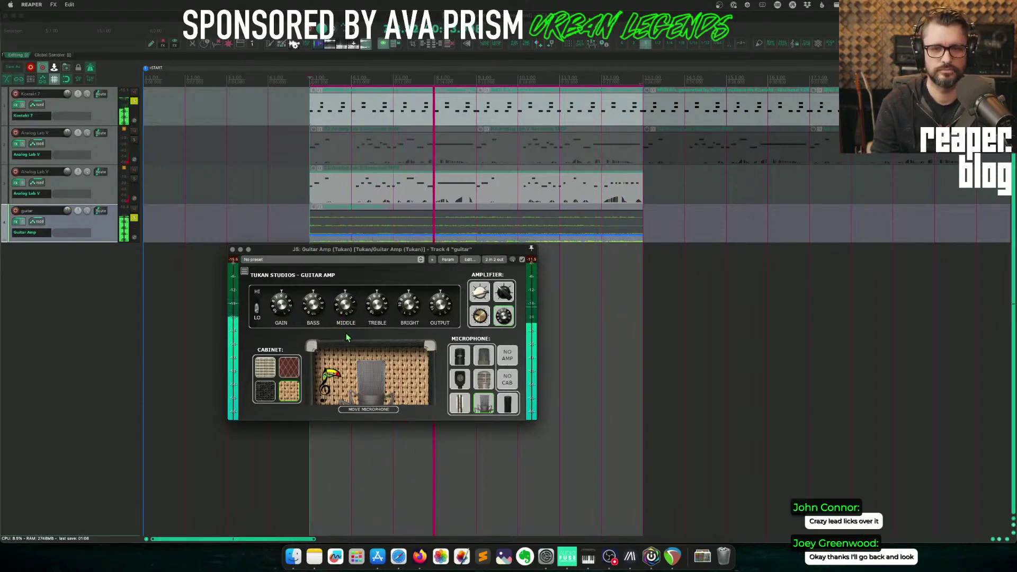
{"action": "left_click", "coordinate": [511, 380]}
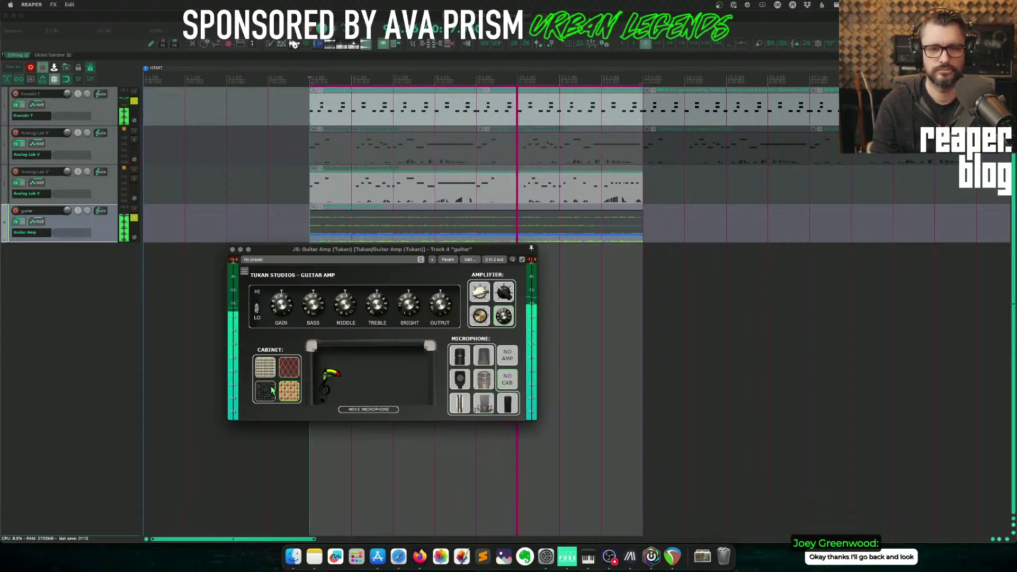
Try several microphones in front of the guitar amp's cabinet, ending with the slim pencil microphone, and reposition the amp window below the tracks.
{"action": "left_click", "coordinate": [484, 379]}
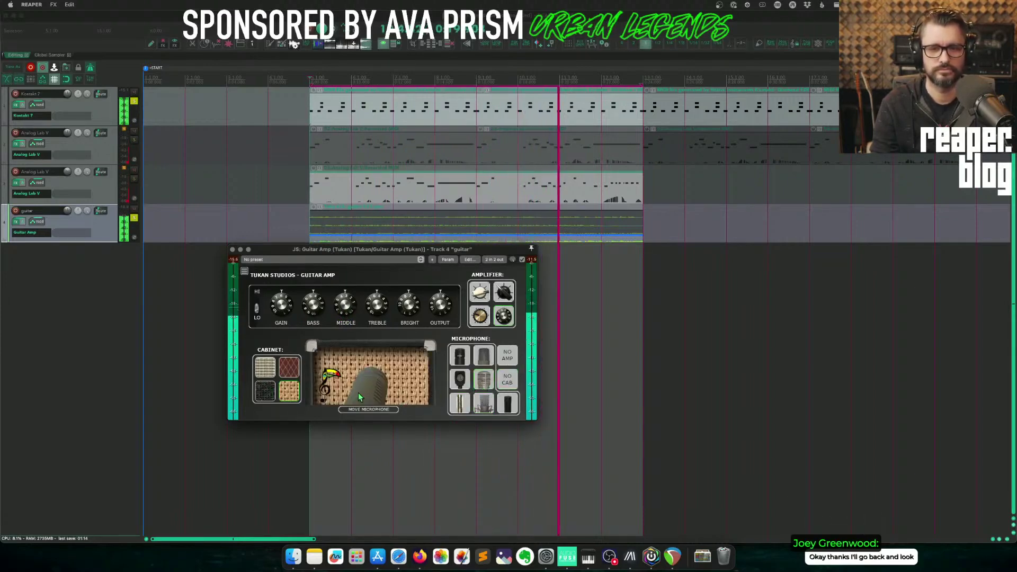
{"action": "left_click", "coordinate": [483, 404]}
{"action": "left_click", "coordinate": [466, 404]}
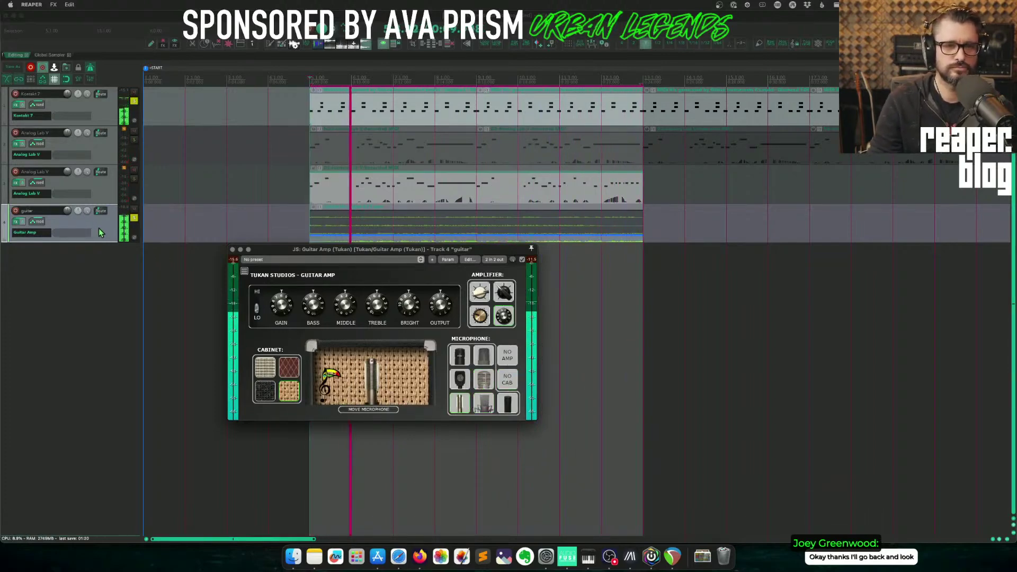
{"action": "left_click_drag", "start_coordinate": [301, 249], "coordinate": [281, 347]}
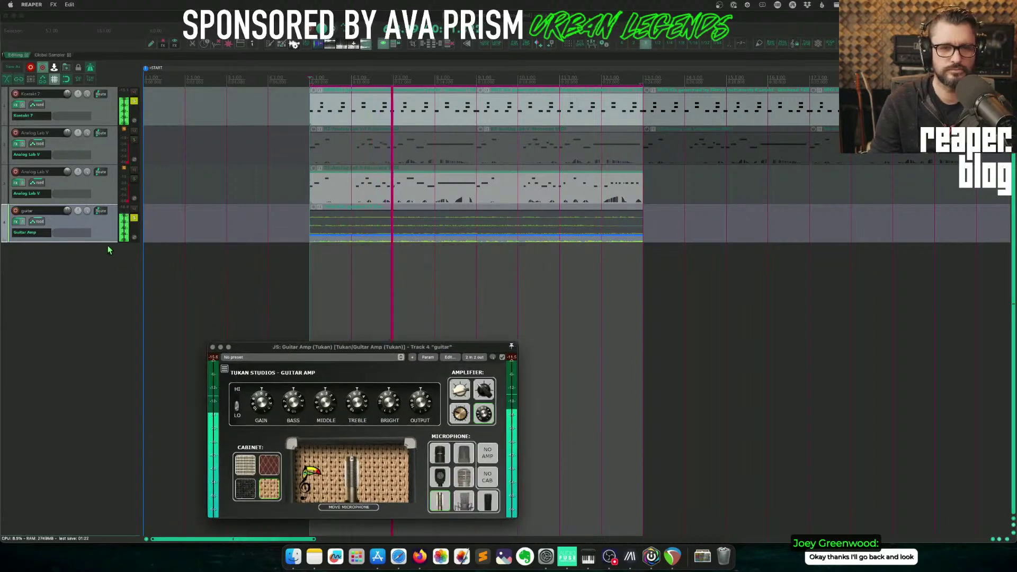
Enlarge the guitar track to reveal its take lanes and add another track beneath it.
{"action": "left_click_drag", "start_coordinate": [123, 242], "coordinate": [127, 302]}
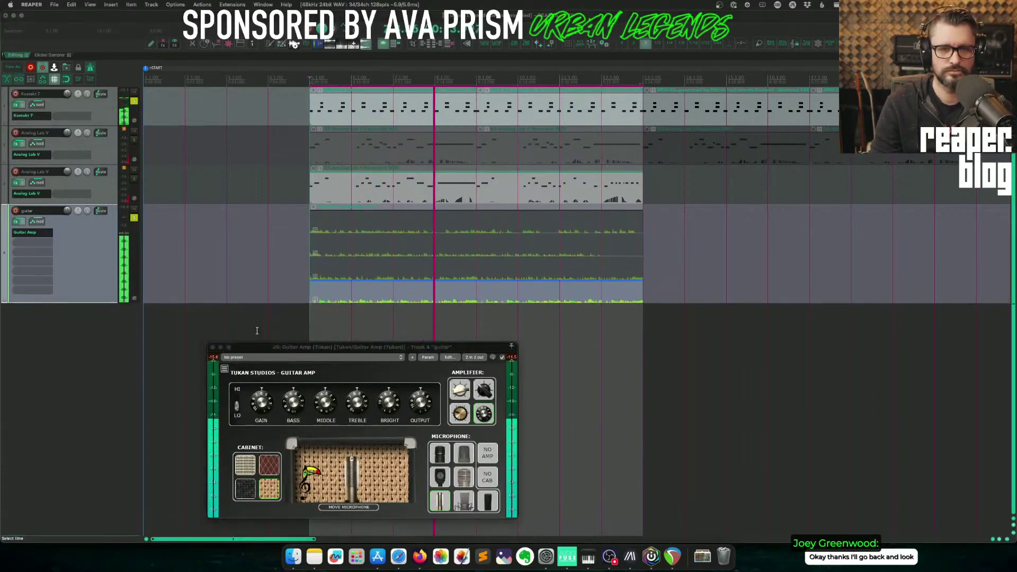
{"action": "left_click", "coordinate": [338, 290]}
{"action": "double_click", "coordinate": [101, 326]}
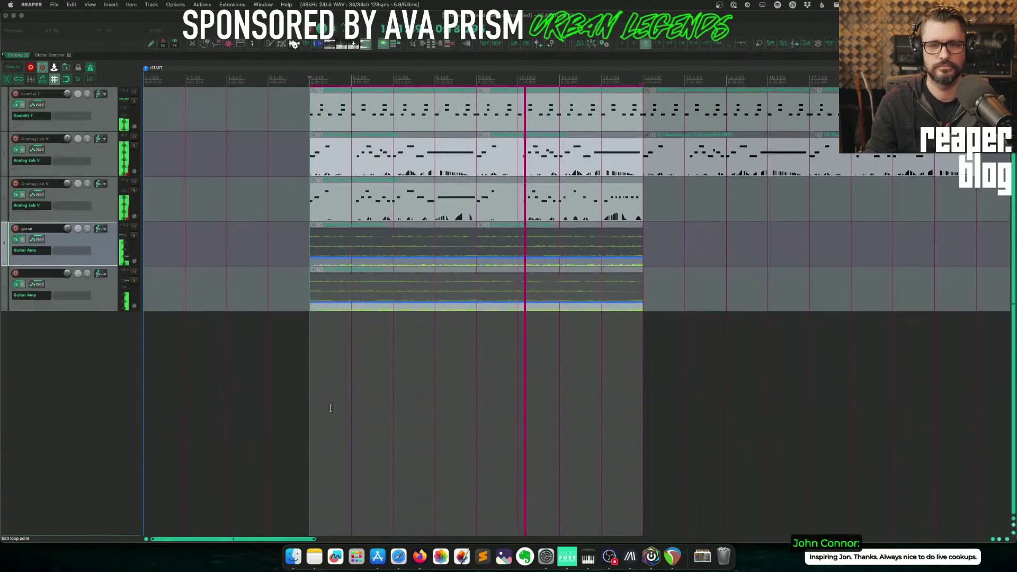
Stop playback and reduce the take lanes of both guitar tracks to the single playing take on each.
{"action": "scroll", "coordinate": [331, 408], "scroll_direction": "down", "scroll_amount": 2}
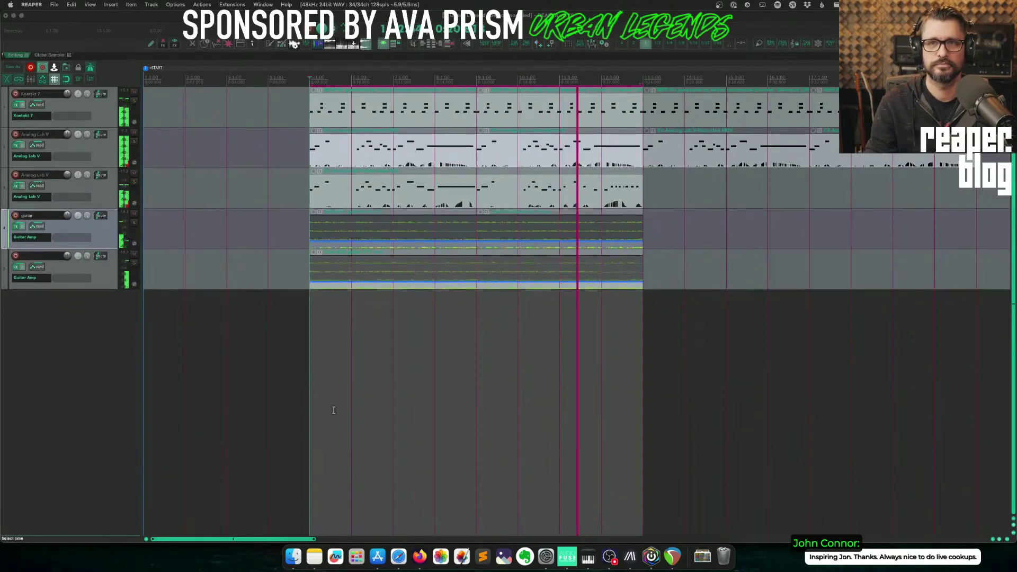
{"action": "scroll", "coordinate": [348, 411], "scroll_direction": "right", "scroll_amount": 5}
{"action": "scroll", "coordinate": [347, 416], "scroll_direction": "right", "scroll_amount": 1}
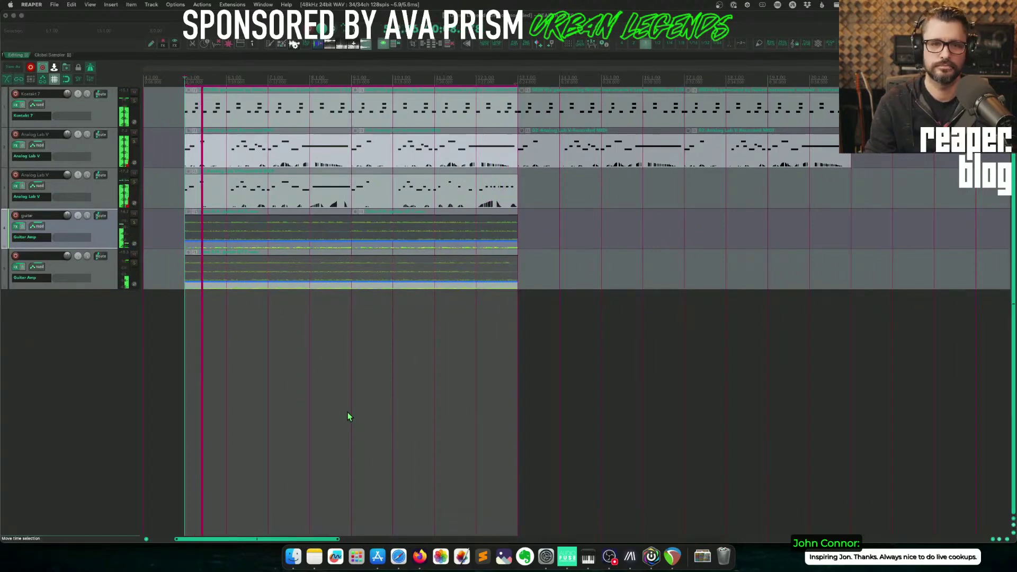
{"action": "scroll", "coordinate": [358, 348], "scroll_direction": "up", "scroll_amount": 2}
{"action": "key", "text": "space"}
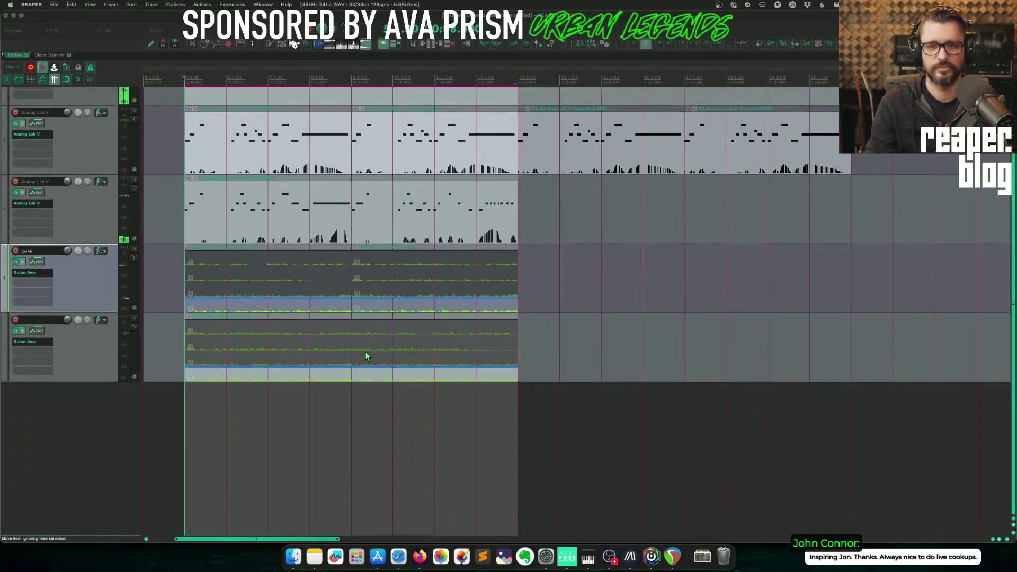
{"action": "double_click", "coordinate": [95, 300]}
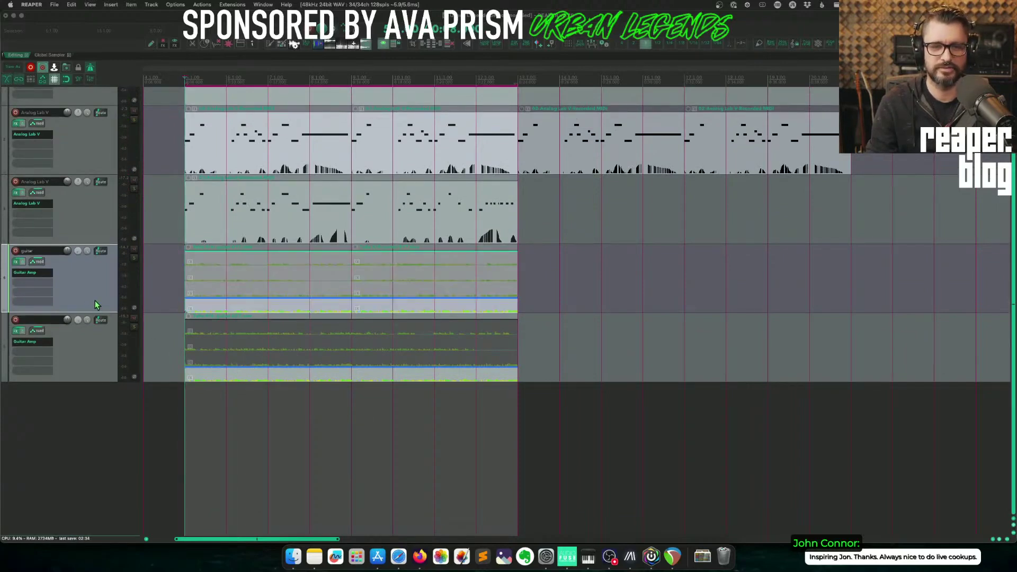
{"action": "double_click", "coordinate": [95, 358]}
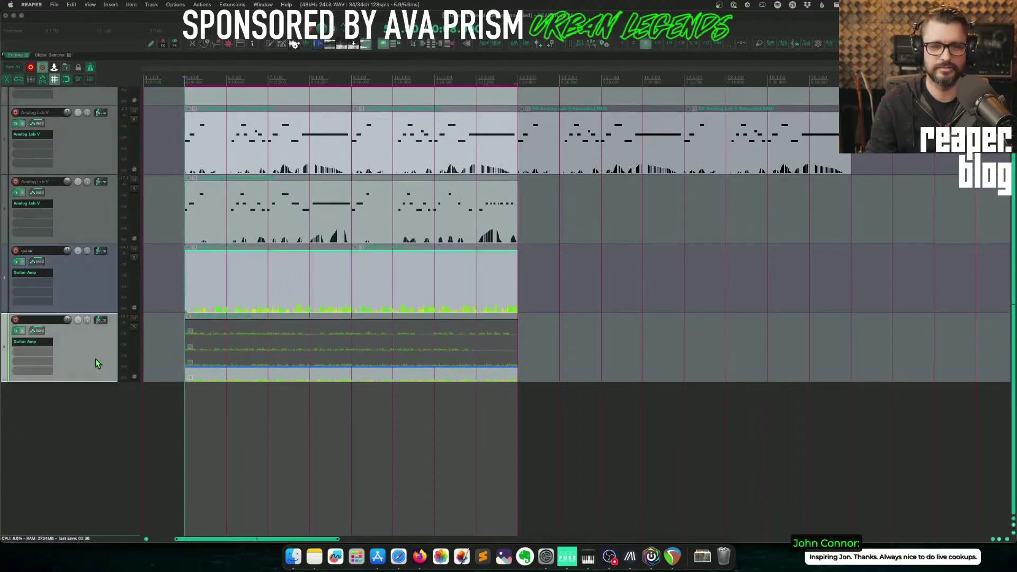
{"action": "left_click", "coordinate": [413, 45]}
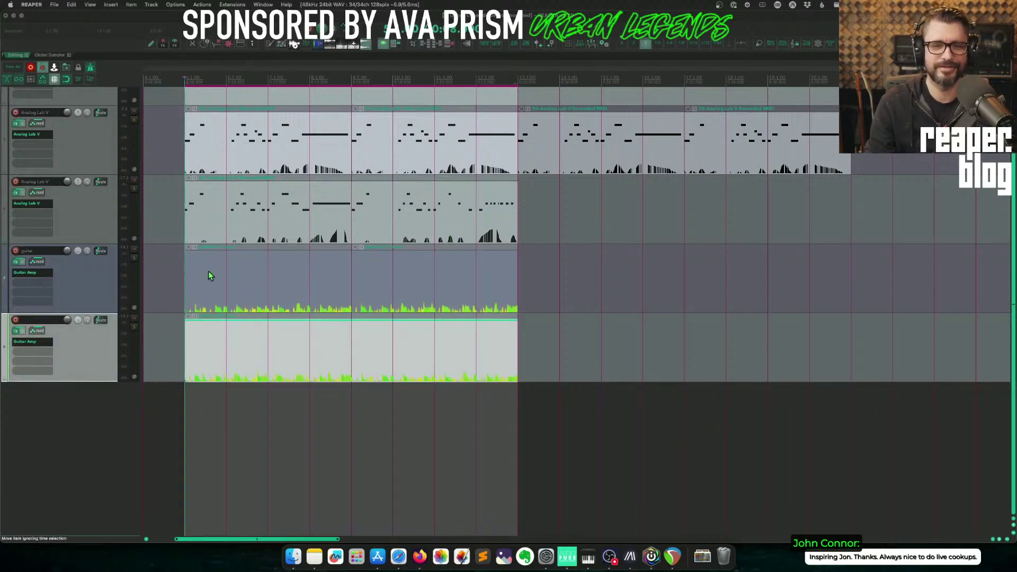
Duplicate the items on both guitar tracks and the second Analog Lab V track directly after the originals.
{"action": "left_click", "coordinate": [175, 333]}
{"action": "left_click_drag", "start_coordinate": [204, 356], "coordinate": [539, 275]}
{"action": "left_click_drag", "start_coordinate": [315, 221], "coordinate": [650, 190]}
{"action": "scroll", "coordinate": [489, 129], "scroll_direction": "down", "scroll_amount": 3}
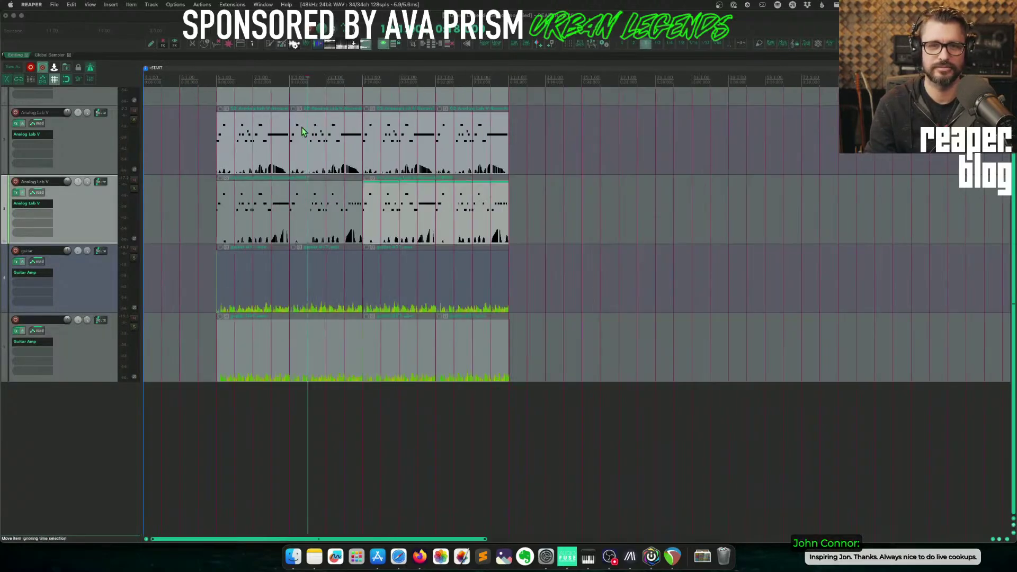
Insert a new empty track below the second guitar track and increase its height.
{"action": "key", "text": "Page_Down"}
{"action": "key", "text": "Page_Down"}
{"action": "key", "text": "Page_Down"}
{"action": "key", "text": "Page_Up"}
{"action": "left_click", "coordinate": [43, 249]}
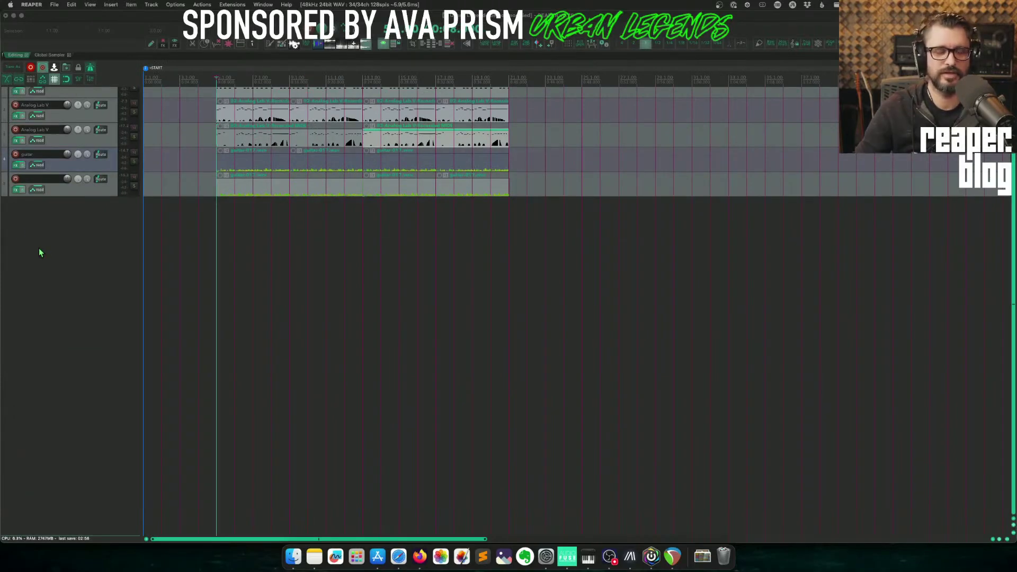
{"action": "scroll", "coordinate": [223, 281], "scroll_direction": "up", "scroll_amount": 1}
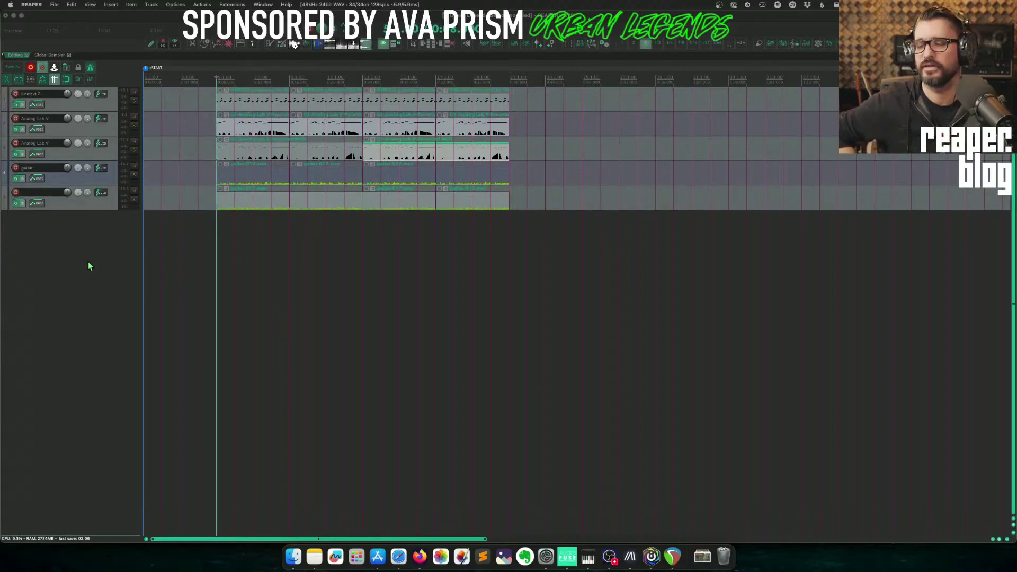
{"action": "right_click", "coordinate": [53, 248]}
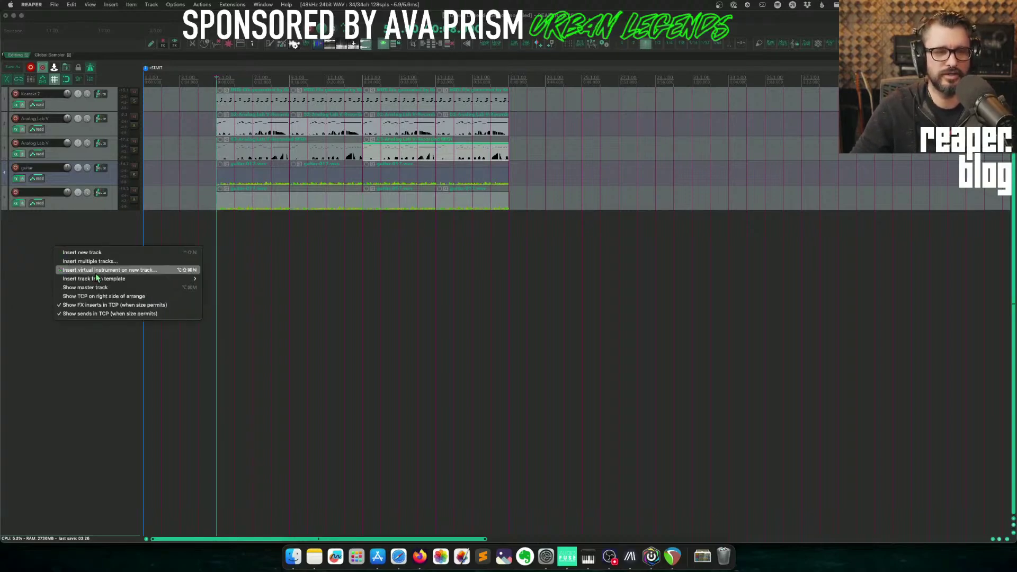
{"action": "left_click", "coordinate": [82, 252]}
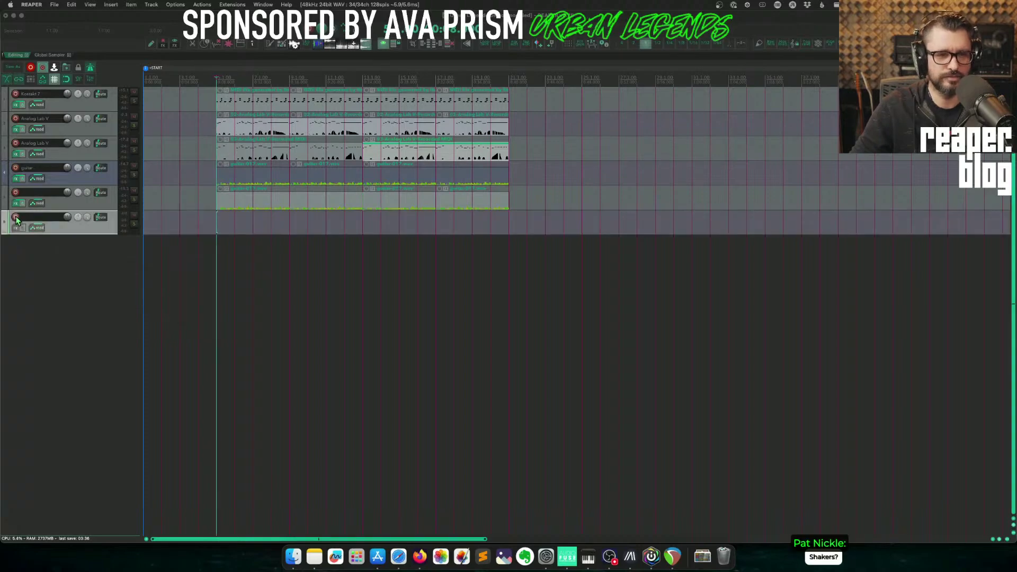
{"action": "left_click_drag", "start_coordinate": [39, 234], "coordinate": [39, 306]}
Search the effects for "snap" and add the VST3 Snap Heap plugin to the new track.
{"action": "key", "text": "super+alt+f"}
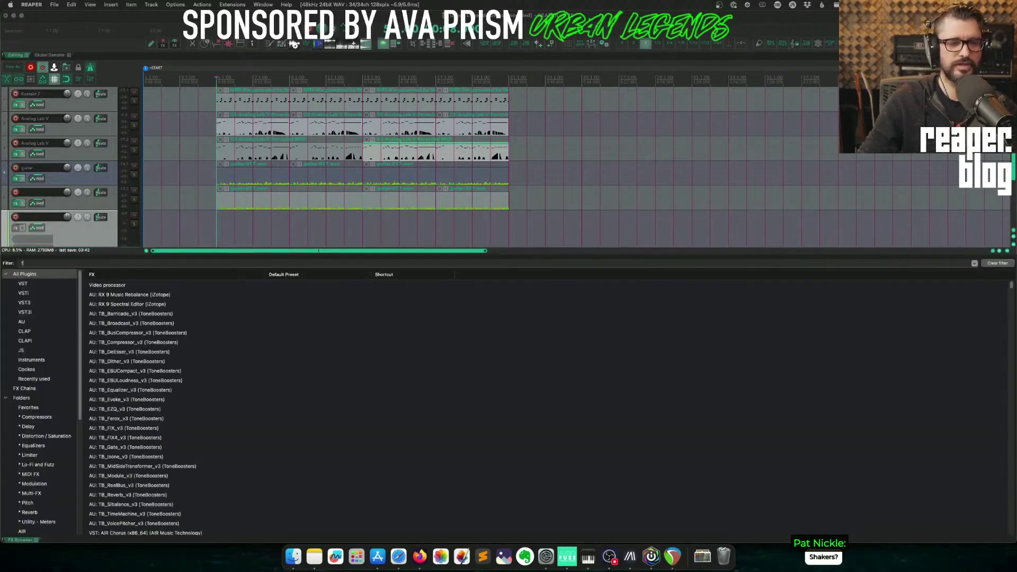
{"action": "type", "text": "f"}
{"action": "key", "text": "BackSpace"}
{"action": "type", "text": "snap"}
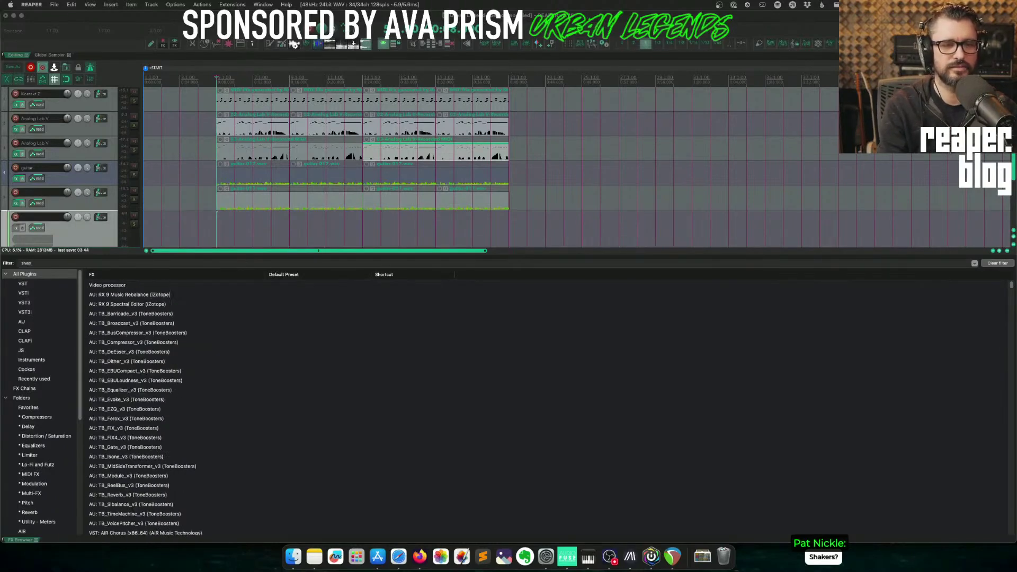
{"action": "type", "text": "h"}
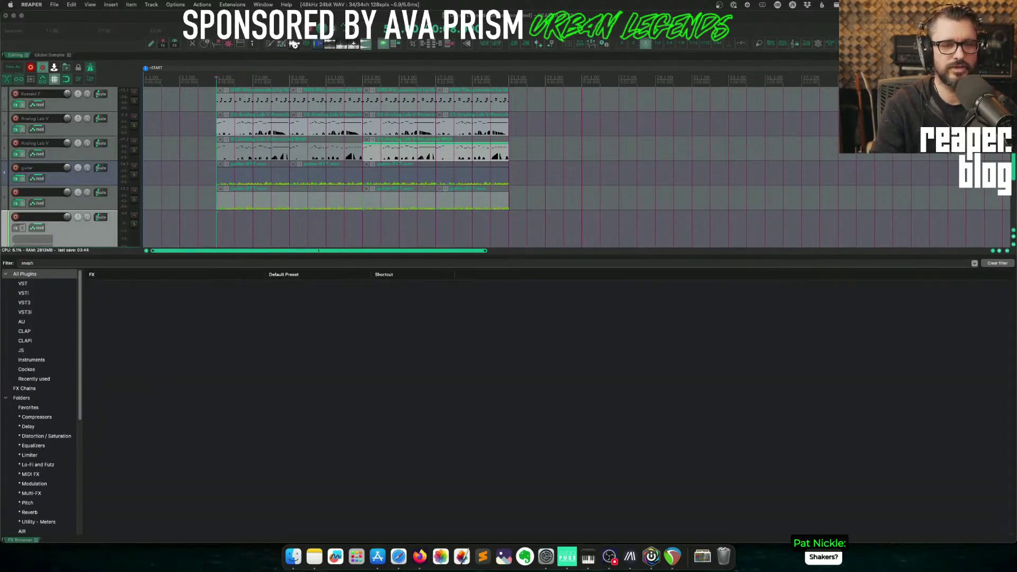
{"action": "double_click", "coordinate": [120, 287]}
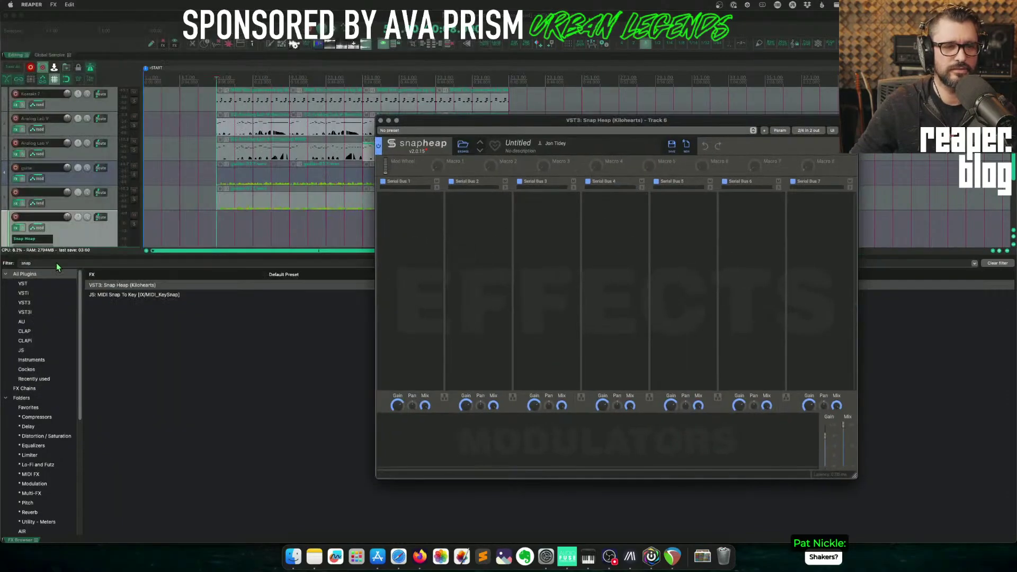
Search the effects for "noise" and add the JS Pink Noise Generator to the track ahead of Snap Heap.
{"action": "left_click", "coordinate": [56, 263]}
{"action": "type", "text": "no"}
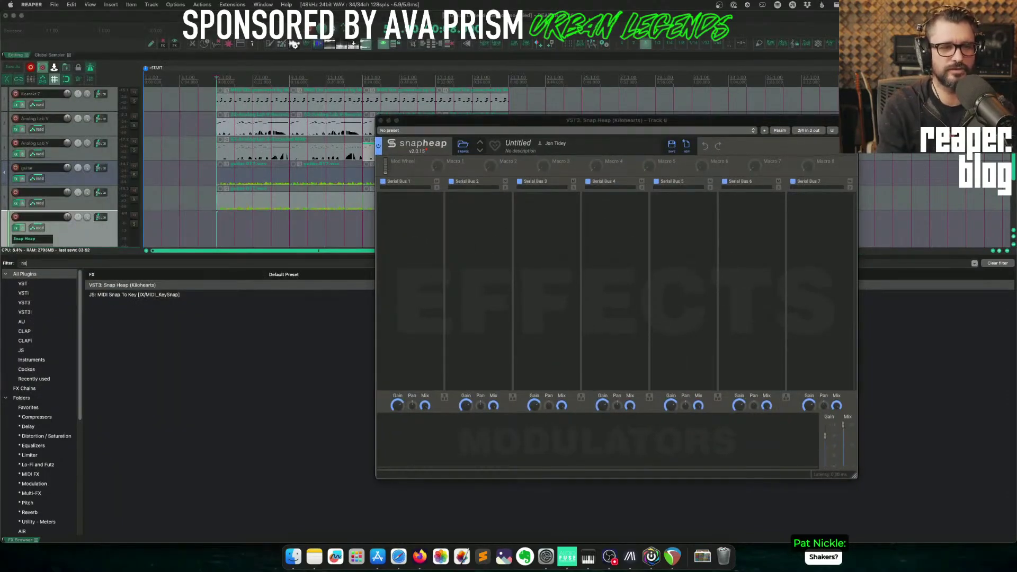
{"action": "type", "text": "ise"}
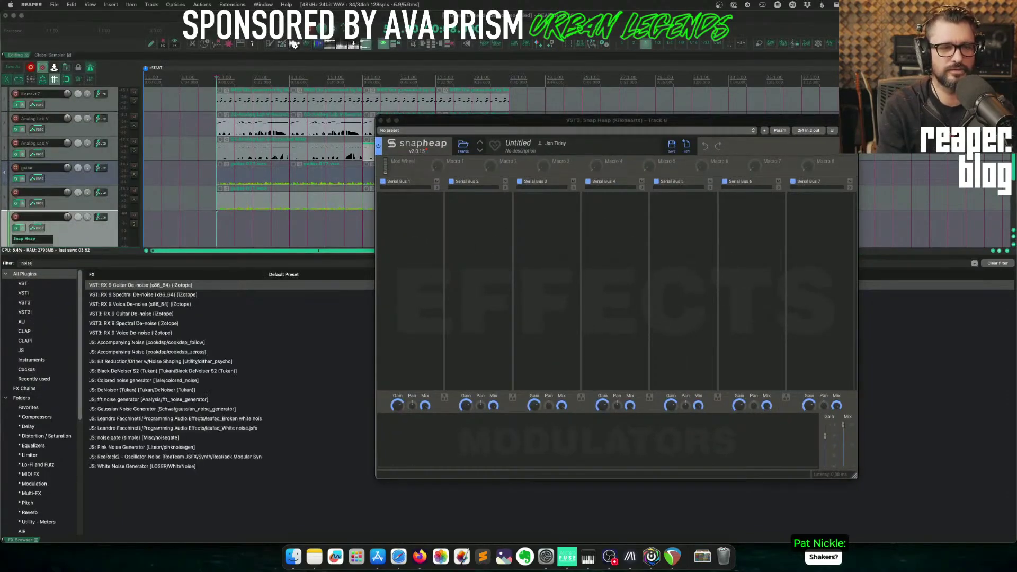
{"action": "left_click", "coordinate": [139, 448]}
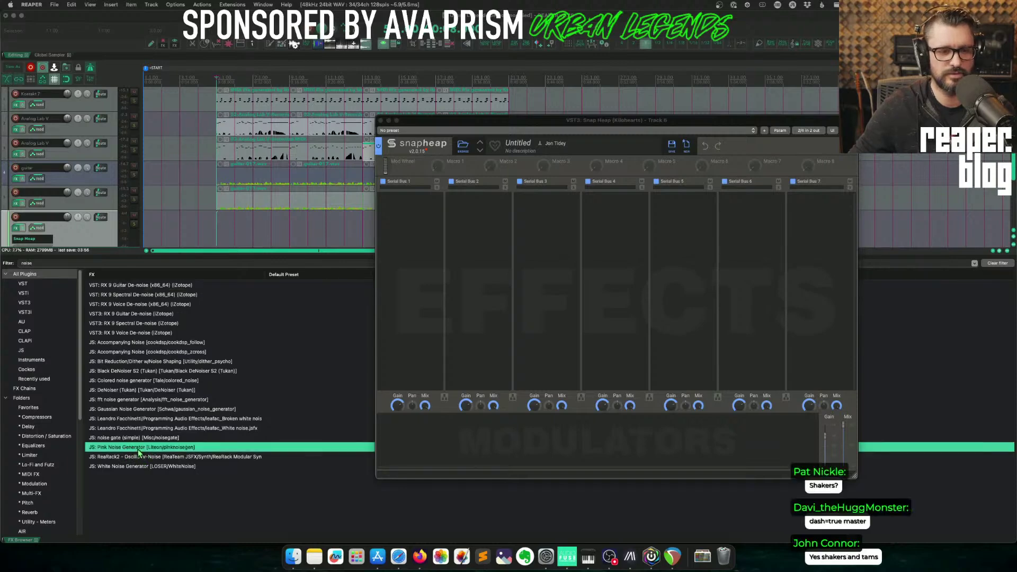
{"action": "left_click_drag", "start_coordinate": [49, 240], "coordinate": [50, 244]}
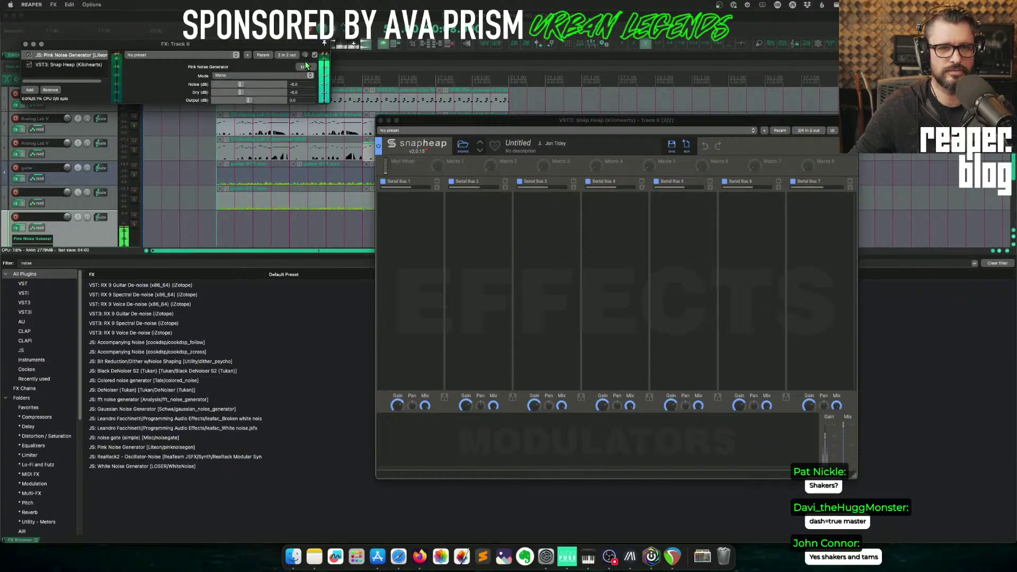
Split Snap Heap's first bus into parallel buses 1a and 1b and add a Trance Gate to each.
{"action": "left_click_drag", "start_coordinate": [474, 123], "coordinate": [323, 100]}
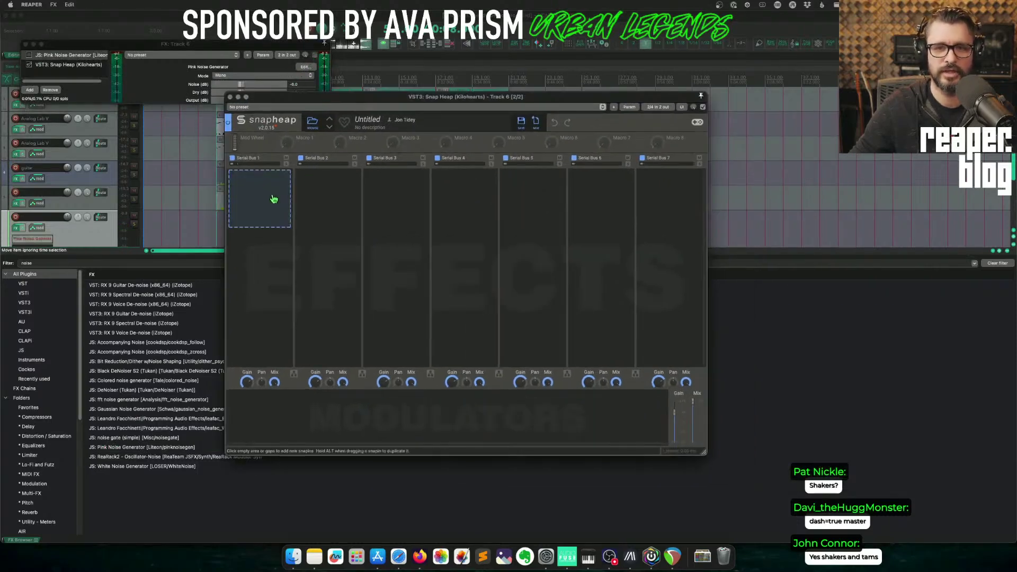
{"action": "left_click", "coordinate": [269, 185]}
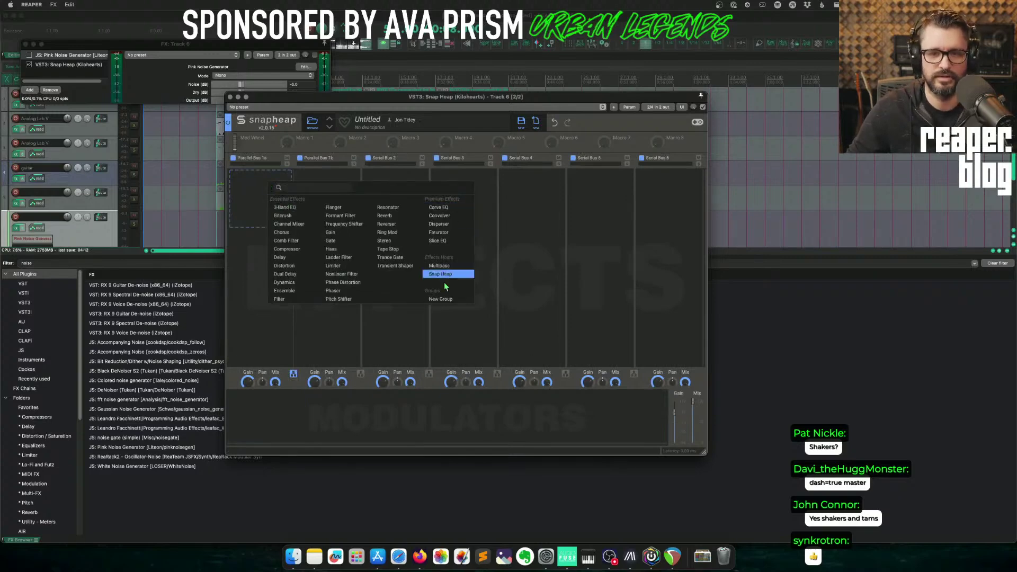
{"action": "left_click", "coordinate": [391, 258]}
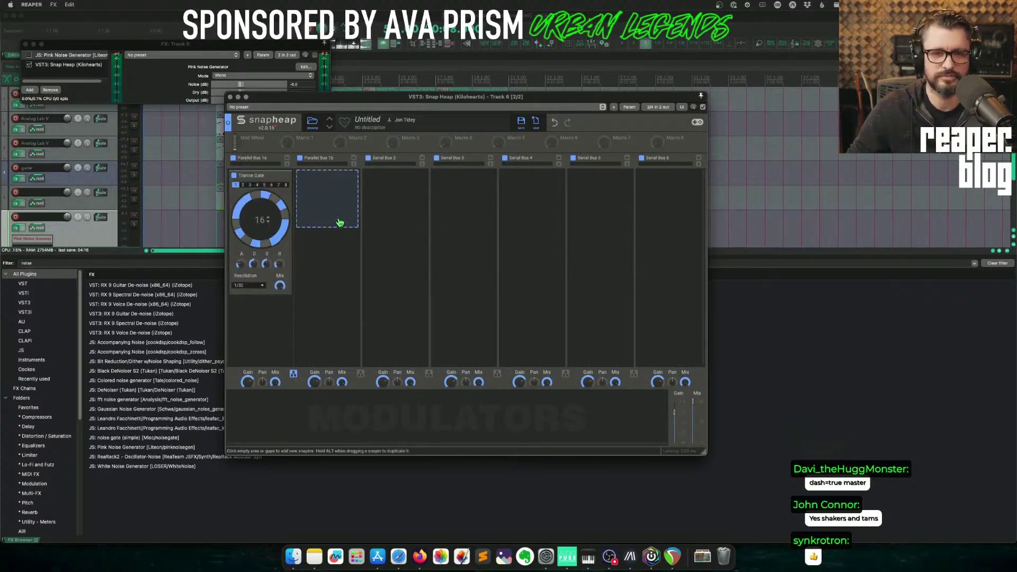
{"action": "left_click", "coordinate": [341, 221]}
{"action": "left_click", "coordinate": [469, 297]}
Add a Delay of about 19.5 ms to Parallel Bus 1b, place it before the Trance Gate and collapse it.
{"action": "left_click", "coordinate": [324, 336]}
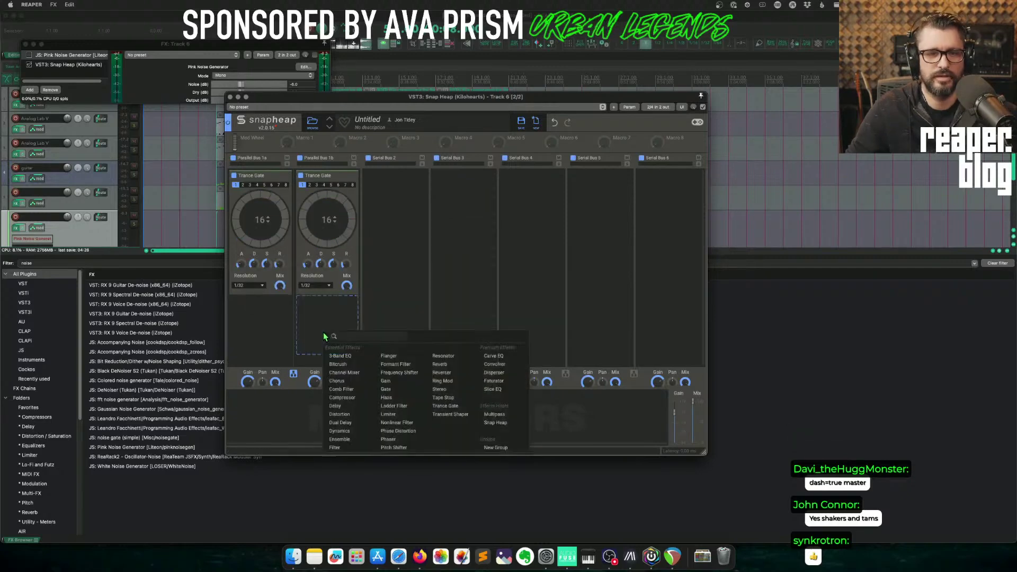
{"action": "left_click", "coordinate": [337, 406]}
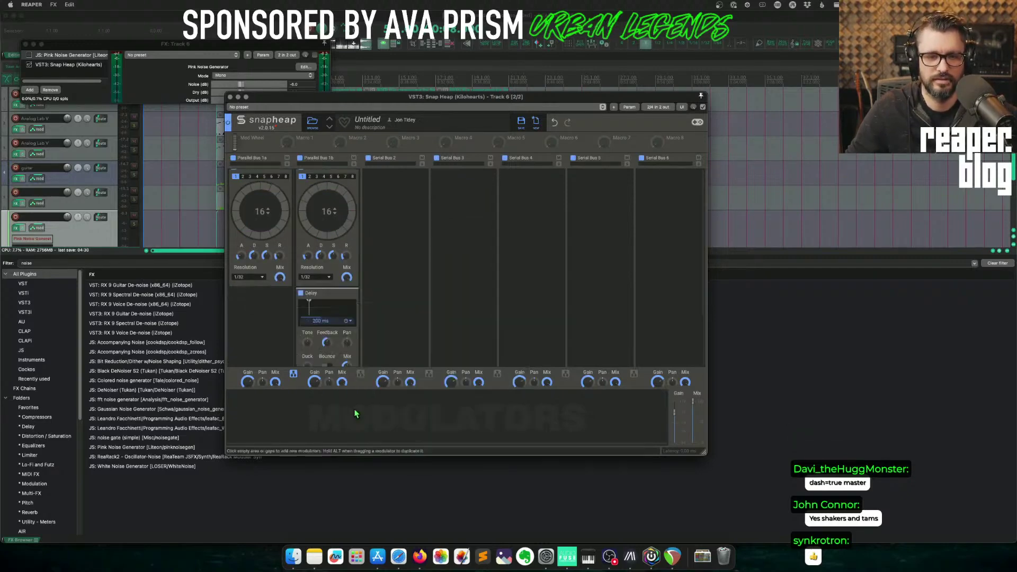
{"action": "left_click_drag", "start_coordinate": [317, 282], "coordinate": [323, 187]}
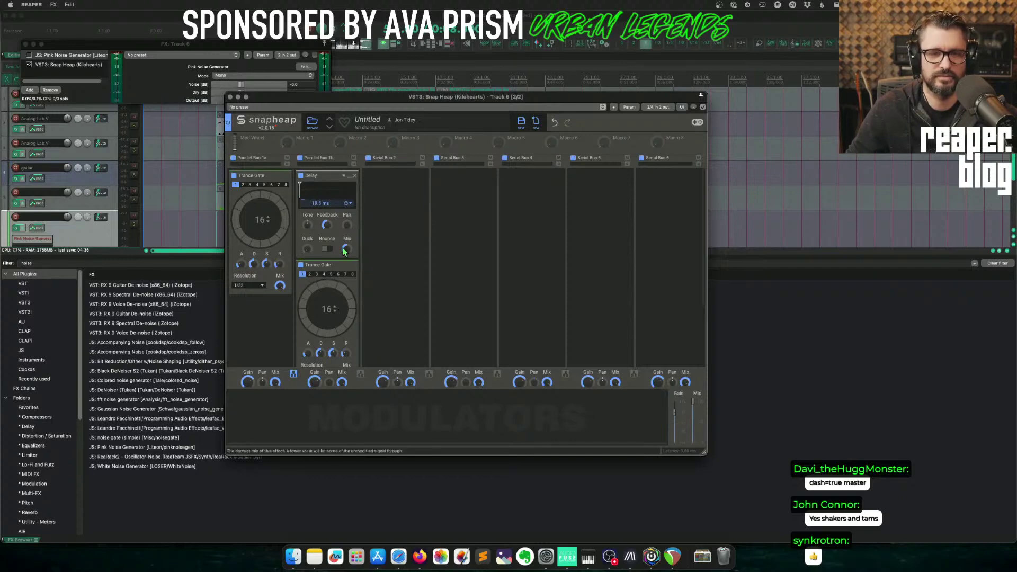
{"action": "left_click", "coordinate": [343, 175]}
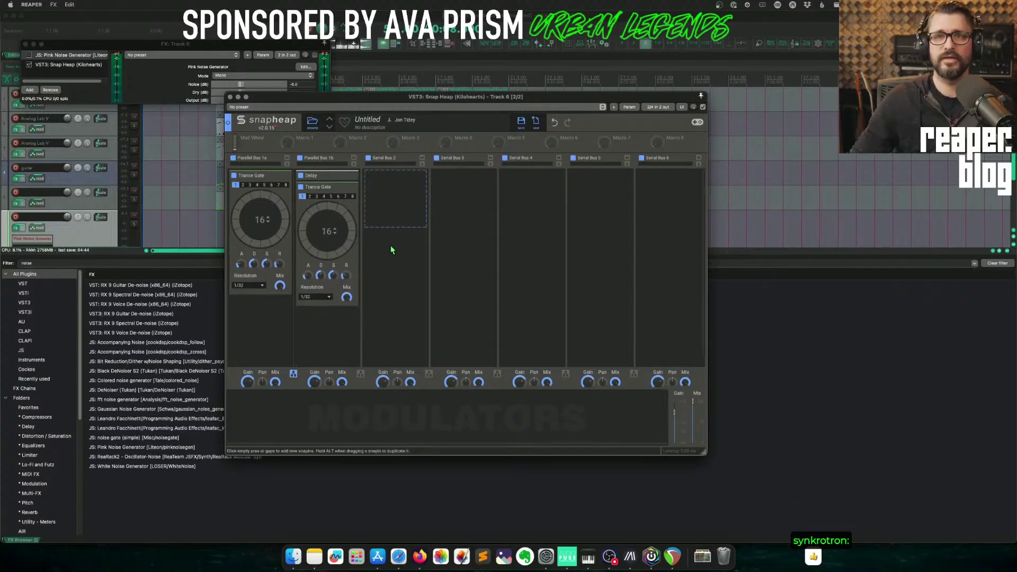
Shorten the attack of the Trance Gates and program sparse 16-step patterns for them.
{"action": "left_click_drag", "start_coordinate": [305, 98], "coordinate": [395, 135]}
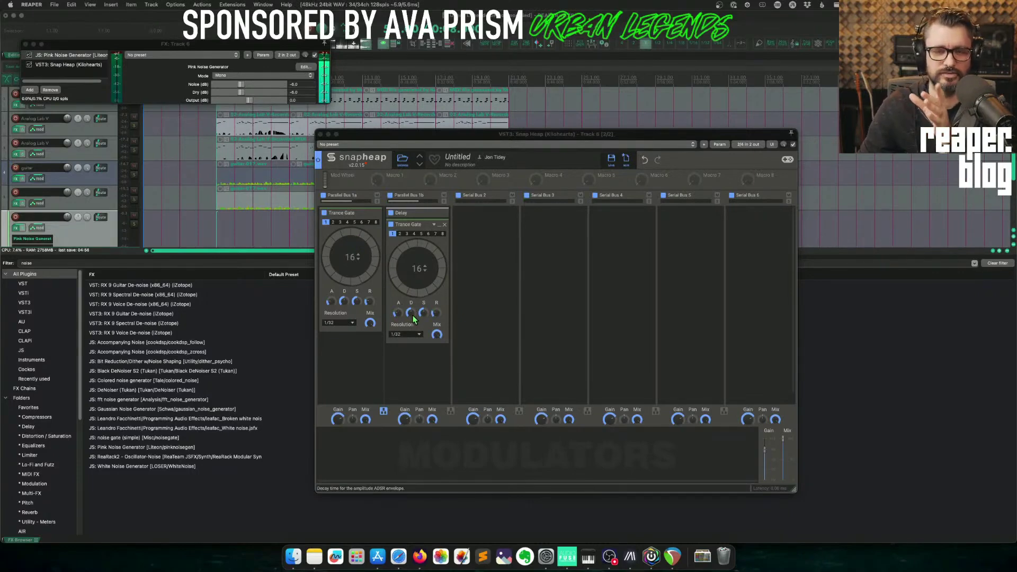
{"action": "left_click", "coordinate": [400, 313]}
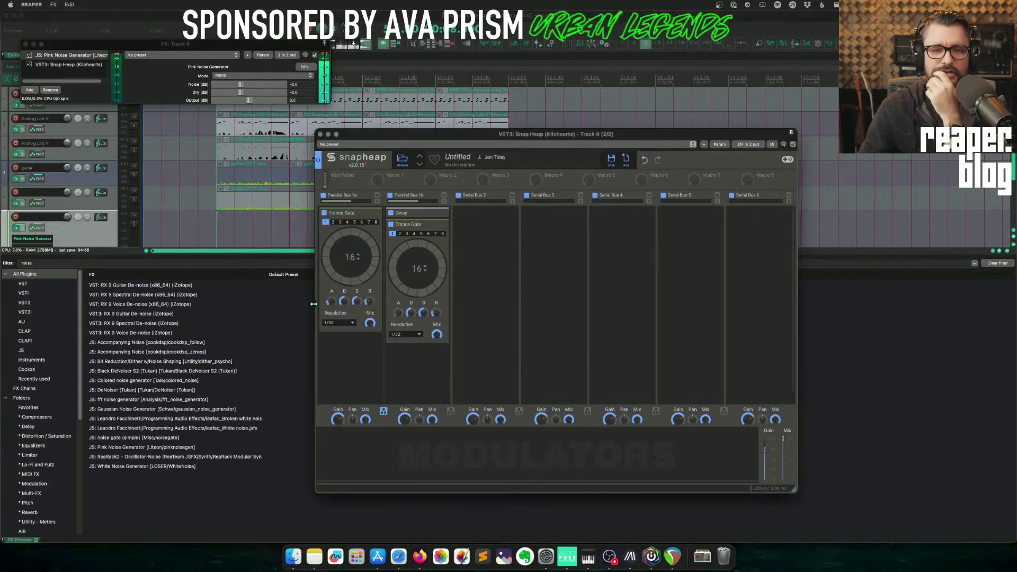
{"action": "left_click", "coordinate": [355, 233]}
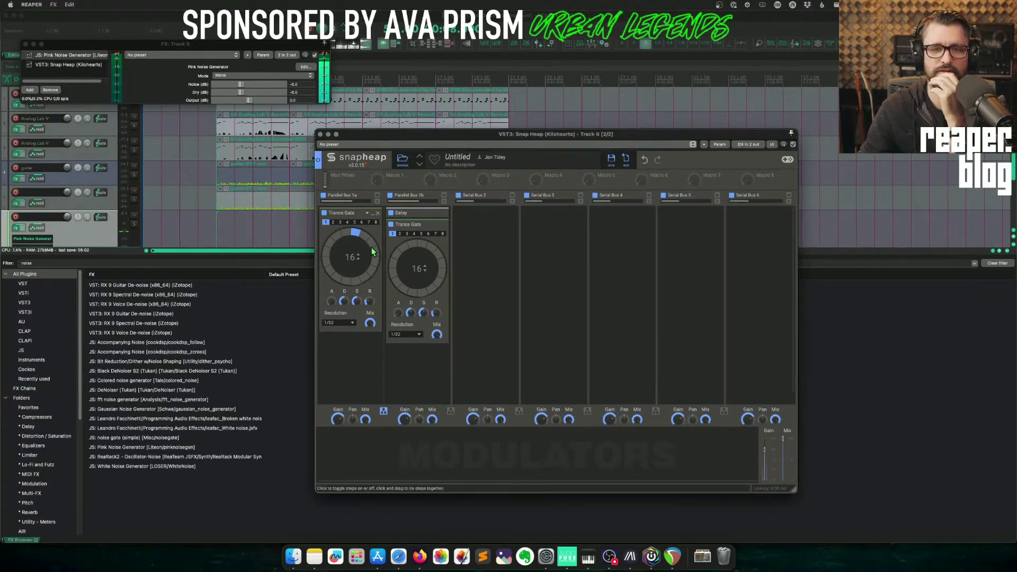
{"action": "left_click", "coordinate": [354, 282]}
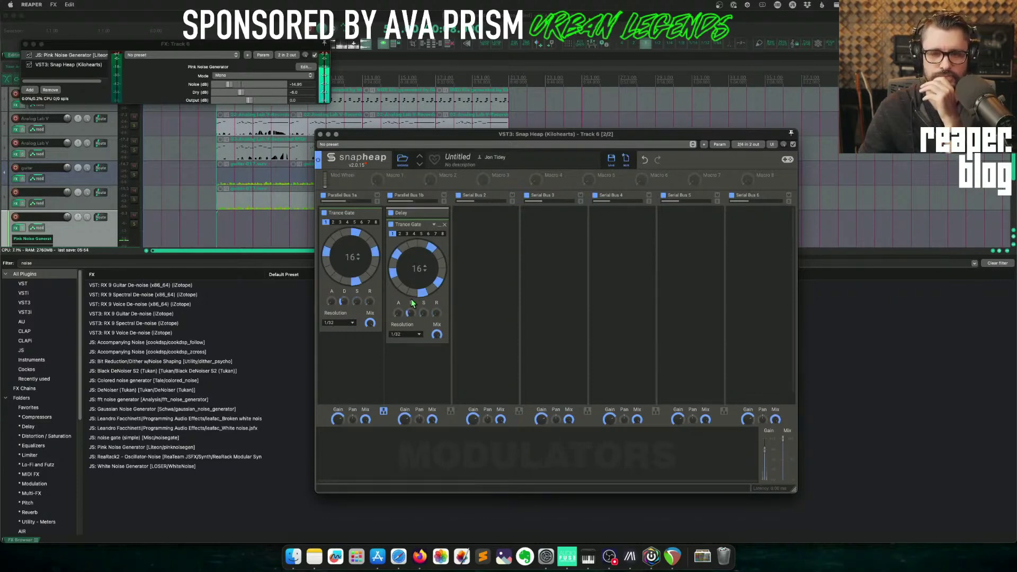
Add a 3-Band EQ to Serial Bus 2 and play the arrangement from the start of its items to audition the rhythm.
{"action": "left_click", "coordinate": [498, 258]}
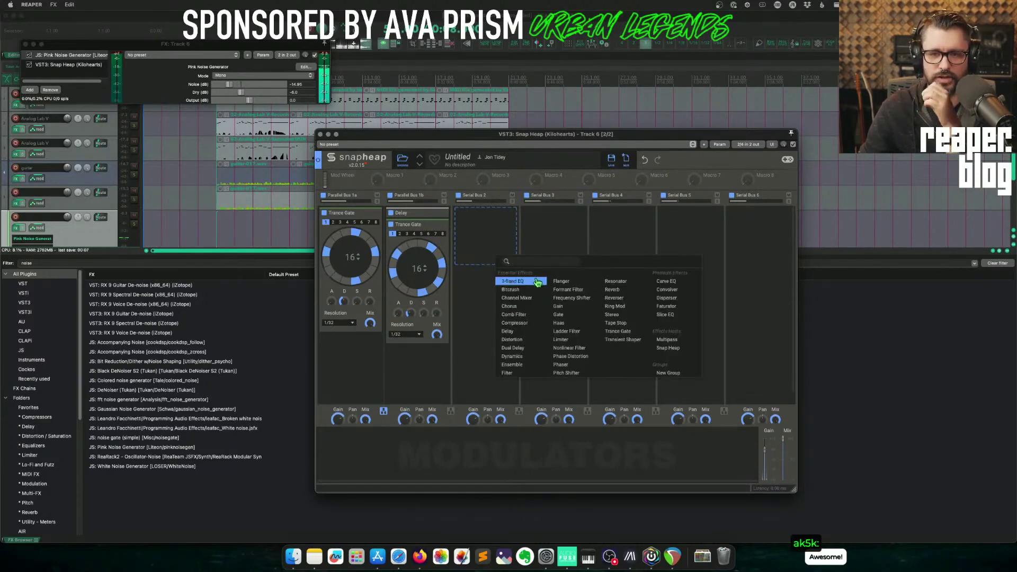
{"action": "left_click", "coordinate": [538, 282]}
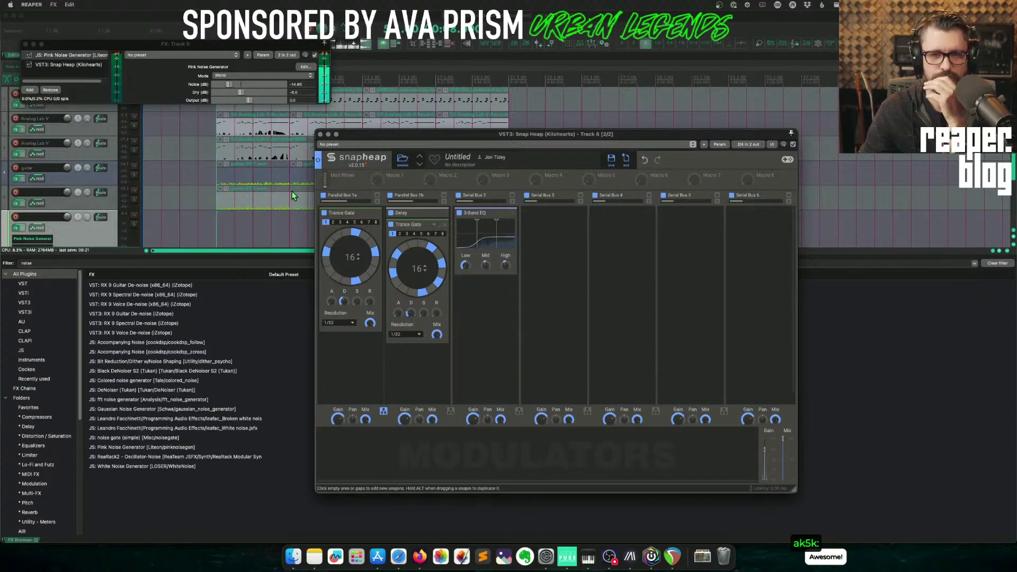
{"action": "left_click", "coordinate": [218, 230]}
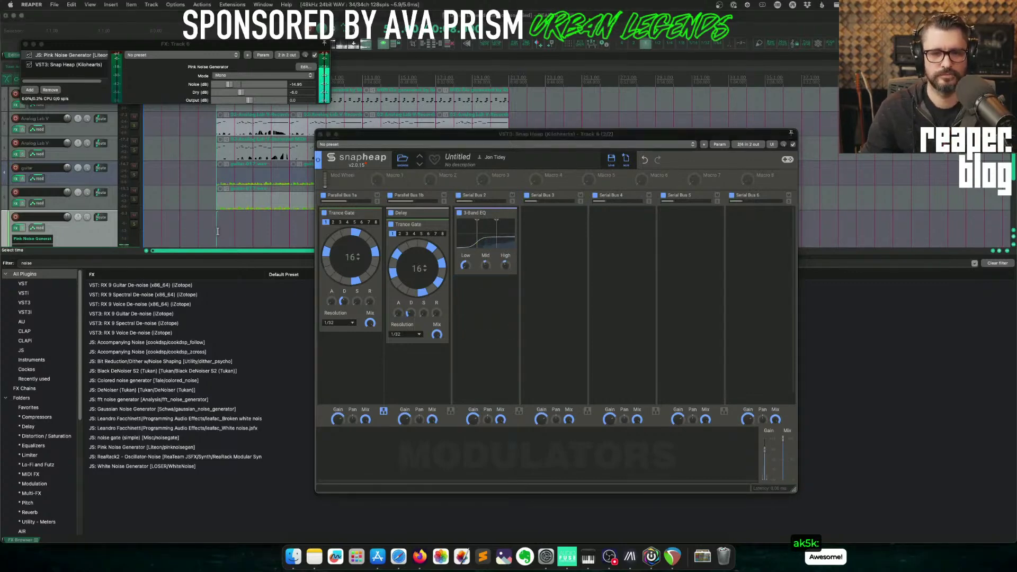
{"action": "key", "text": "space"}
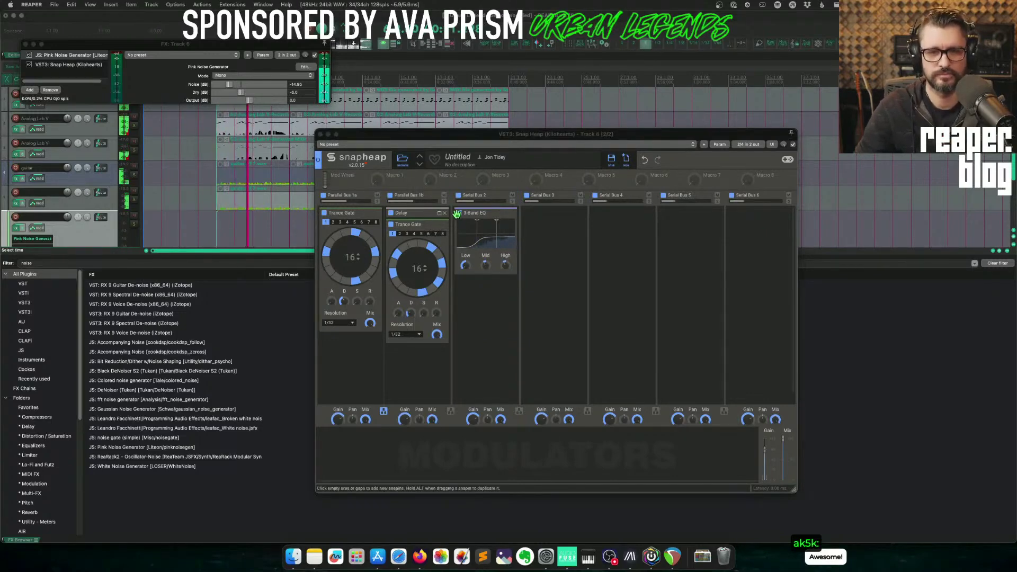
{"action": "key", "text": "space"}
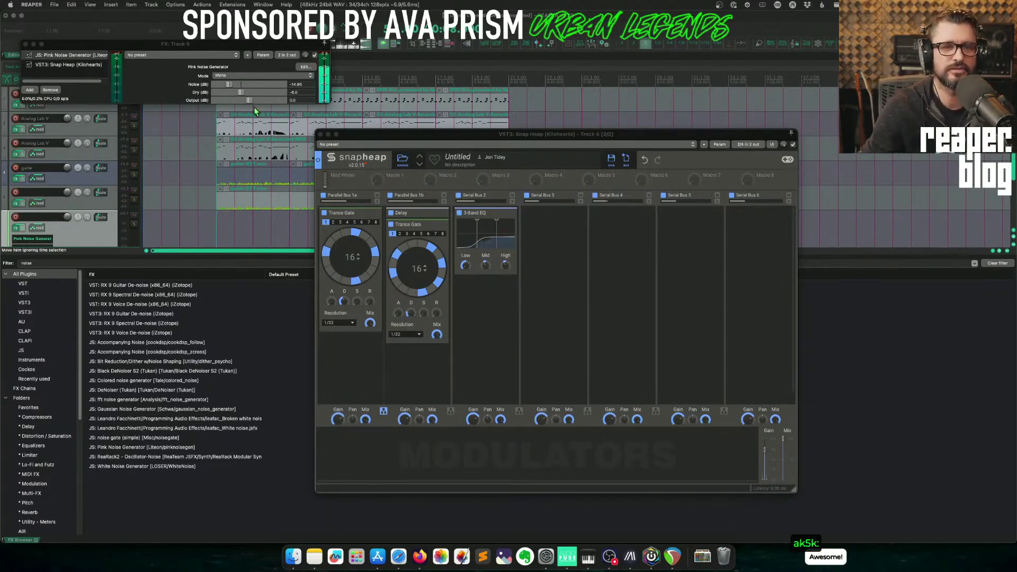
Remove the Pink Noise Generator from the track and draw a MIDI item there matching the length of the first guitar section.
{"action": "left_click", "coordinate": [58, 92]}
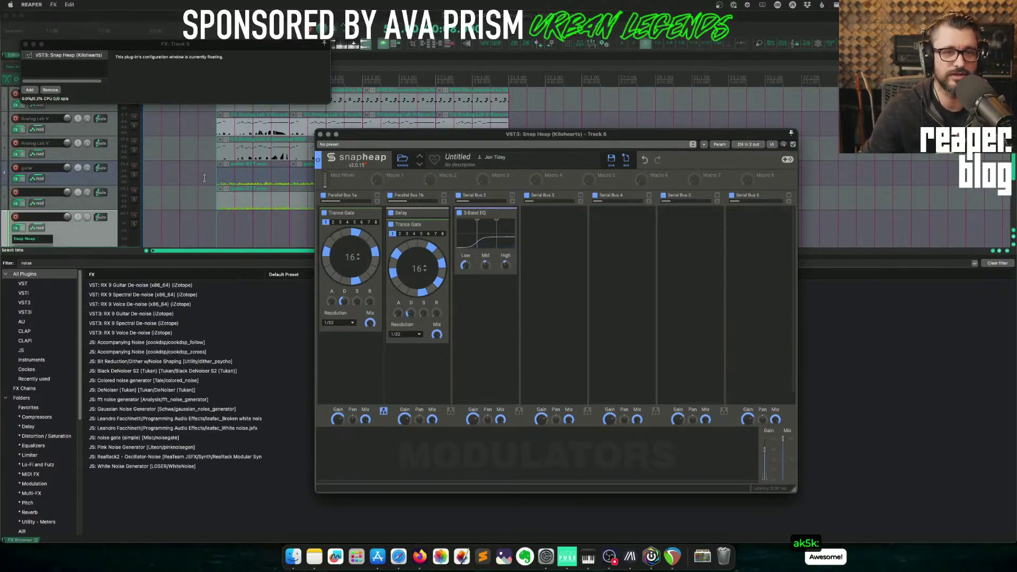
{"action": "left_click_drag", "start_coordinate": [417, 136], "coordinate": [581, 221]}
{"action": "left_click", "coordinate": [226, 233]}
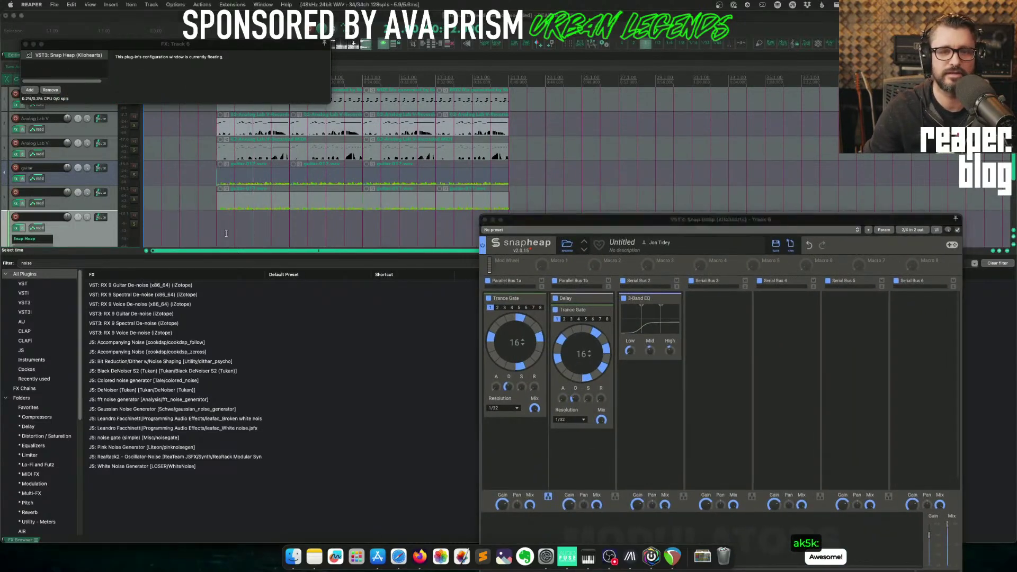
{"action": "left_click_drag", "start_coordinate": [220, 231], "coordinate": [289, 247]}
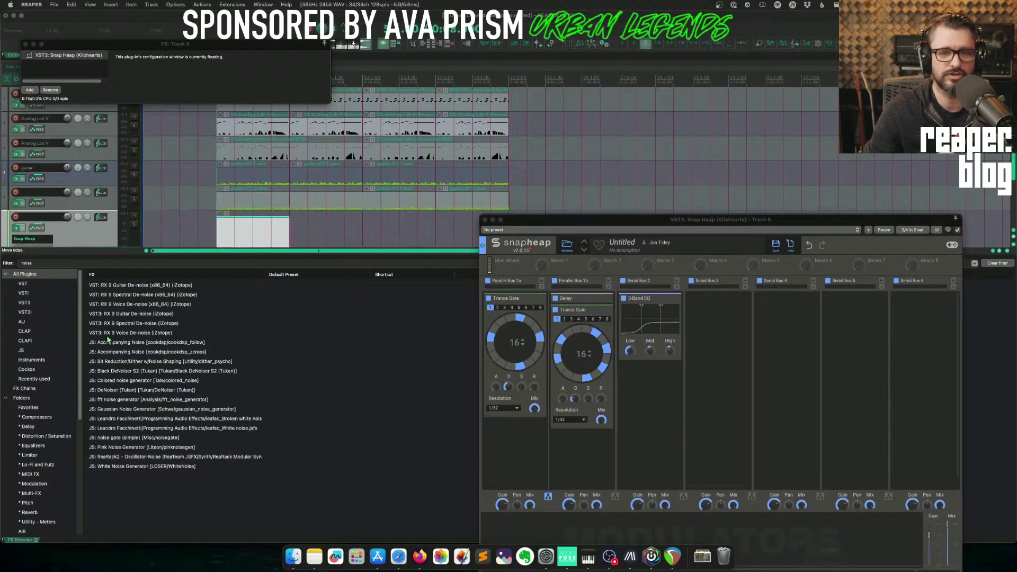
Search the effects for "kiloh" and add Phase Plant to the noise track ahead of Snap Heap.
{"action": "double_click", "coordinate": [27, 263]}
{"action": "key", "text": "BackSpace"}
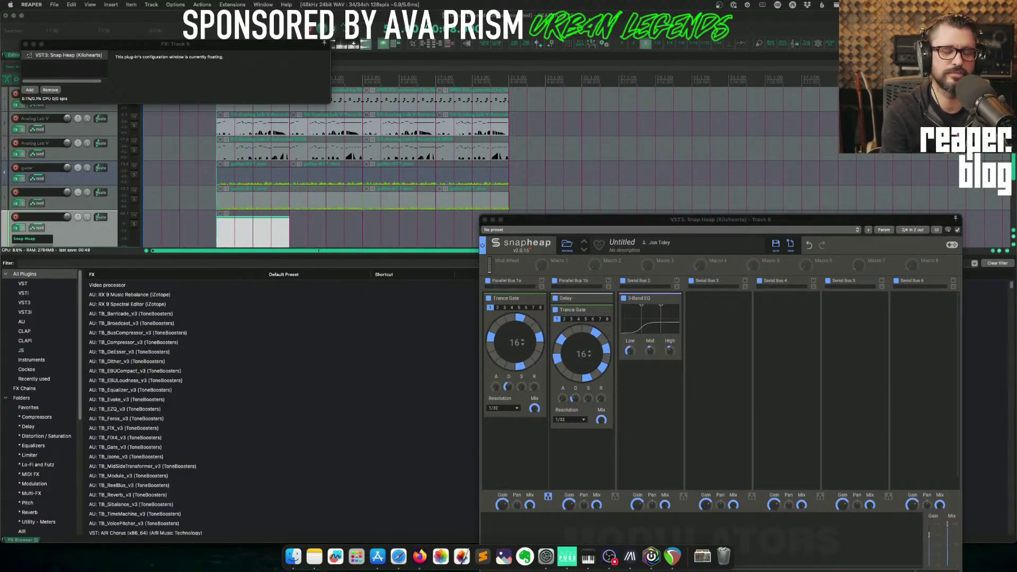
{"action": "type", "text": "kiloh"}
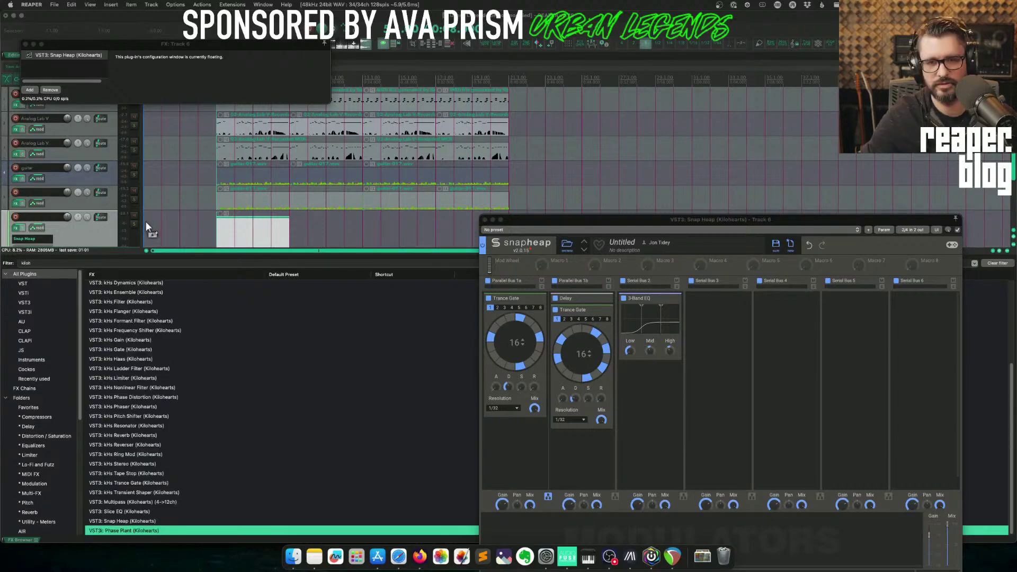
{"action": "key", "text": "Return"}
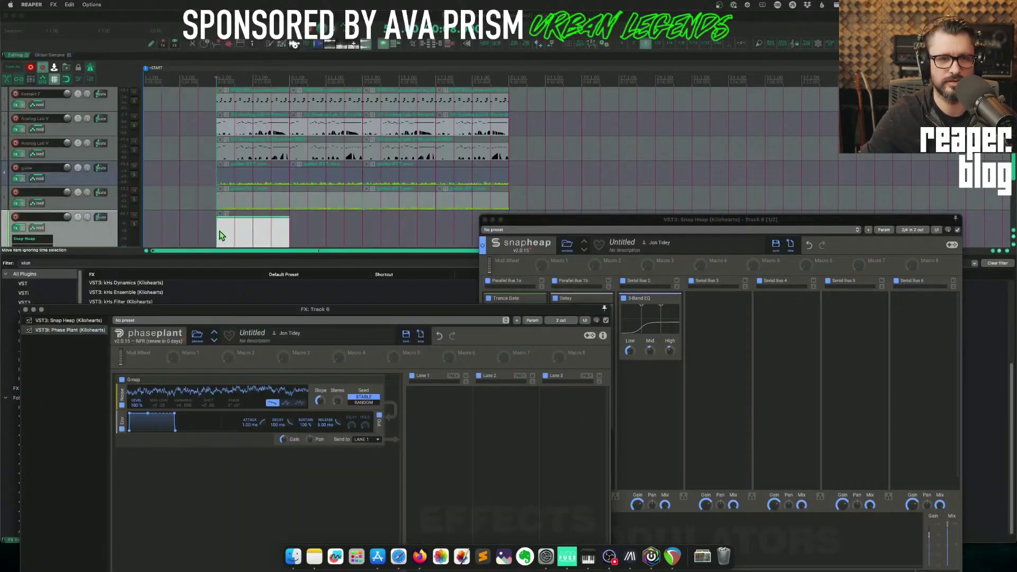
{"action": "left_click", "coordinate": [217, 256]}
{"action": "left_click_drag", "start_coordinate": [119, 313], "coordinate": [563, 271]}
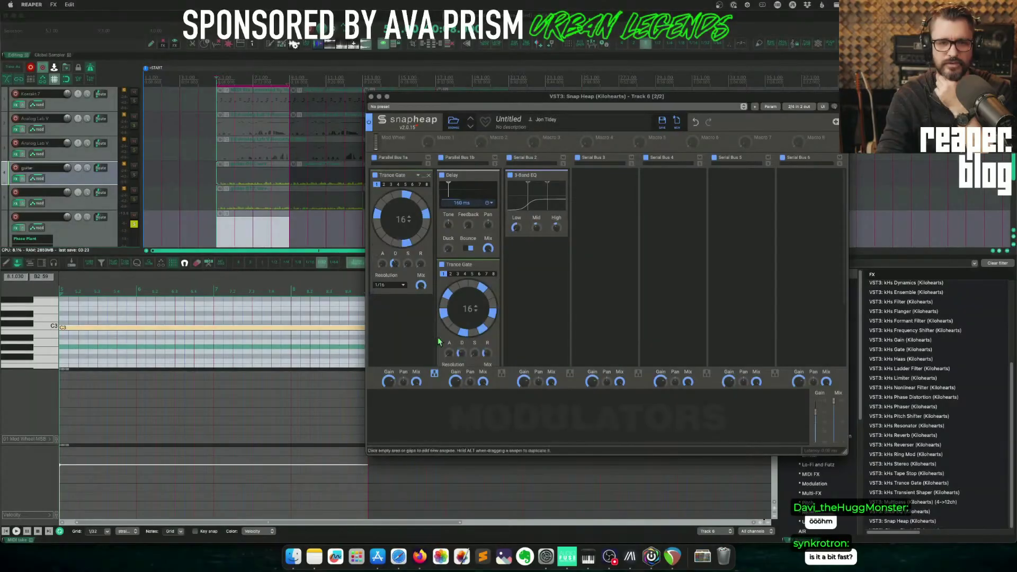
Set the resolution of the Trance Gate in Parallel Bus 1b to 1/16.
{"action": "scroll", "coordinate": [469, 368], "scroll_direction": "down", "scroll_amount": 3}
{"action": "left_click", "coordinate": [466, 285]}
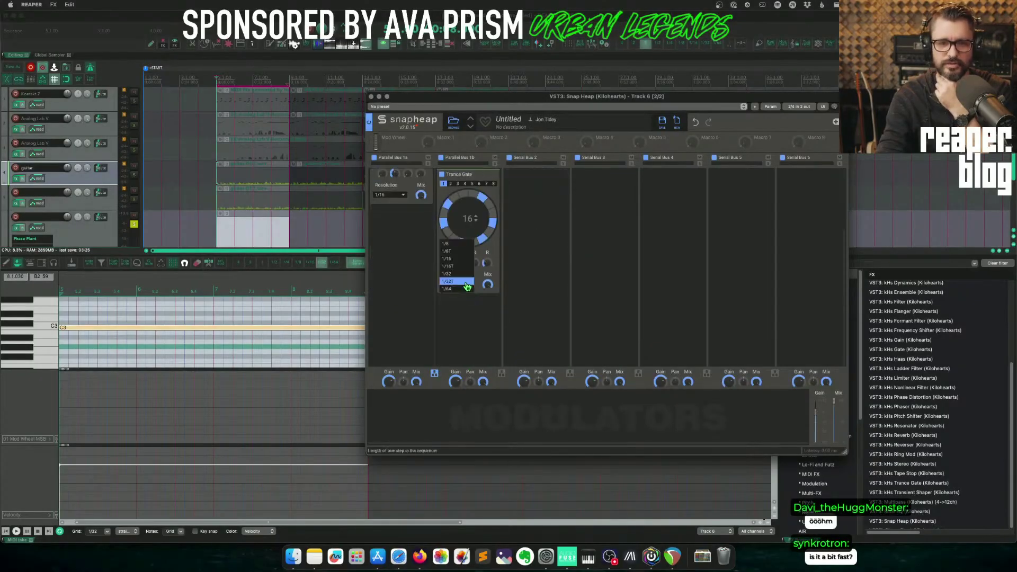
{"action": "left_click", "coordinate": [467, 266]}
{"action": "scroll", "coordinate": [409, 315], "scroll_direction": "up", "scroll_amount": 3}
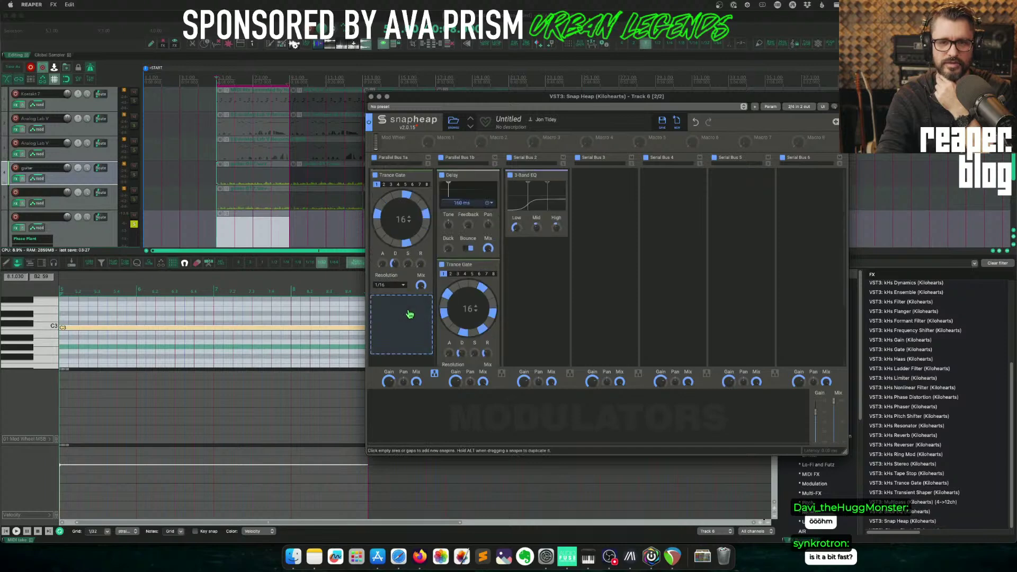
During playback, assign Macro 1 to the decay of bus 1a's Trance Gate and Macro 2 to the decay of bus 1b's Trance Gate.
{"action": "key", "text": "space"}
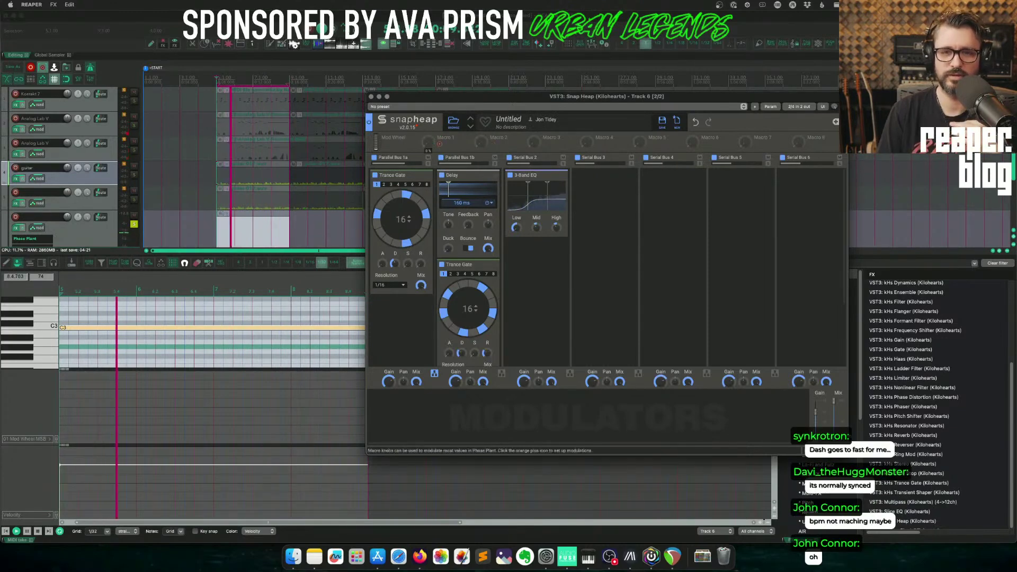
{"action": "left_click_drag", "start_coordinate": [440, 143], "coordinate": [396, 270]}
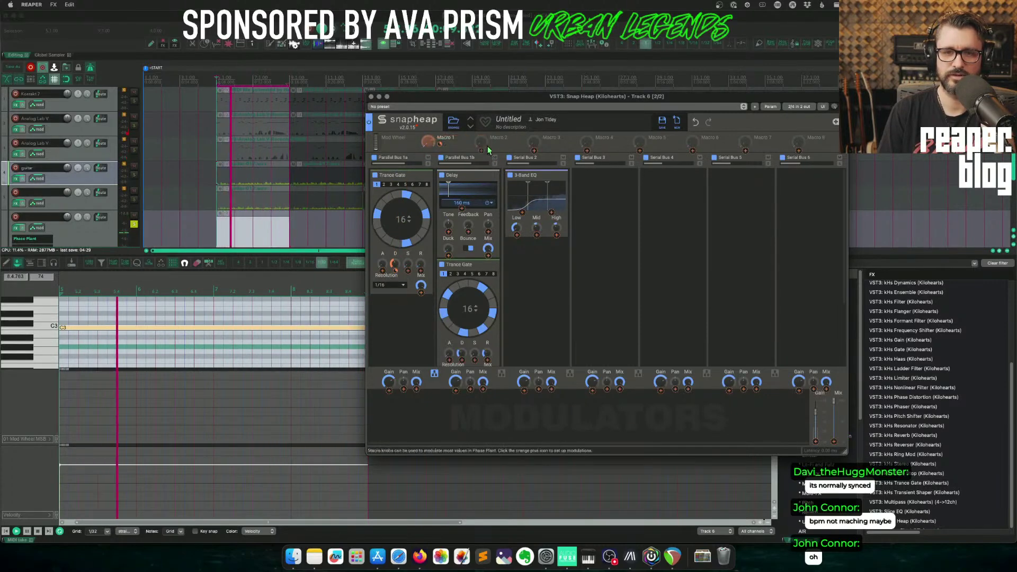
{"action": "left_click_drag", "start_coordinate": [492, 146], "coordinate": [465, 364]}
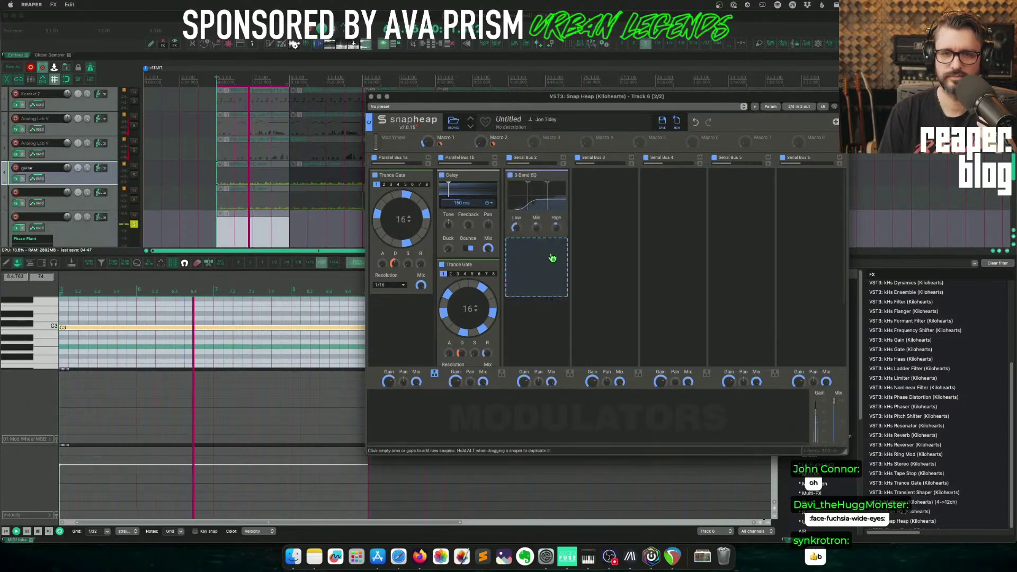
Add a Transient Shaper after the 3-Band EQ in Serial Bus 2 and solo the Kontakt 7 track alongside the noise track.
{"action": "left_click", "coordinate": [549, 260]}
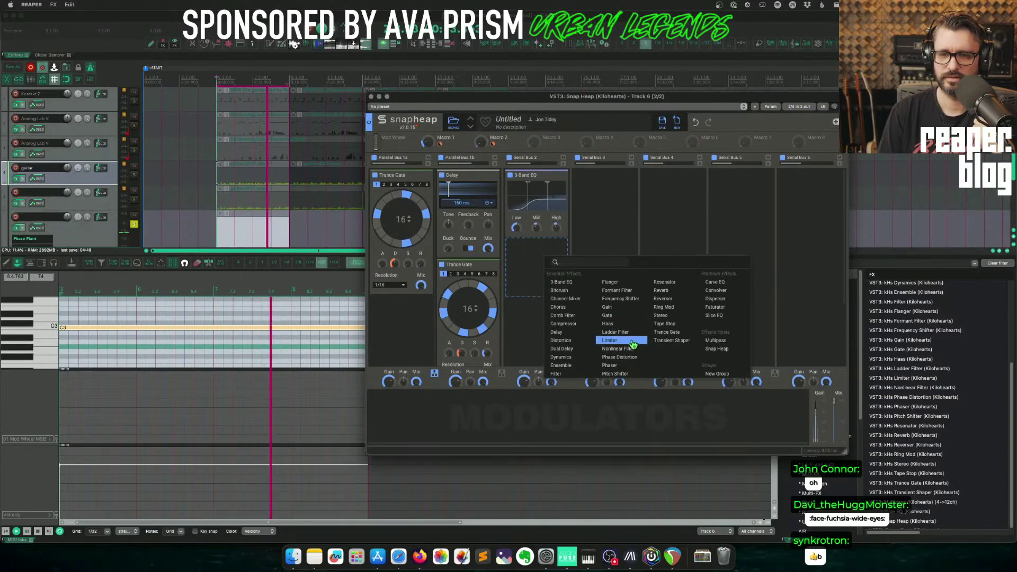
{"action": "left_click", "coordinate": [685, 342]}
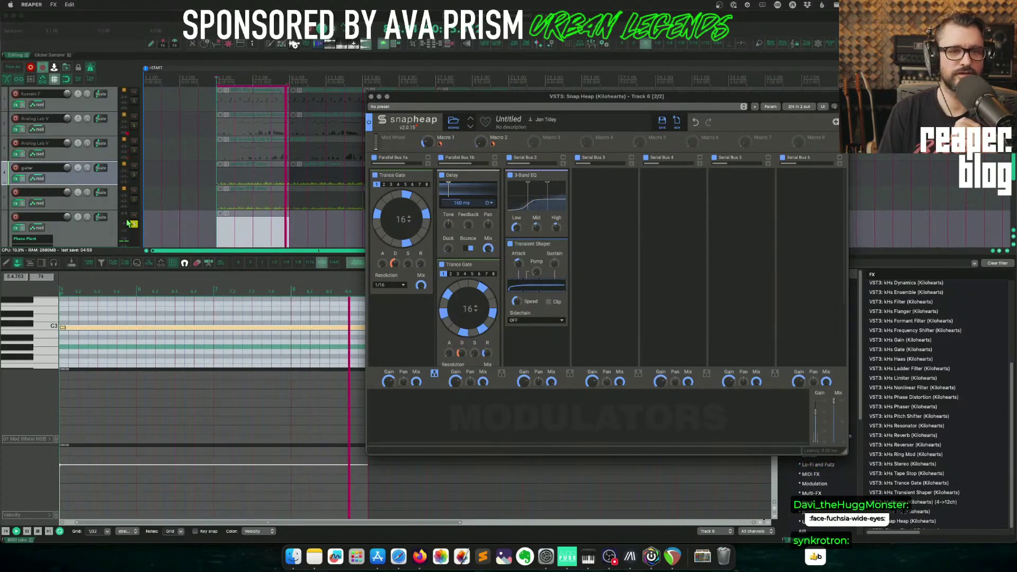
{"action": "left_click", "coordinate": [161, 134]}
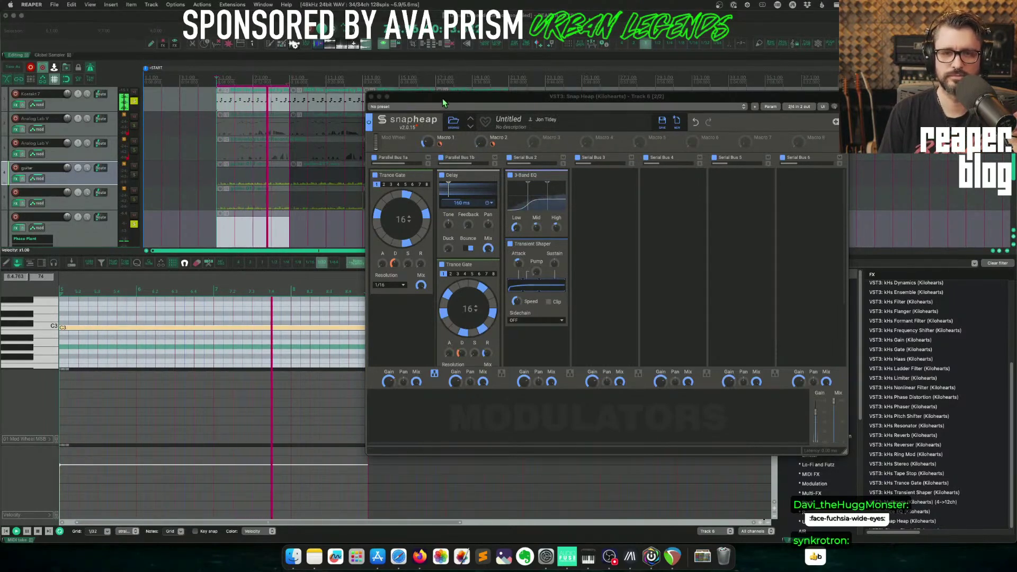
{"action": "left_click", "coordinate": [512, 283]}
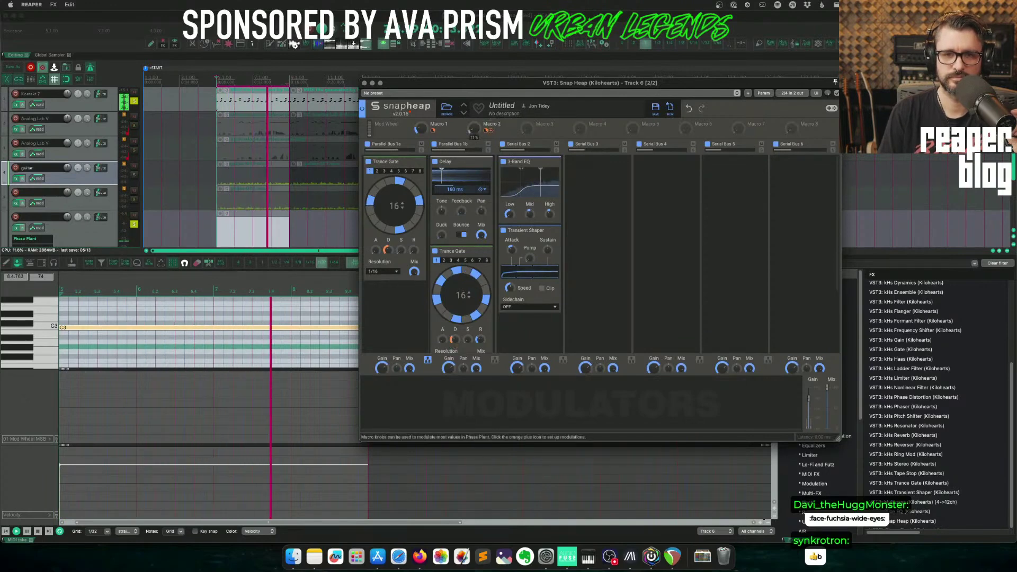
Fine-tune the two gate-decay macros and add a Chorus ahead of the 3-Band EQ in Serial Bus 2.
{"action": "mouse_move", "coordinate": [472, 129]}
{"action": "left_mouse_down"}
{"action": "mouse_move", "coordinate": [472, 117]}
{"action": "mouse_move", "coordinate": [472, 133]}
{"action": "left_mouse_up"}
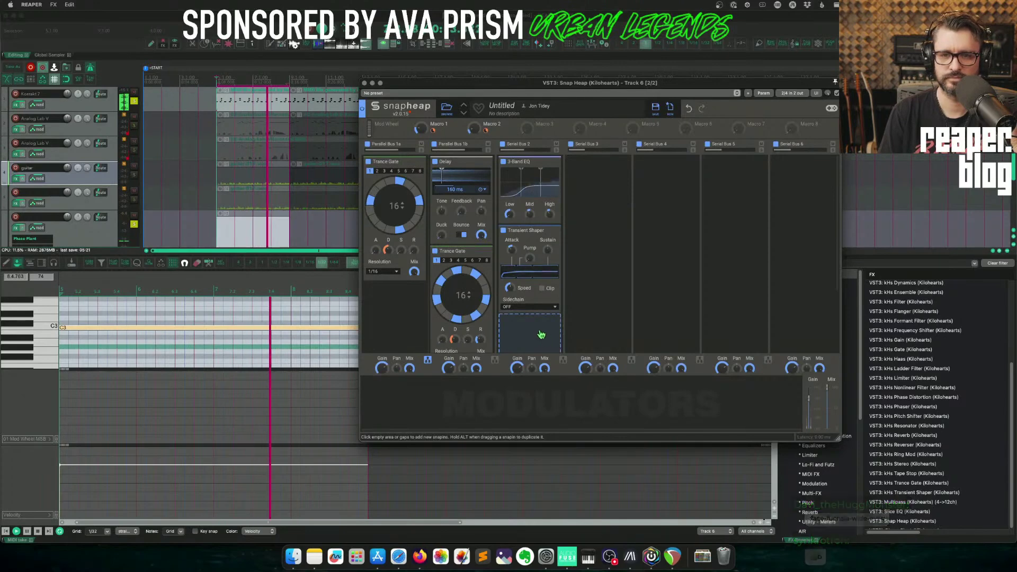
{"action": "left_click", "coordinate": [547, 339]}
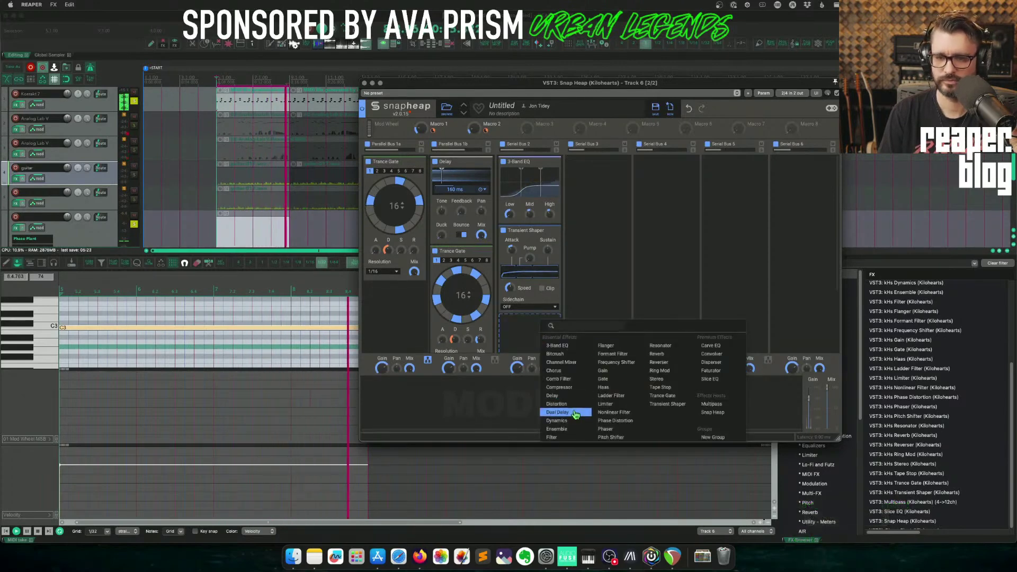
{"action": "left_click", "coordinate": [554, 370]}
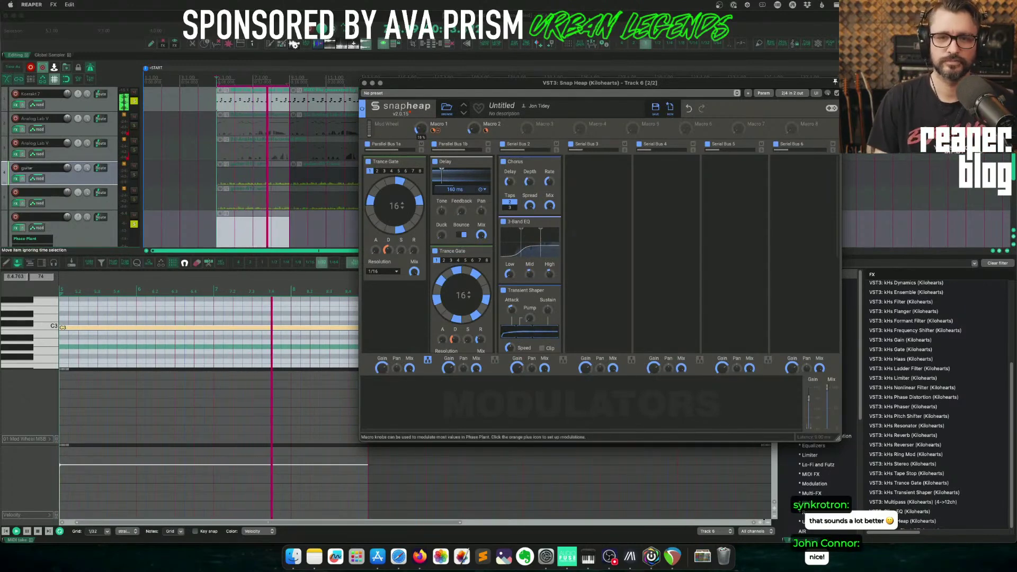
{"action": "mouse_move", "coordinate": [420, 131]}
{"action": "left_mouse_down"}
{"action": "mouse_move", "coordinate": [420, 121]}
{"action": "mouse_move", "coordinate": [420, 132]}
{"action": "left_mouse_up"}
Add an LFO modulator to Snap Heap and set its rate to a tempo-synced 16/16.
{"action": "left_click", "coordinate": [390, 400]}
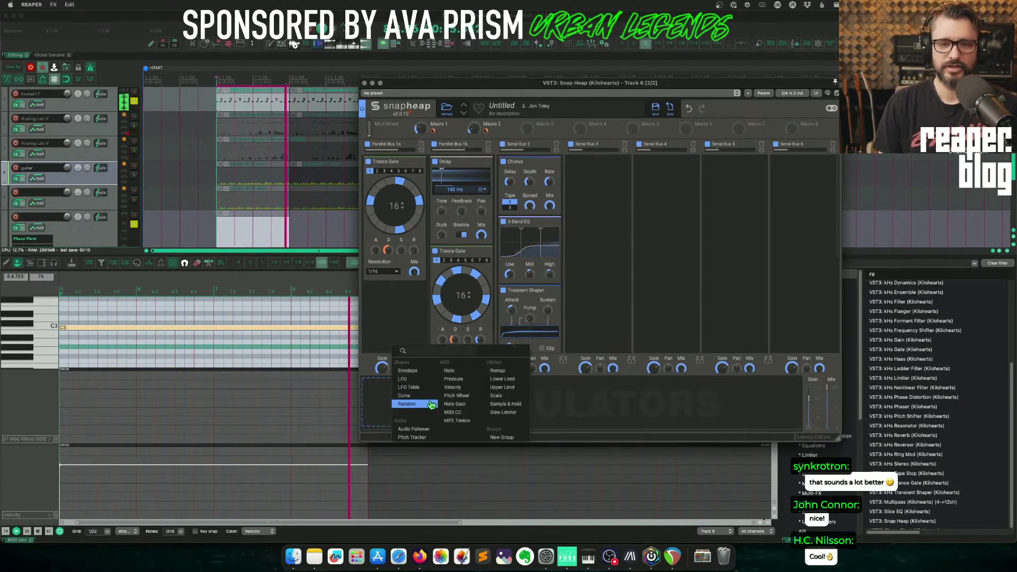
{"action": "left_click", "coordinate": [407, 379]}
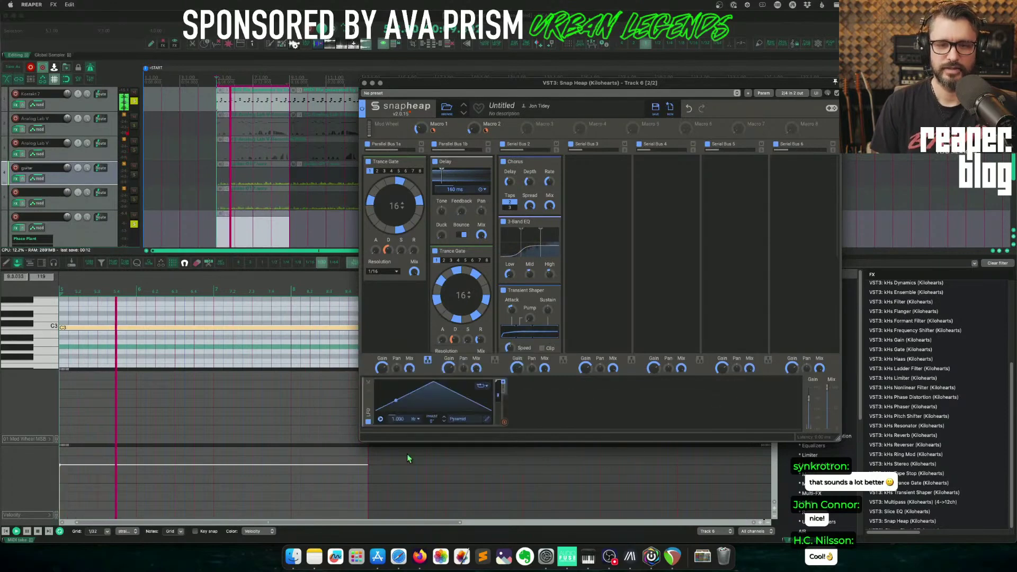
{"action": "left_click", "coordinate": [417, 419]}
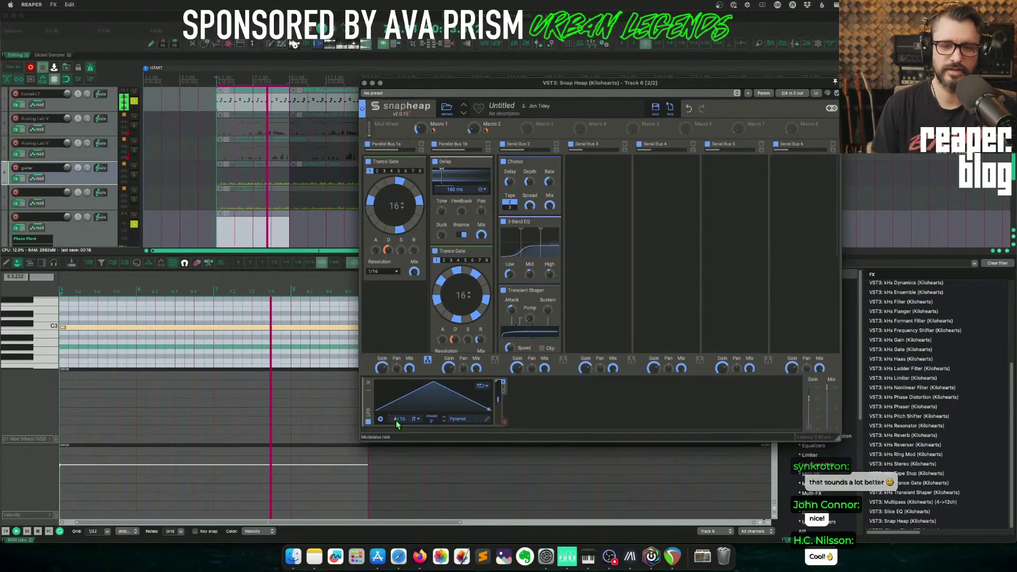
{"action": "left_click_drag", "start_coordinate": [399, 420], "coordinate": [399, 387]}
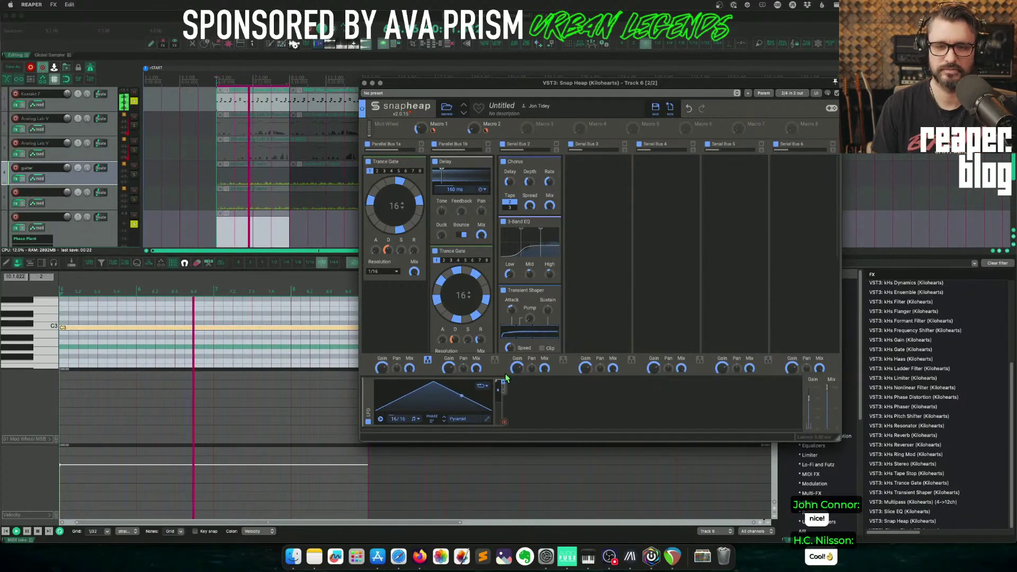
Assign the LFO to modulate Macro 1 and leave modulation assignment.
{"action": "left_click", "coordinate": [505, 423]}
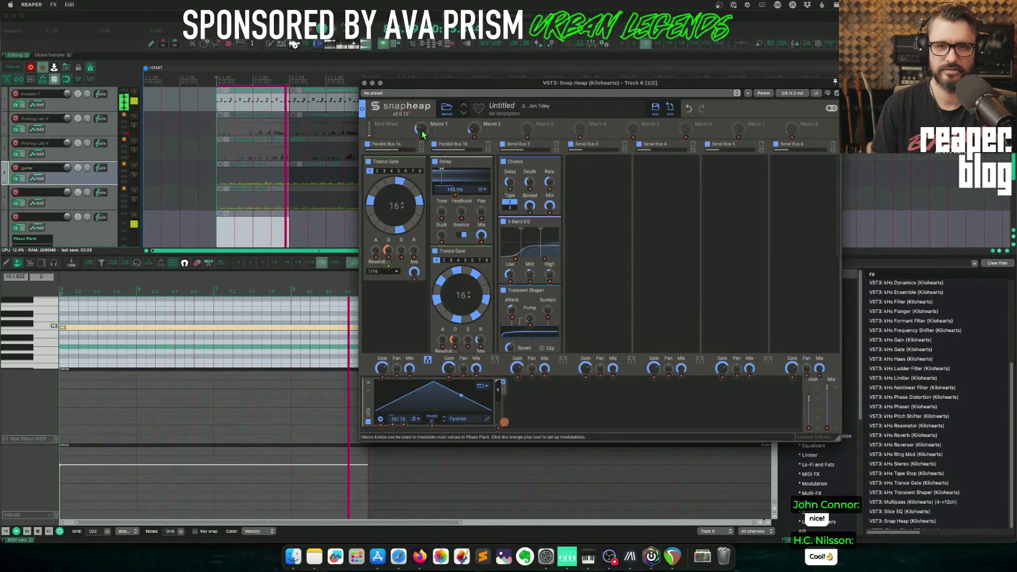
{"action": "left_click", "coordinate": [422, 137]}
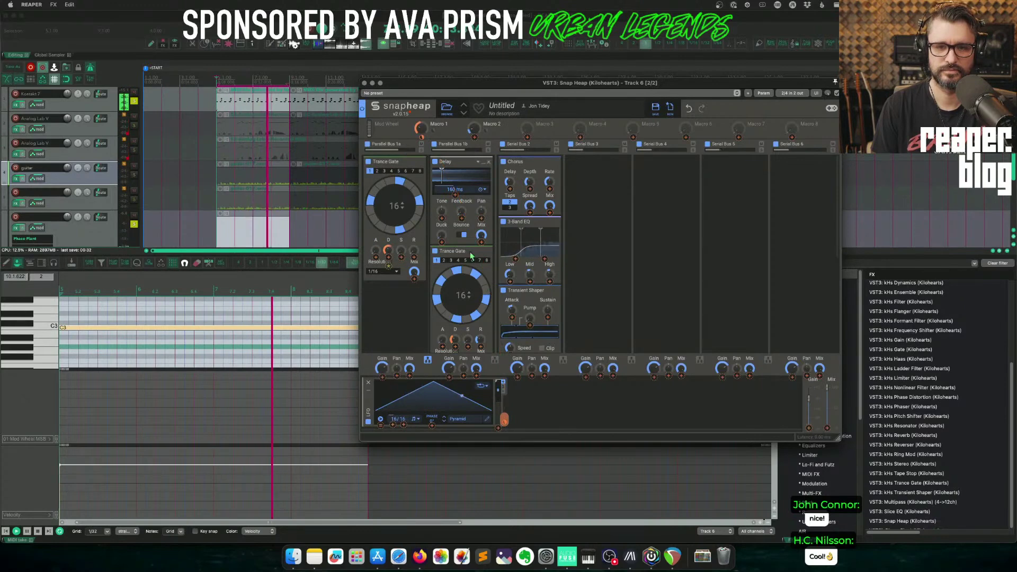
{"action": "left_click", "coordinate": [522, 426]}
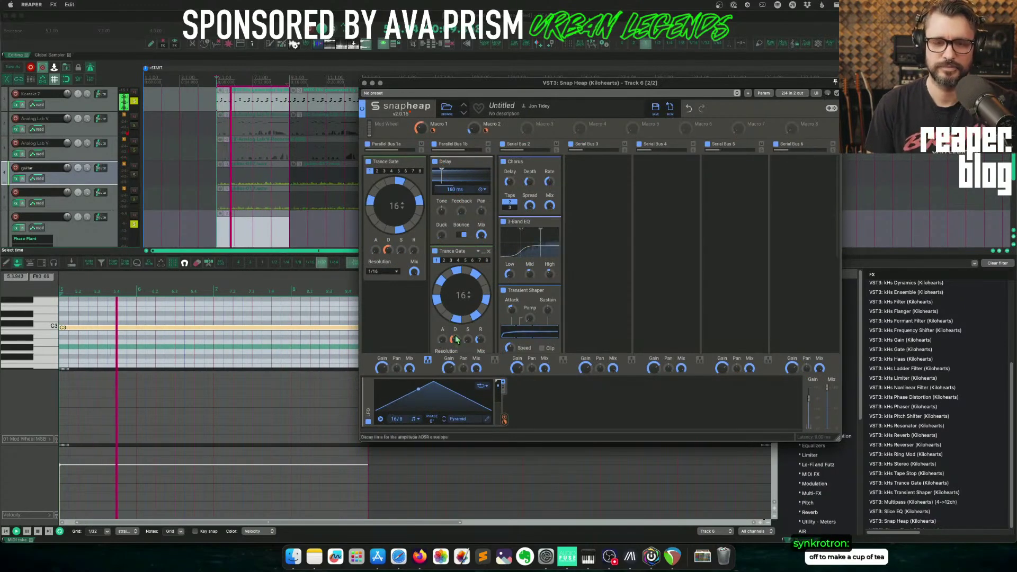
Audition other pattern slots of the Trance Gate in Parallel Bus 1b and move the Delay after that gate.
{"action": "left_click", "coordinate": [449, 261]}
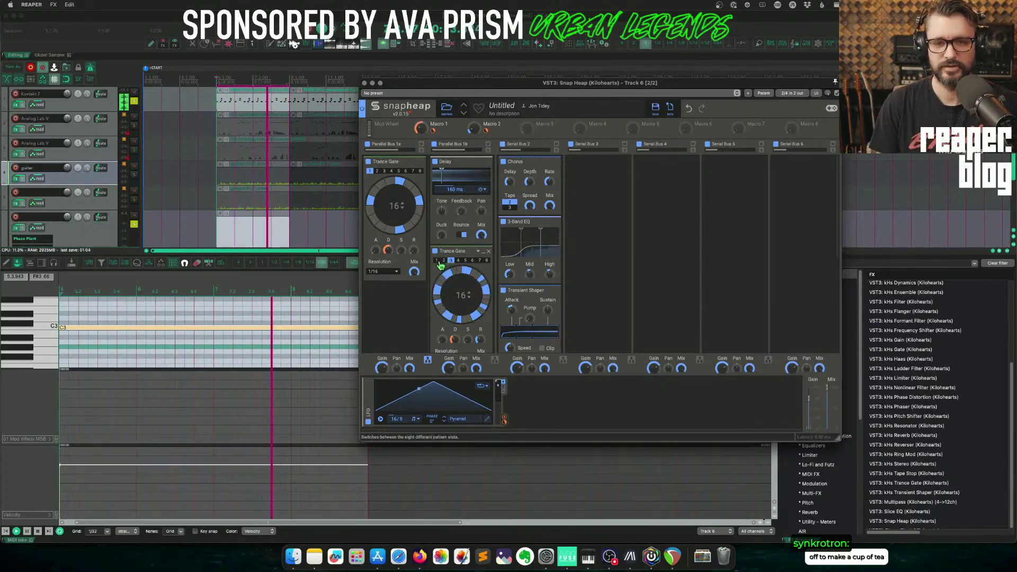
{"action": "left_click", "coordinate": [485, 260]}
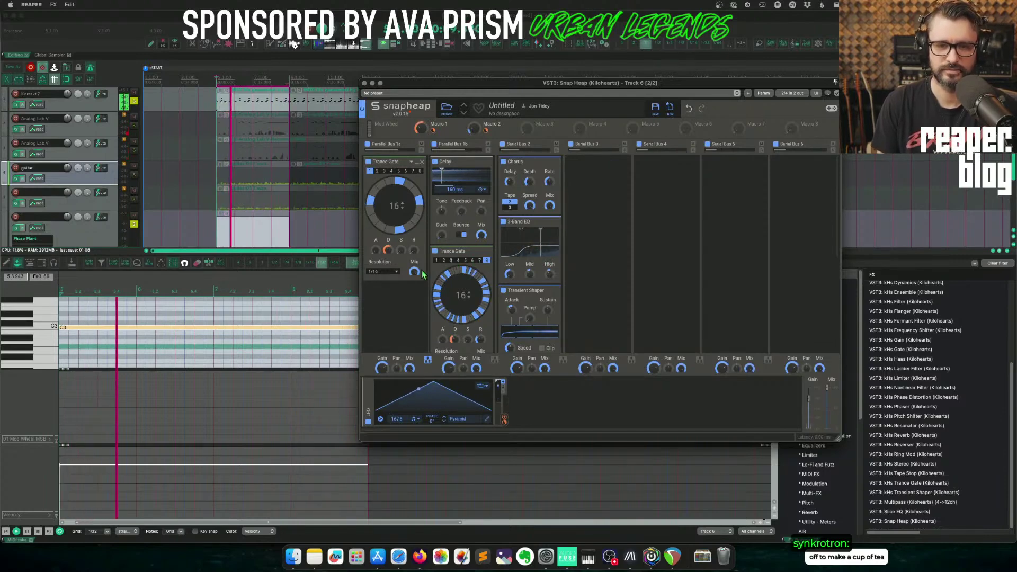
{"action": "mouse_move", "coordinate": [460, 162]}
{"action": "left_mouse_down"}
{"action": "mouse_move", "coordinate": [464, 263]}
{"action": "mouse_move", "coordinate": [462, 158]}
{"action": "left_mouse_up"}
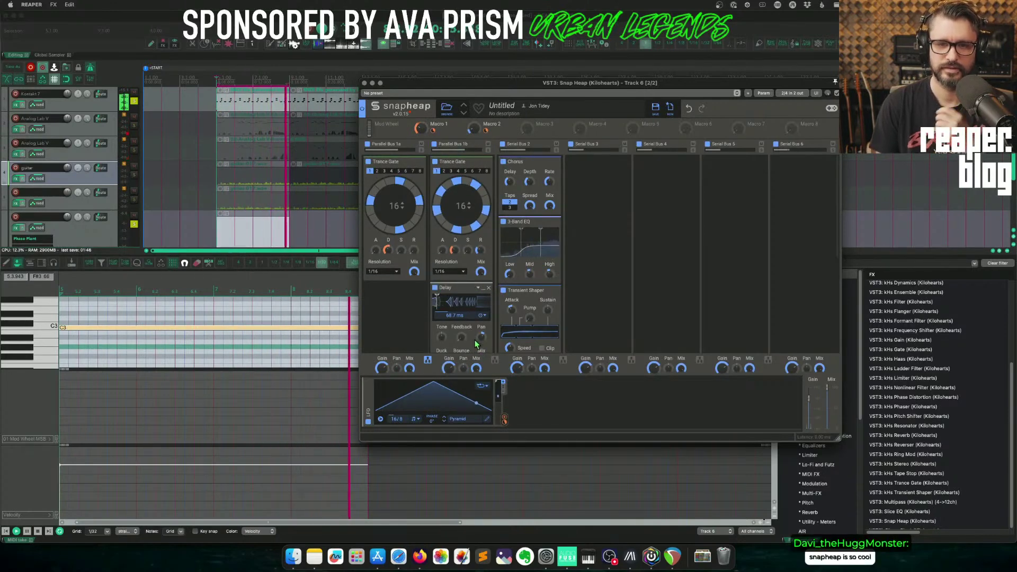
{"action": "scroll", "coordinate": [578, 294], "scroll_direction": "down", "scroll_amount": 2}
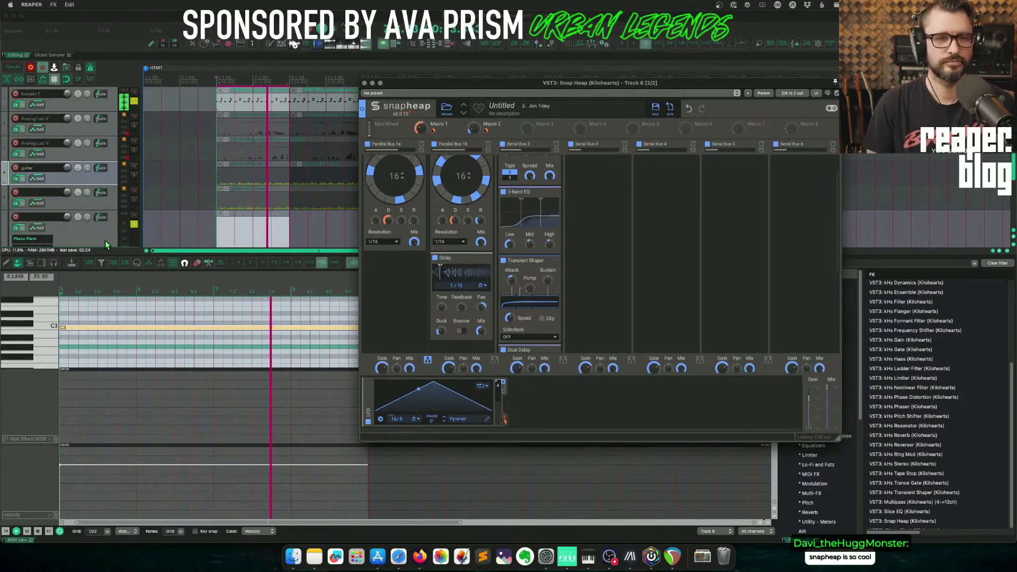
Clear the track solos and play the shaker rhythm against the full arrangement.
{"action": "left_click", "coordinate": [298, 150]}
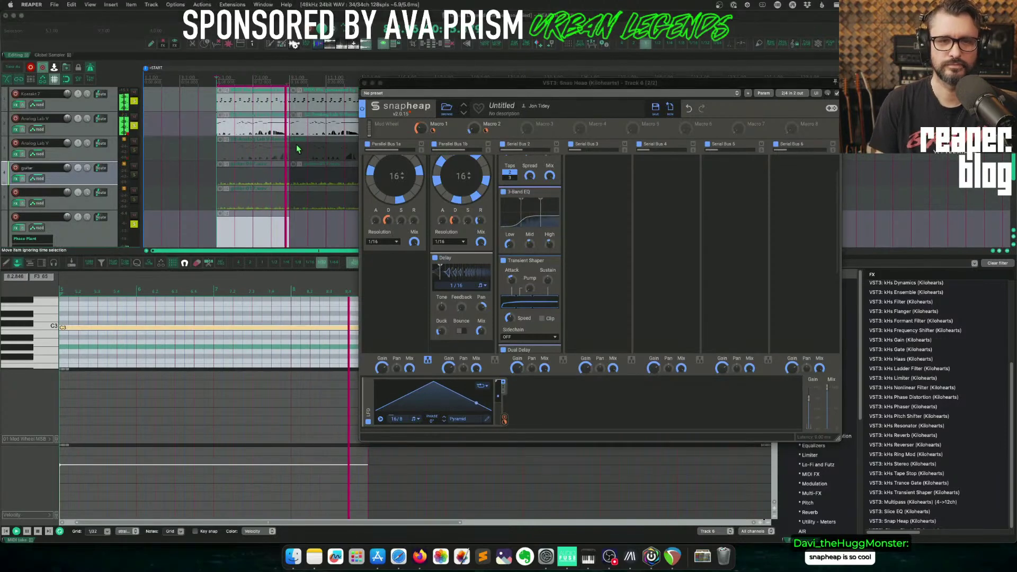
{"action": "key", "text": "grave"}
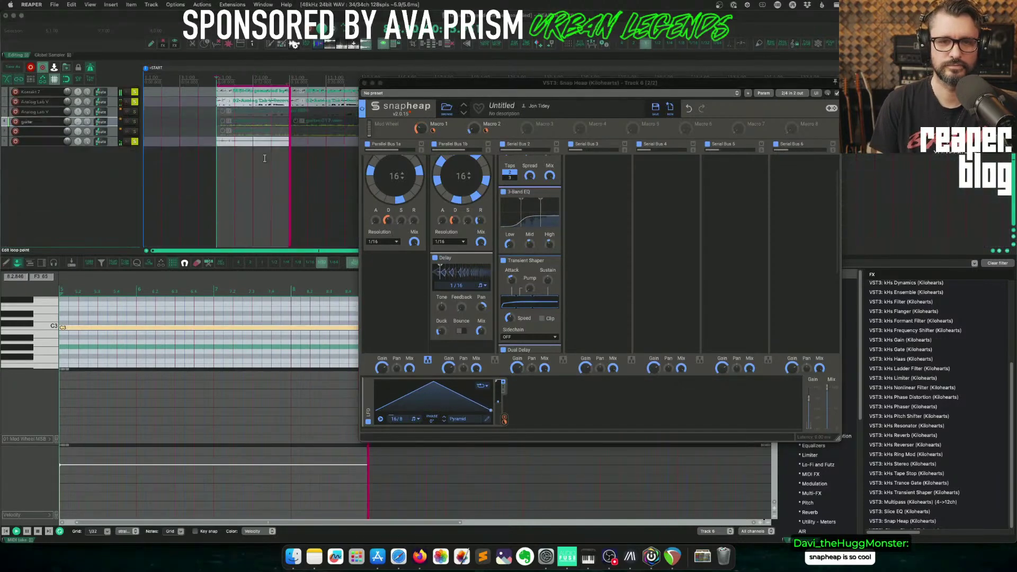
{"action": "left_click", "coordinate": [135, 102]}
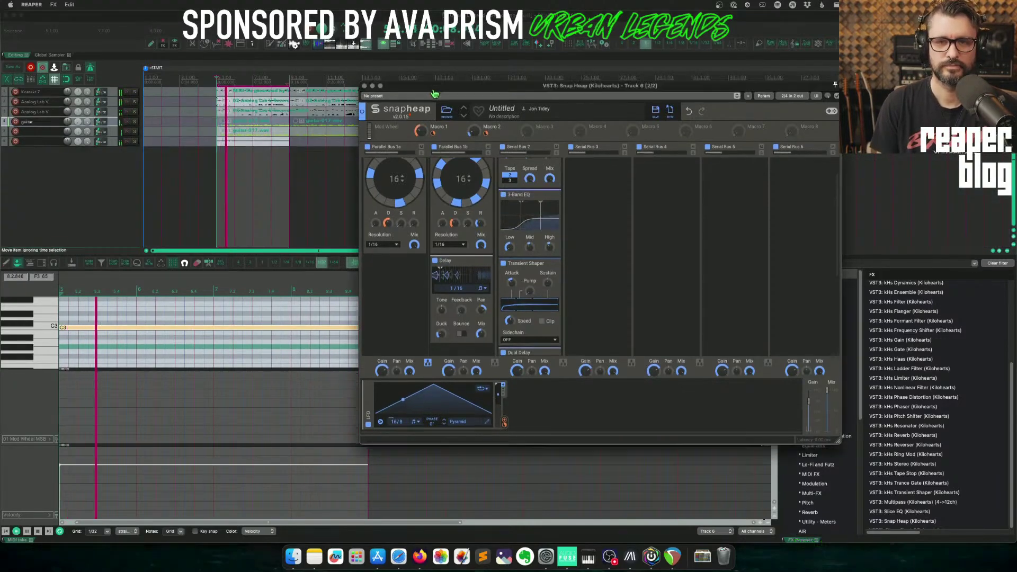
{"action": "key", "text": "grave"}
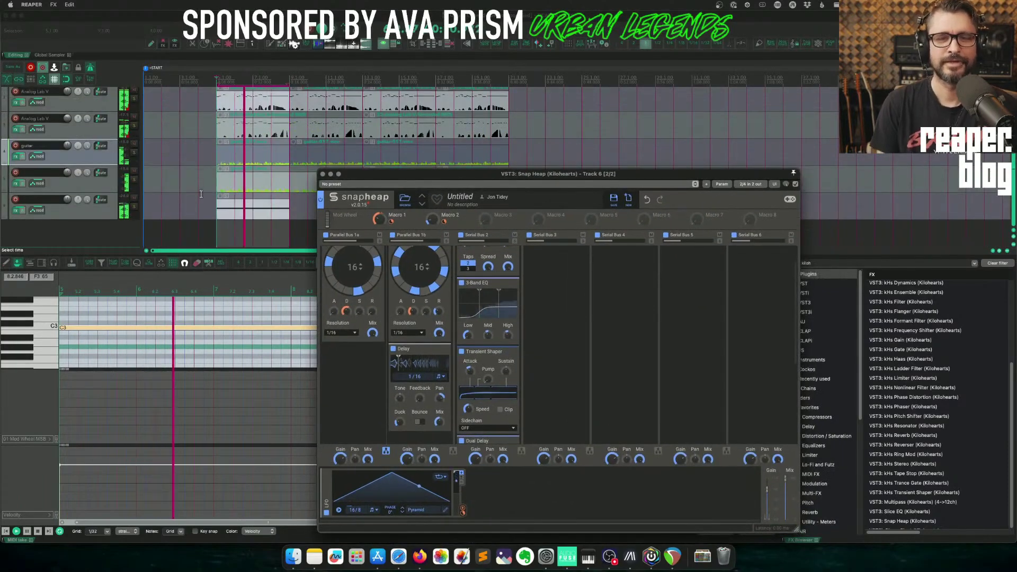
Mute the two Analog Lab V tracks and both guitar tracks, and close the MIDI editor and FX browser.
{"action": "left_click", "coordinate": [107, 186]}
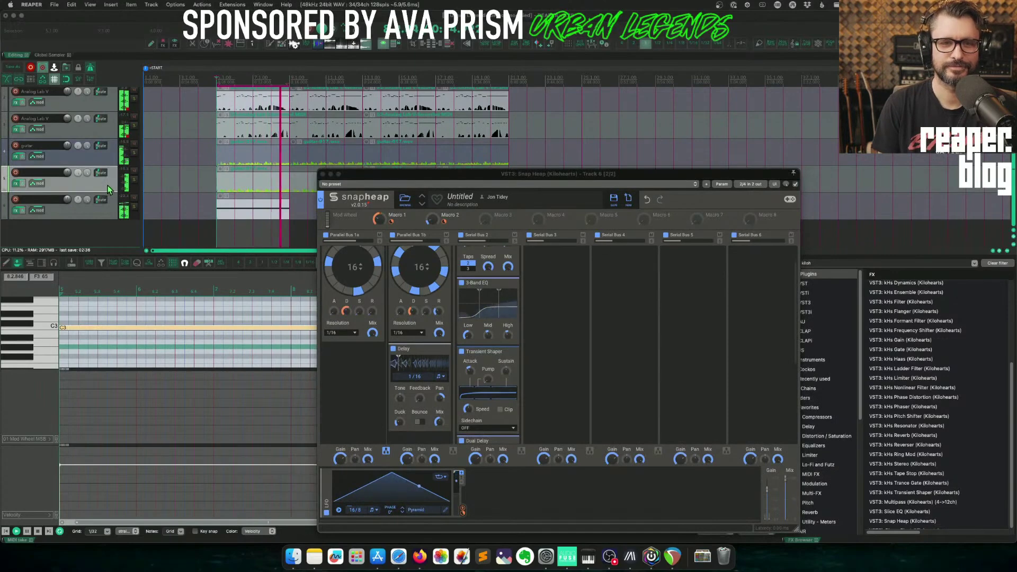
{"action": "left_click_drag", "start_coordinate": [134, 170], "coordinate": [133, 127]}
{"action": "key", "text": "F7"}
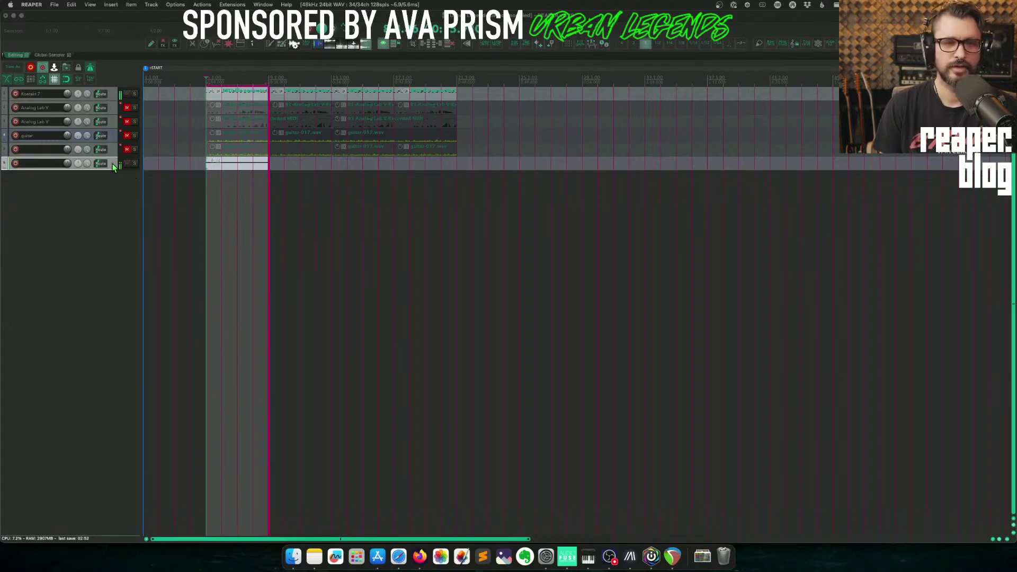
Open the shaker track's FX chain and adjust Macro 1 and the Transient Shaper's Attack in Snap Heap.
{"action": "left_click", "coordinate": [117, 166]}
{"action": "left_click_drag", "start_coordinate": [595, 112], "coordinate": [320, 125]}
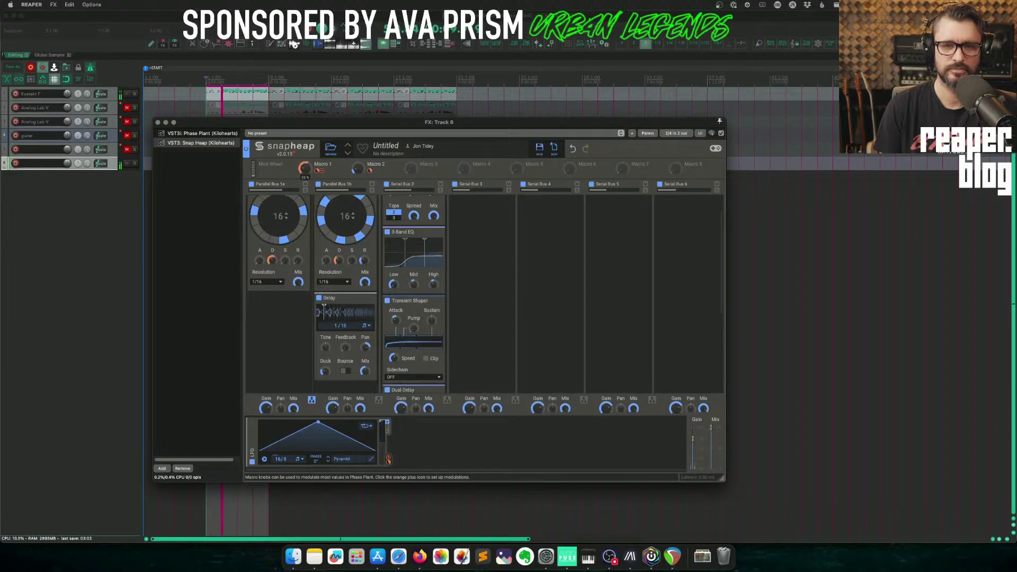
{"action": "scroll", "coordinate": [395, 350], "scroll_direction": "up", "scroll_amount": 2}
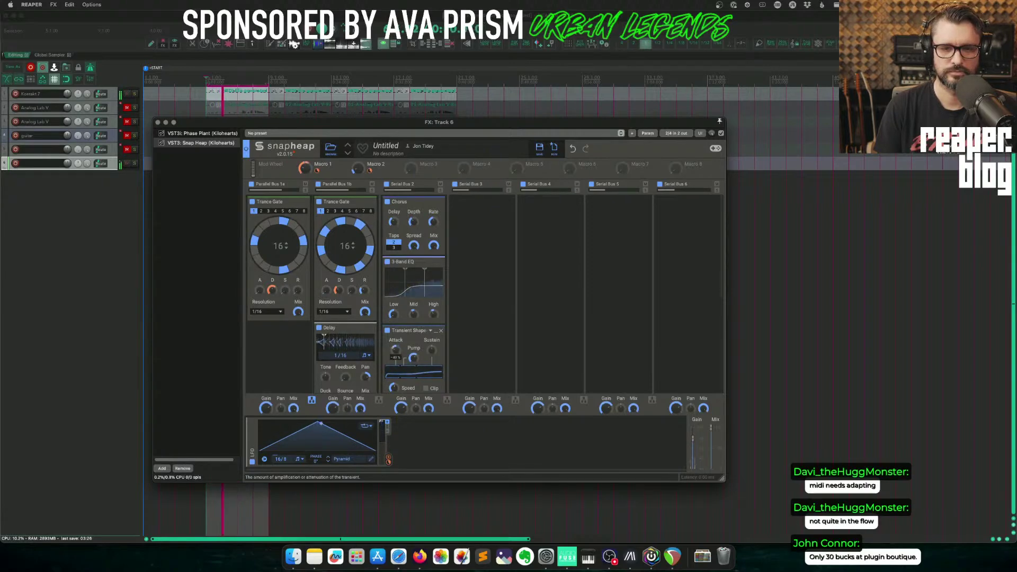
{"action": "key", "text": "Escape"}
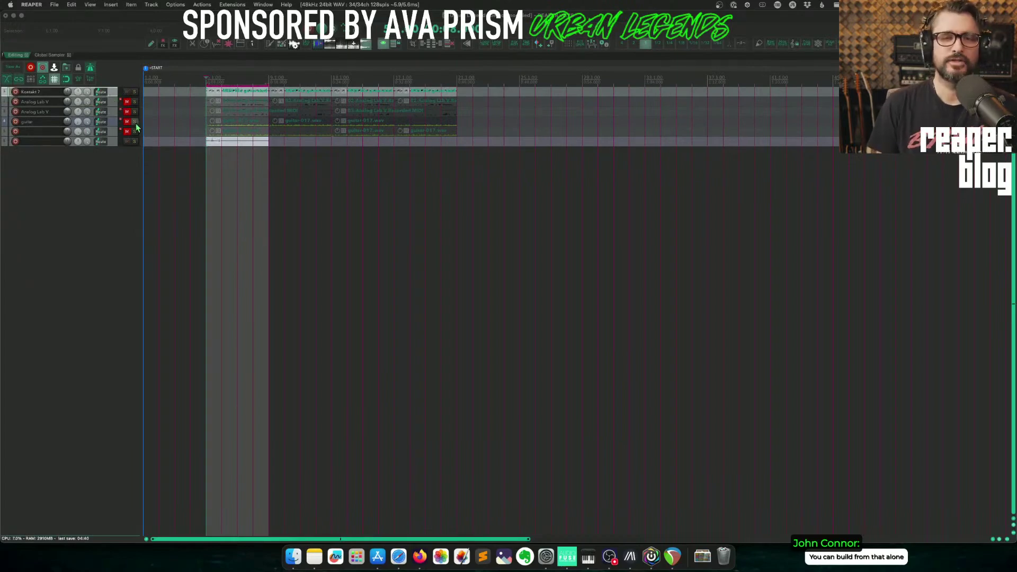
Insert Analog Lab V (Arturia) as a virtual instrument on a new track below Kontakt 7.
{"action": "left_click", "coordinate": [108, 170]}
{"action": "right_click", "coordinate": [65, 176]}
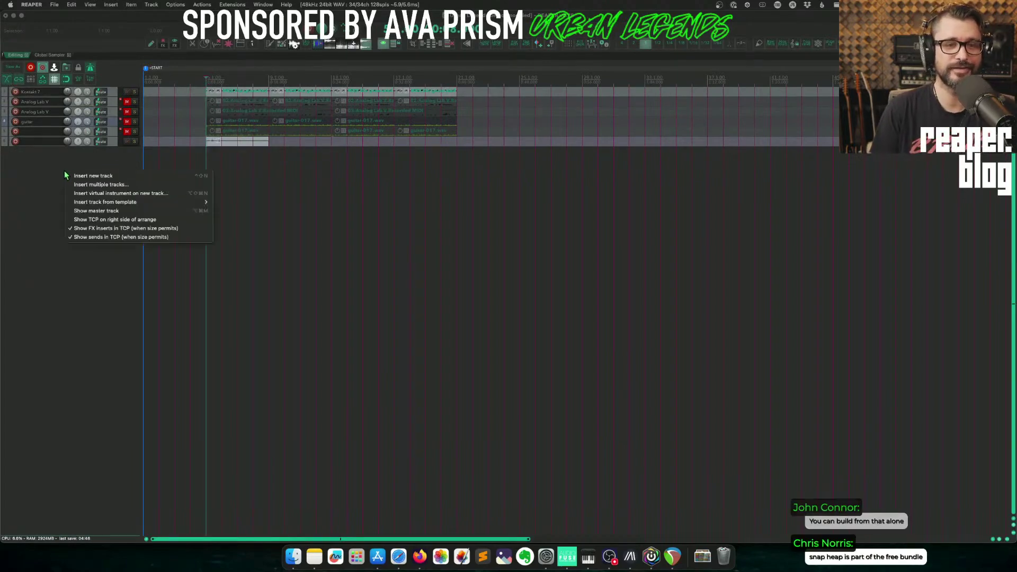
{"action": "left_click", "coordinate": [253, 324]}
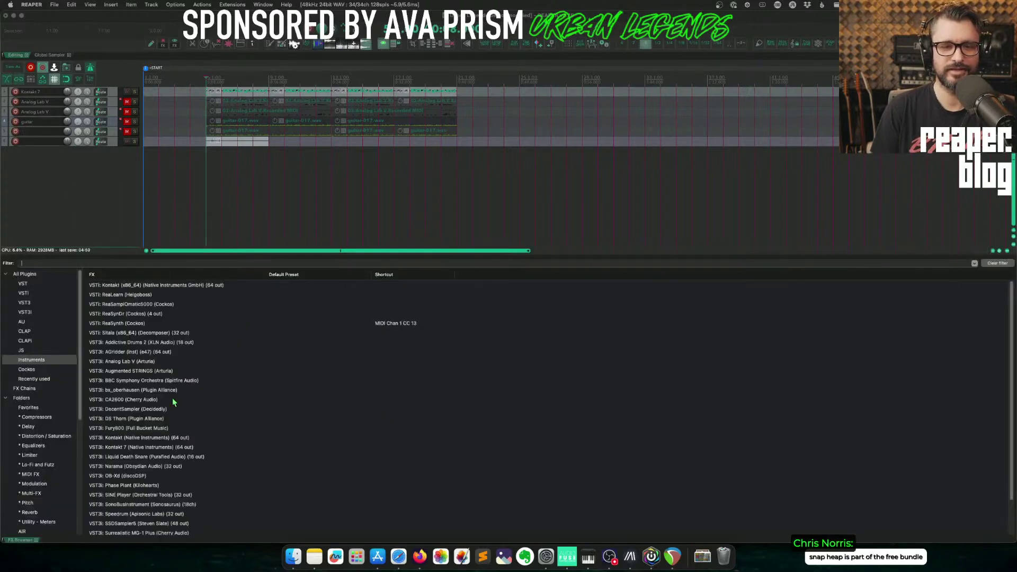
{"action": "left_click", "coordinate": [128, 363]}
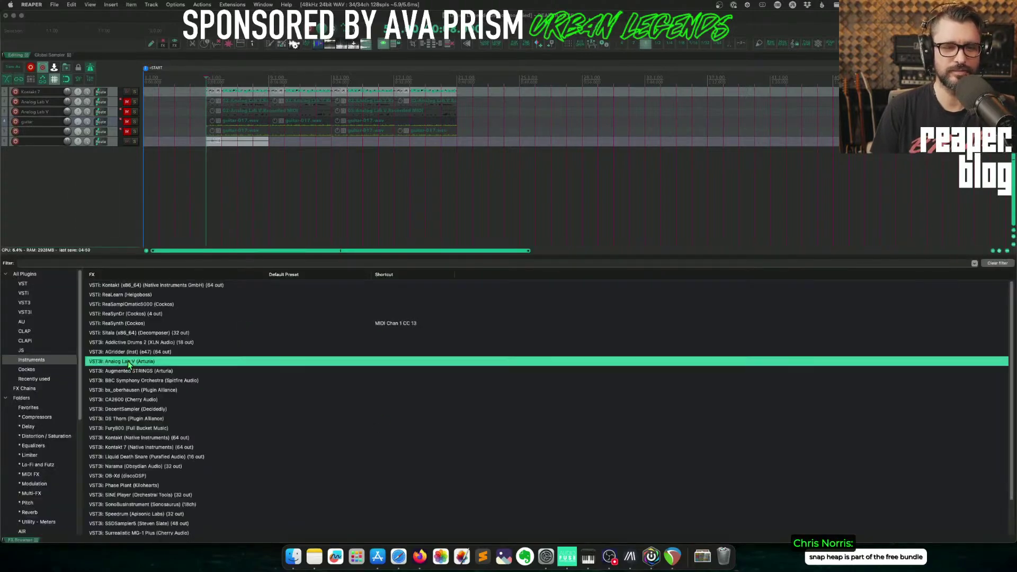
{"action": "double_click", "coordinate": [461, 363]}
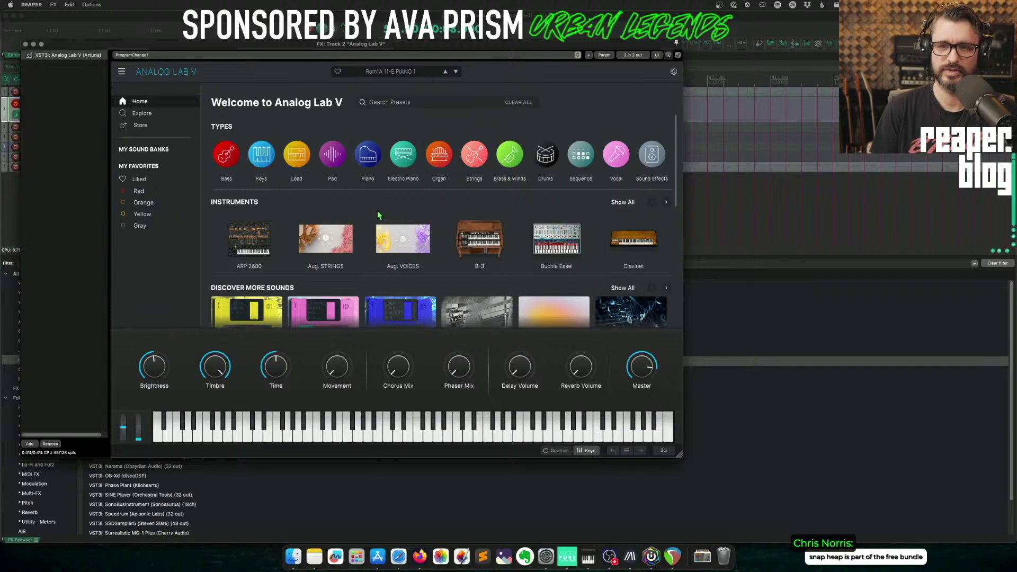
Filter the Analog Lab V presets by the Lead type and audition leads, ending on BFG Lead.
{"action": "left_click", "coordinate": [297, 155]}
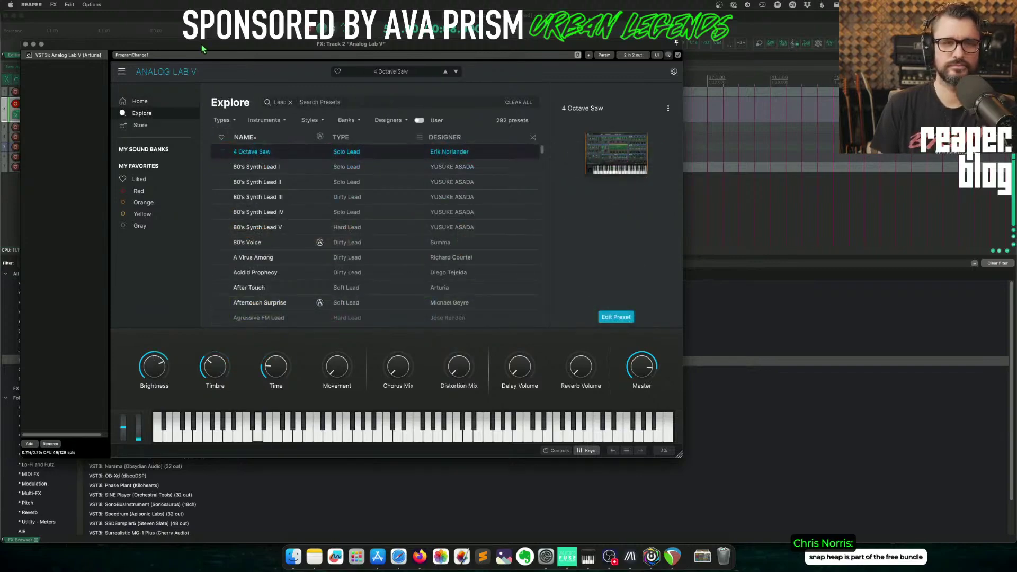
{"action": "left_click_drag", "start_coordinate": [201, 48], "coordinate": [278, 51]}
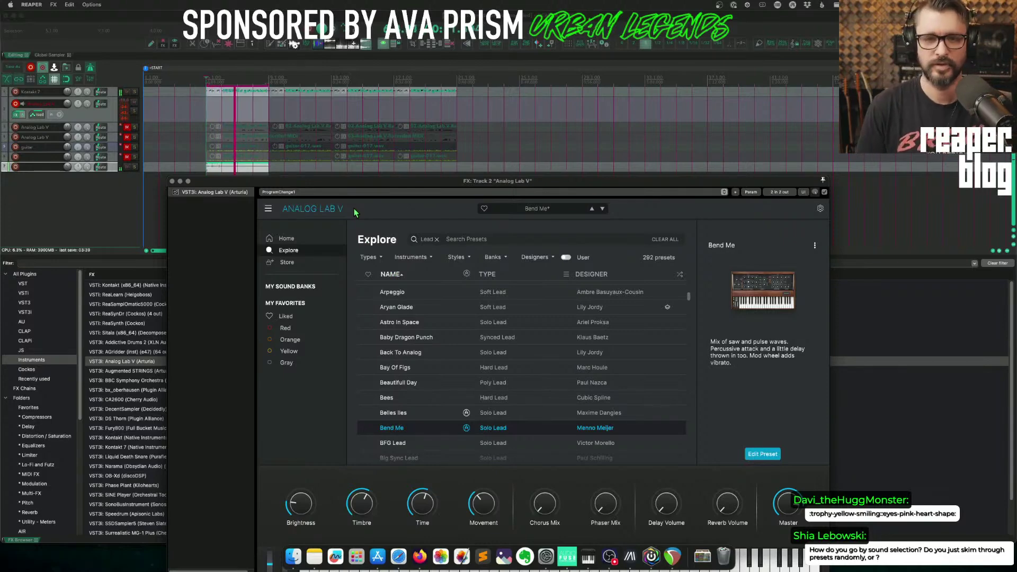
{"action": "left_click_drag", "start_coordinate": [391, 184], "coordinate": [283, 101]}
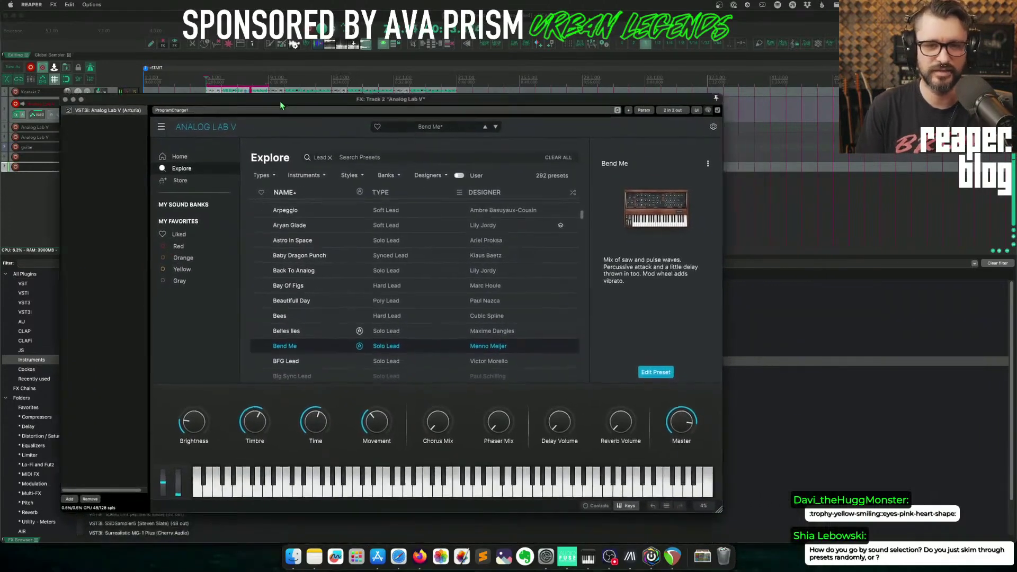
{"action": "key", "text": "Down"}
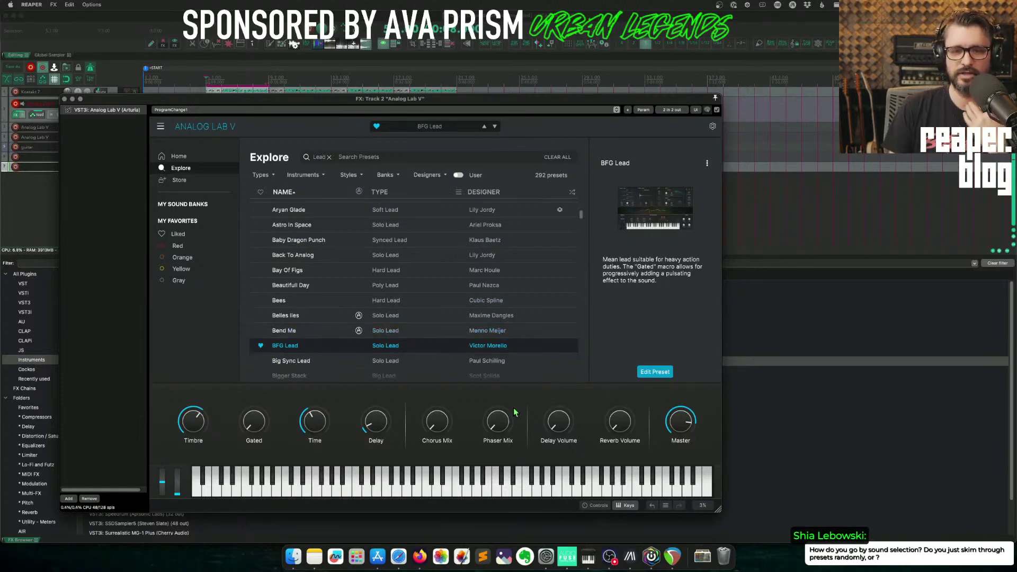
Look through the Liked and Red favorites and the start of the unfiltered preset list.
{"action": "left_click", "coordinate": [190, 238]}
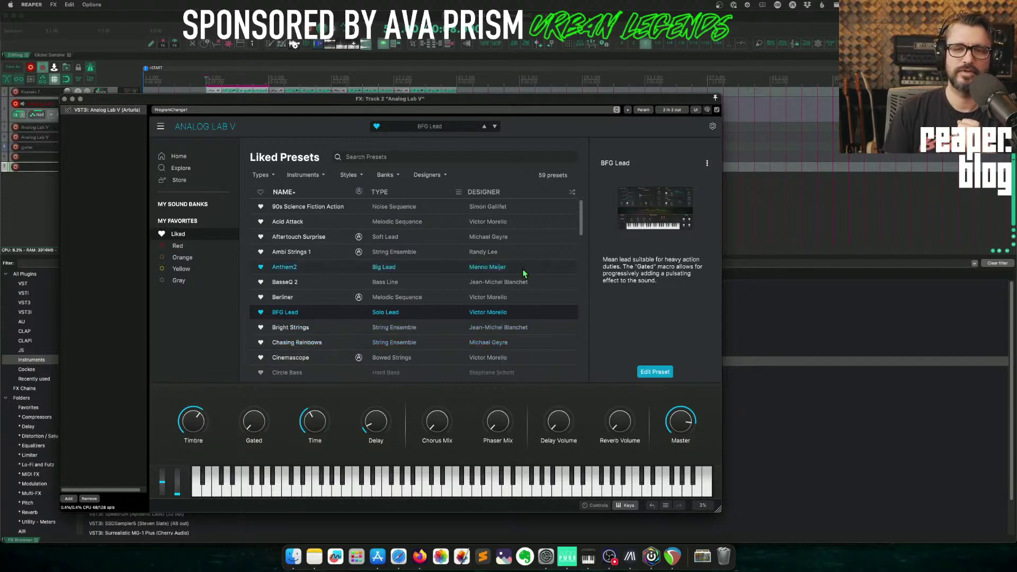
{"action": "left_click", "coordinate": [208, 249]}
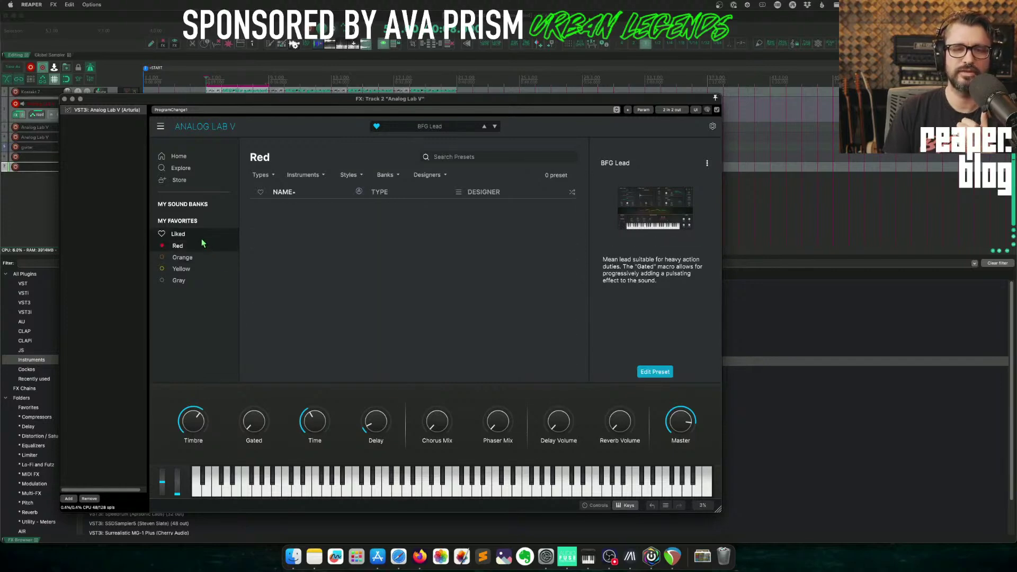
{"action": "left_click", "coordinate": [202, 234]}
{"action": "left_click", "coordinate": [195, 157]}
{"action": "left_click", "coordinate": [196, 172]}
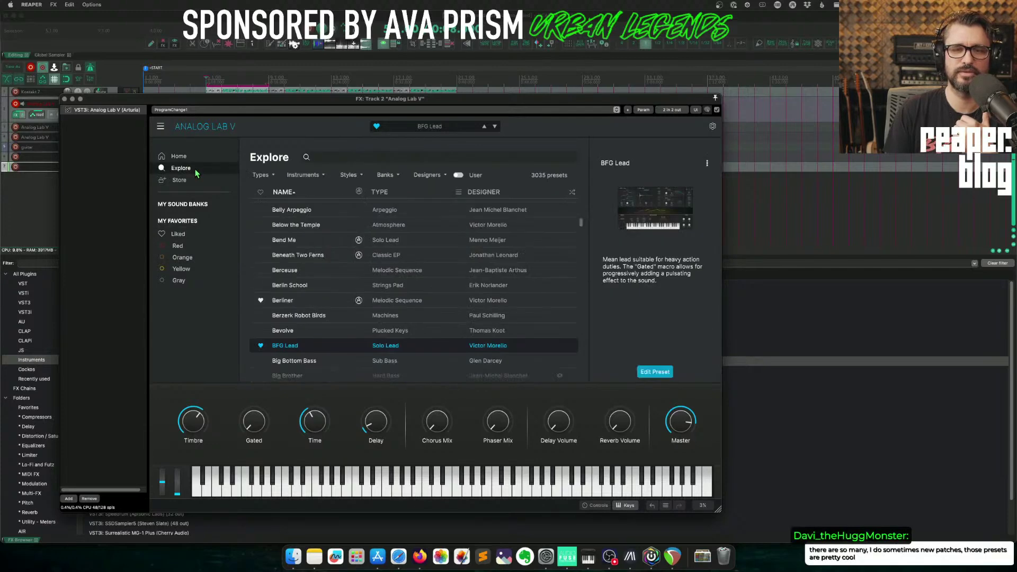
{"action": "left_click_drag", "start_coordinate": [582, 226], "coordinate": [581, 207]}
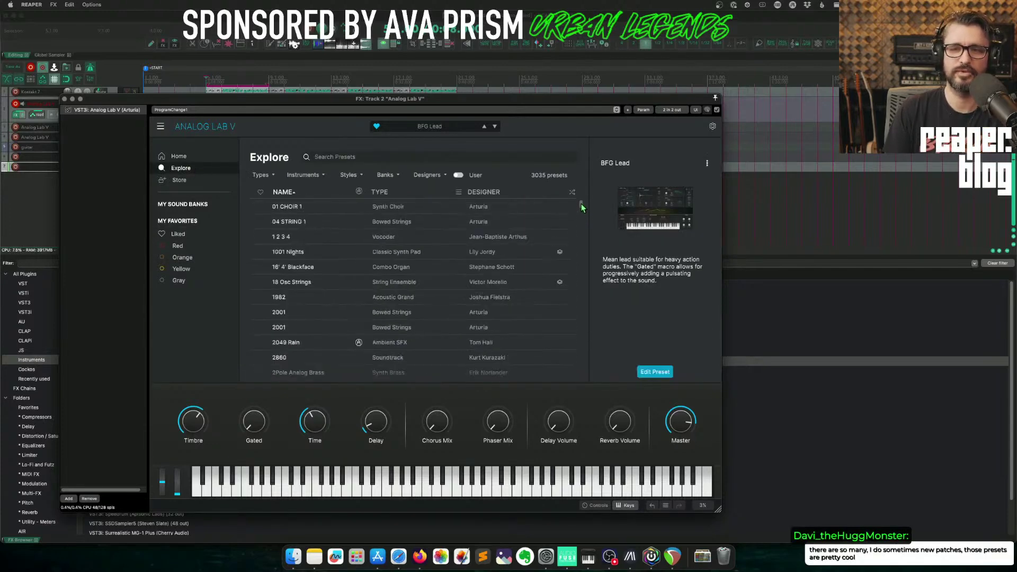
Check the Red and Yellow favorites, read the Liked presets to the end, and return to the full preset list.
{"action": "left_click", "coordinate": [318, 242]}
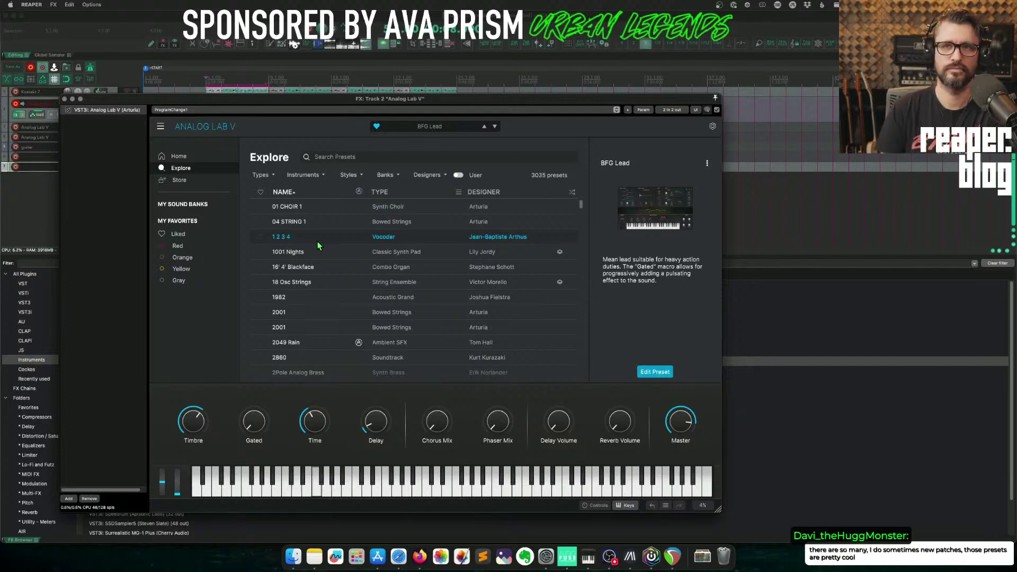
{"action": "left_click", "coordinate": [180, 246]}
{"action": "left_click", "coordinate": [181, 268]}
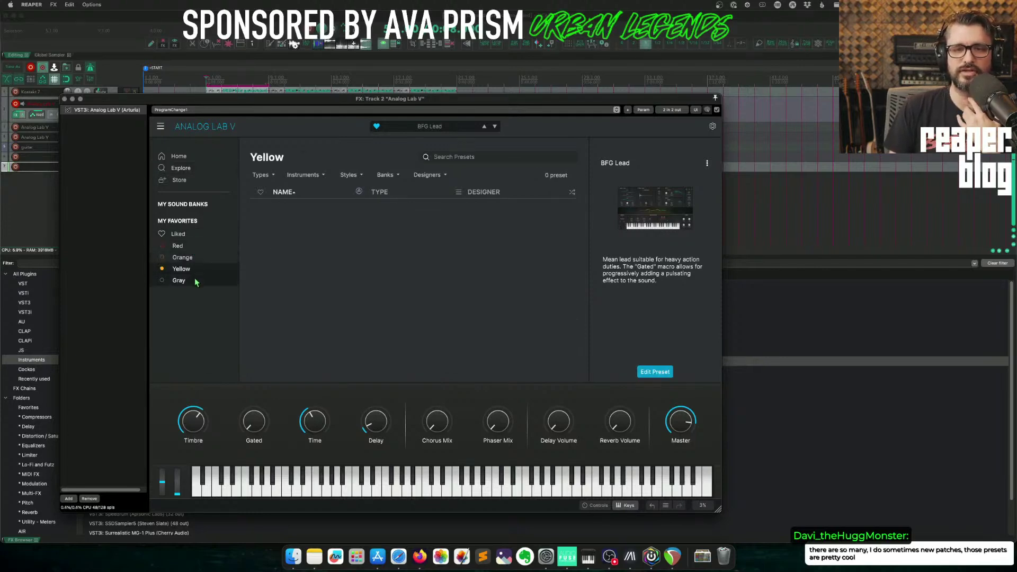
{"action": "left_click", "coordinate": [186, 233]}
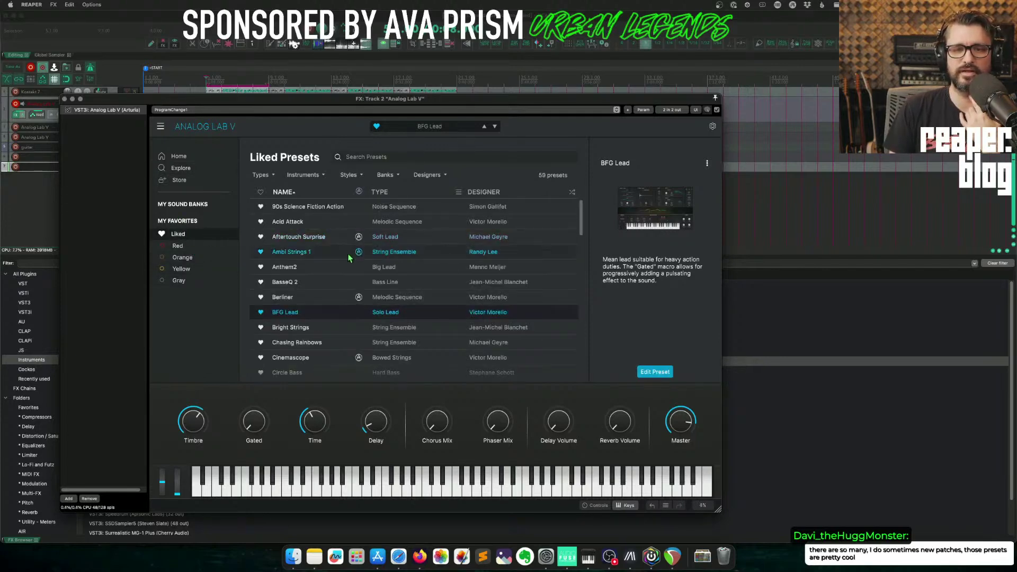
{"action": "scroll", "coordinate": [340, 297], "scroll_direction": "down", "scroll_amount": 15}
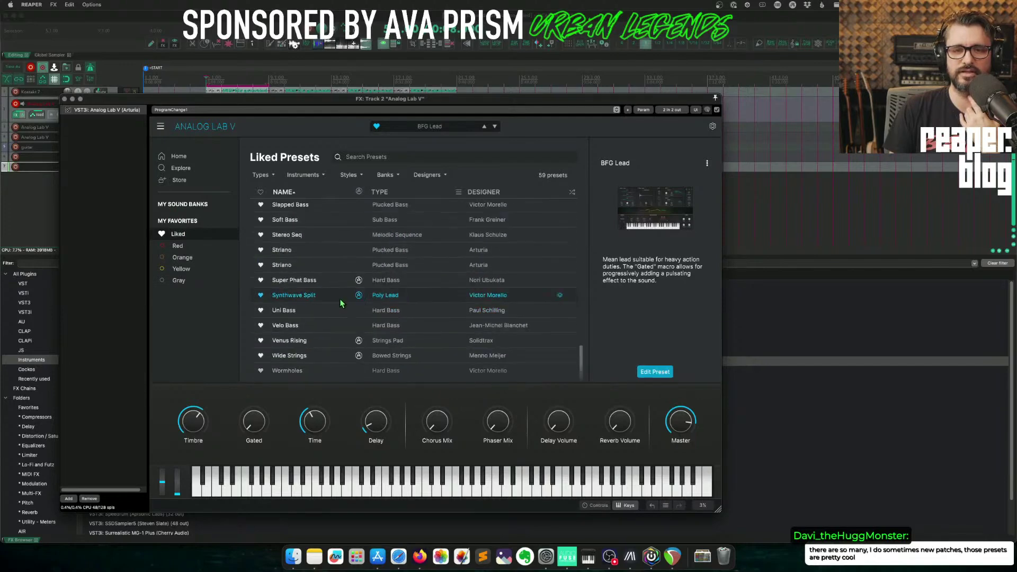
{"action": "left_click", "coordinate": [179, 168]}
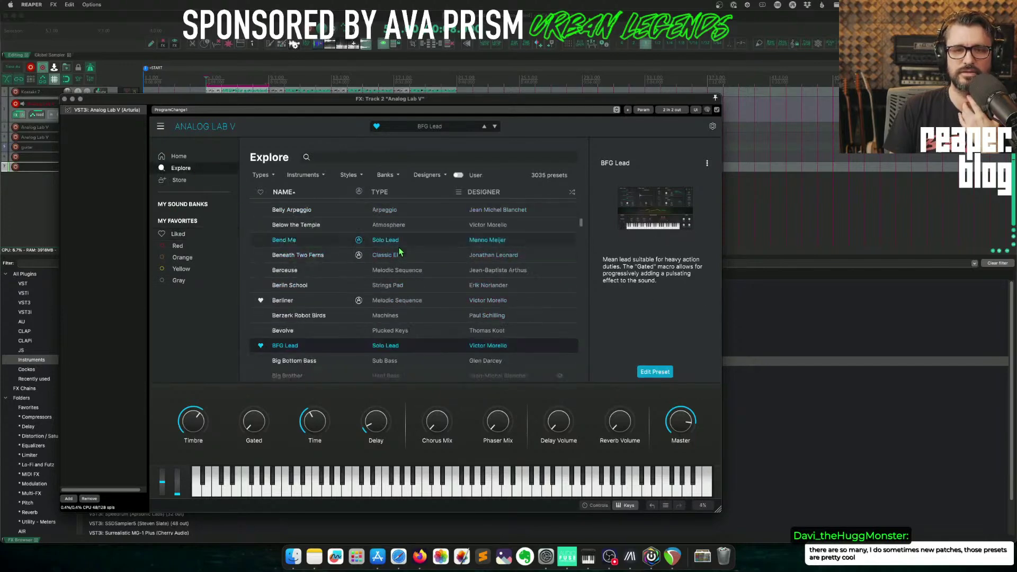
Load Berzerk Robot Birds, check the Red and Gray favorites, and inspect the preset's tagging and options.
{"action": "left_click", "coordinate": [477, 315]}
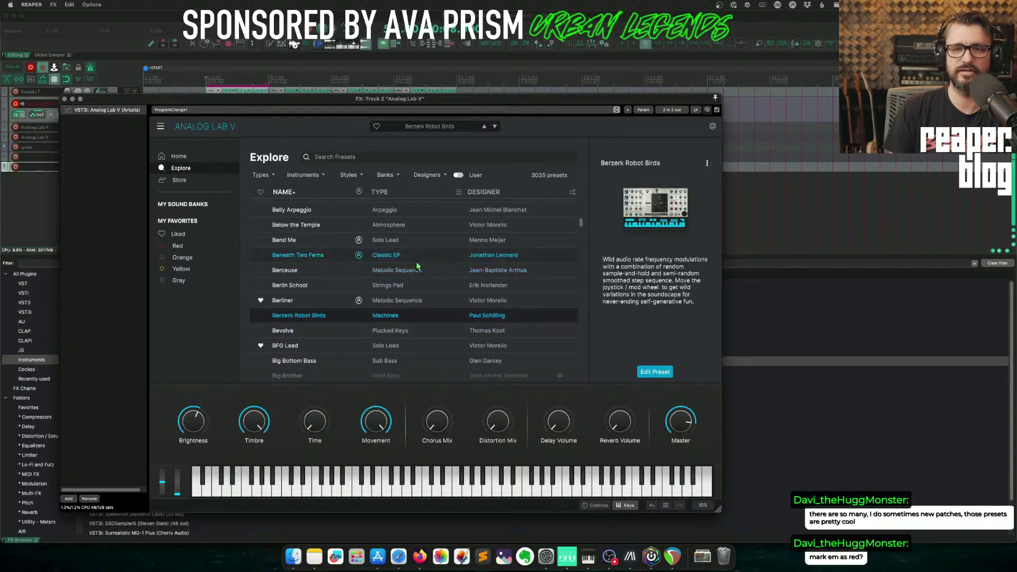
{"action": "left_click", "coordinate": [178, 246]}
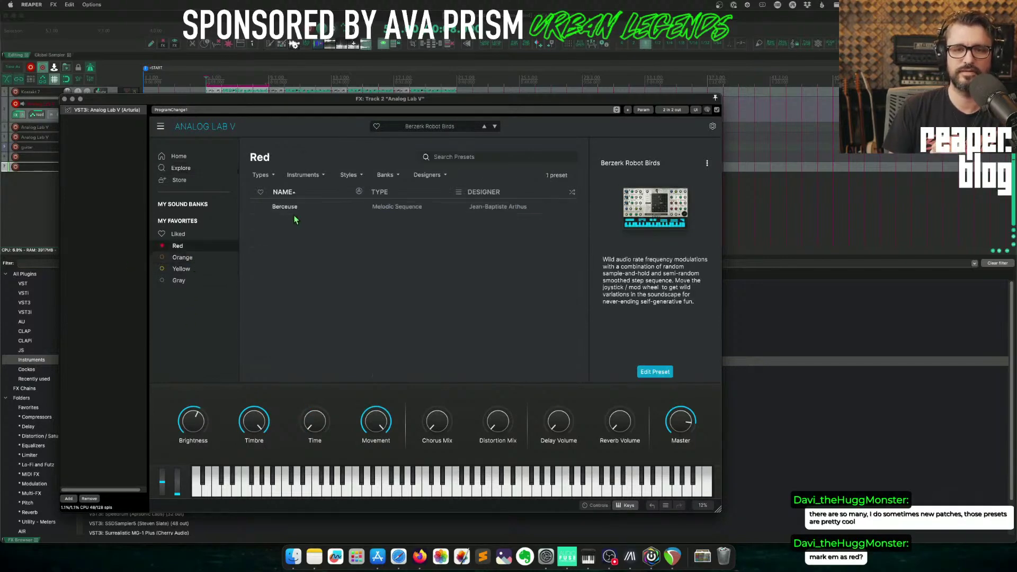
{"action": "left_click", "coordinate": [197, 285]}
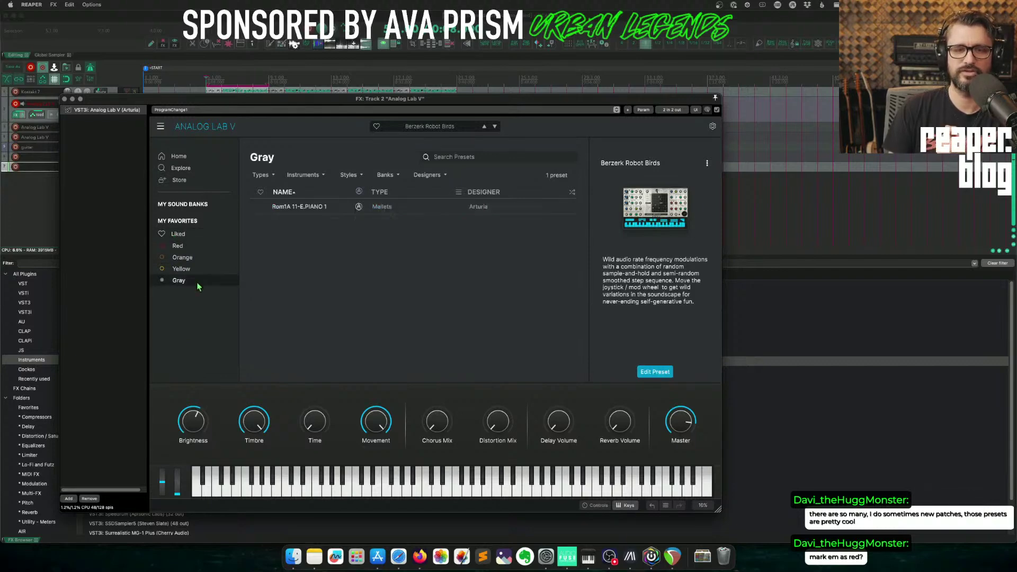
{"action": "left_click", "coordinate": [197, 281]}
{"action": "right_click", "coordinate": [317, 347]}
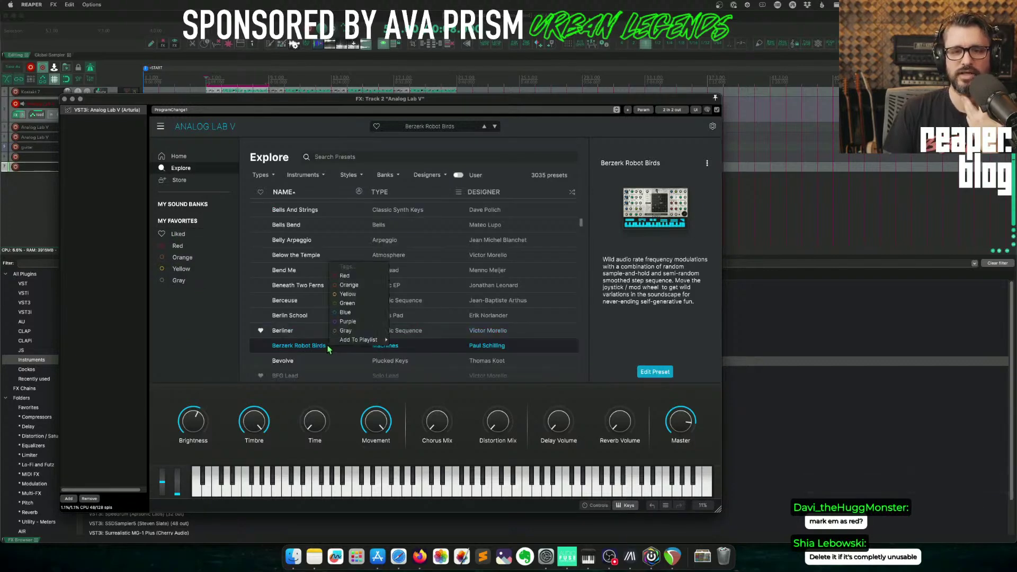
{"action": "left_click", "coordinate": [305, 349]}
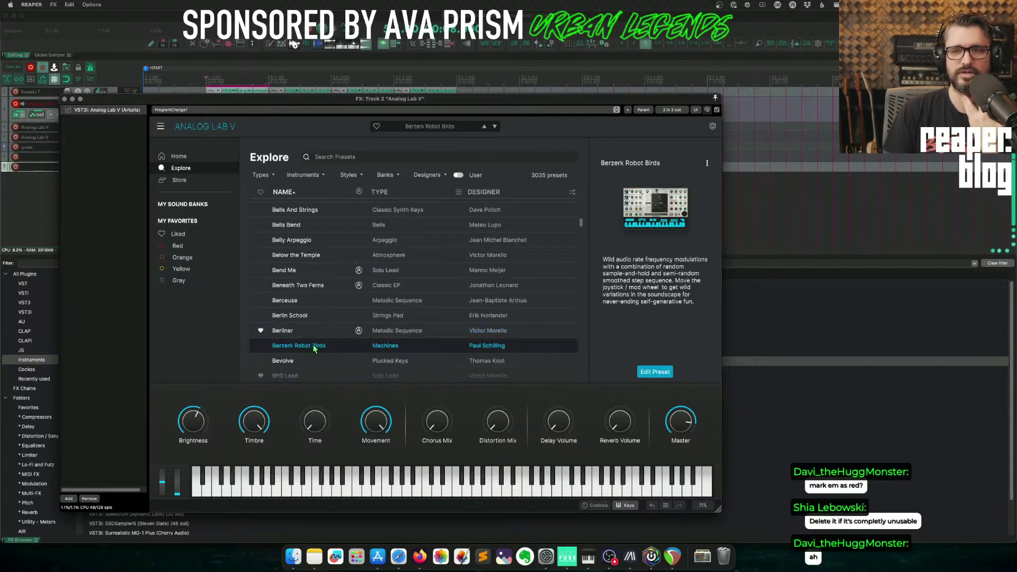
{"action": "left_click", "coordinate": [707, 163]}
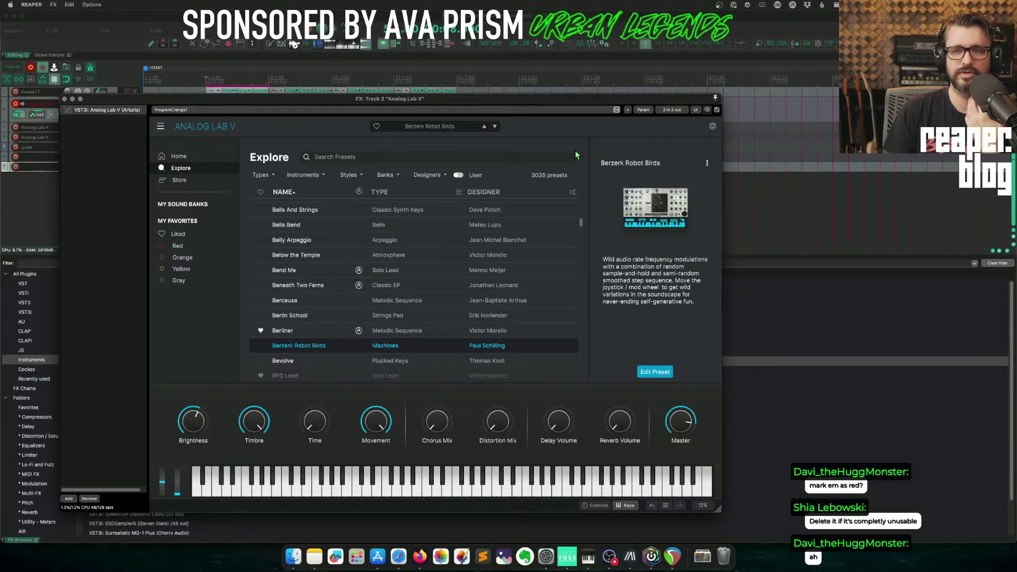
Reload BFG Lead, request similar preset recommendations for it, and load the suggested Simple Stereo.
{"action": "scroll", "coordinate": [308, 291], "scroll_direction": "down", "scroll_amount": 5}
{"action": "left_click", "coordinate": [311, 281]}
{"action": "mouse_move", "coordinate": [647, 178]}
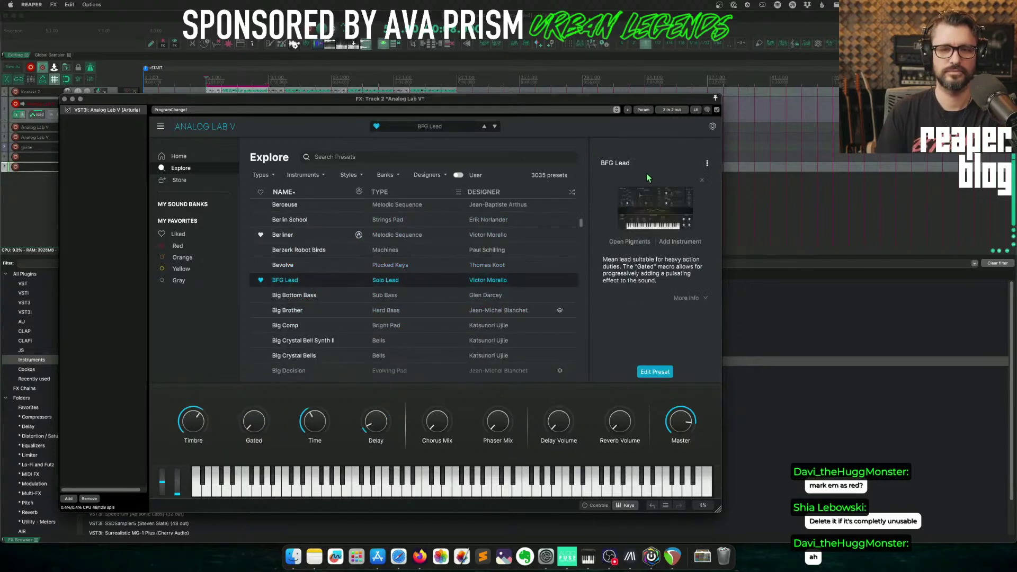
{"action": "left_click", "coordinate": [706, 163]}
{"action": "left_click", "coordinate": [662, 177]}
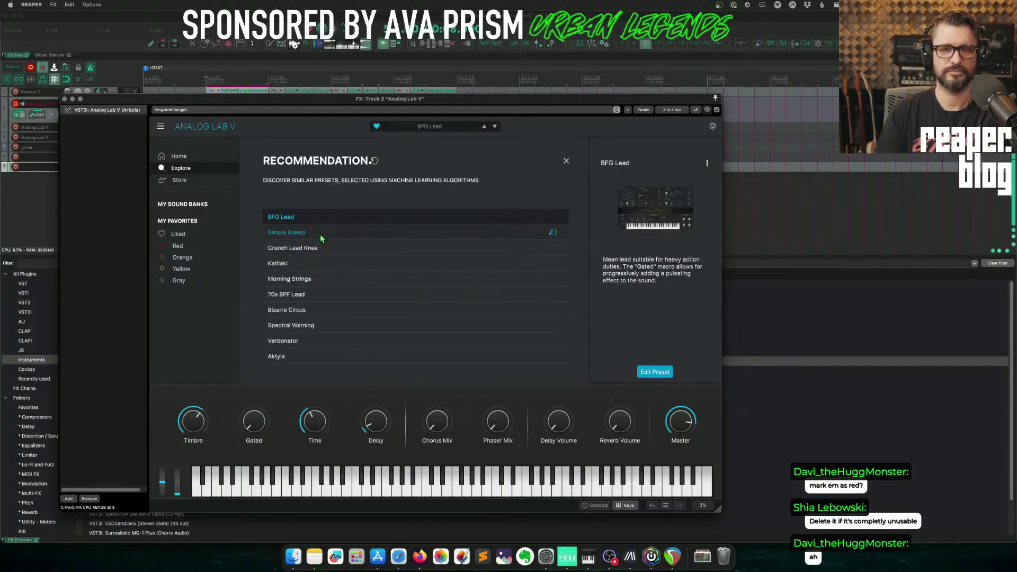
{"action": "left_click", "coordinate": [322, 236]}
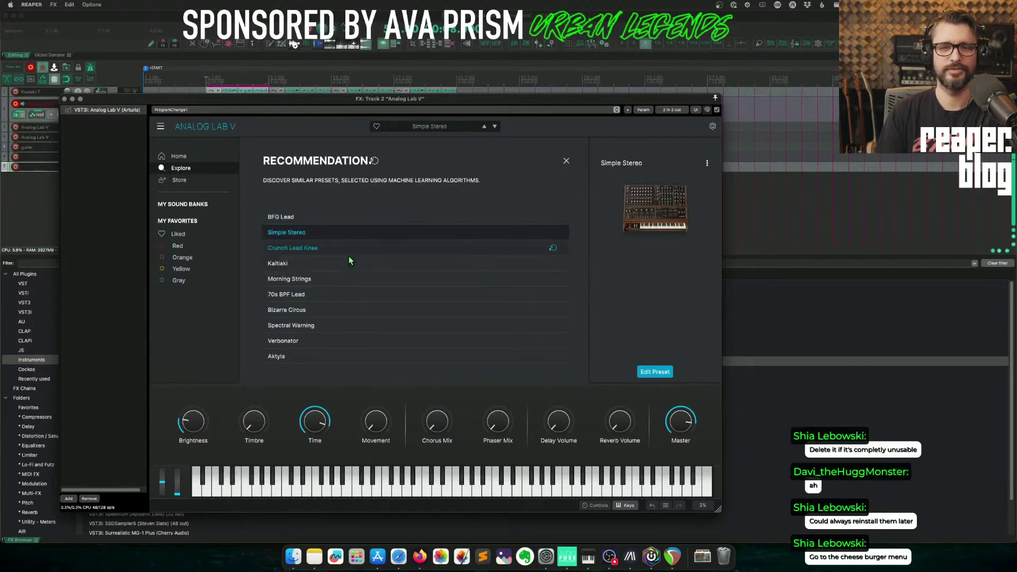
Audition the recommended BFG Lead and Crunch Lead Knee presets and look through the plugin options and Crunch Lead Knee's preset options.
{"action": "left_click", "coordinate": [339, 222]}
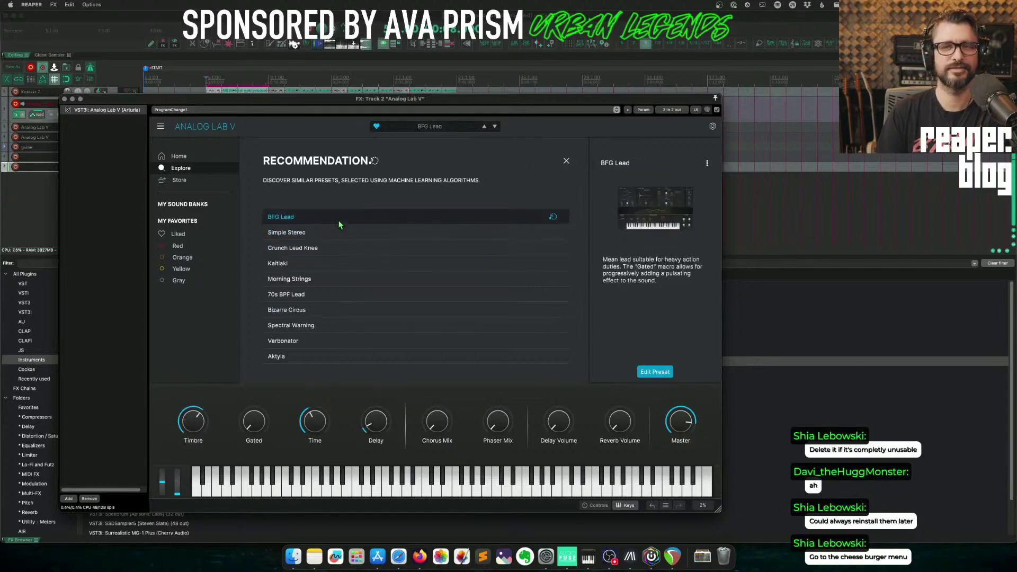
{"action": "left_click", "coordinate": [338, 249]}
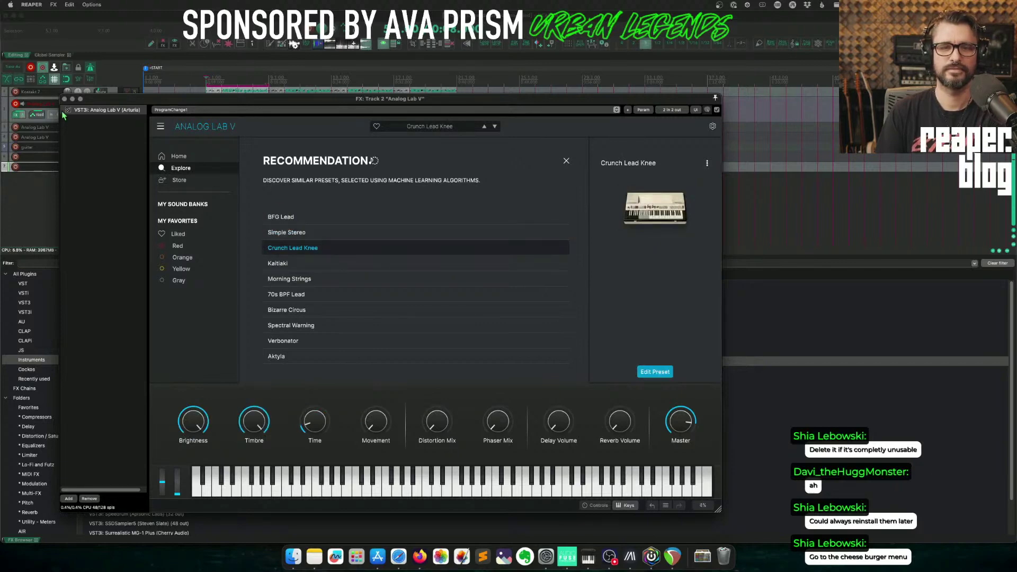
{"action": "left_click", "coordinate": [164, 129]}
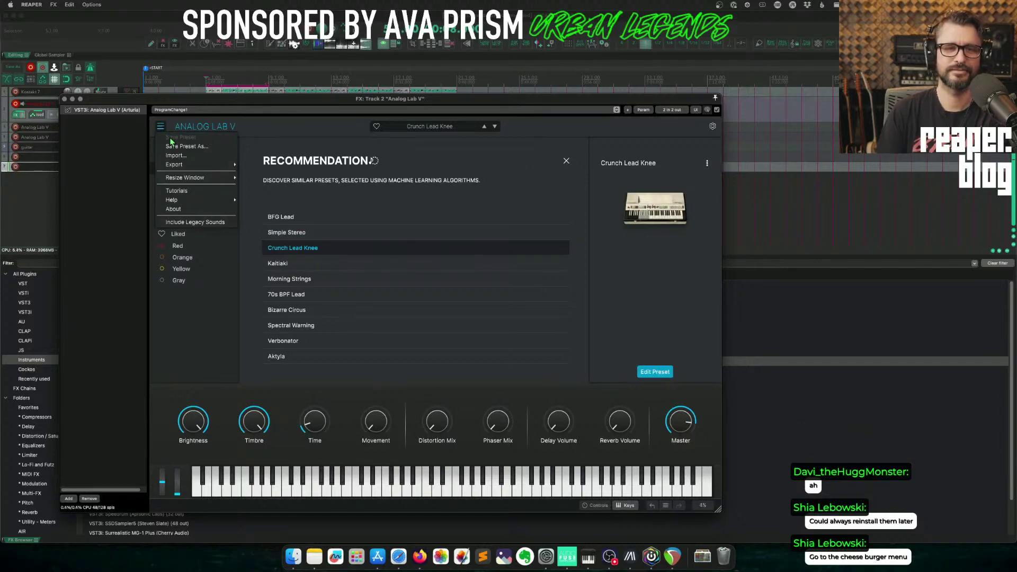
{"action": "mouse_move", "coordinate": [214, 200]}
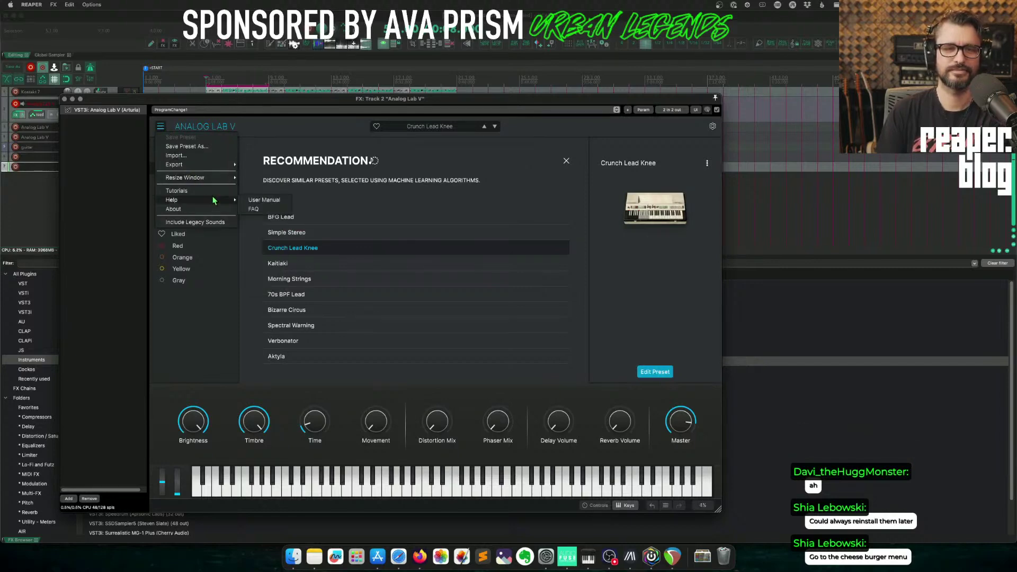
{"action": "left_click", "coordinate": [219, 330]}
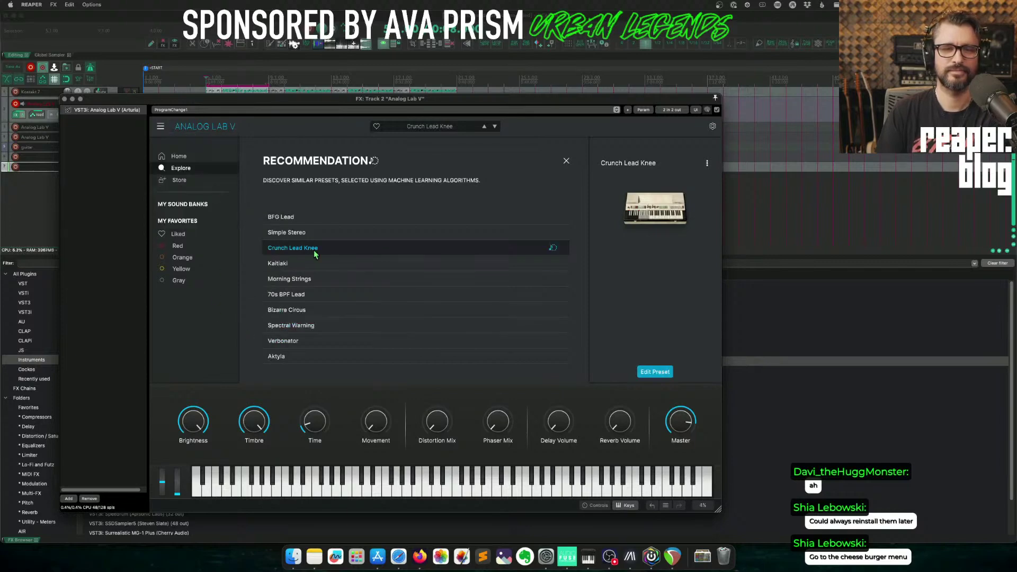
{"action": "left_click", "coordinate": [707, 163]}
{"action": "mouse_move", "coordinate": [668, 258]}
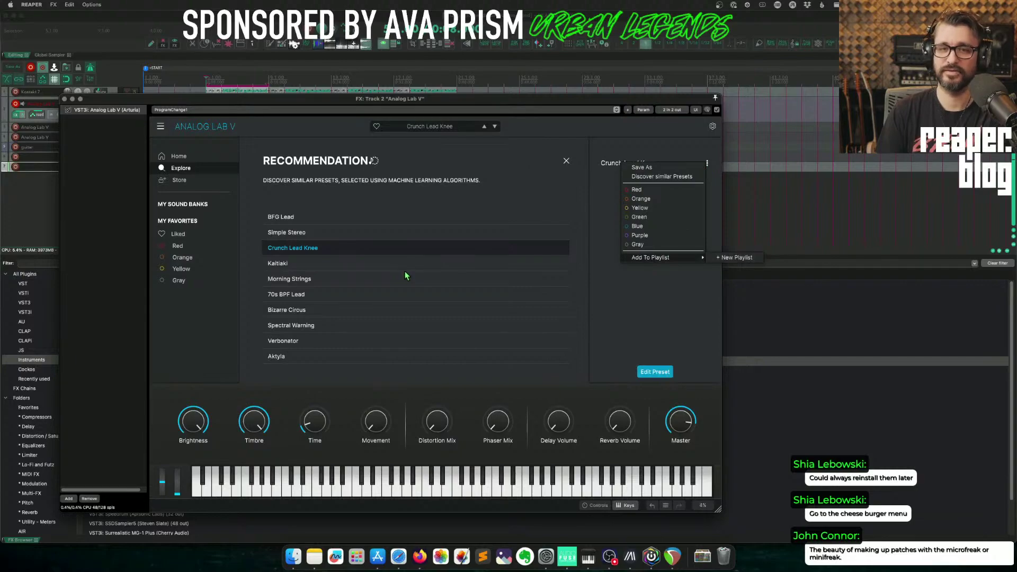
{"action": "left_click", "coordinate": [304, 252]}
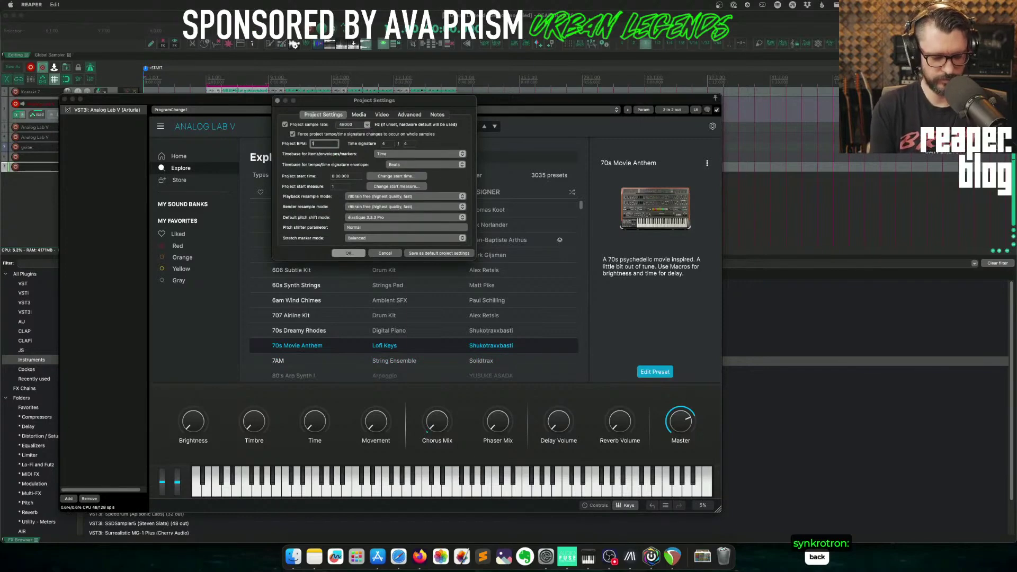
Set the project timebase for items, envelopes and markers to Beats (position, length, rate) and change the project tempo.
{"action": "key", "text": "Return"}
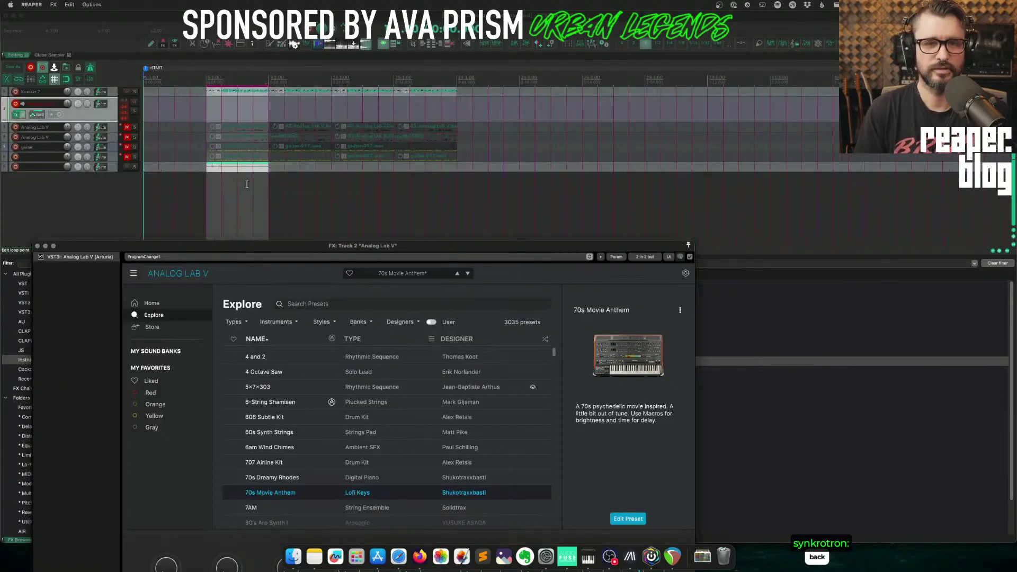
{"action": "key", "text": "alt+Return"}
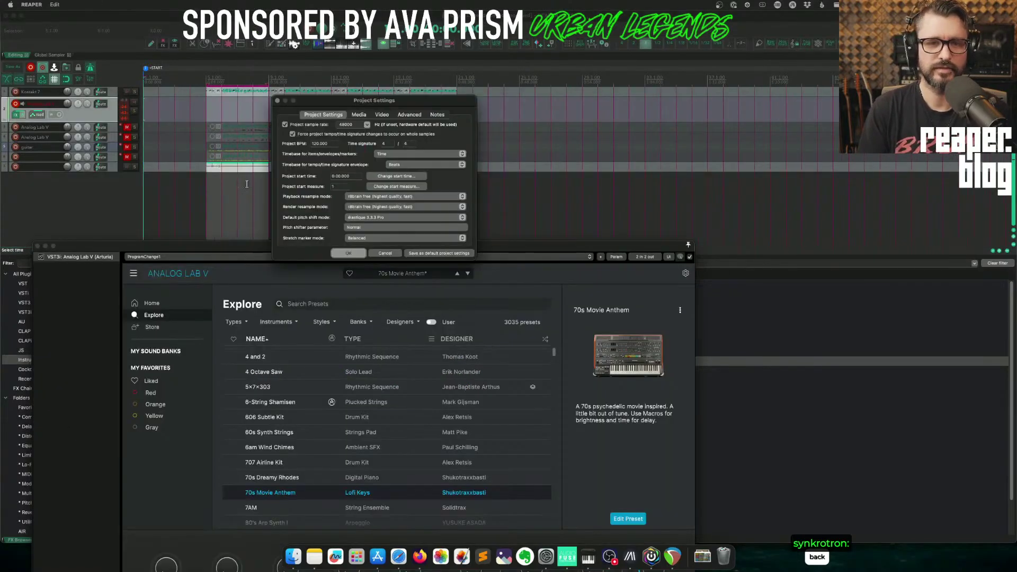
{"action": "left_click", "coordinate": [424, 155]}
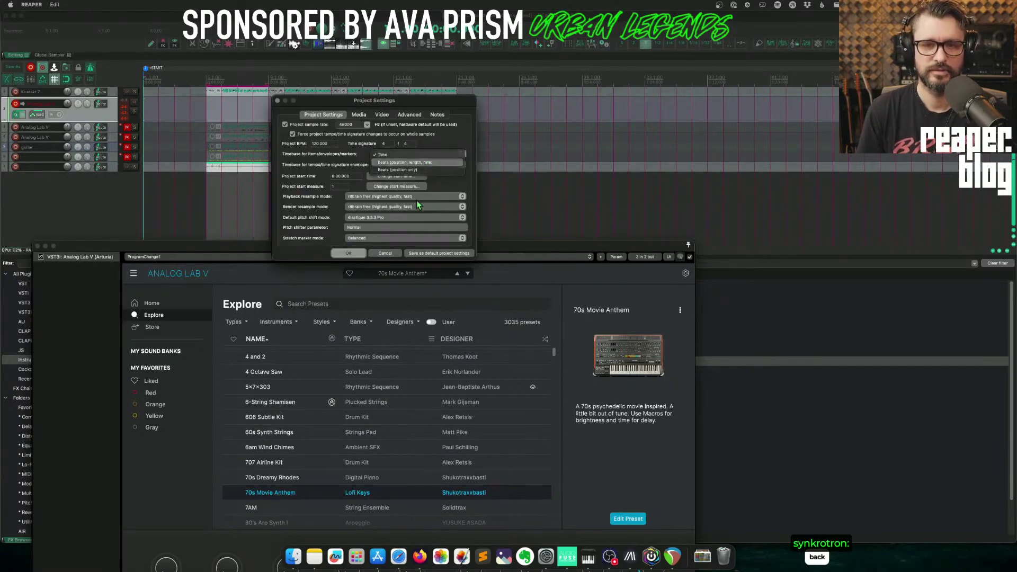
{"action": "left_click", "coordinate": [349, 254]}
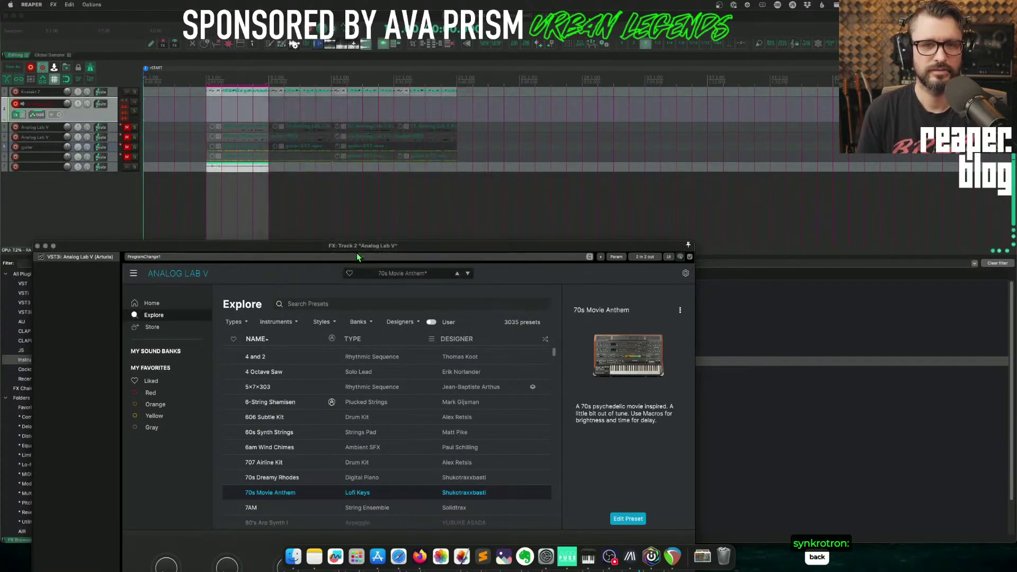
{"action": "key", "text": "alt+Return"}
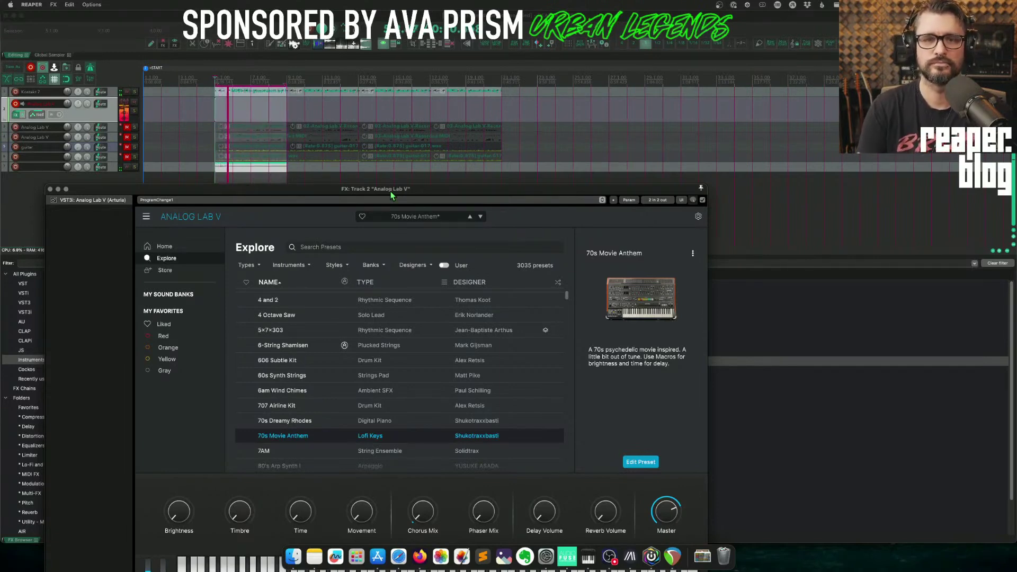
Record a MIDI part with the 70s Movie Anthem preset on track 2 from bar 5 and trim the item's end to bar 13.
{"action": "key", "text": "space"}
{"action": "left_click_drag", "start_coordinate": [310, 195], "coordinate": [338, 211]}
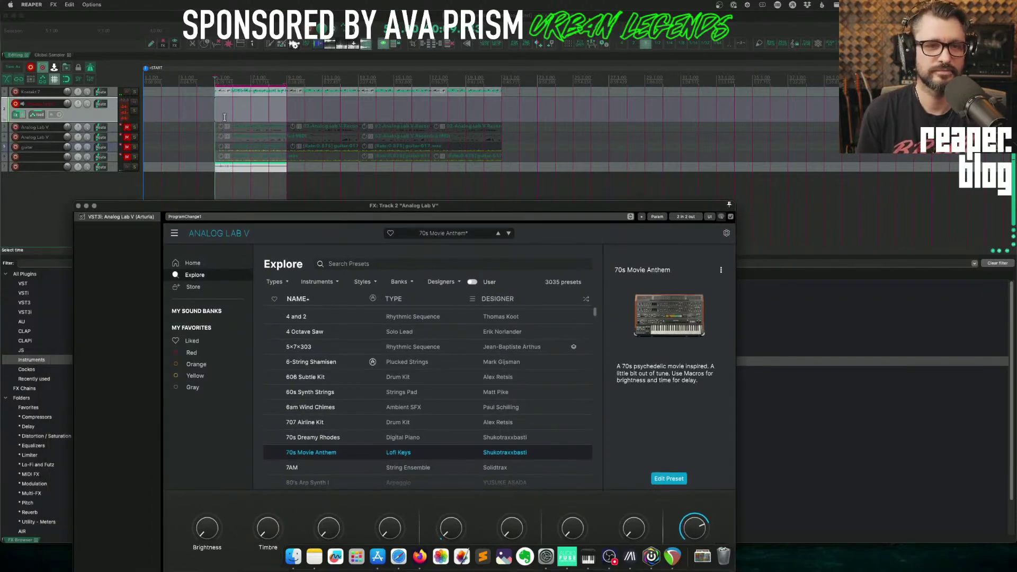
{"action": "left_click", "coordinate": [200, 100]}
{"action": "key", "text": "super+r"}
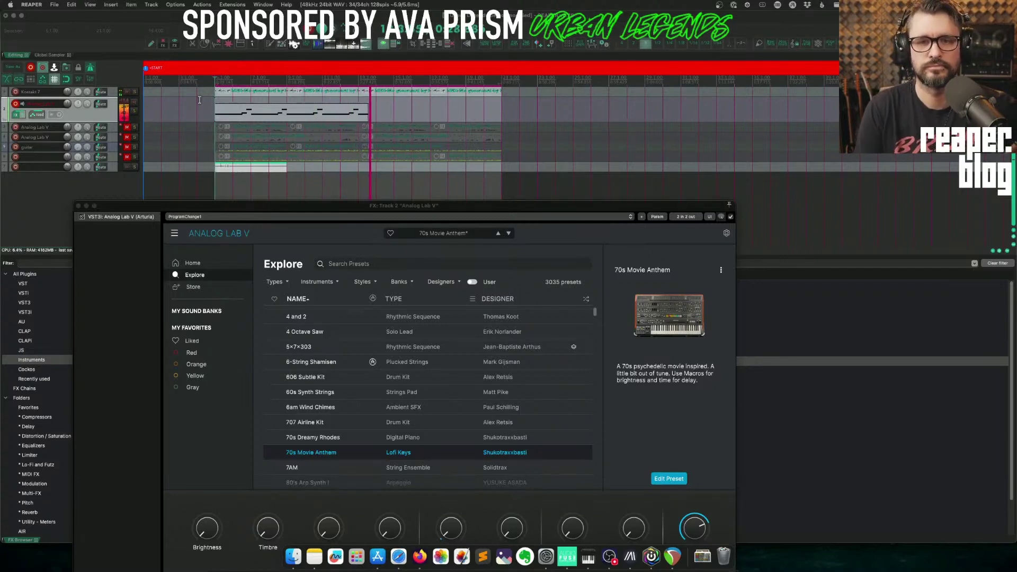
{"action": "key", "text": "space"}
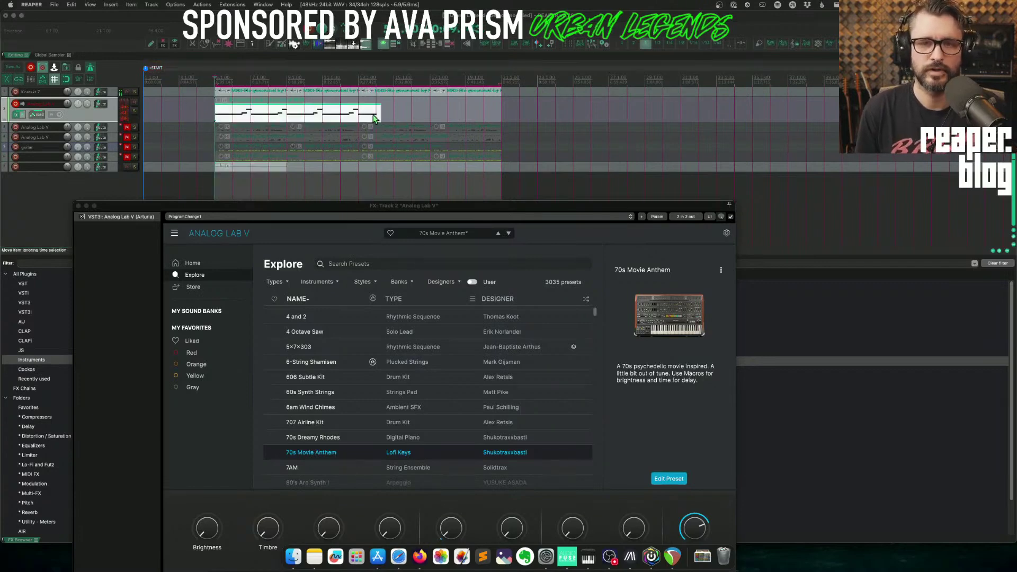
{"action": "mouse_move", "coordinate": [374, 118]}
{"action": "left_mouse_down"}
{"action": "mouse_move", "coordinate": [466, 118]}
{"action": "mouse_move", "coordinate": [359, 118]}
{"action": "left_mouse_up"}
Play back the newly recorded 70s Movie Anthem part while examining its notes in the MIDI editor.
{"action": "double_click", "coordinate": [318, 113]}
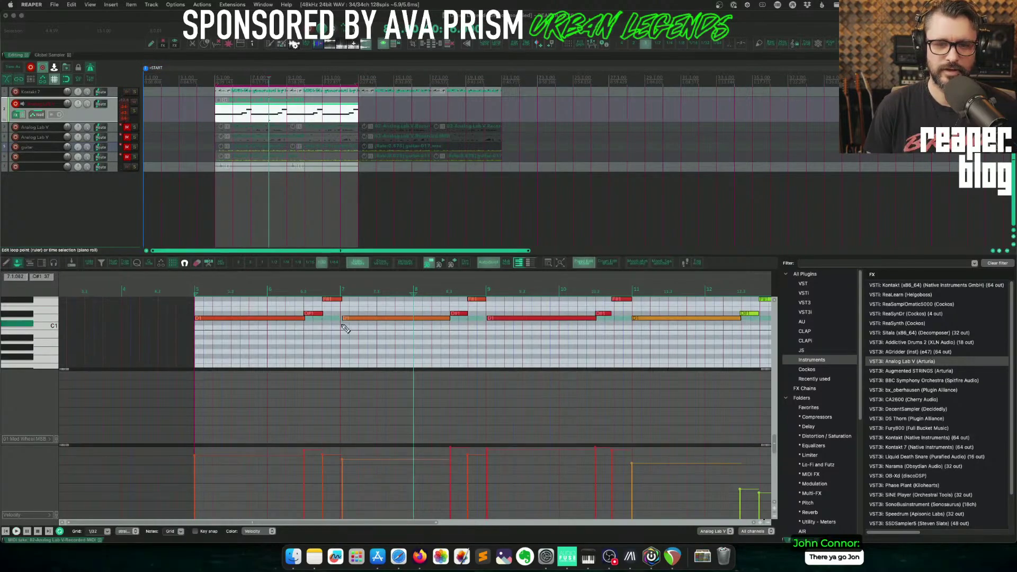
{"action": "key", "text": "space"}
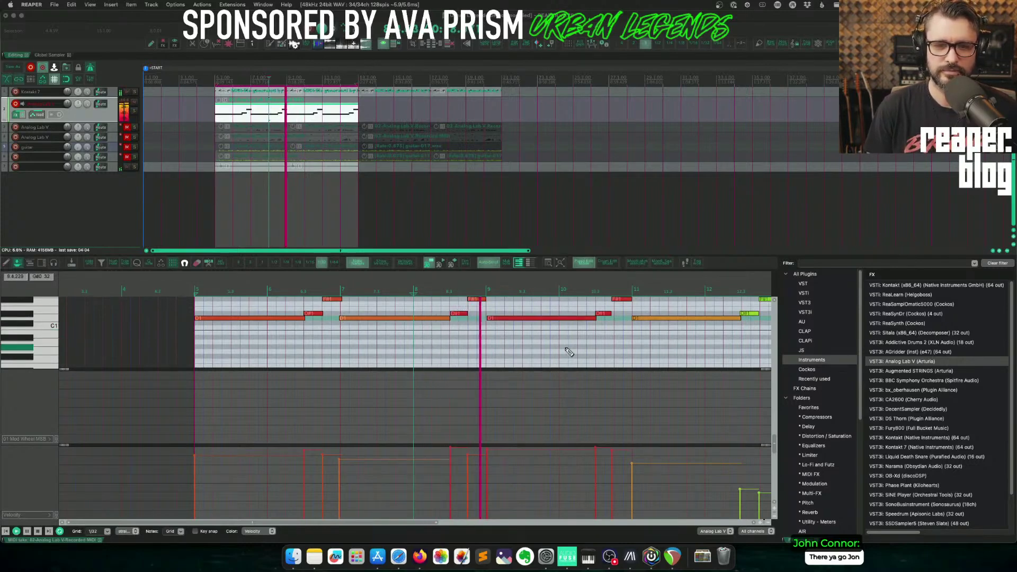
{"action": "scroll", "coordinate": [568, 352], "scroll_direction": "down", "scroll_amount": 5}
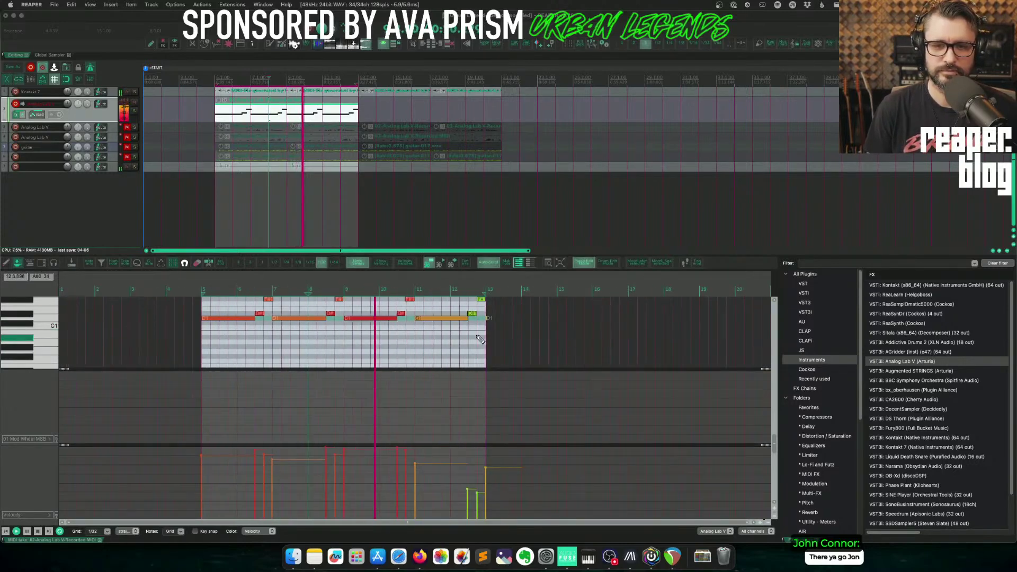
{"action": "scroll", "coordinate": [479, 339], "scroll_direction": "up", "scroll_amount": 2}
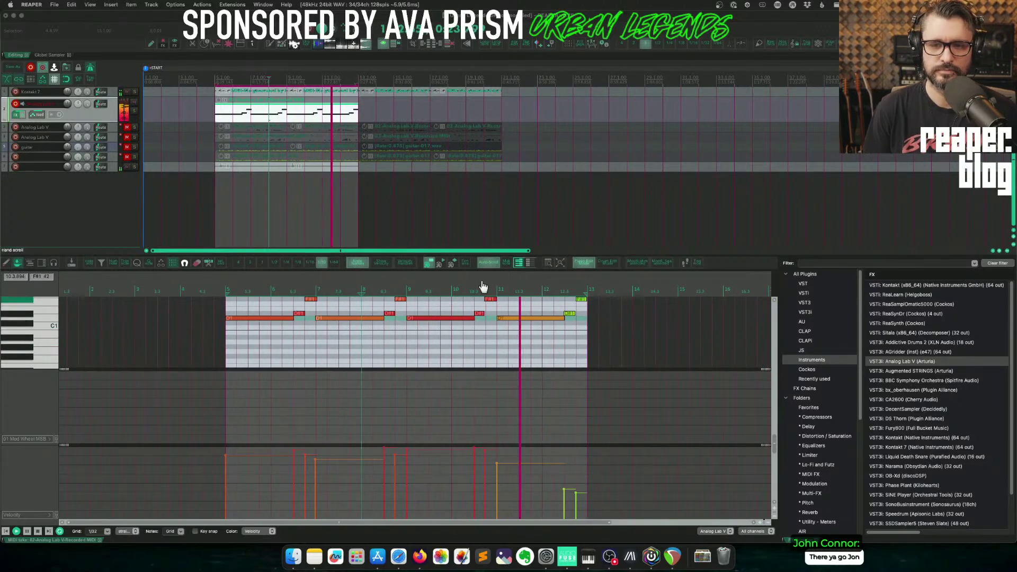
{"action": "key", "text": "Escape"}
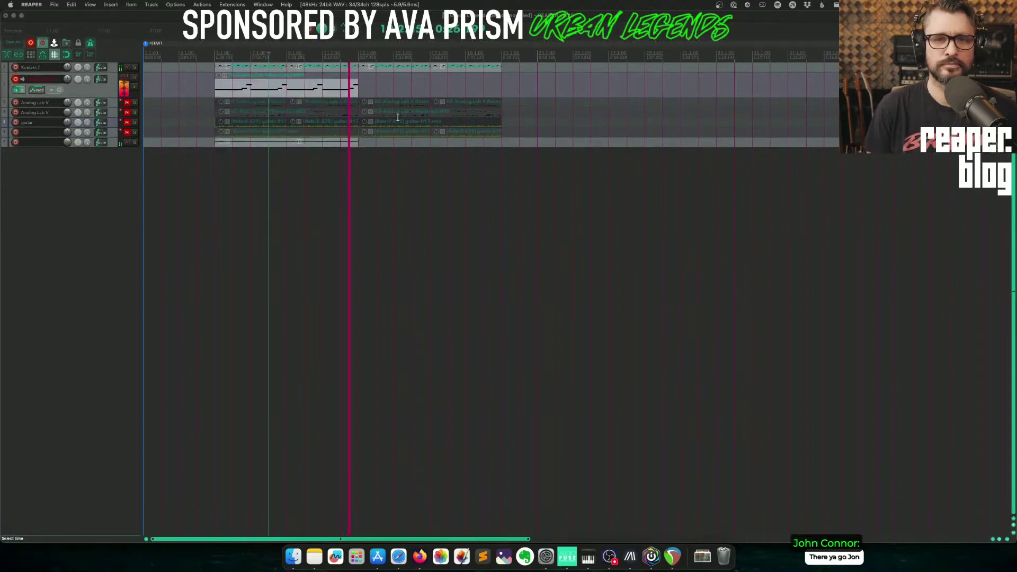
{"action": "key", "text": "space"}
Add a new track 3 with Analog Lab V, filter its presets by Pad, and load 60s Synth Strings.
{"action": "key", "text": "Page_Up"}
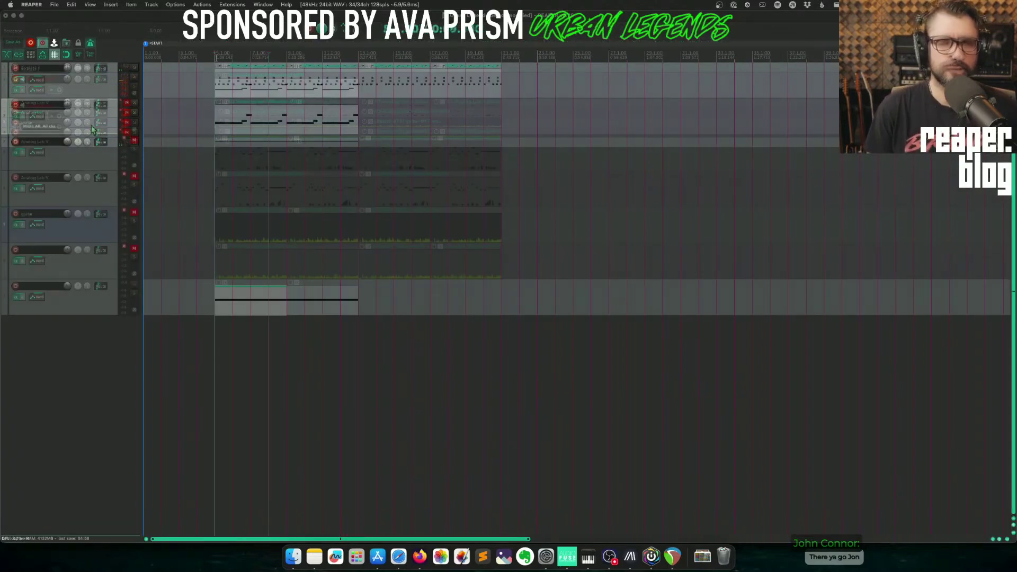
{"action": "key", "text": "super+t"}
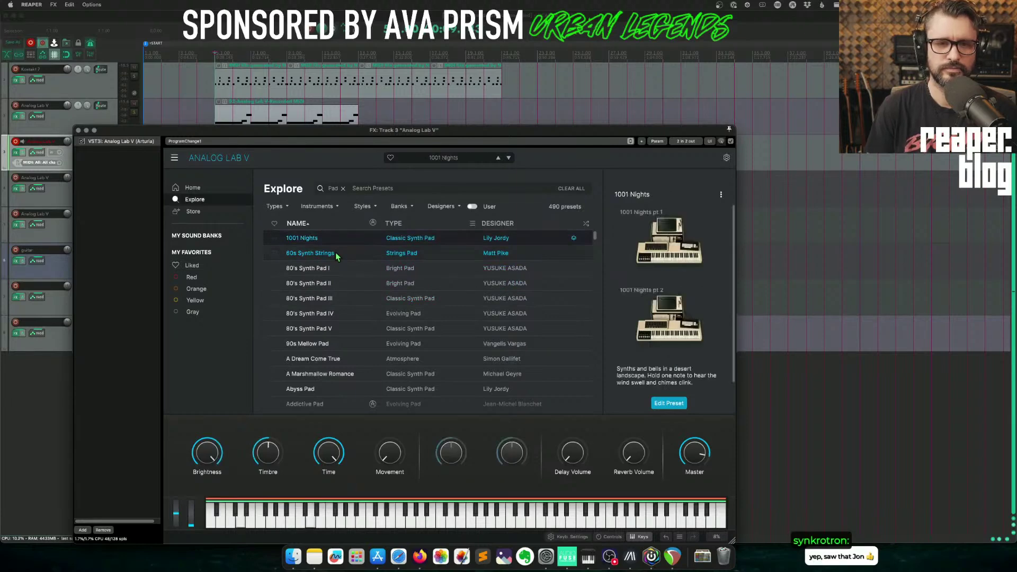
{"action": "left_click", "coordinate": [336, 254]}
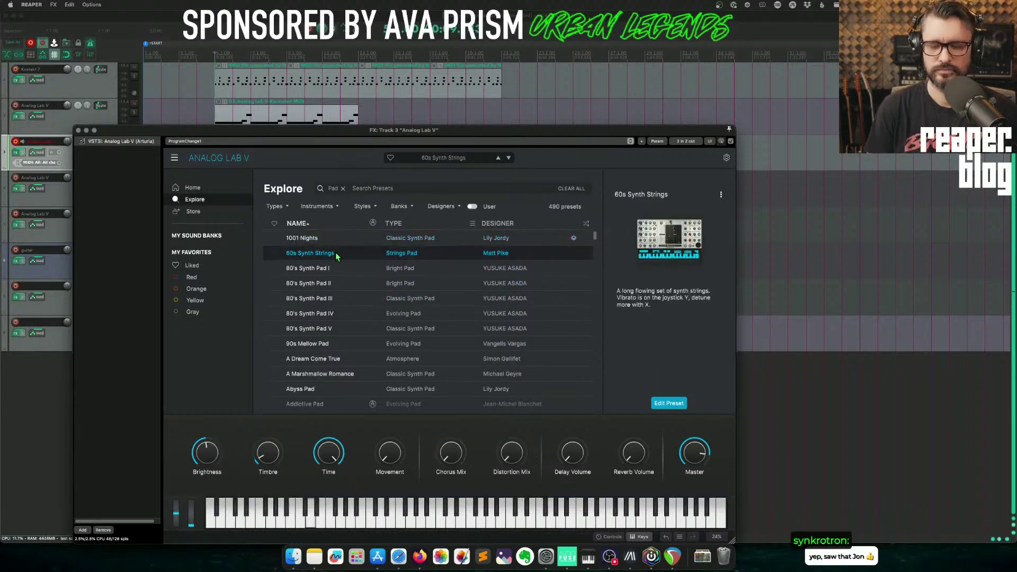
{"action": "left_click_drag", "start_coordinate": [339, 130], "coordinate": [310, 195]}
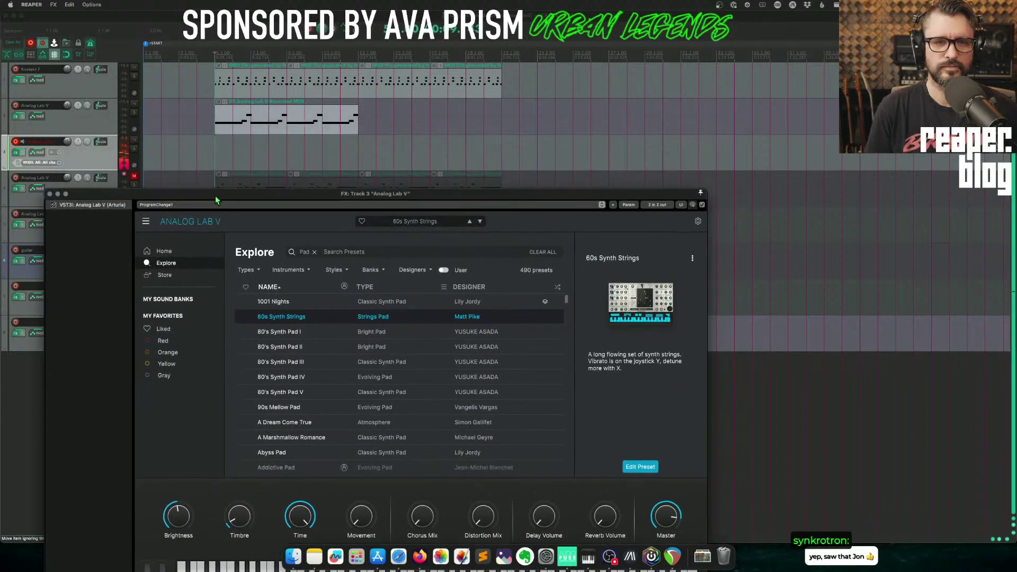
Set the time selection to bars 5 to 13 and audition 60s Synth Strings over the playing section.
{"action": "left_click_drag", "start_coordinate": [215, 152], "coordinate": [354, 157]}
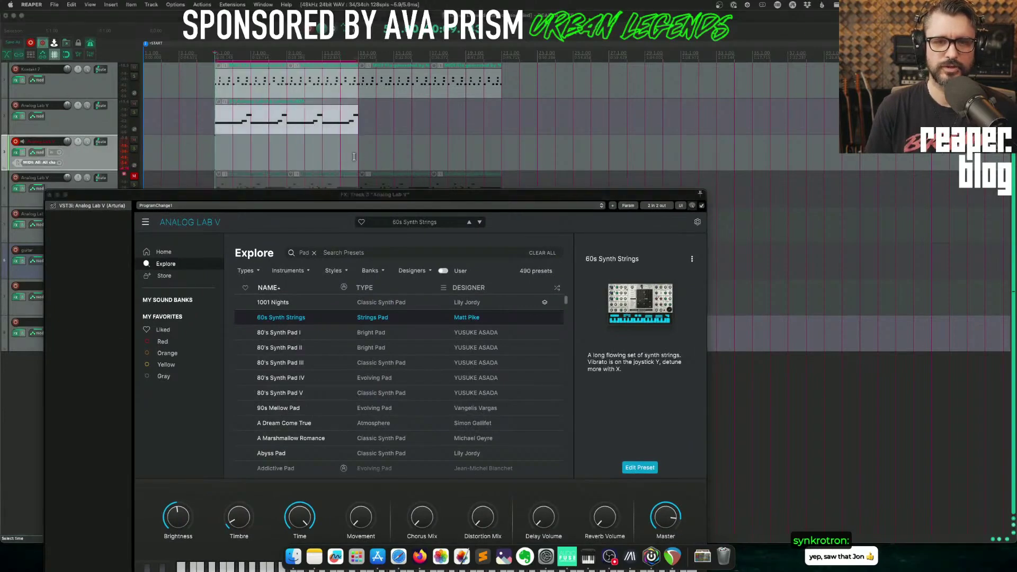
{"action": "key", "text": "space"}
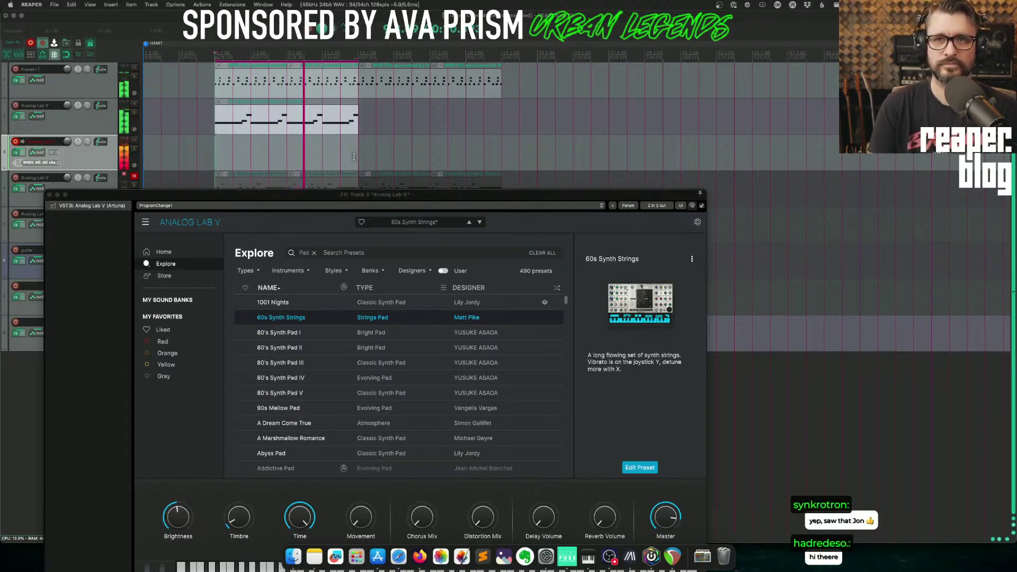
{"action": "key", "text": "space"}
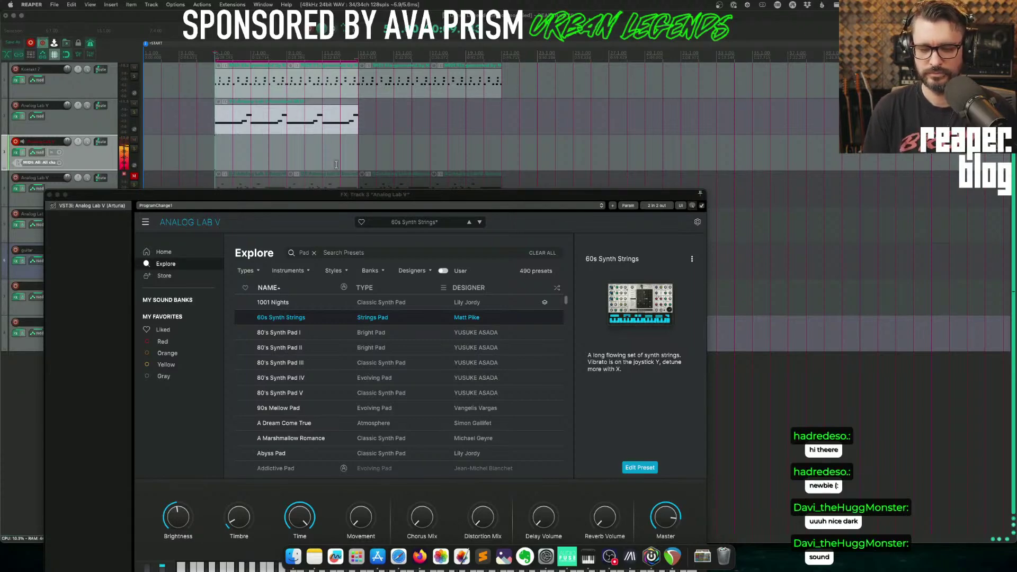
Examine the pitch bend, effects chain and preset settings of 60s Synth Strings, including its Matrix and Poly options.
{"action": "double_click", "coordinate": [376, 194]}
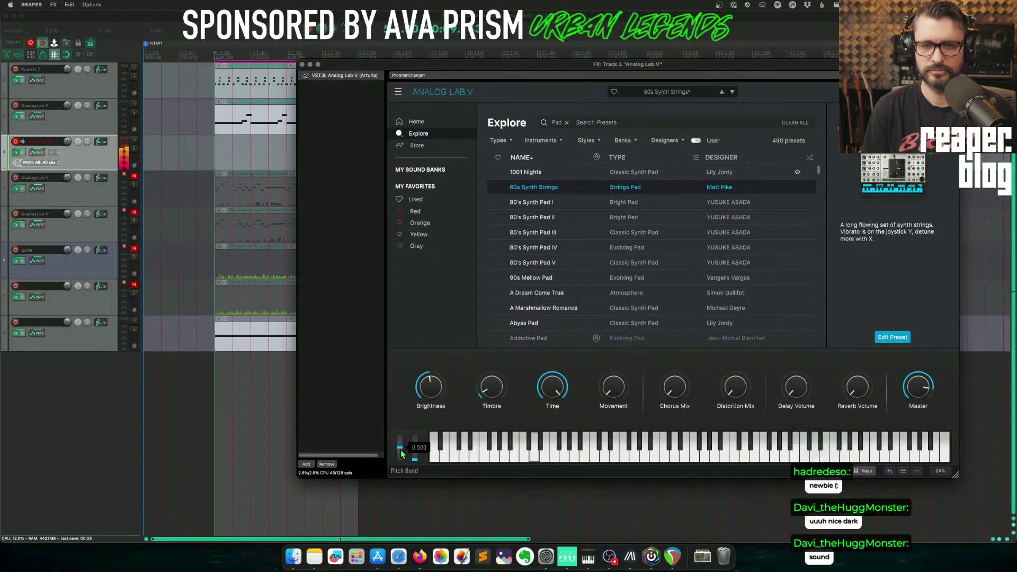
{"action": "mouse_move", "coordinate": [401, 453]}
{"action": "left_mouse_down"}
{"action": "mouse_move", "coordinate": [403, 438]}
{"action": "mouse_move", "coordinate": [400, 451]}
{"action": "left_mouse_up"}
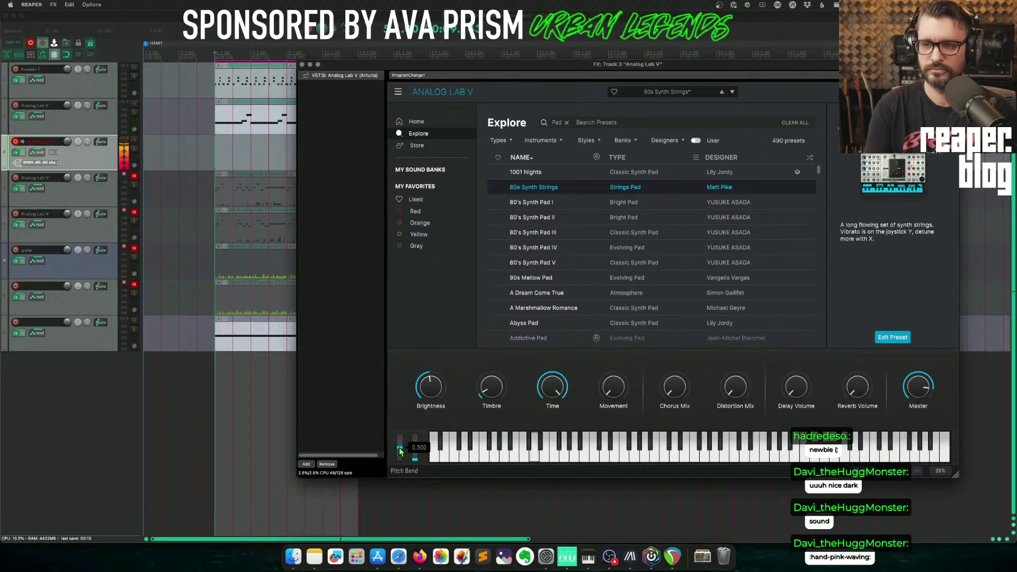
{"action": "mouse_move", "coordinate": [859, 354]}
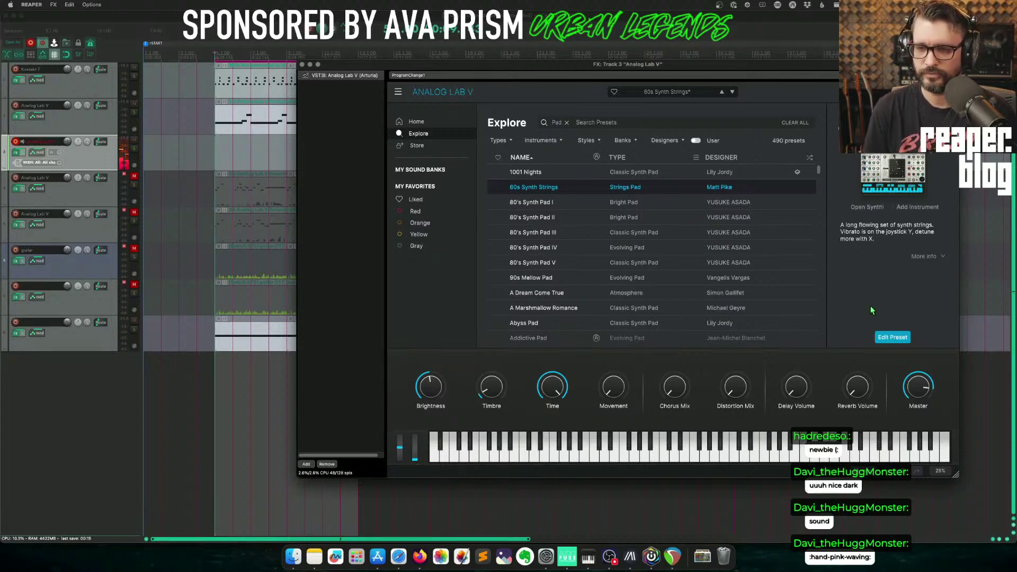
{"action": "left_click", "coordinate": [890, 339]}
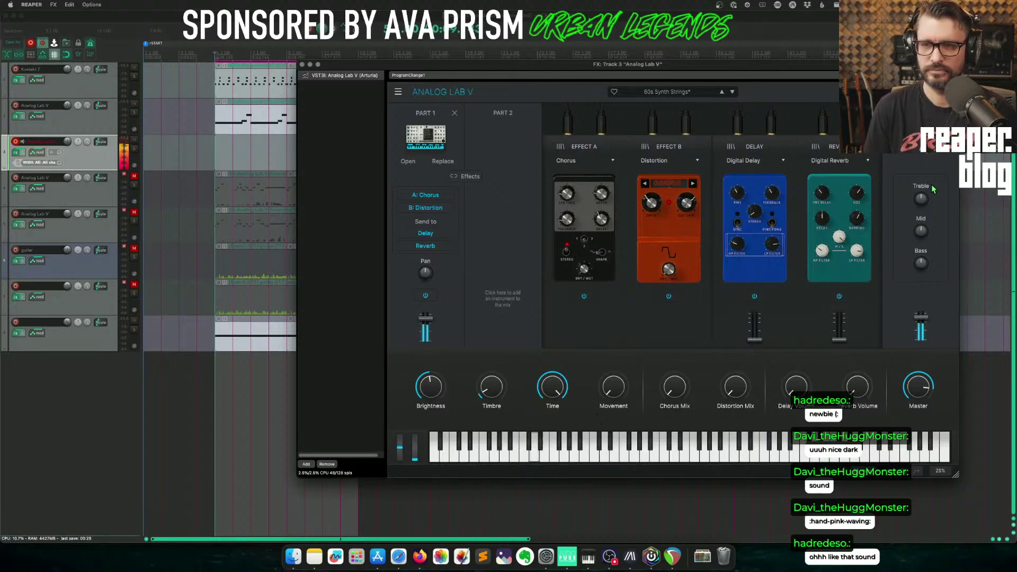
{"action": "left_click", "coordinate": [948, 91]}
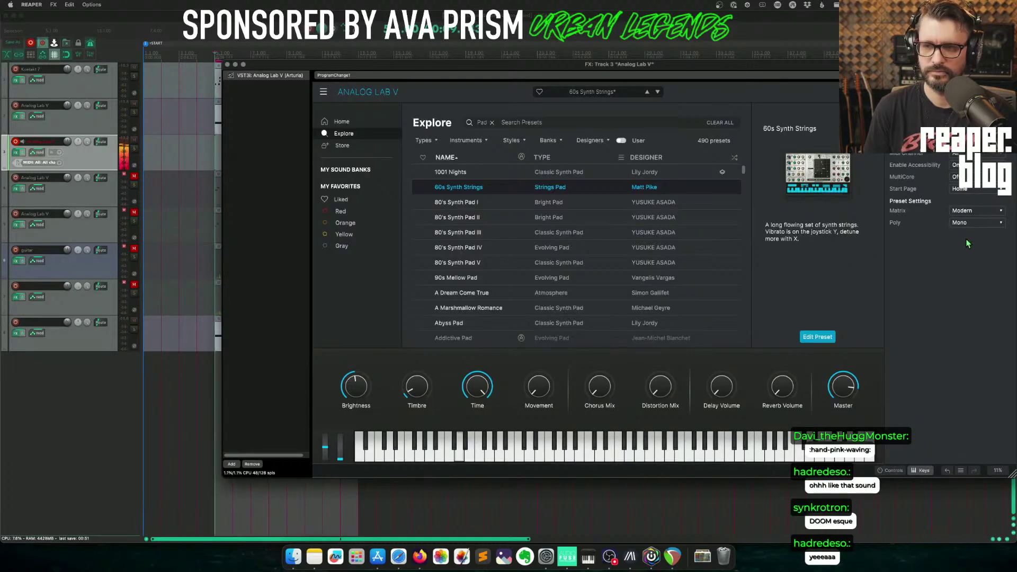
{"action": "left_click", "coordinate": [967, 211]}
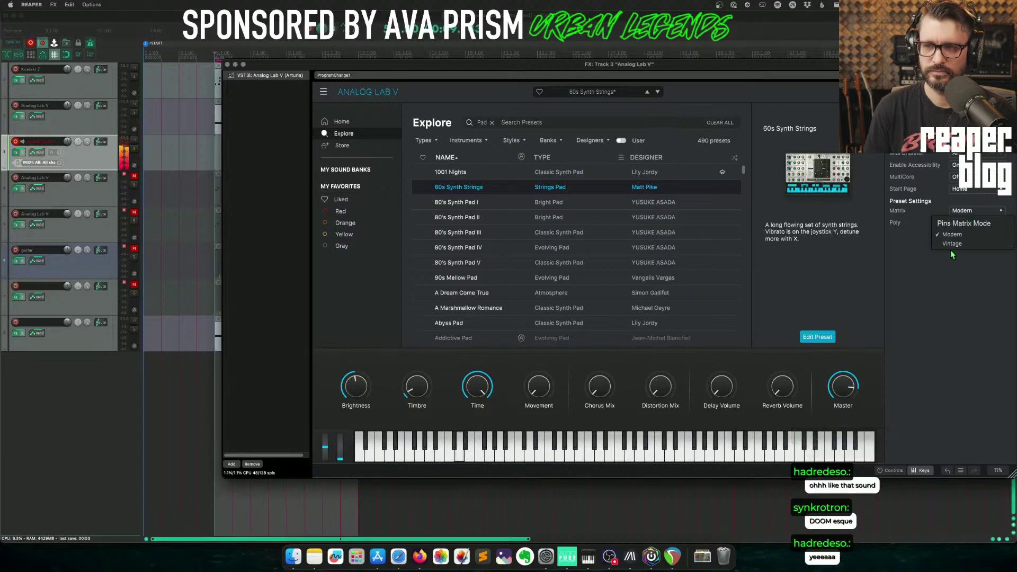
{"action": "left_click", "coordinate": [953, 233]}
{"action": "left_click", "coordinate": [966, 223]}
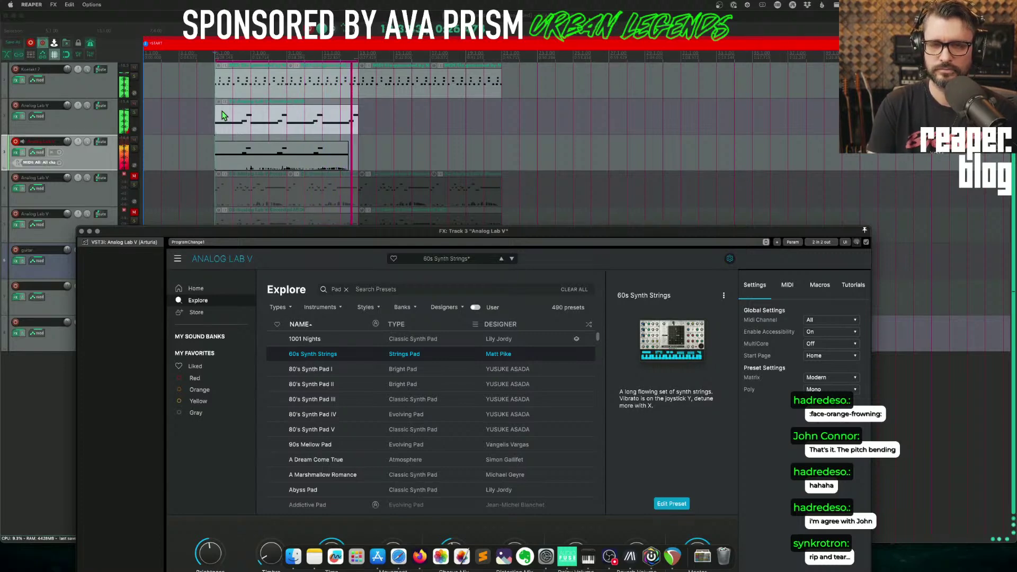
Stop recording the 60s Synth Strings part over bars 5 to 13 and disarm track 3.
{"action": "key", "text": "space"}
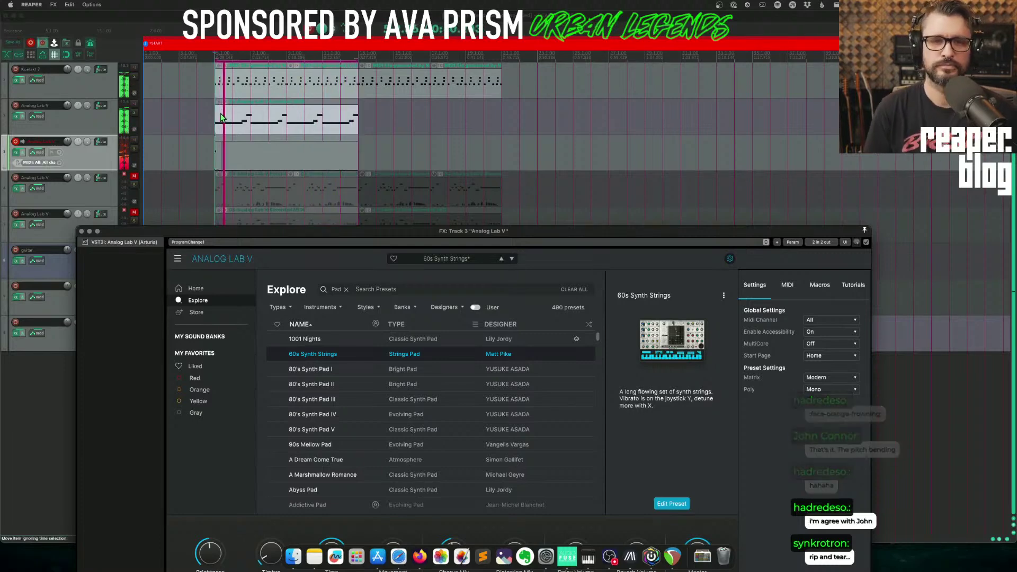
{"action": "left_click", "coordinate": [18, 144]}
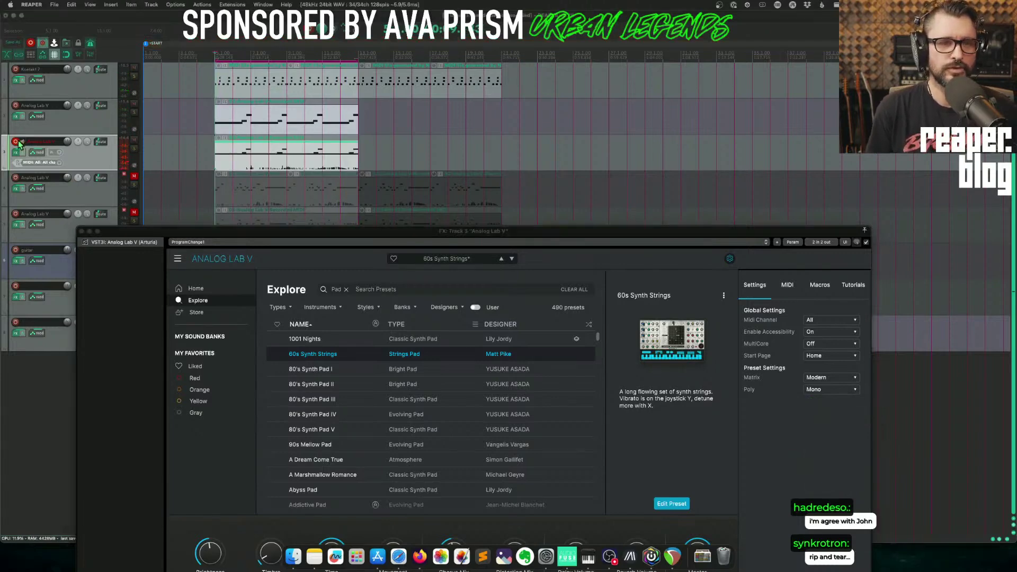
Set up Analog Lab V on a new track 4, filter its presets by Strings, and compare 18 Osc Strings with the following presets.
{"action": "key", "text": "Down"}
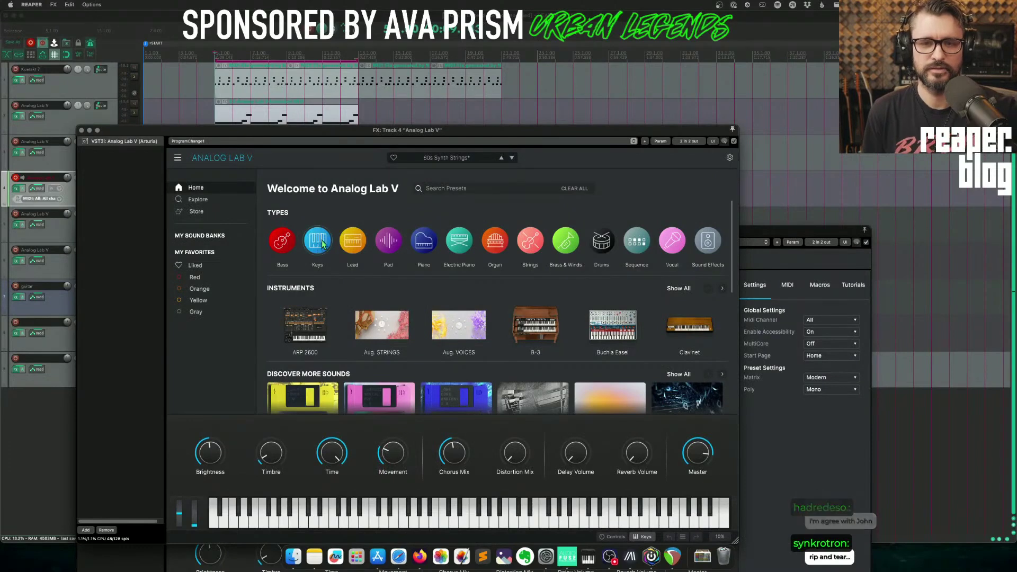
{"action": "left_click", "coordinate": [344, 252]}
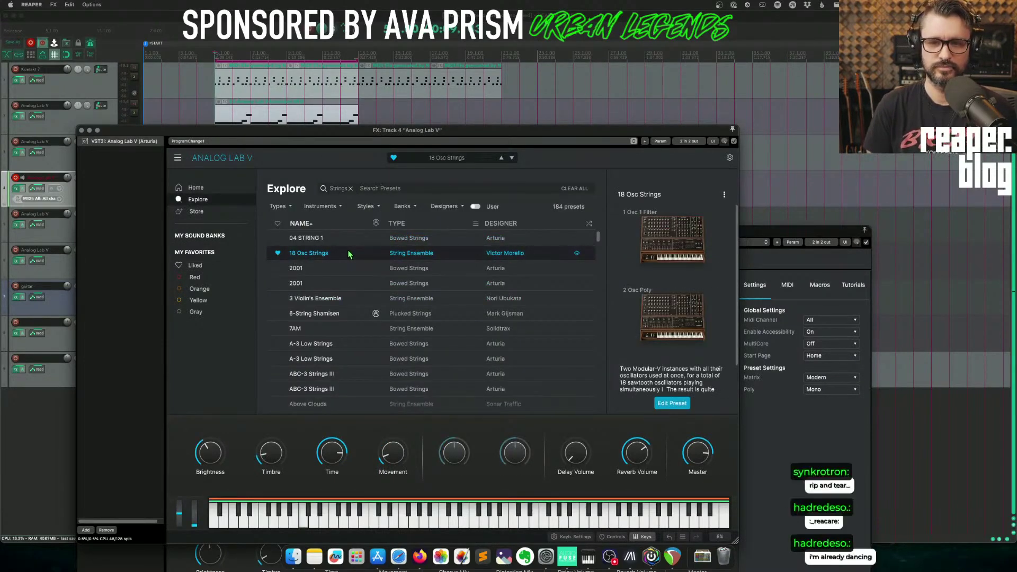
{"action": "key", "text": "Down"}
{"action": "key", "text": "Down"}
{"action": "key", "text": "Down"}
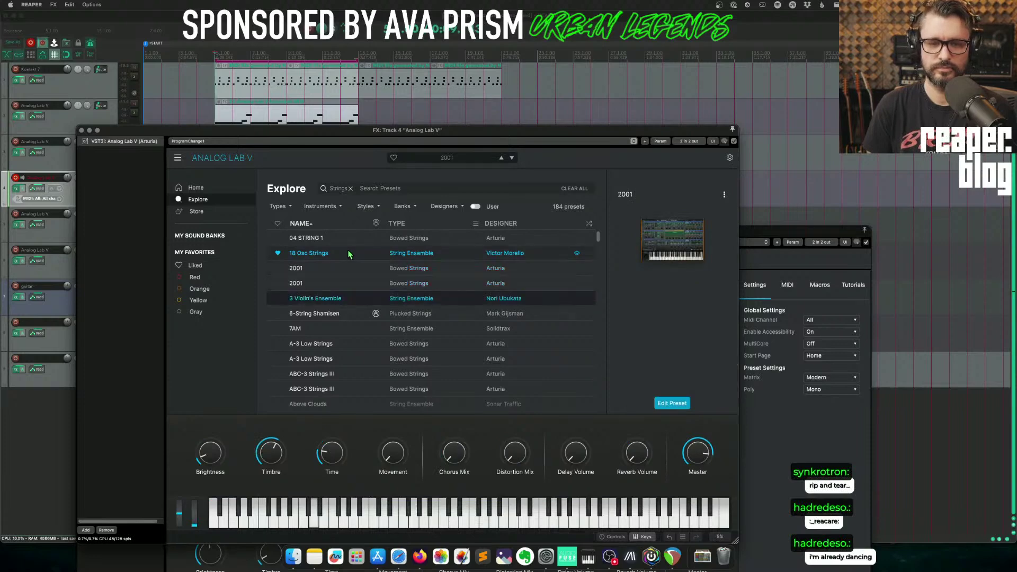
{"action": "key", "text": "Up"}
{"action": "key", "text": "Up"}
{"action": "key", "text": "Up"}
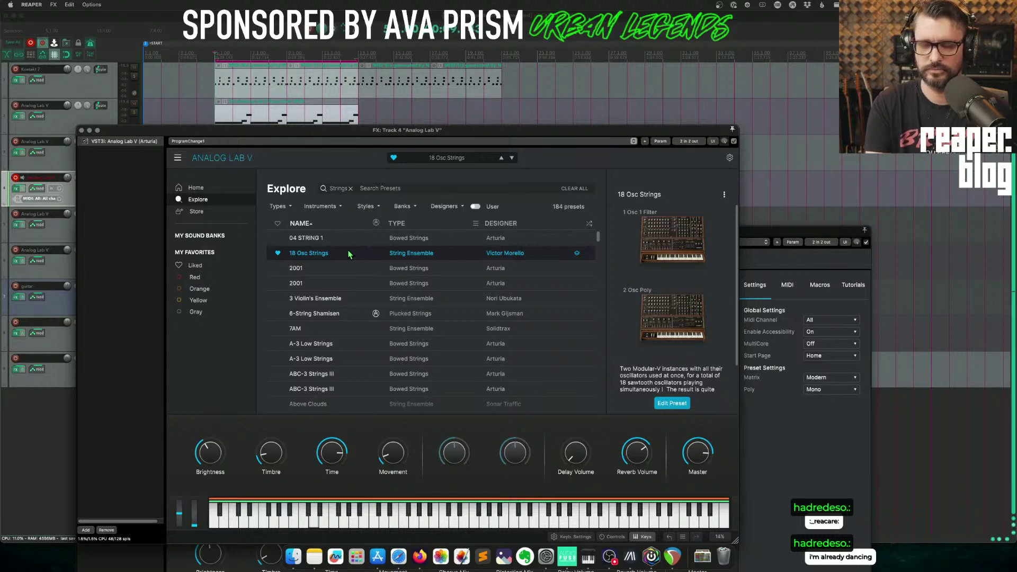
Audition the Strings presets one after another from 2001 through Above Clouds and AcousElec Pluck to Air String 1.
{"action": "left_click", "coordinate": [338, 286]}
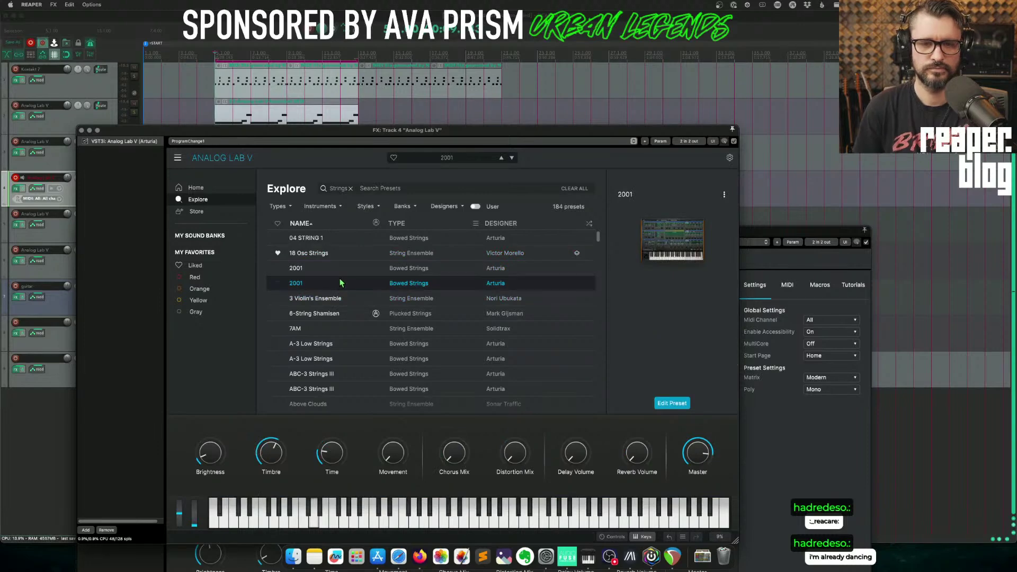
{"action": "key", "text": "Down"}
{"action": "key", "text": "Down"}
{"action": "key", "text": "Down"}
{"action": "key", "text": "Down"}
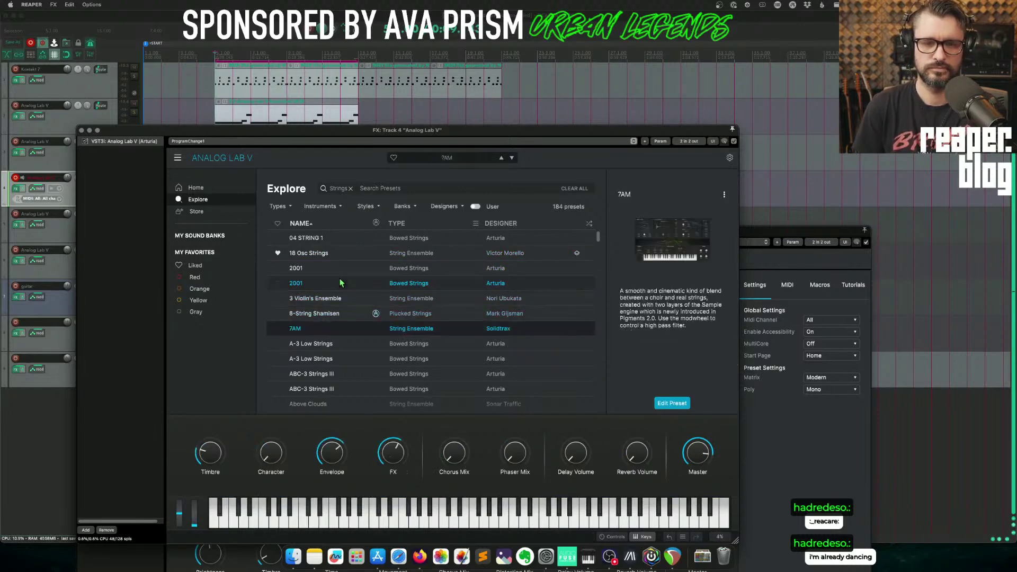
{"action": "key", "text": "Down"}
{"action": "key", "text": "Down"}
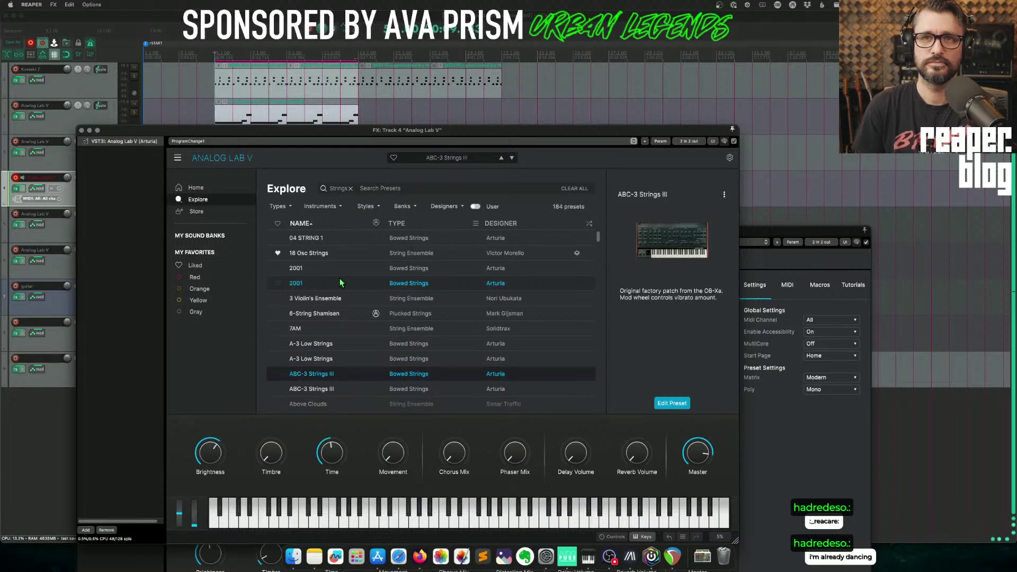
{"action": "key", "text": "Down"}
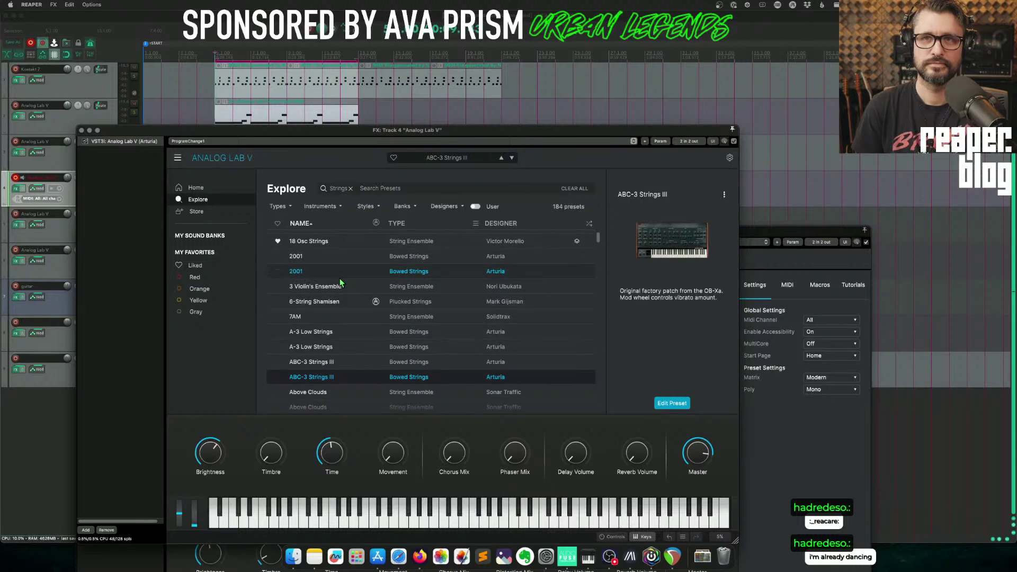
{"action": "key", "text": "Down"}
{"action": "key", "text": "Down"}
{"action": "key", "text": "Down"}
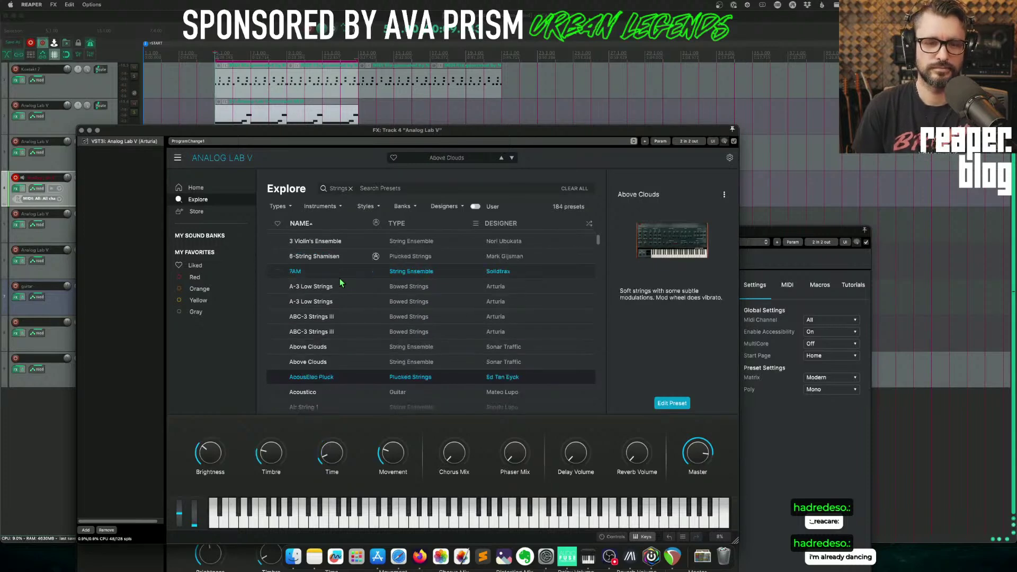
{"action": "key", "text": "Down"}
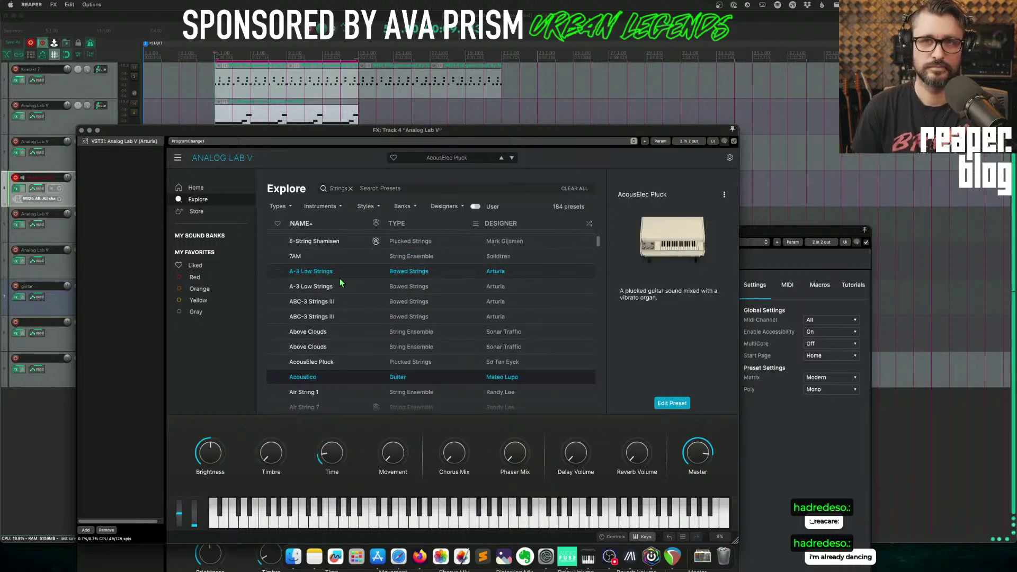
{"action": "key", "text": "Down"}
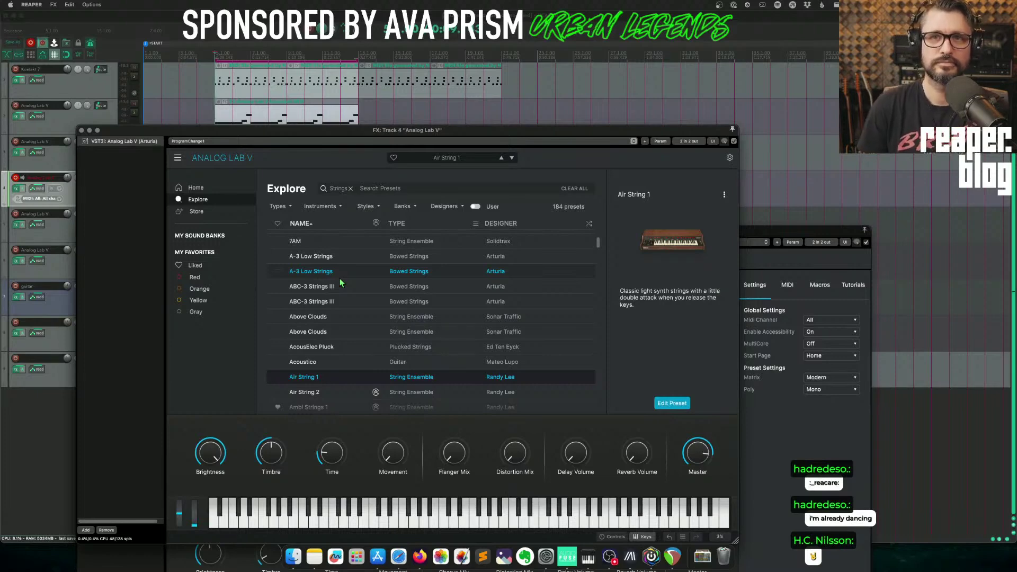
{"action": "mouse_move", "coordinate": [680, 202]}
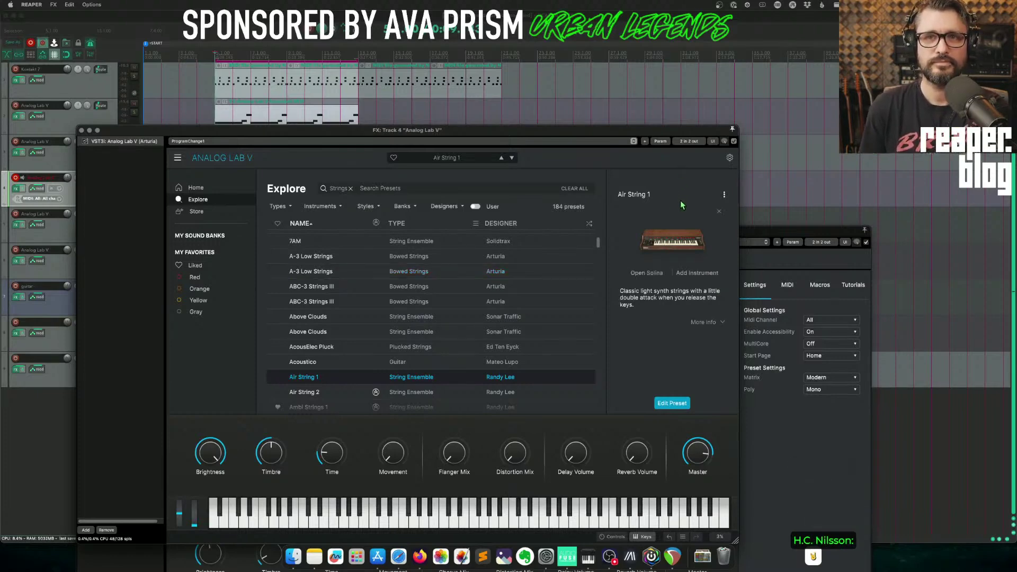
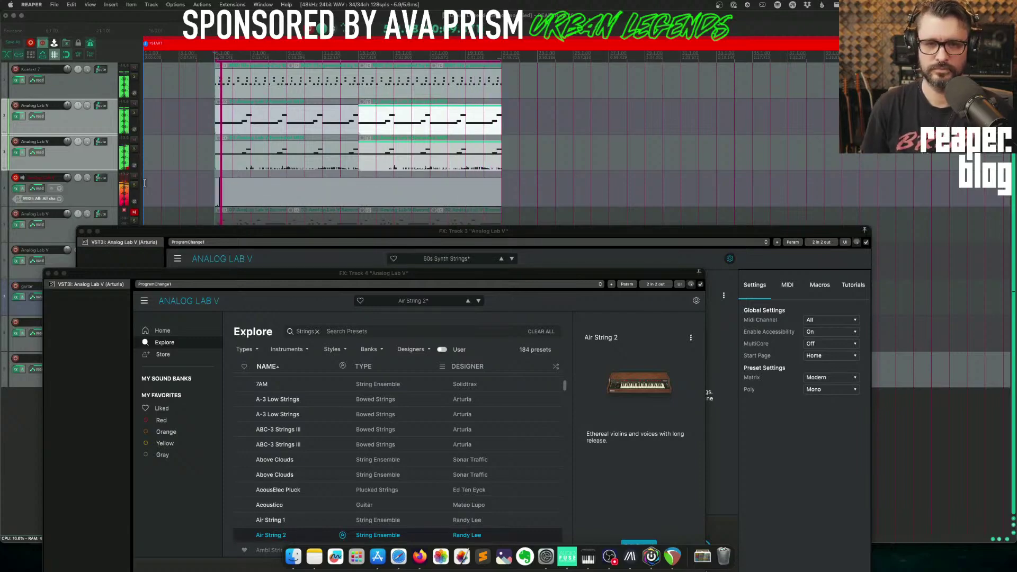
Stop recording the Air String 2 part, split it at bar 13, delete the second half, and play the section back from bar 5.
{"action": "key", "text": "space"}
{"action": "left_click", "coordinate": [353, 197]}
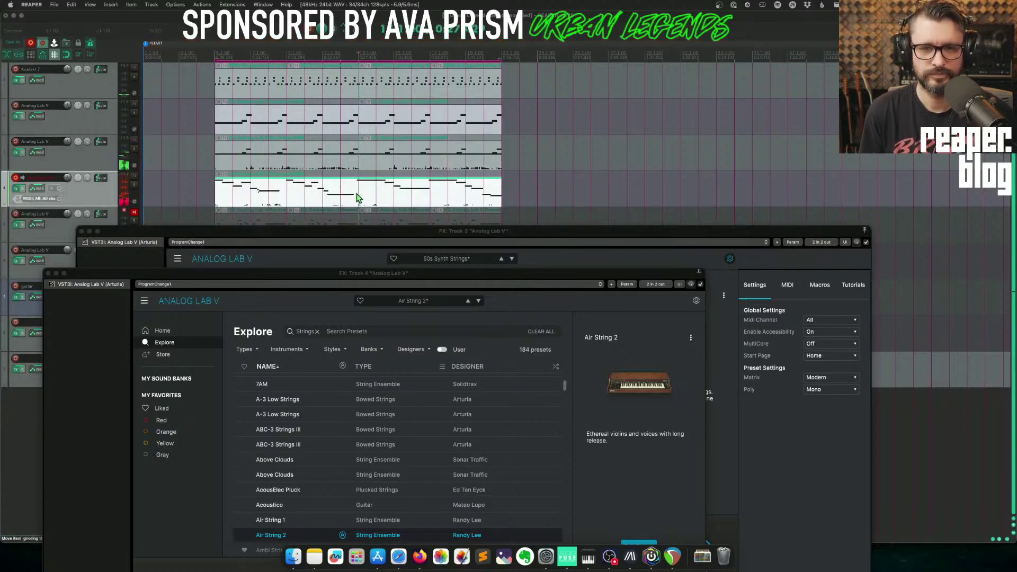
{"action": "key", "text": "s"}
{"action": "key", "text": "Delete"}
{"action": "left_click", "coordinate": [212, 53]}
{"action": "key", "text": "space"}
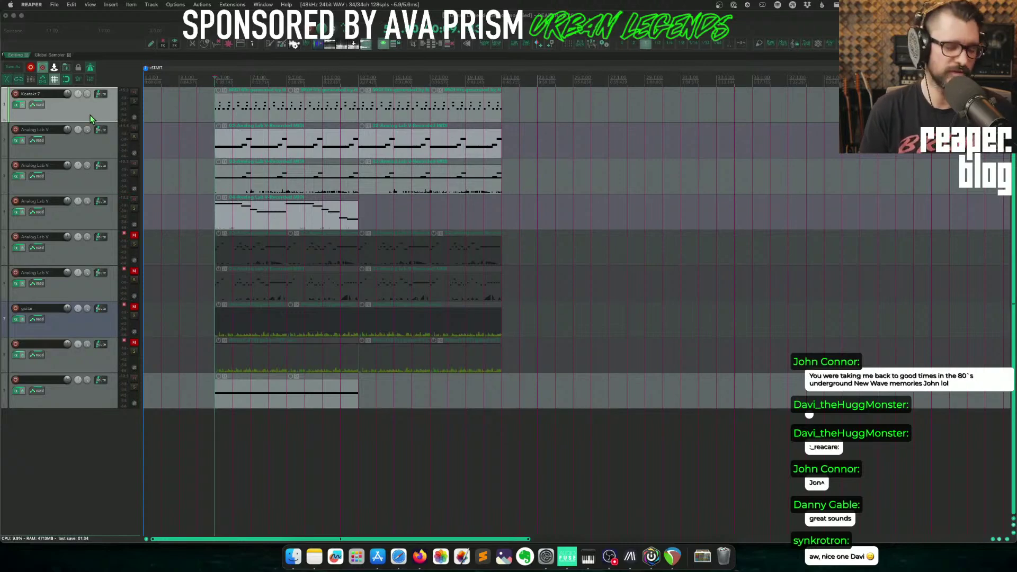
Open Kontakt 7 on track 1 and examine the Main page, factory snapshots and FX page of PRISM - Urban Legends.
{"action": "double_click", "coordinate": [90, 116]}
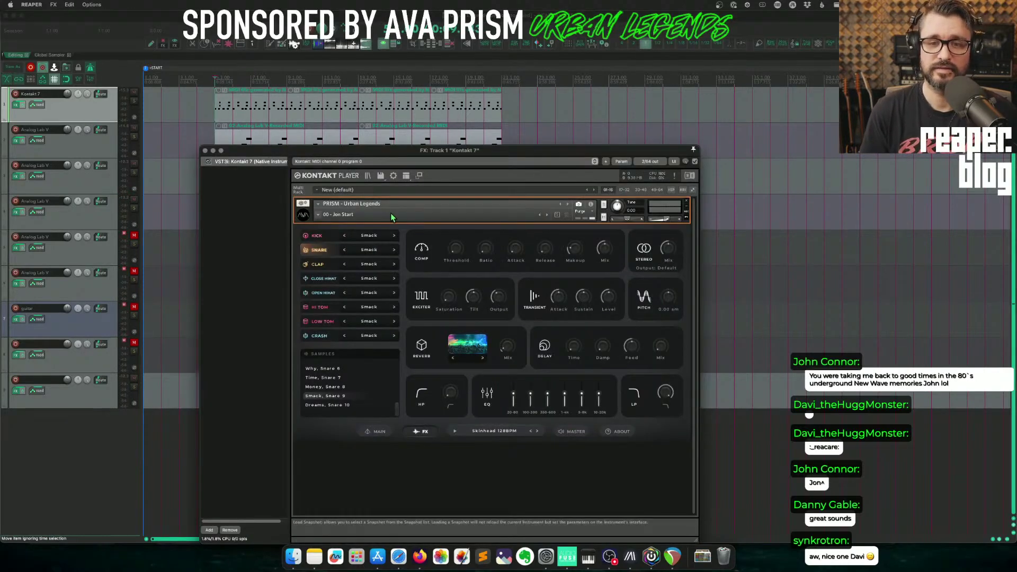
{"action": "left_click", "coordinate": [376, 432]}
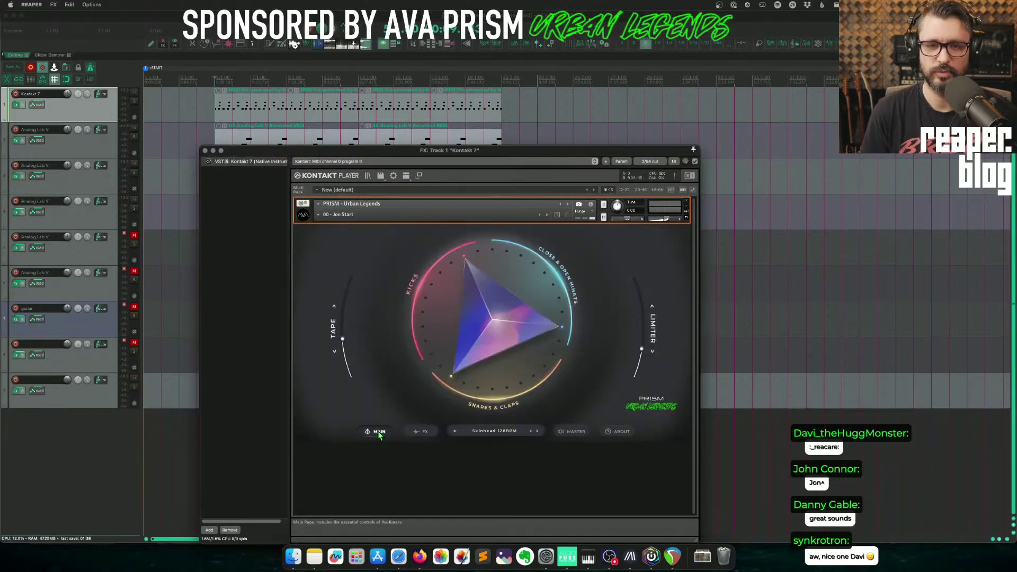
{"action": "left_click", "coordinate": [318, 215]}
{"action": "mouse_move", "coordinate": [339, 233]}
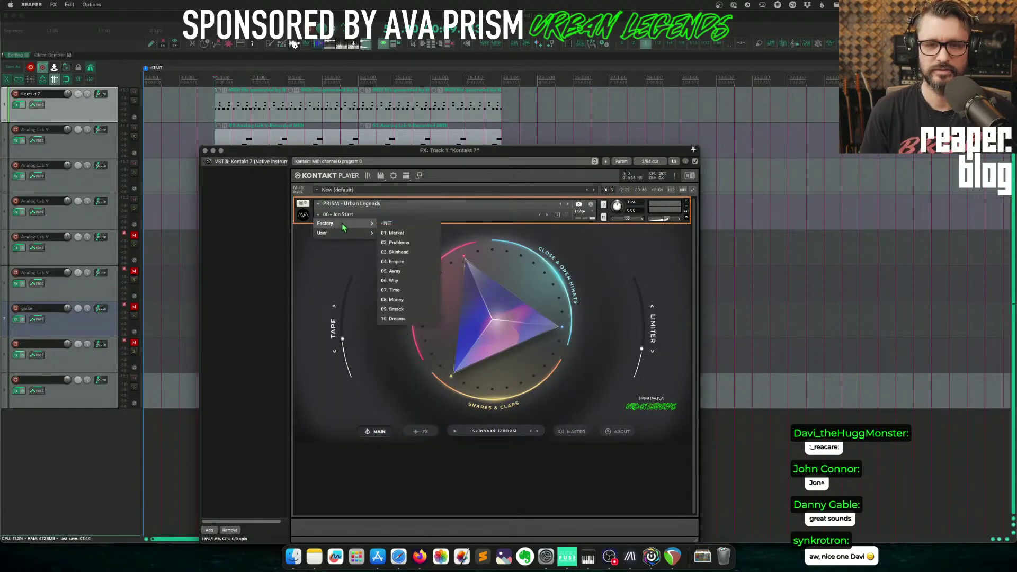
{"action": "left_click", "coordinate": [420, 431]}
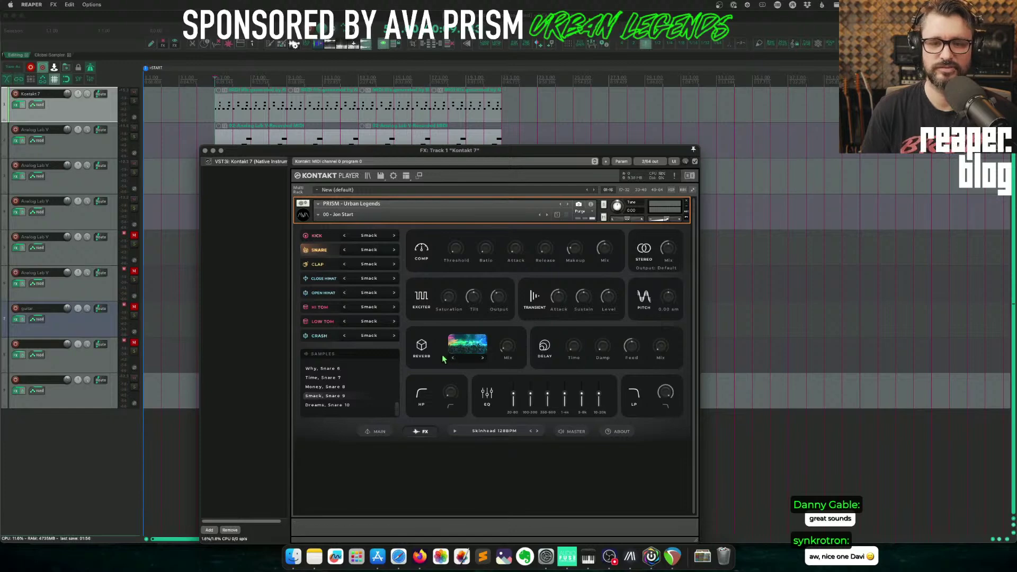
Solo the Kontakt 7 drum track and play it back, moving the plugin window up clear of the lower screen edge.
{"action": "left_click", "coordinate": [149, 103]}
{"action": "key", "text": "space"}
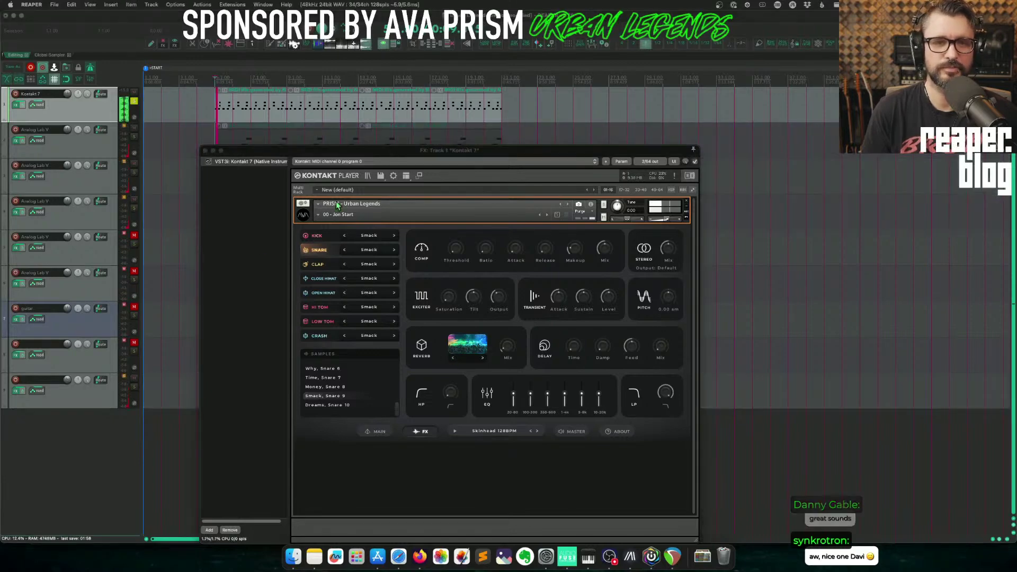
{"action": "left_click", "coordinate": [506, 355]}
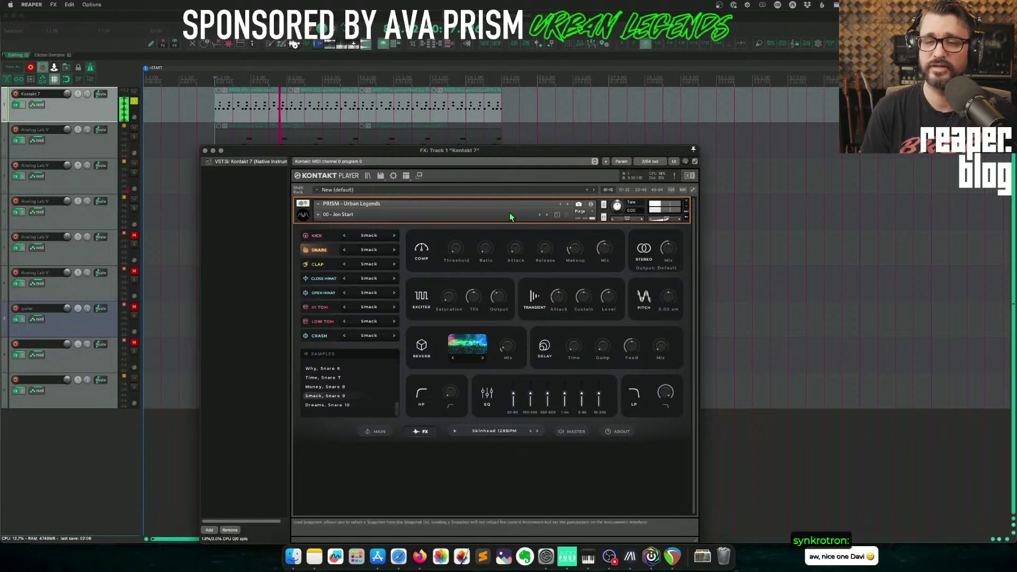
{"action": "left_click_drag", "start_coordinate": [502, 154], "coordinate": [536, 64]}
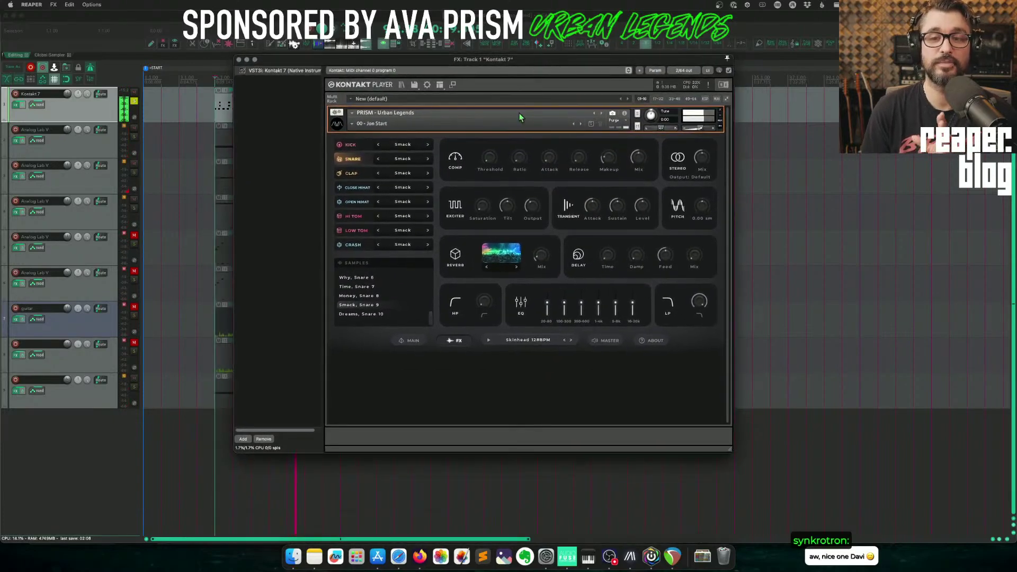
Audition the snare's reverb presets one after another on the FX page while the soloed drum track plays.
{"action": "left_click", "coordinate": [517, 267]}
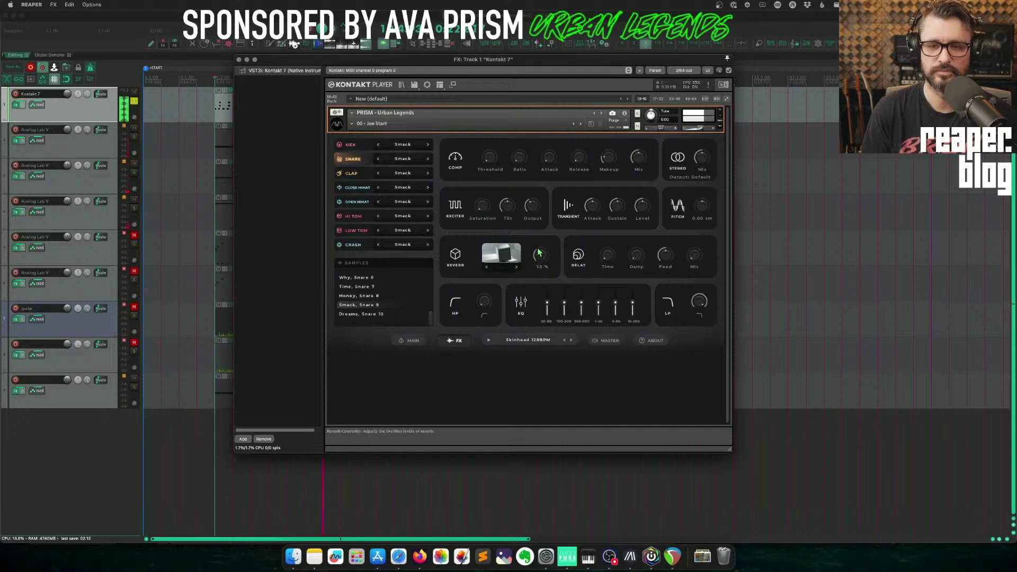
{"action": "left_click", "coordinate": [518, 268]}
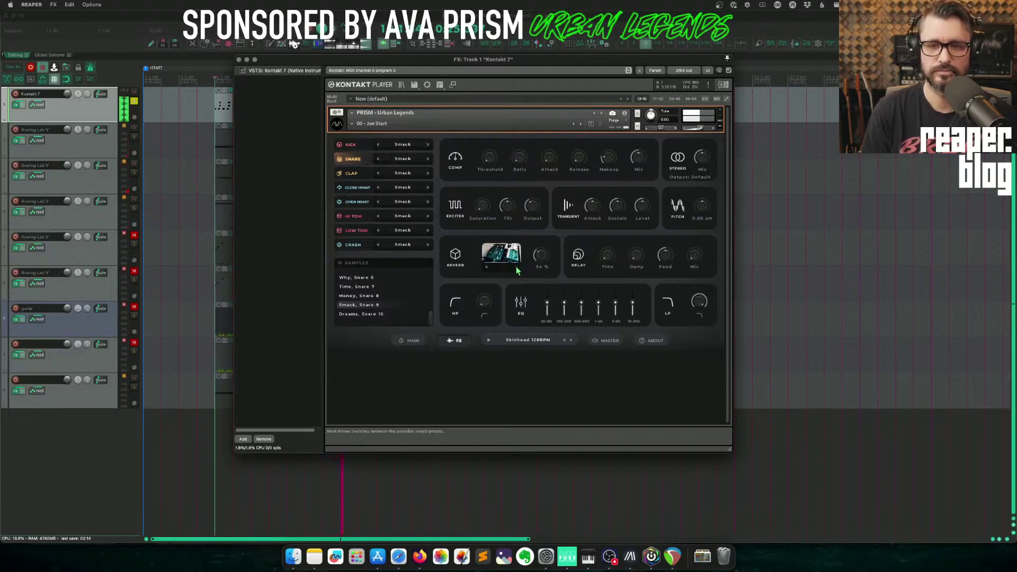
{"action": "left_click", "coordinate": [517, 268]}
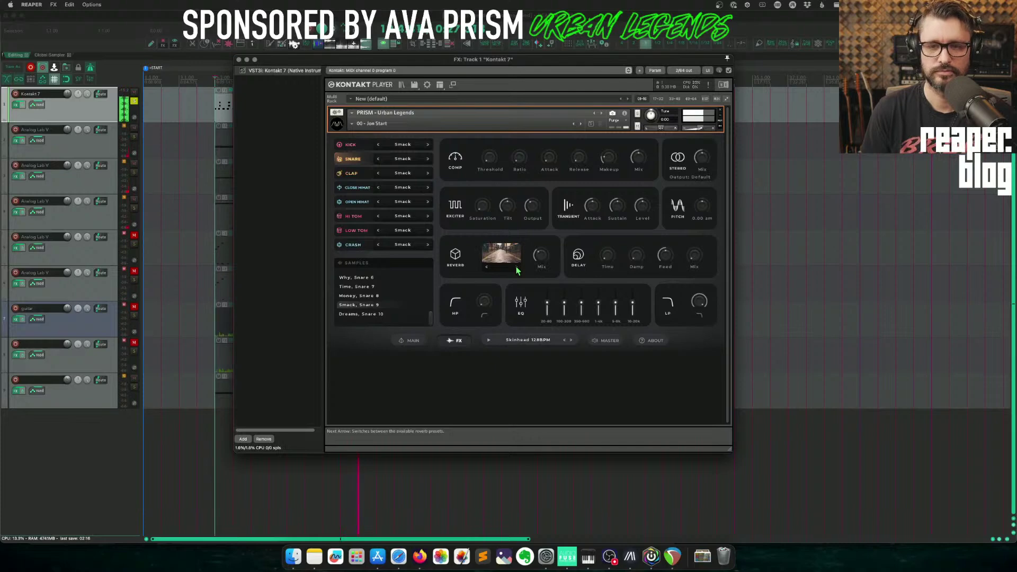
{"action": "left_click", "coordinate": [517, 268]}
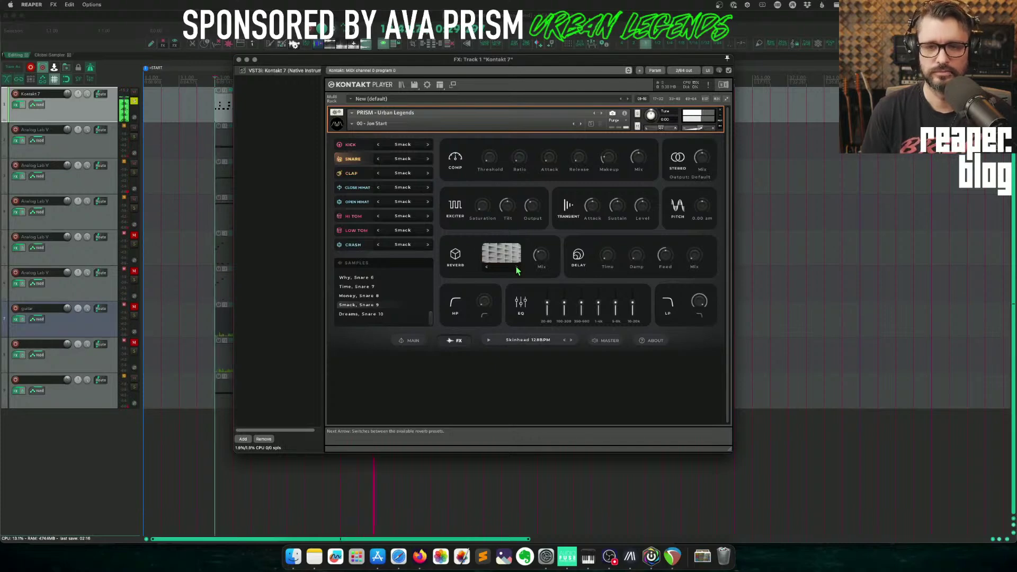
{"action": "left_click", "coordinate": [517, 268]}
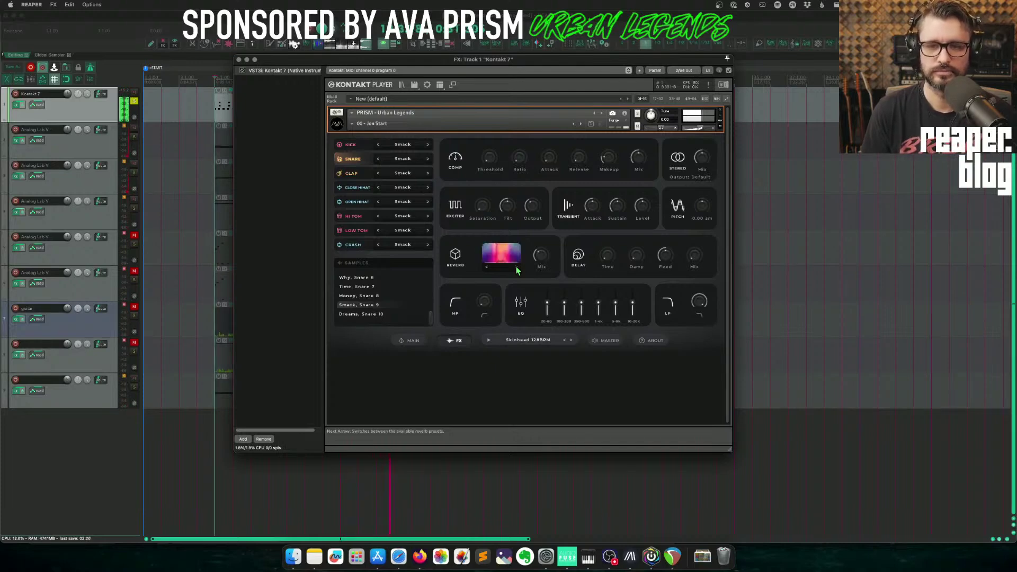
{"action": "left_click", "coordinate": [517, 268]}
{"action": "left_click", "coordinate": [517, 268]}
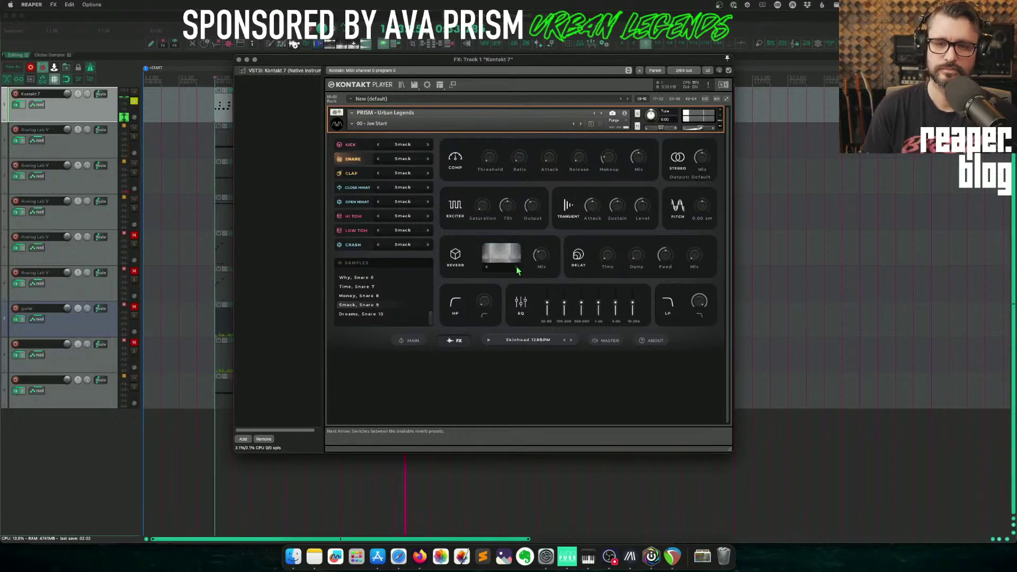
{"action": "left_click", "coordinate": [517, 267]}
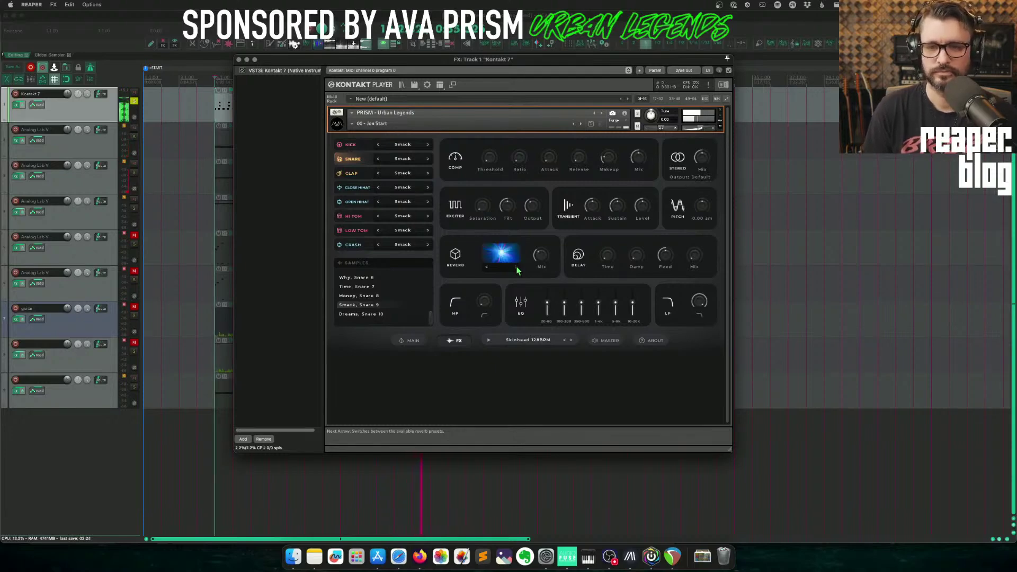
{"action": "left_click", "coordinate": [517, 268]}
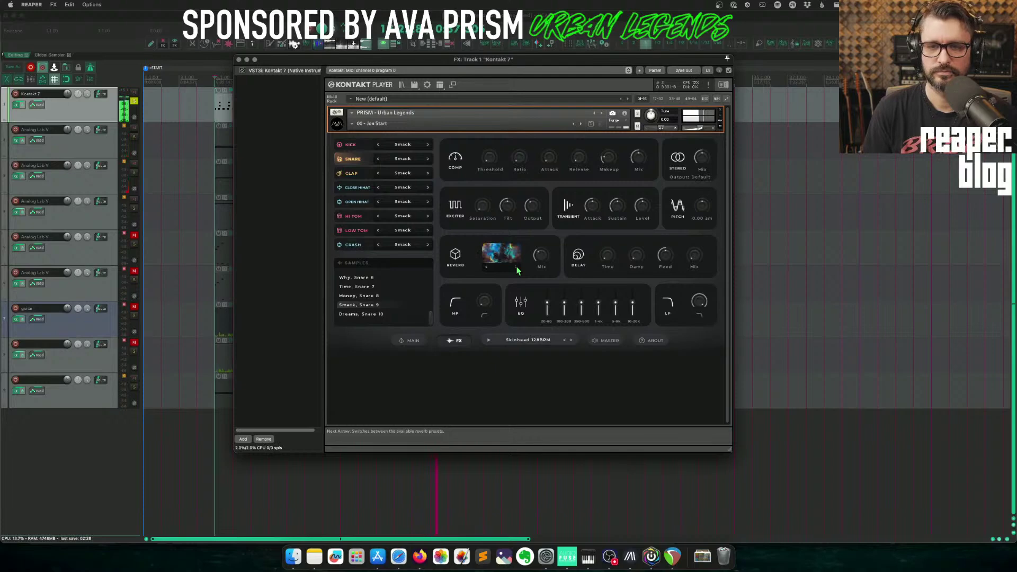
{"action": "left_click", "coordinate": [517, 268]}
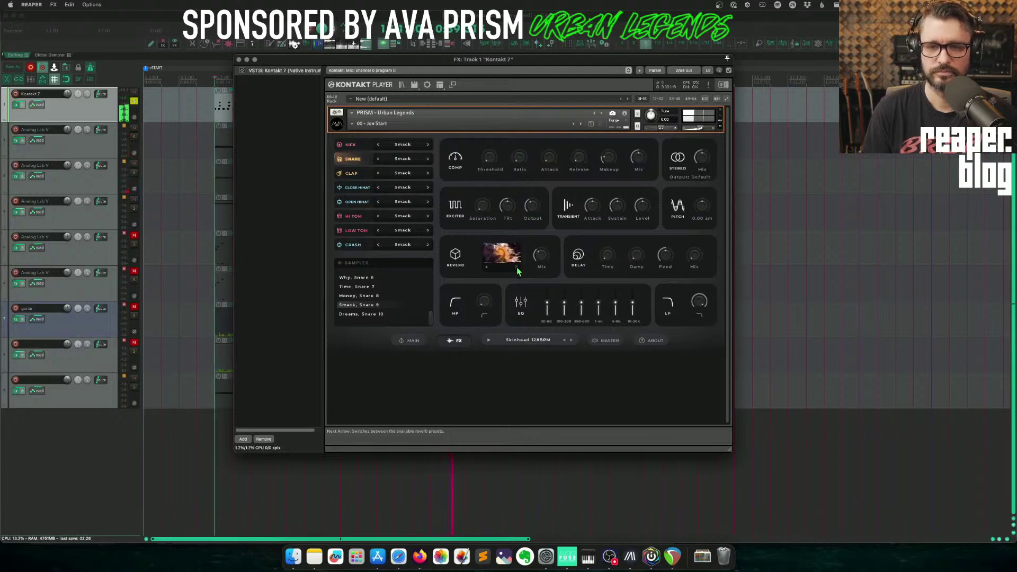
{"action": "left_click", "coordinate": [518, 268]}
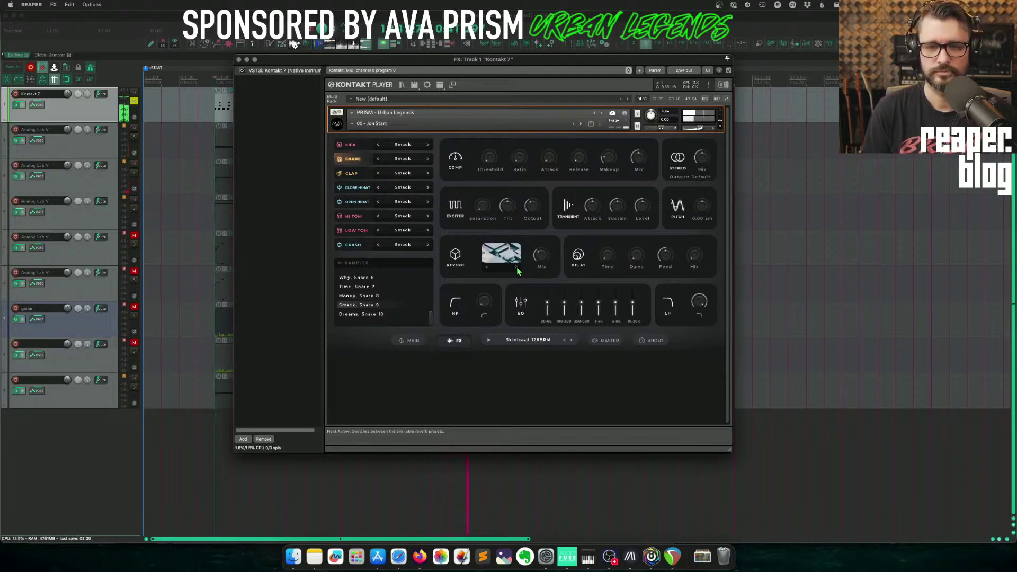
{"action": "left_click", "coordinate": [518, 267]}
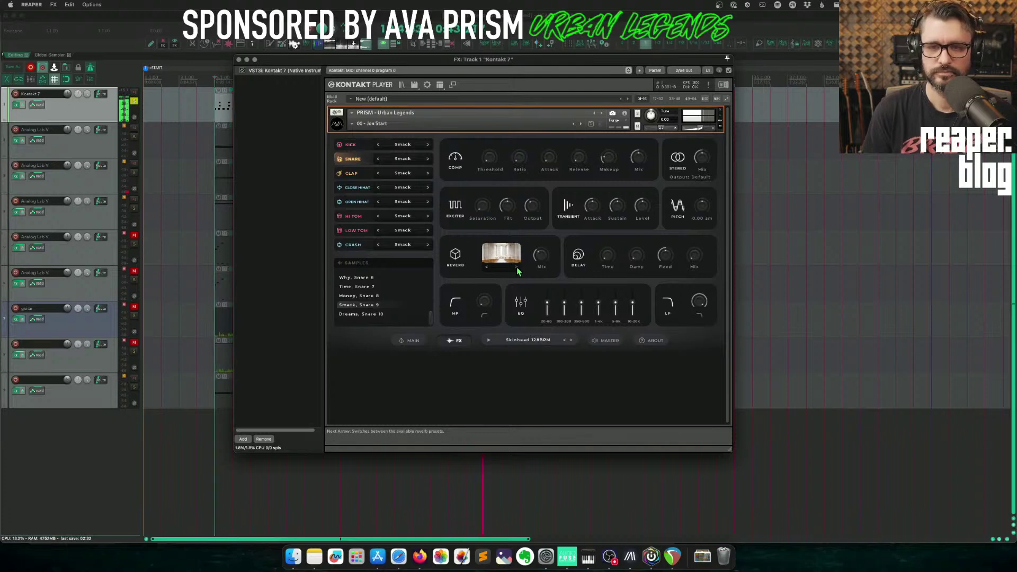
{"action": "left_click", "coordinate": [517, 267]}
{"action": "left_click", "coordinate": [517, 268]}
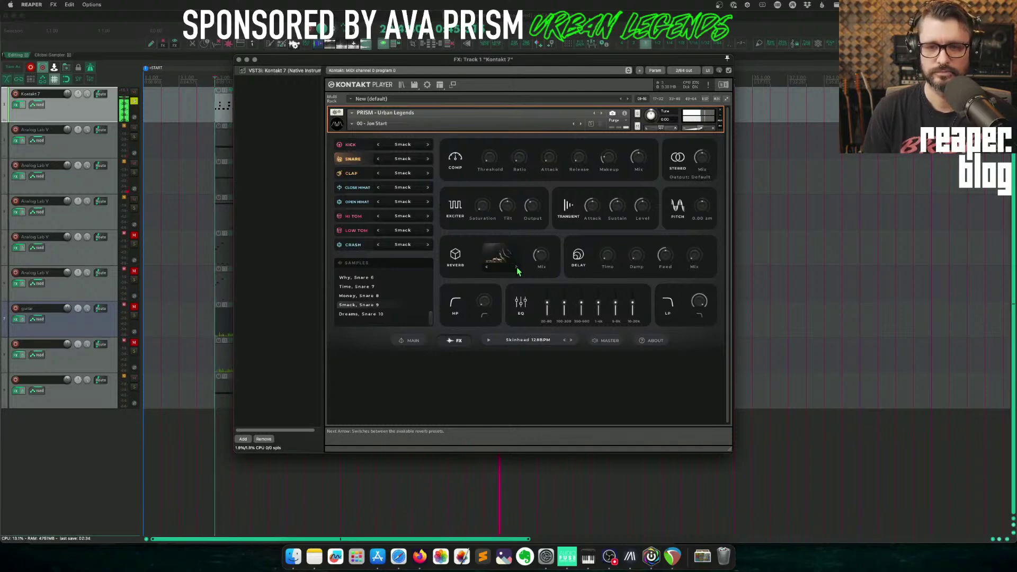
{"action": "left_click", "coordinate": [517, 267]}
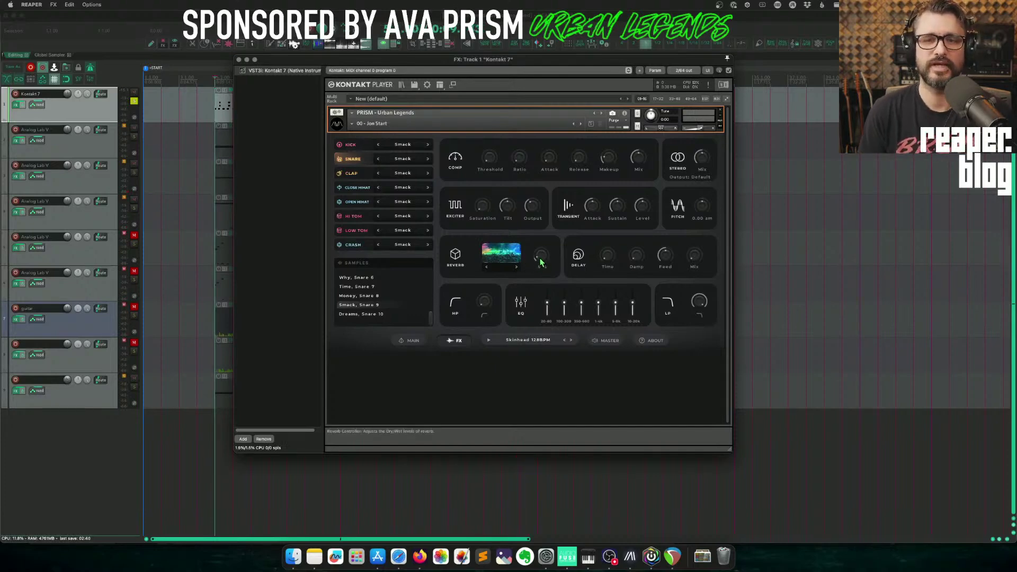
Reposition the Kontakt 7 window and adjust the kick's reverb mix during playback.
{"action": "left_click_drag", "start_coordinate": [534, 65], "coordinate": [478, 195]}
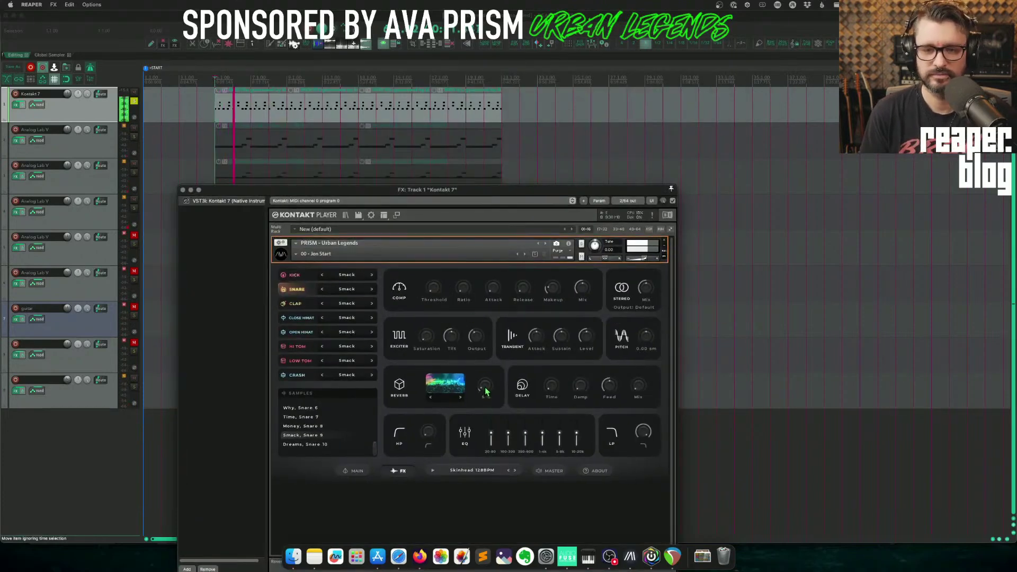
{"action": "left_click_drag", "start_coordinate": [431, 192], "coordinate": [493, 121]}
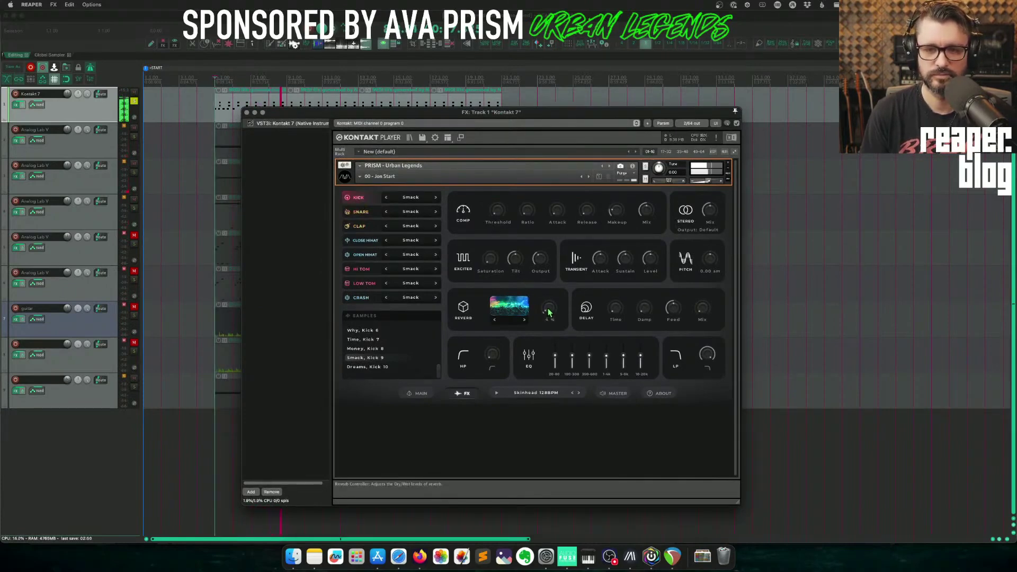
{"action": "left_click_drag", "start_coordinate": [549, 313], "coordinate": [547, 307]}
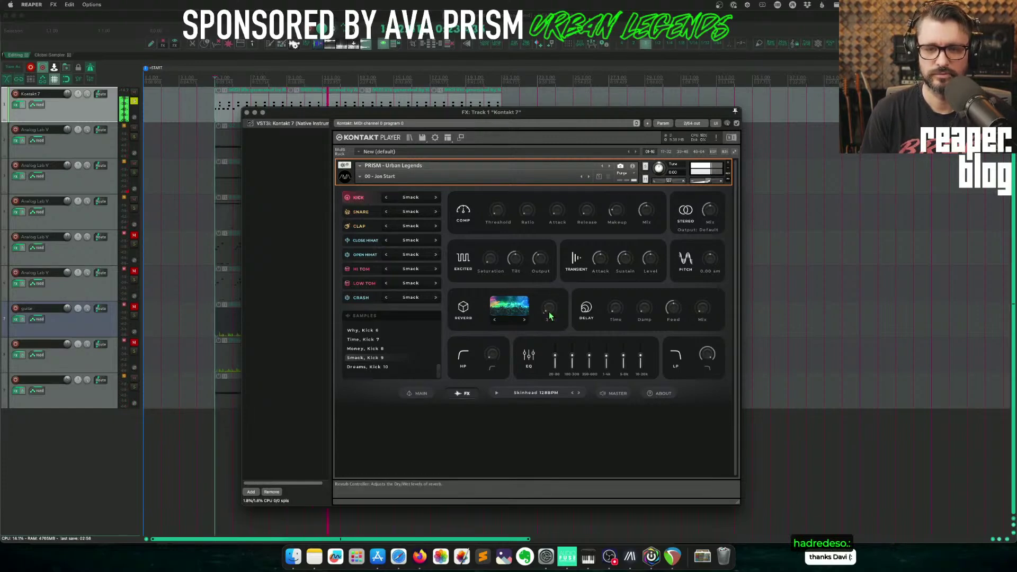
Check the clap's effects and set the closed hi-hat's reverb mix to 10%.
{"action": "left_click", "coordinate": [360, 226]}
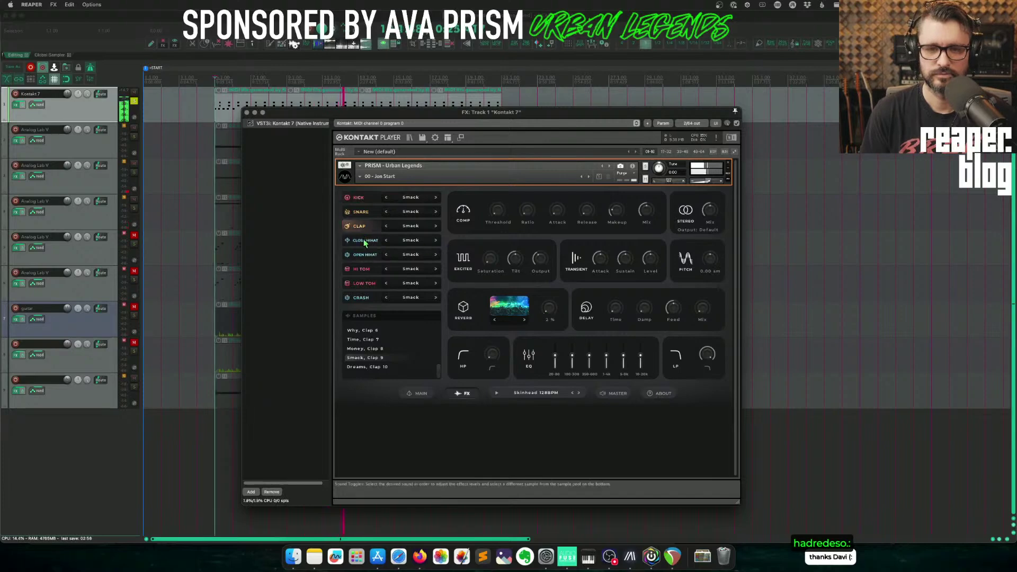
{"action": "left_click", "coordinate": [365, 241]}
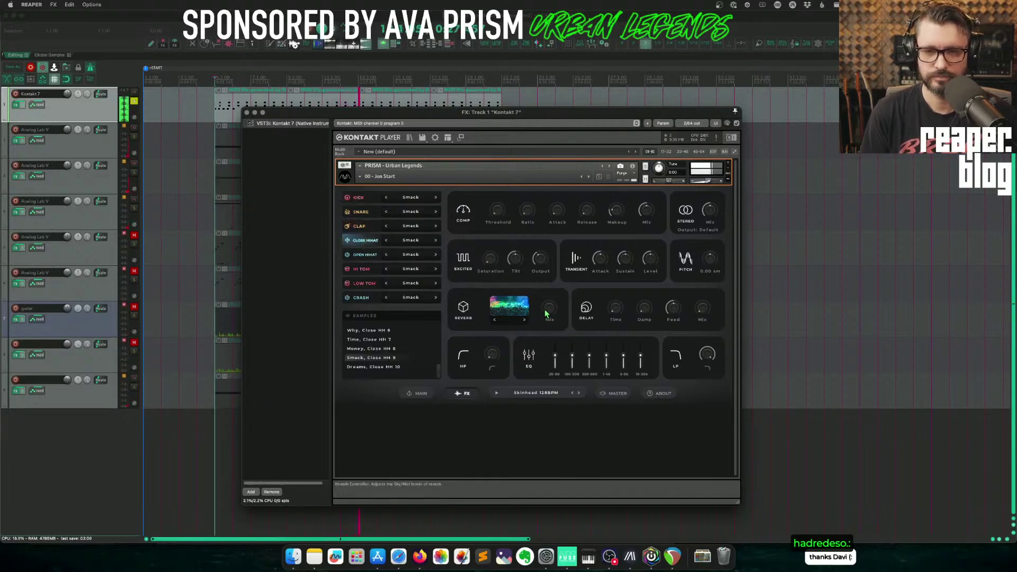
{"action": "scroll", "coordinate": [546, 305], "scroll_direction": "down", "scroll_amount": 3}
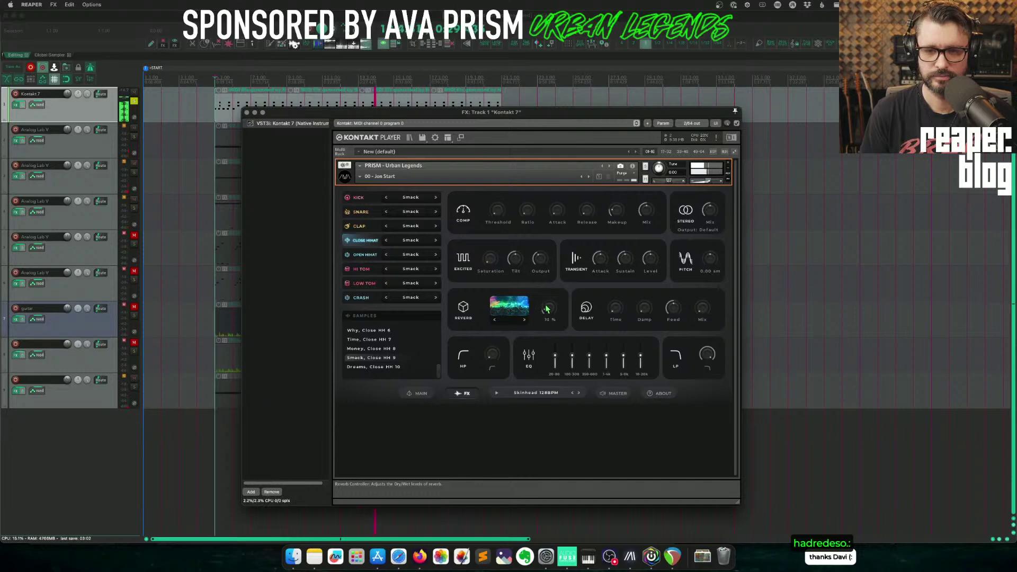
Return to the kick's effects, then close the Kontakt 7 window and unsolo the drum track.
{"action": "left_click", "coordinate": [359, 197]}
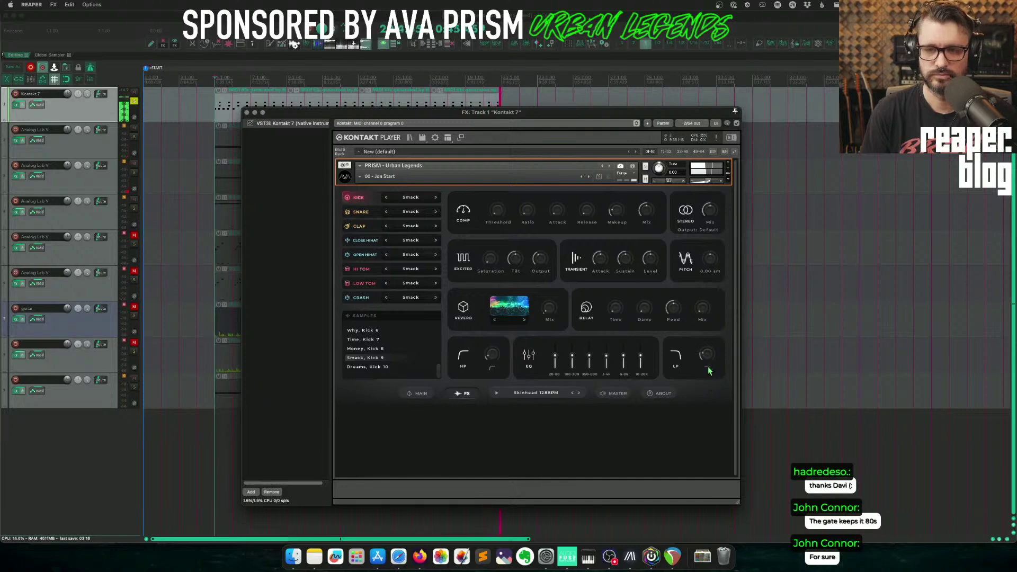
{"action": "left_click_drag", "start_coordinate": [598, 114], "coordinate": [620, 93]}
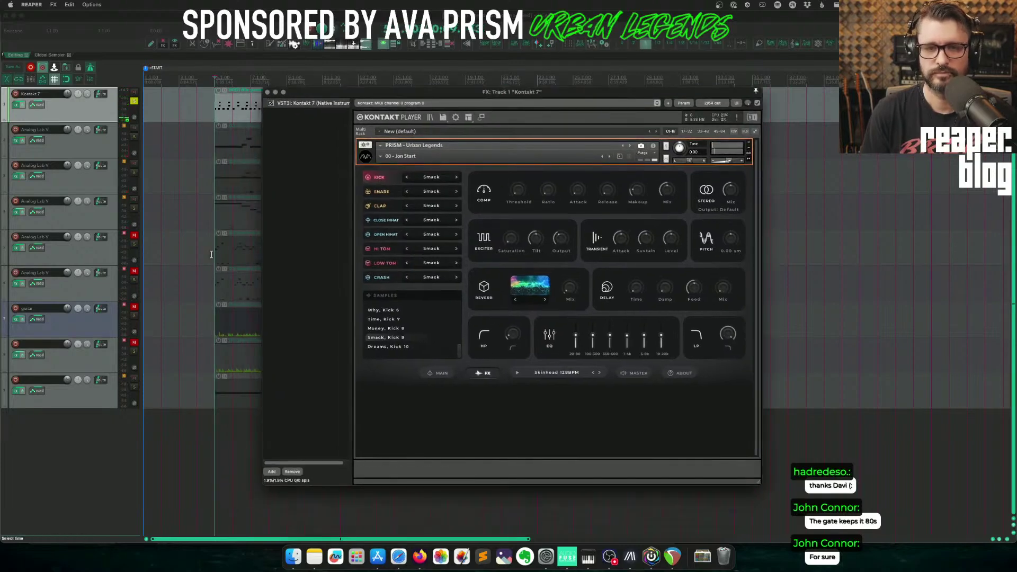
{"action": "left_click_drag", "start_coordinate": [326, 92], "coordinate": [195, 93]}
{"action": "left_click", "coordinate": [119, 84]}
Review the Analog Lab V presets on tracks 2, 3 and 4, closing each plugin window after viewing it.
{"action": "left_click", "coordinate": [106, 147]}
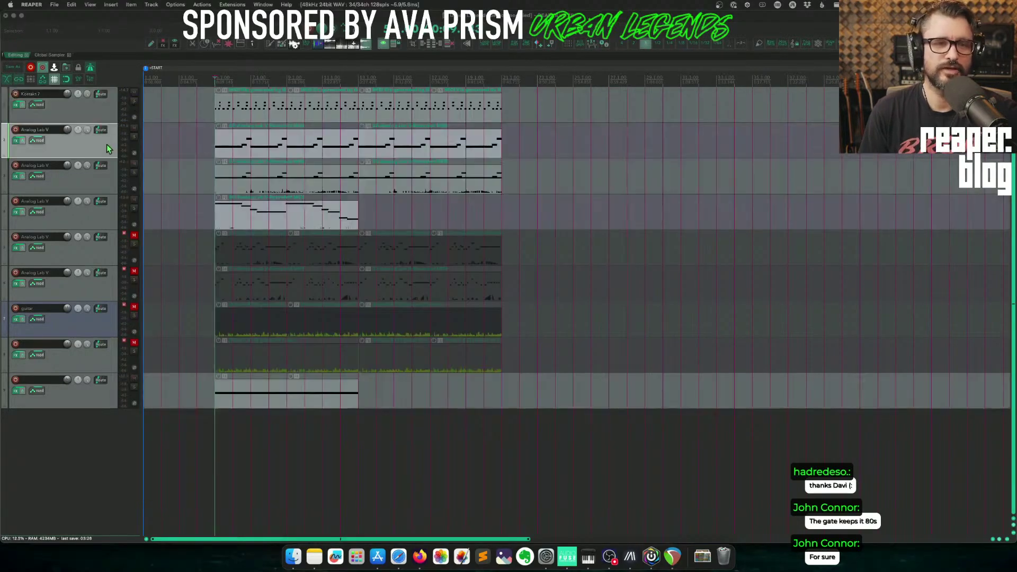
{"action": "left_click", "coordinate": [134, 141]}
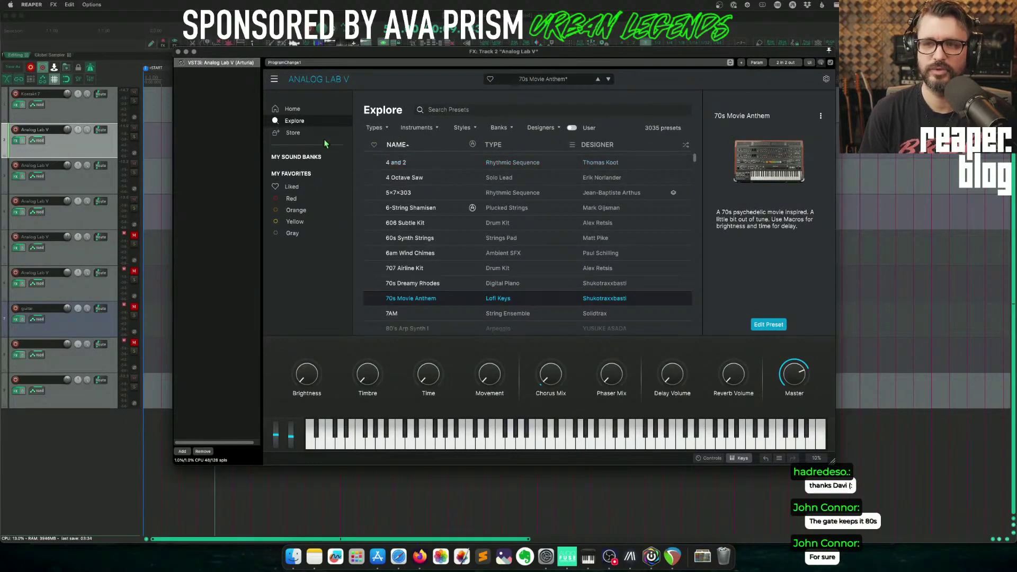
{"action": "left_click", "coordinate": [178, 51]}
{"action": "left_click", "coordinate": [16, 176]}
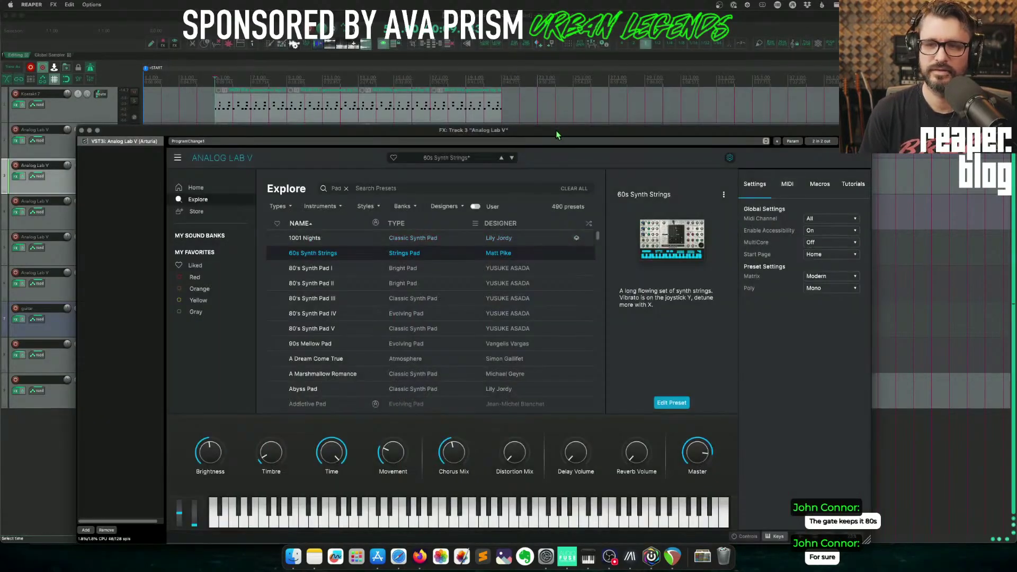
{"action": "left_click_drag", "start_coordinate": [551, 133], "coordinate": [535, 89]}
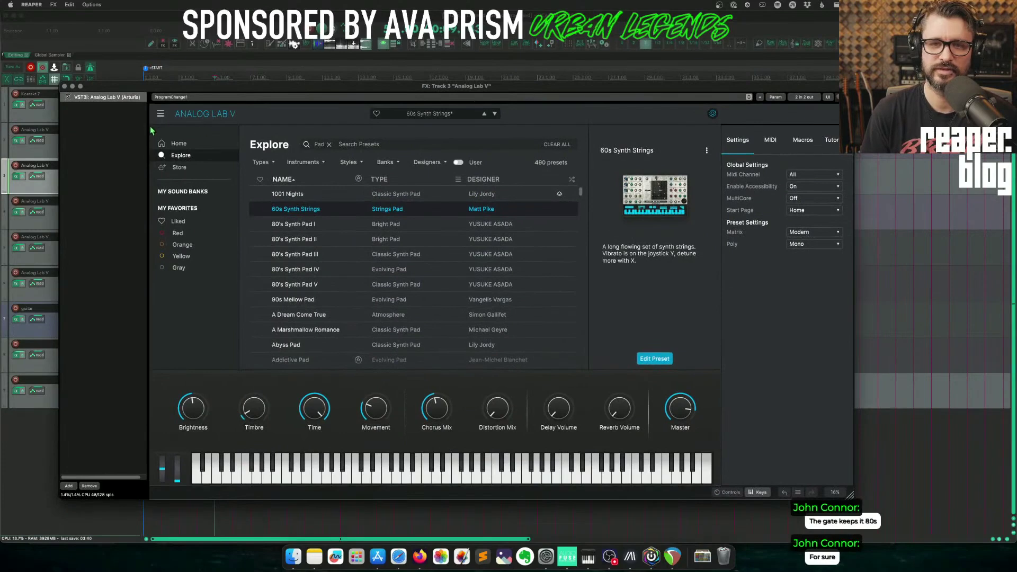
{"action": "left_click", "coordinate": [65, 87]}
{"action": "left_click", "coordinate": [87, 214]}
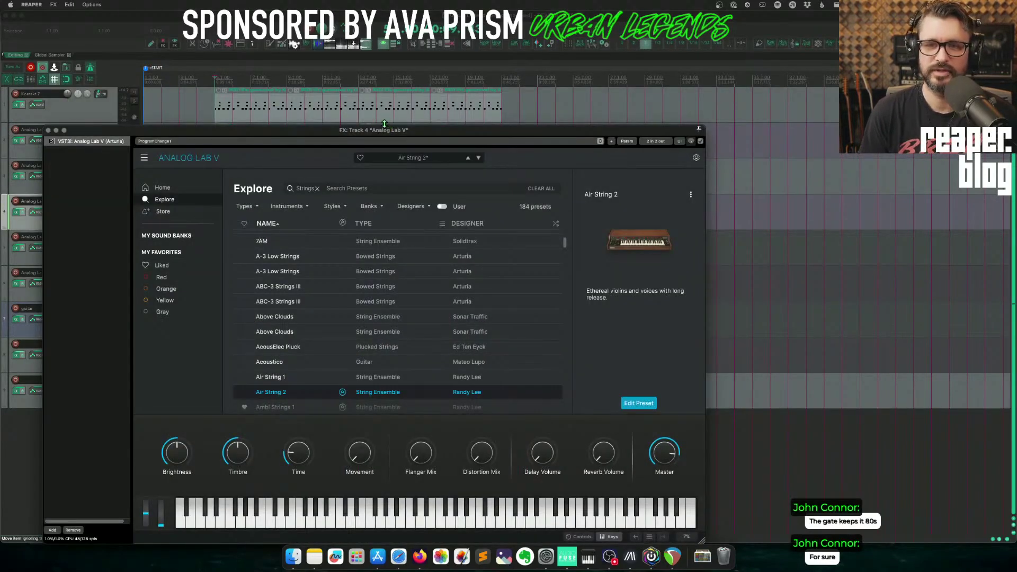
{"action": "left_click_drag", "start_coordinate": [371, 134], "coordinate": [464, 89]}
Examine the Snap Heap effect on track 9 and close its FX window.
{"action": "left_click", "coordinate": [133, 390]}
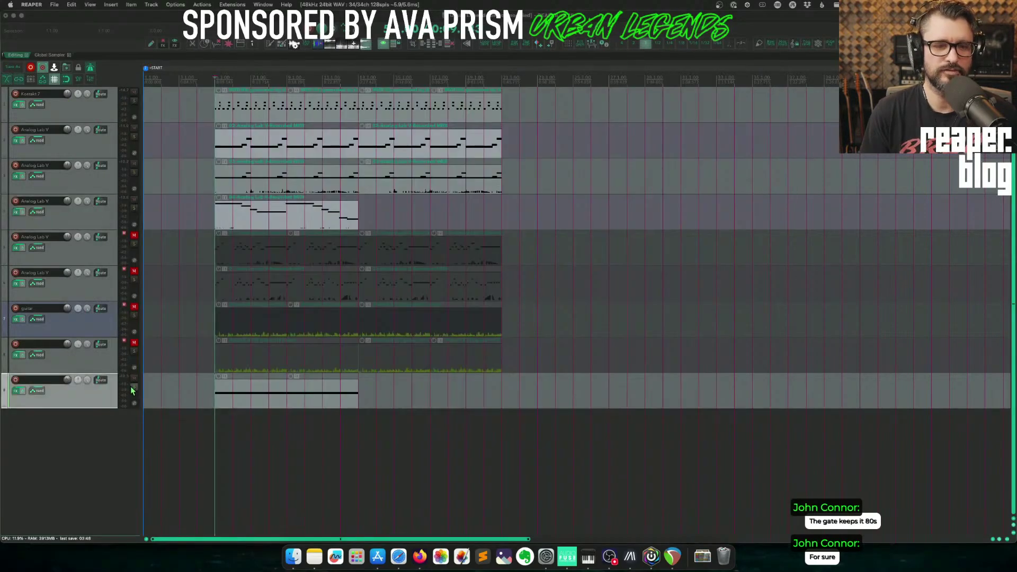
{"action": "double_click", "coordinate": [89, 399]}
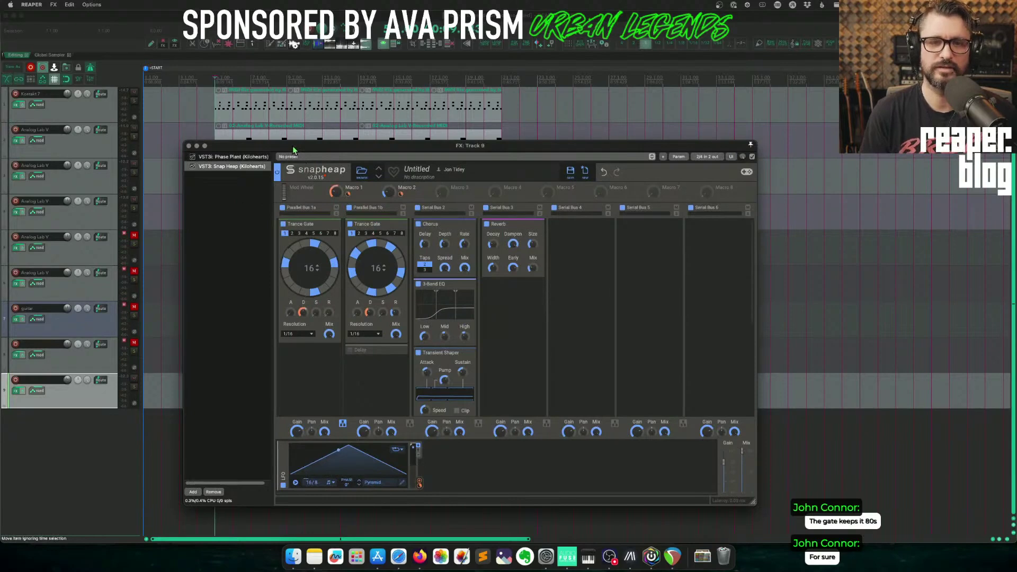
{"action": "left_click_drag", "start_coordinate": [293, 149], "coordinate": [327, 123]}
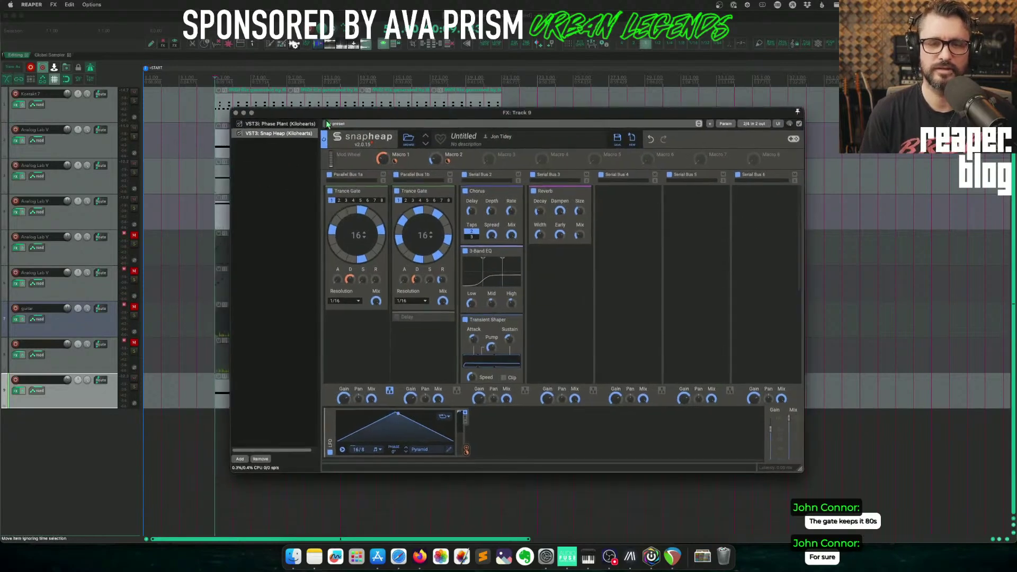
{"action": "left_click", "coordinate": [236, 113]}
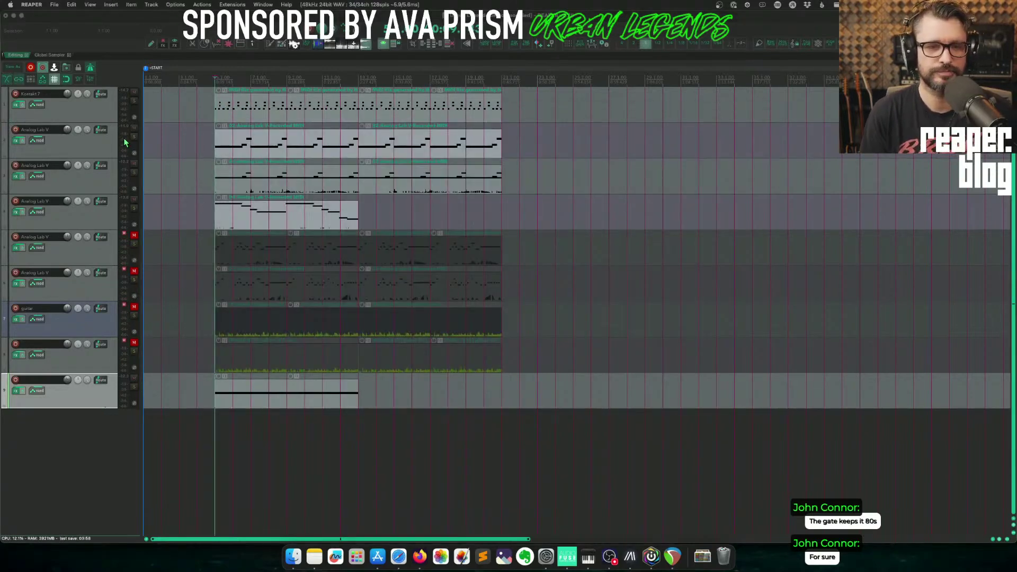
Play the arrangement from bar 5, muting and unmuting track 9 to compare the mix with and without it.
{"action": "left_click", "coordinate": [79, 115]}
{"action": "key", "text": "space"}
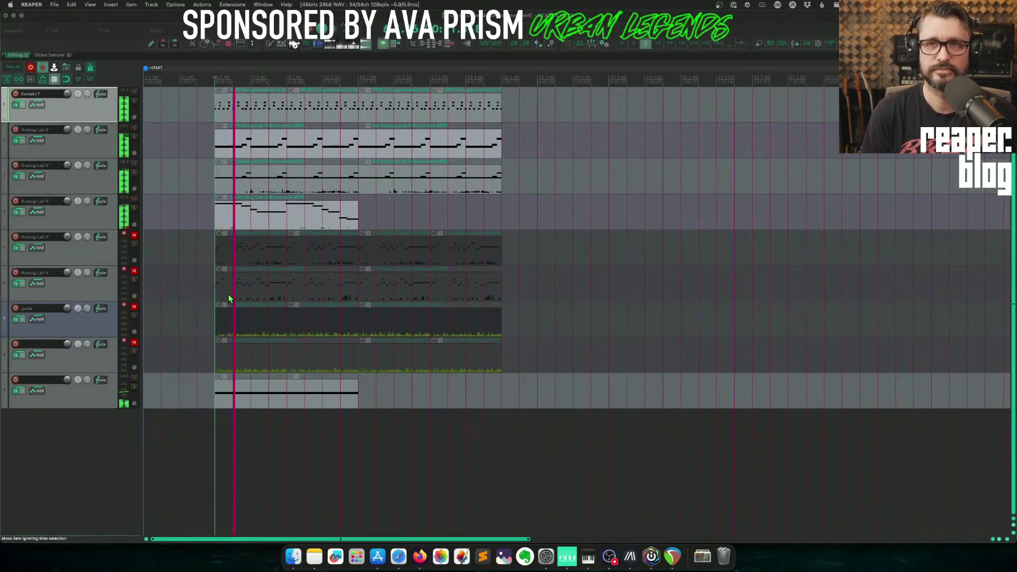
{"action": "left_click", "coordinate": [135, 379]}
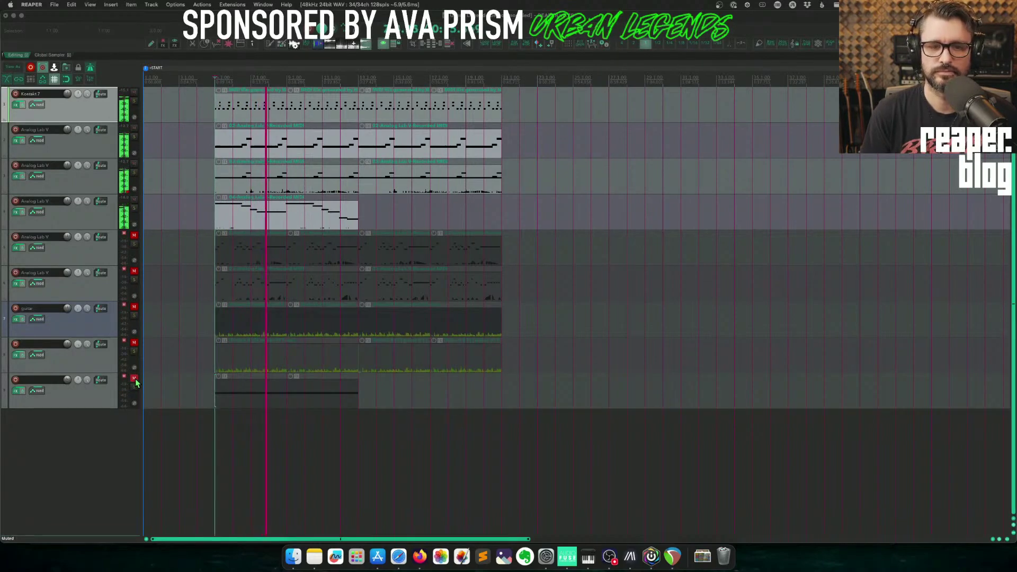
{"action": "left_click", "coordinate": [135, 379]}
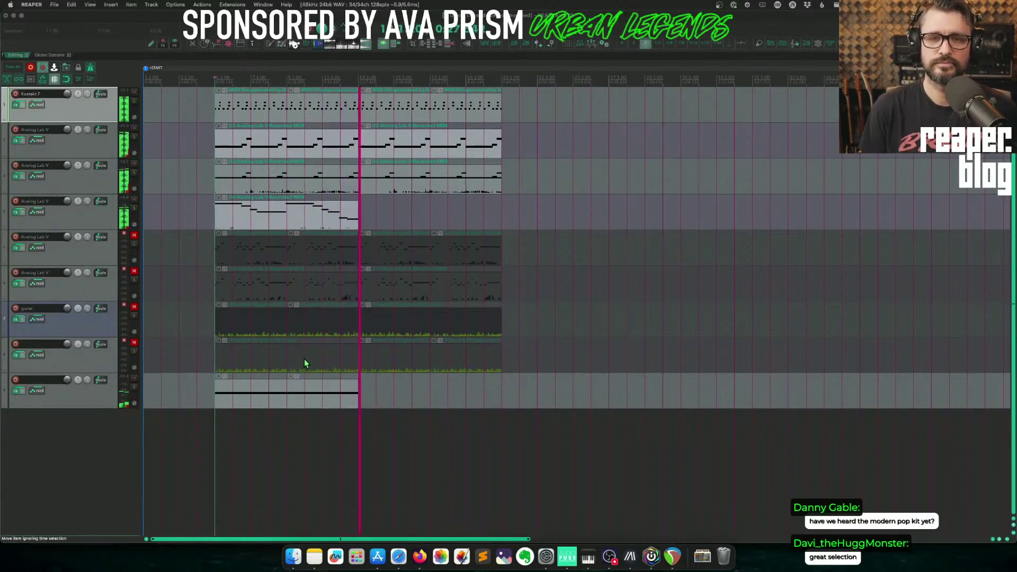
{"action": "key", "text": "space"}
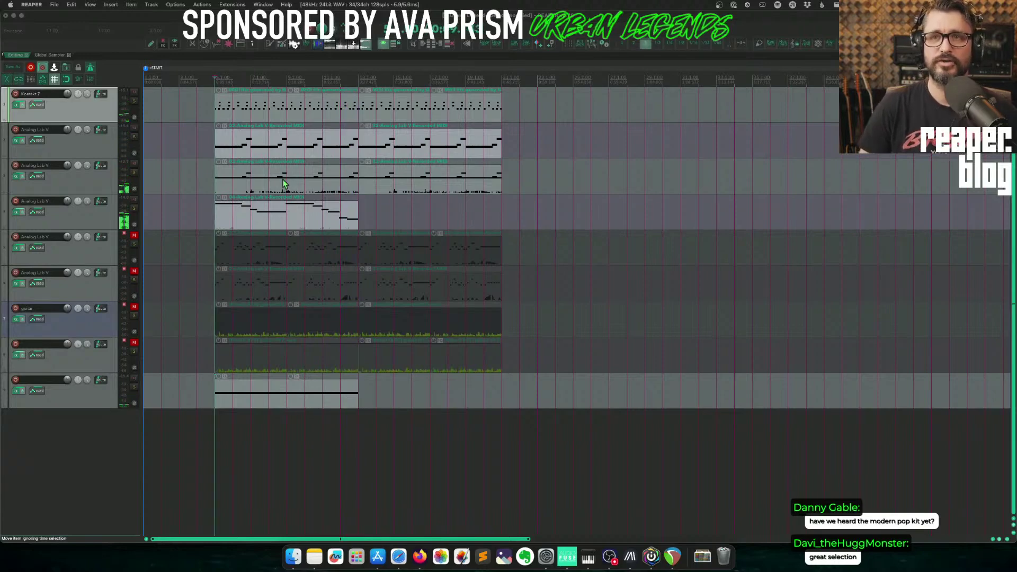
{"action": "left_click", "coordinate": [88, 437]}
{"action": "right_click", "coordinate": [83, 435]}
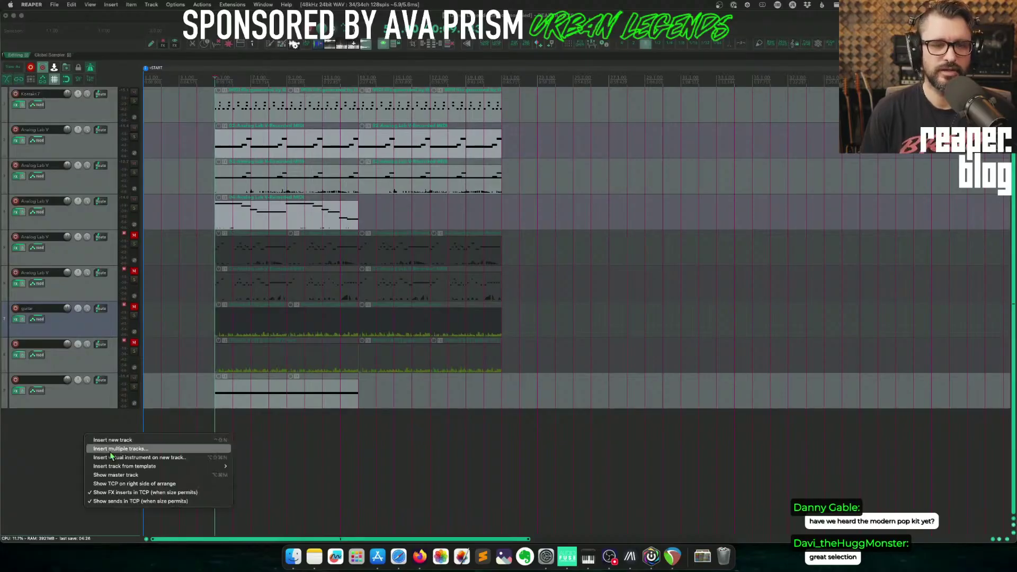
{"action": "left_click", "coordinate": [75, 443]}
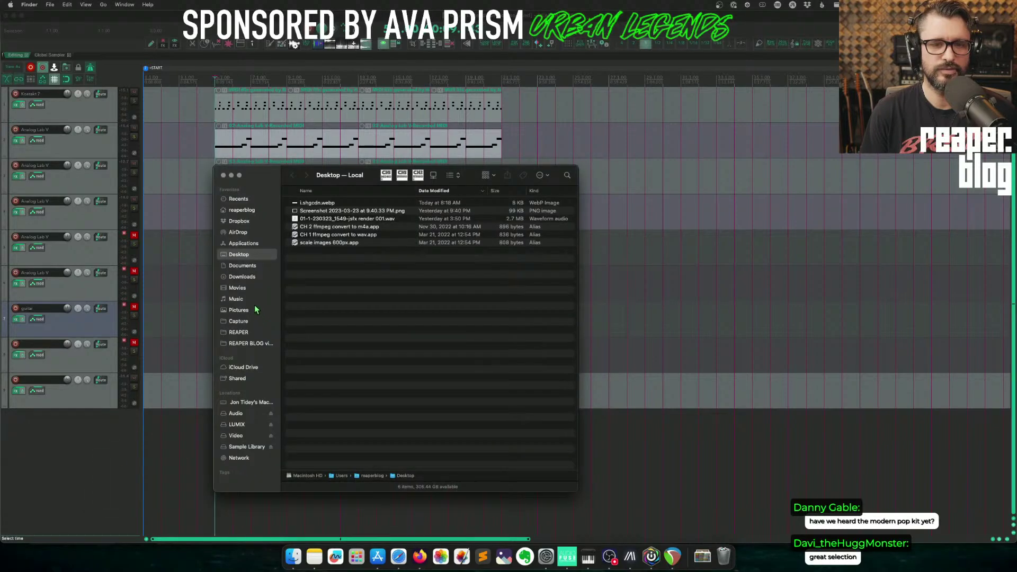
Switch to Finder, search the song ideas and demos folder for "prism" and preview Prism synthwave.mp3.
{"action": "left_click", "coordinate": [258, 300]}
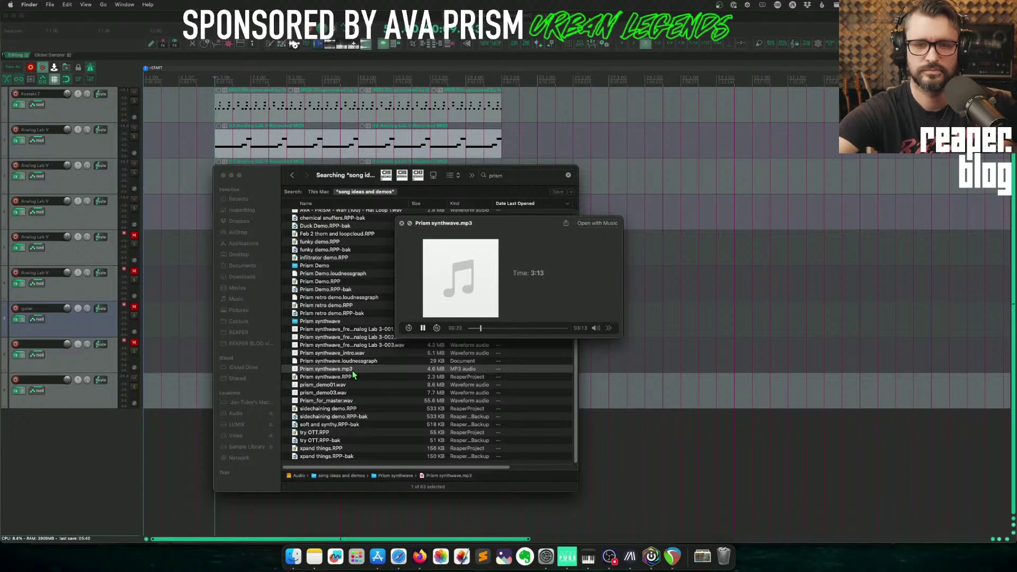
{"action": "key", "text": "space"}
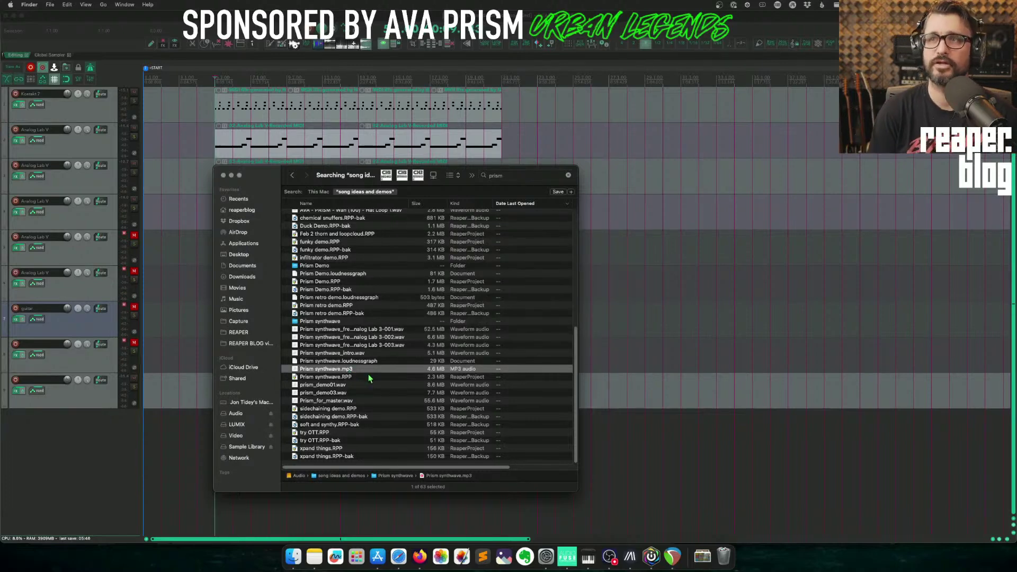
{"action": "left_click", "coordinate": [402, 432]}
Open the Prism retro demo.RPP project from the Prism retro demo folder.
{"action": "scroll", "coordinate": [413, 427], "scroll_direction": "up", "scroll_amount": 10}
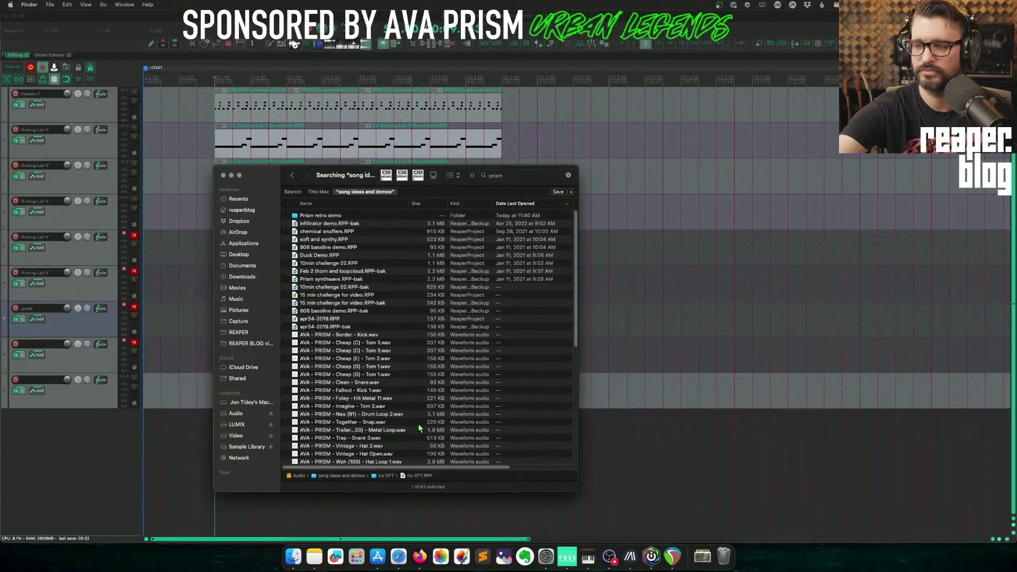
{"action": "left_click_drag", "start_coordinate": [263, 178], "coordinate": [448, 178]}
{"action": "double_click", "coordinate": [524, 215]}
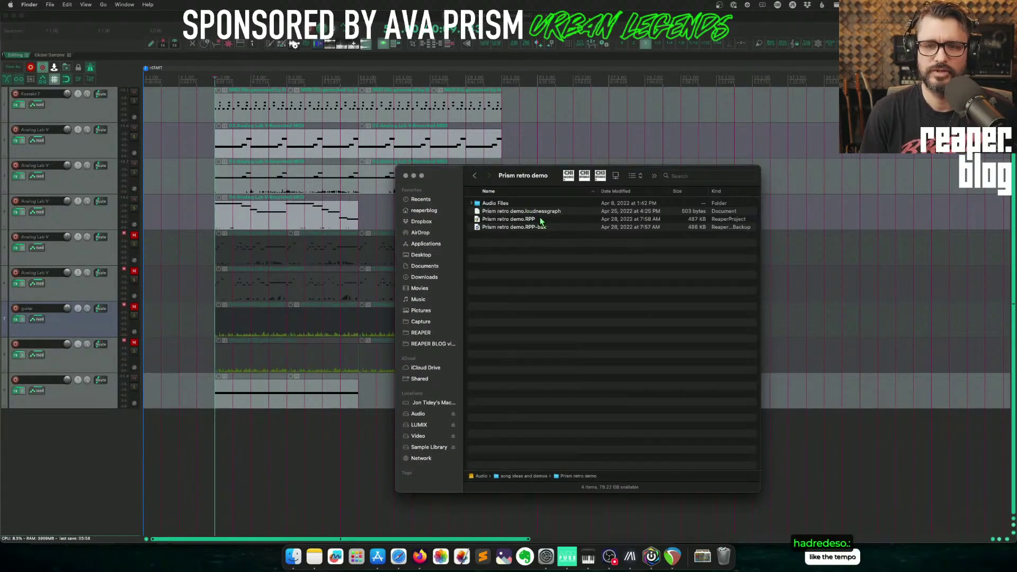
{"action": "double_click", "coordinate": [541, 219]}
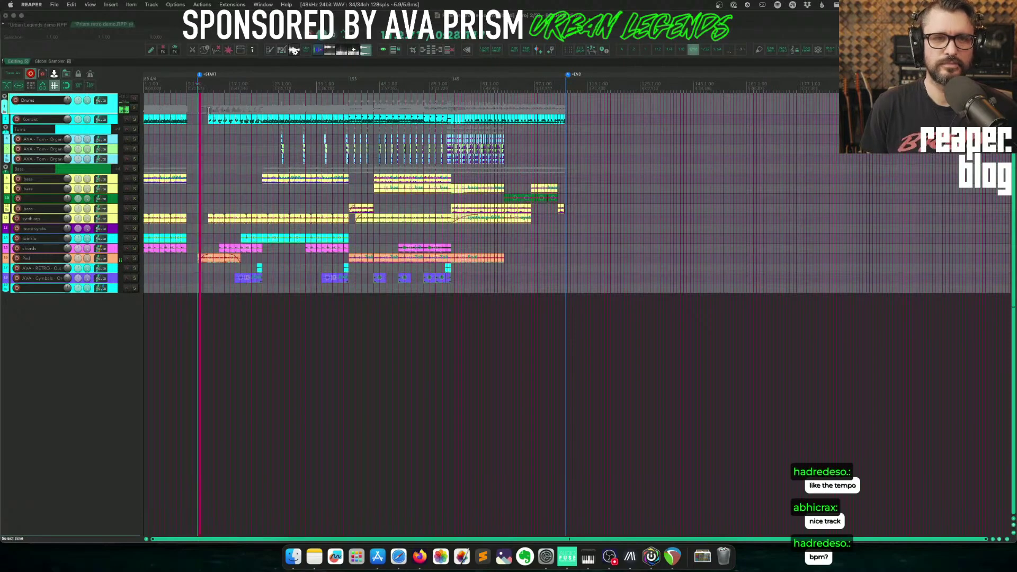
Open the Kontakt drum track's FX window, hide Kontakt's browser and place the window clear of the track list.
{"action": "left_click", "coordinate": [124, 110]}
{"action": "left_click", "coordinate": [25, 45]}
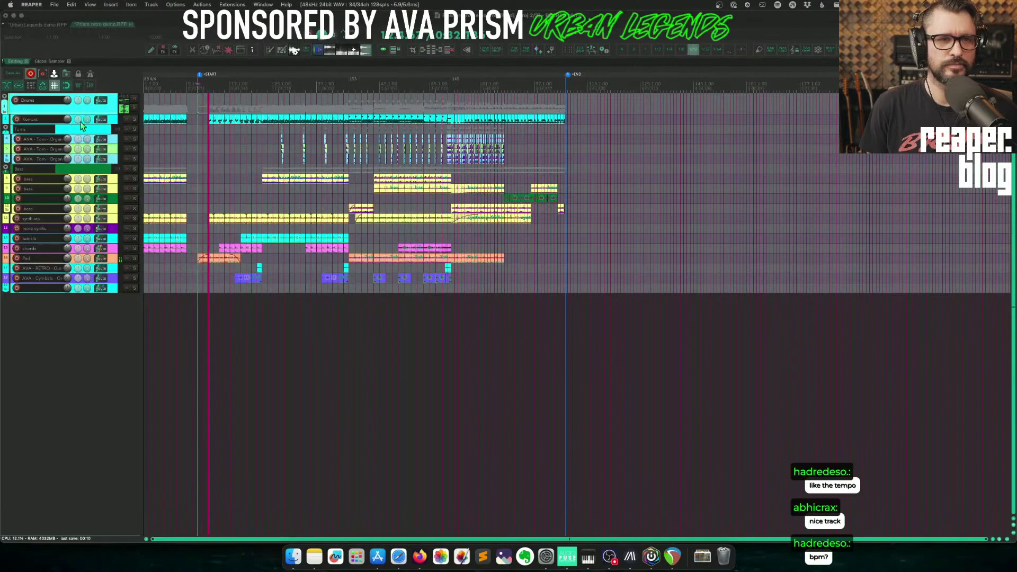
{"action": "left_click", "coordinate": [113, 120]}
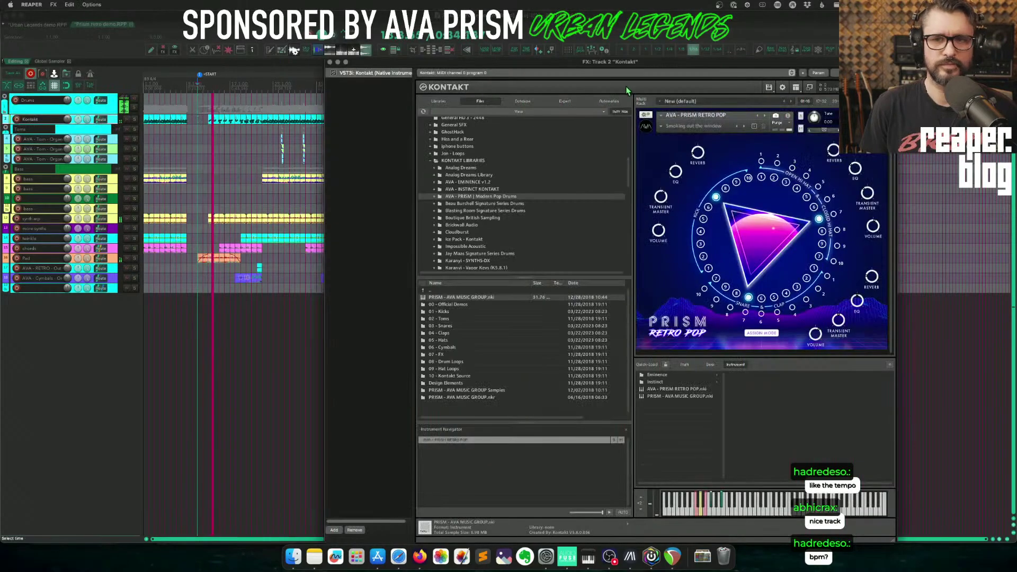
{"action": "left_click_drag", "start_coordinate": [635, 68], "coordinate": [318, 75]}
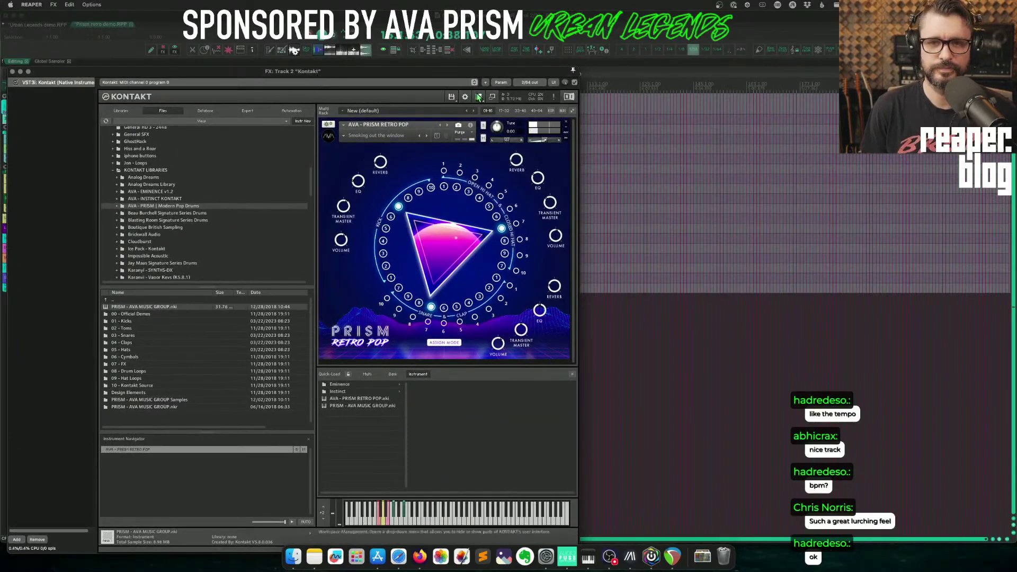
{"action": "left_click", "coordinate": [478, 97]}
{"action": "left_click", "coordinate": [486, 106]}
{"action": "left_click_drag", "start_coordinate": [310, 62], "coordinate": [807, 55]}
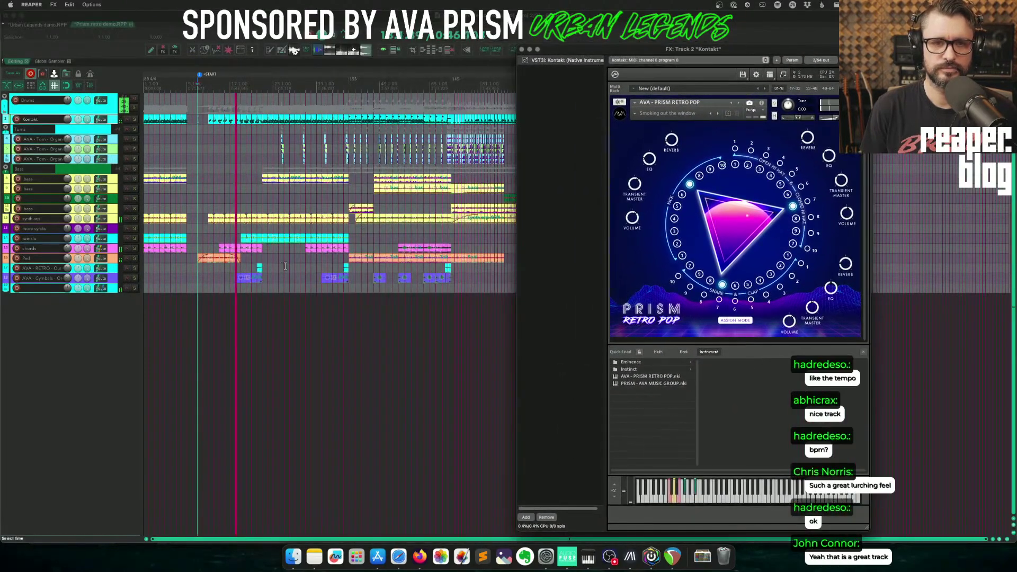
Show the mixer below the arrangement and bring the Kontakt plugin window back into view.
{"action": "left_click", "coordinate": [78, 371]}
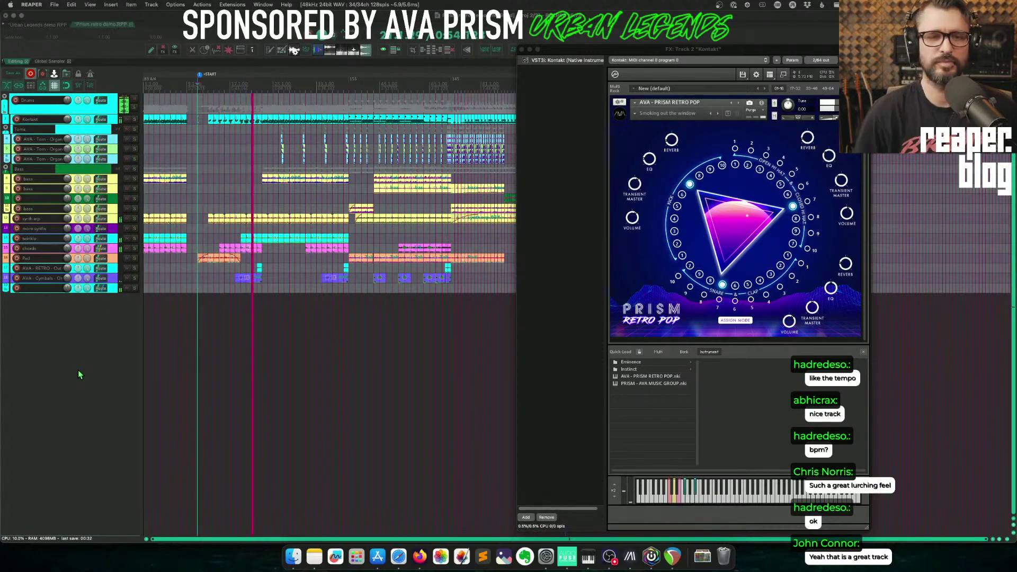
{"action": "key", "text": "ctrl+m"}
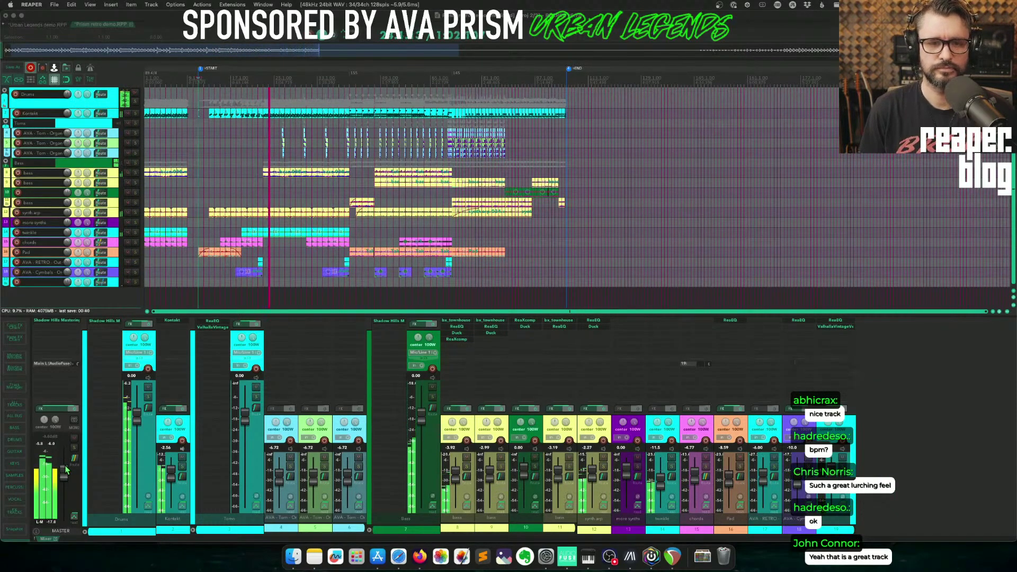
{"action": "left_click", "coordinate": [180, 419]}
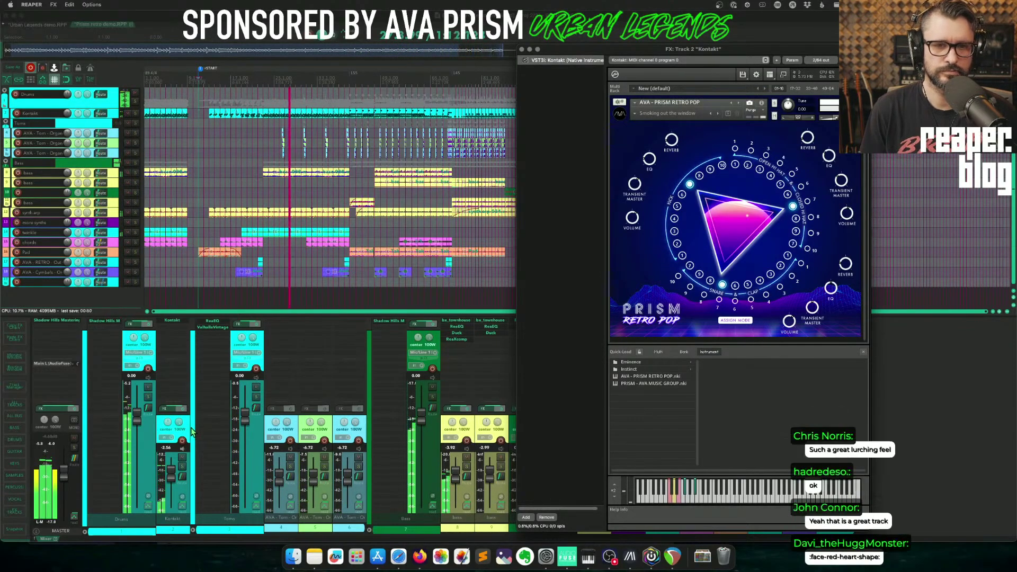
Solo the Drums folder, the Toms folder and the Kontakt track during playback.
{"action": "scroll", "coordinate": [339, 160], "scroll_direction": "up", "scroll_amount": 5}
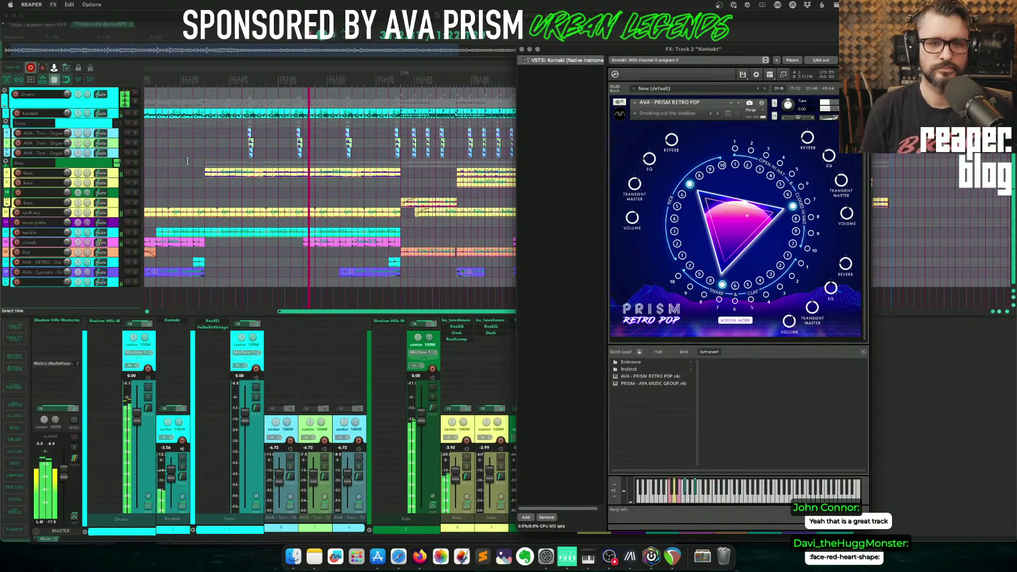
{"action": "left_click", "coordinate": [149, 397]}
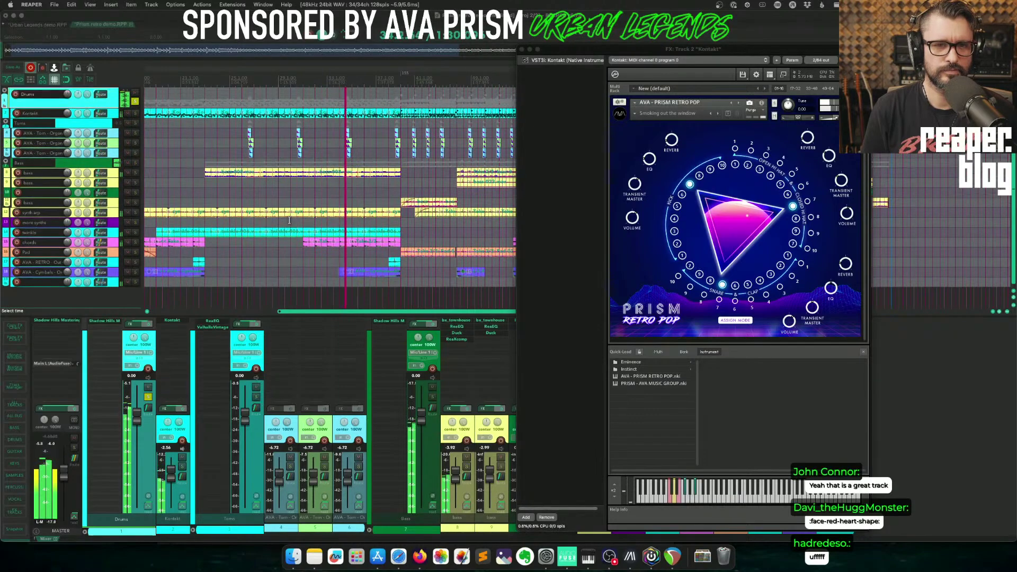
{"action": "left_click", "coordinate": [256, 398]}
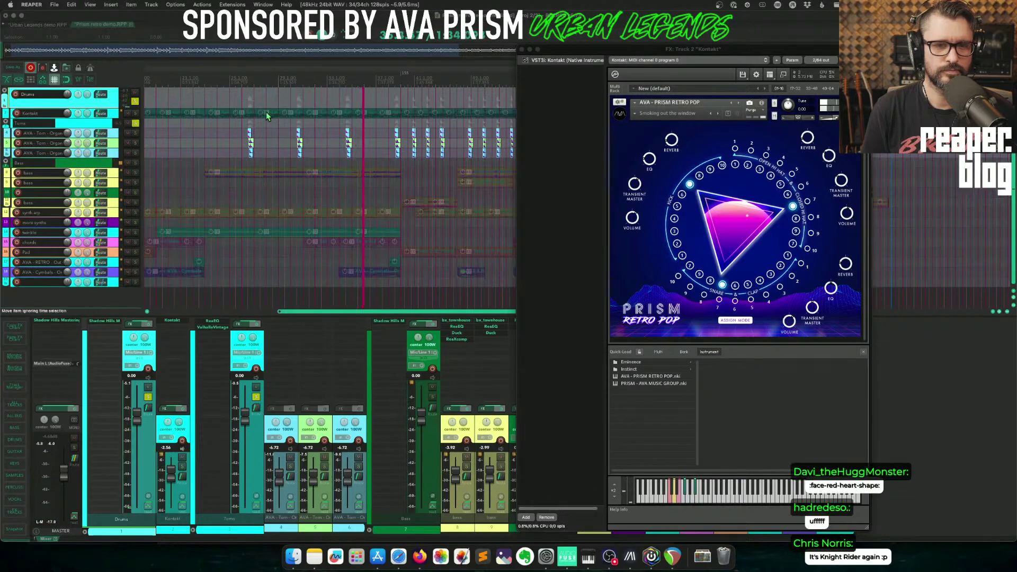
{"action": "left_click", "coordinate": [135, 113]}
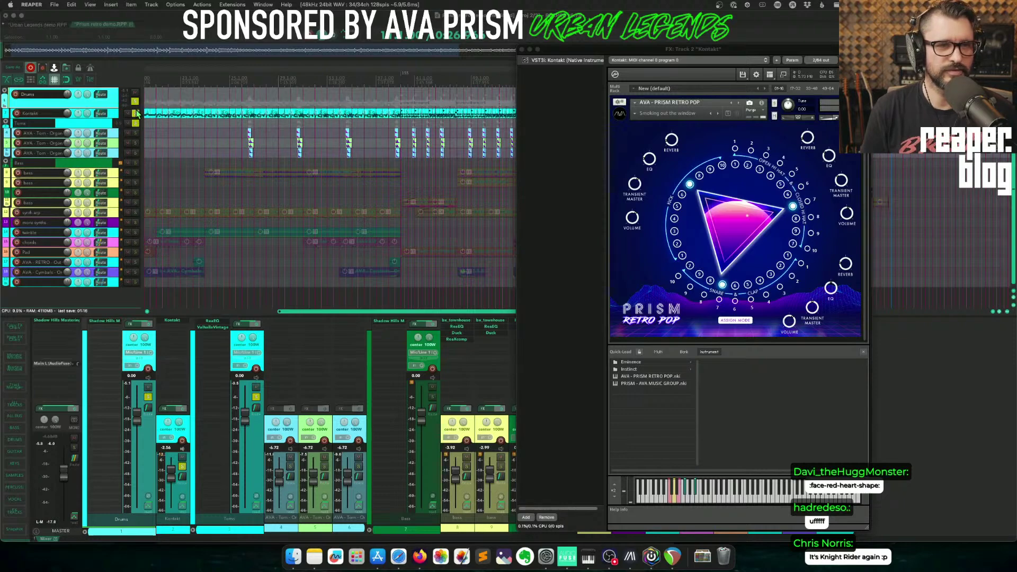
Play the soloed drums from an earlier section and examine the tom hits on the three AVA tom tracks.
{"action": "scroll", "coordinate": [322, 101], "scroll_direction": "left", "scroll_amount": 5}
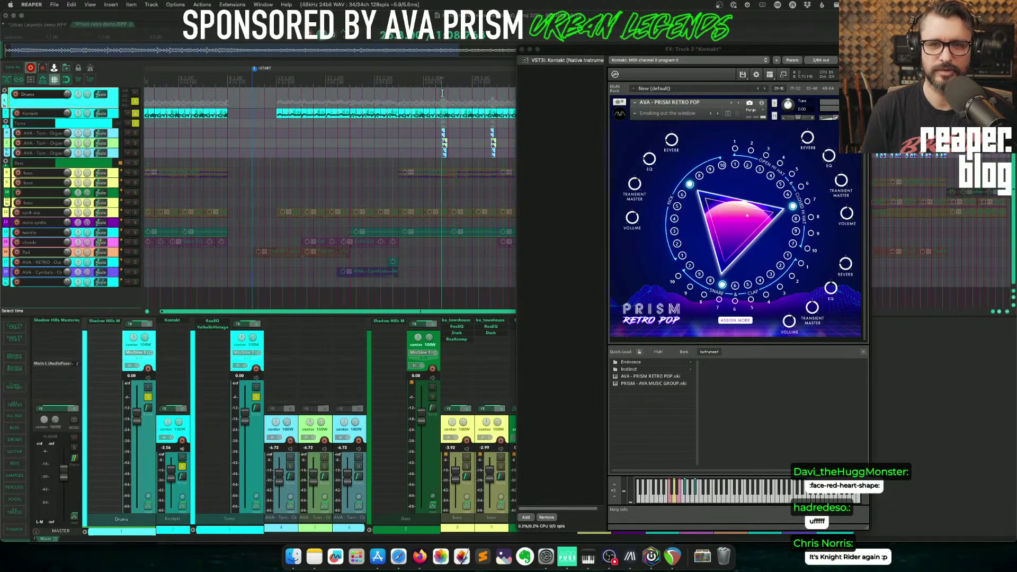
{"action": "key", "text": "space"}
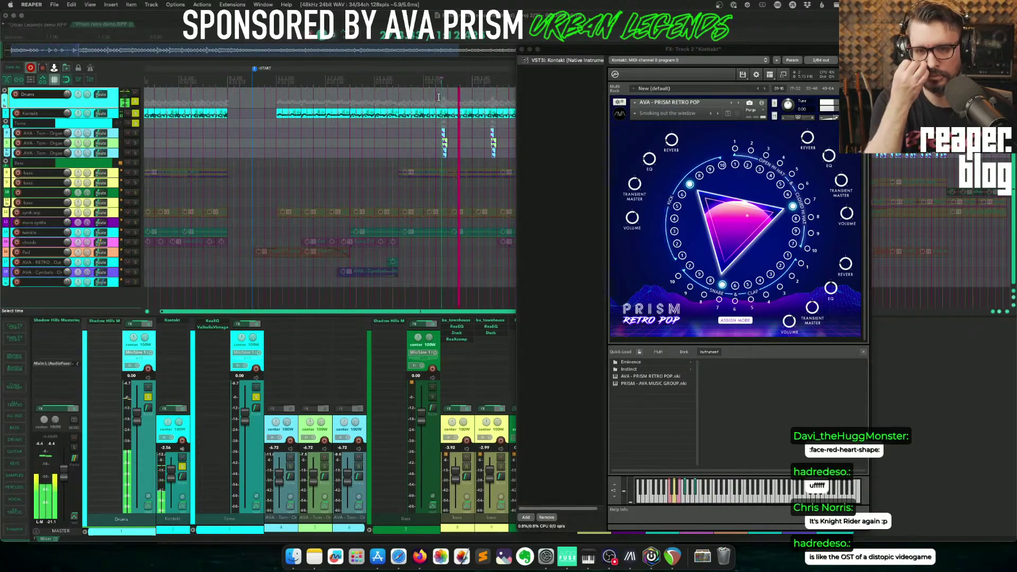
{"action": "scroll", "coordinate": [389, 181], "scroll_direction": "up", "scroll_amount": 6}
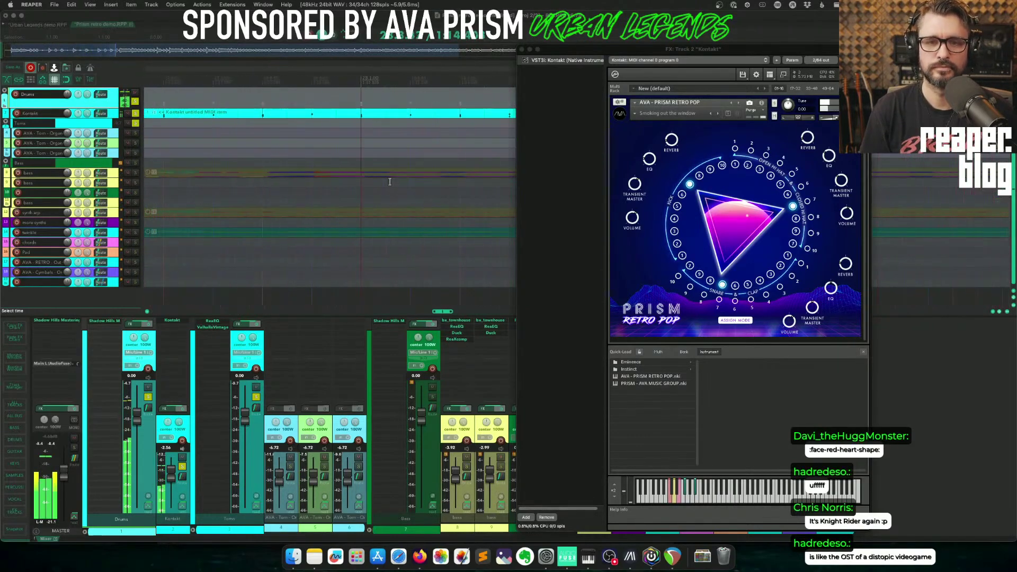
{"action": "scroll", "coordinate": [390, 181], "scroll_direction": "down", "scroll_amount": 3}
{"action": "scroll", "coordinate": [381, 186], "scroll_direction": "down", "scroll_amount": 4}
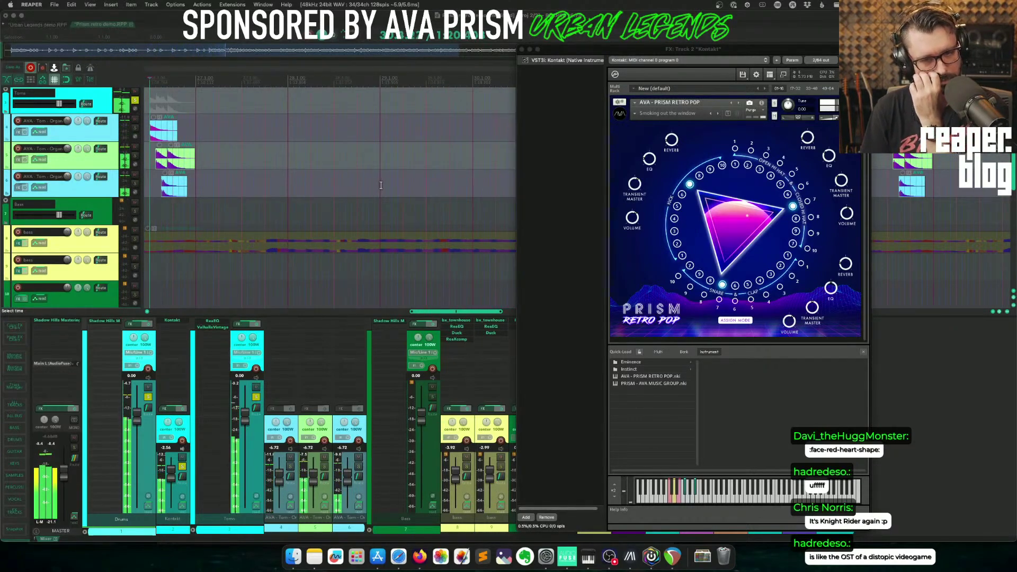
{"action": "scroll", "coordinate": [377, 200], "scroll_direction": "down", "scroll_amount": 3}
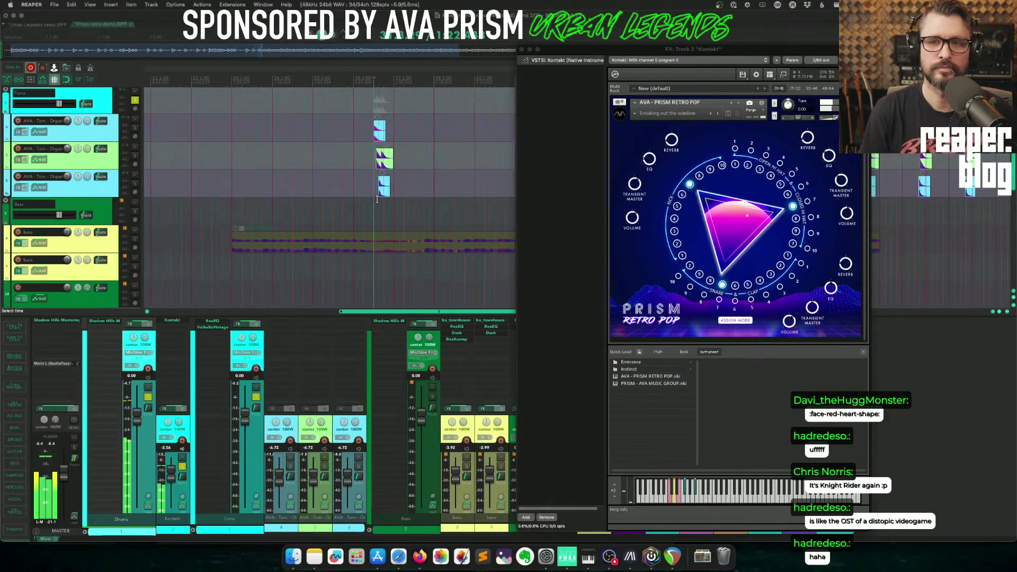
Audition drum combinations by rotating the Prism Retro Pop triangle through several positions, then close the Kontakt window.
{"action": "left_click_drag", "start_coordinate": [646, 47], "coordinate": [237, 59]}
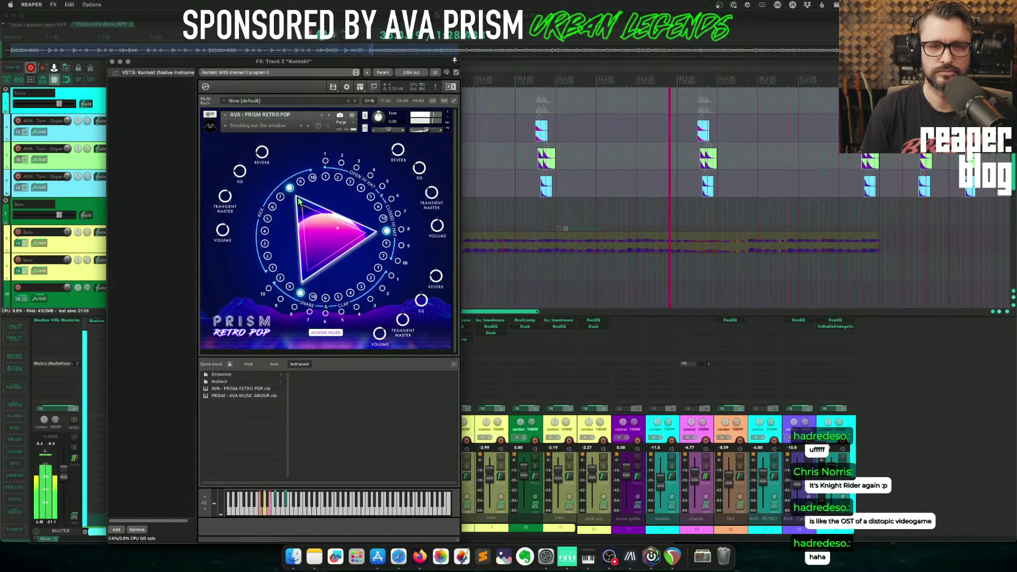
{"action": "left_click_drag", "start_coordinate": [300, 199], "coordinate": [308, 197]}
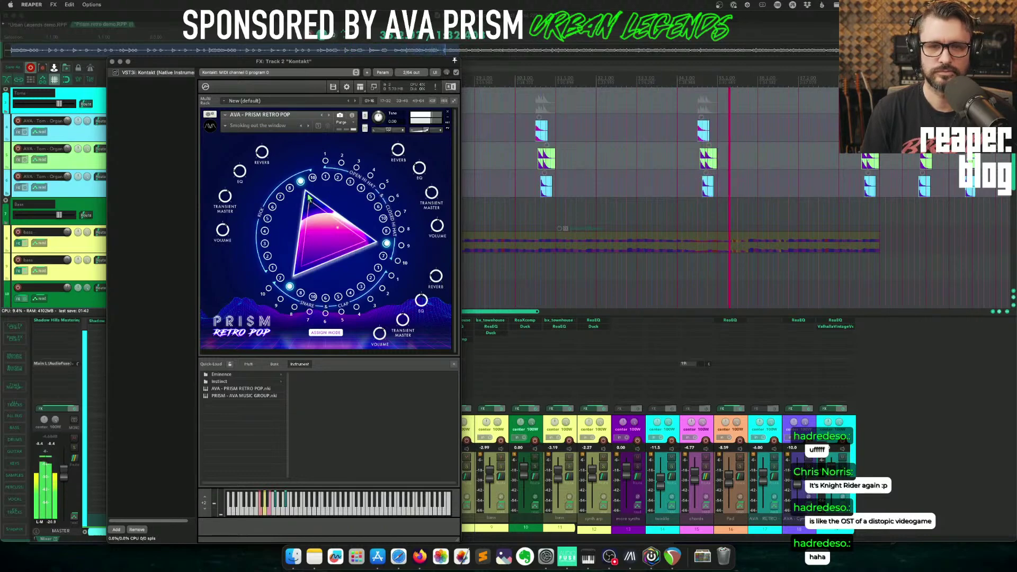
{"action": "left_click_drag", "start_coordinate": [309, 198], "coordinate": [340, 193]}
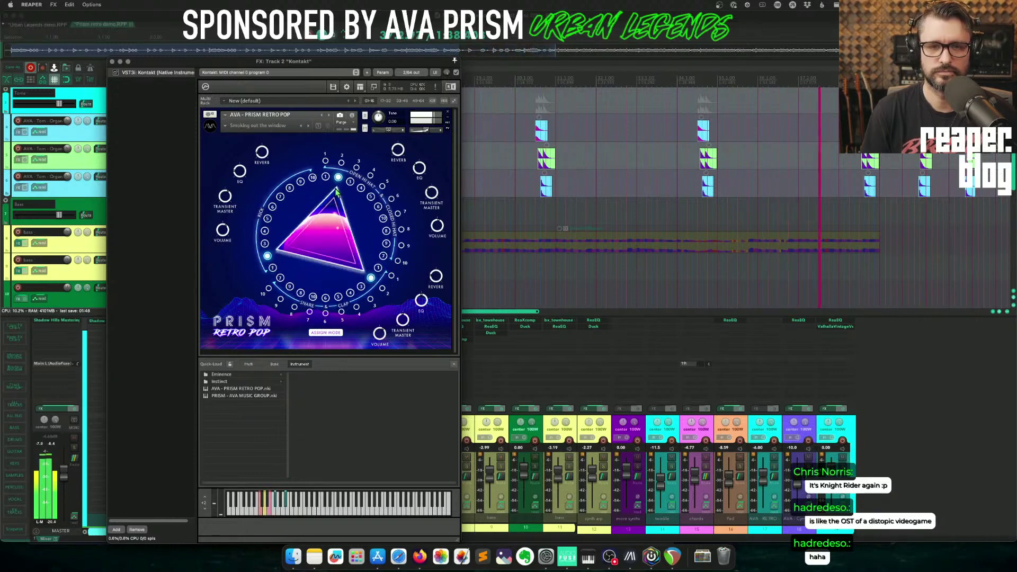
{"action": "left_click_drag", "start_coordinate": [339, 192], "coordinate": [358, 201]}
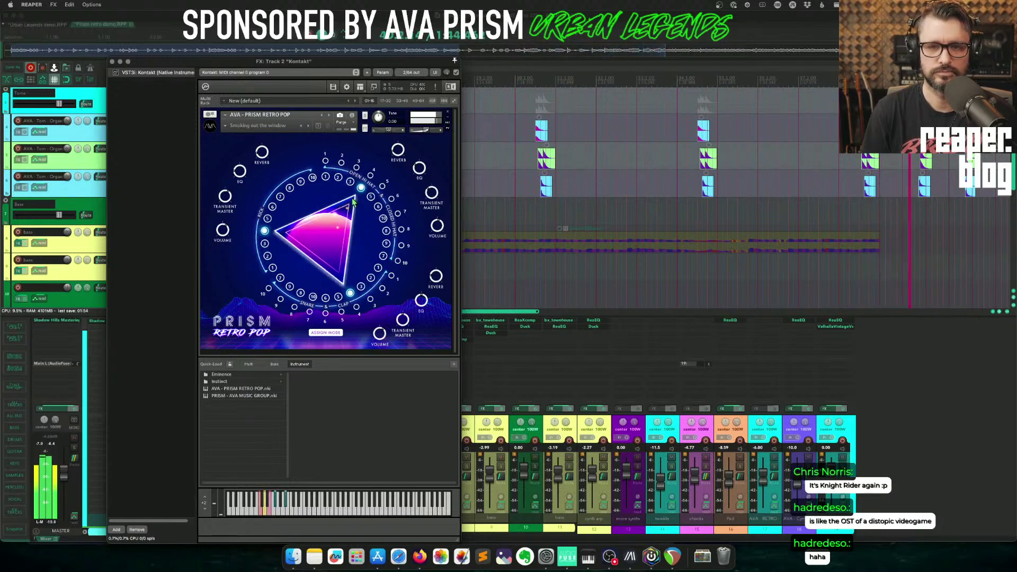
{"action": "left_click_drag", "start_coordinate": [360, 206], "coordinate": [365, 220]}
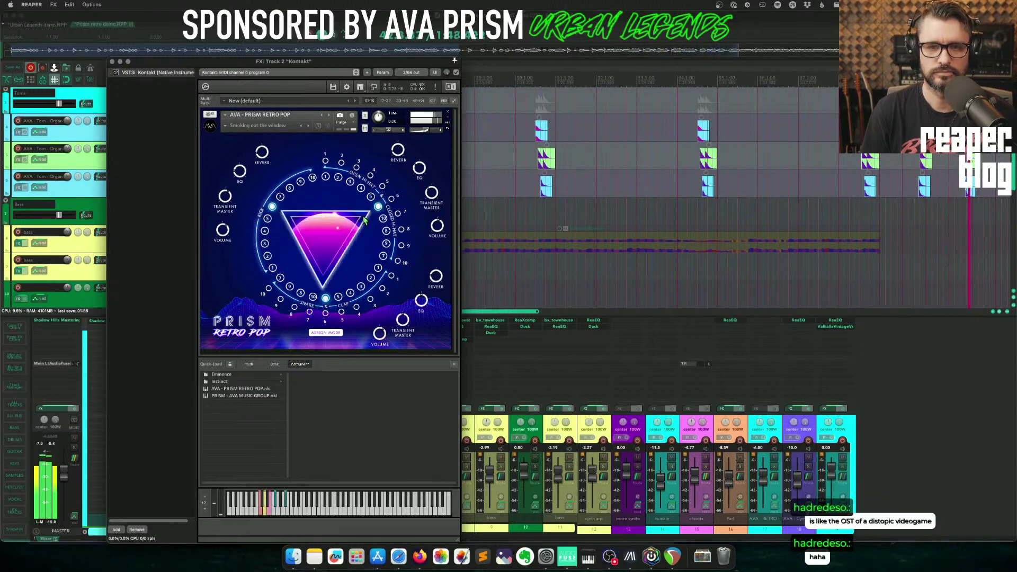
{"action": "left_click_drag", "start_coordinate": [281, 212], "coordinate": [311, 185]}
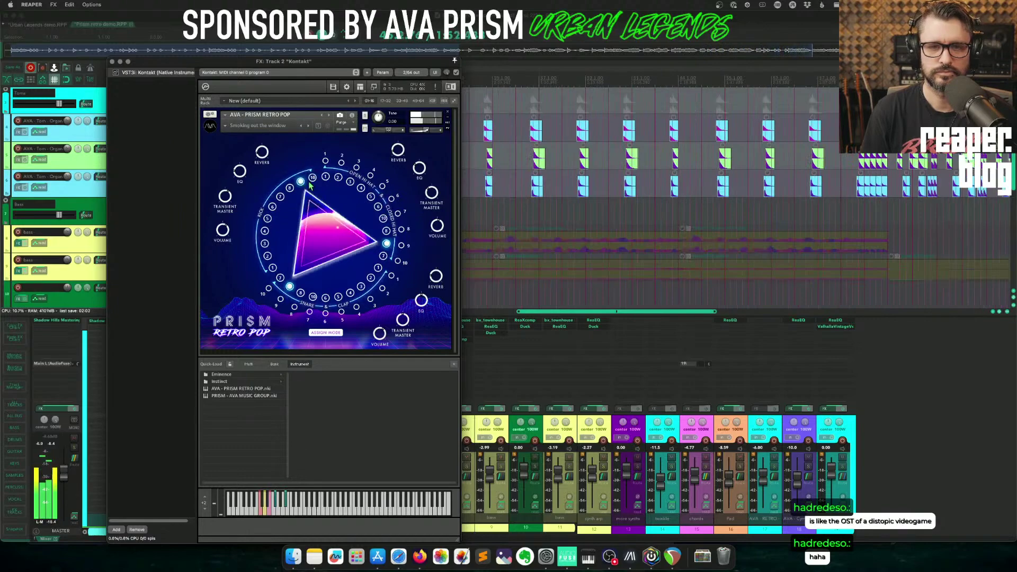
{"action": "left_click", "coordinate": [112, 61]}
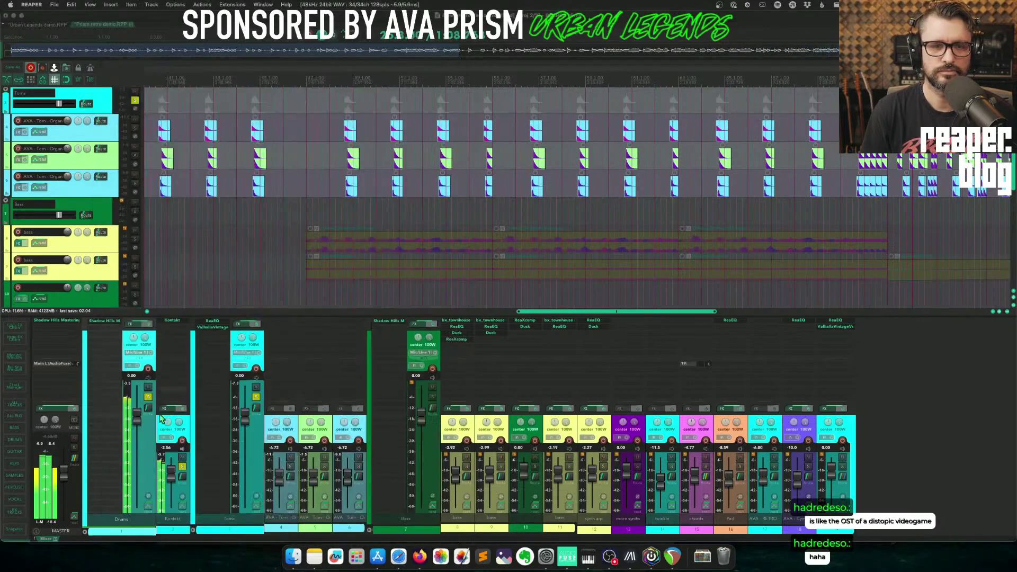
Clear the drum solos and play the full mix around the section where the tom hits become more frequent.
{"action": "scroll", "coordinate": [581, 89], "scroll_direction": "down", "scroll_amount": 5}
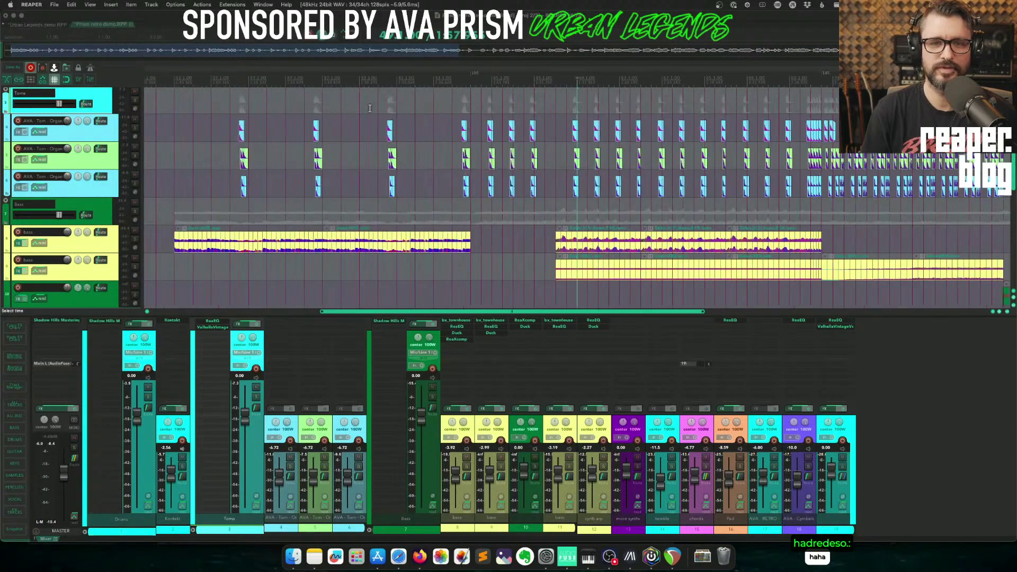
{"action": "scroll", "coordinate": [580, 88], "scroll_direction": "up", "scroll_amount": 3}
{"action": "key", "text": "space"}
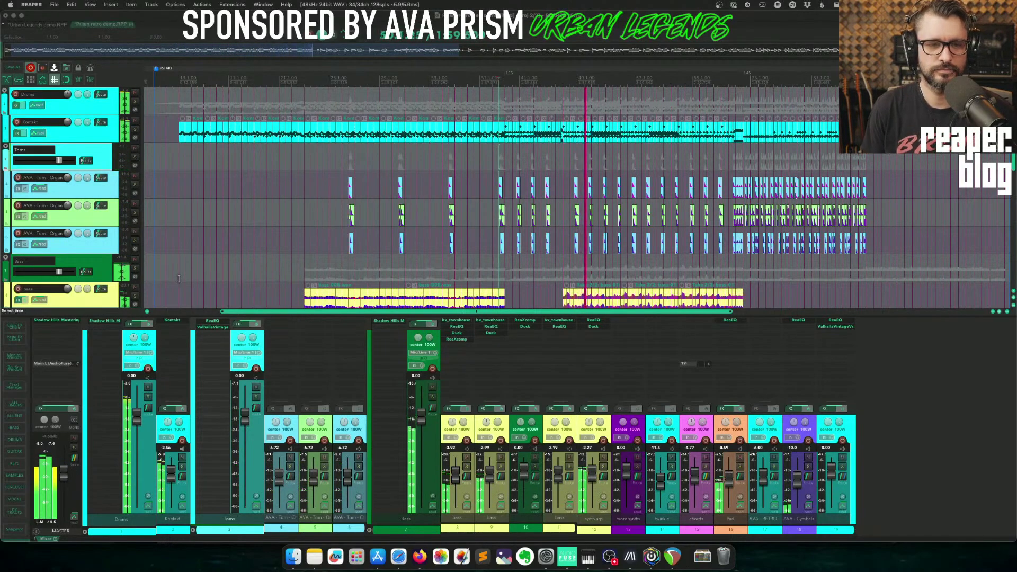
Reopen Kontakt on the drum track and rotate the Prism Retro Pop triangle to kick 7 during playback.
{"action": "left_click", "coordinate": [172, 321]}
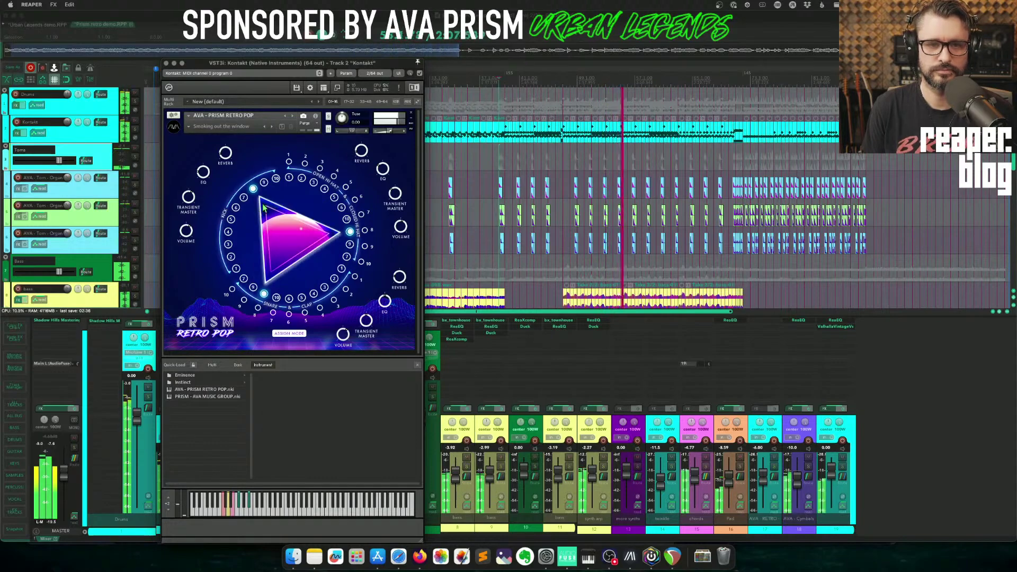
{"action": "left_click_drag", "start_coordinate": [266, 207], "coordinate": [258, 213]}
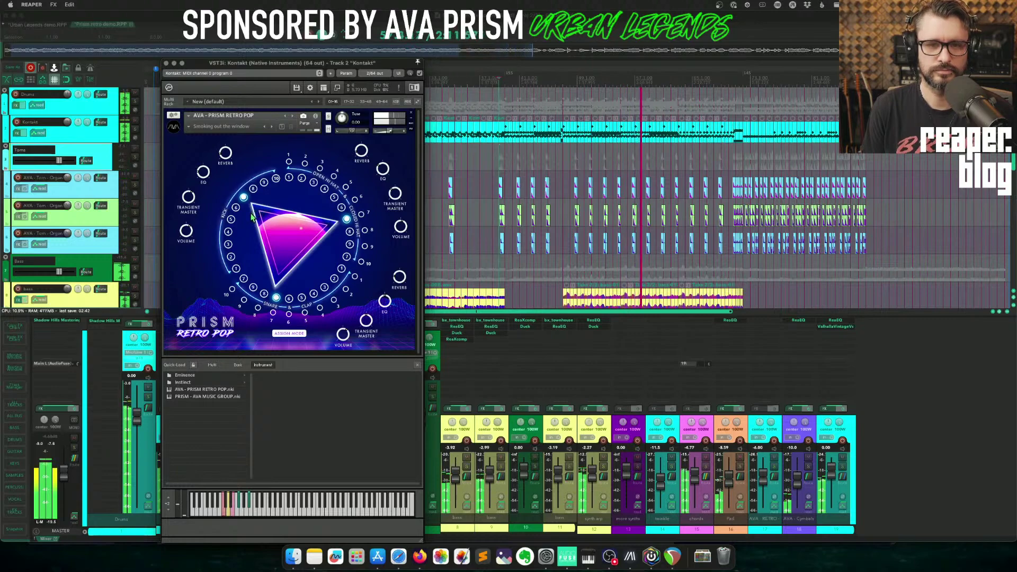
{"action": "mouse_move", "coordinate": [255, 210]}
{"action": "left_mouse_down"}
{"action": "mouse_move", "coordinate": [248, 225]}
{"action": "mouse_move", "coordinate": [253, 209]}
{"action": "left_mouse_up"}
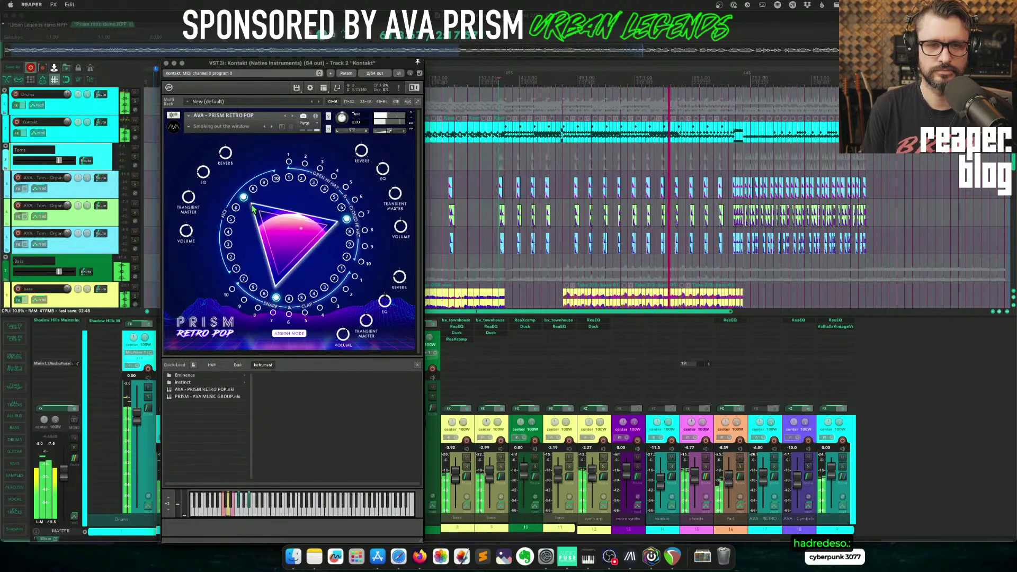
Close the Kontakt window and follow the full mix to the song's end, examining the tom, bass, synth, pad and cymbal tracks.
{"action": "left_click", "coordinate": [166, 64]}
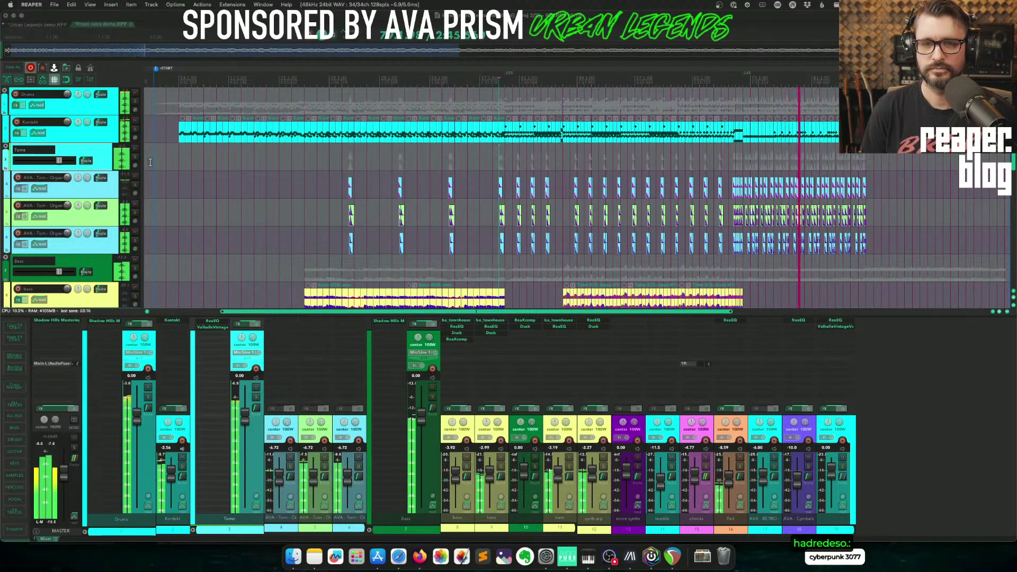
{"action": "scroll", "coordinate": [394, 157], "scroll_direction": "down", "scroll_amount": 3}
{"action": "scroll", "coordinate": [393, 156], "scroll_direction": "right", "scroll_amount": 5}
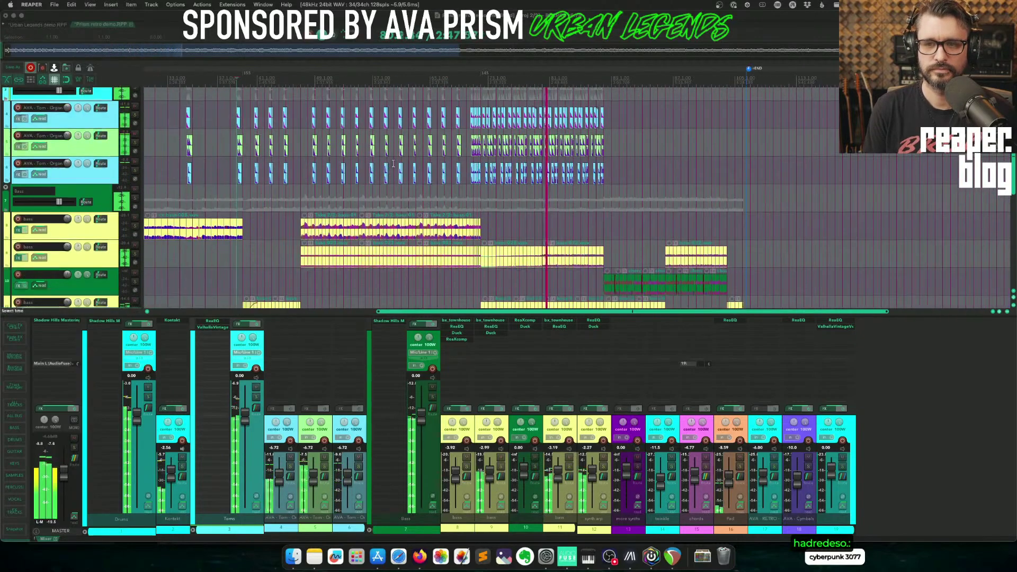
{"action": "scroll", "coordinate": [832, 179], "scroll_direction": "up", "scroll_amount": 2}
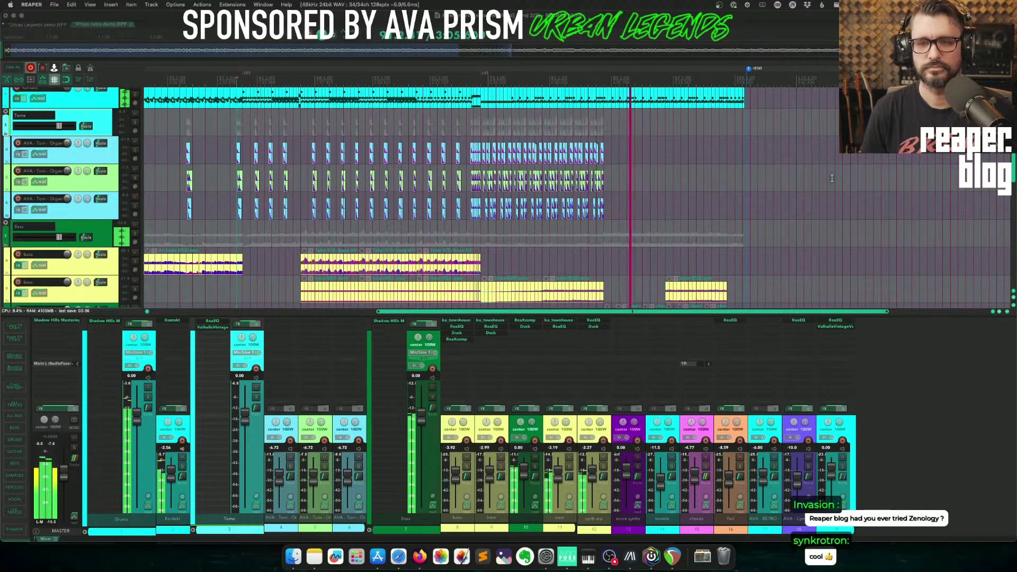
{"action": "scroll", "coordinate": [711, 243], "scroll_direction": "down", "scroll_amount": 5}
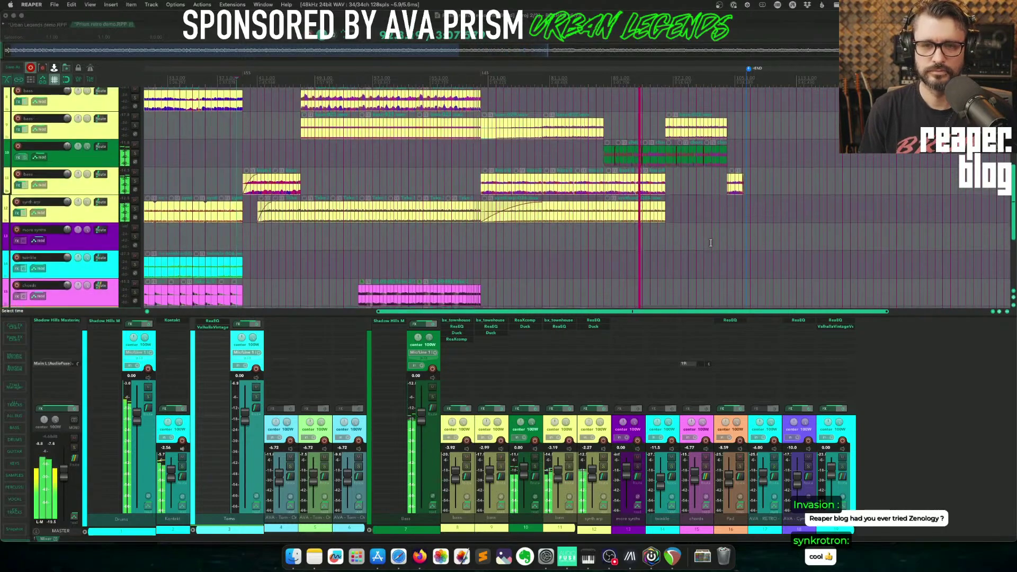
{"action": "scroll", "coordinate": [711, 242], "scroll_direction": "down", "scroll_amount": 4}
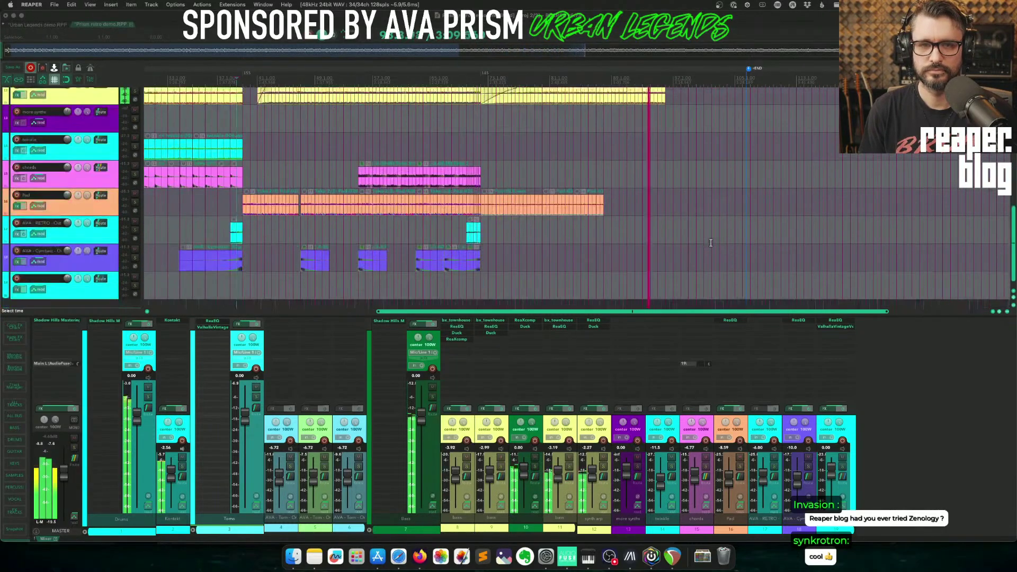
{"action": "scroll", "coordinate": [710, 243], "scroll_direction": "down", "scroll_amount": 1}
{"action": "scroll", "coordinate": [710, 243], "scroll_direction": "up", "scroll_amount": 9}
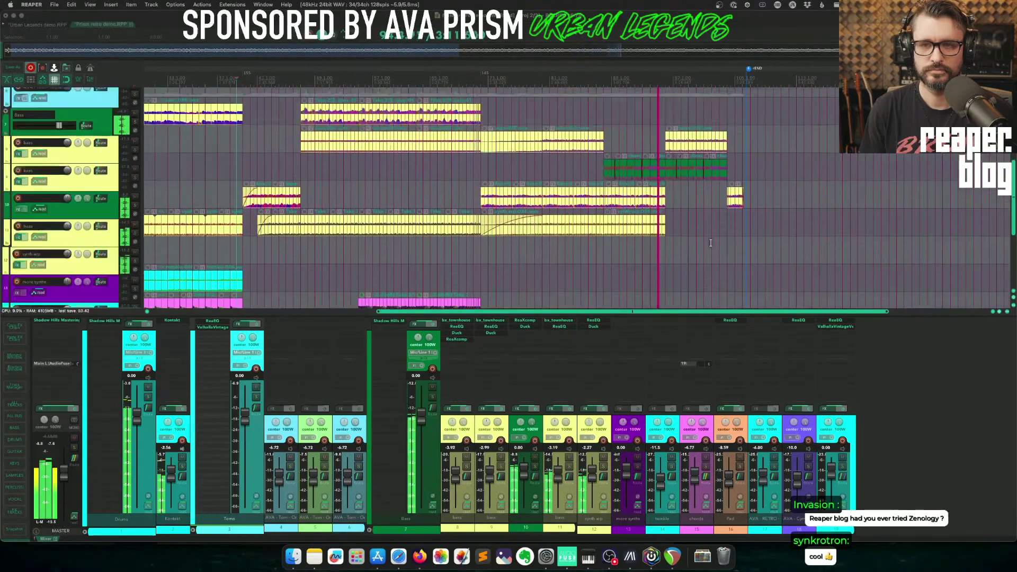
{"action": "scroll", "coordinate": [710, 243], "scroll_direction": "down", "scroll_amount": 5}
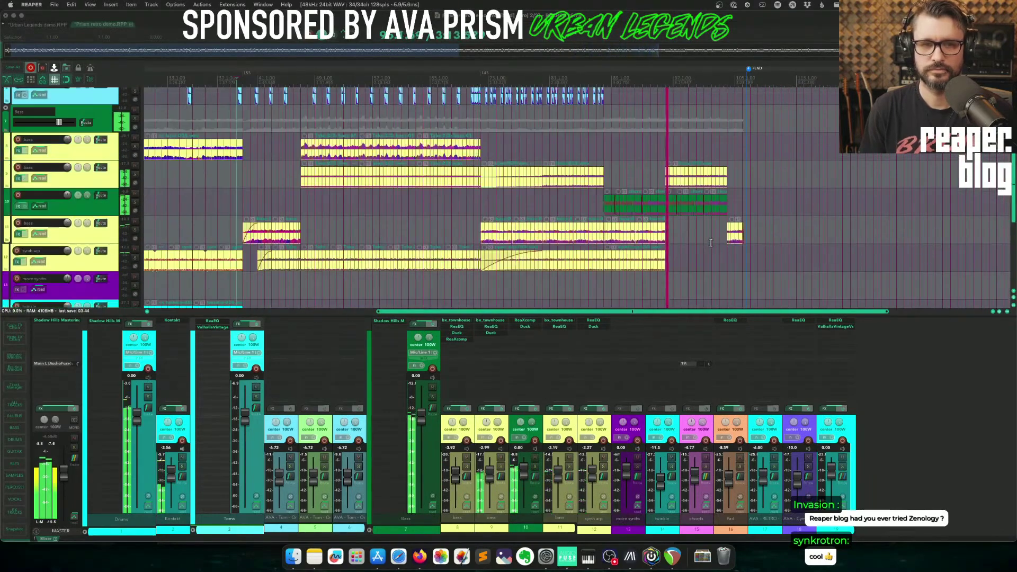
{"action": "scroll", "coordinate": [711, 243], "scroll_direction": "up", "scroll_amount": 2}
{"action": "scroll", "coordinate": [710, 242], "scroll_direction": "down", "scroll_amount": 1}
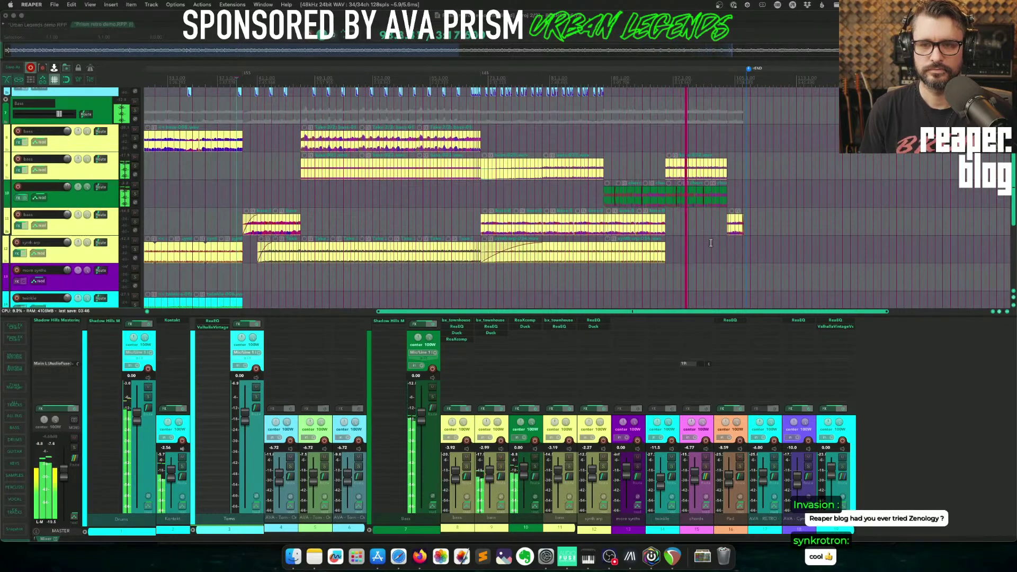
{"action": "scroll", "coordinate": [711, 243], "scroll_direction": "down", "scroll_amount": 1}
{"action": "scroll", "coordinate": [711, 243], "scroll_direction": "up", "scroll_amount": 3}
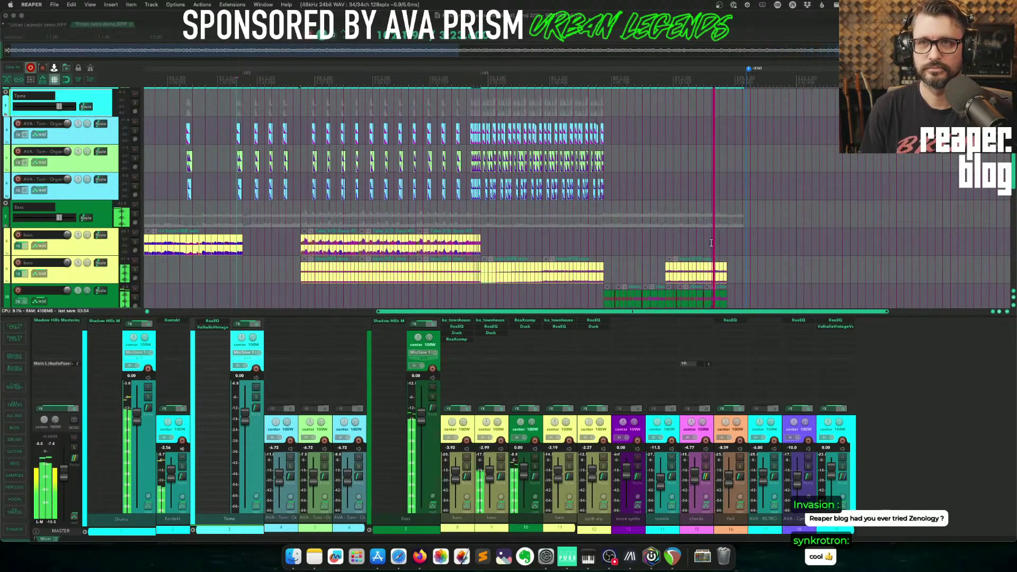
{"action": "scroll", "coordinate": [711, 242], "scroll_direction": "down", "scroll_amount": 1}
{"action": "scroll", "coordinate": [711, 242], "scroll_direction": "down", "scroll_amount": 1}
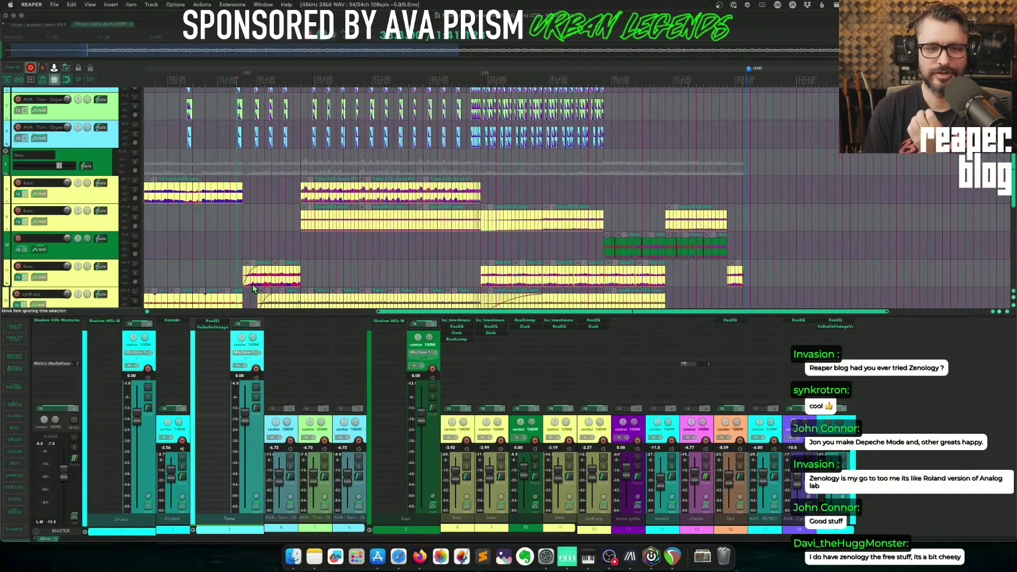
View Prism Retro Pop again in the drum track's Kontakt window, close it, and examine the chords, pad, RETRO and cymbal tracks.
{"action": "left_click", "coordinate": [176, 323]}
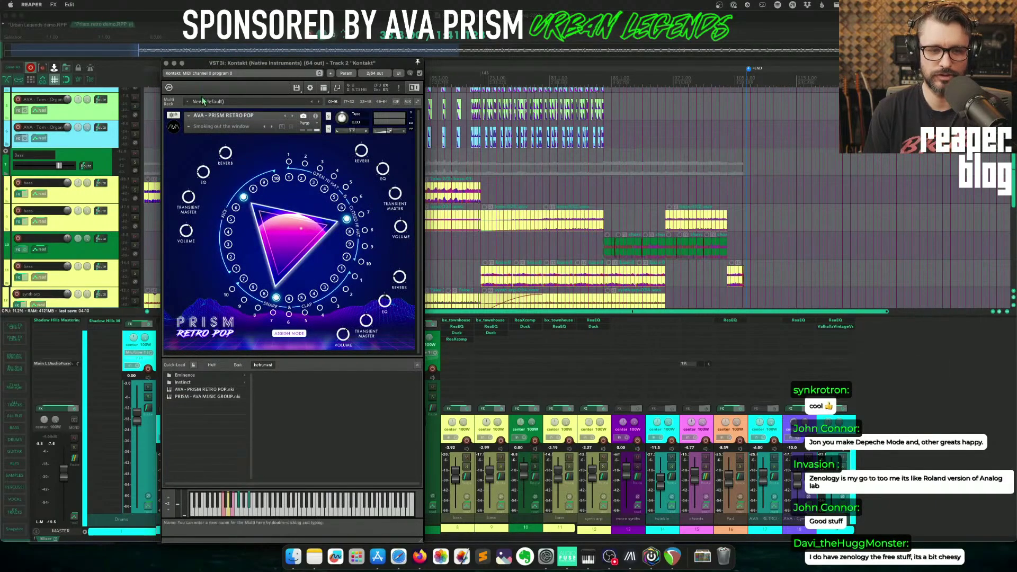
{"action": "left_click", "coordinate": [166, 63]}
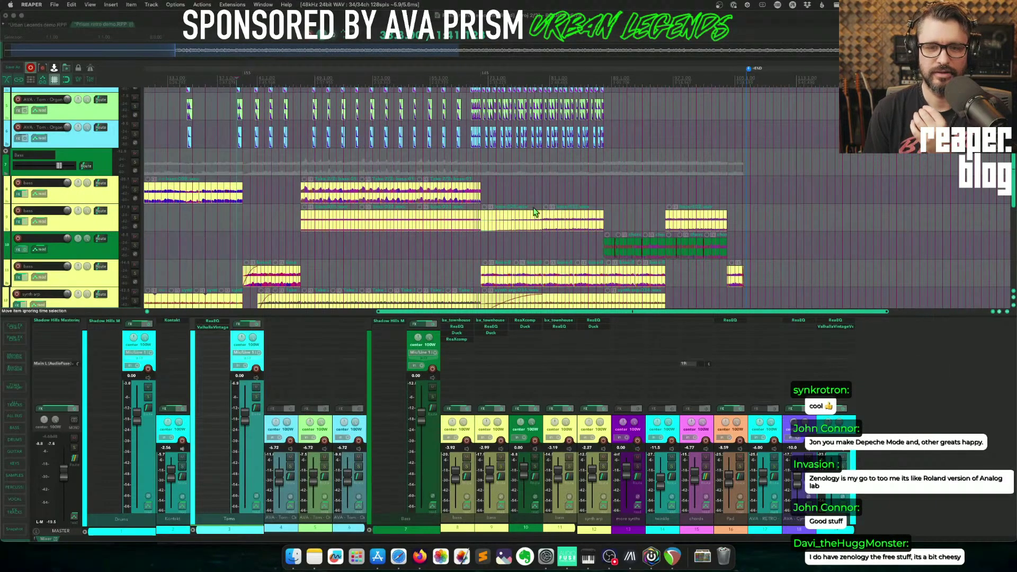
{"action": "scroll", "coordinate": [538, 210], "scroll_direction": "down", "scroll_amount": 4}
{"action": "scroll", "coordinate": [545, 208], "scroll_direction": "down", "scroll_amount": 1}
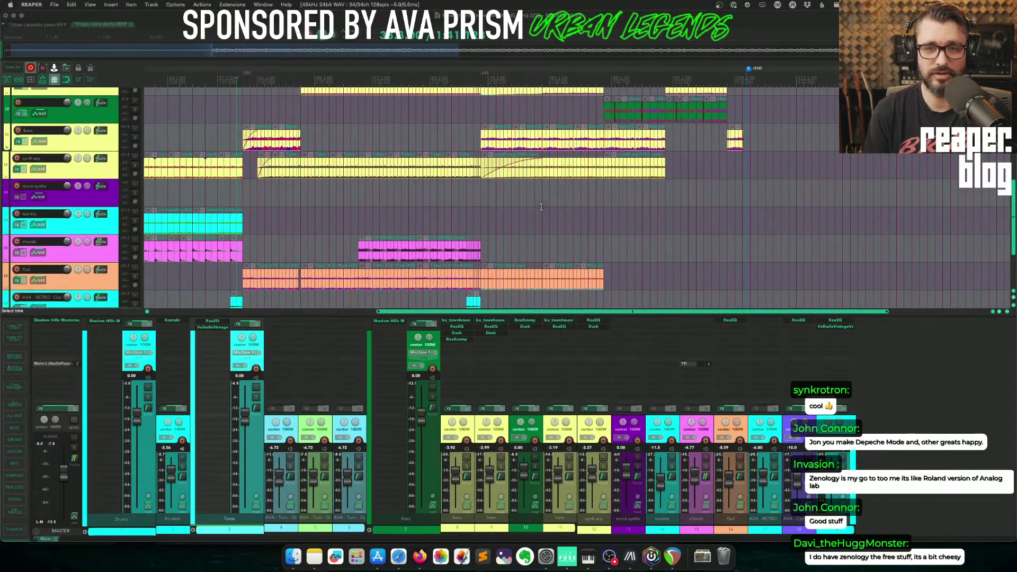
{"action": "scroll", "coordinate": [499, 207], "scroll_direction": "down", "scroll_amount": 3}
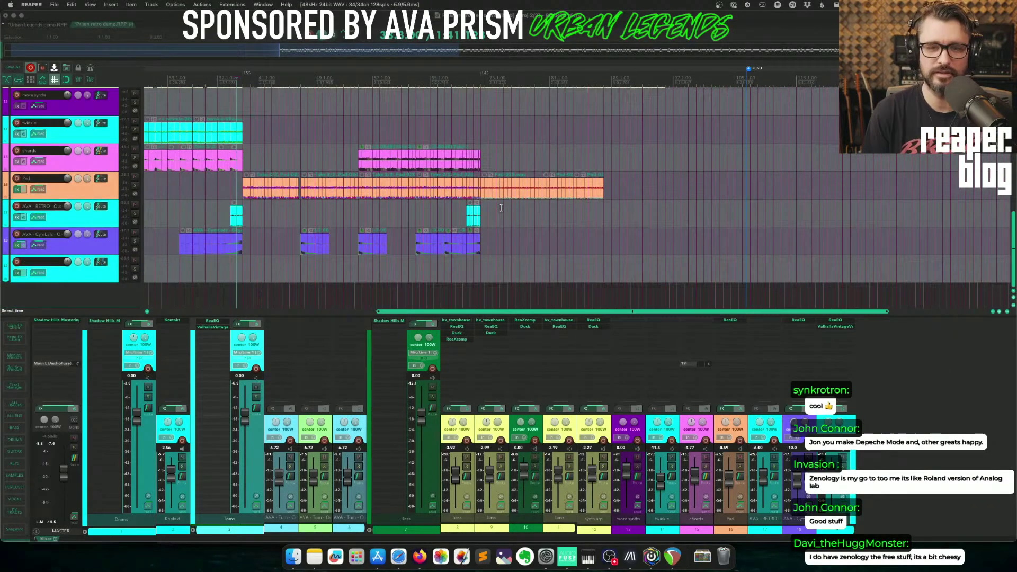
Solo the AVA Cymbals track, play a short passage of it, and clear the solo.
{"action": "scroll", "coordinate": [439, 224], "scroll_direction": "up", "scroll_amount": 5}
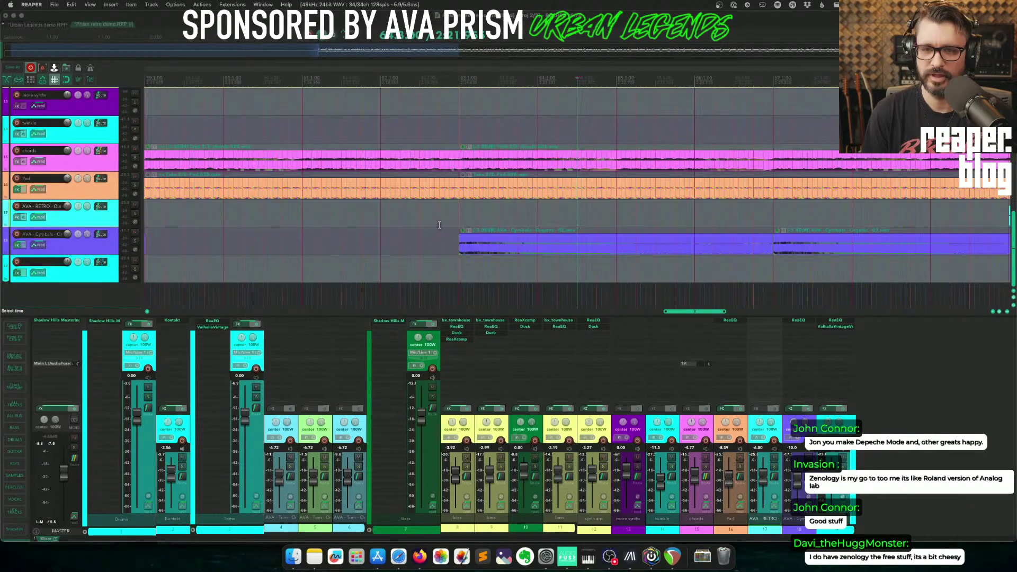
{"action": "left_click", "coordinate": [135, 243]}
{"action": "key", "text": "space"}
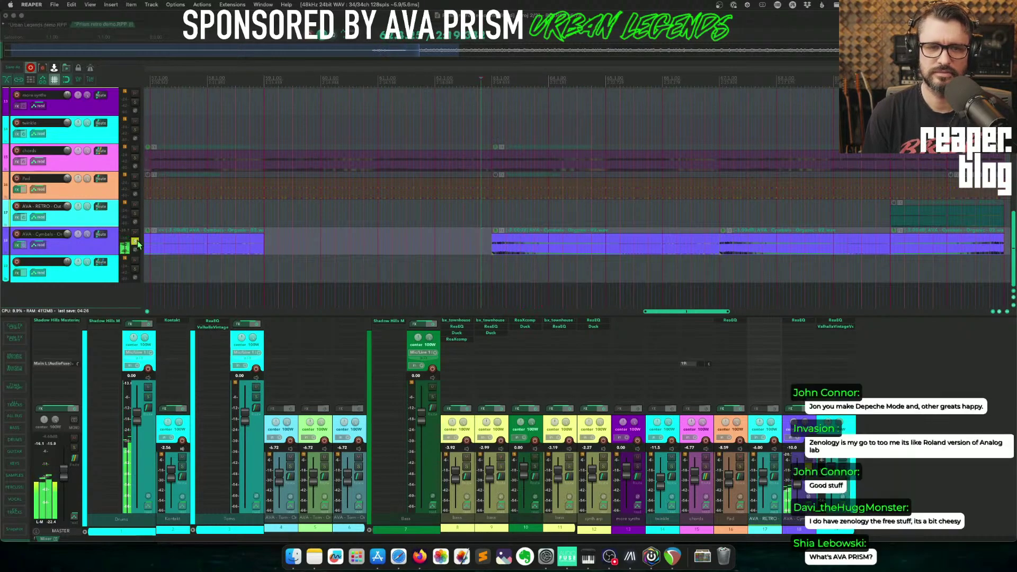
{"action": "key", "text": "space"}
{"action": "left_click", "coordinate": [135, 243]}
Play the full mix through the transition where the tom hits become dense and the RETRO item ends.
{"action": "scroll", "coordinate": [368, 238], "scroll_direction": "down", "scroll_amount": 5}
{"action": "scroll", "coordinate": [581, 239], "scroll_direction": "down", "scroll_amount": 4}
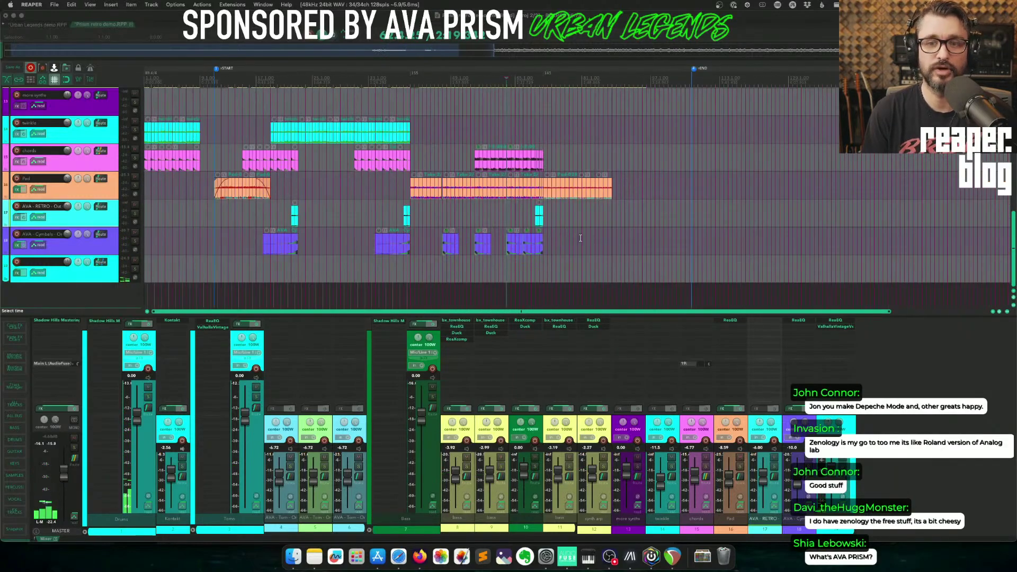
{"action": "scroll", "coordinate": [472, 155], "scroll_direction": "down", "scroll_amount": 3}
{"action": "scroll", "coordinate": [535, 84], "scroll_direction": "up", "scroll_amount": 5}
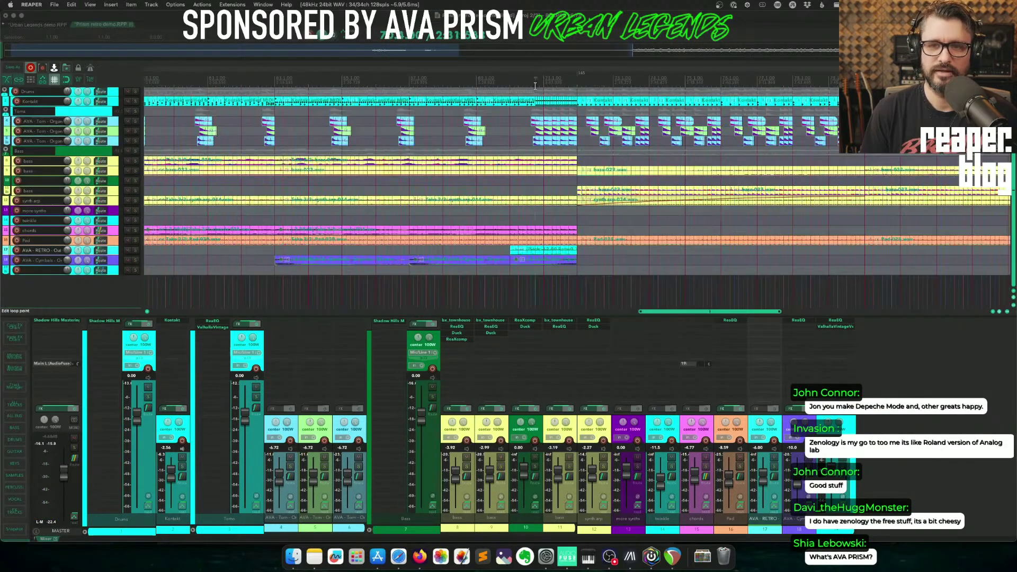
{"action": "key", "text": "space"}
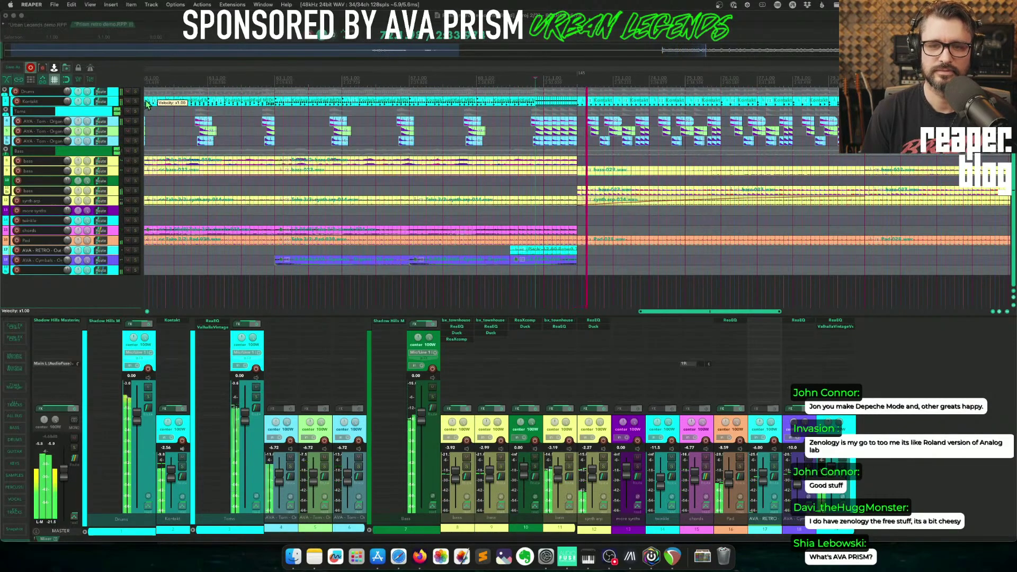
Solo the synth arp track, play it just before the section change, and clear the solo.
{"action": "scroll", "coordinate": [496, 199], "scroll_direction": "up", "scroll_amount": 3}
{"action": "scroll", "coordinate": [546, 202], "scroll_direction": "up", "scroll_amount": 5}
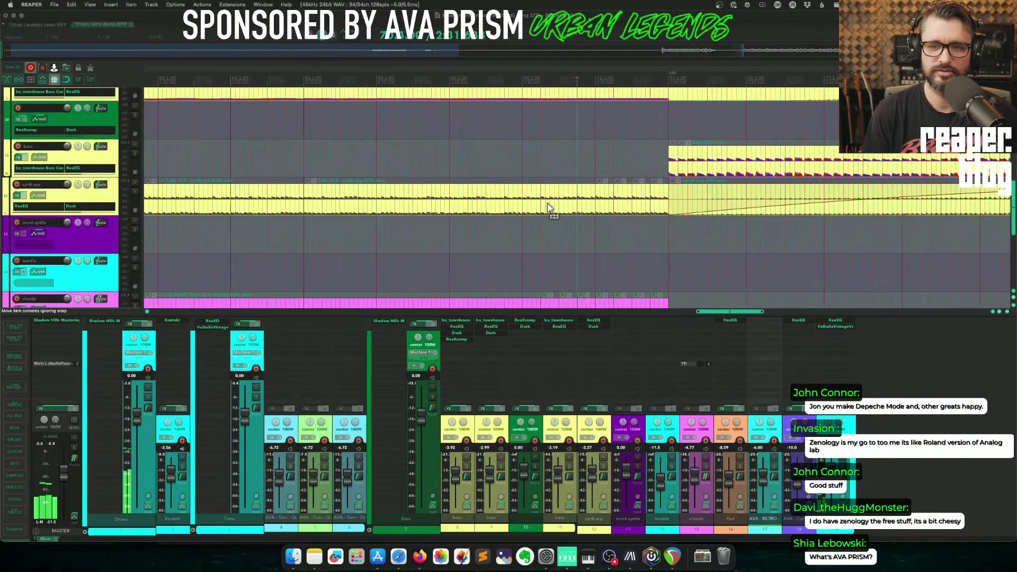
{"action": "left_click", "coordinate": [135, 192]}
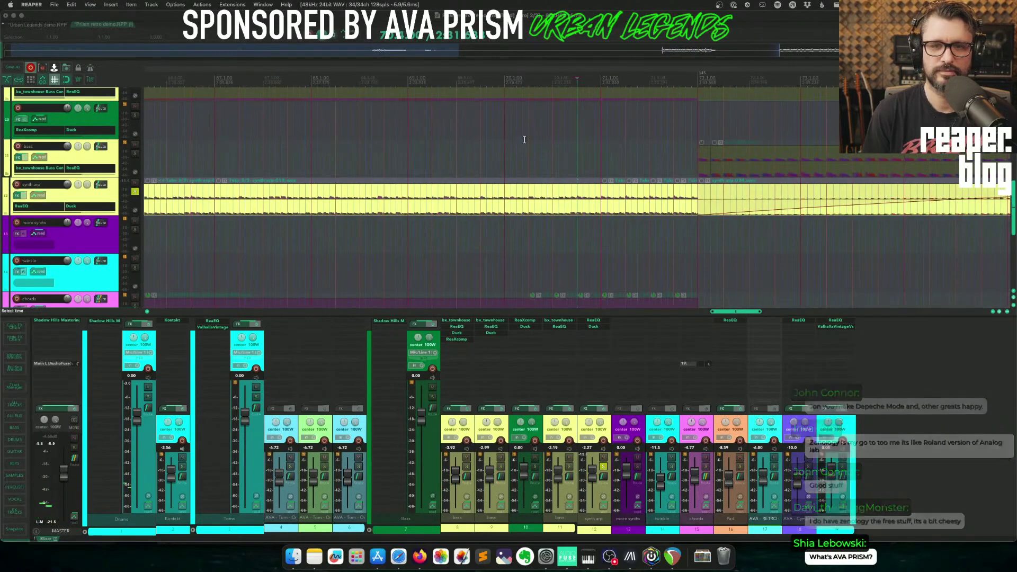
{"action": "left_click", "coordinate": [548, 150]}
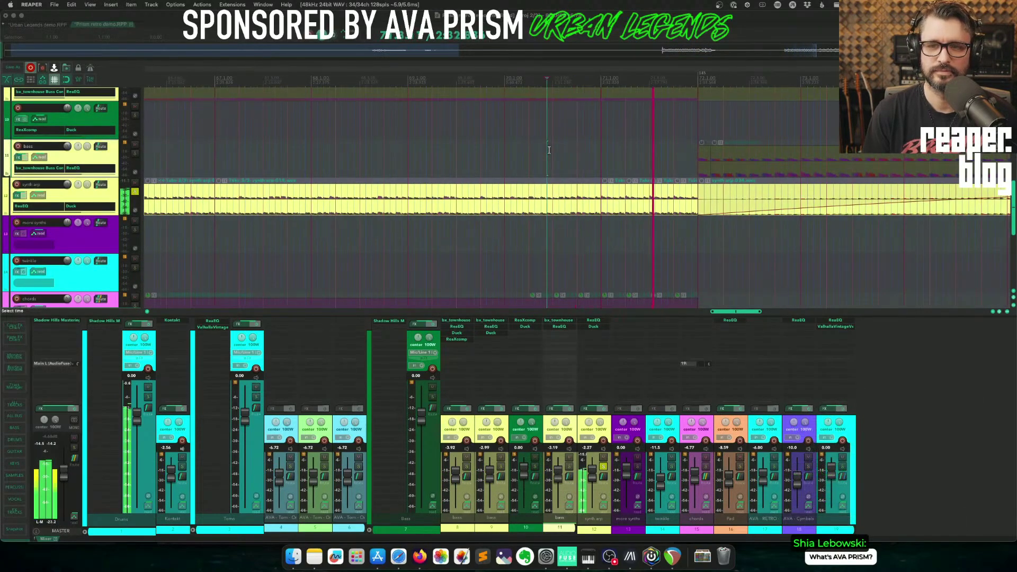
{"action": "key", "text": "space"}
{"action": "scroll", "coordinate": [395, 157], "scroll_direction": "down", "scroll_amount": 1}
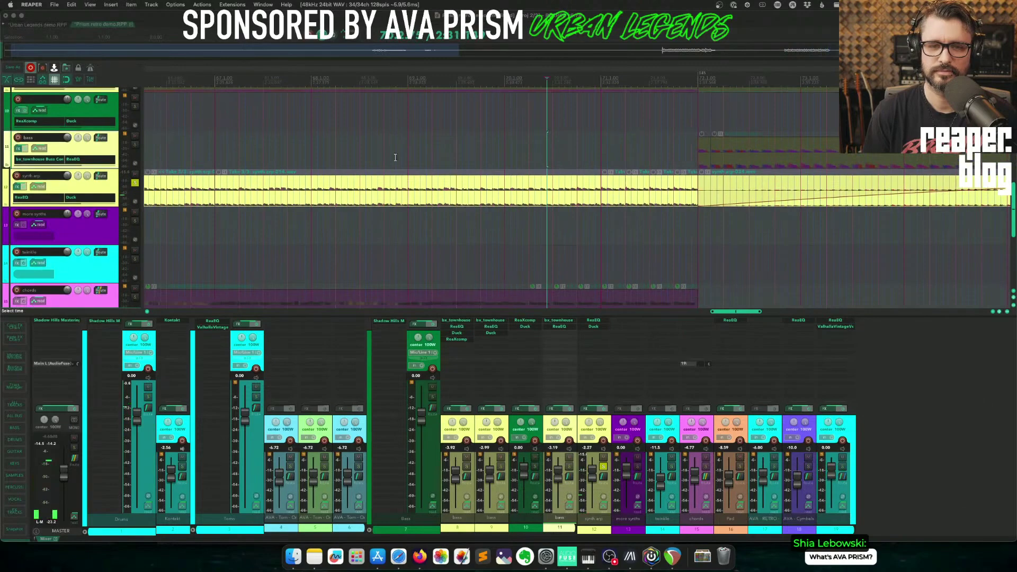
{"action": "left_click", "coordinate": [135, 182]}
Solo the chords track, play its final bars before the section change, and clear the solo.
{"action": "scroll", "coordinate": [196, 217], "scroll_direction": "down", "scroll_amount": 3}
{"action": "left_click", "coordinate": [135, 202]}
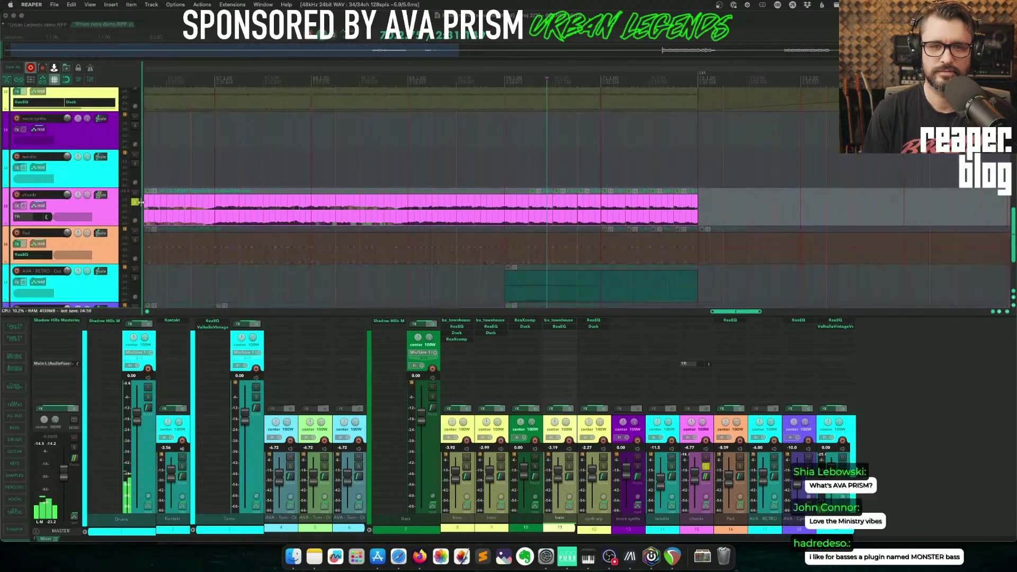
{"action": "left_click", "coordinate": [529, 169]}
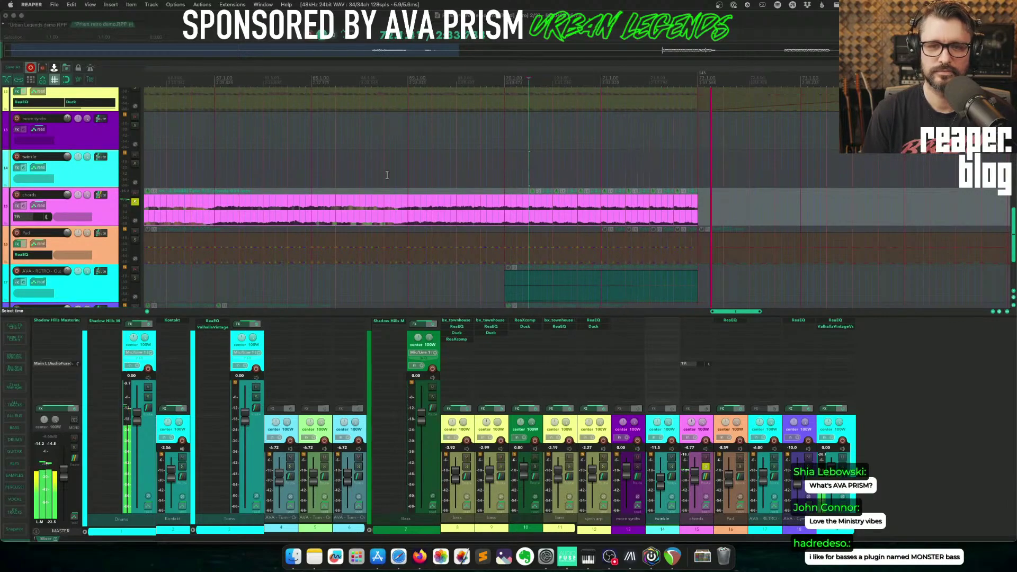
{"action": "left_click", "coordinate": [135, 201]}
{"action": "scroll", "coordinate": [460, 186], "scroll_direction": "down", "scroll_amount": 3}
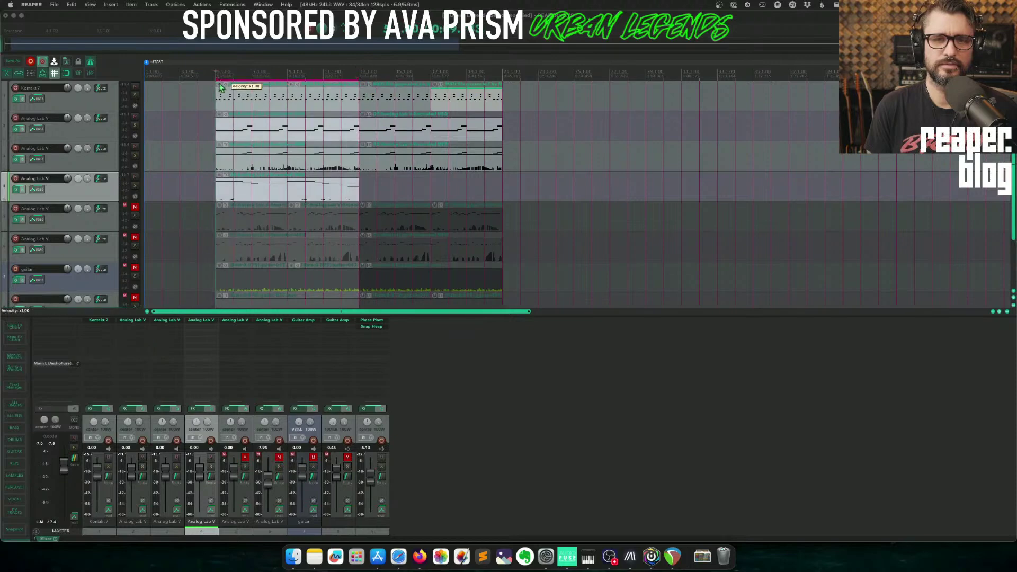
Play the looped section of the Urban Legends project and solo Kontakt 7 alongside the ducked Analog Lab V track.
{"action": "key", "text": "space"}
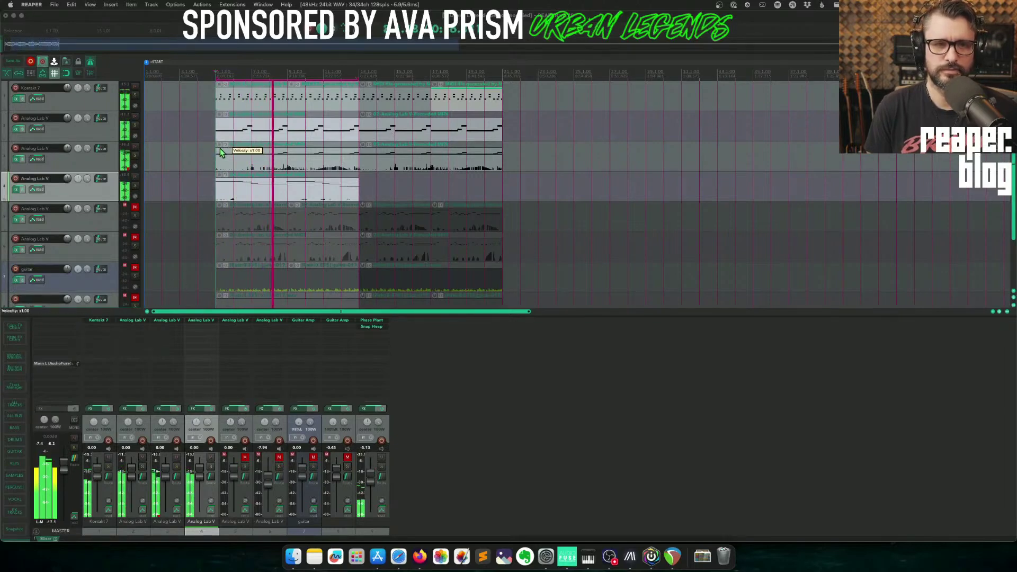
{"action": "left_click", "coordinate": [103, 103]}
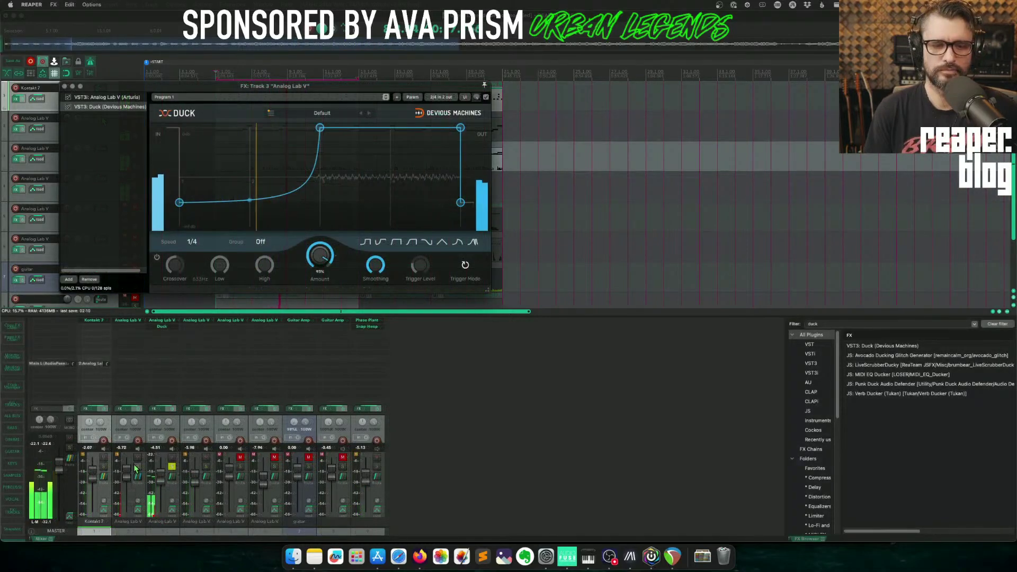
{"action": "left_click", "coordinate": [103, 467]}
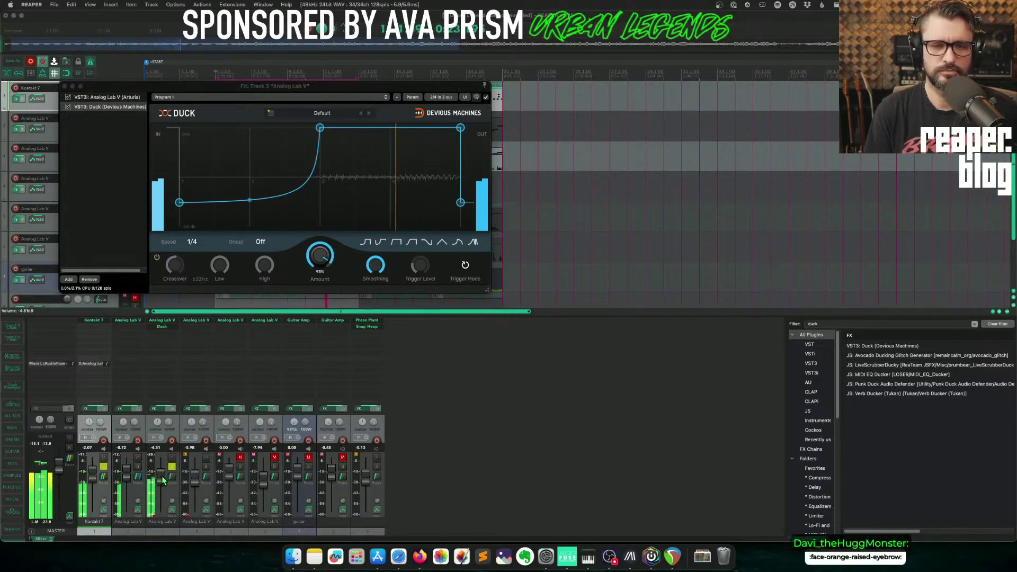
Lower the Duck amount on track 3 and audition several curve shapes, settling on the second preset shape with its curved early dip.
{"action": "left_click_drag", "start_coordinate": [320, 256], "coordinate": [320, 270]}
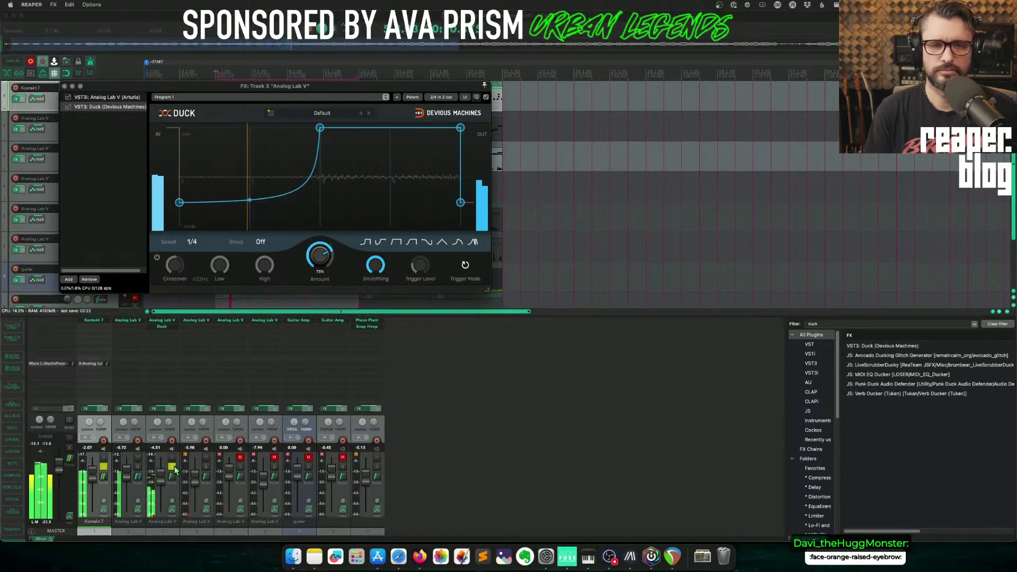
{"action": "left_click", "coordinate": [473, 241]}
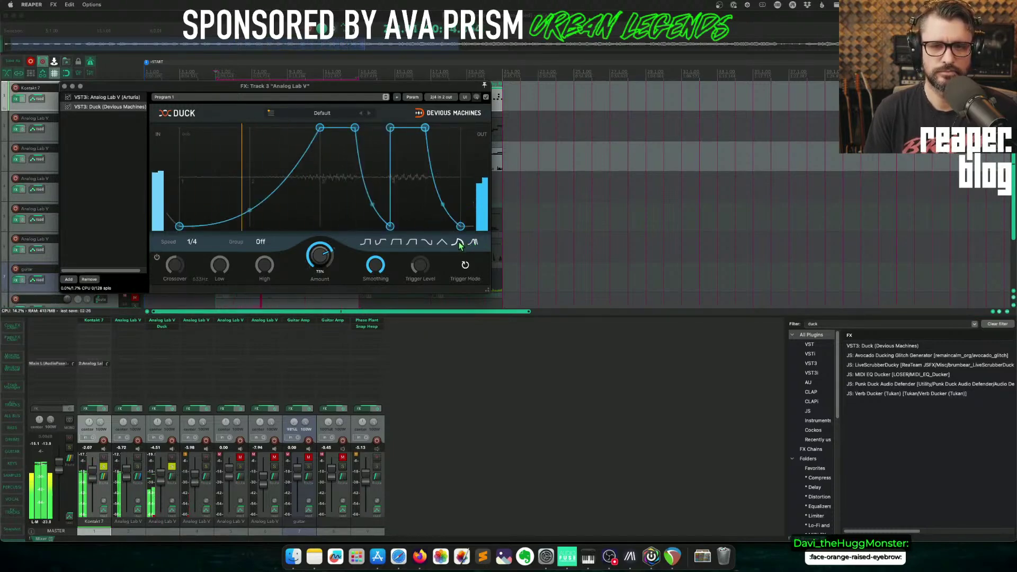
{"action": "left_click", "coordinate": [458, 242]}
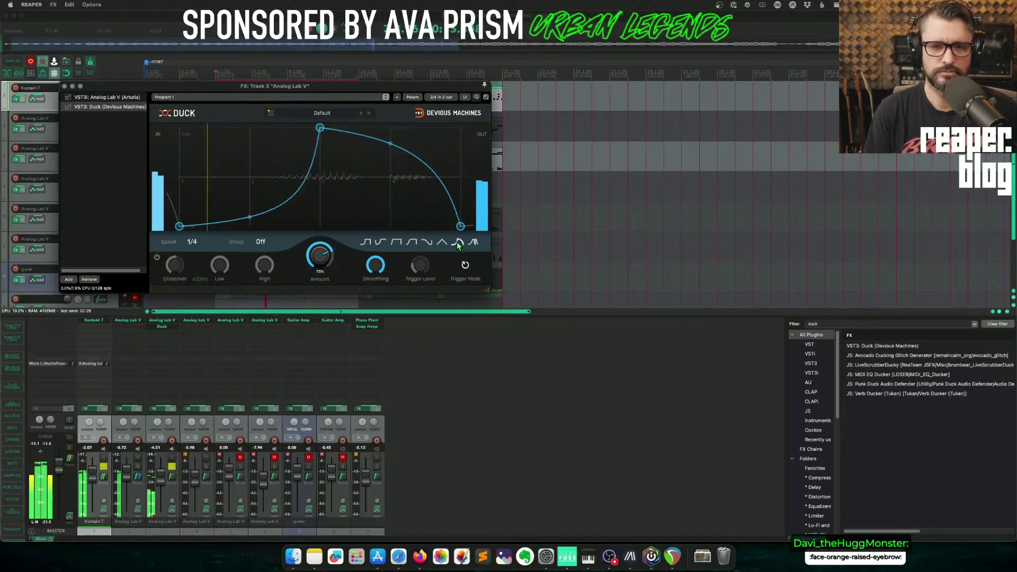
{"action": "left_click", "coordinate": [428, 243]}
{"action": "left_click", "coordinate": [410, 243]}
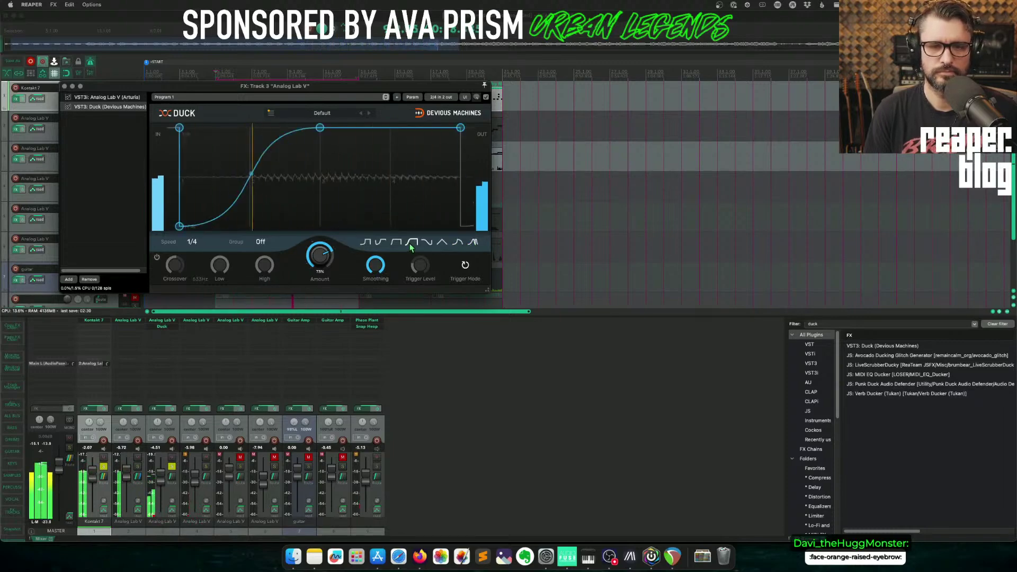
{"action": "left_click", "coordinate": [379, 244]}
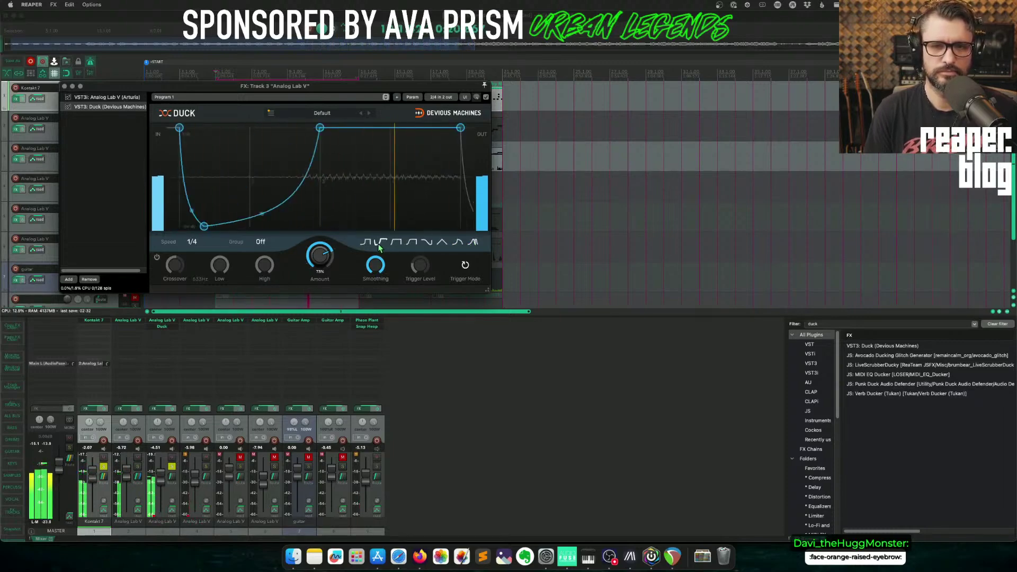
{"action": "left_click", "coordinate": [172, 469]}
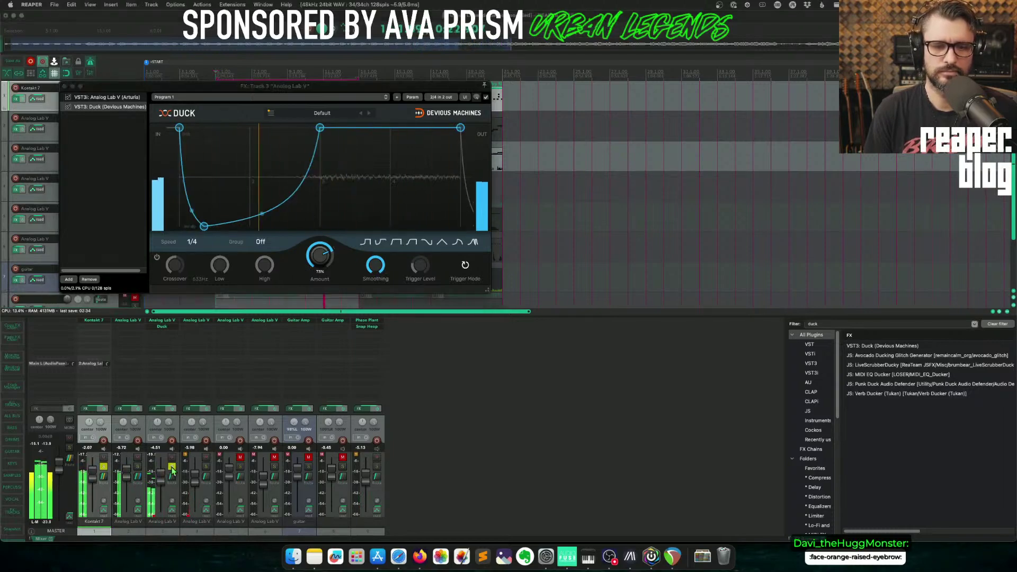
Clear the solo, close the Duck window, and delete the four muted tracks: two Analog Lab V and two guitar tracks.
{"action": "left_click", "coordinate": [104, 467]}
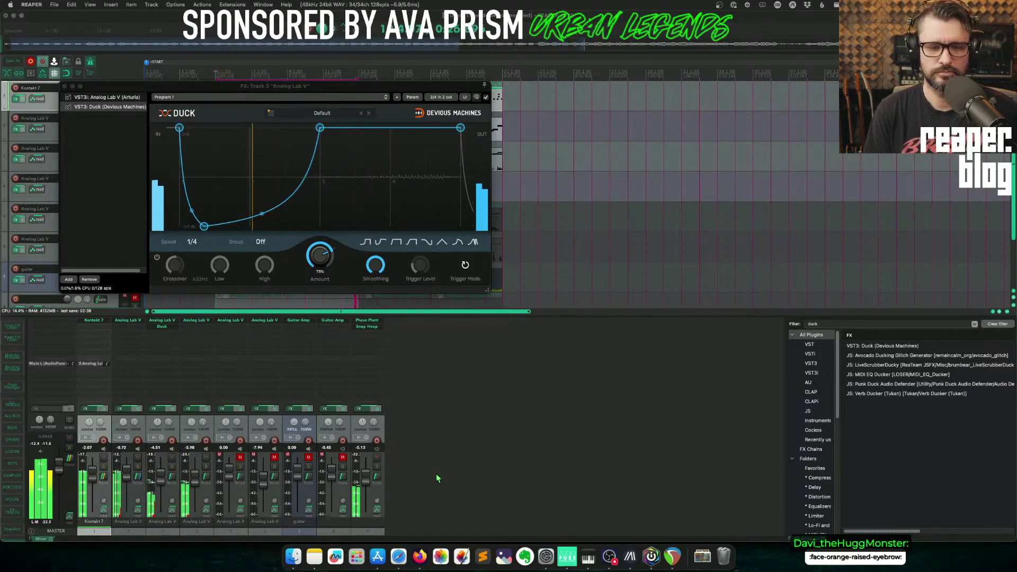
{"action": "left_click", "coordinate": [311, 530]}
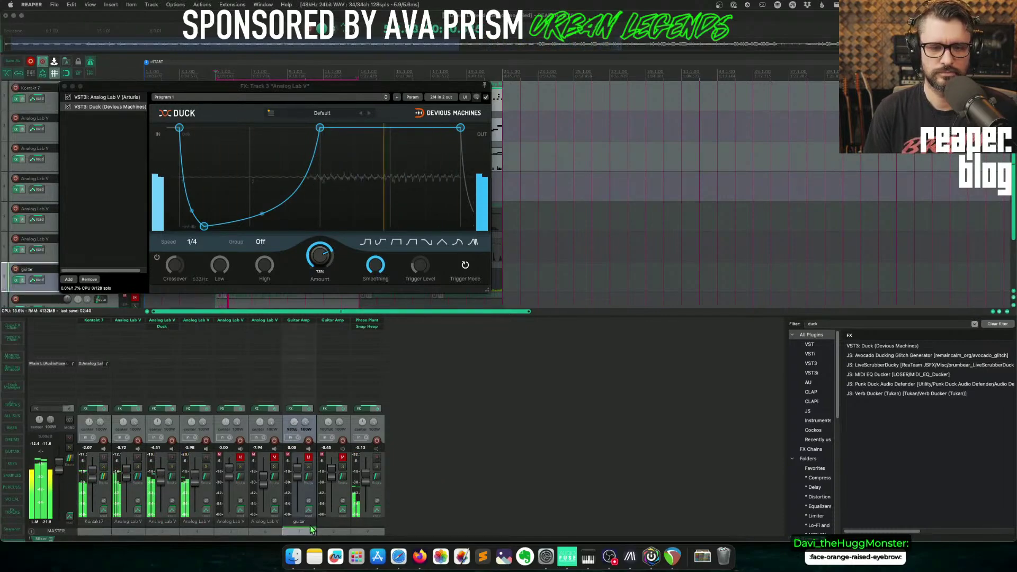
{"action": "left_click", "coordinate": [65, 86]}
{"action": "scroll", "coordinate": [272, 212], "scroll_direction": "down", "scroll_amount": 3}
{"action": "left_click", "coordinate": [106, 151]}
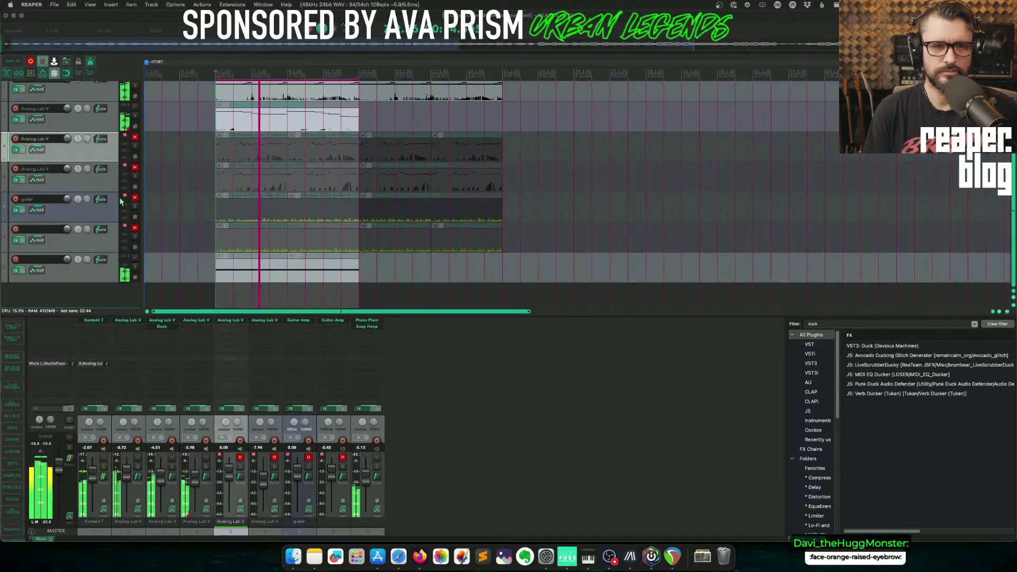
{"action": "left_click", "coordinate": [117, 243], "text": "shift"}
{"action": "key", "text": "Delete"}
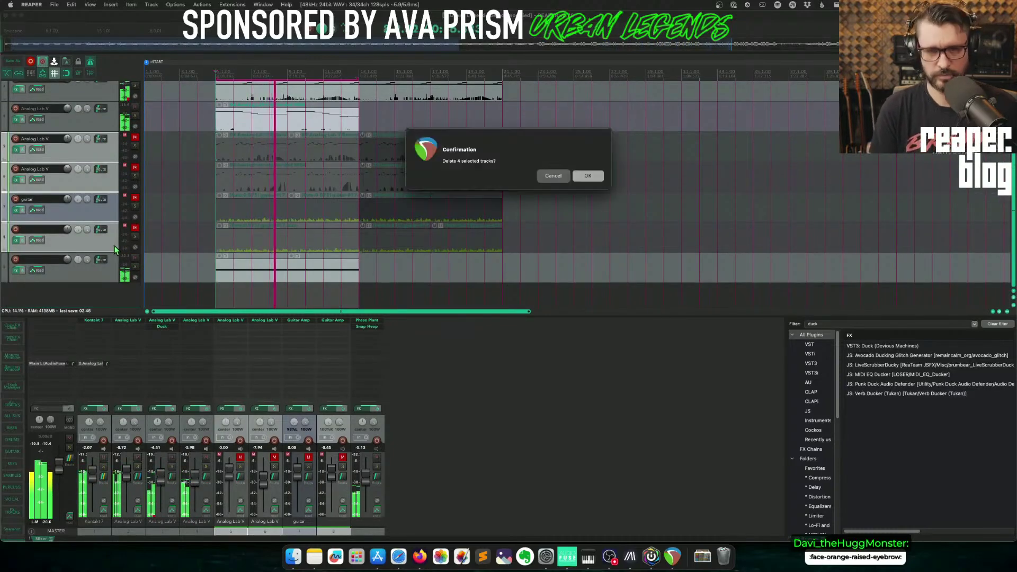
{"action": "key", "text": "Return"}
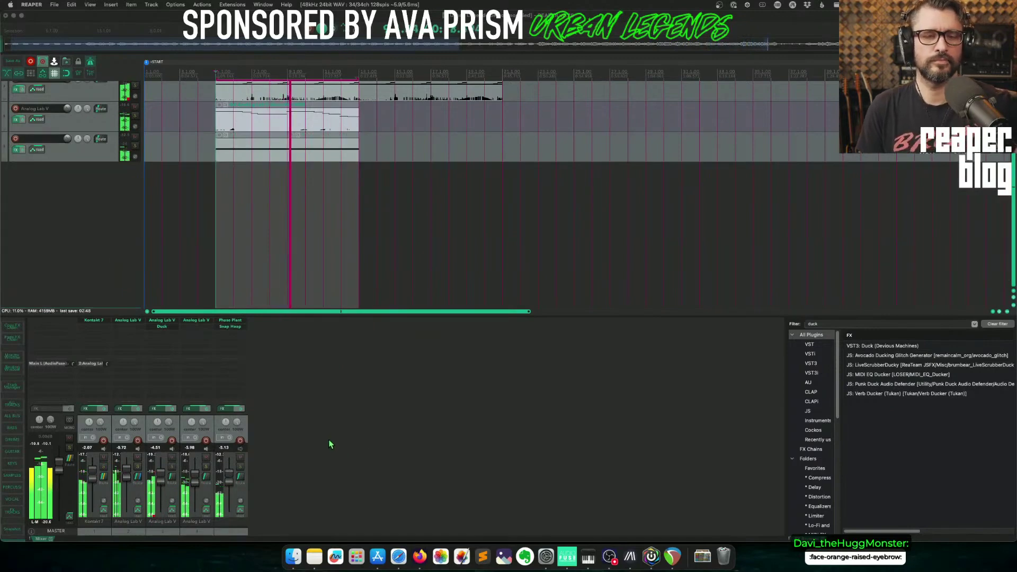
Audition the Phase Plant track in solo within the looped section, with the full mix playing again after it.
{"action": "left_click", "coordinate": [239, 468]}
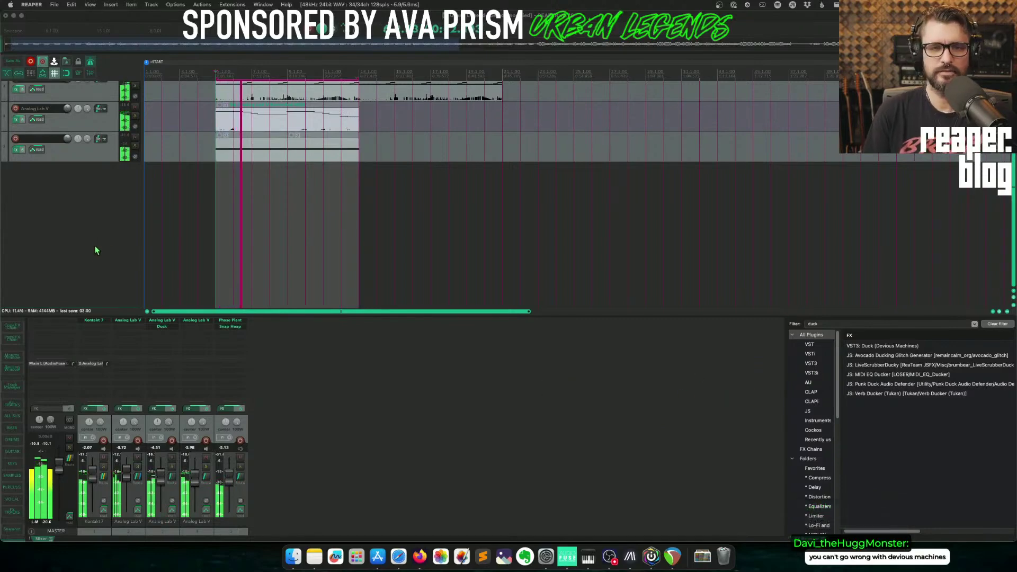
{"action": "scroll", "coordinate": [94, 245], "scroll_direction": "down", "scroll_amount": 3}
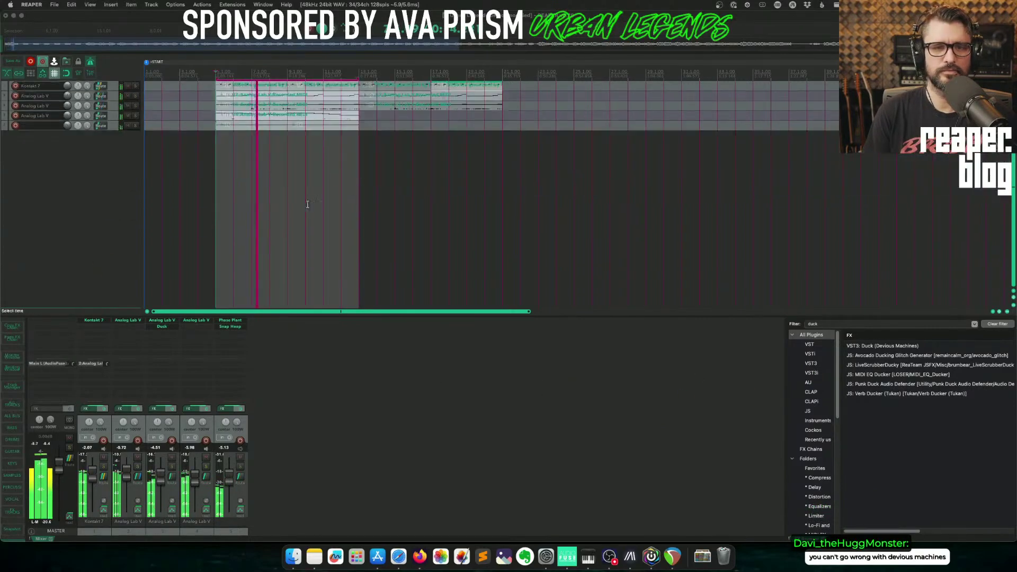
{"action": "scroll", "coordinate": [318, 209], "scroll_direction": "up", "scroll_amount": 3}
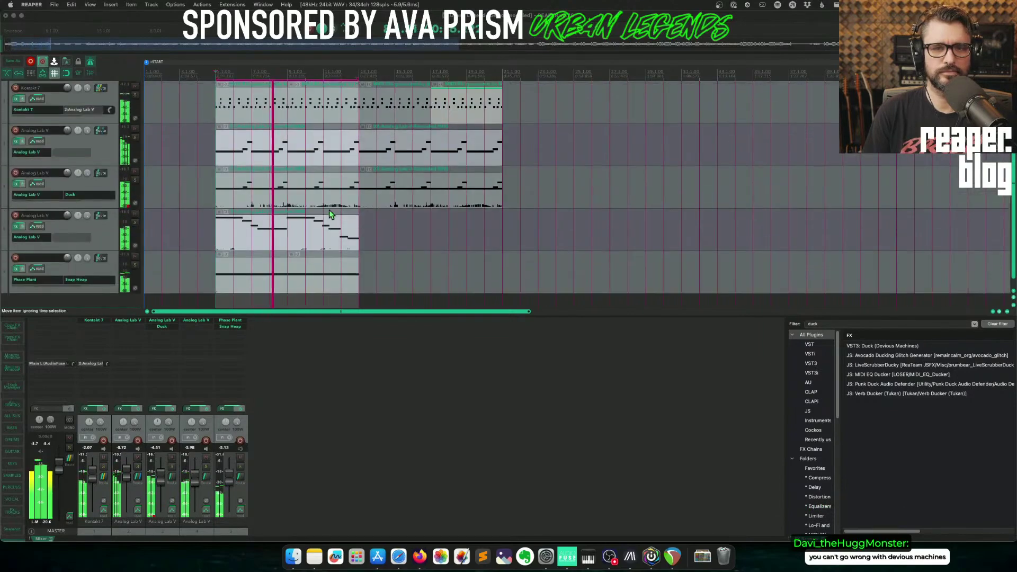
Open Kontakt 7 on track 1 and audition the Medium groove patterns Time, Turquish, Whisper and Bang Bang.
{"action": "left_click", "coordinate": [106, 99]}
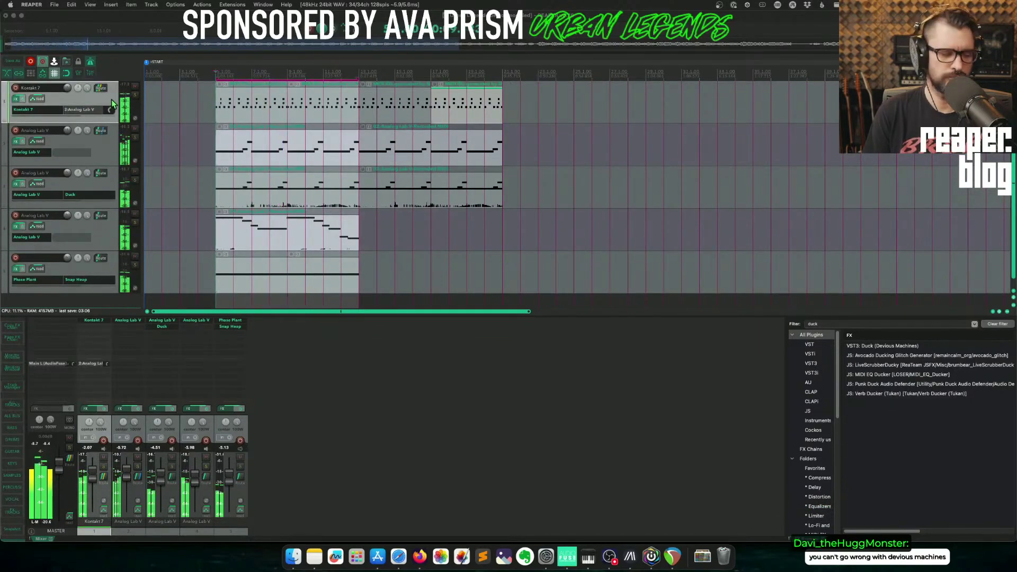
{"action": "key", "text": "shift+f"}
{"action": "left_click", "coordinate": [430, 375]}
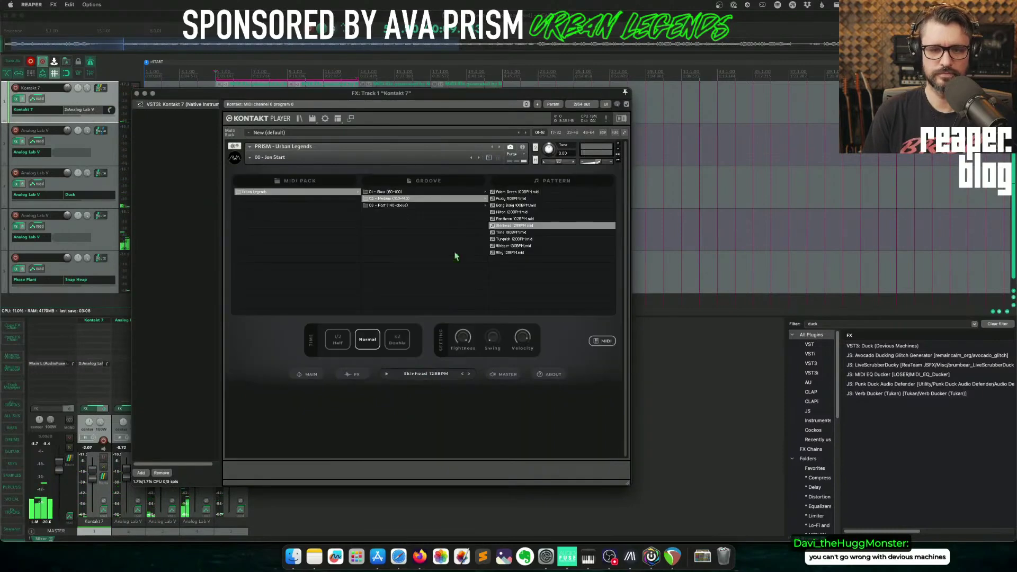
{"action": "left_click", "coordinate": [514, 232]}
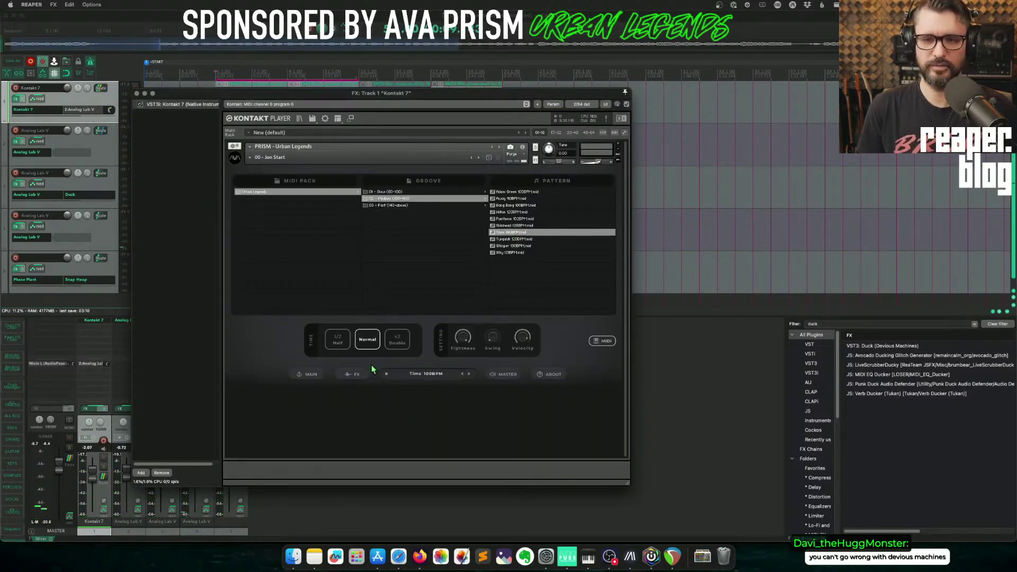
{"action": "left_click", "coordinate": [387, 376]}
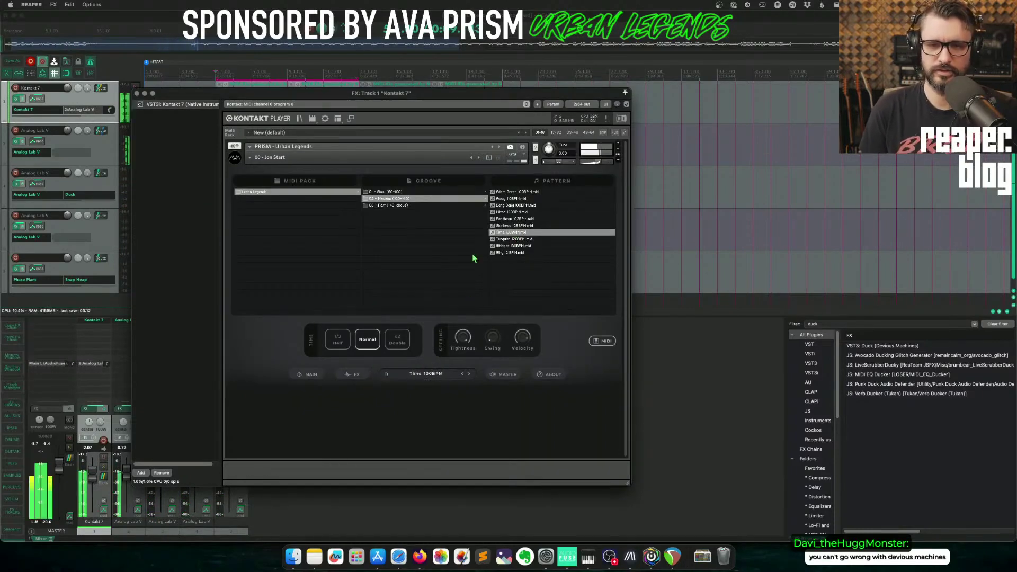
{"action": "left_click", "coordinate": [512, 240]}
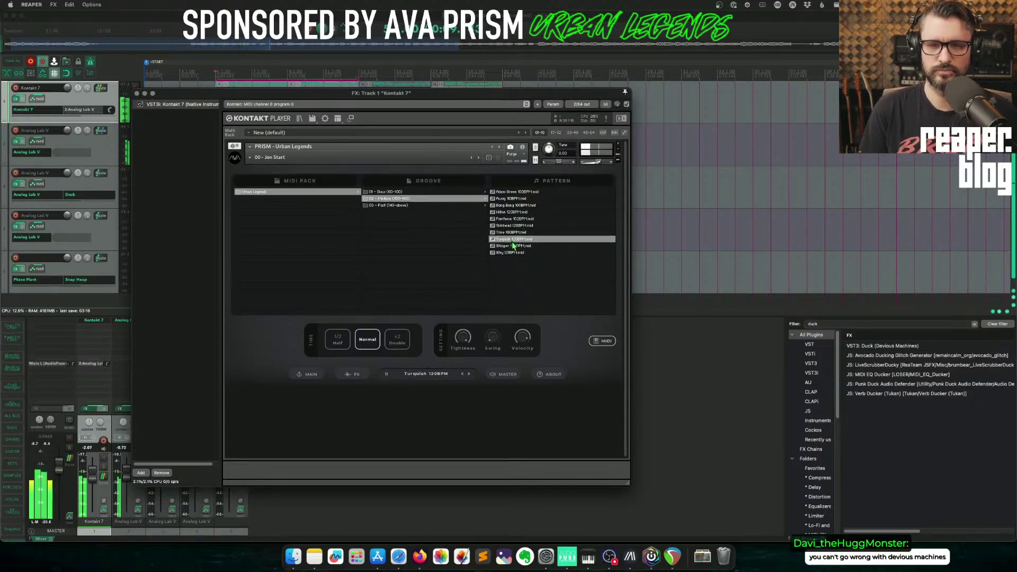
{"action": "left_click", "coordinate": [517, 250]}
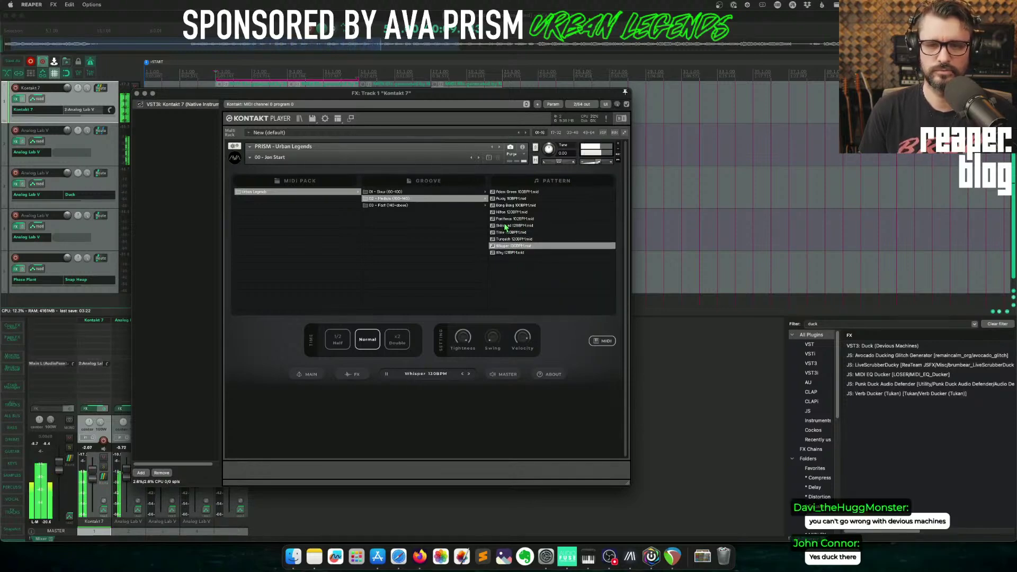
{"action": "left_click", "coordinate": [518, 207]}
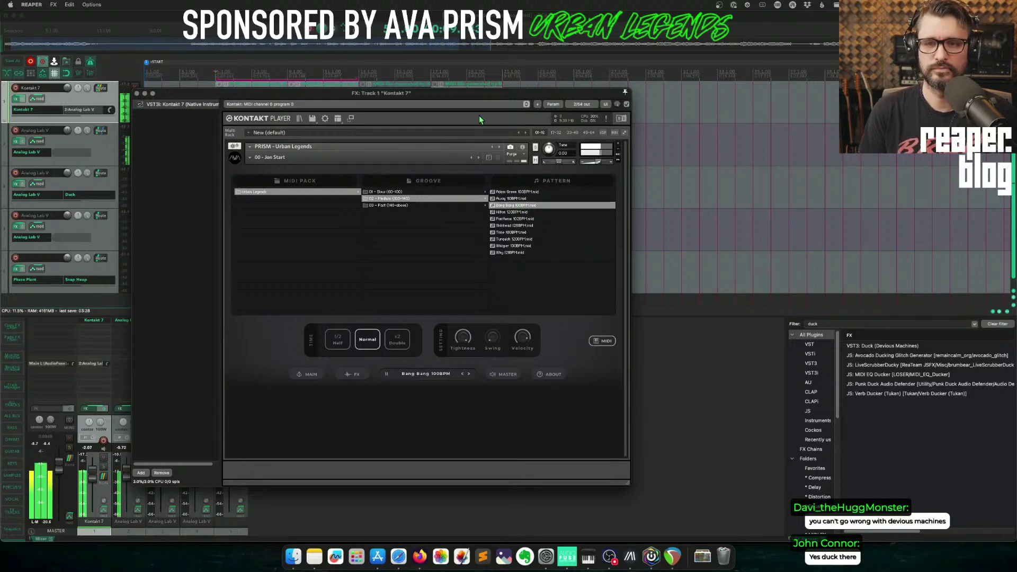
Place the Bang Bang pattern's MIDI after the existing drums on the Kontakt 7 track, followed by the Market pattern's MIDI.
{"action": "left_click_drag", "start_coordinate": [450, 100], "coordinate": [423, 240]}
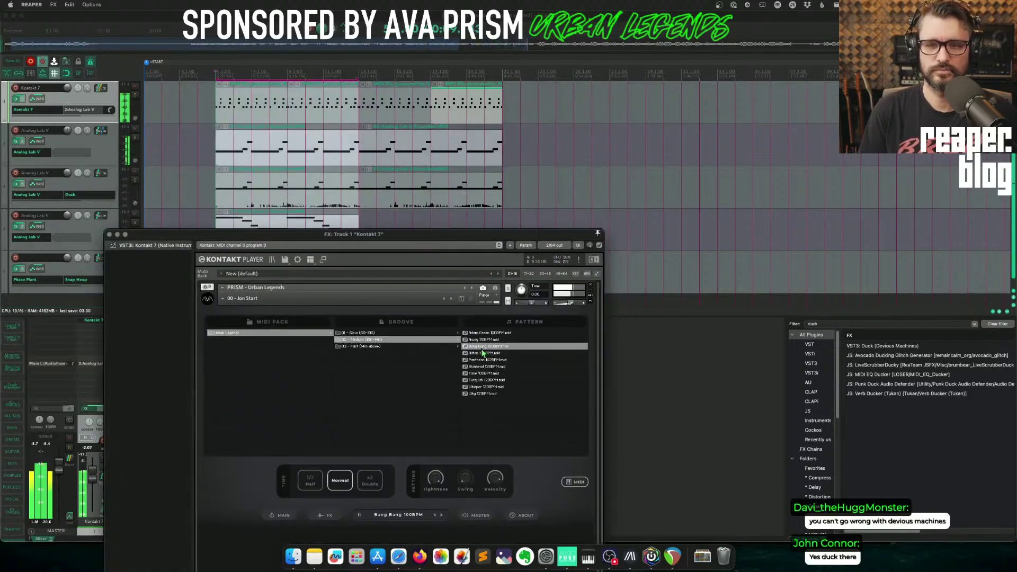
{"action": "left_click_drag", "start_coordinate": [575, 482], "coordinate": [506, 110]}
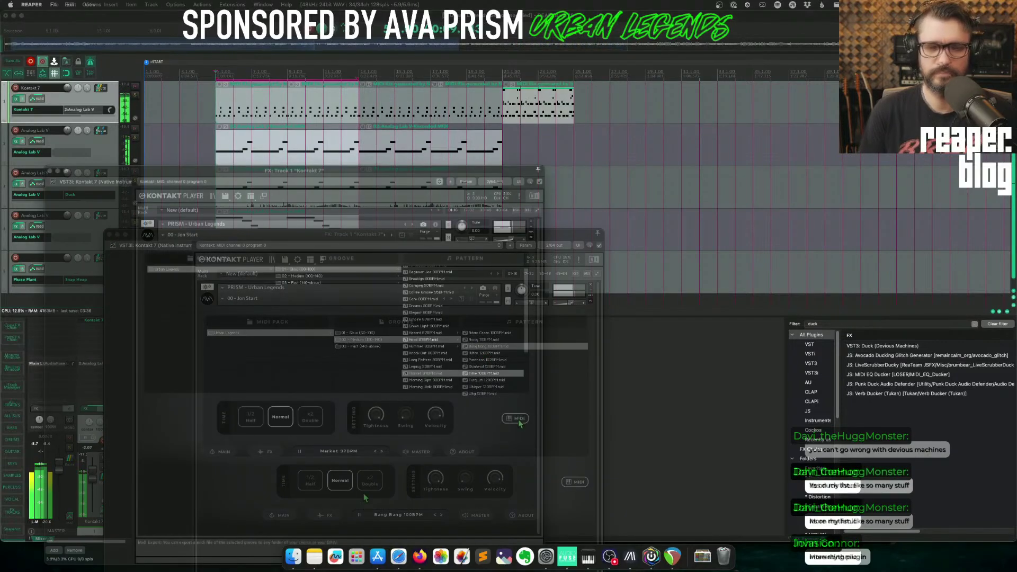
{"action": "left_click_drag", "start_coordinate": [515, 419], "coordinate": [609, 106]}
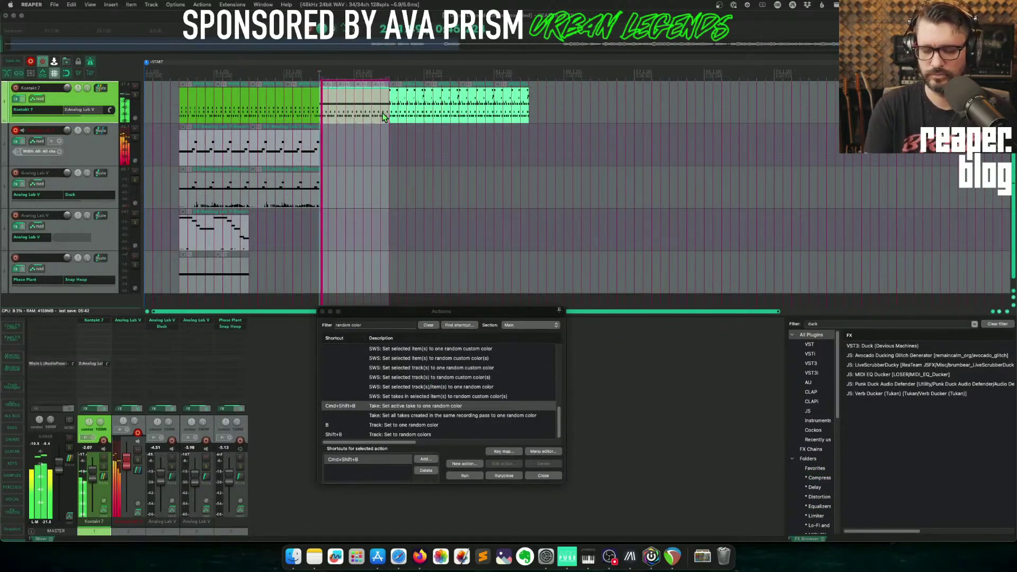
Record a new MIDI part on track 2 across the time selection under the beige drum section.
{"action": "key", "text": "space"}
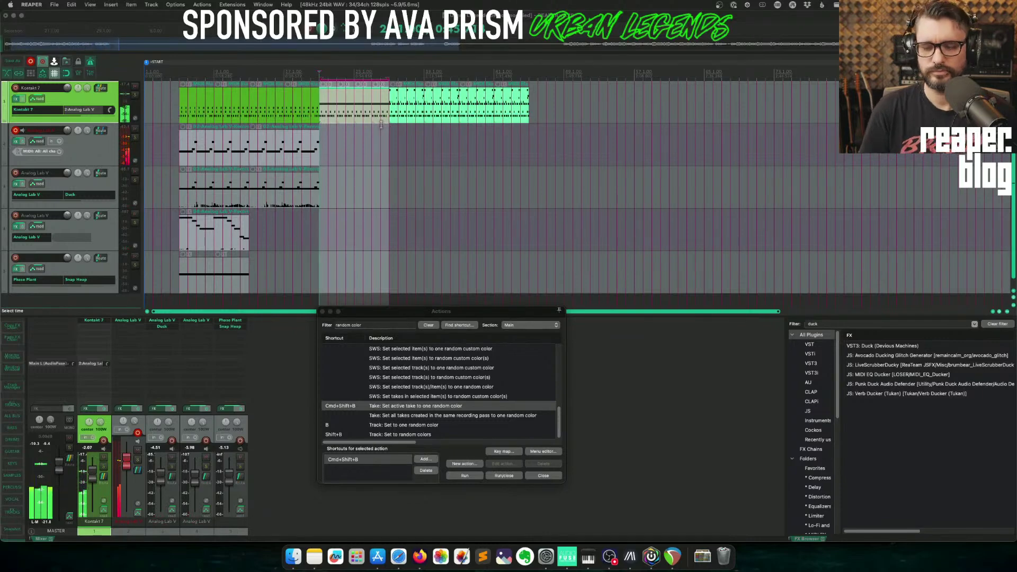
{"action": "key", "text": "super+space"}
{"action": "key", "text": "Escape"}
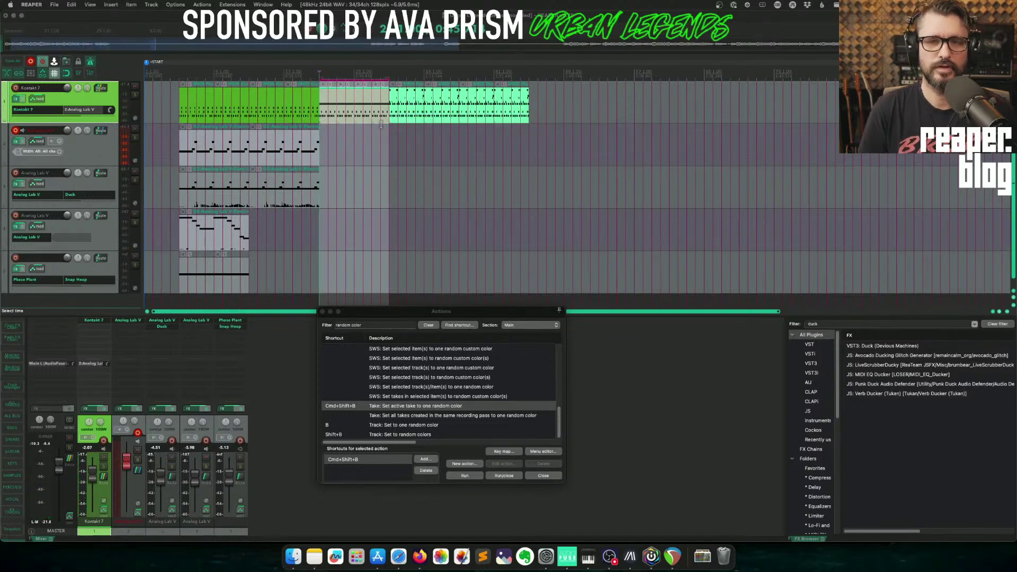
{"action": "key", "text": "super+r"}
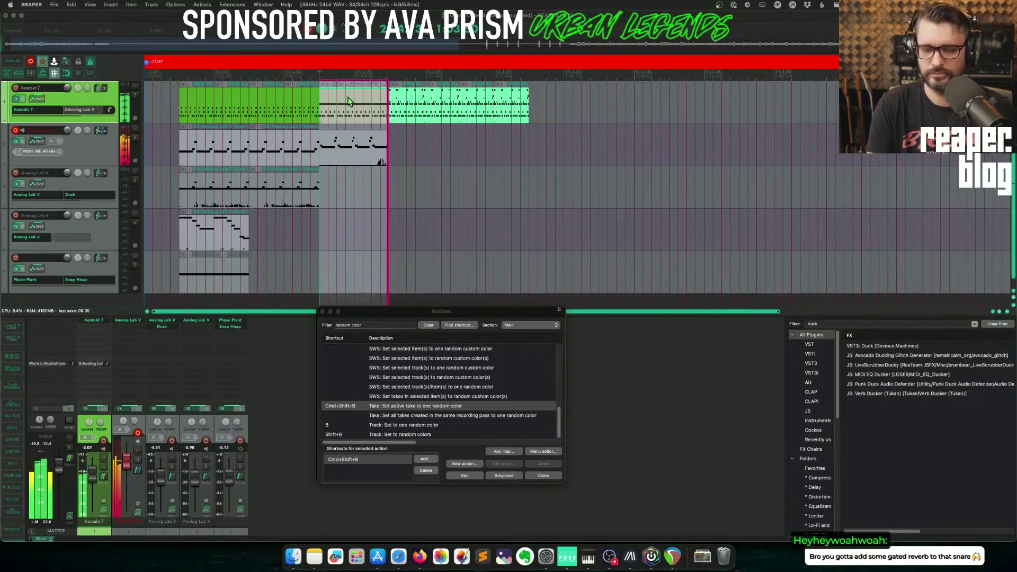
{"action": "key", "text": "space"}
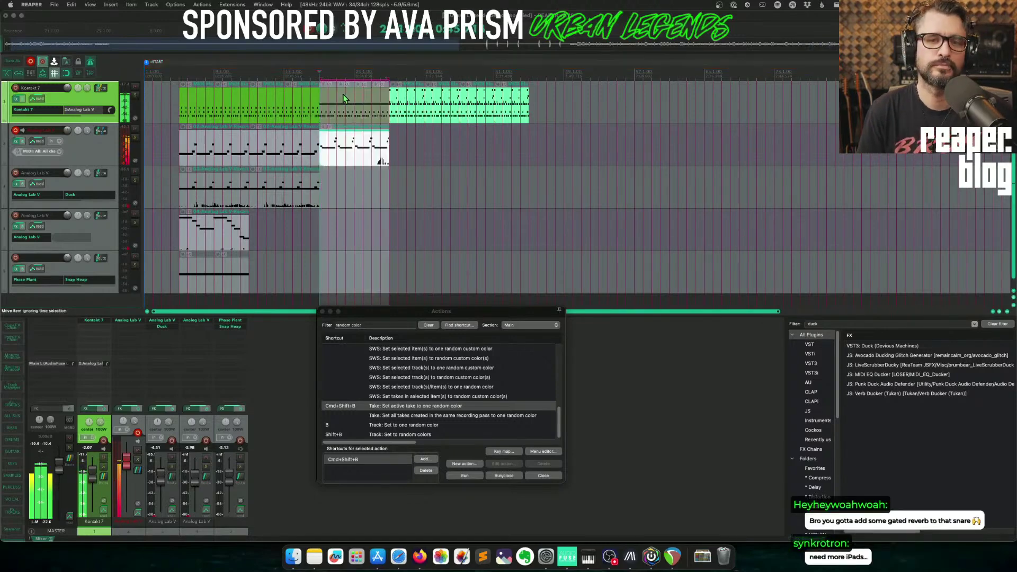
Record a MIDI part on track 2 under the mint-green drums, extend it to the section's end, and play it back.
{"action": "key", "text": "space"}
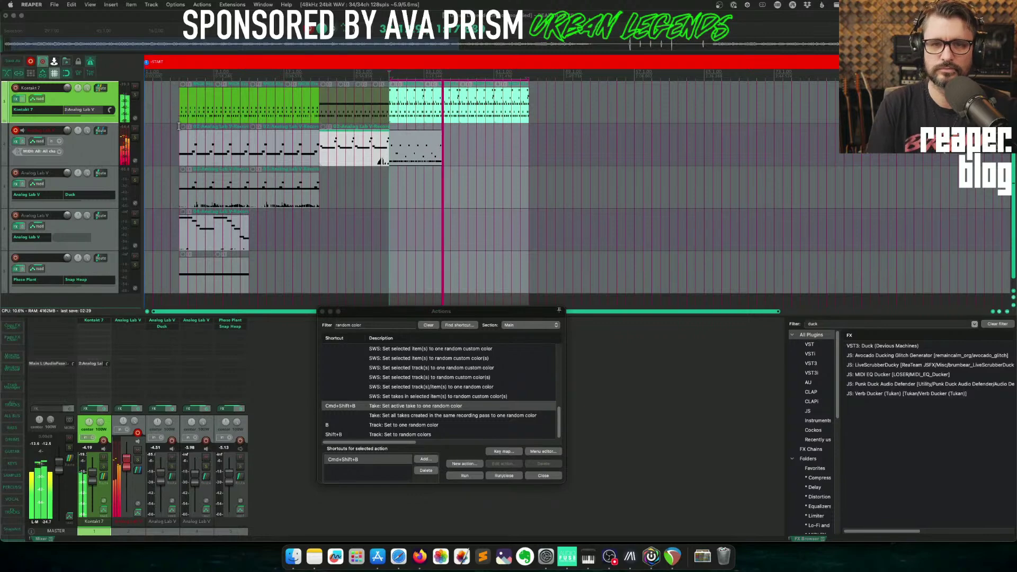
{"action": "key", "text": "space"}
{"action": "left_click_drag", "start_coordinate": [441, 150], "coordinate": [528, 151]}
{"action": "key", "text": "space"}
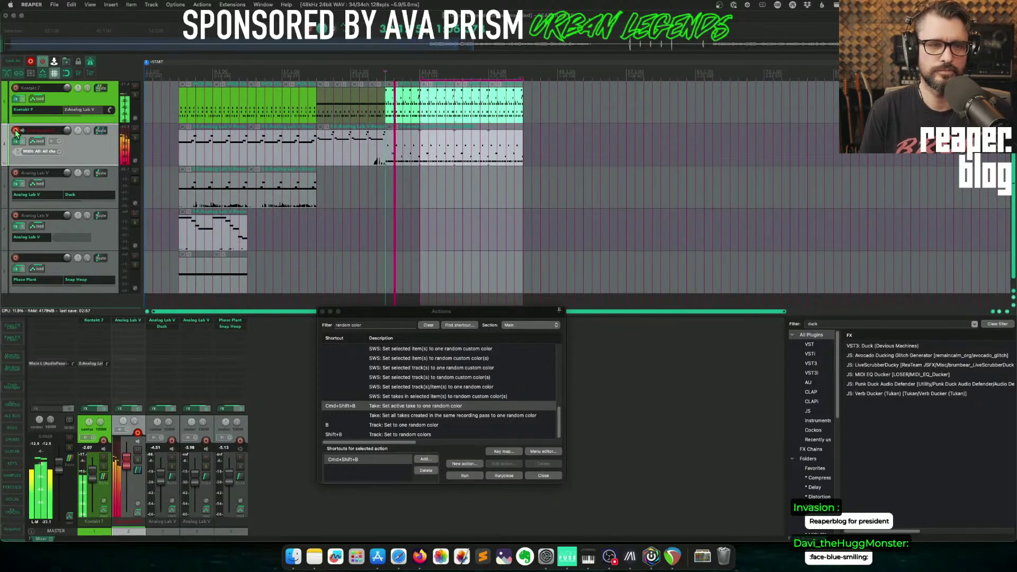
Record MIDI parts on track 3 under the beige drum section and the first half of the mint-green drums.
{"action": "scroll", "coordinate": [224, 201], "scroll_direction": "up", "scroll_amount": 10}
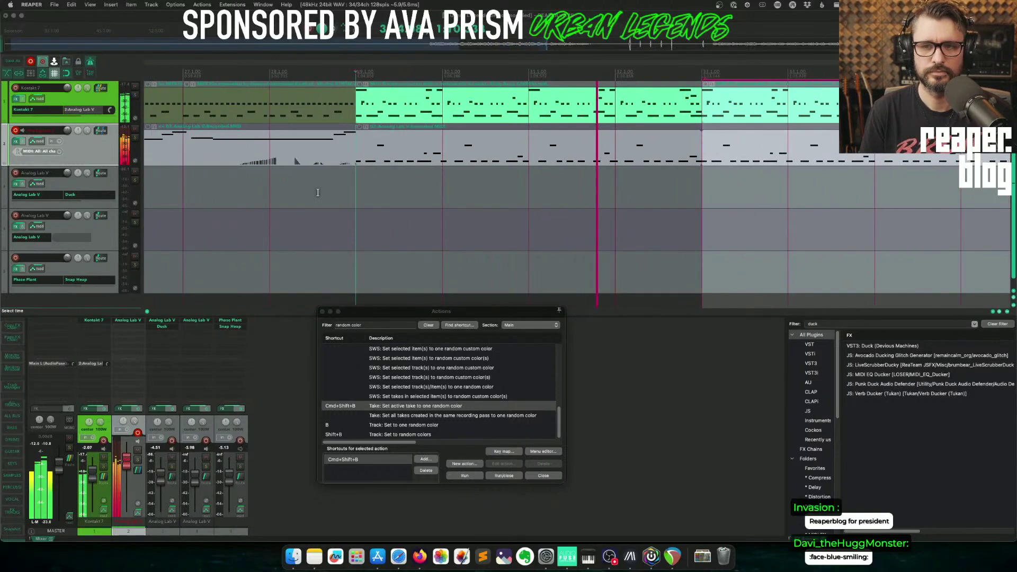
{"action": "scroll", "coordinate": [503, 158], "scroll_direction": "down", "scroll_amount": 6}
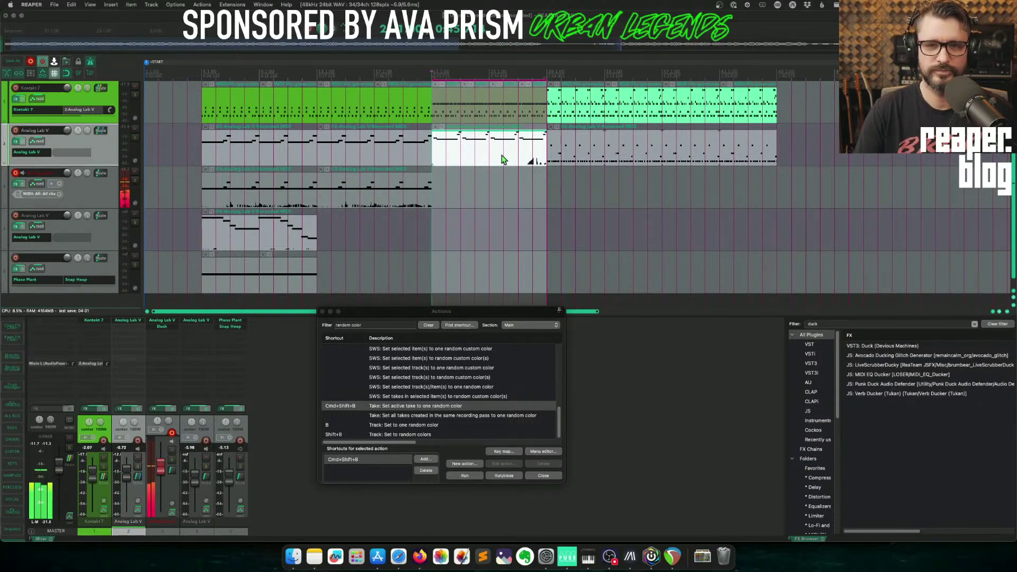
{"action": "key", "text": "super+r"}
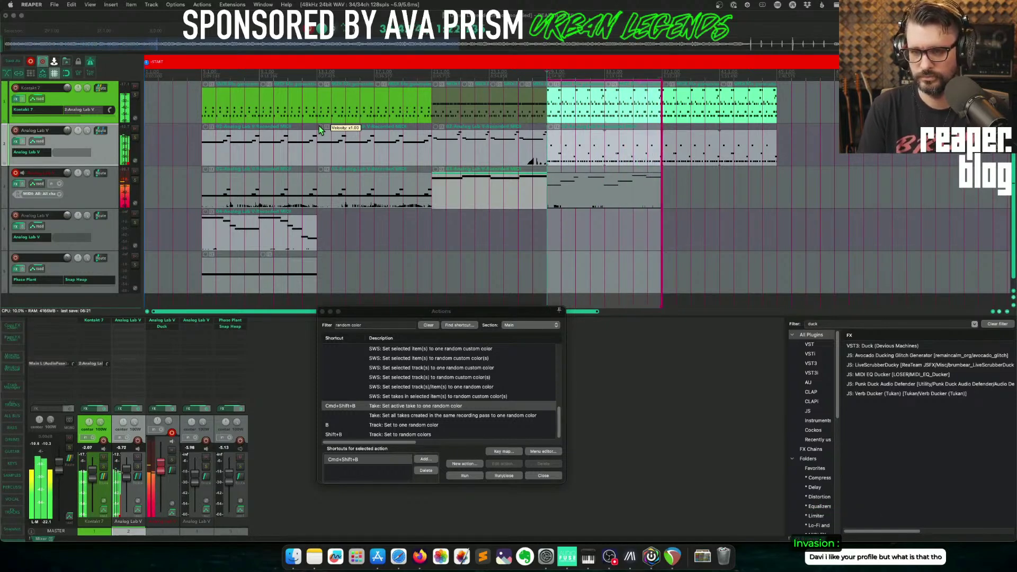
{"action": "key", "text": "space"}
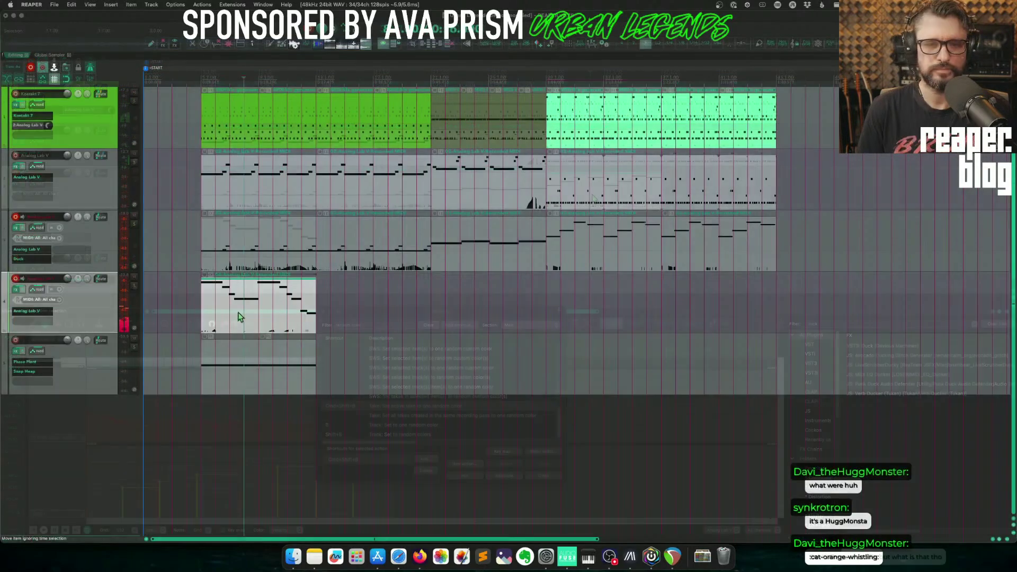
Move the track 4 melody item and both Phase Plant items to the second half of the green drum section.
{"action": "left_click_drag", "start_coordinate": [245, 297], "coordinate": [360, 296]}
{"action": "left_click", "coordinate": [311, 366]}
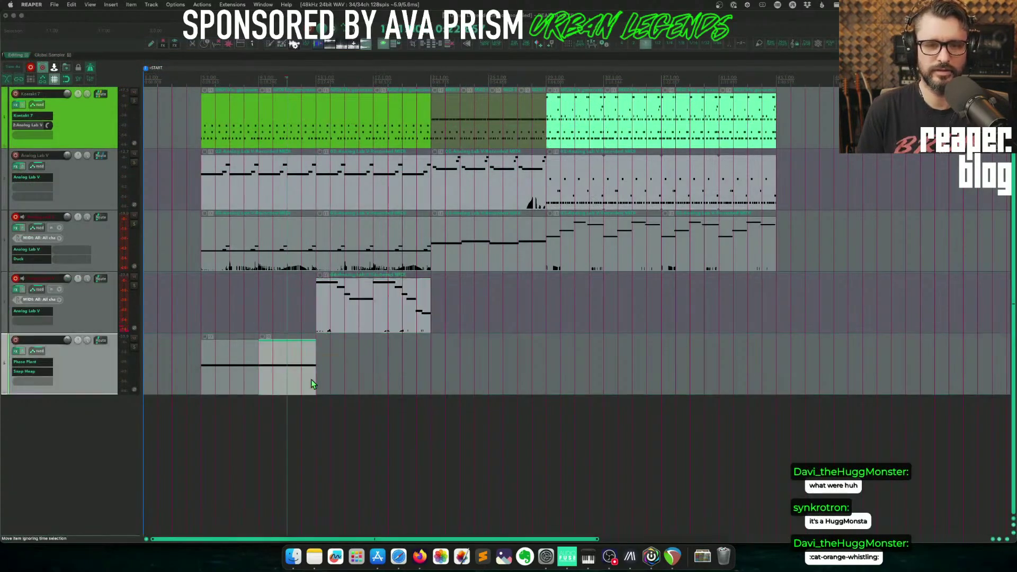
{"action": "left_click", "coordinate": [227, 371]}
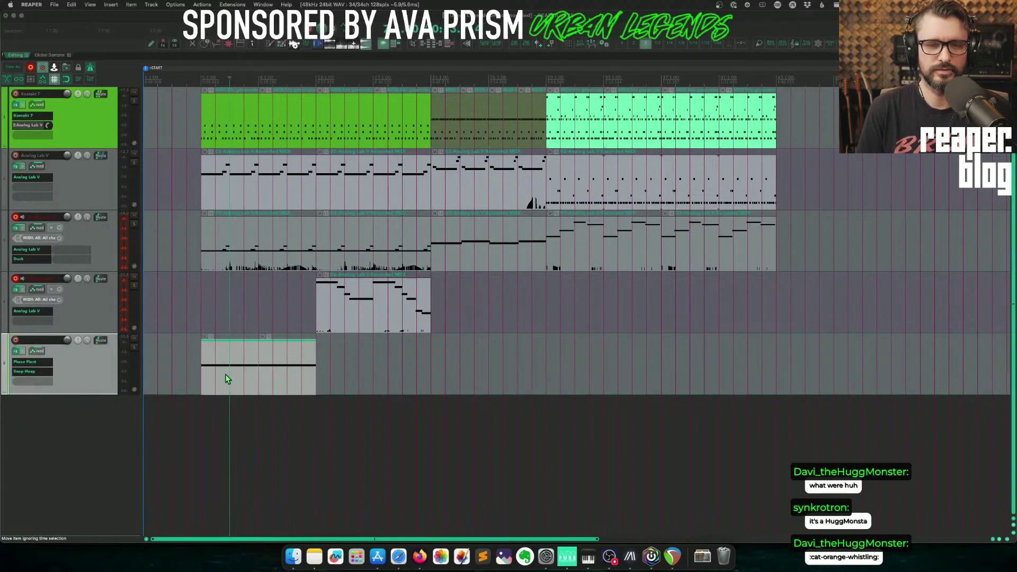
{"action": "left_click_drag", "start_coordinate": [224, 374], "coordinate": [342, 368]}
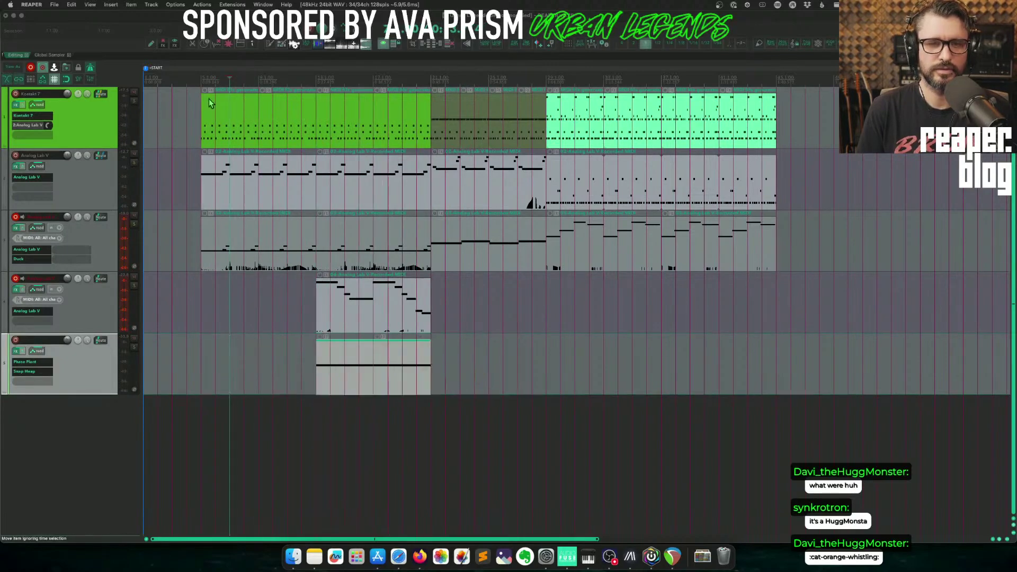
Play the song and add a Compressor below the Reverb in the Snap Heap on track 5.
{"action": "scroll", "coordinate": [300, 285], "scroll_direction": "down", "scroll_amount": 3}
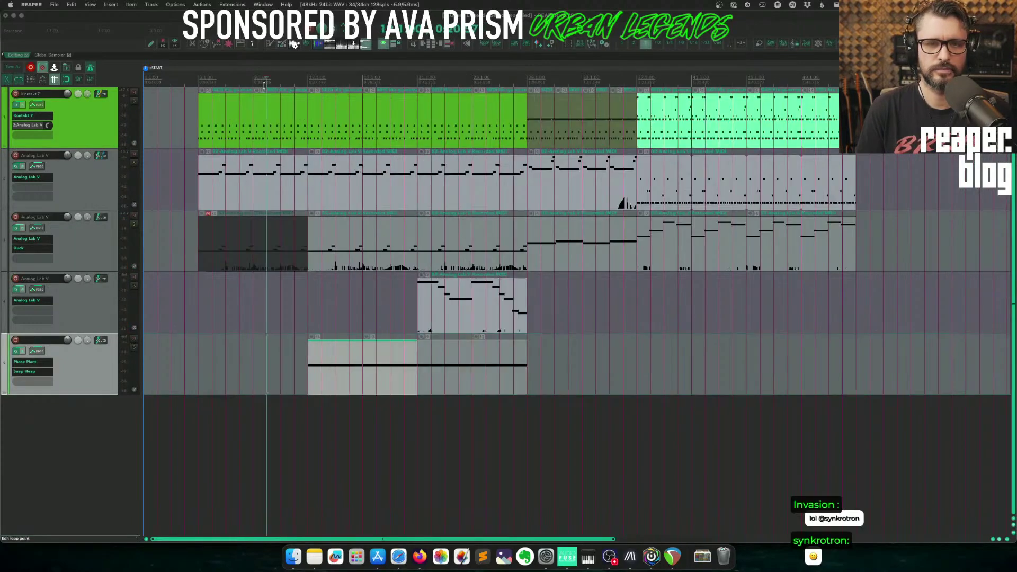
{"action": "key", "text": "space"}
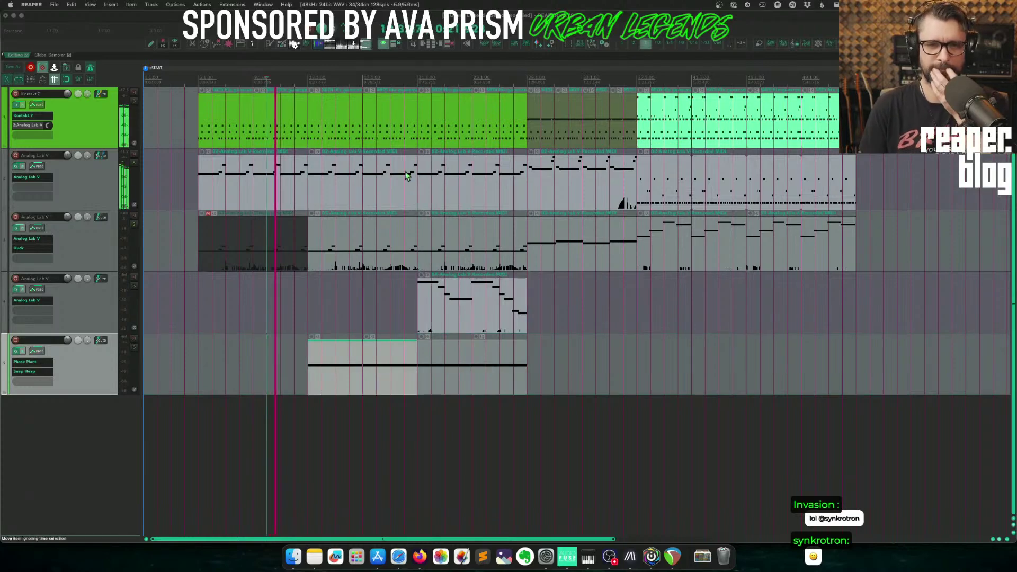
{"action": "scroll", "coordinate": [354, 282], "scroll_direction": "down", "scroll_amount": 3}
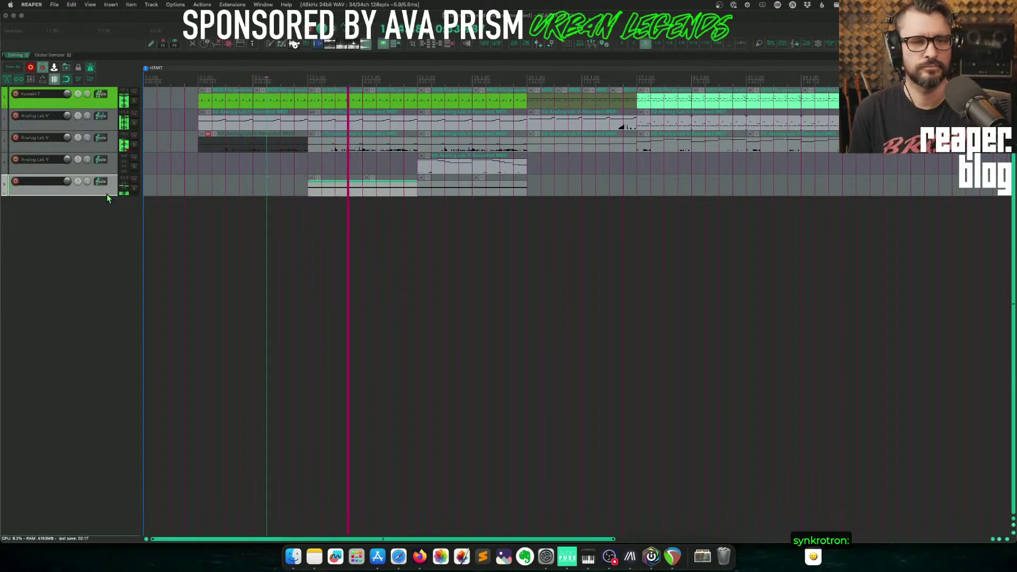
{"action": "key", "text": "shift+f"}
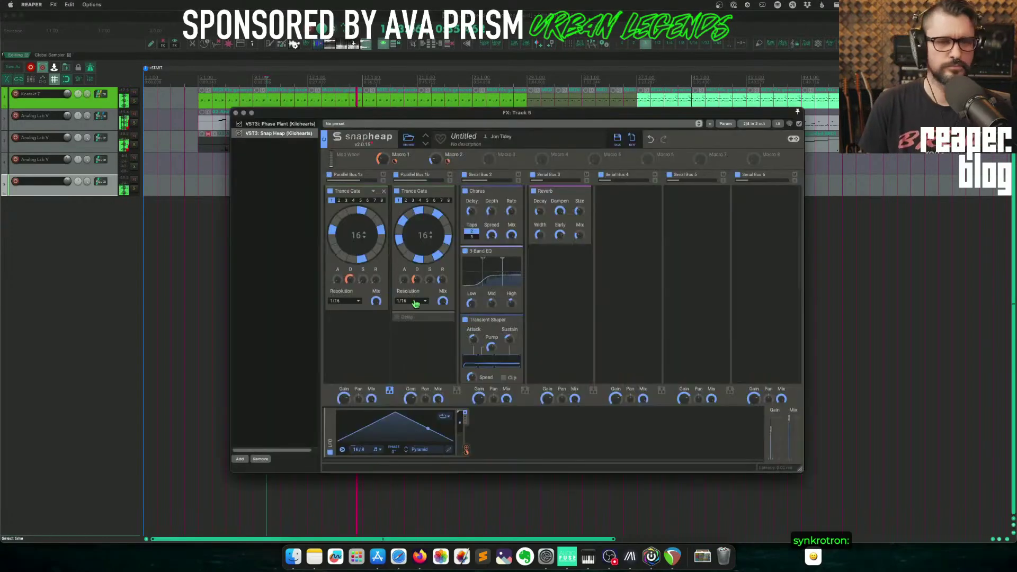
{"action": "left_click", "coordinate": [587, 268]}
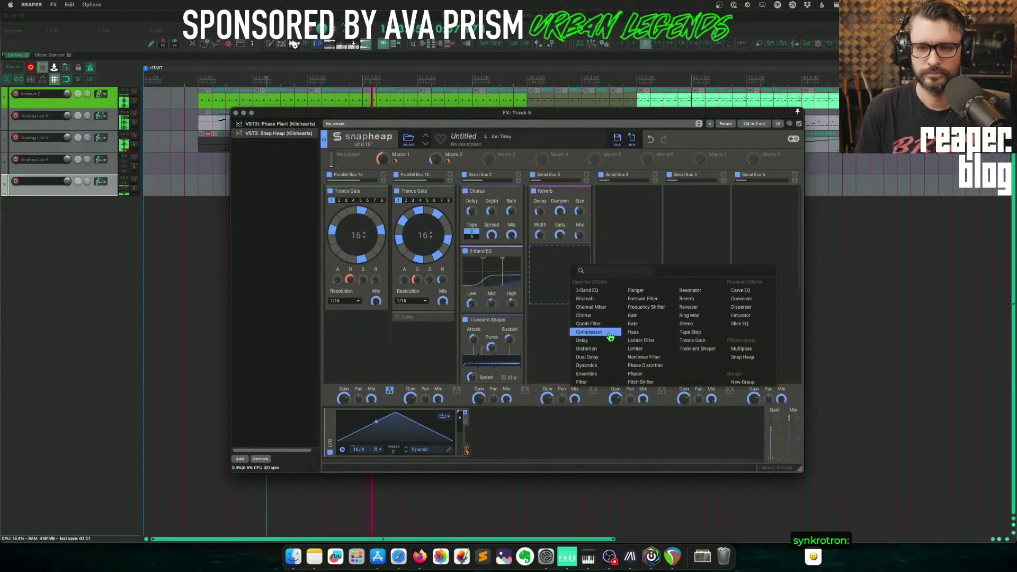
{"action": "left_click", "coordinate": [589, 332]}
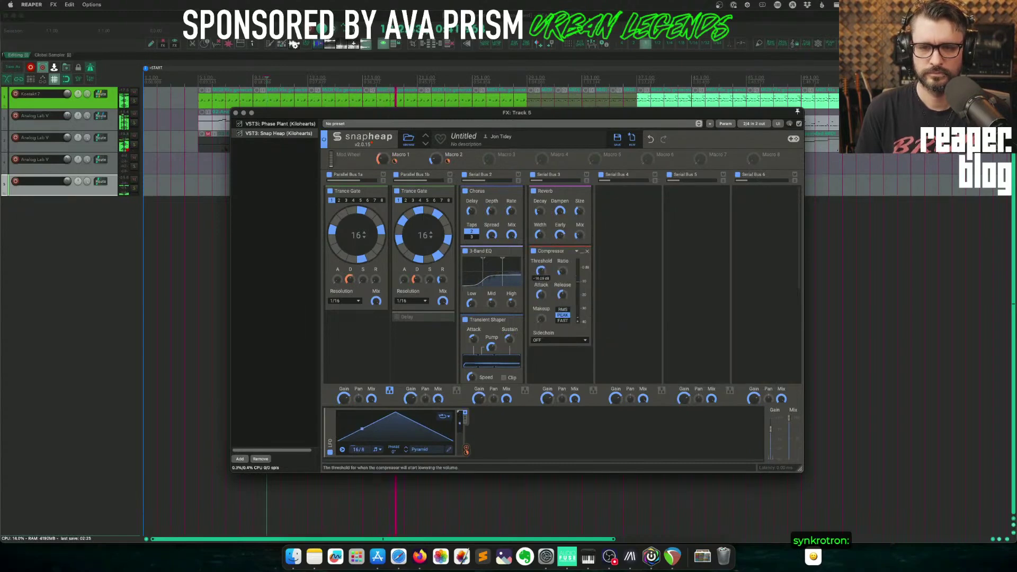
Lower the Snap Heap Compressor's threshold, set its detection mode to FAST, and close the track 5 effects window.
{"action": "left_click_drag", "start_coordinate": [540, 270], "coordinate": [540, 278]}
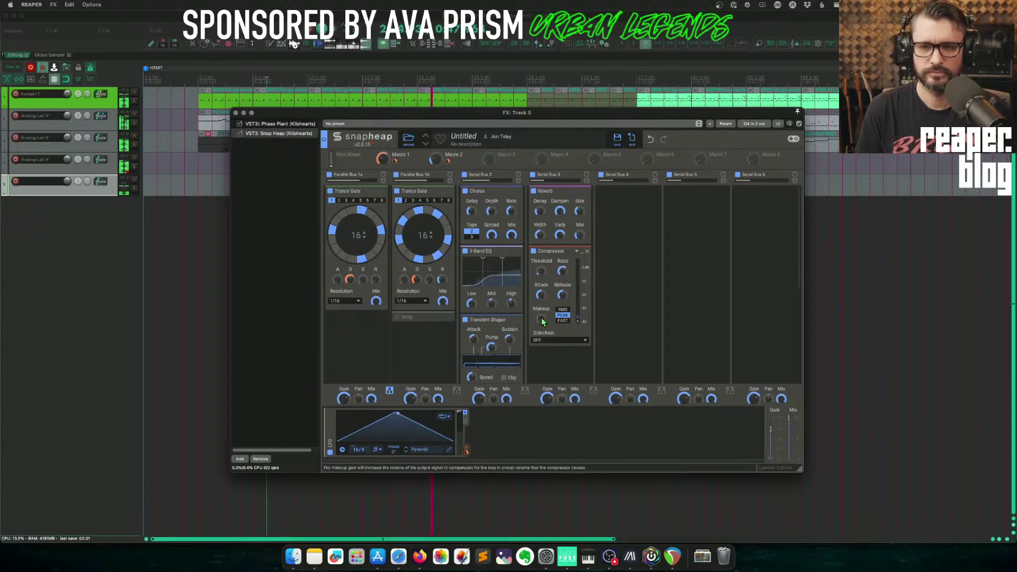
{"action": "left_click", "coordinate": [562, 321]}
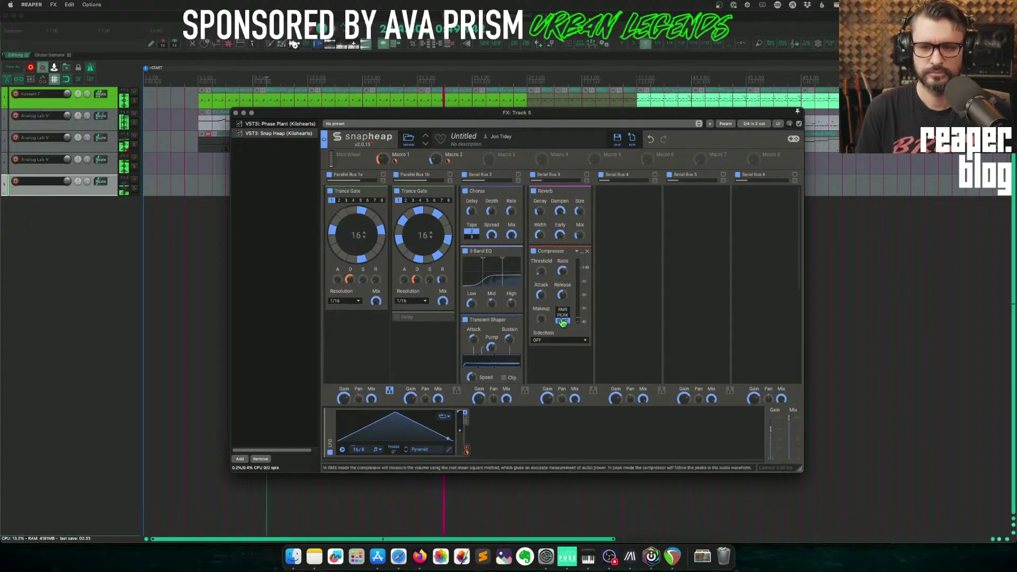
{"action": "left_click_drag", "start_coordinate": [541, 271], "coordinate": [540, 274]}
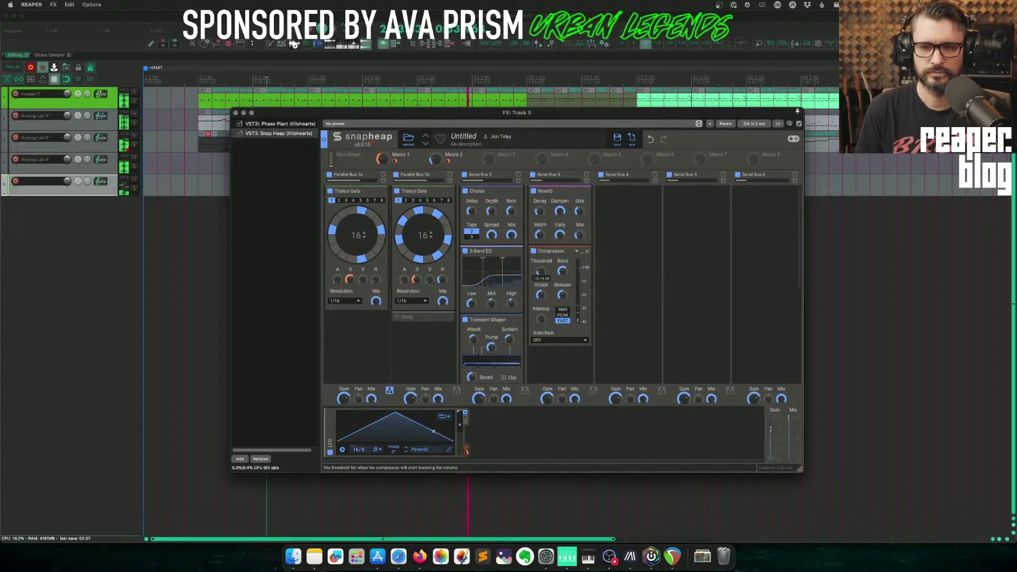
{"action": "left_click", "coordinate": [236, 113]}
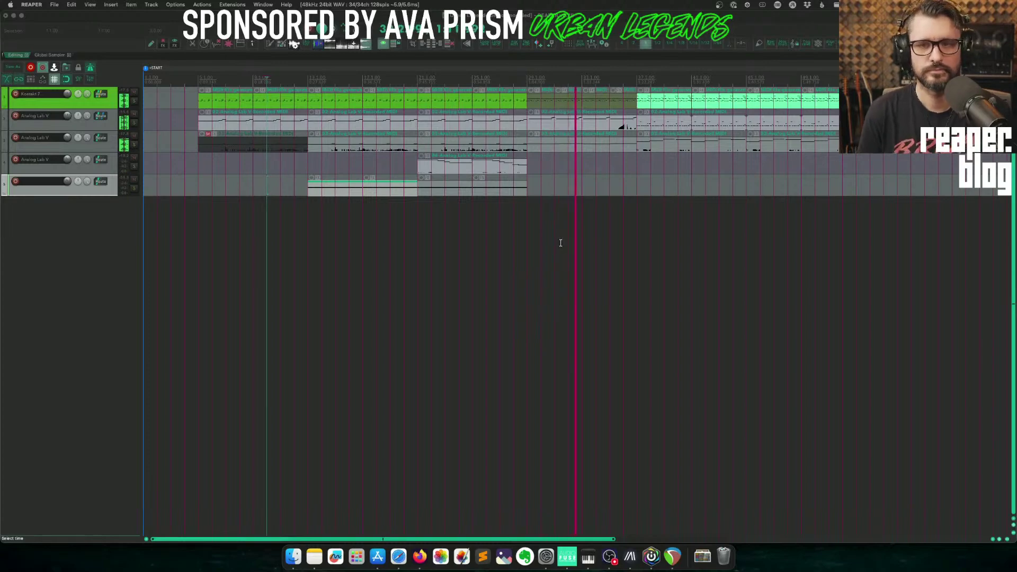
Copy a Phase Plant item on track 5 to the start of the mint-green drums and extend it to the section's end.
{"action": "key", "text": "ctrl+Page_Down"}
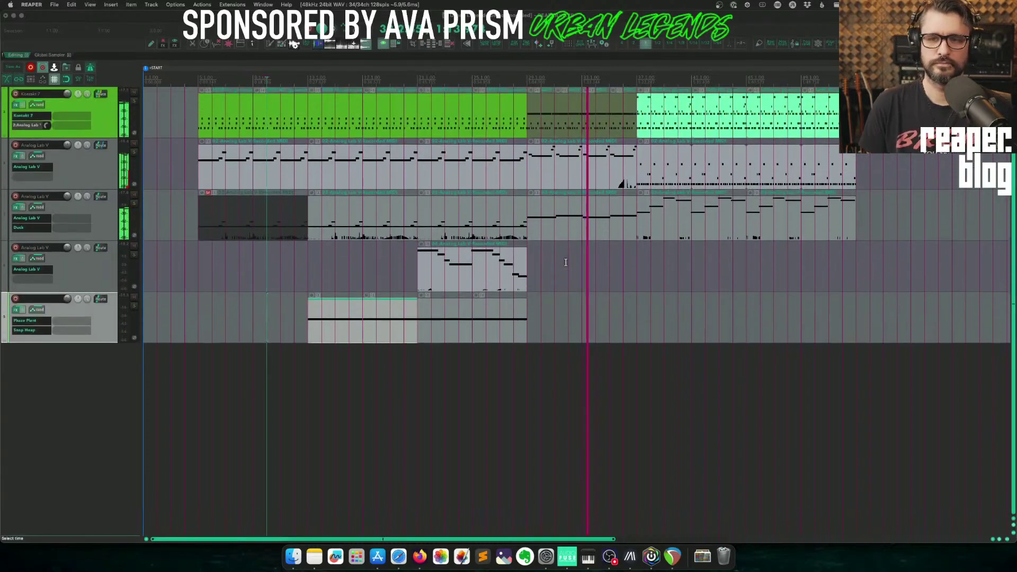
{"action": "scroll", "coordinate": [565, 262], "scroll_direction": "down", "scroll_amount": 3}
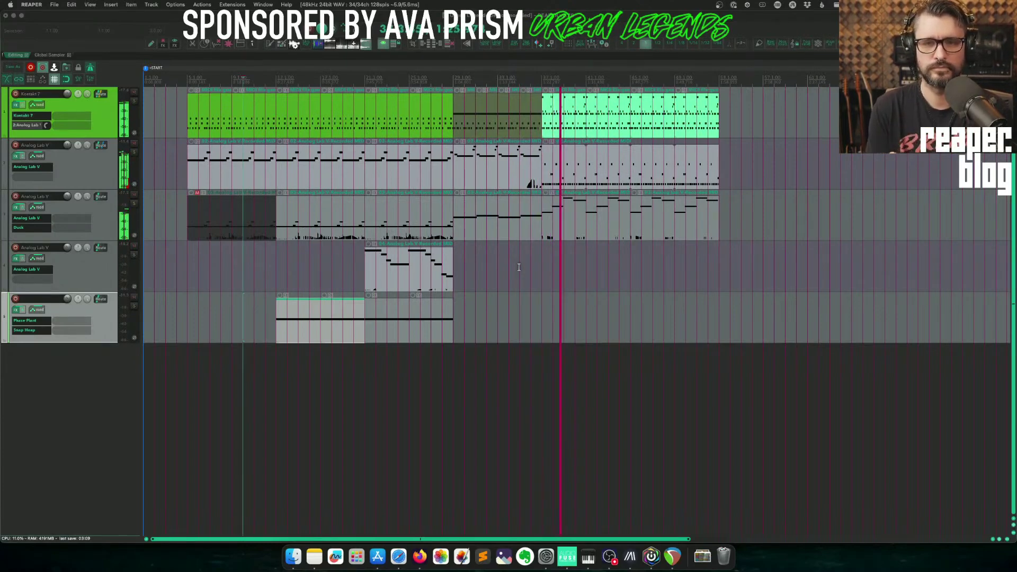
{"action": "left_click", "coordinate": [420, 332]}
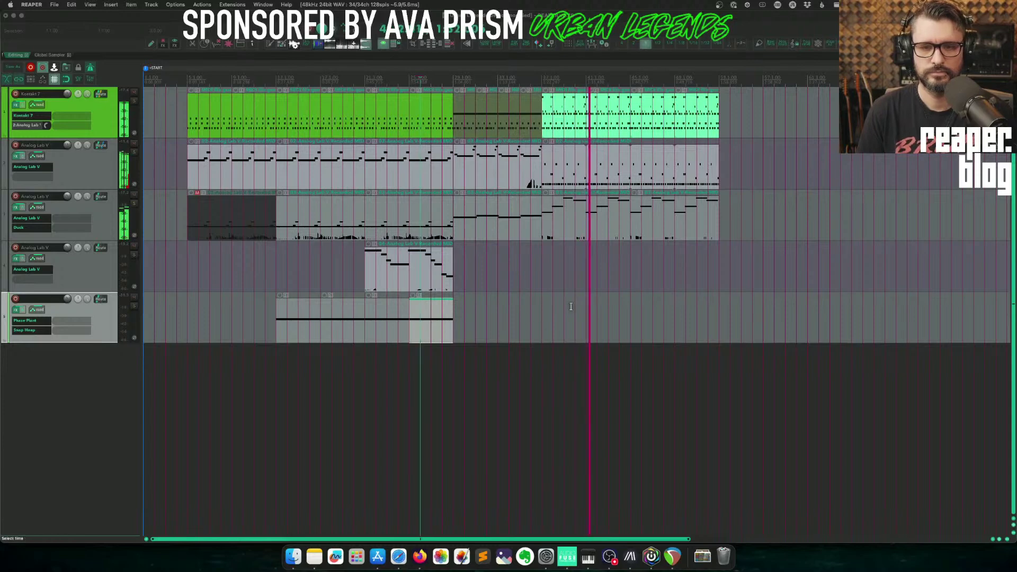
{"action": "mouse_move", "coordinate": [545, 313]}
{"action": "left_mouse_down"}
{"action": "mouse_move", "coordinate": [706, 317]}
{"action": "mouse_move", "coordinate": [574, 329]}
{"action": "left_mouse_up"}
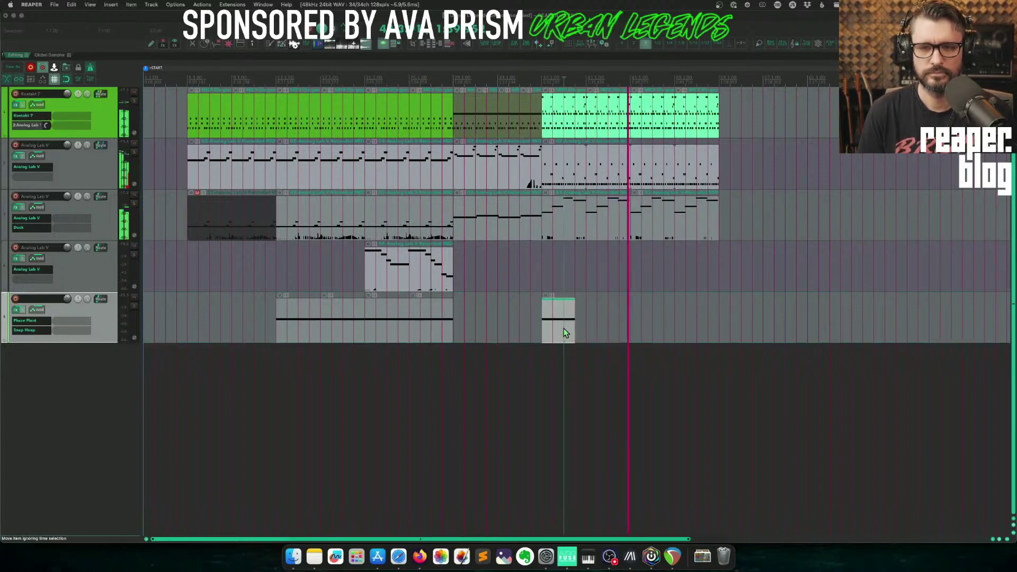
{"action": "mouse_move", "coordinate": [564, 328]}
{"action": "left_mouse_down"}
{"action": "mouse_move", "coordinate": [429, 328]}
{"action": "mouse_move", "coordinate": [576, 326]}
{"action": "mouse_move", "coordinate": [564, 329]}
{"action": "left_mouse_up"}
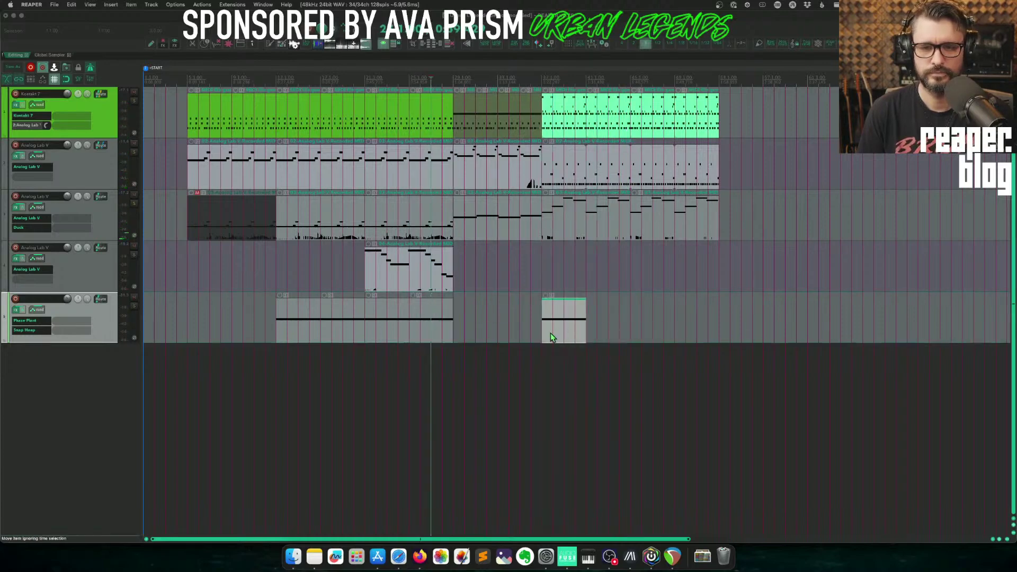
{"action": "left_click", "coordinate": [543, 336]}
{"action": "key", "text": "space"}
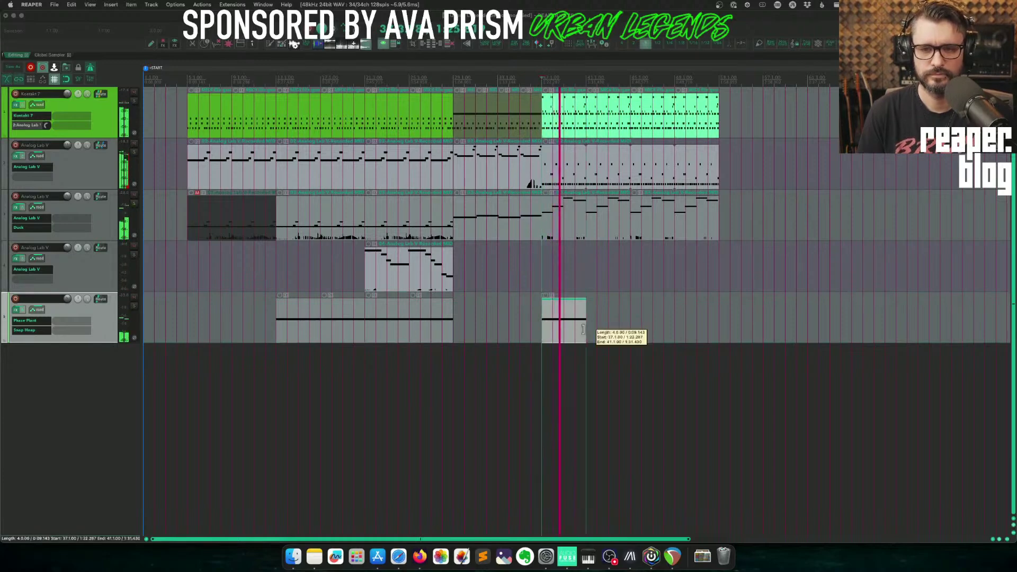
{"action": "left_click_drag", "start_coordinate": [585, 335], "coordinate": [717, 331]}
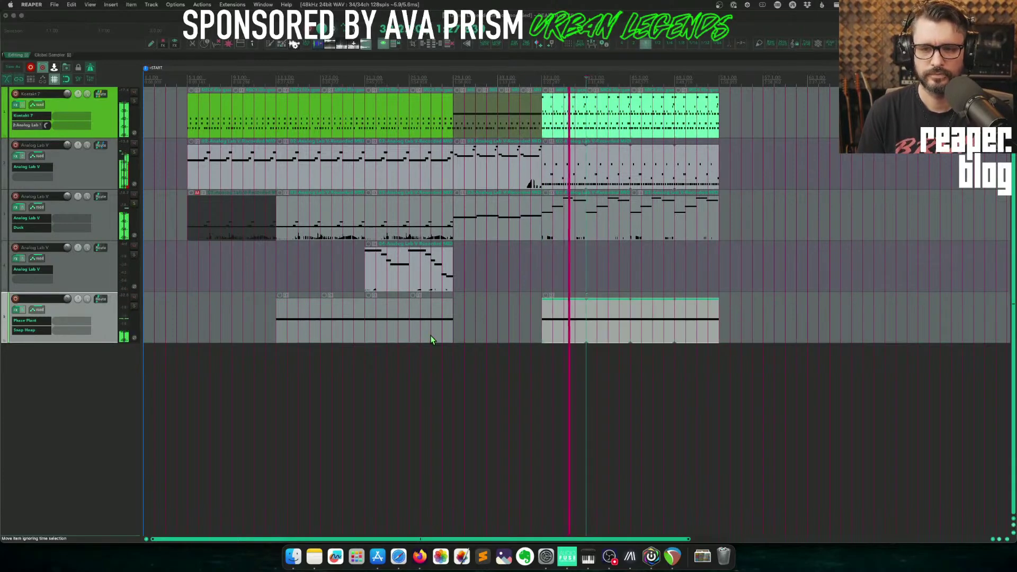
Arm track 4 and record a MIDI melody under the second half of the mint-green drum section.
{"action": "left_click", "coordinate": [16, 247]}
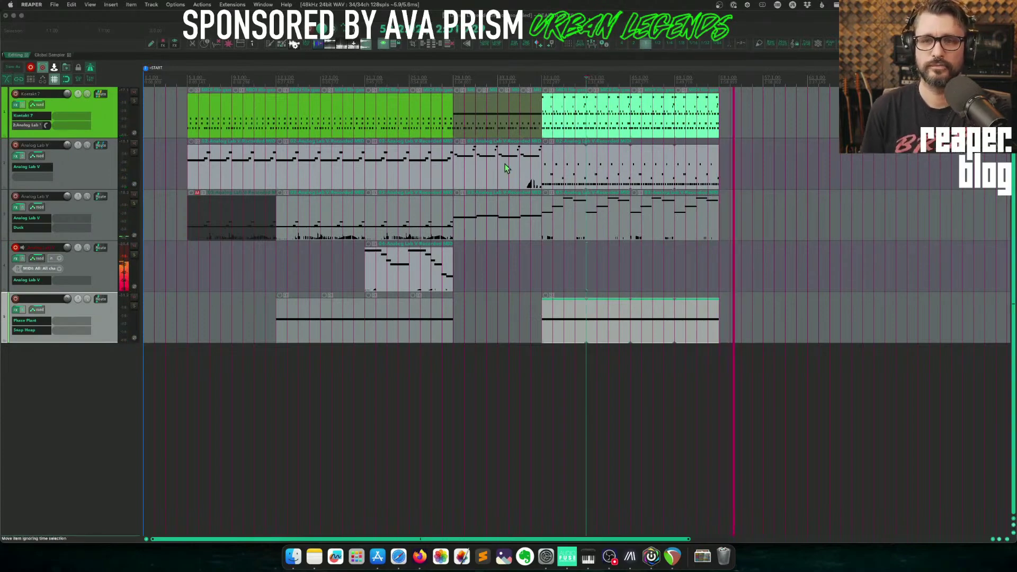
{"action": "key", "text": "ctrl+alt+e"}
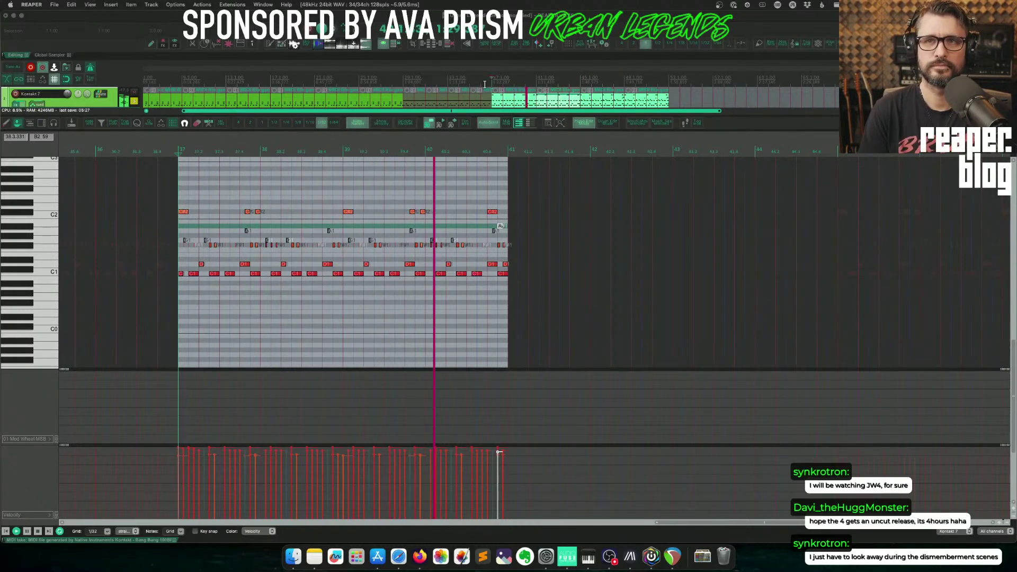
{"action": "key", "text": "super+w"}
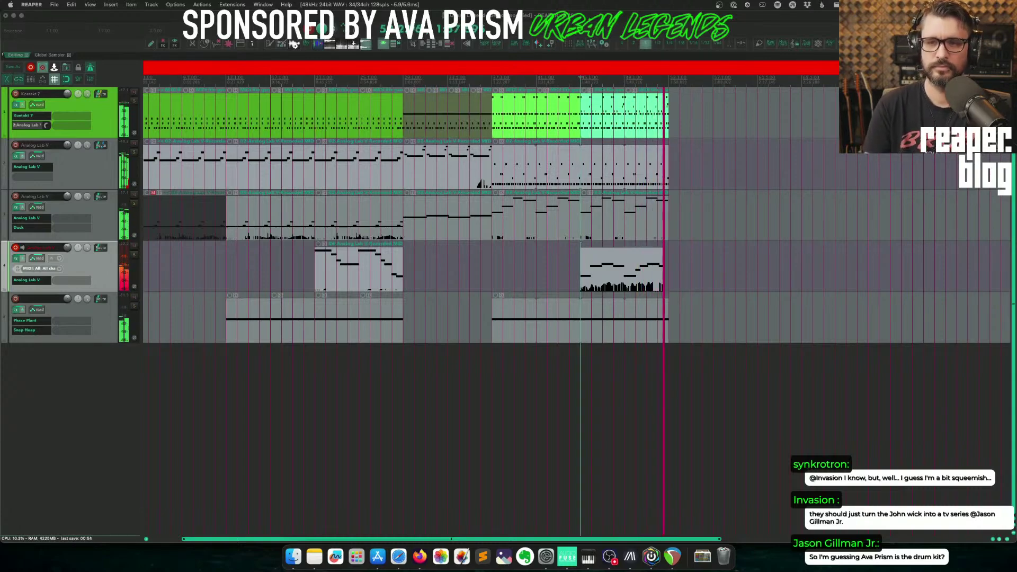
{"action": "key", "text": "space"}
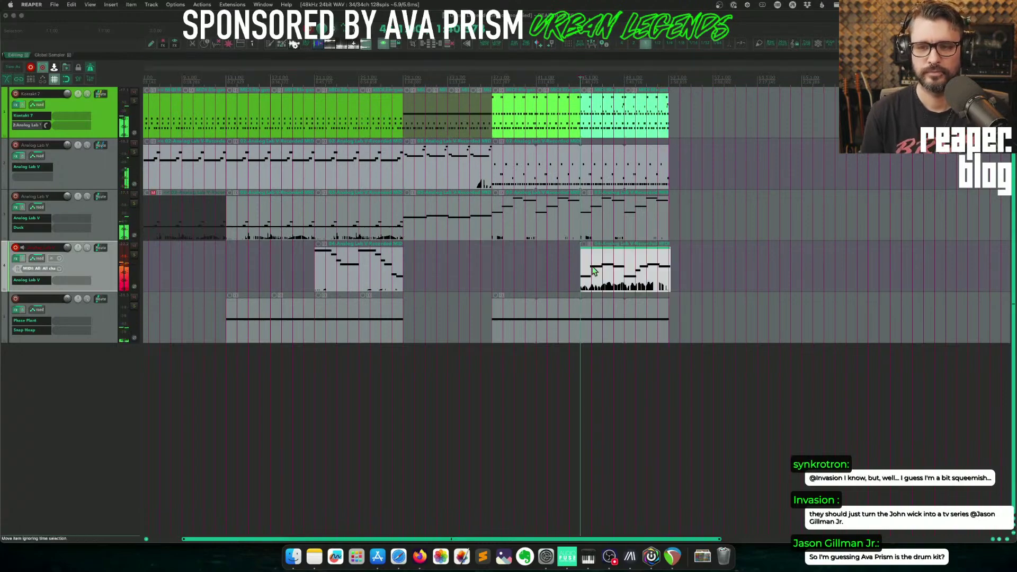
Enlarge the MIDI editor's note area and delete the E1 notes from the first green drum item.
{"action": "double_click", "coordinate": [613, 273]}
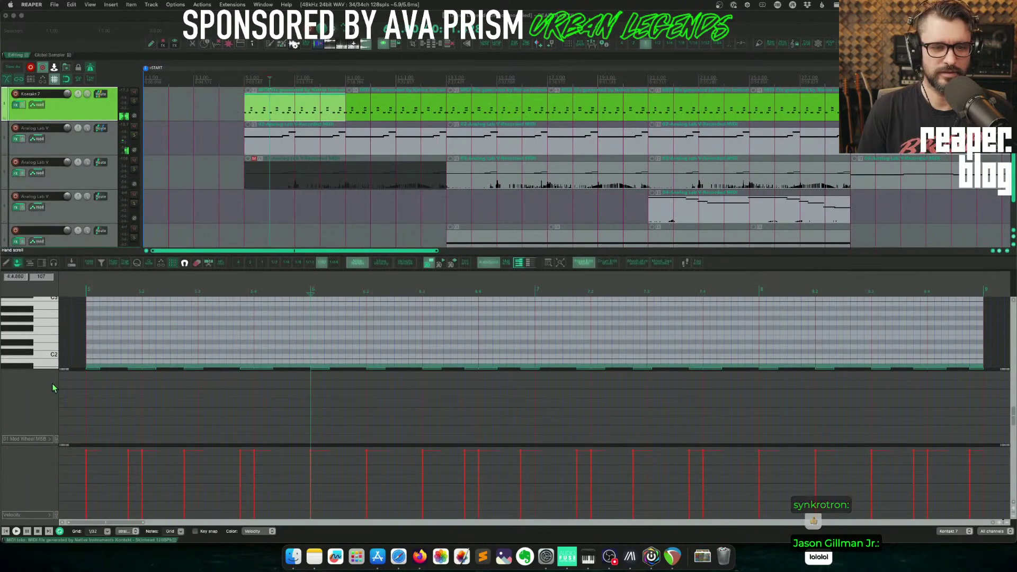
{"action": "left_click_drag", "start_coordinate": [61, 369], "coordinate": [61, 418]}
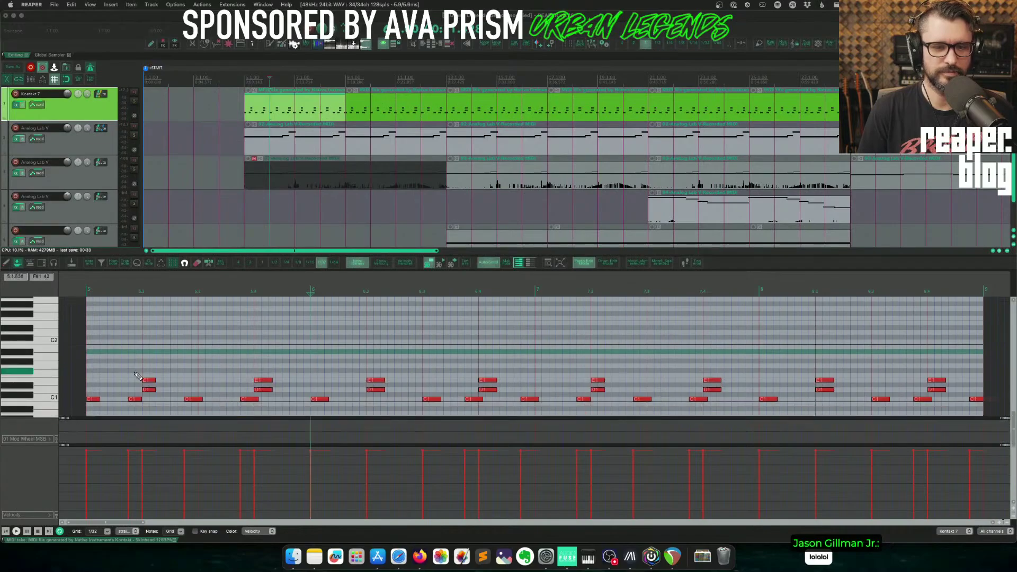
{"action": "left_click", "coordinate": [40, 380]}
{"action": "key", "text": "Delete"}
Select the remaining green drum items and play the arrangement from the start of the green drum section.
{"action": "left_click", "coordinate": [378, 114]}
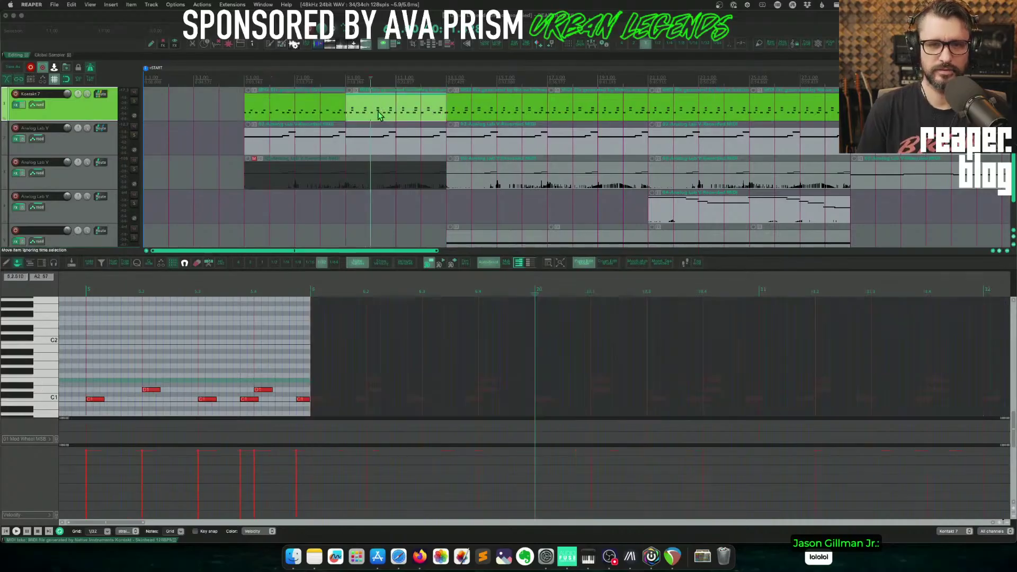
{"action": "left_click", "coordinate": [785, 110], "text": "shift"}
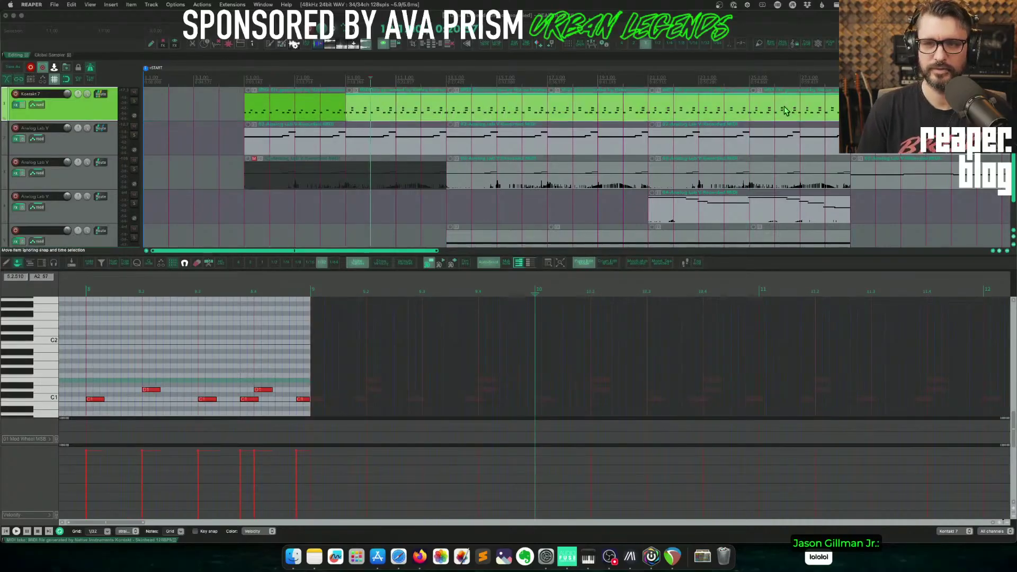
{"action": "scroll", "coordinate": [342, 129], "scroll_direction": "down", "scroll_amount": 3}
{"action": "left_click", "coordinate": [188, 84]}
{"action": "key", "text": "space"}
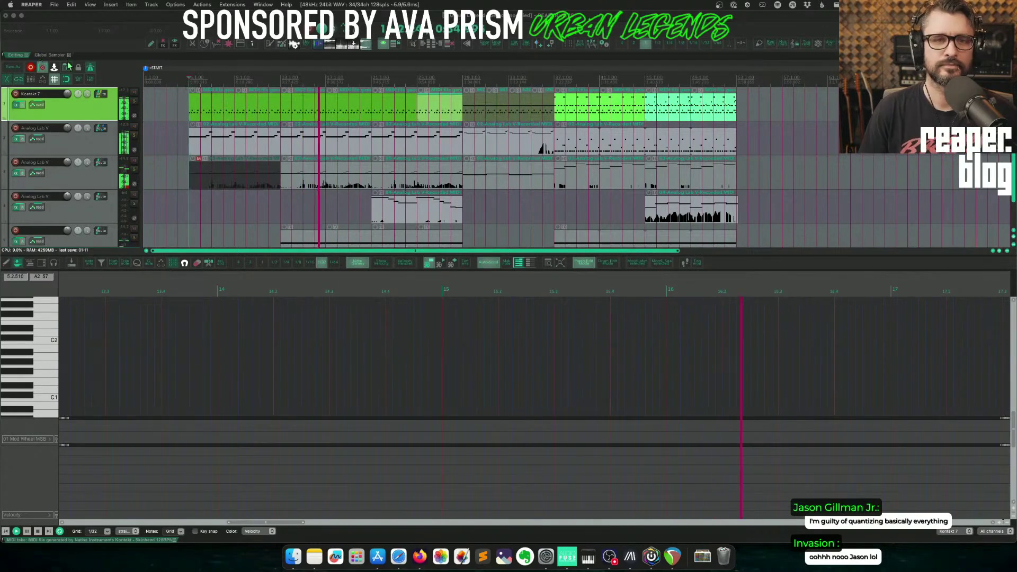
{"action": "key", "text": "alt+d"}
Open the Snap Heap on track 5 and compare the sound with its Compressor bypassed and enabled.
{"action": "left_click", "coordinate": [106, 319]}
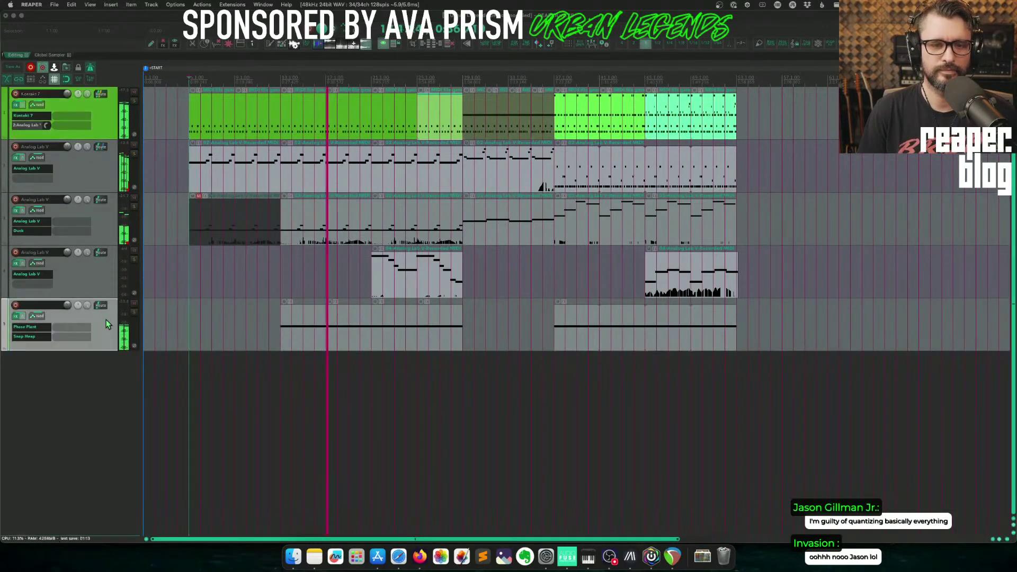
{"action": "left_click", "coordinate": [40, 337]}
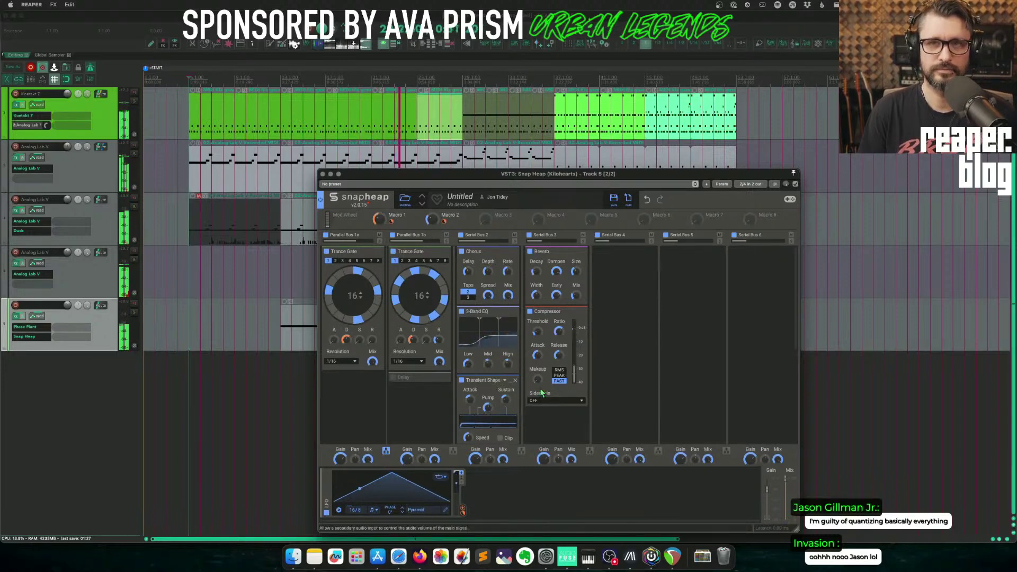
{"action": "left_click", "coordinate": [531, 313]}
{"action": "left_click", "coordinate": [531, 312]}
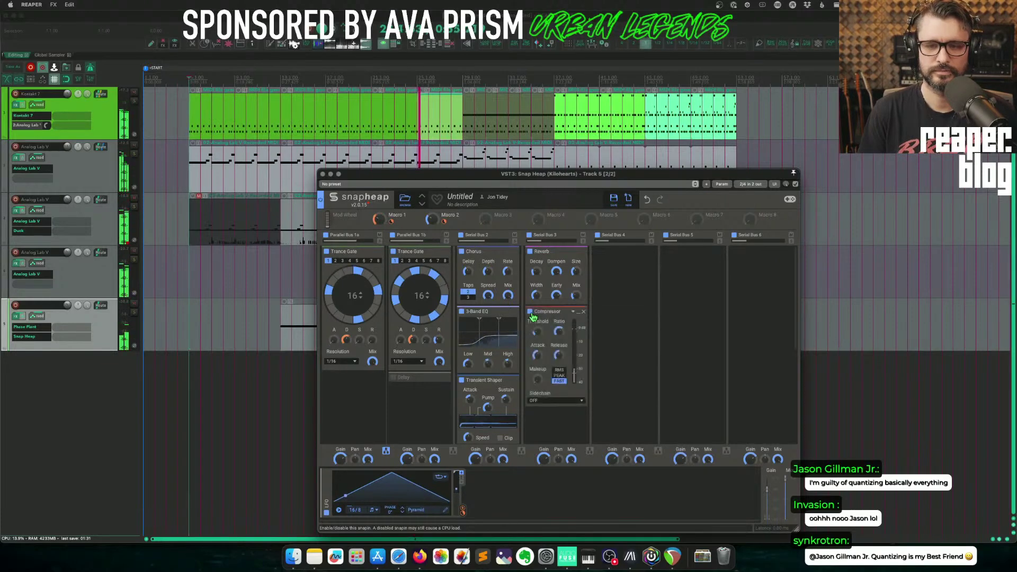
Add a Flanger below the Compressor in the track 5 Snap Heap and close the plug-in.
{"action": "left_click", "coordinate": [549, 419]}
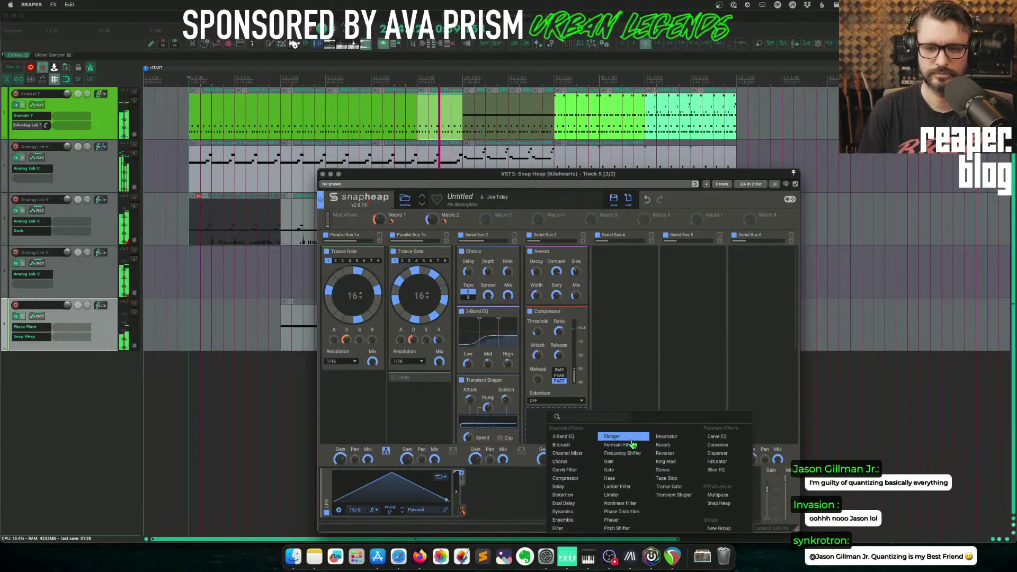
{"action": "left_click", "coordinate": [612, 437]}
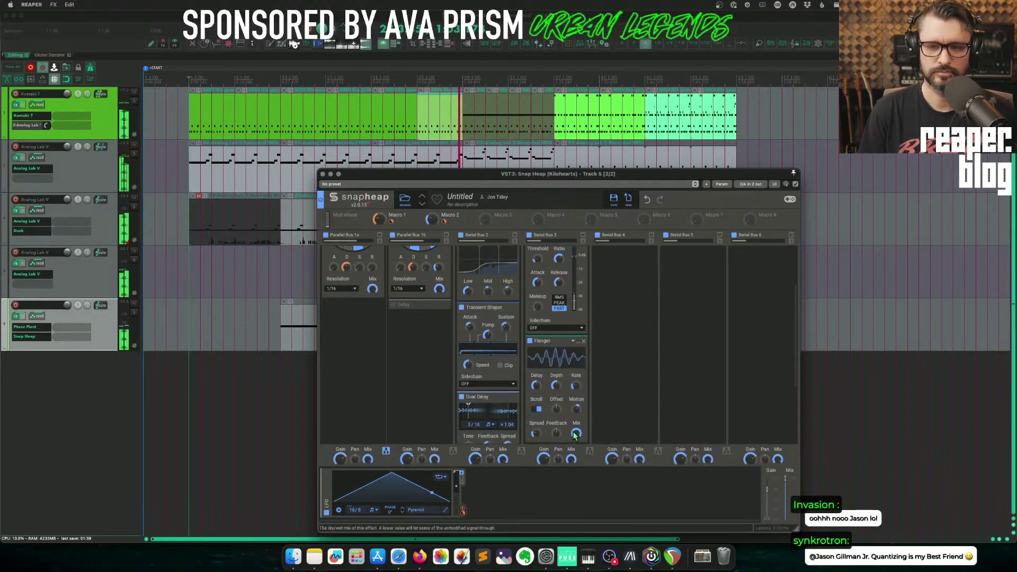
{"action": "left_click", "coordinate": [323, 175]}
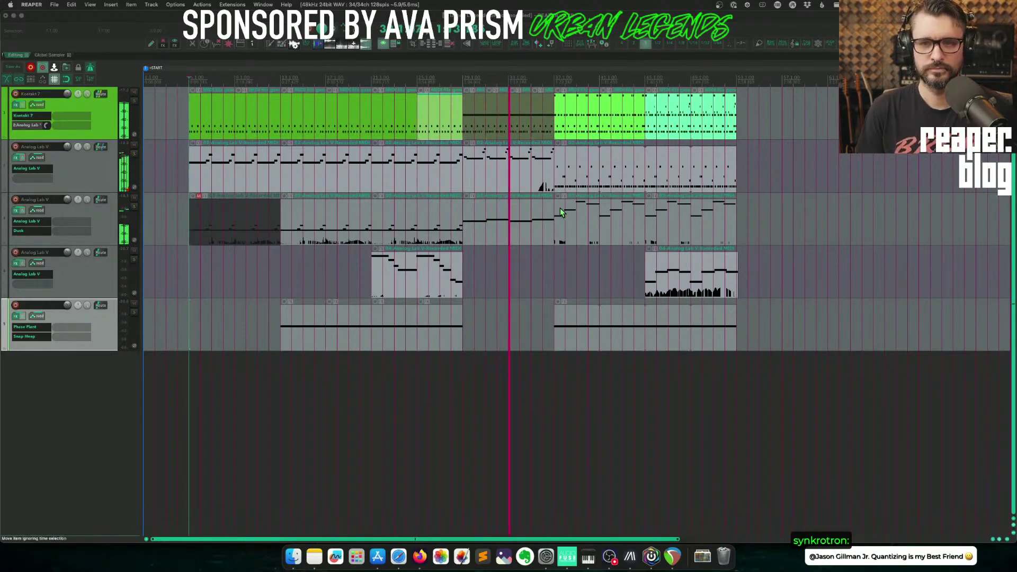
{"action": "scroll", "coordinate": [556, 238], "scroll_direction": "down", "scroll_amount": 2}
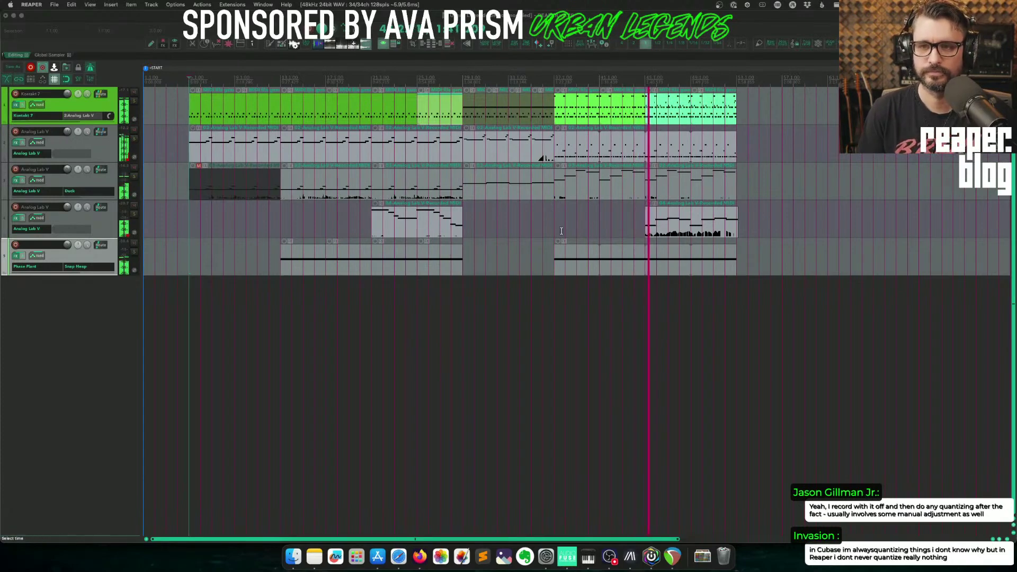
{"action": "scroll", "coordinate": [561, 231], "scroll_direction": "right", "scroll_amount": 5}
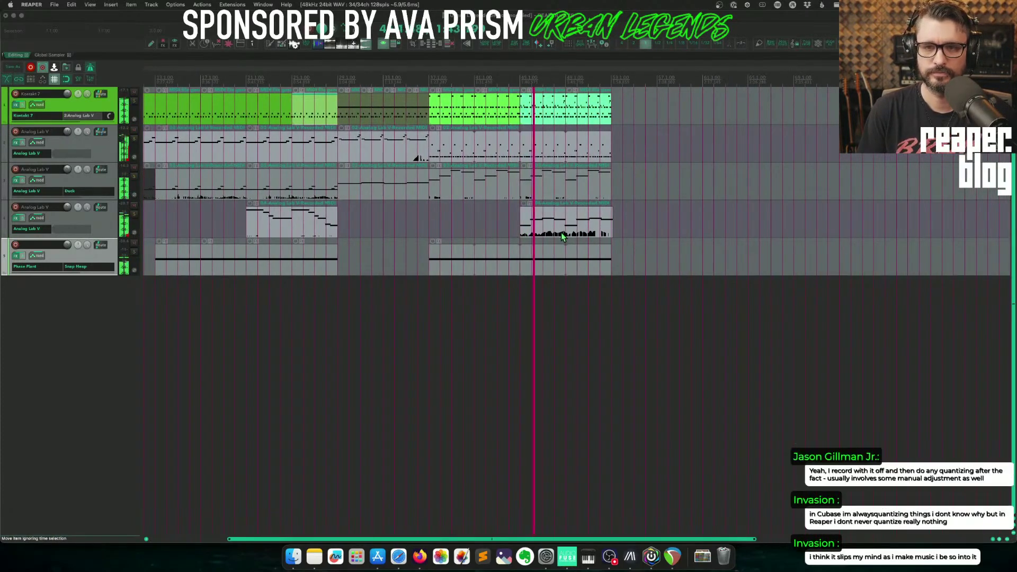